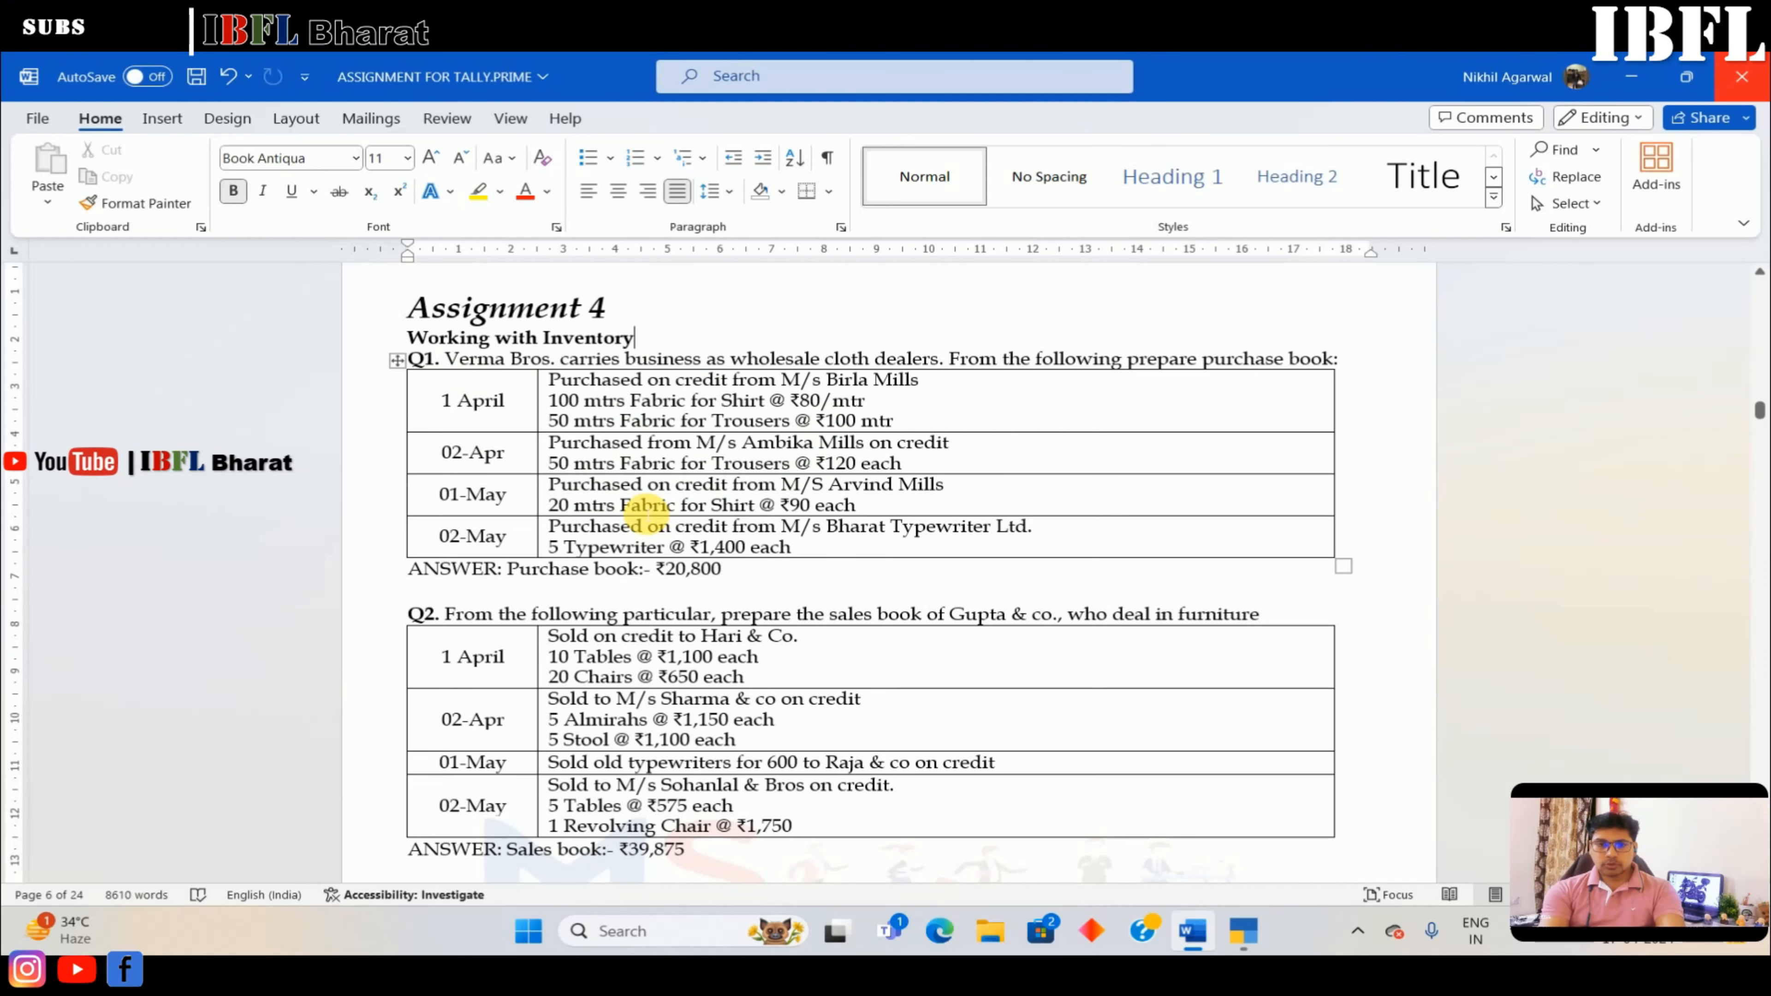
# Switch to TallyPrime and name the new company ASSIGNMENT 4 QUEST 1
pyautogui.click(1239, 937)
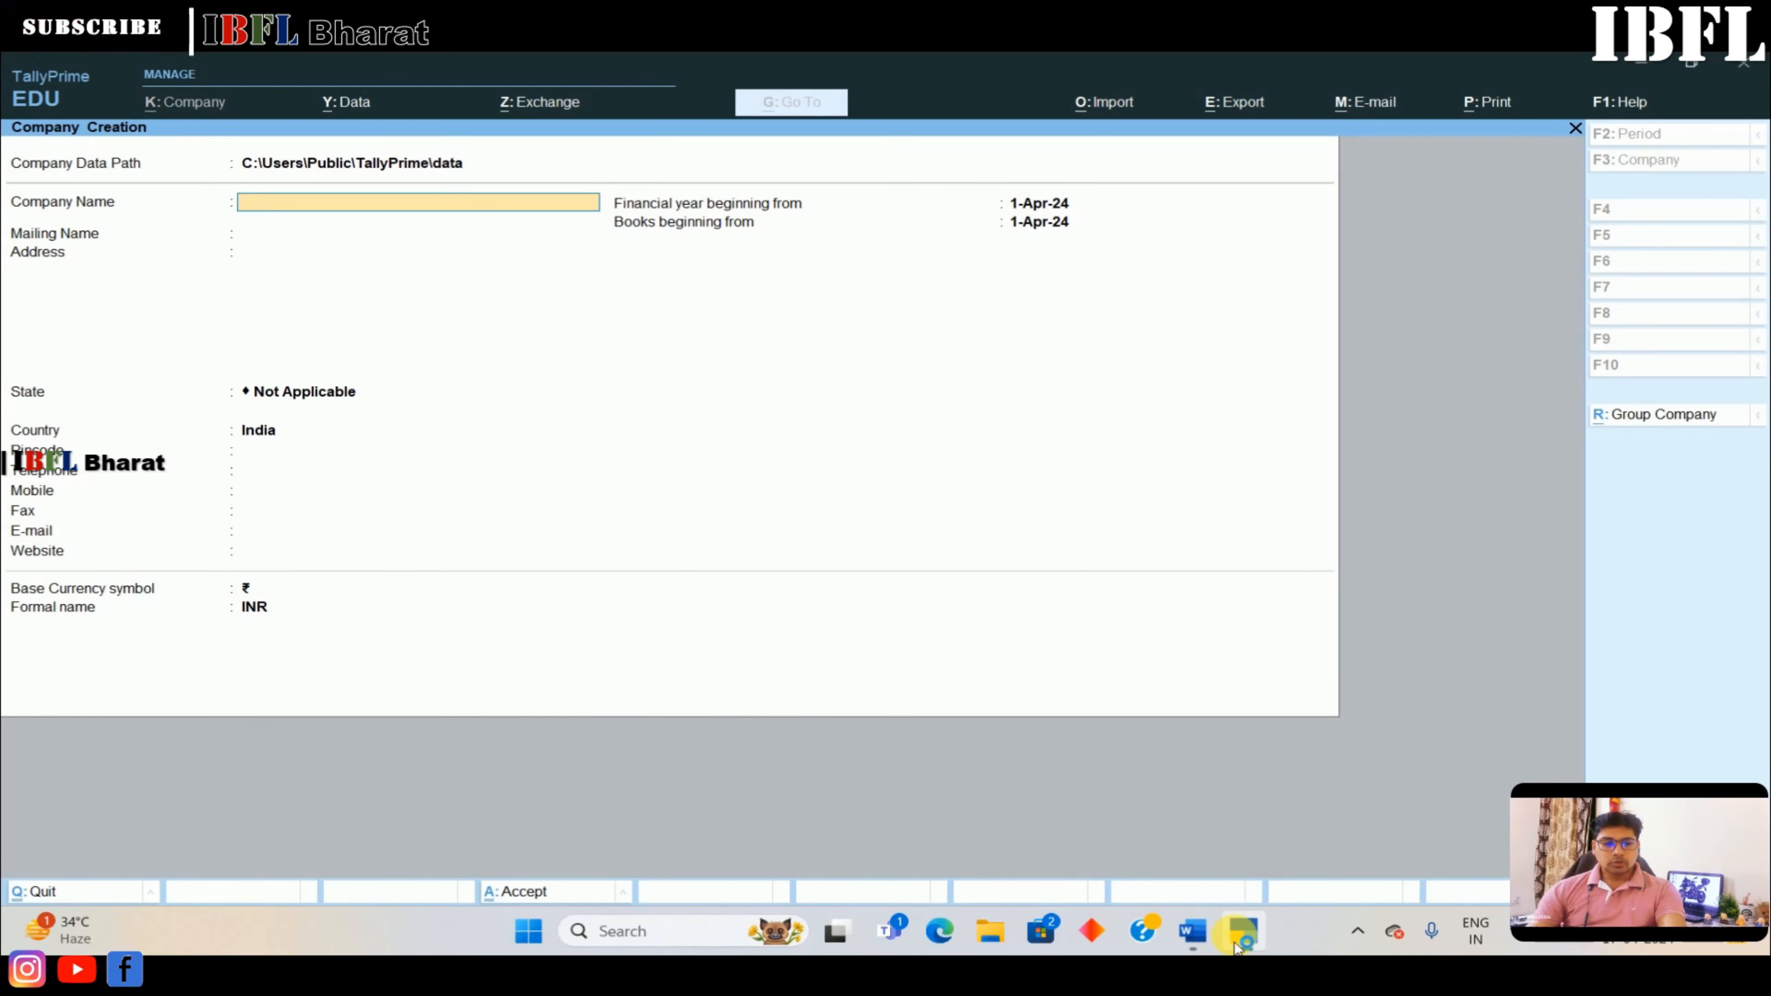
pyautogui.write('A')
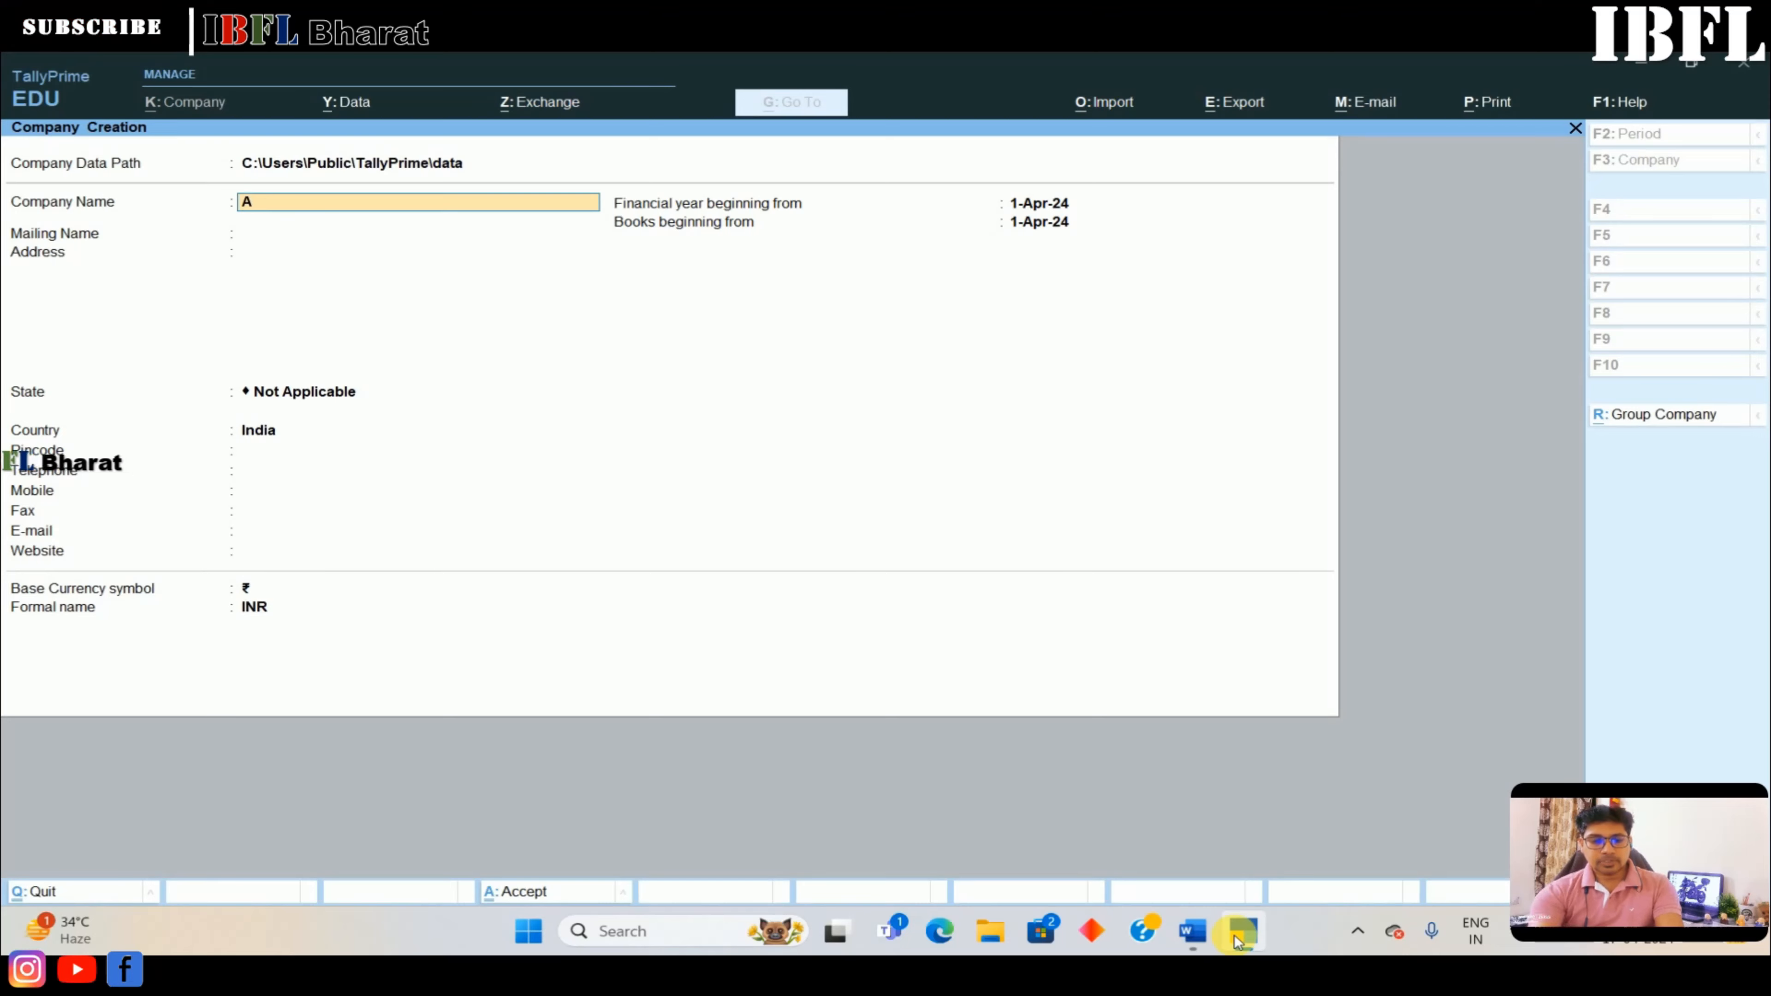
pyautogui.write('SSIGNEMT')
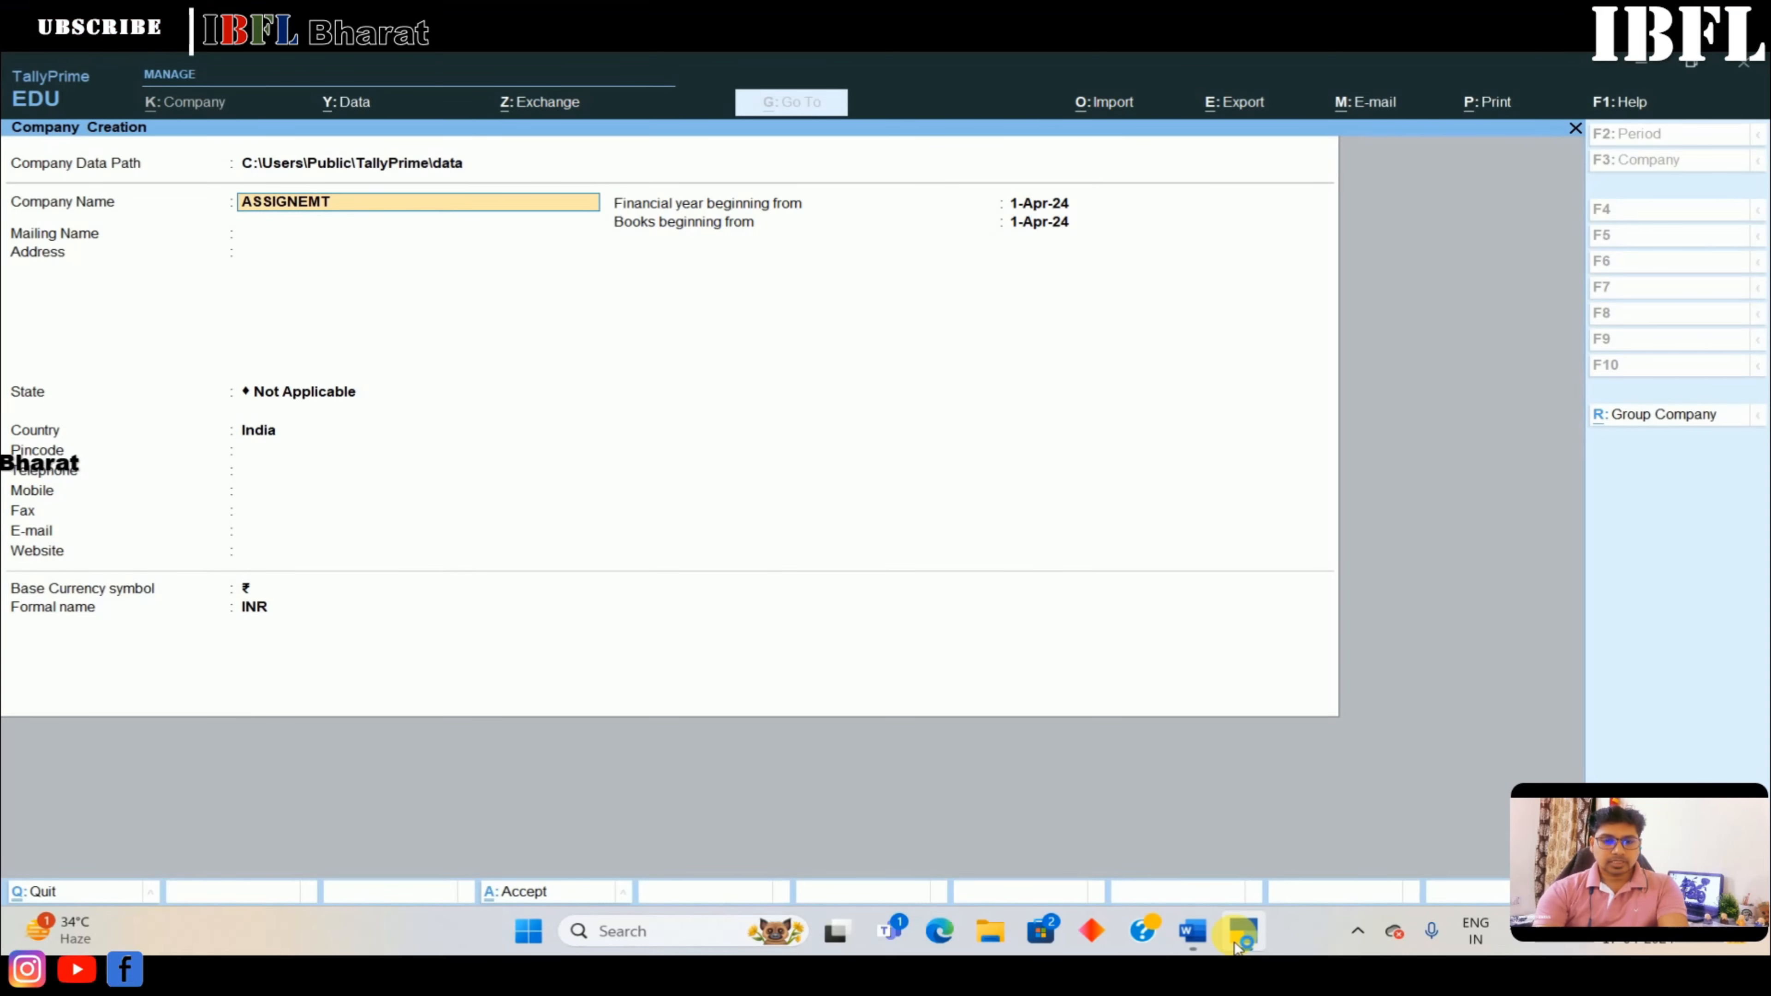
pyautogui.press('BackSpace')
pyautogui.press('BackSpace')
pyautogui.press('BackSpace')
pyautogui.write('MENT 4')
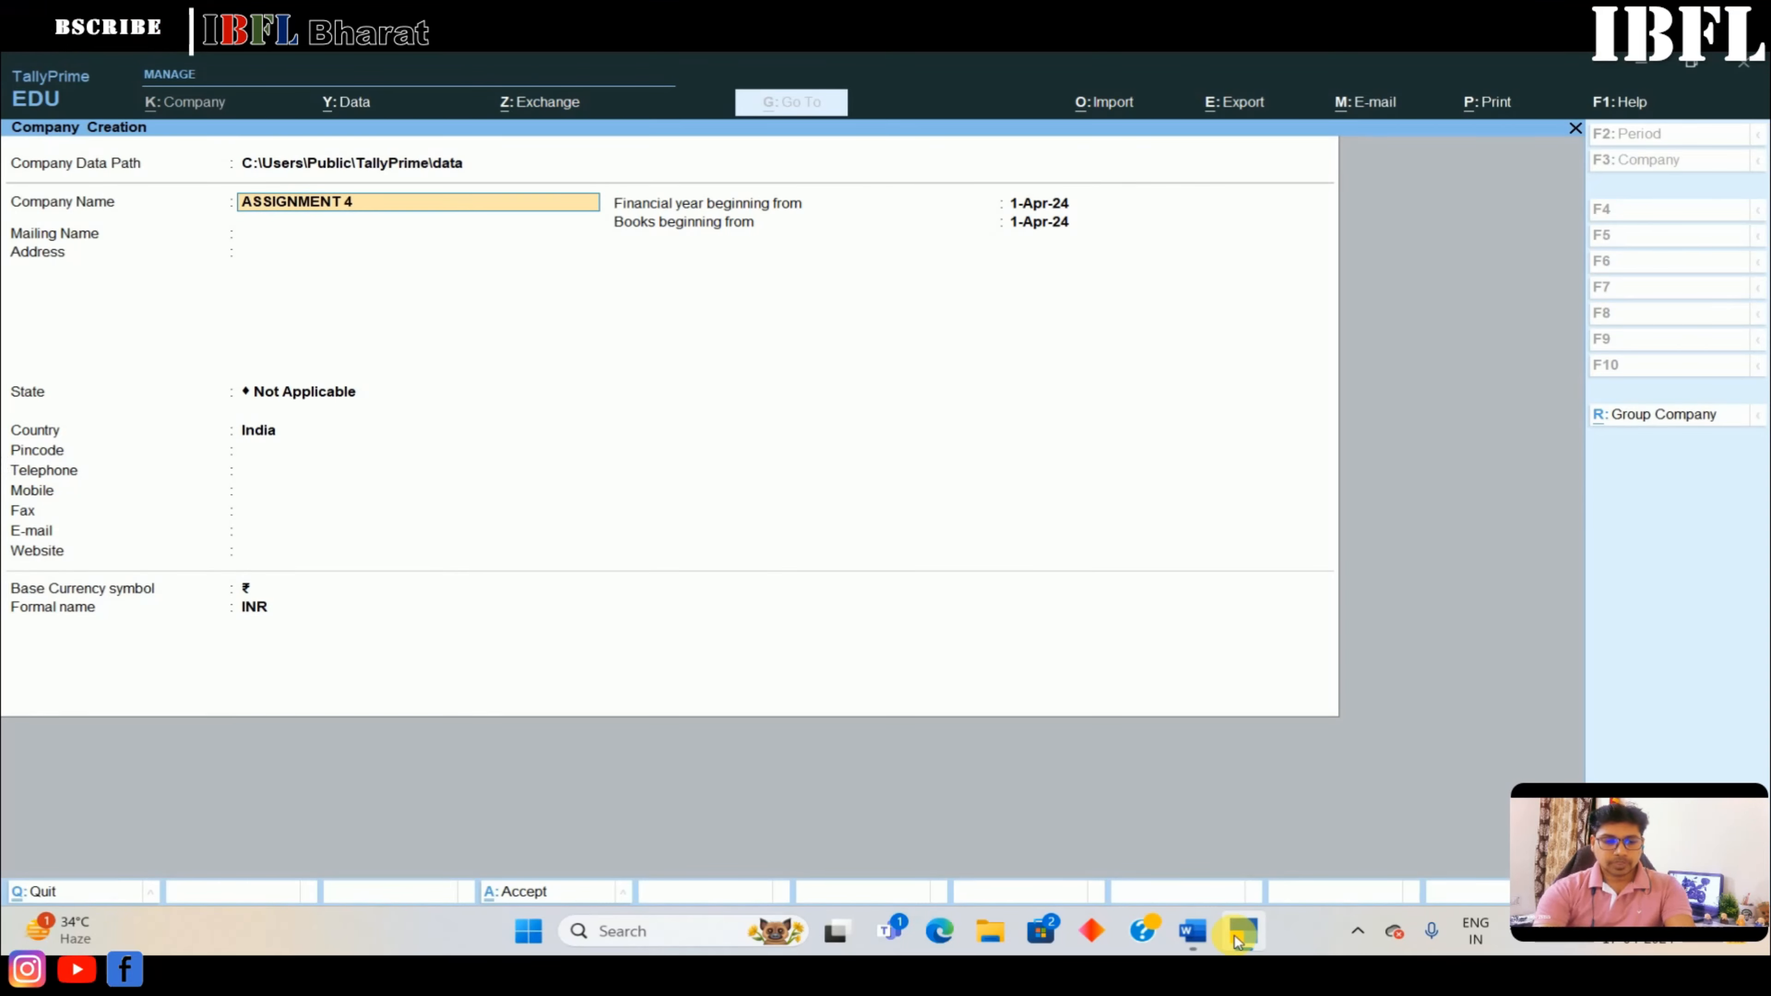
pyautogui.write(' QUEST 1')
pyautogui.press('Return')
# Set the company's state to Delhi, leave the address blank and save the company
pyautogui.press('Return')
pyautogui.press('Return')
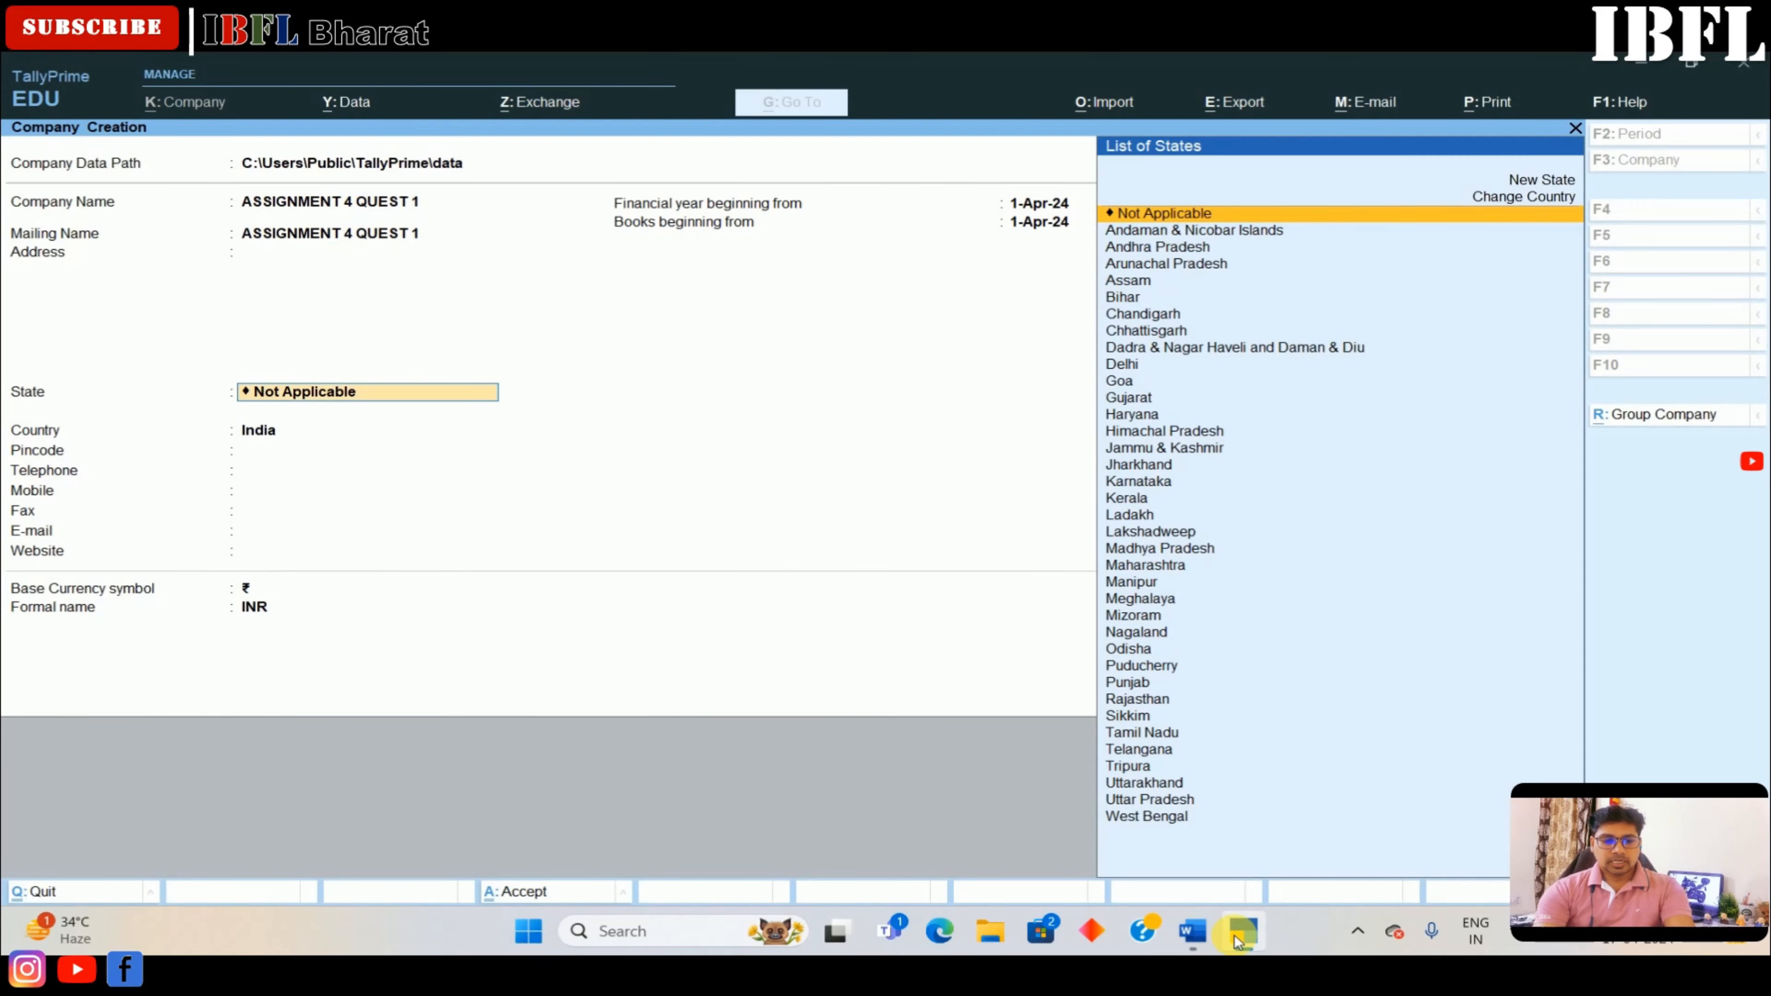
pyautogui.write('DEL')
pyautogui.press('Return')
pyautogui.hotkey('ctrl', 'a')
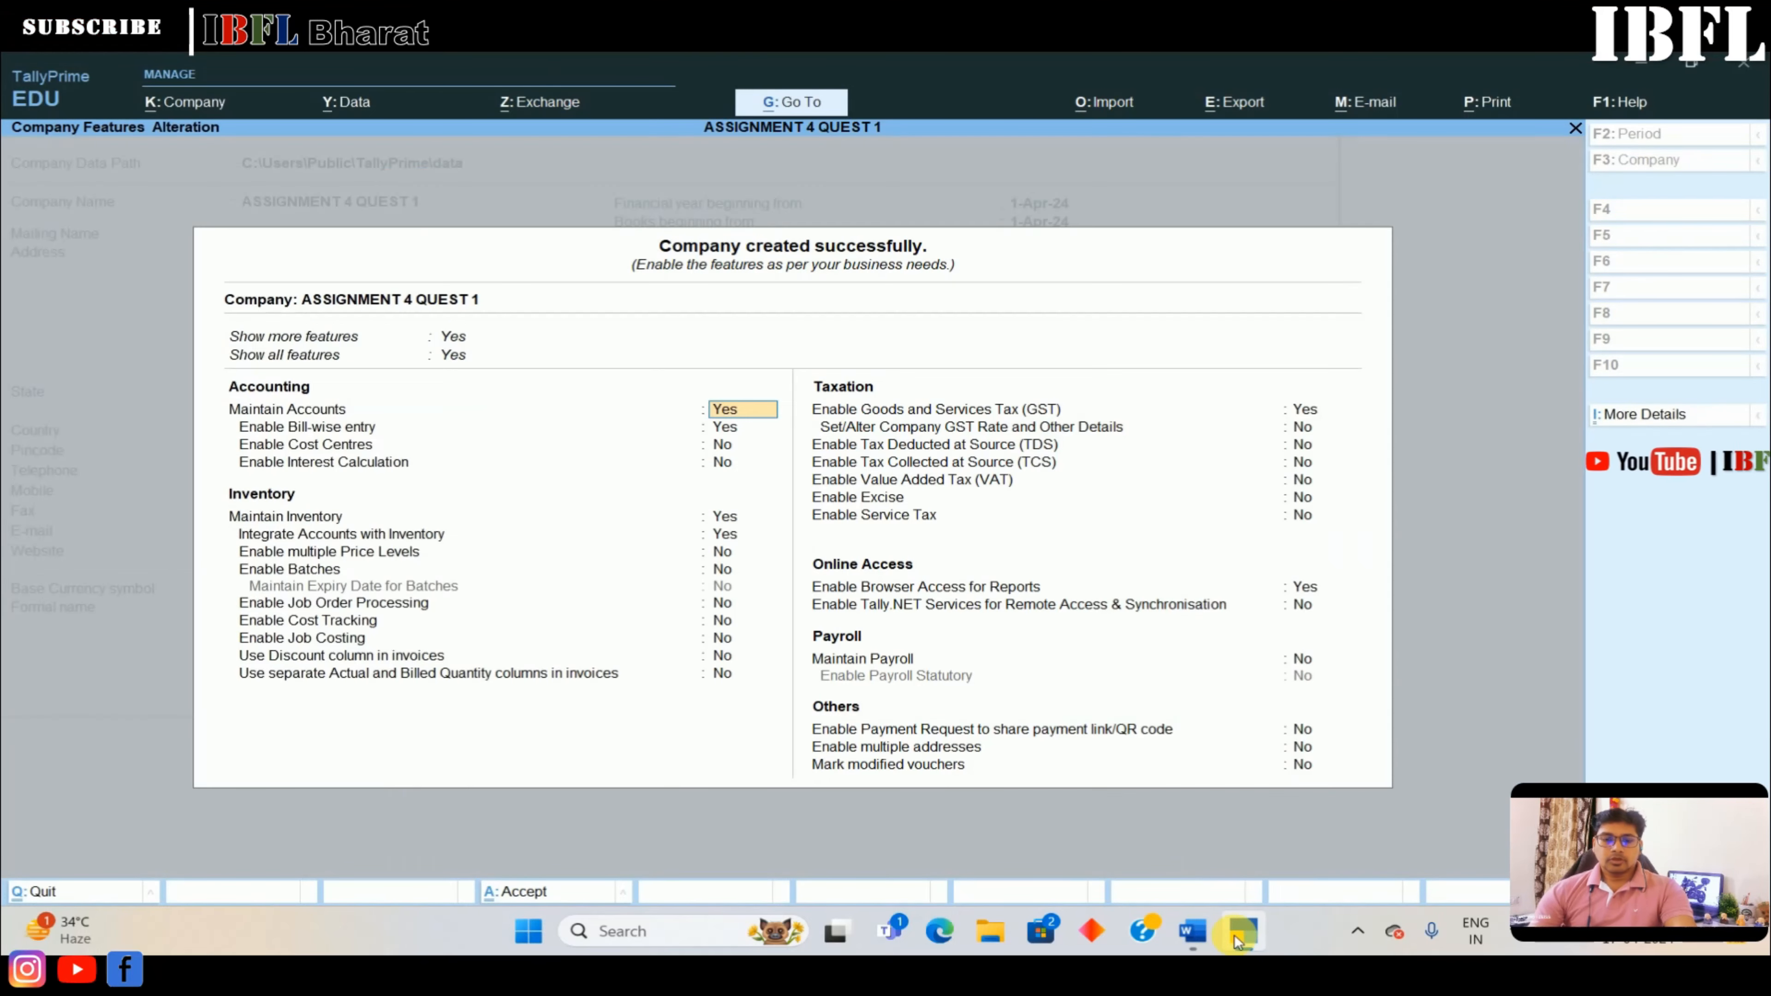
# Disable Goods and Services Tax (GST) in the company features, keep the other defaults and save the features
pyautogui.press('Return')
pyautogui.press('Return')
pyautogui.press('Return')
pyautogui.press('Return')
pyautogui.press('Return')
pyautogui.press('Return')
pyautogui.press('Return')
pyautogui.press('Return')
pyautogui.press('Return')
pyautogui.press('Return')
pyautogui.press('Return')
pyautogui.press('Return')
pyautogui.press('Return')
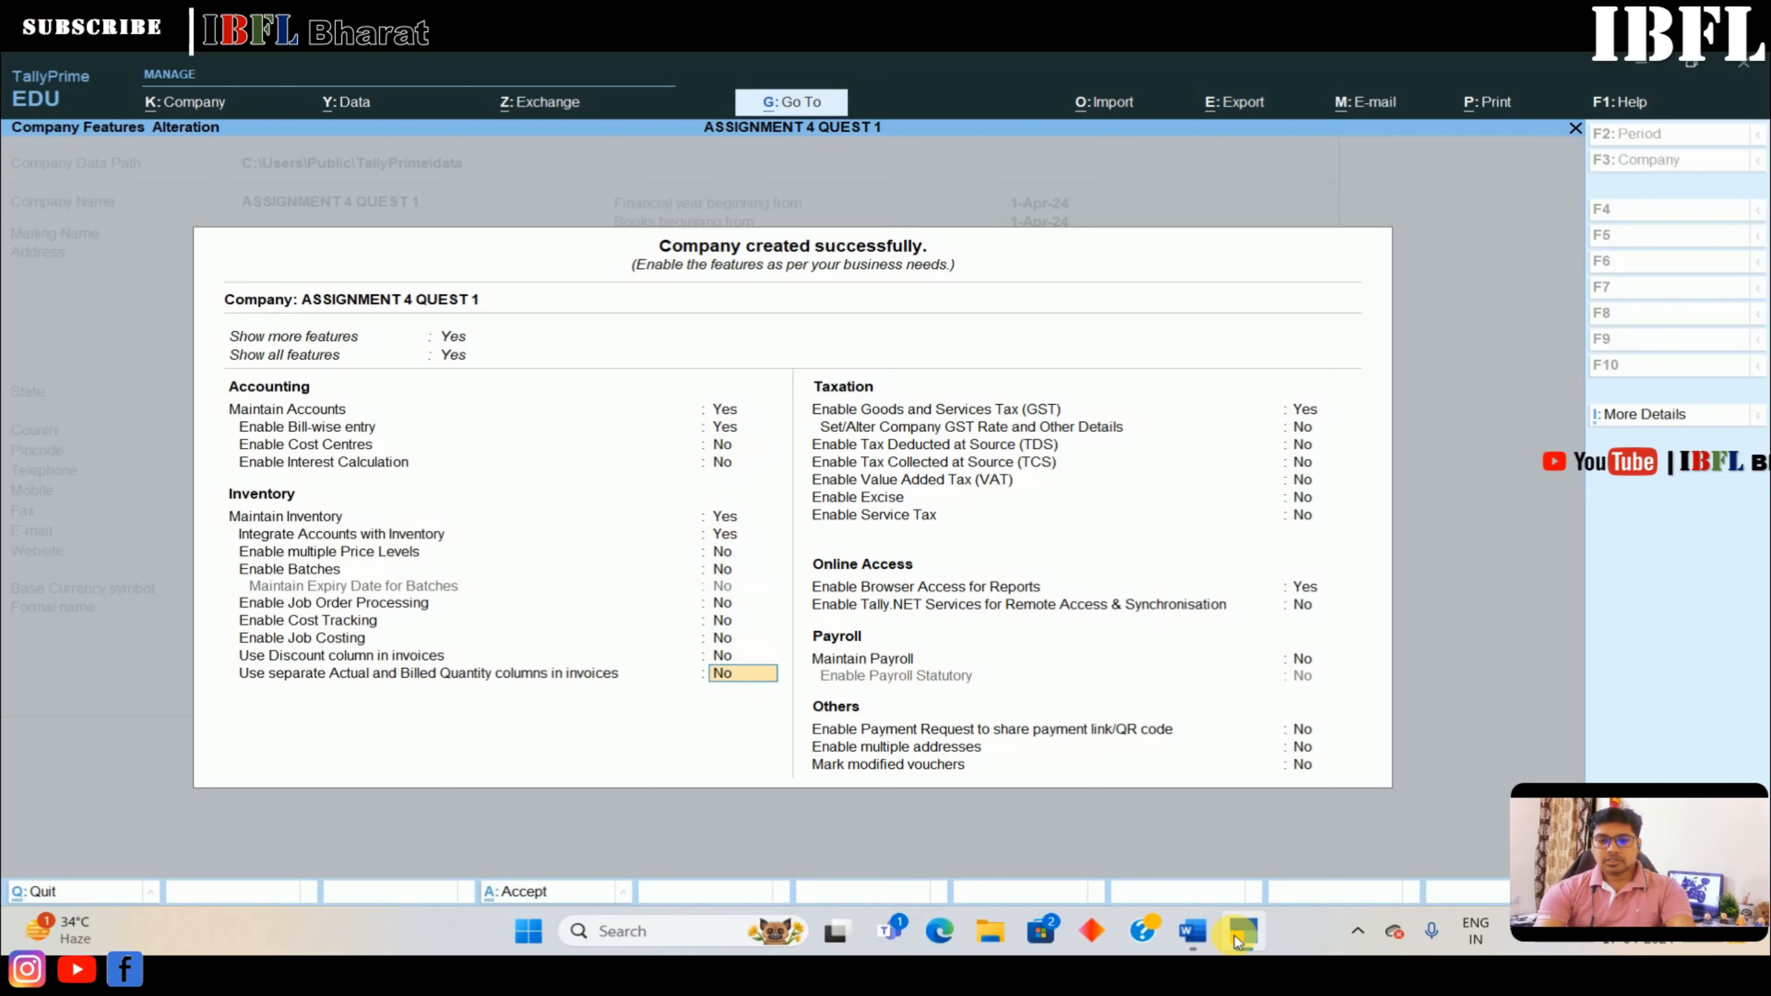
pyautogui.write('n')
pyautogui.press('Return')
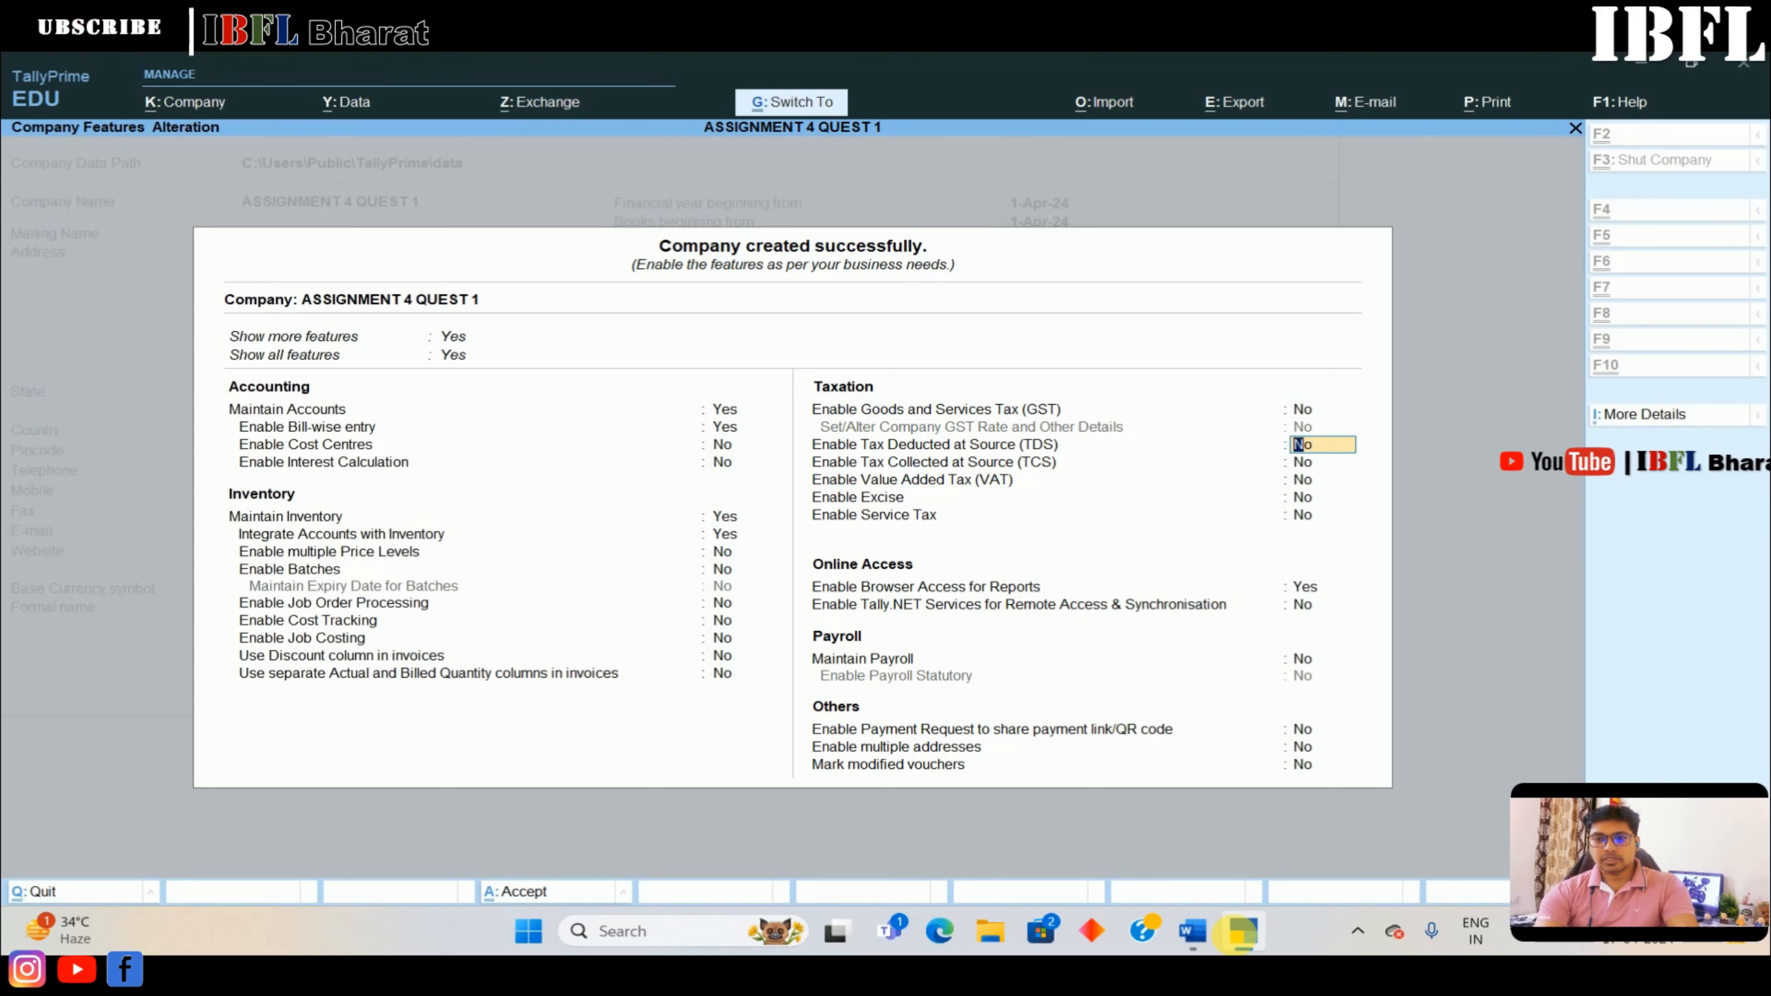
pyautogui.hotkey('ctrl', 'a')
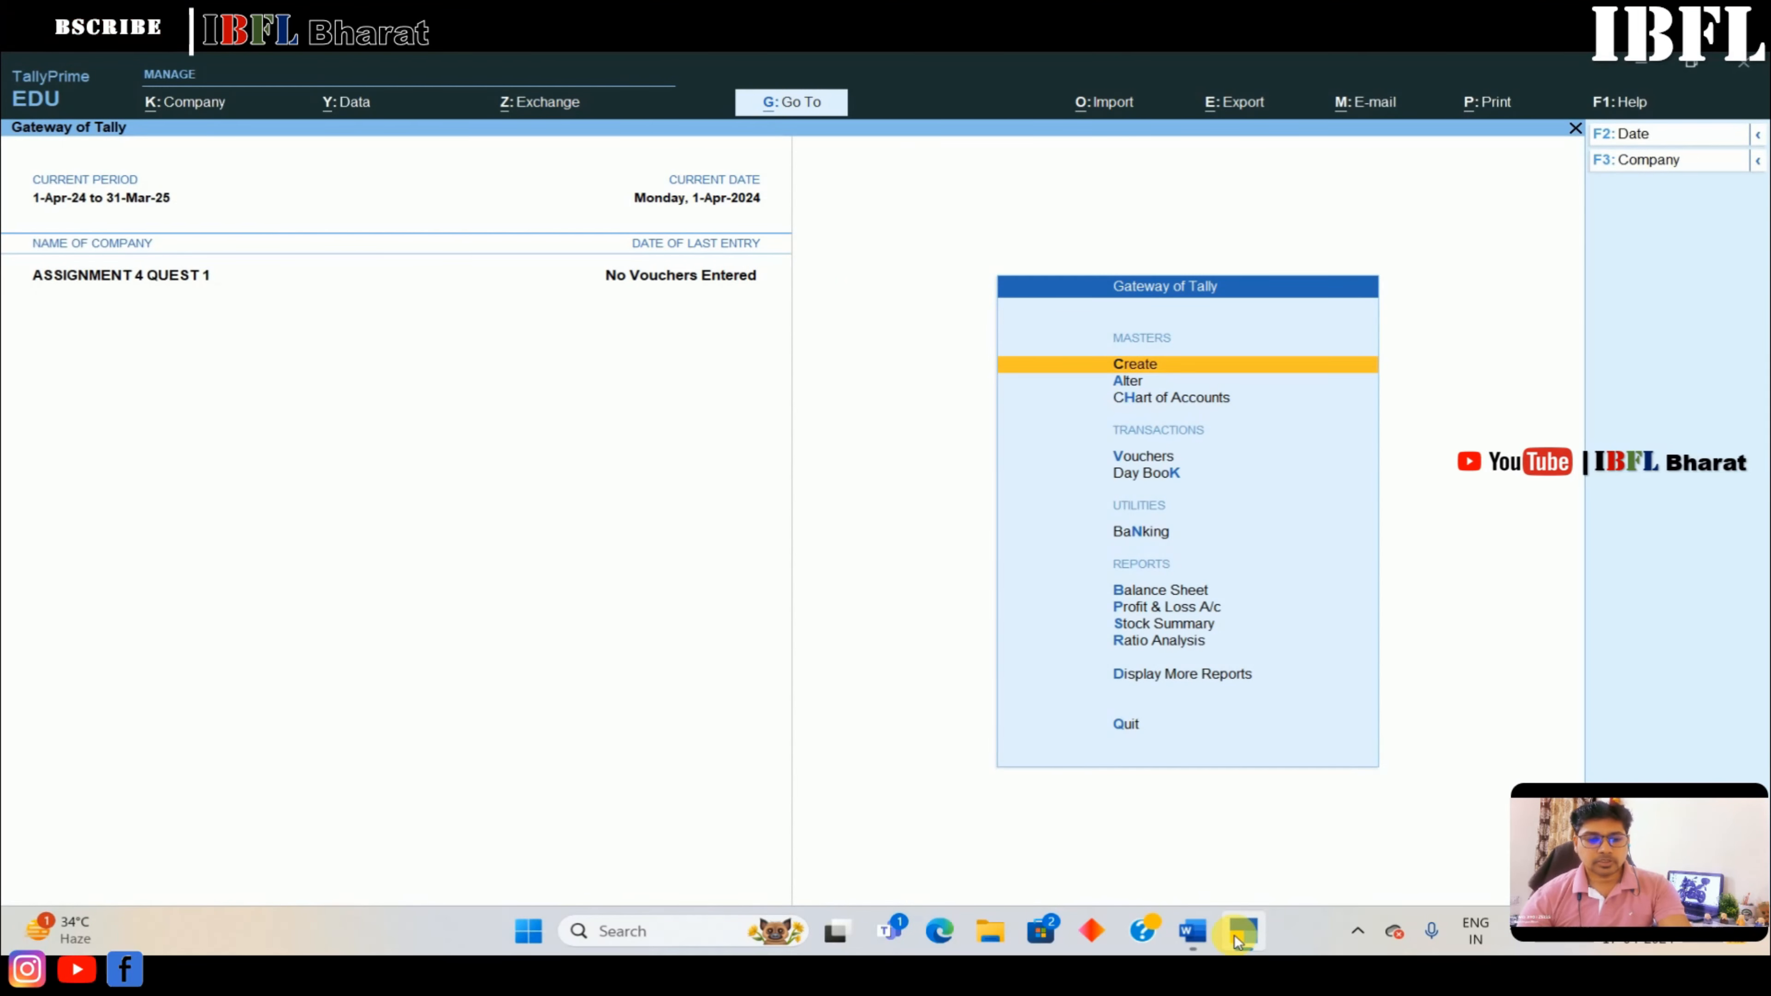
# Check the Q1 transactions in the Word assignment and open a new Purchase voucher in TallyPrime
pyautogui.click(1237, 942)
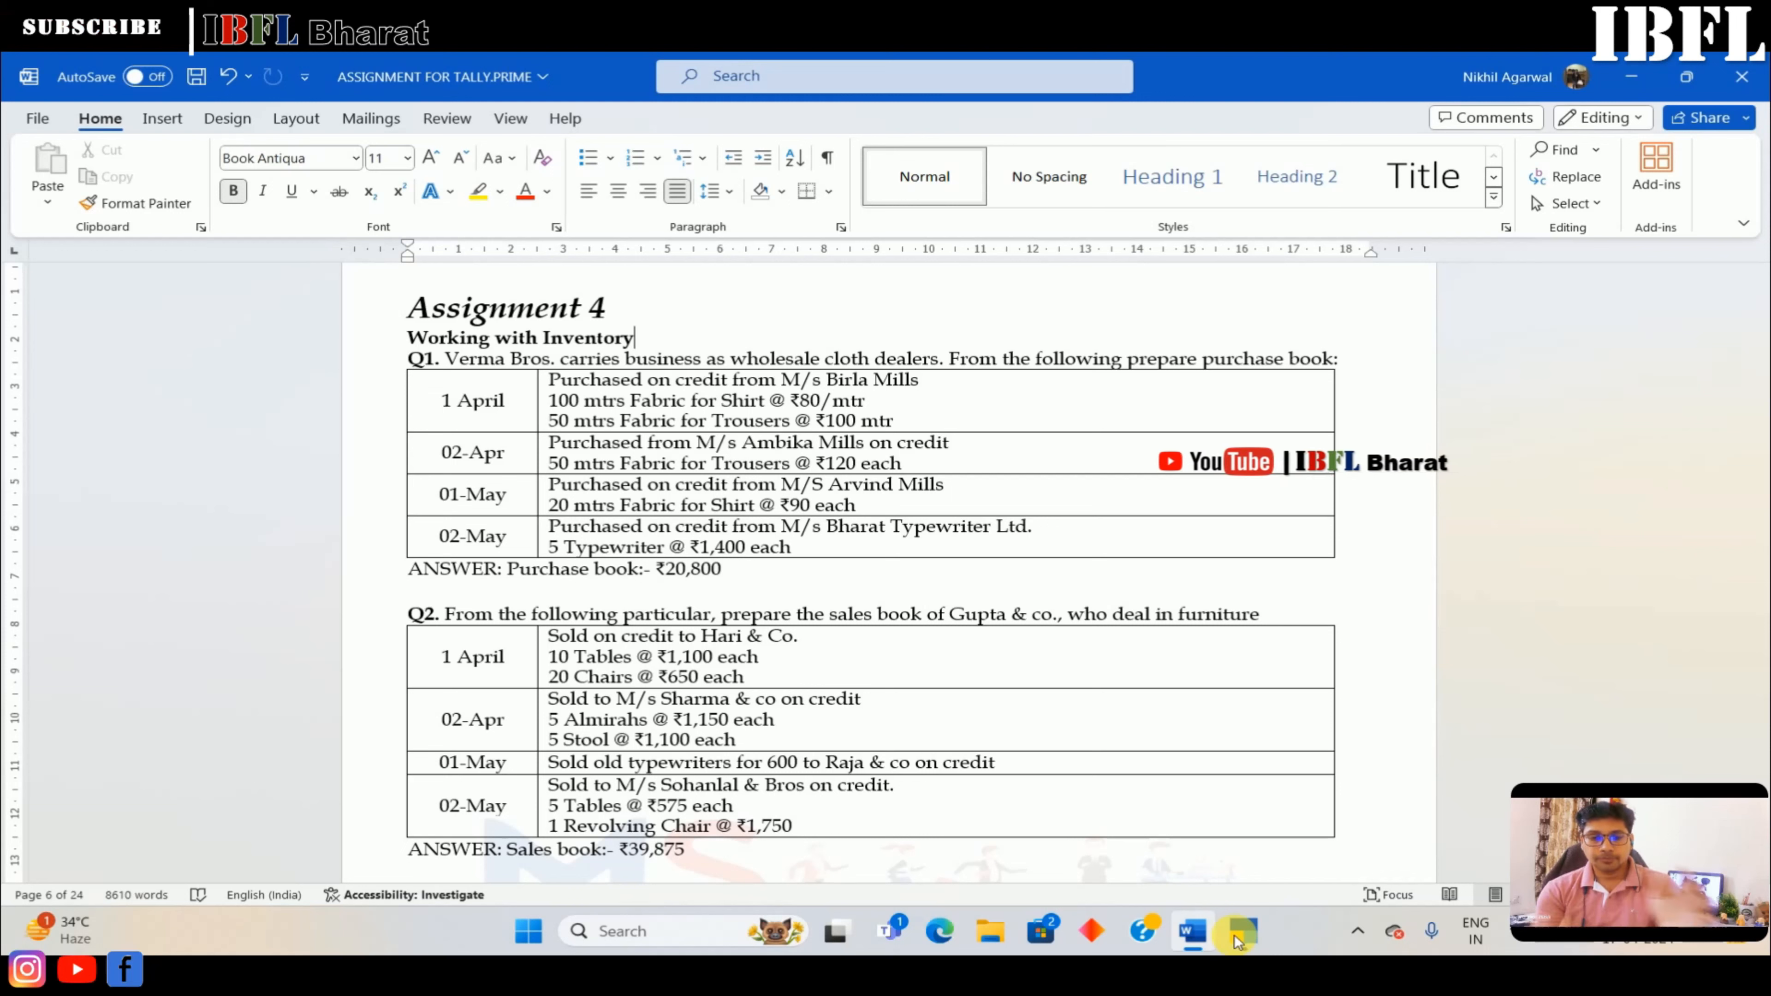
pyautogui.click(1234, 938)
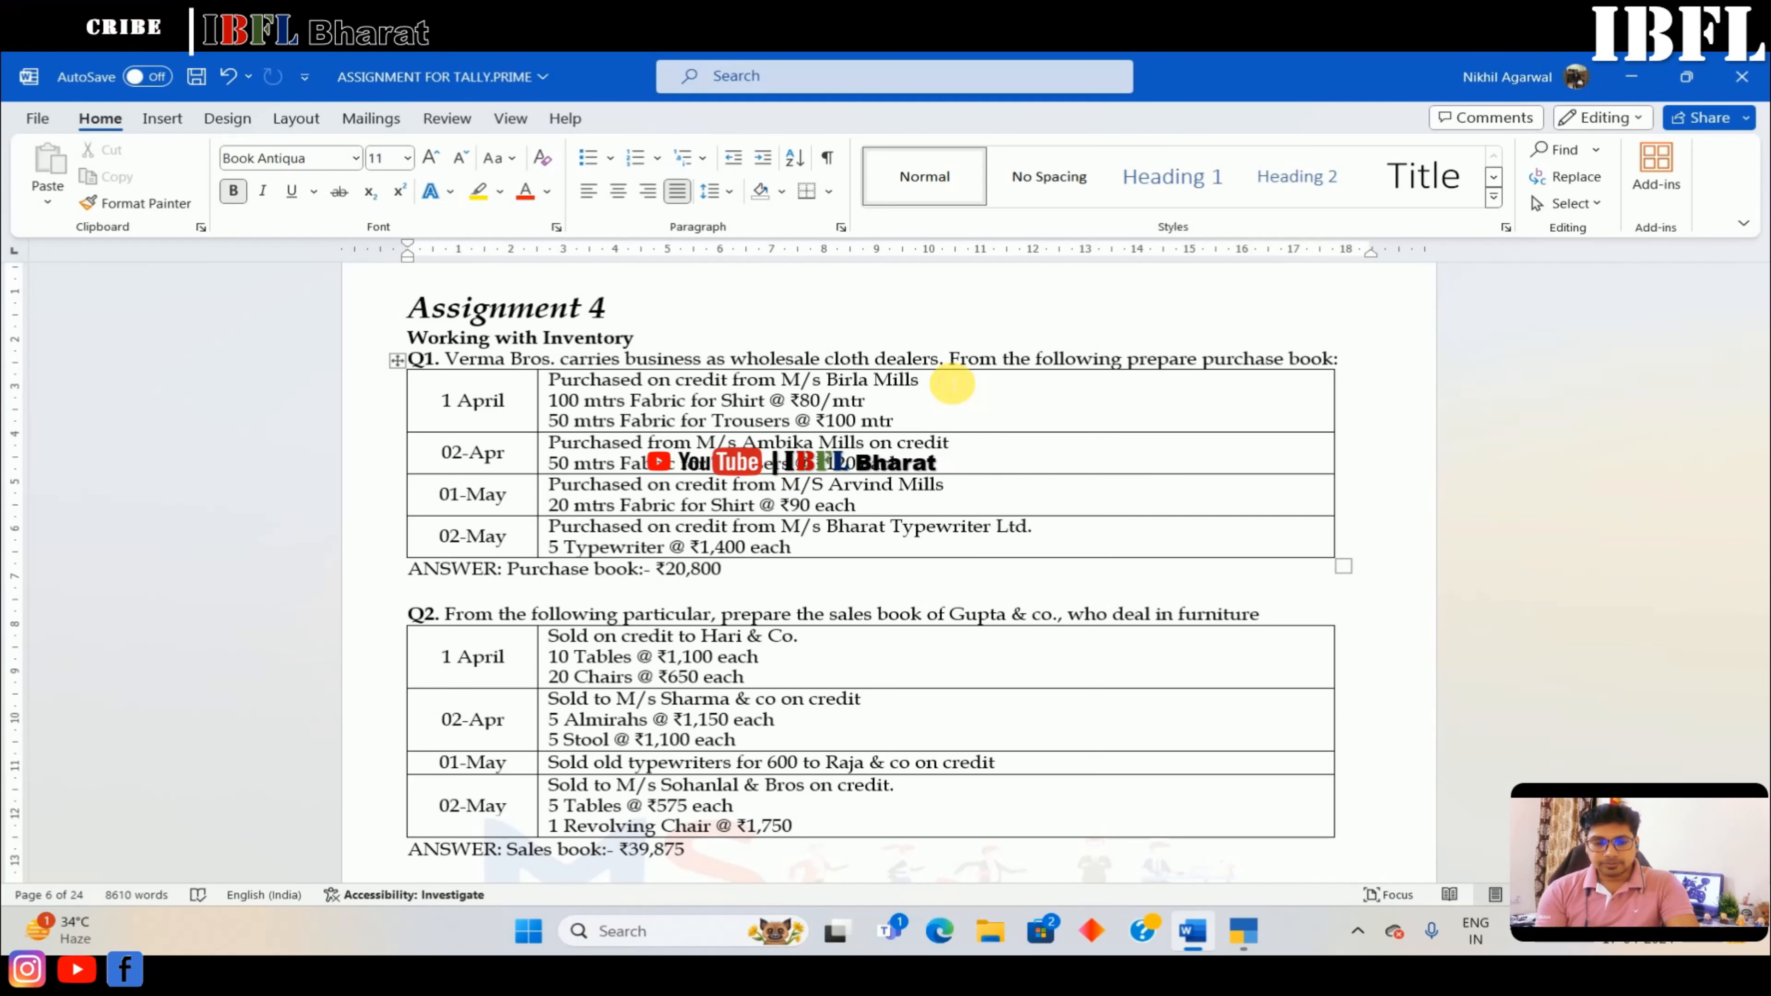
pyautogui.hotkey('alt', 'Tab')
pyautogui.press('Down')
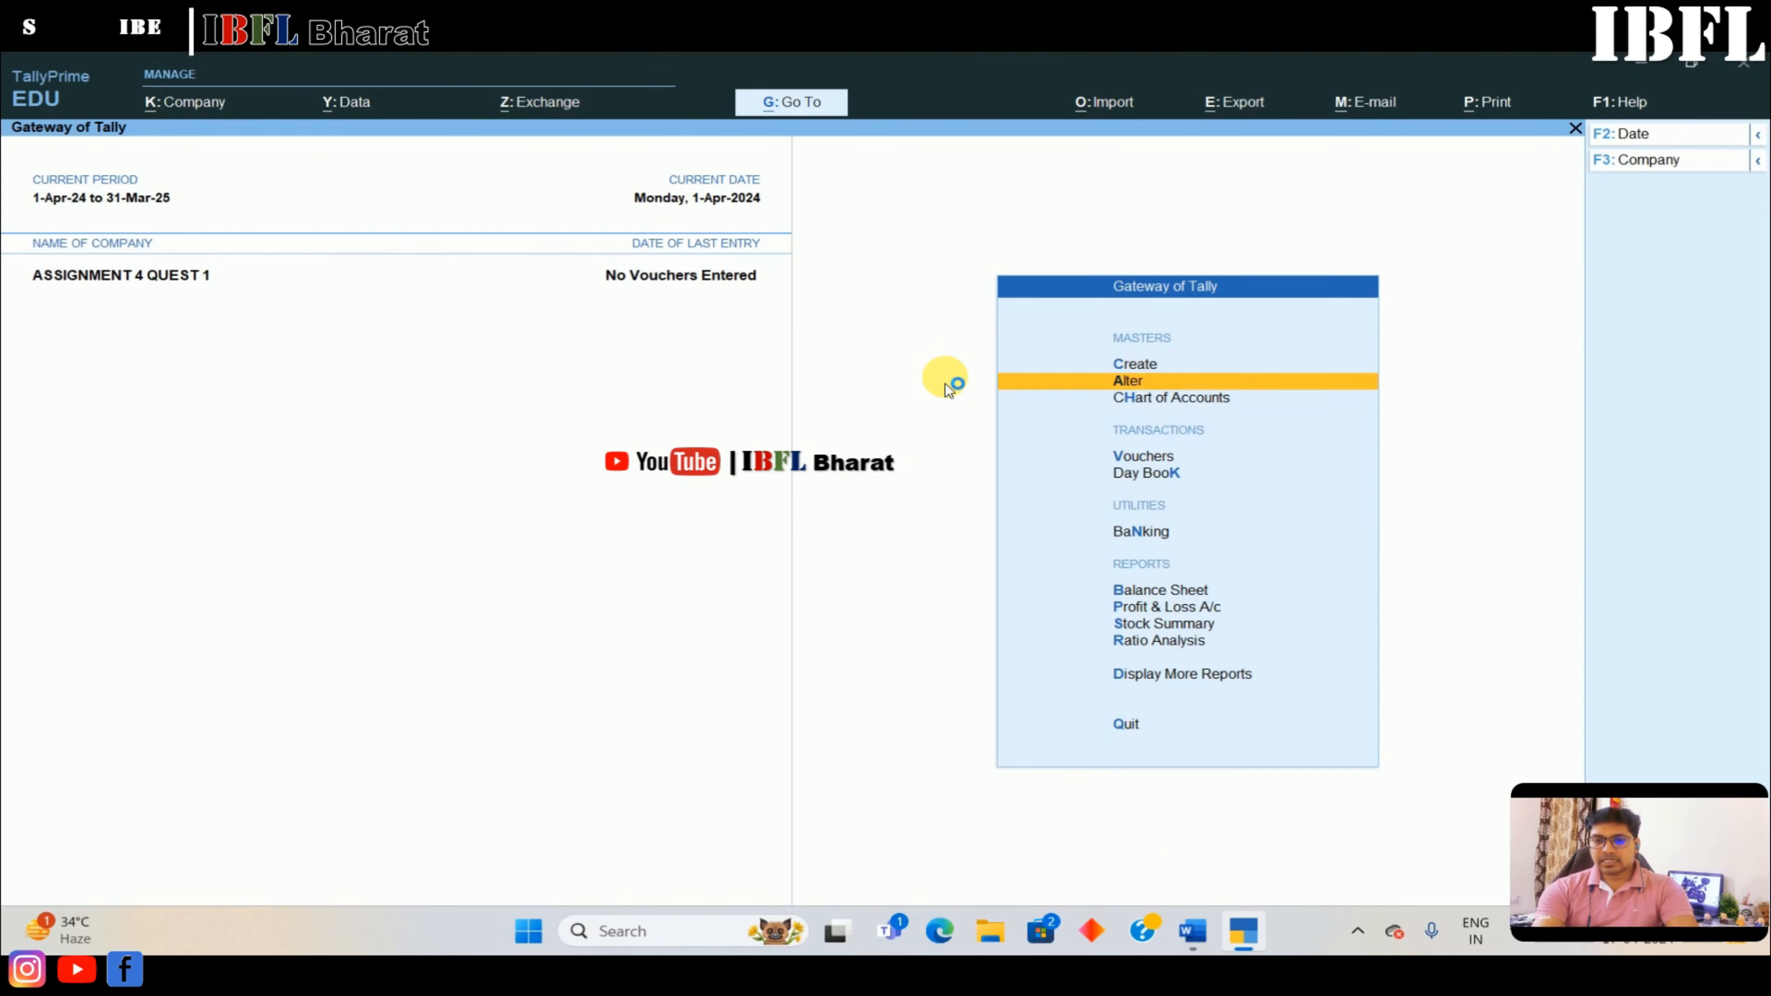
pyautogui.press('Down')
pyautogui.press('Down')
pyautogui.press('Return')
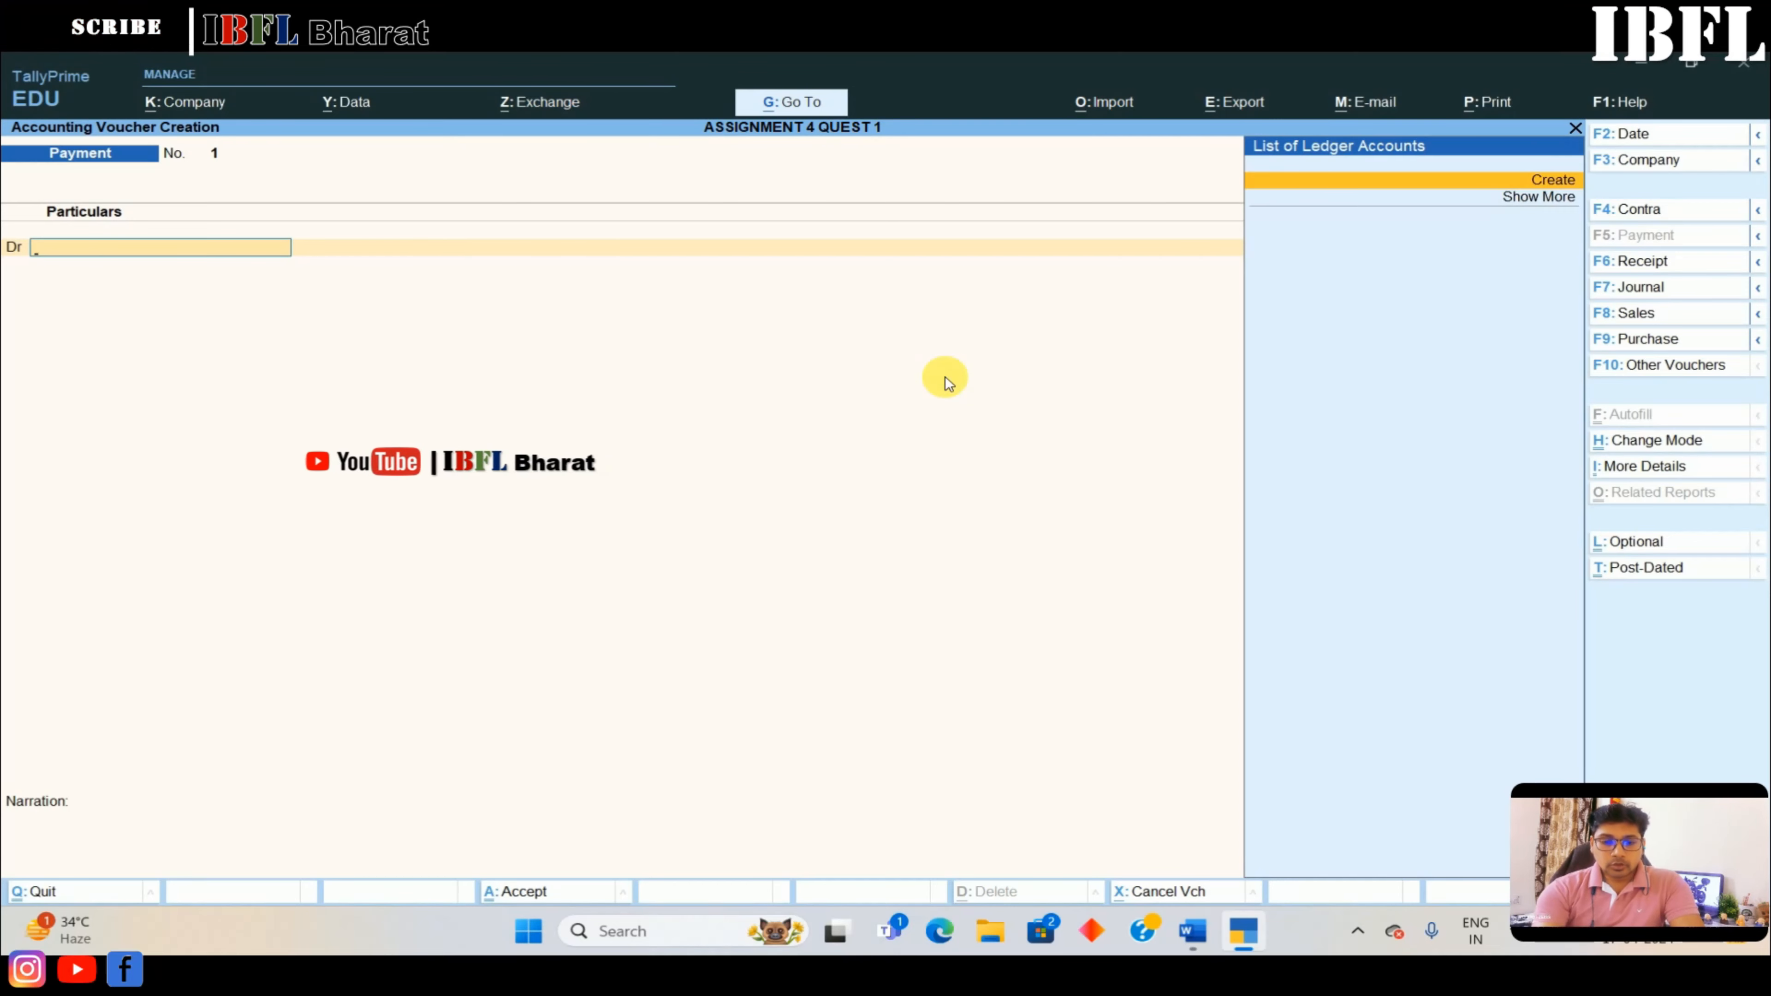
pyautogui.press('F9')
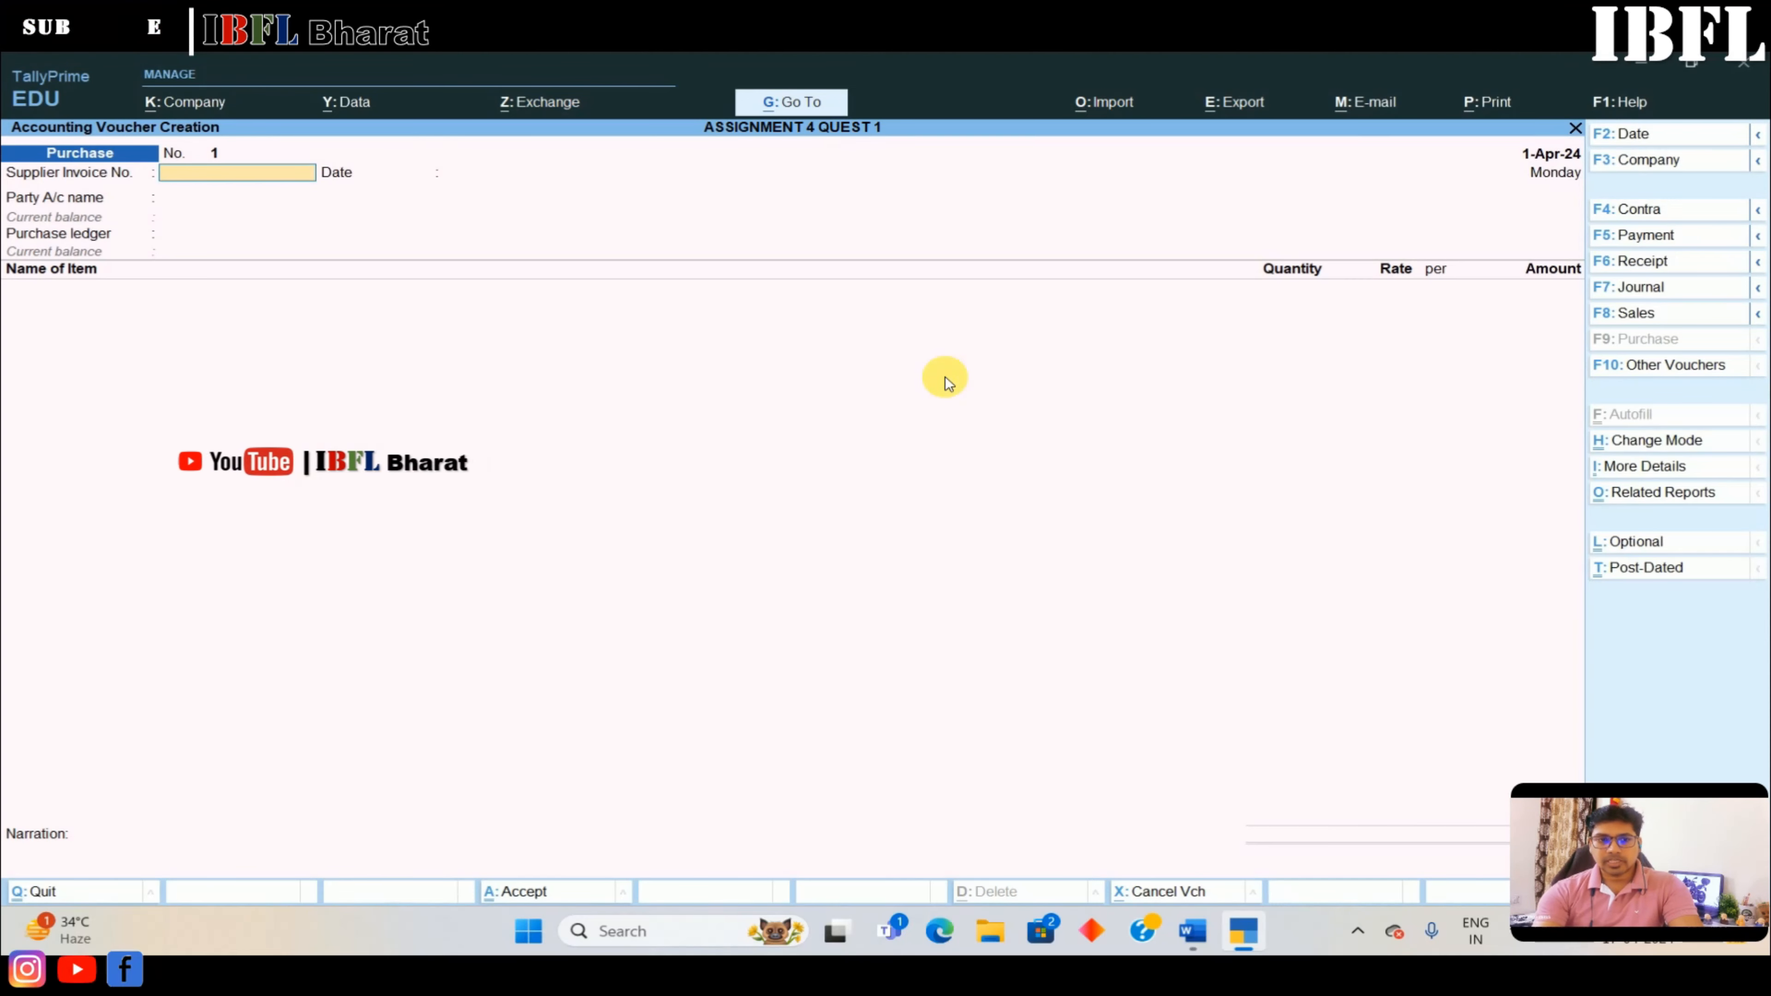
# Create the party ledger M\S BIRLA MILLS under Sundry Creditors from the purchase voucher and accept its party details
pyautogui.press('Return')
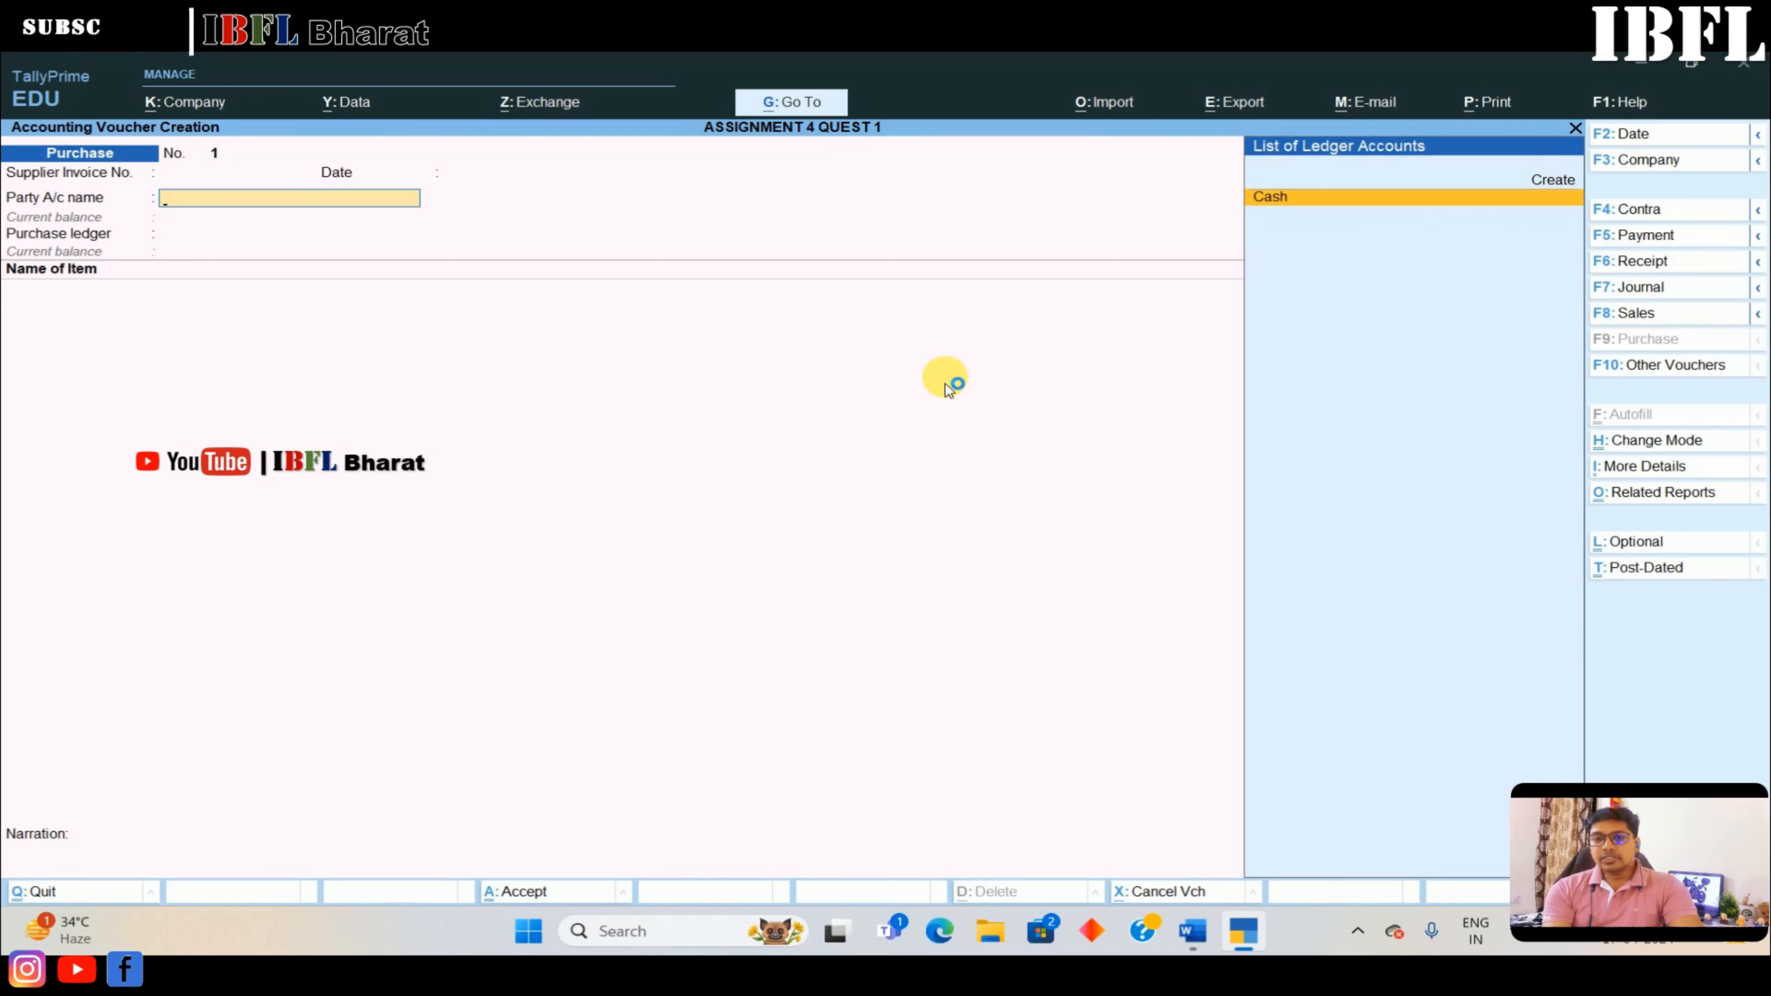
pyautogui.press('Up')
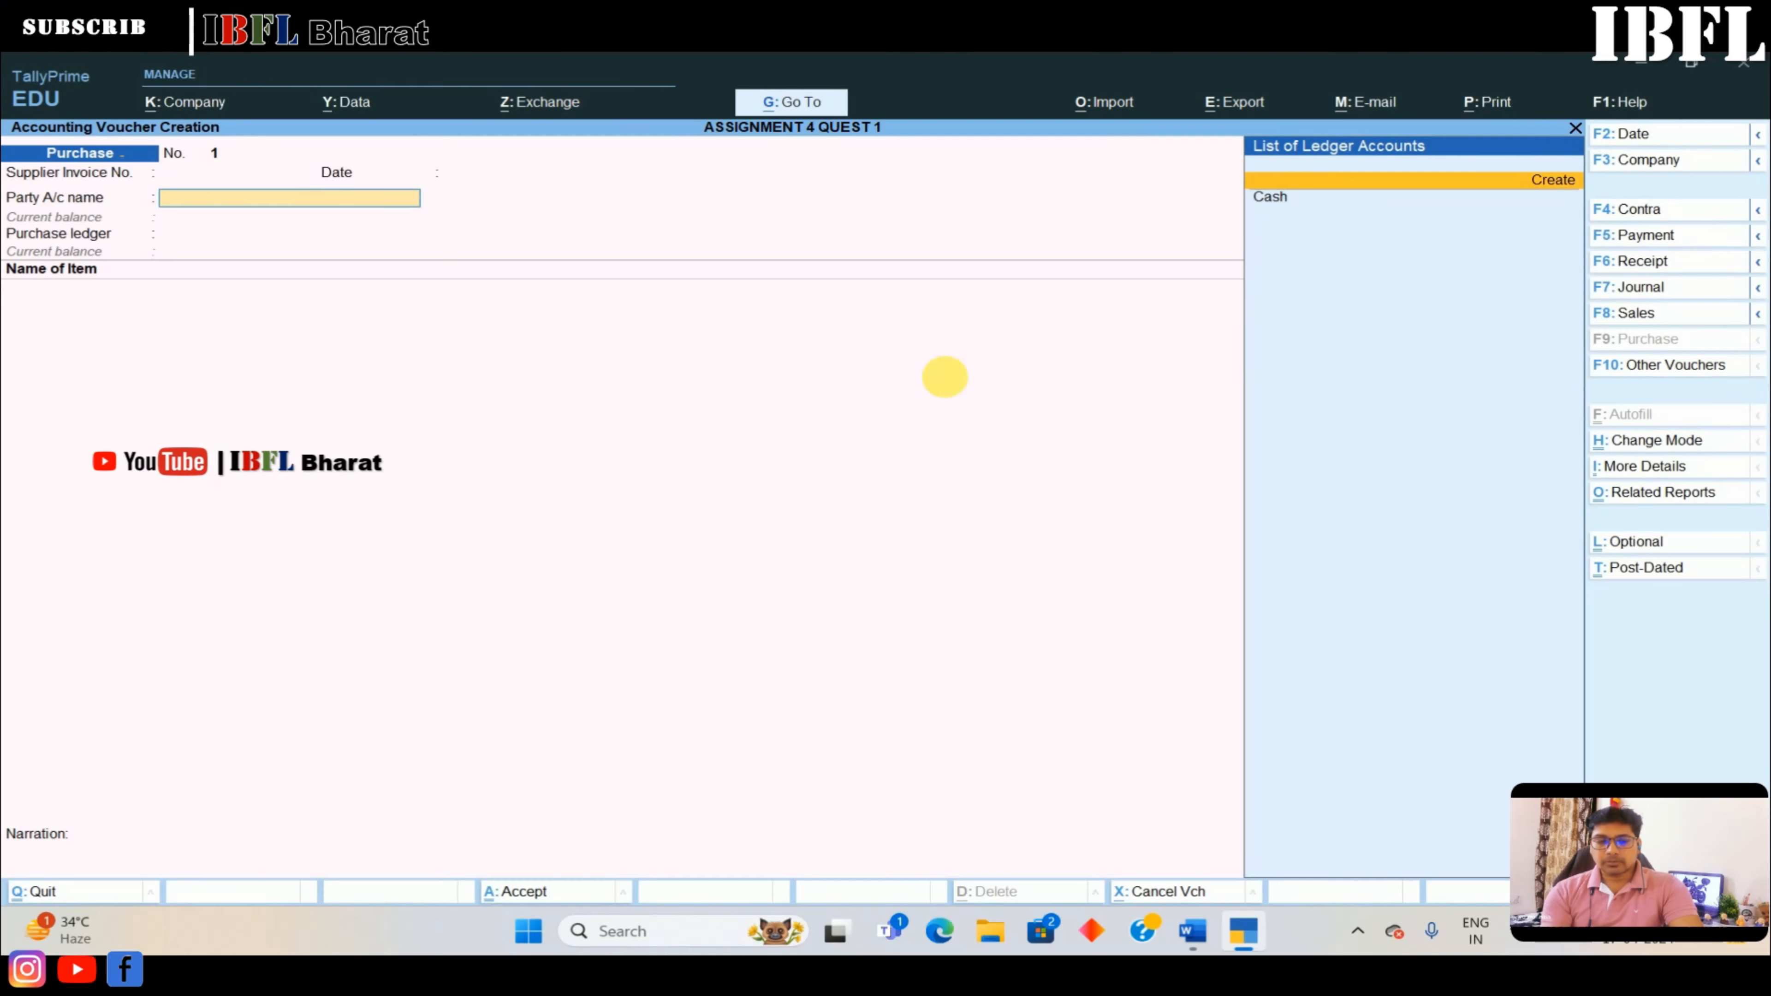
pyautogui.press('Return')
pyautogui.write('M')
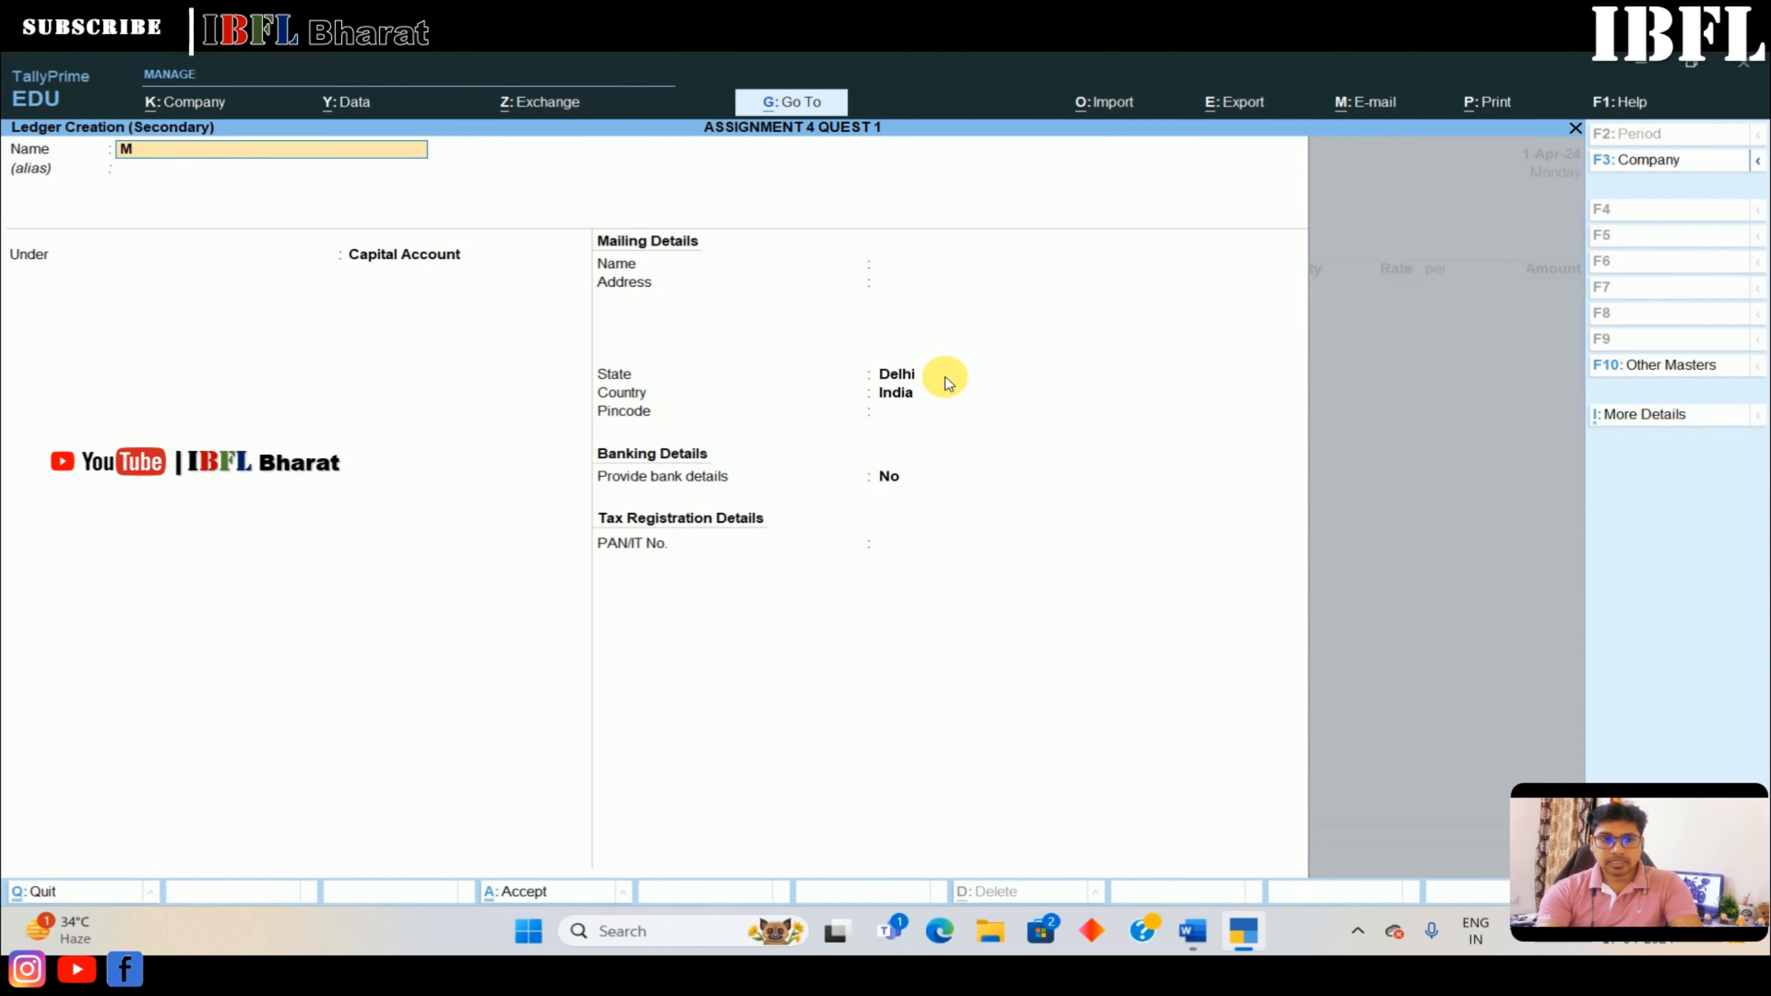
pyautogui.write('\\S')
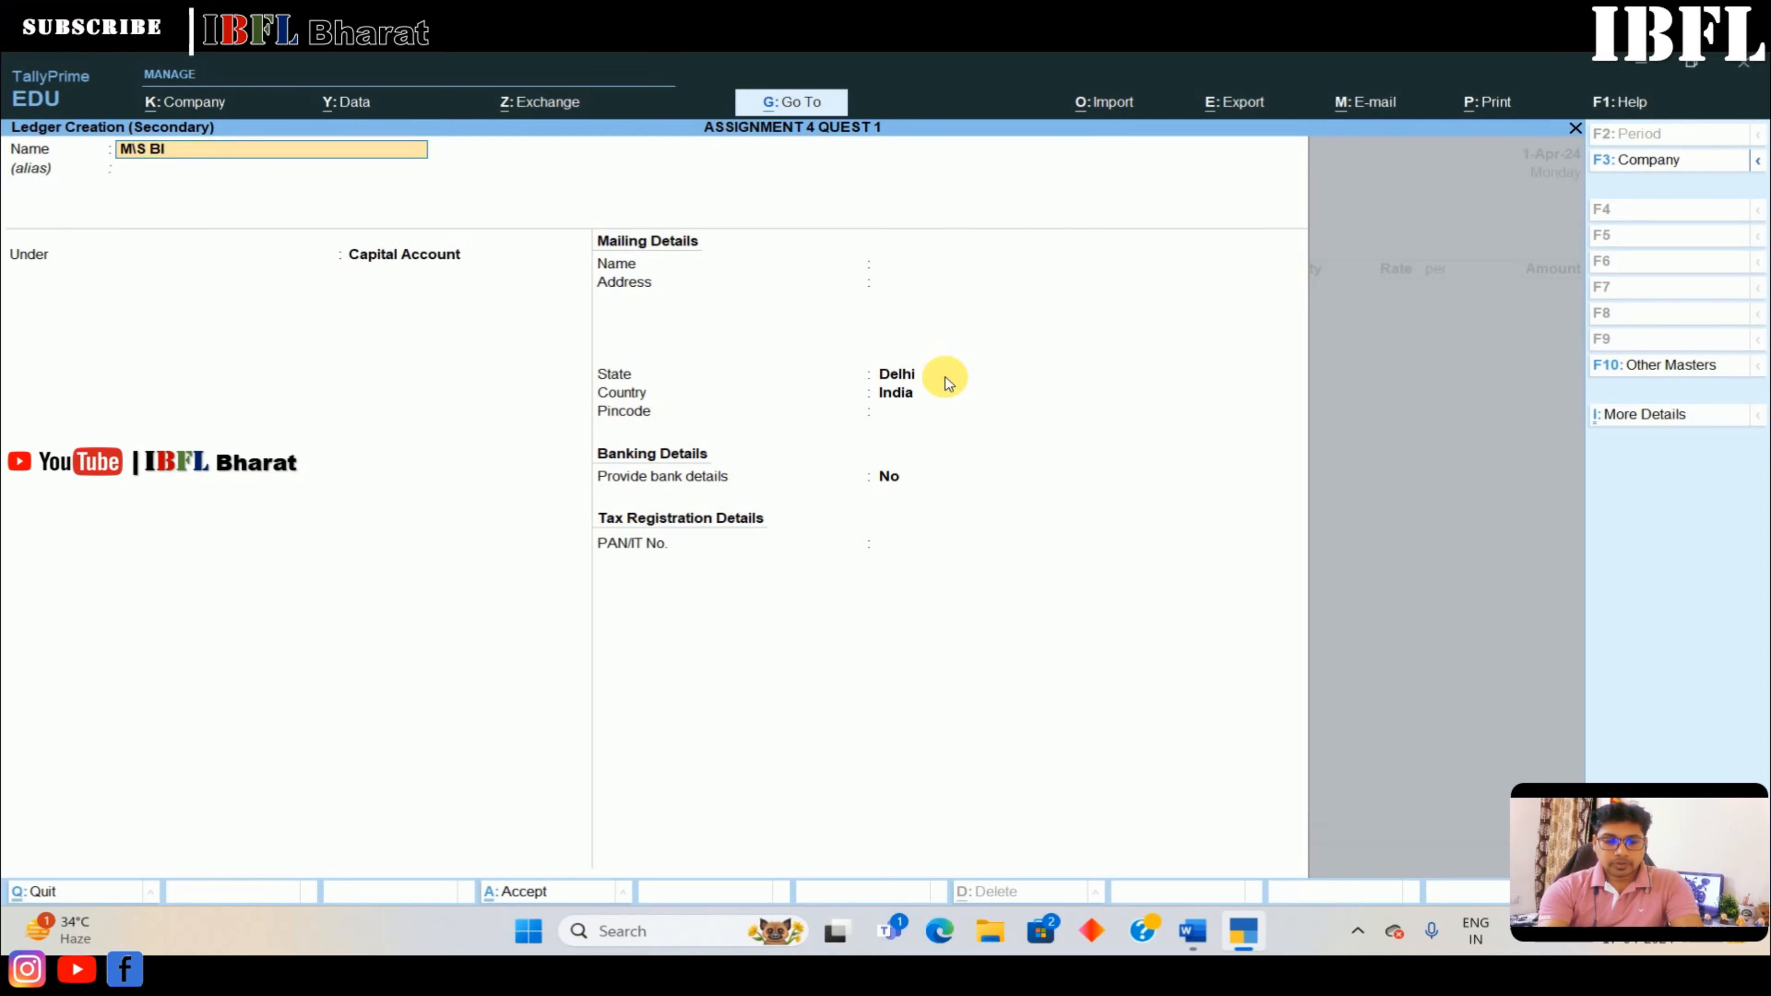
pyautogui.write(' BIRLA MILLS')
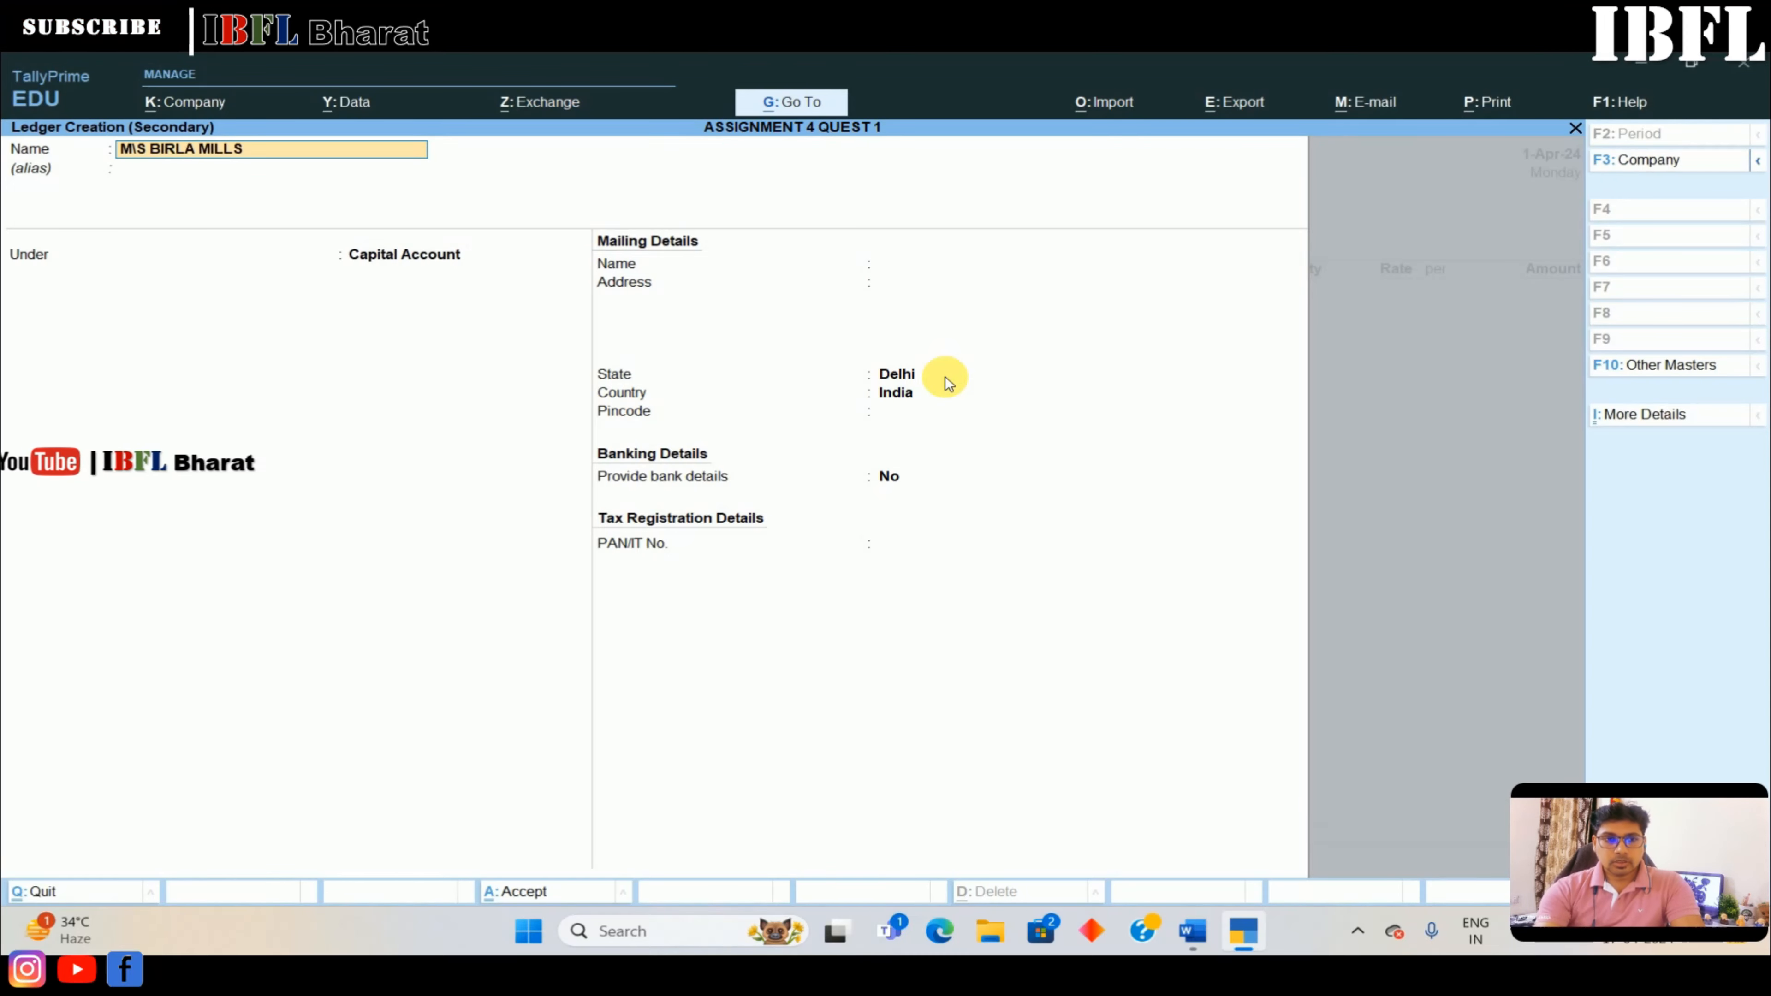
pyautogui.press('Return')
pyautogui.write('CR')
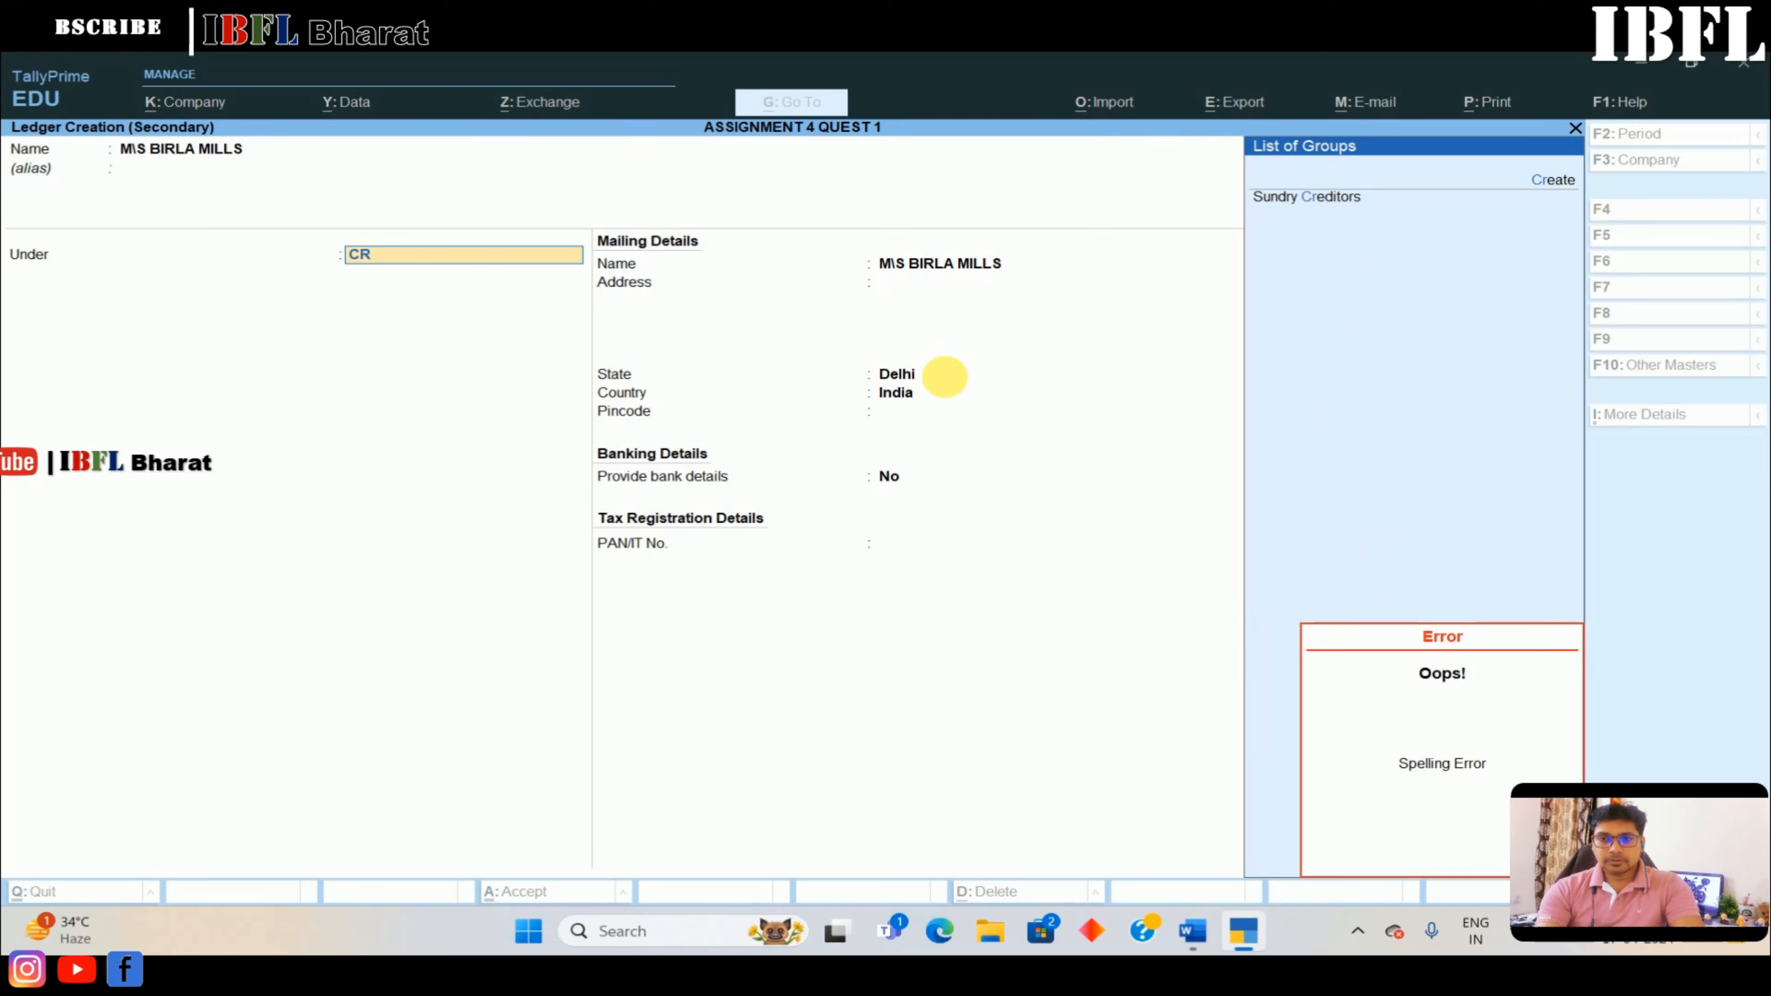
pyautogui.press('Return')
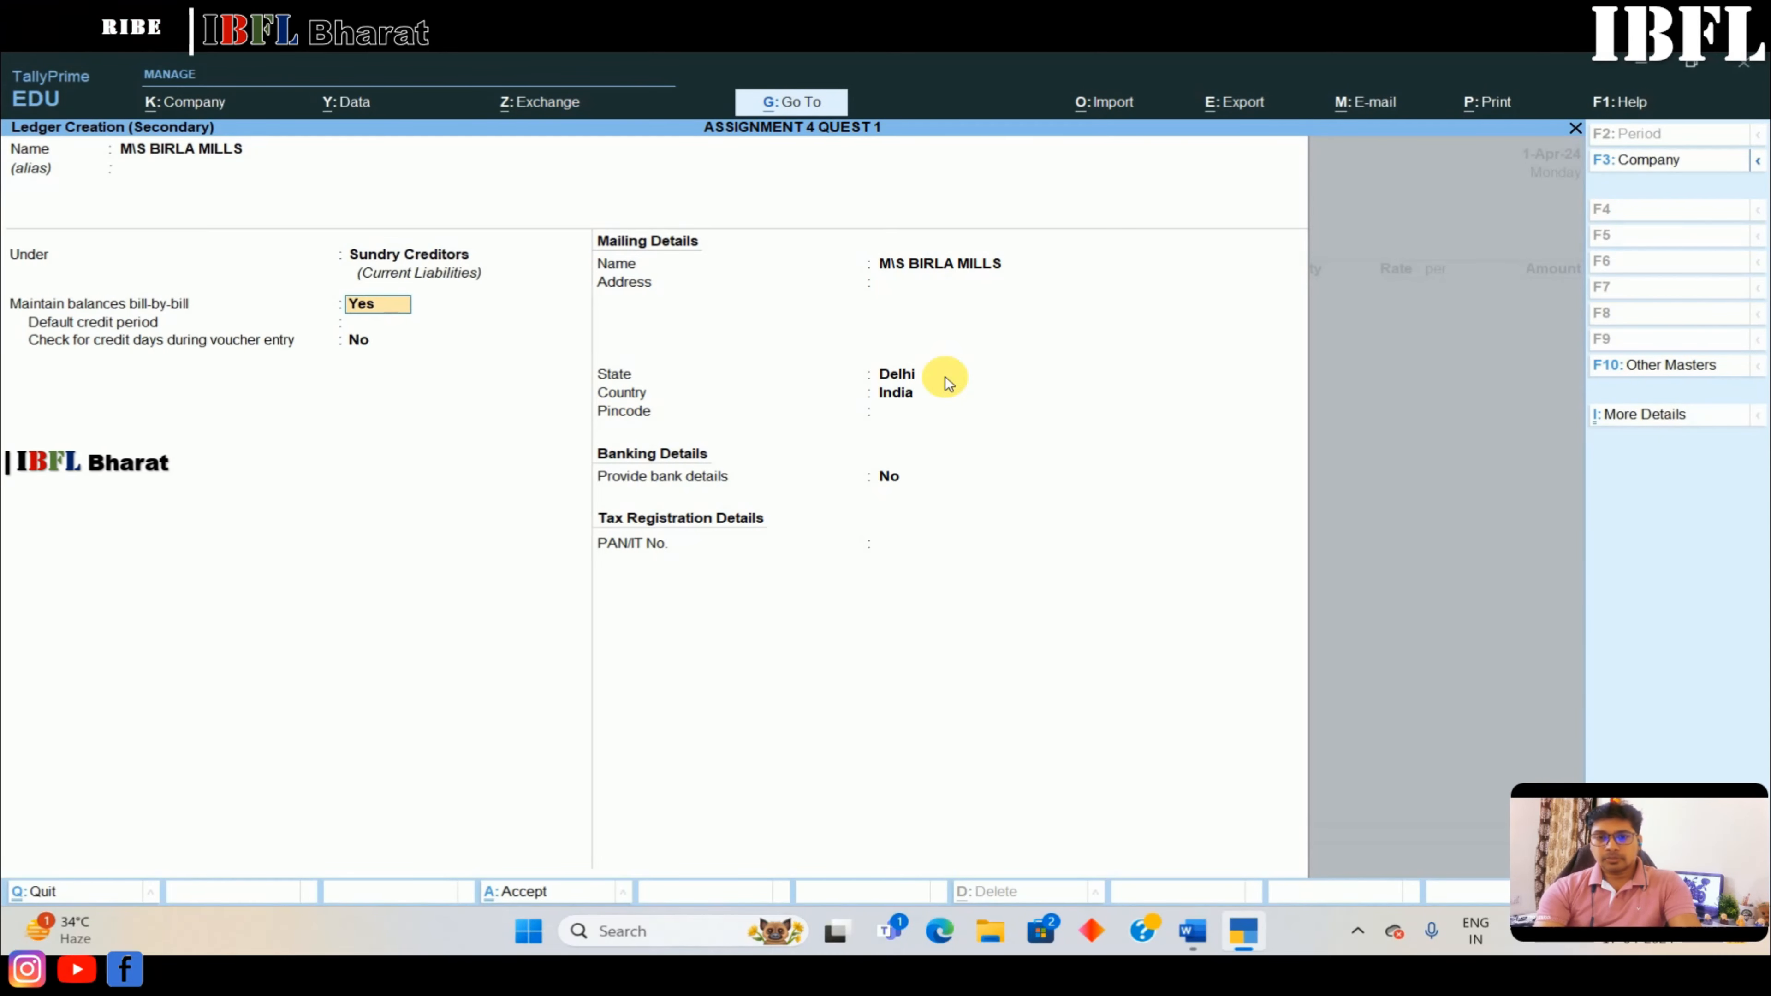
pyautogui.hotkey('ctrl', 'a')
pyautogui.hotkey('ctrl', 'a')
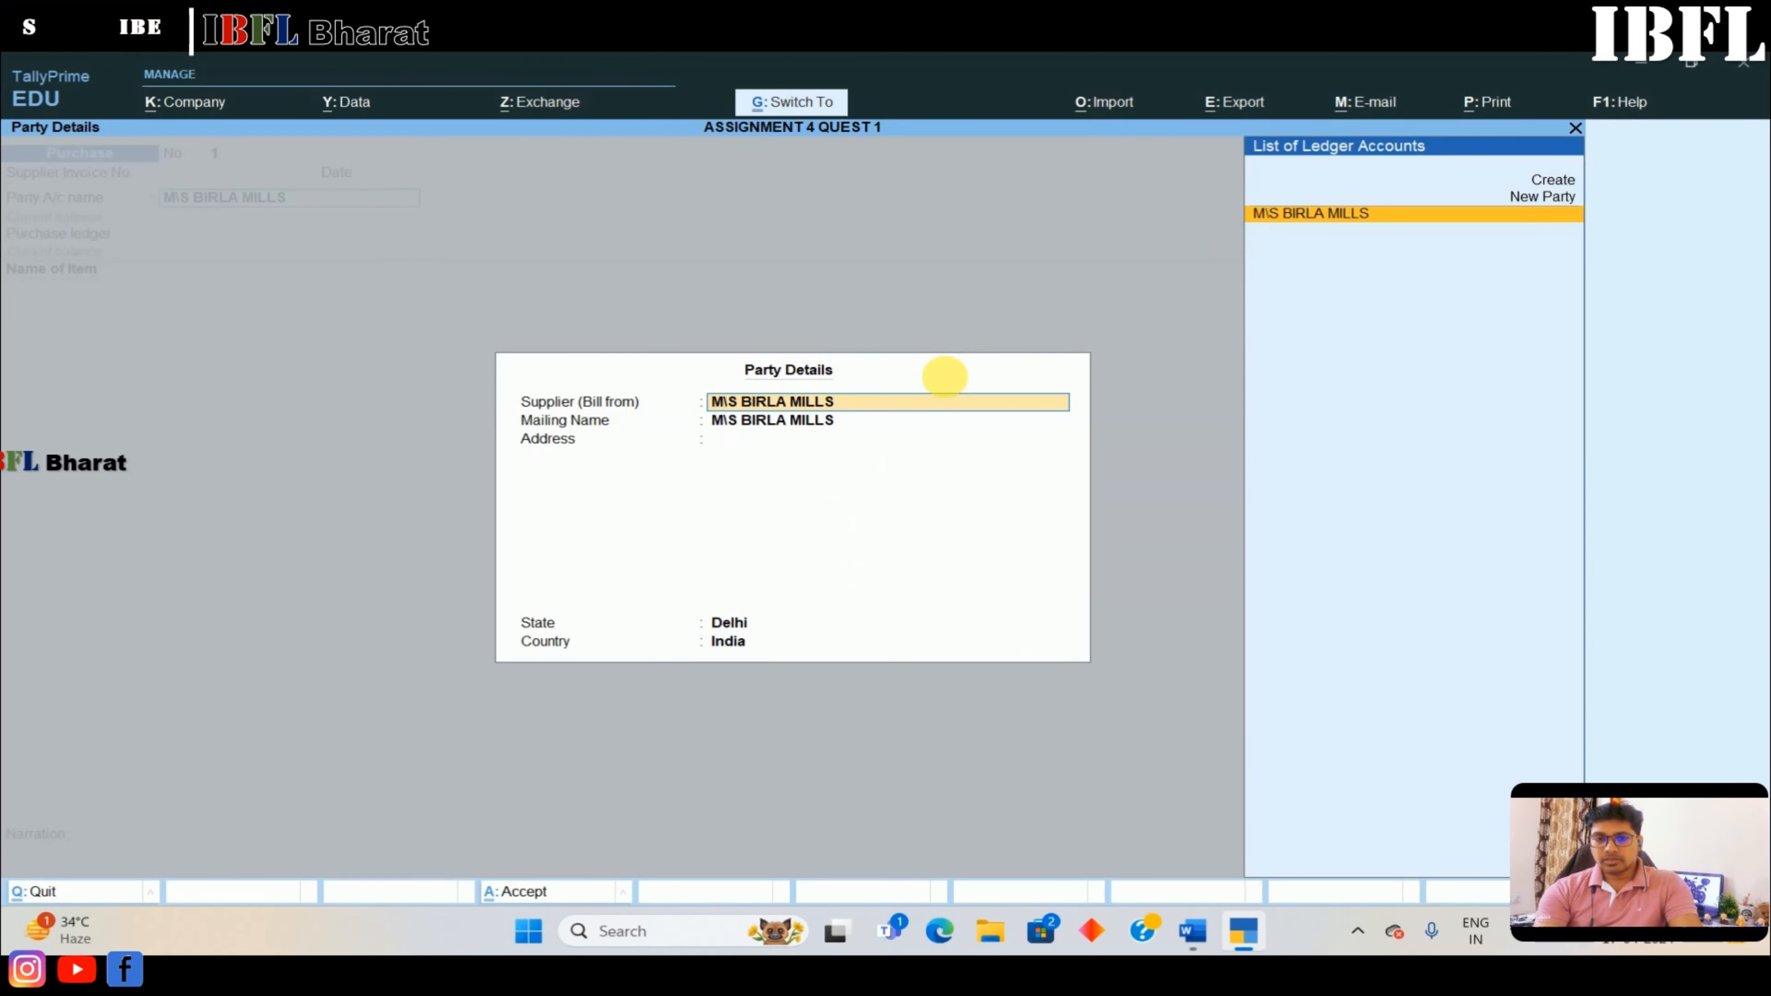
pyautogui.hotkey('ctrl', 'a')
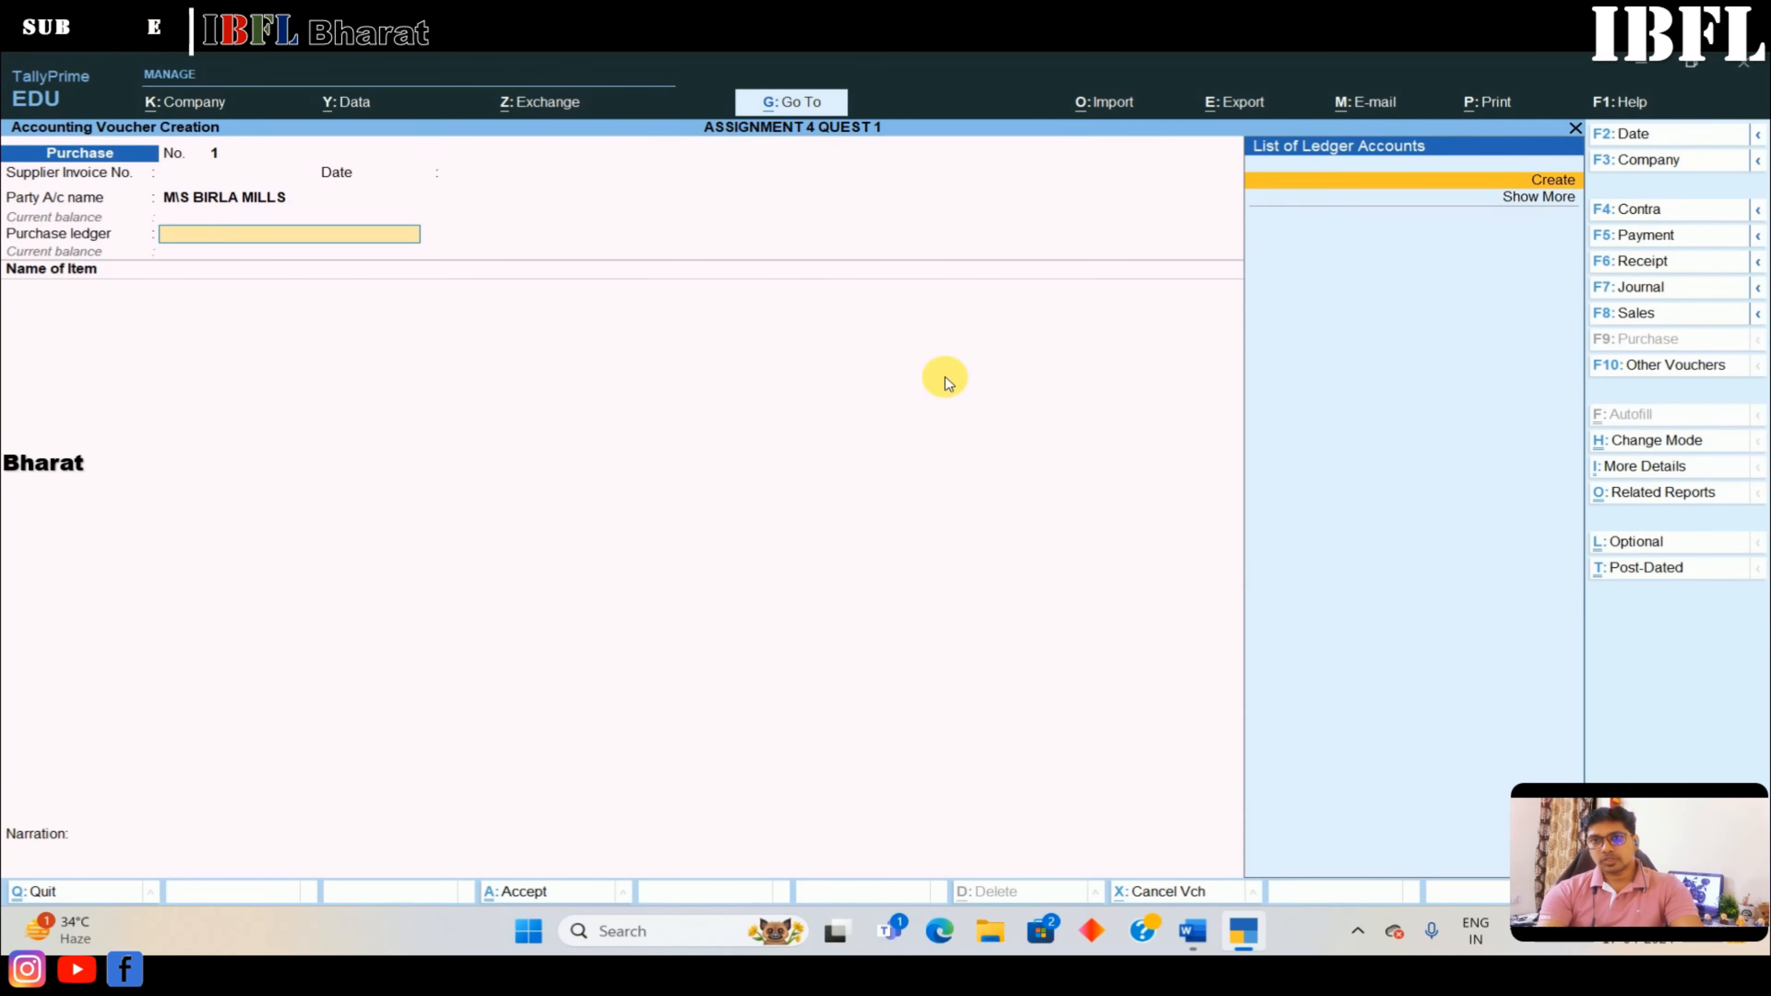
# Create the purchase ledger PURCHASES under Purchase Accounts and use it in the voucher
pyautogui.press('Return')
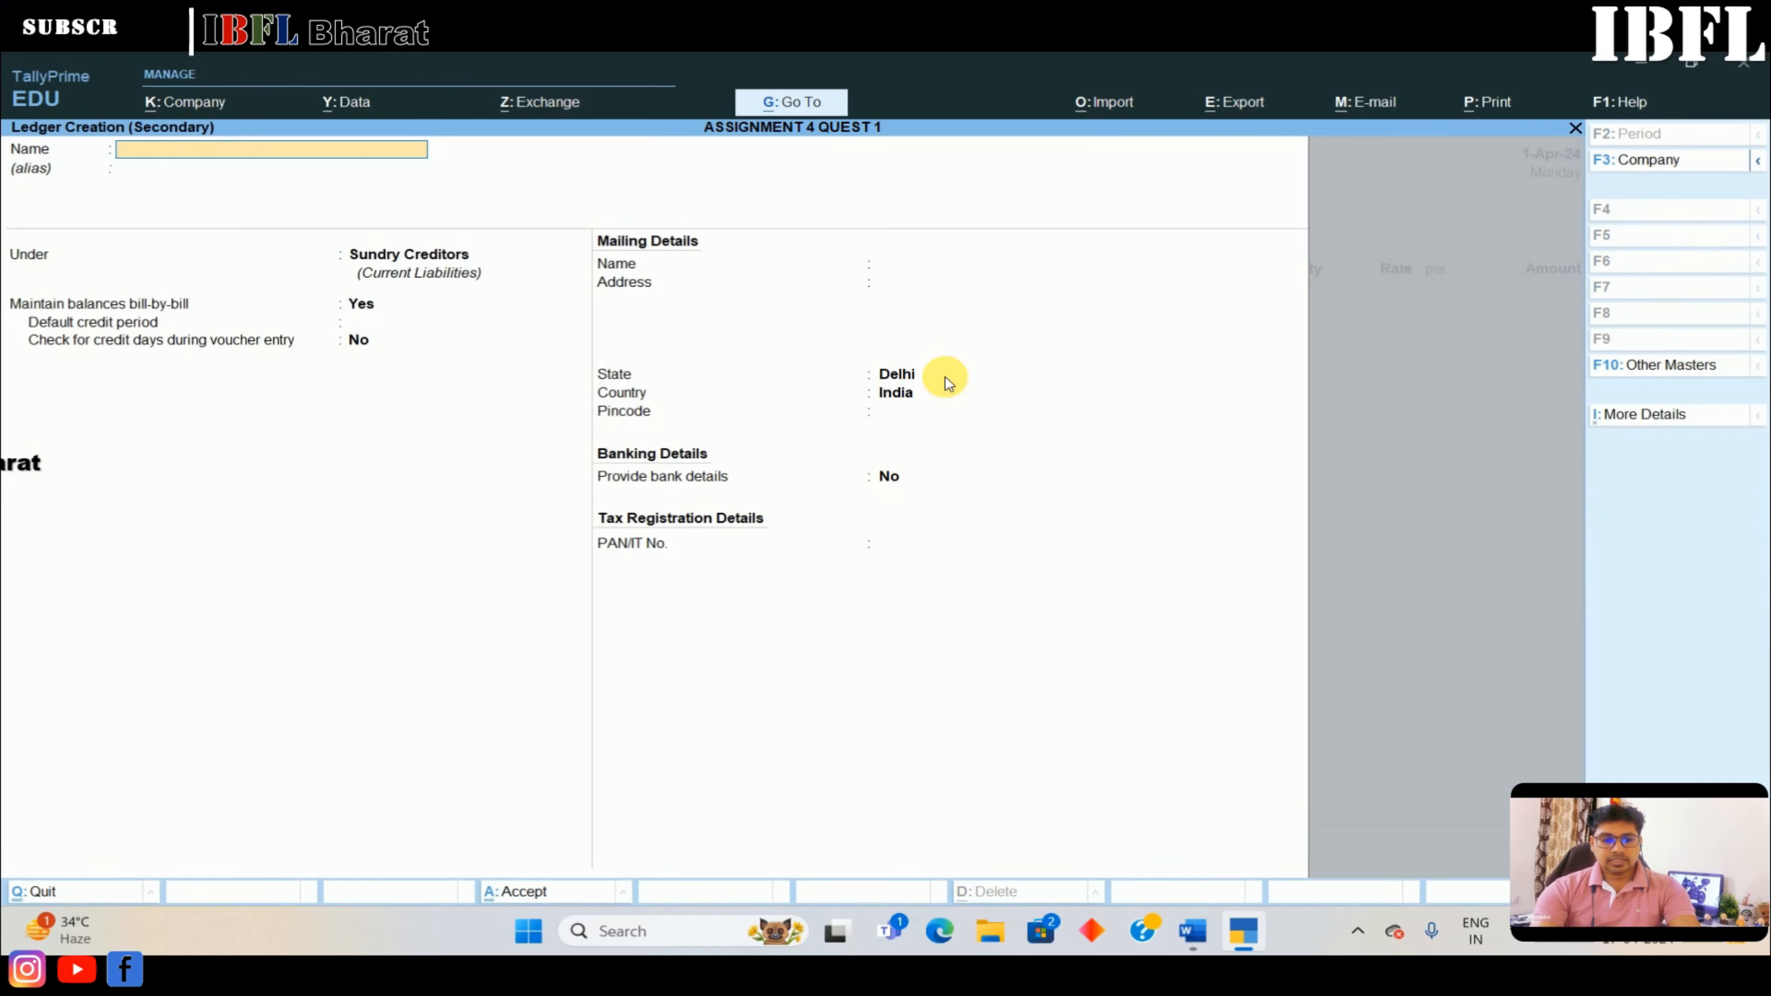
pyautogui.write('PURCHASES')
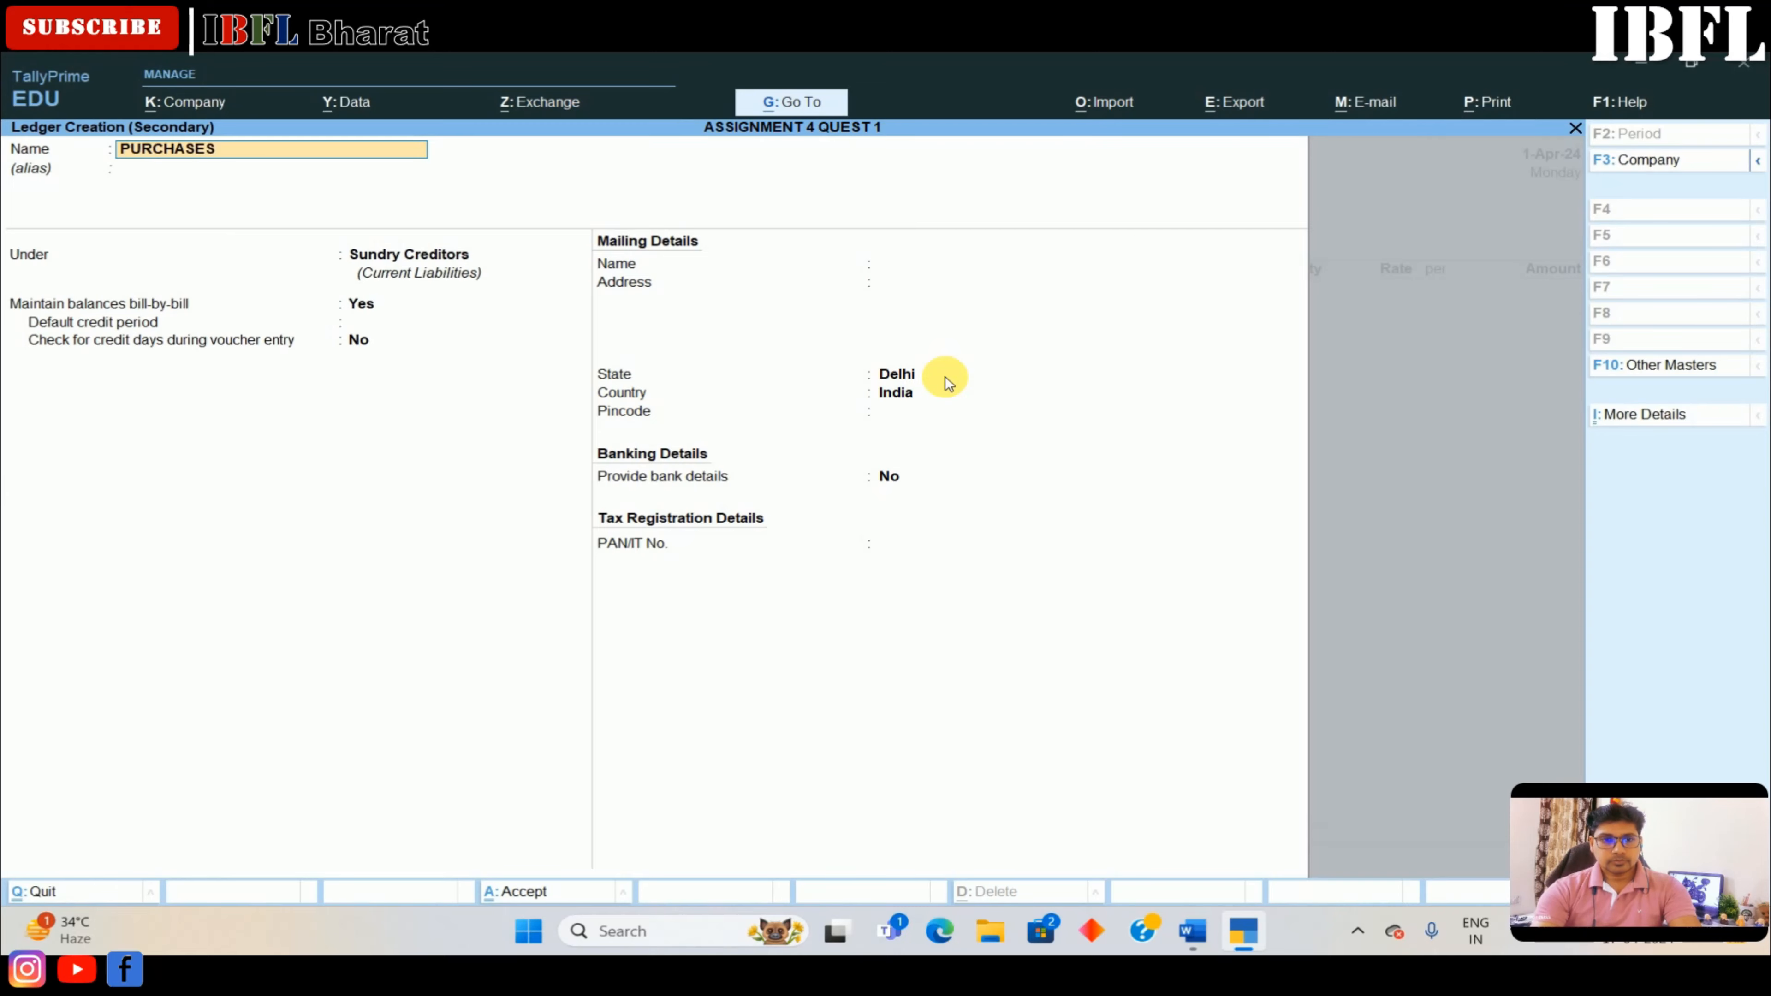
pyautogui.press('Return')
pyautogui.write('PUR')
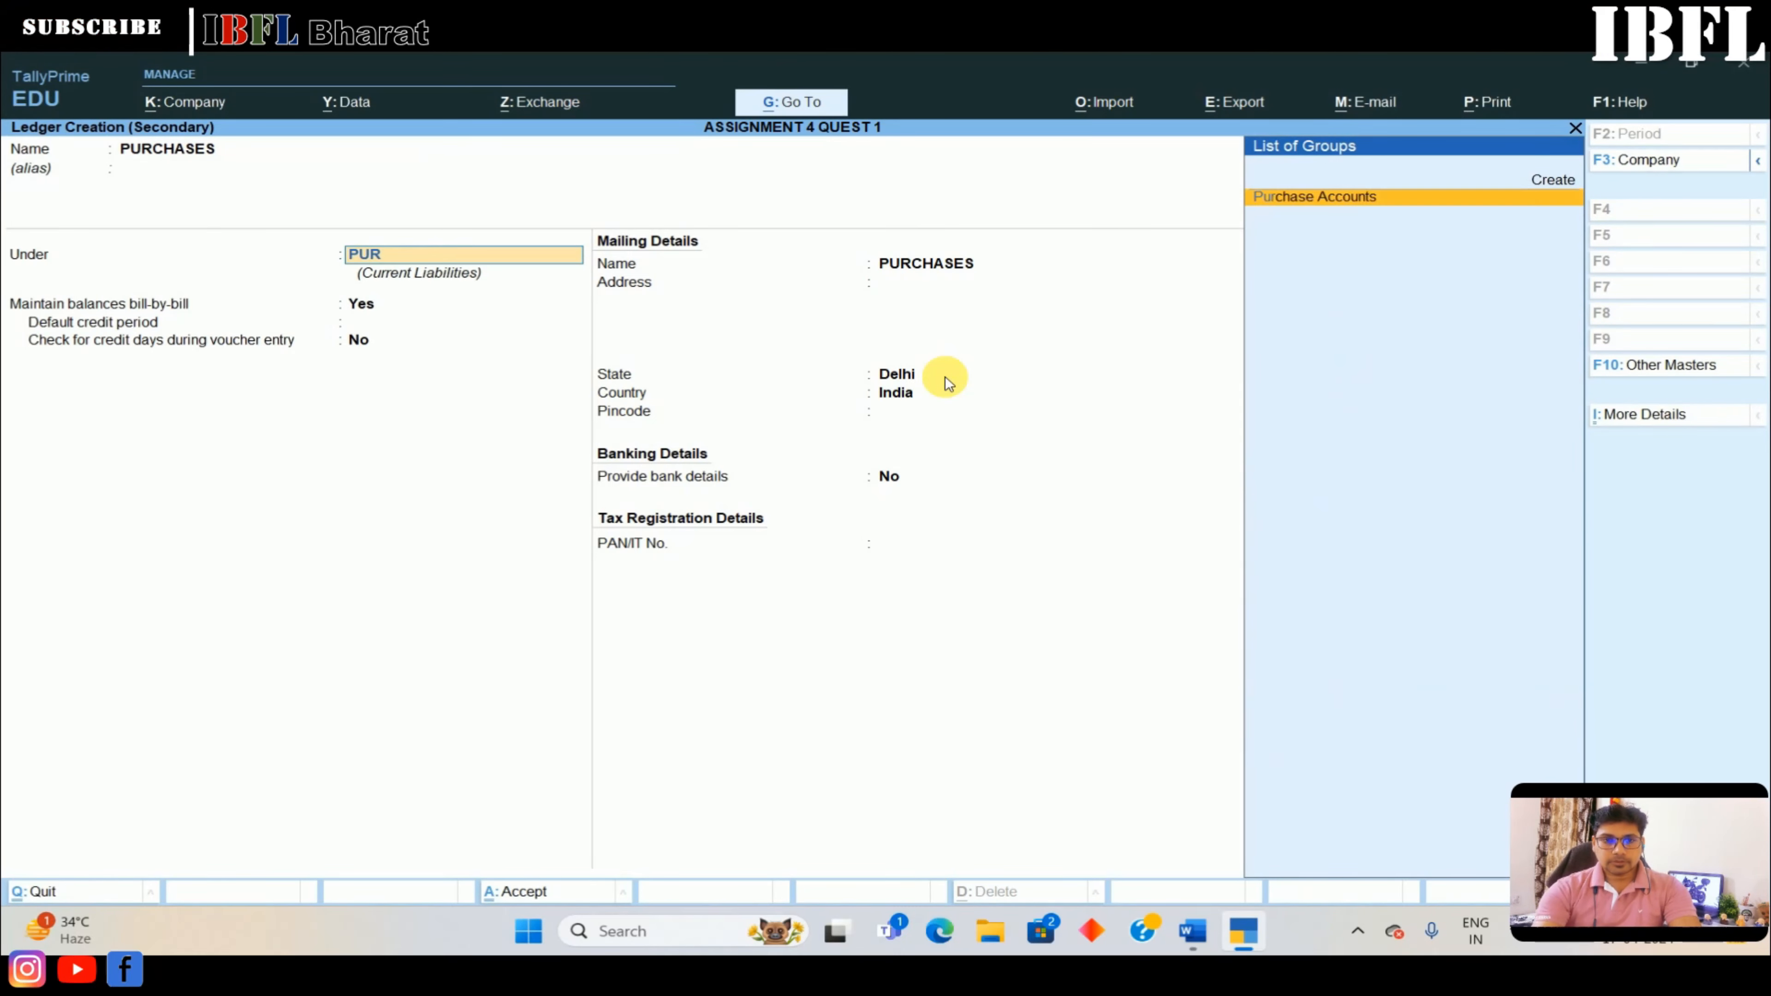
pyautogui.press('Return')
pyautogui.press('Return')
pyautogui.press('Return')
pyautogui.press('Return')
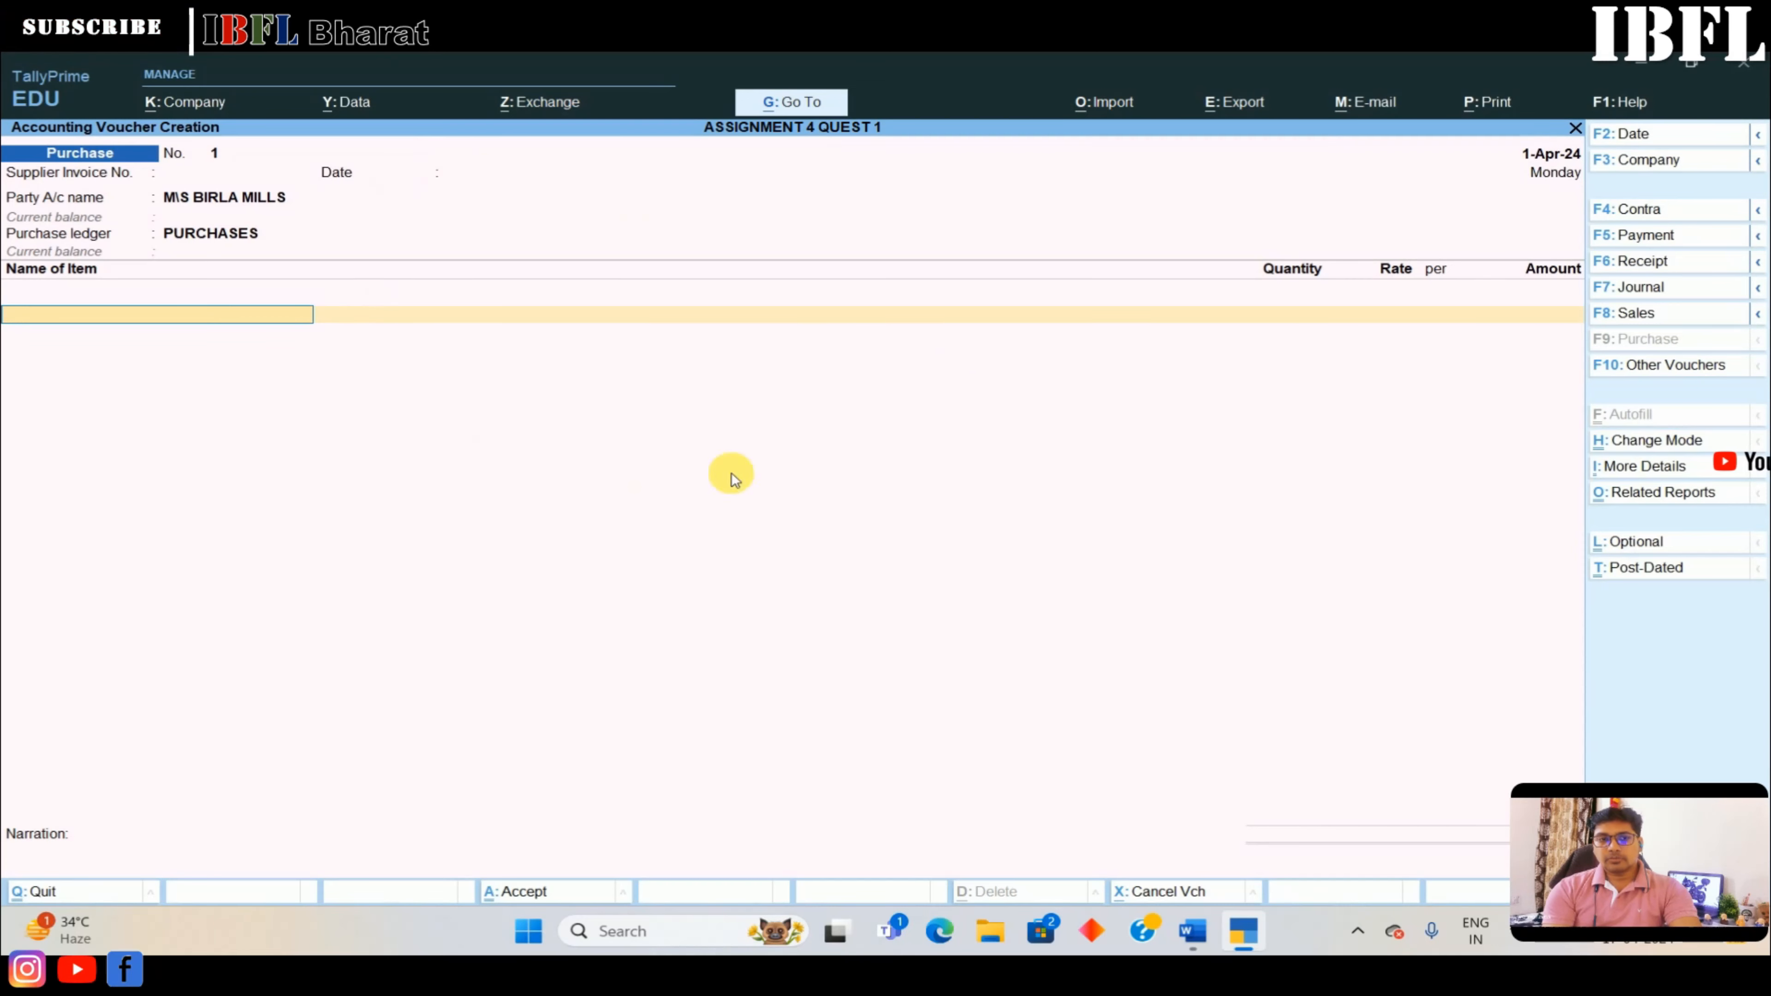
# Confirm Item Invoice as the voucher mode and check the 1 April items in the Word assignment
pyautogui.hotkey('ctrl', 'h')
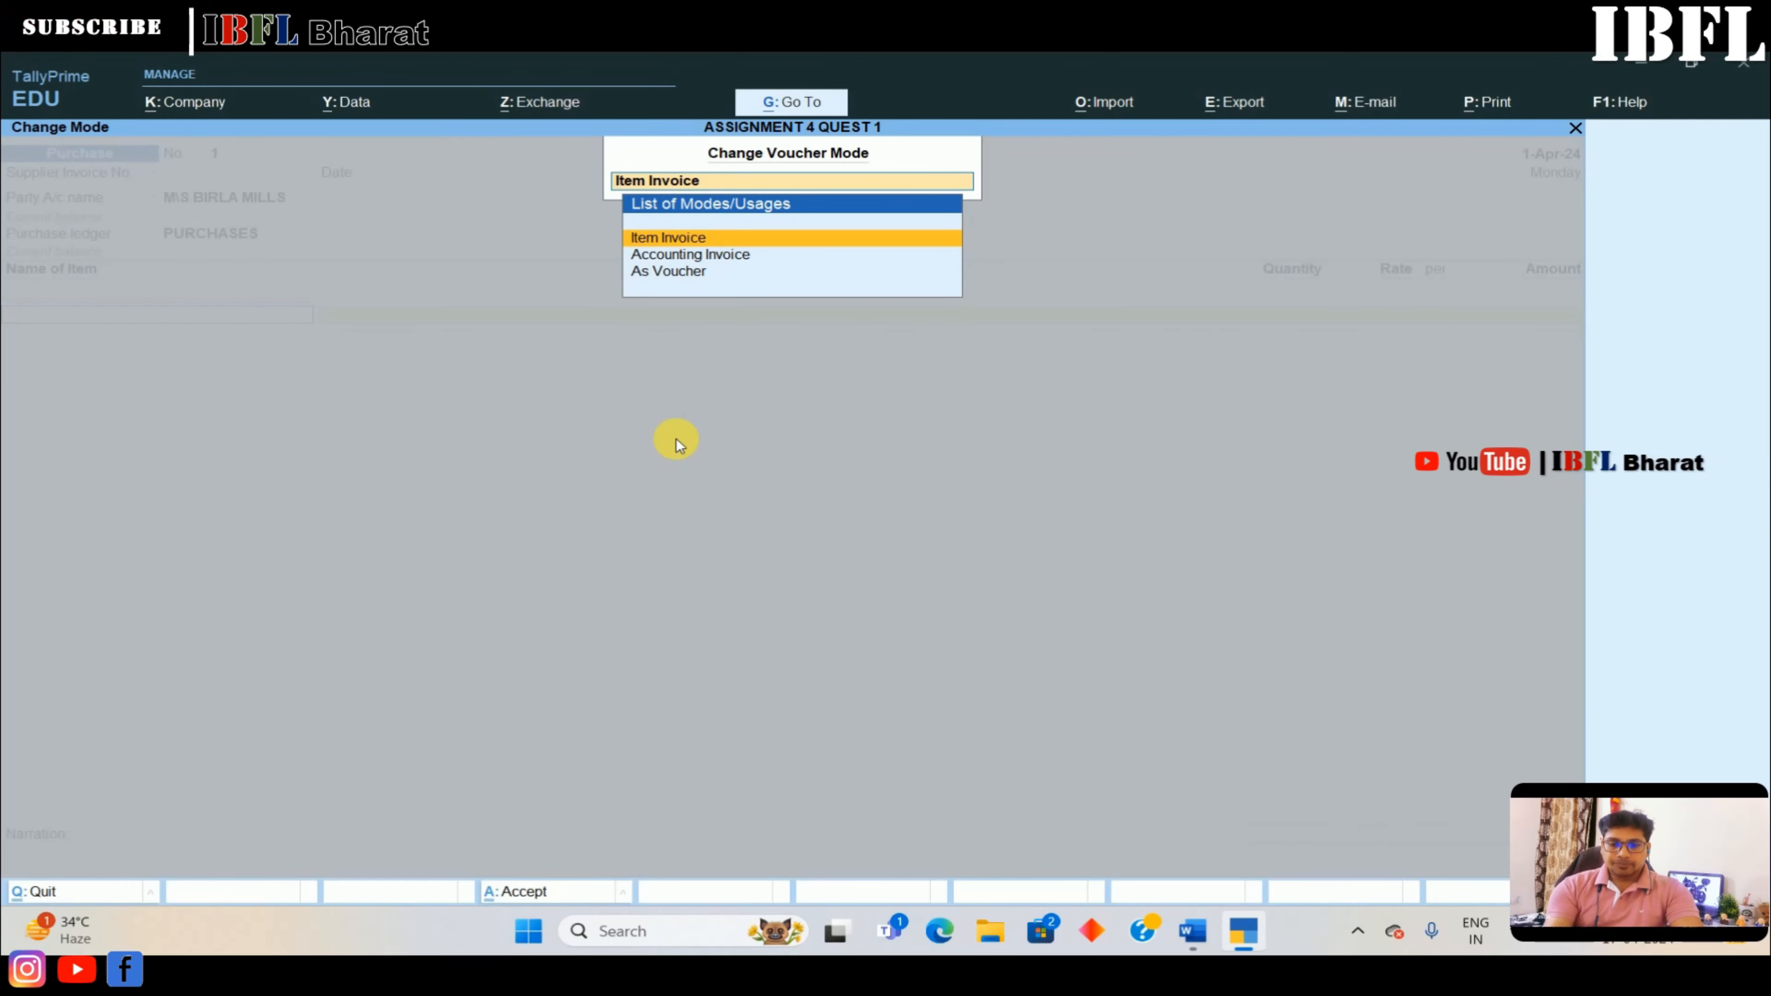
pyautogui.press('Return')
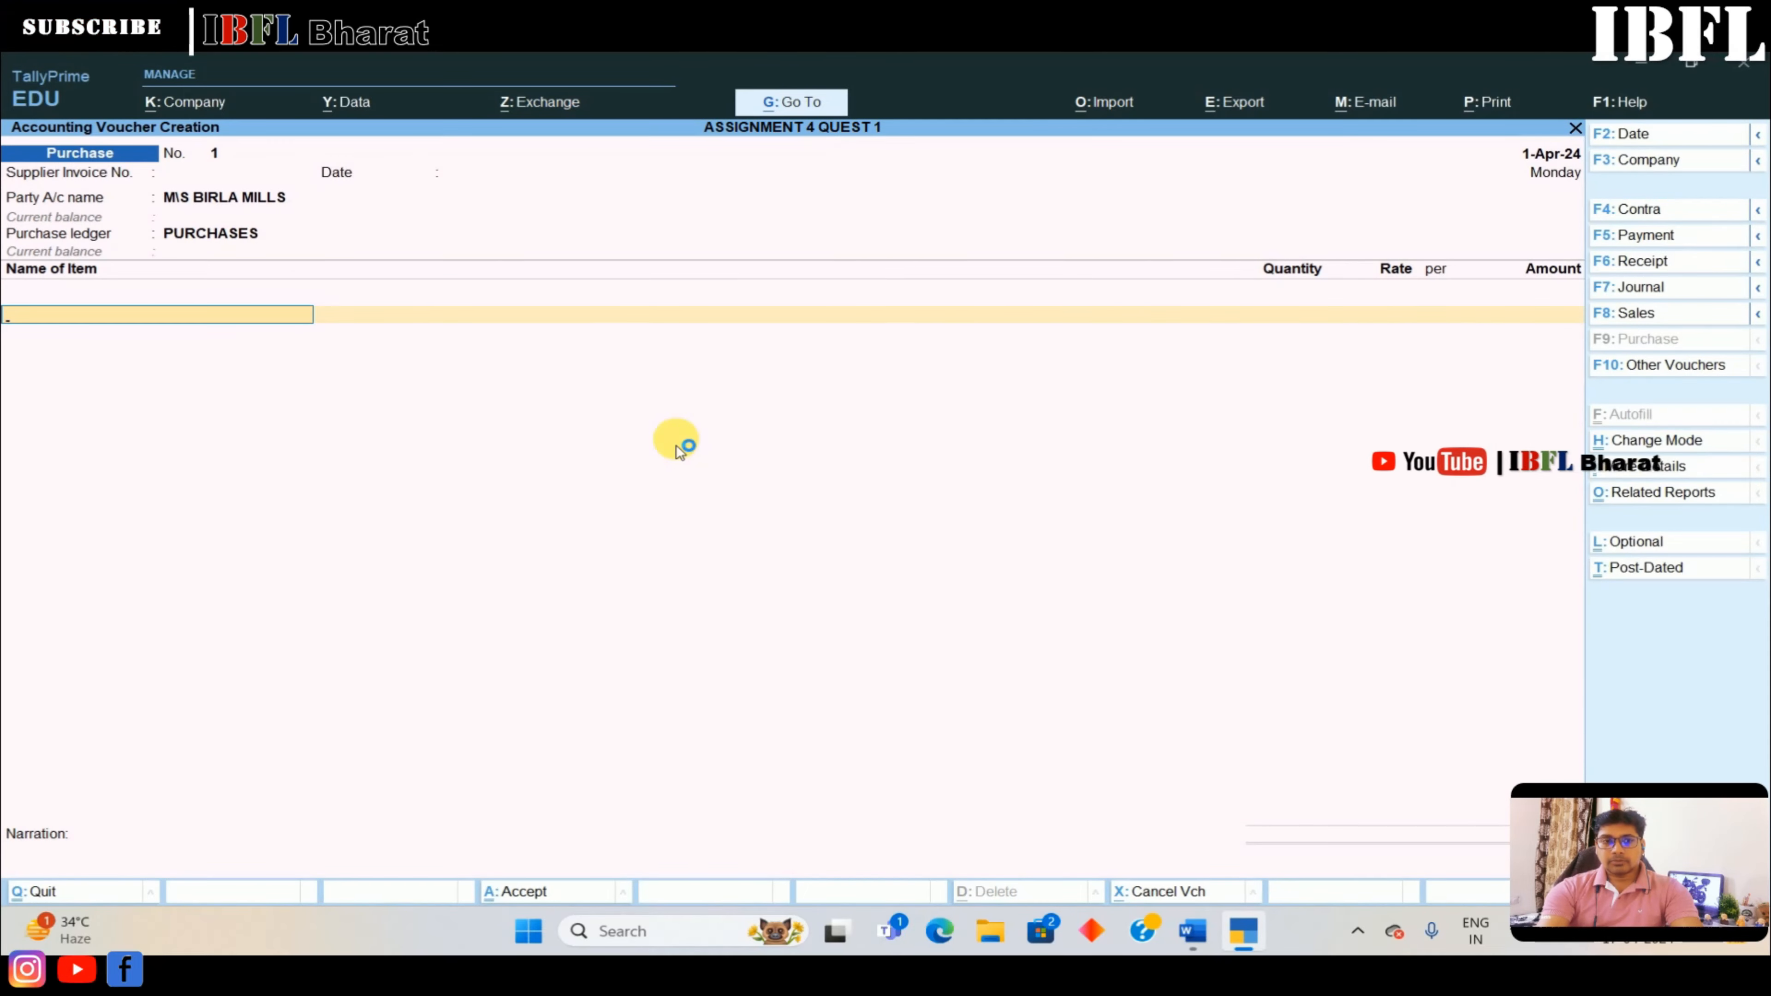
pyautogui.hotkey('alt', 'Tab')
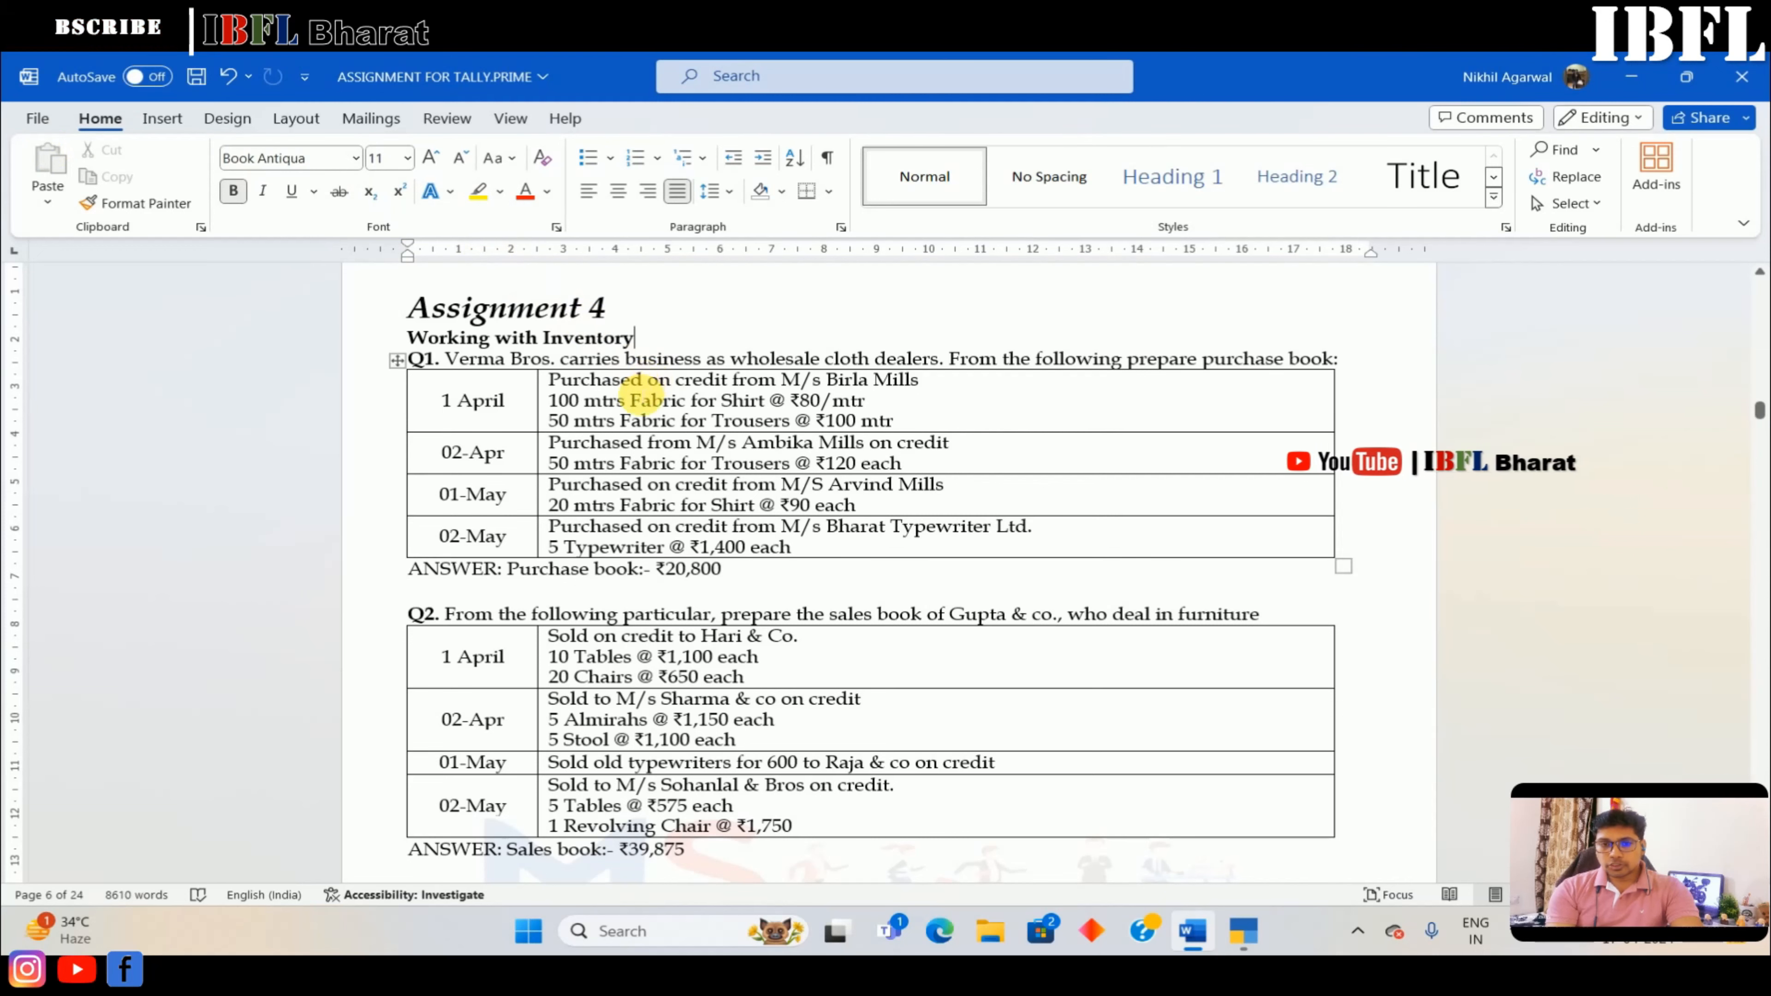
pyautogui.hotkey('alt', 'Tab')
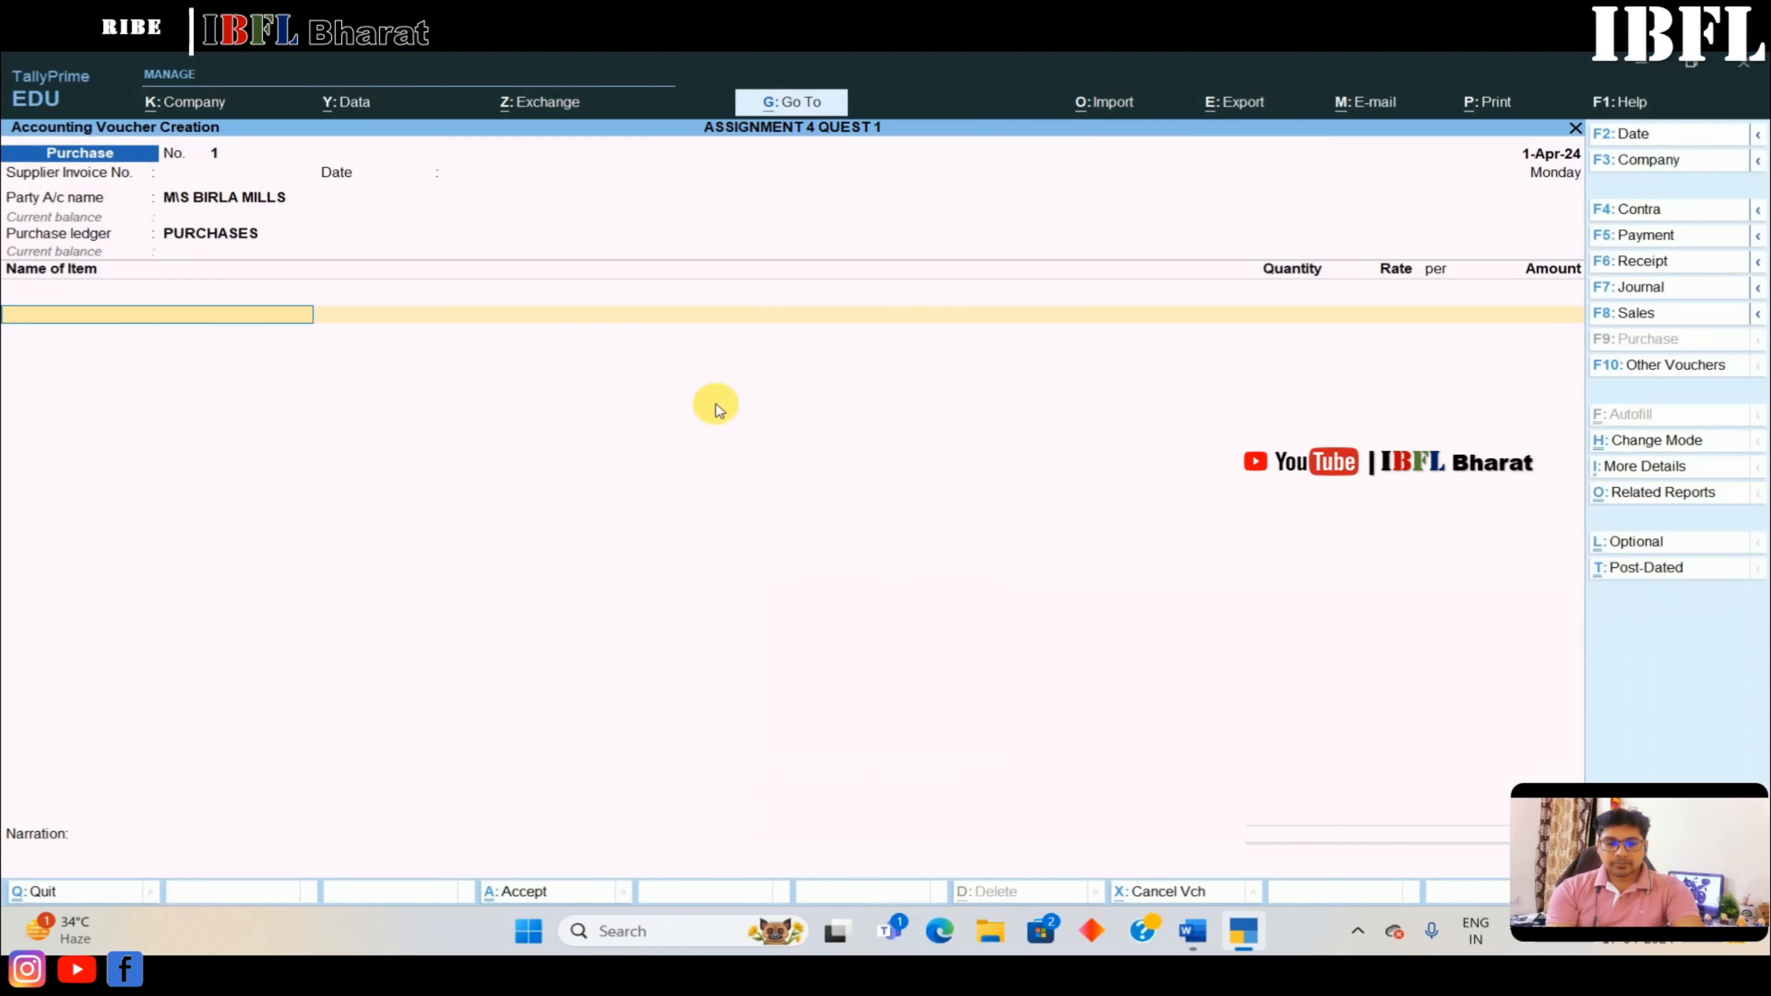
# Start creating a stock item named FABRIC FOR SHIRT under Primary from the purchase voucher's first item line
pyautogui.press('Up')
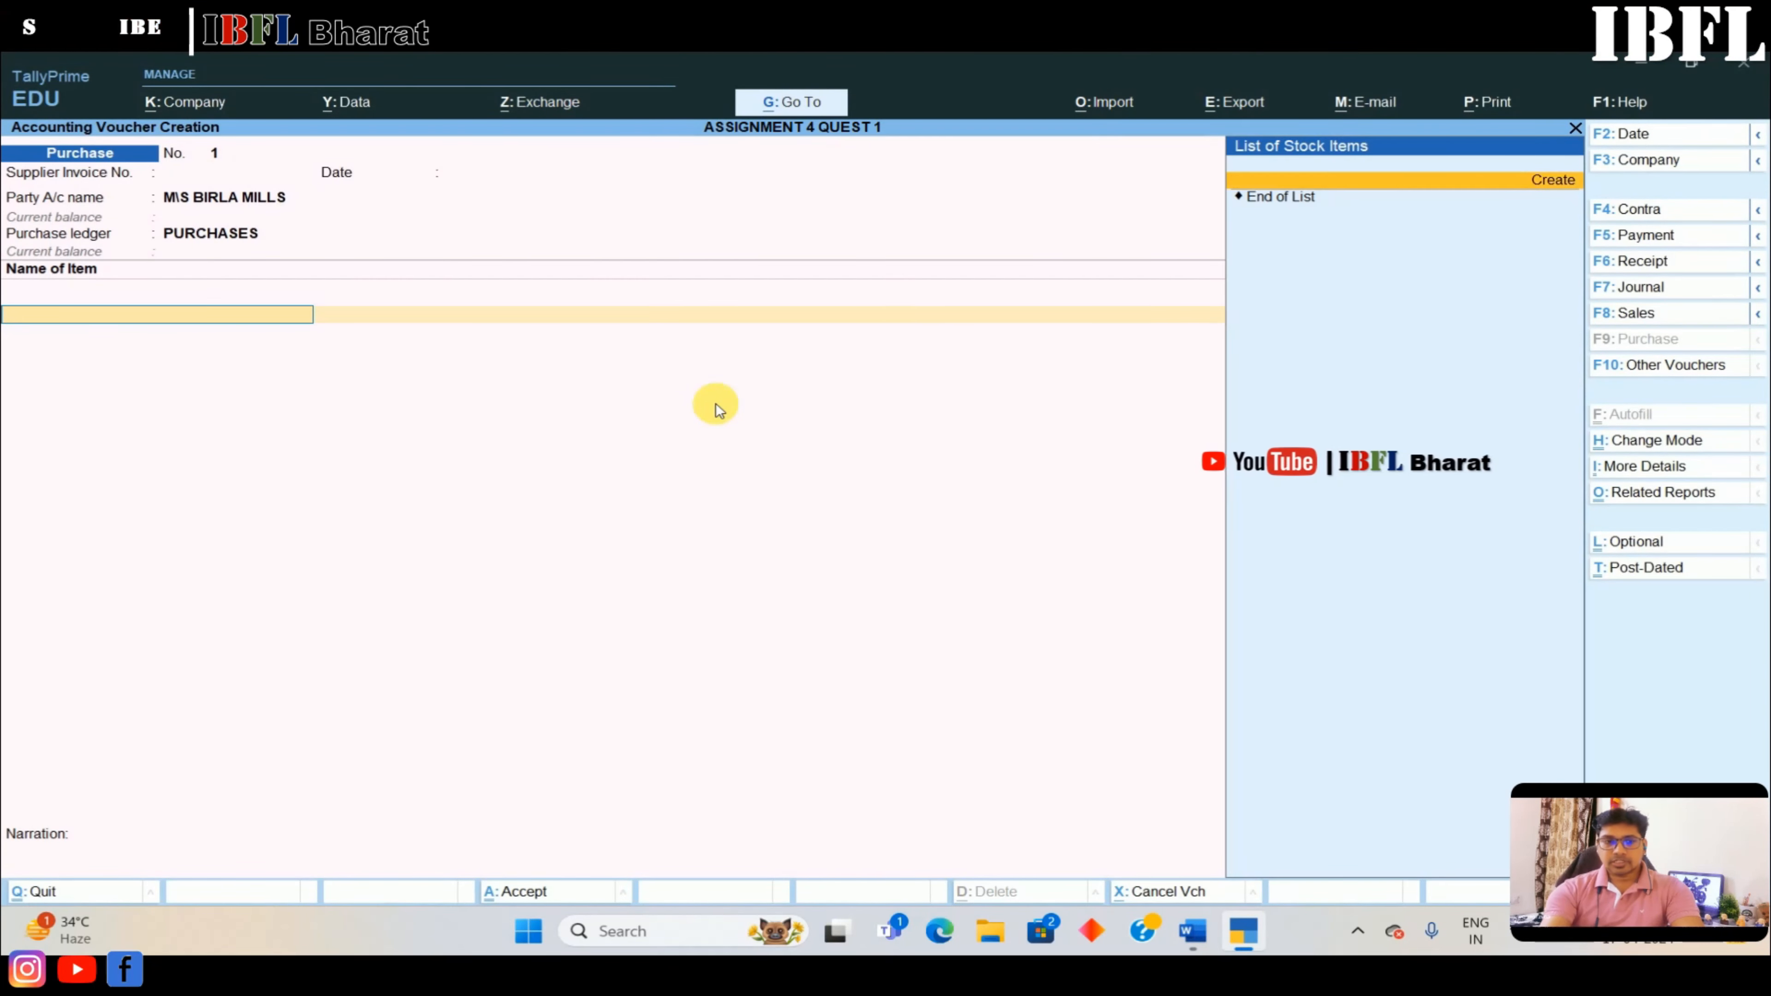
pyautogui.press('Return')
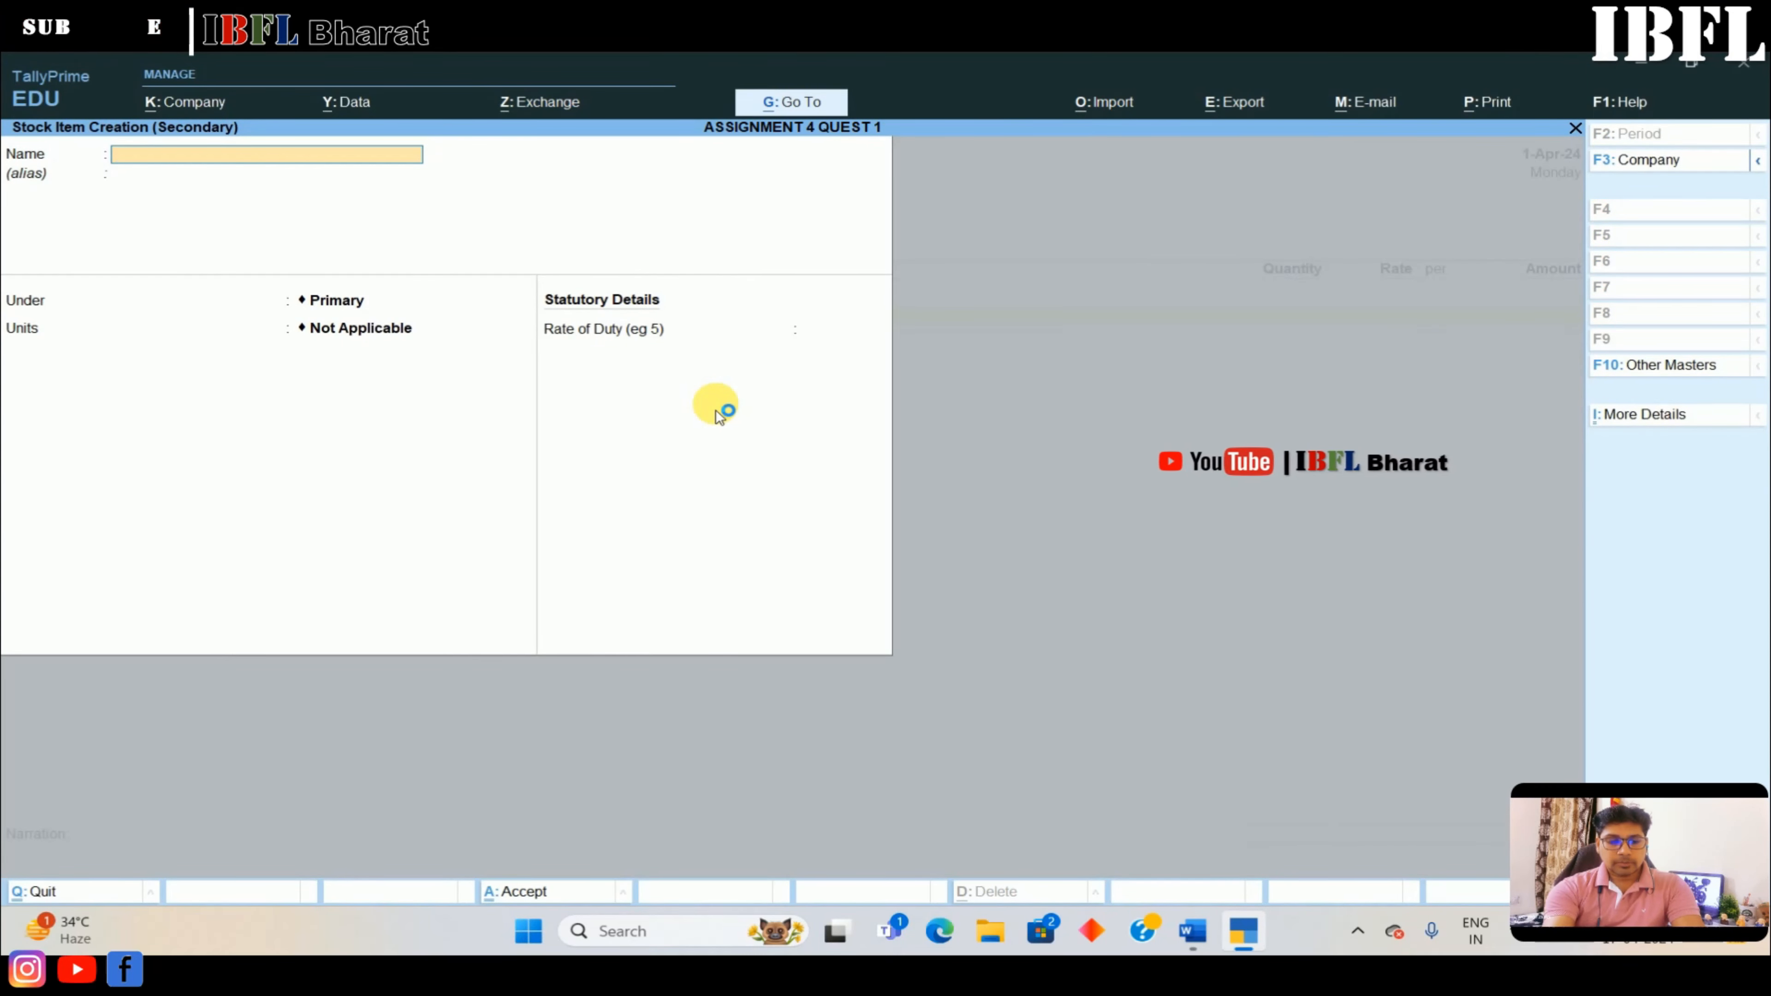
pyautogui.write('FABRIC FOR SHIRT')
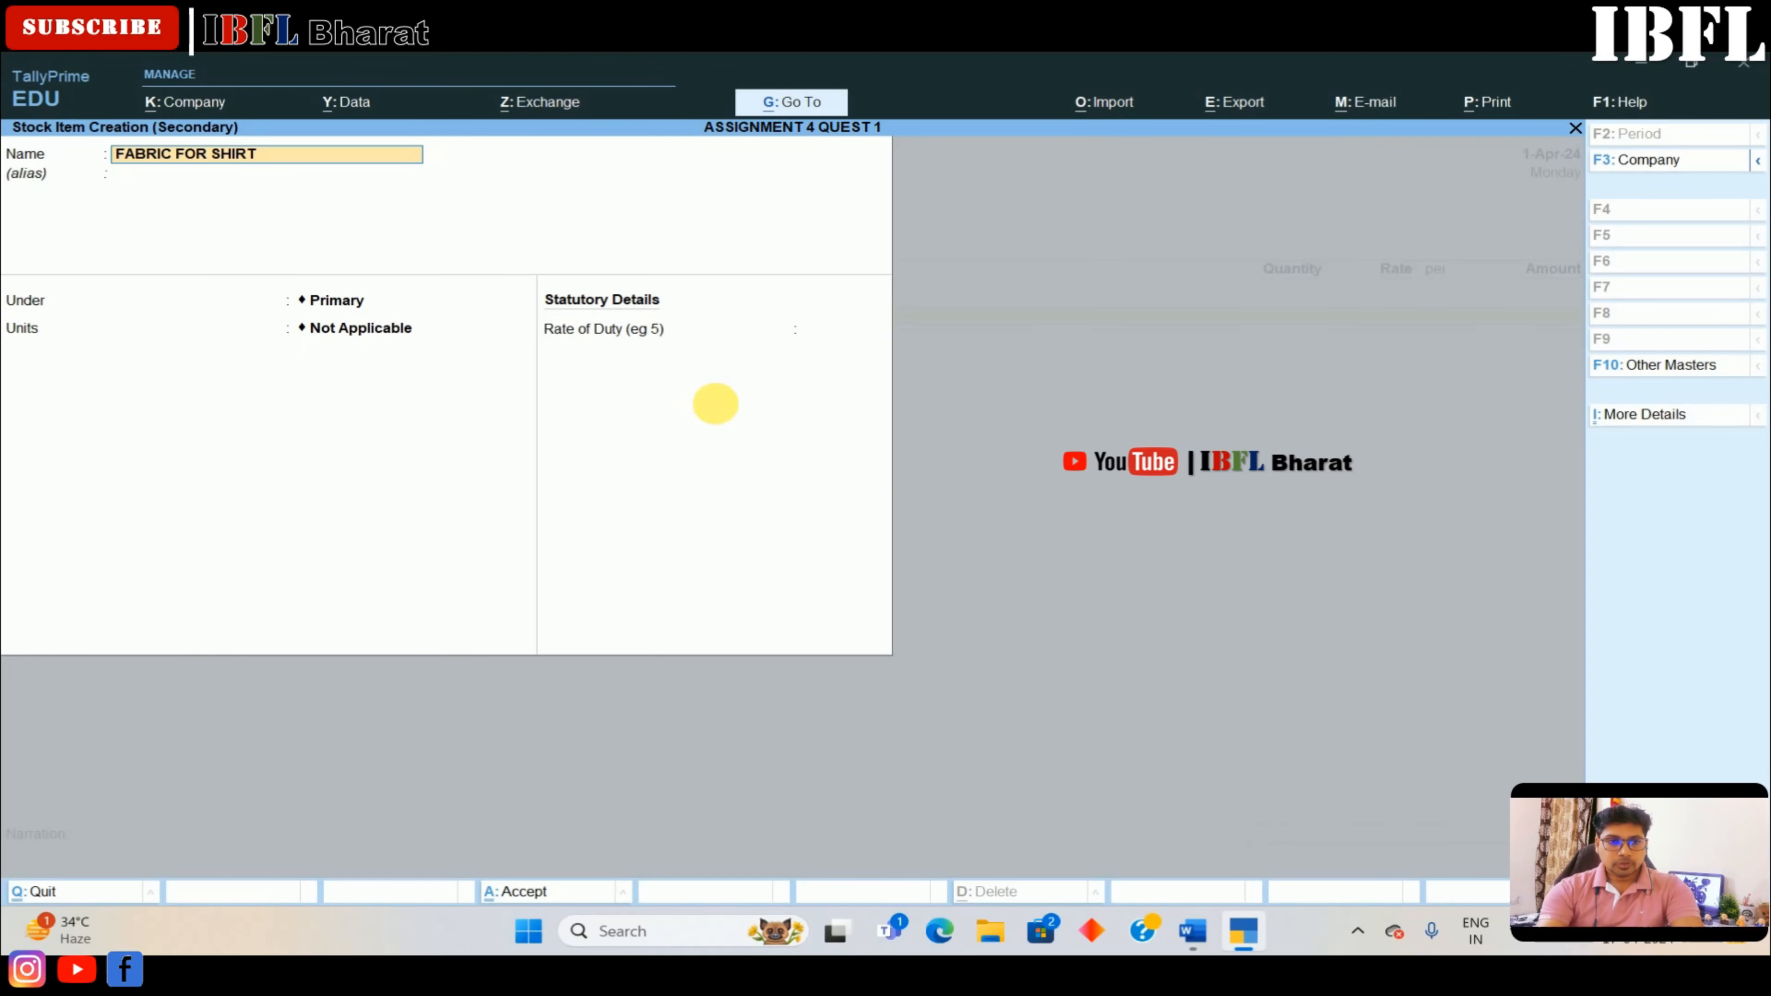
pyautogui.press('Return')
pyautogui.press('Return')
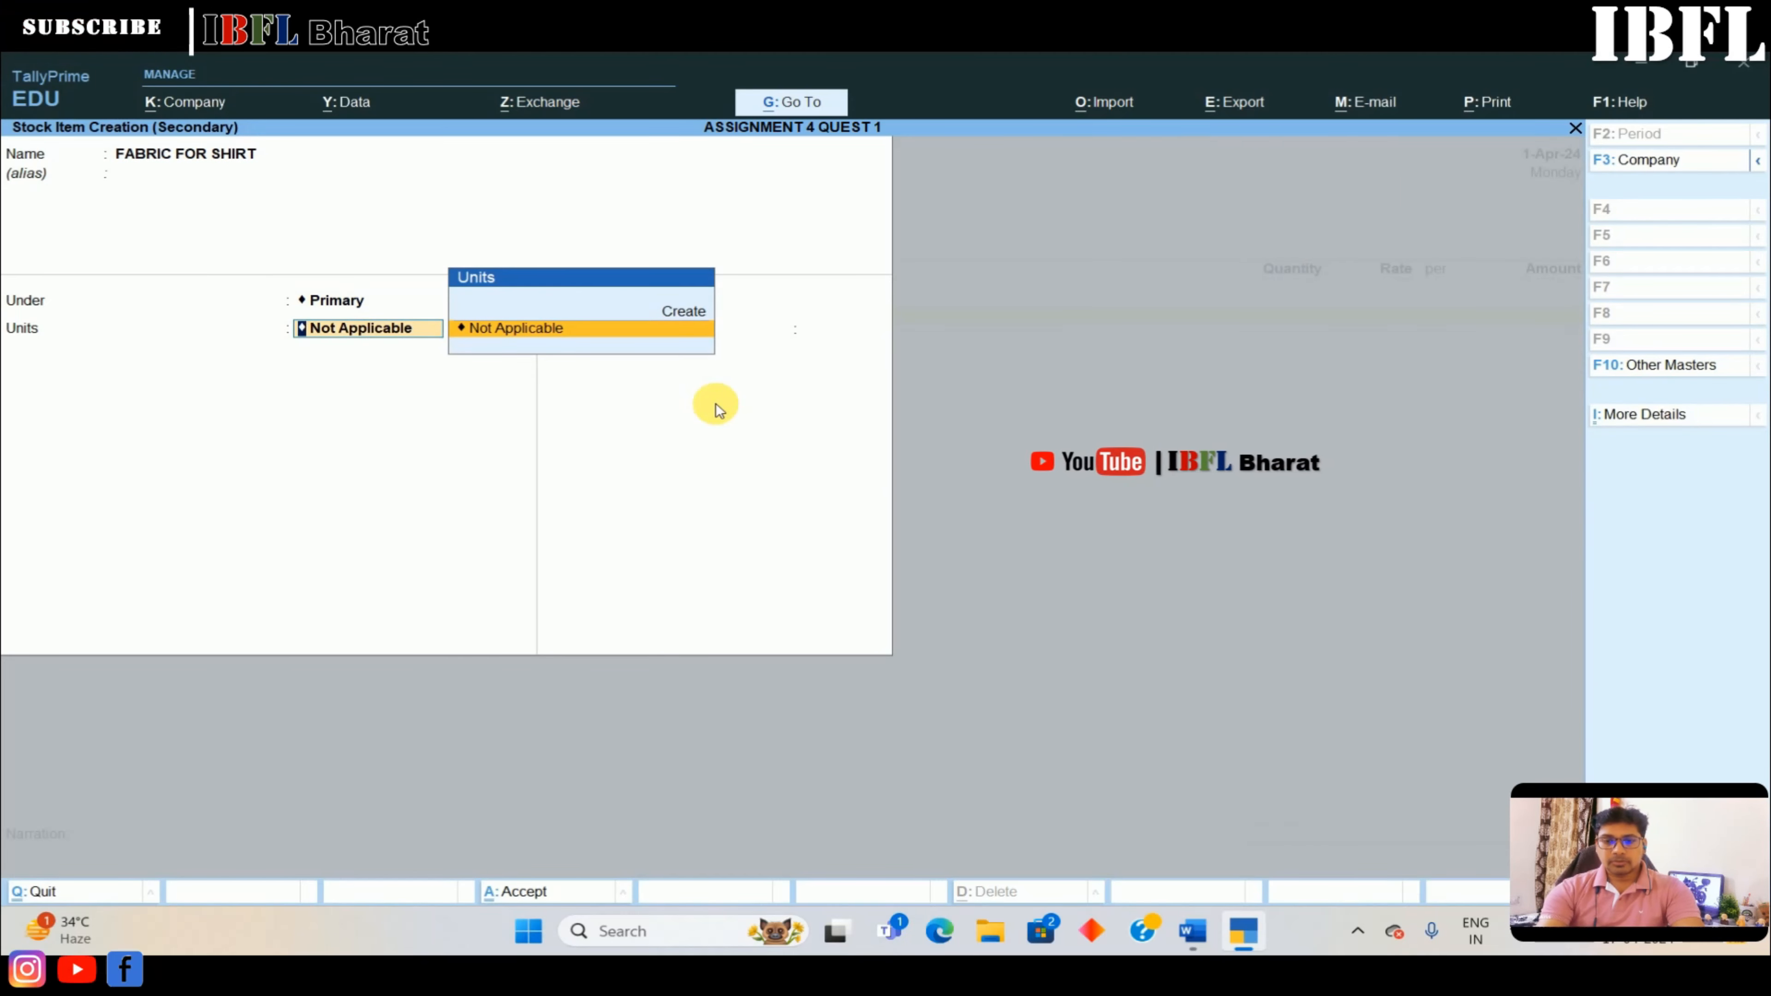
# Create the simple unit mtrs with 0 decimal places for FABRIC FOR SHIRT and save the stock item
pyautogui.press('Up')
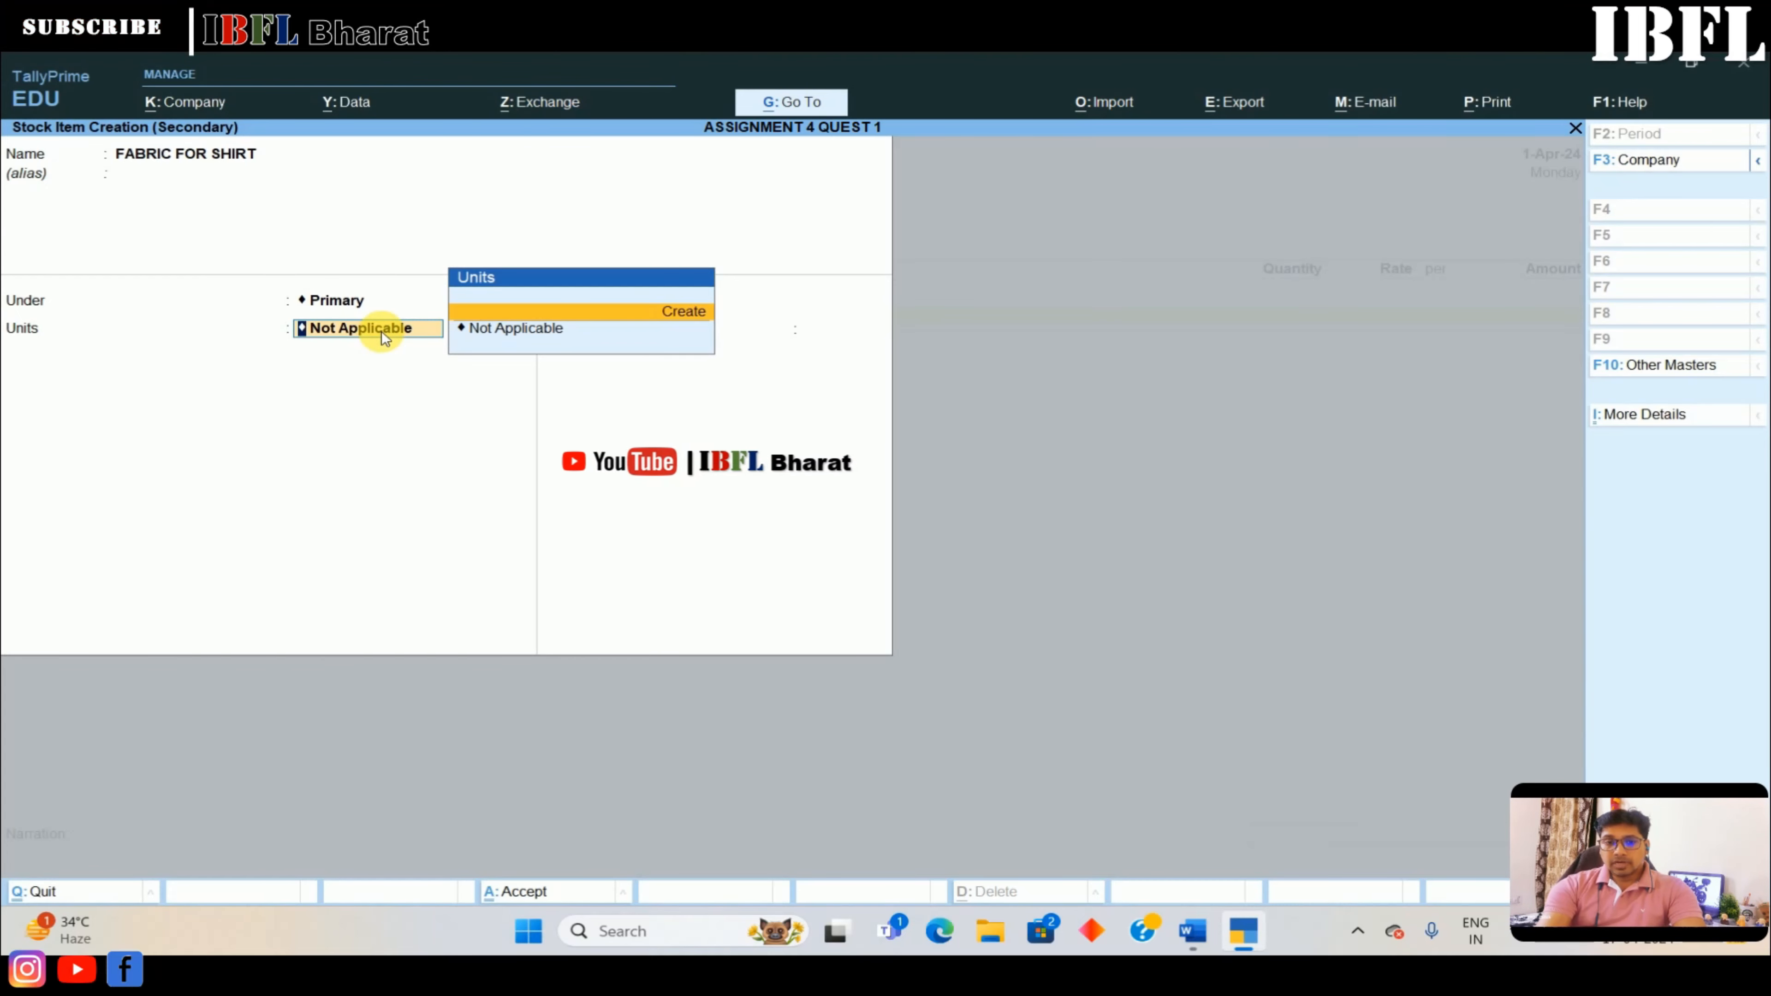
pyautogui.press('Return')
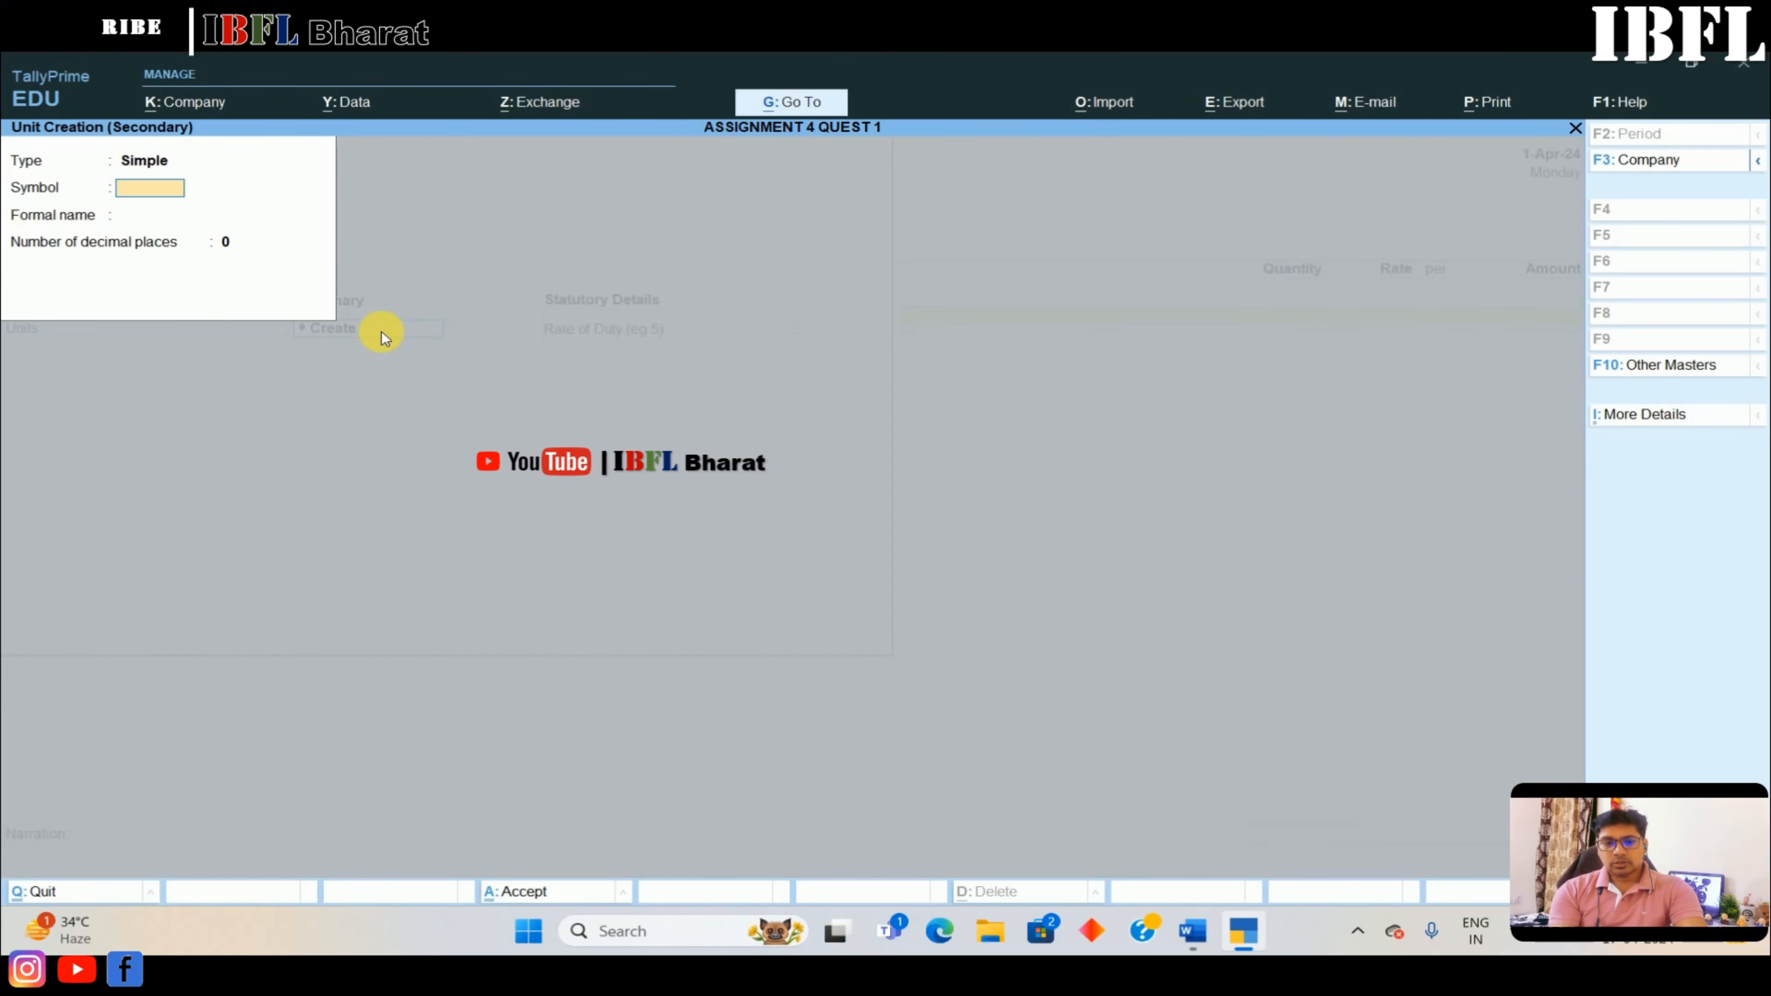
pyautogui.press('BackSpace')
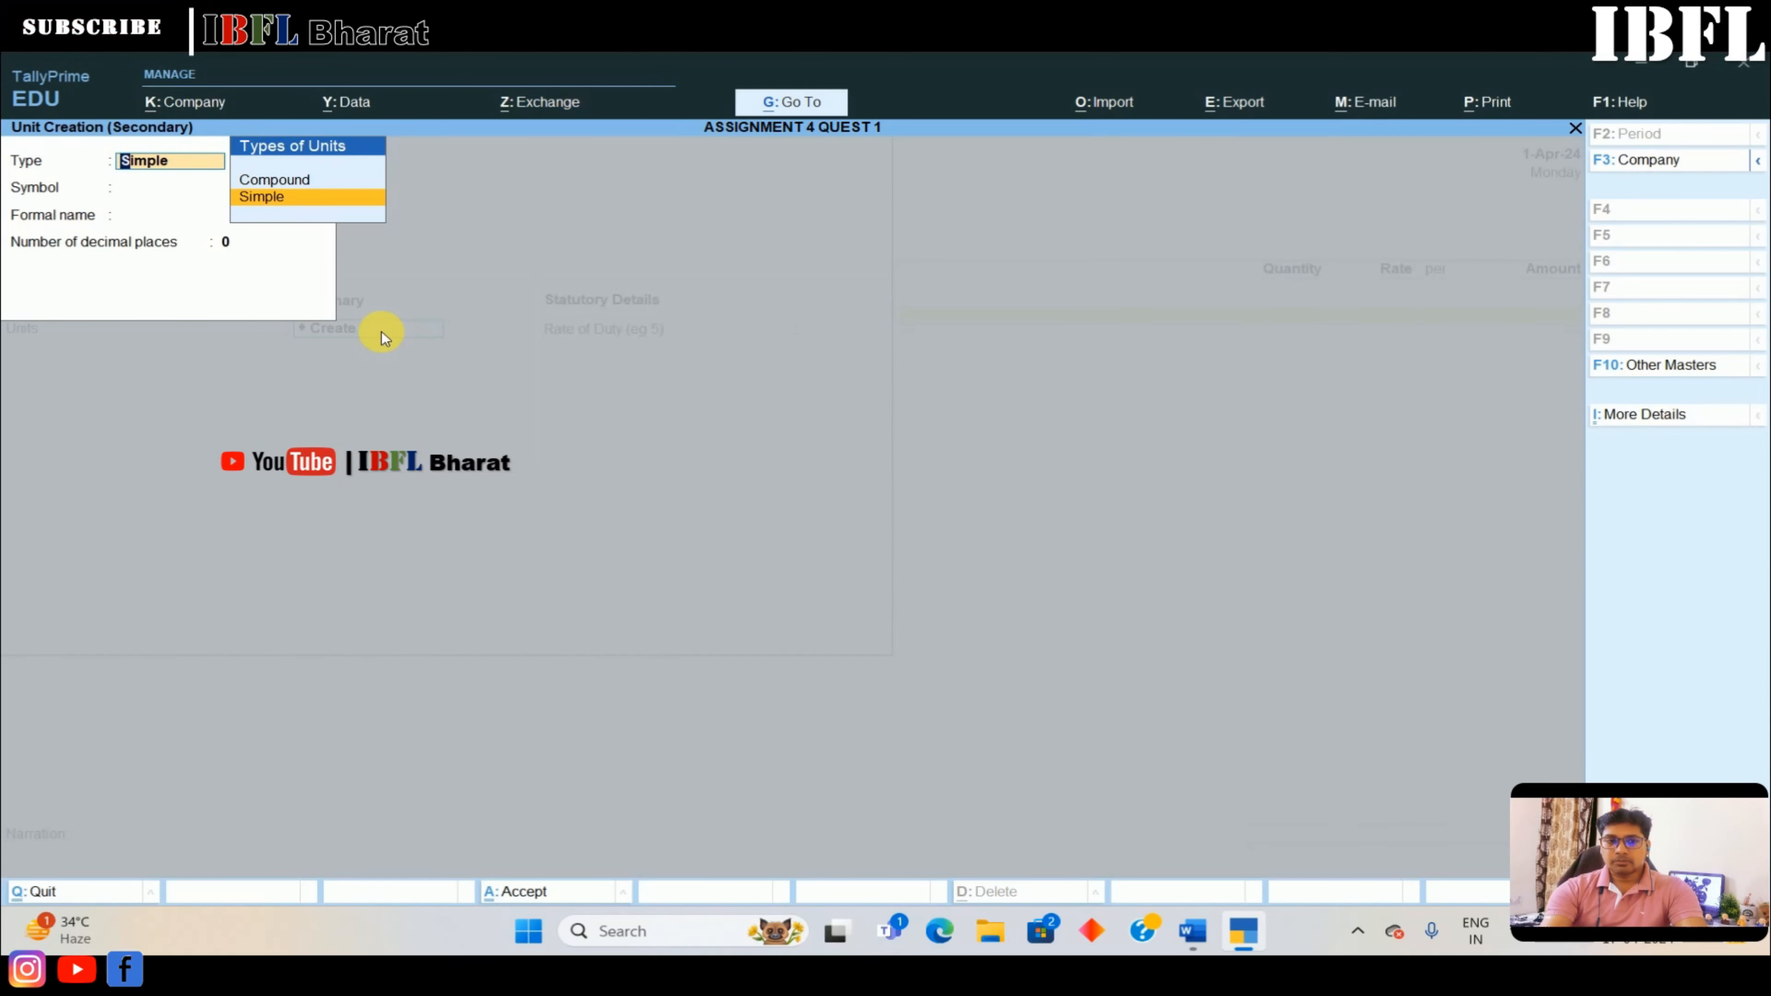
pyautogui.press('Return')
pyautogui.write('MTRS')
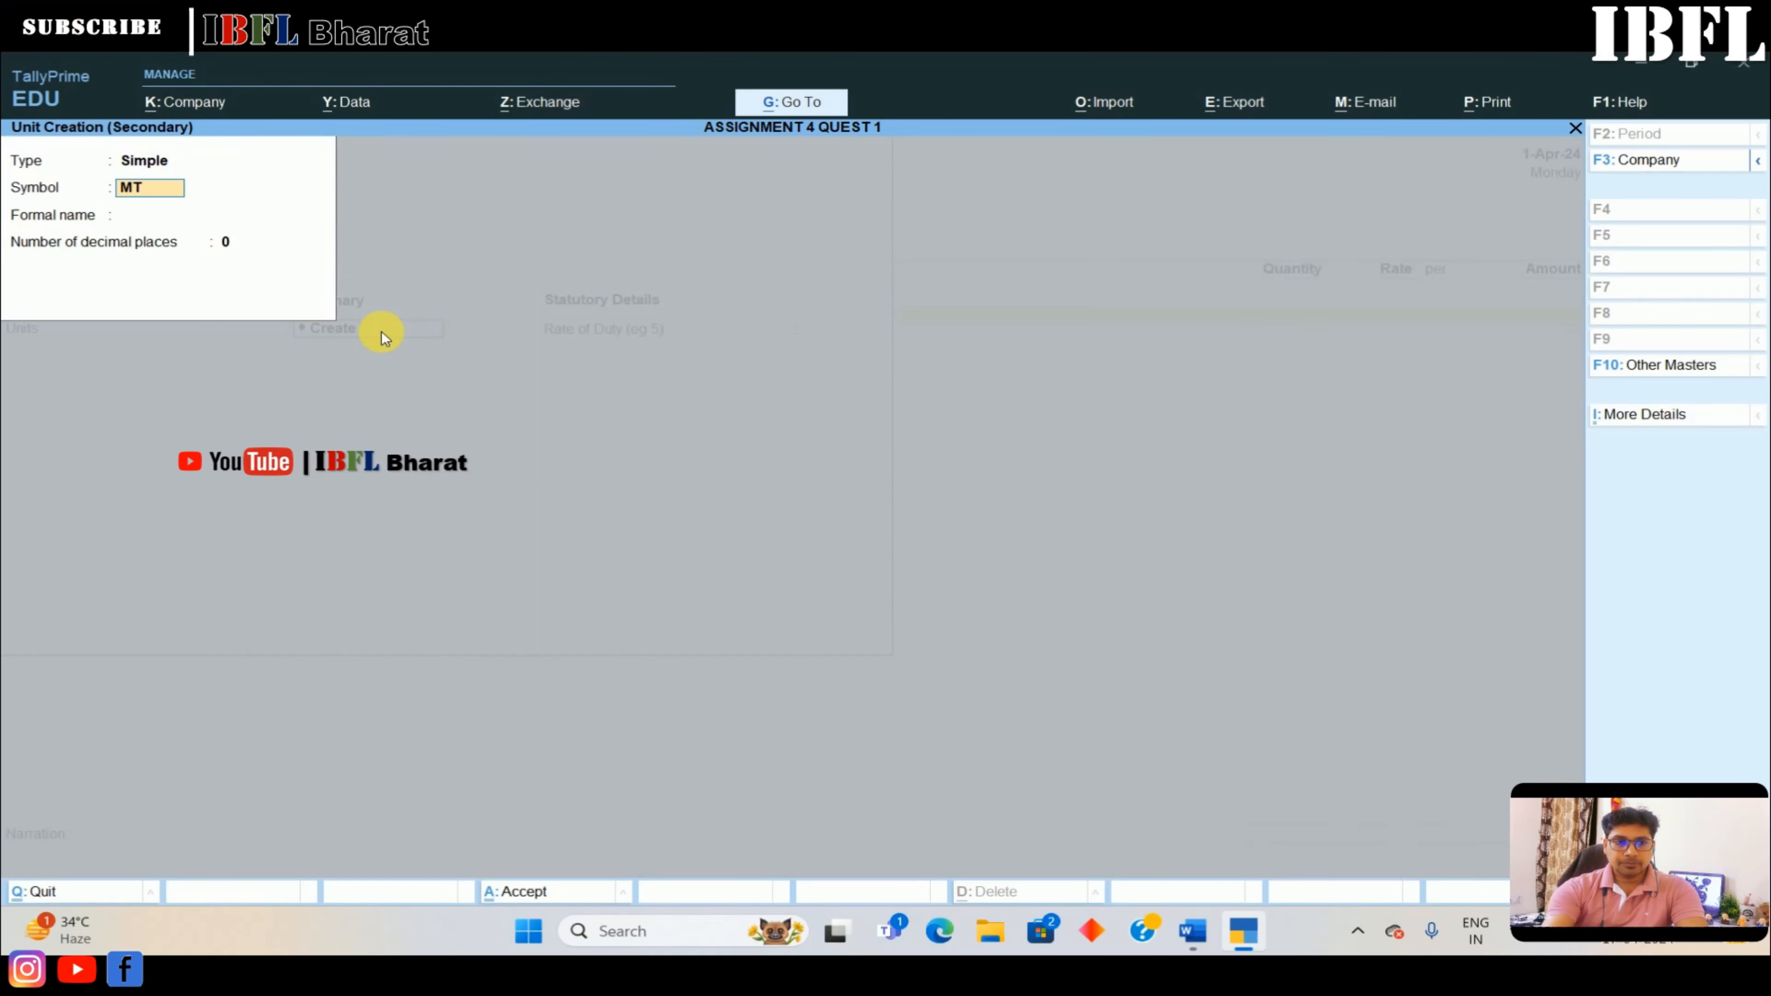
pyautogui.press('BackSpace')
pyautogui.press('BackSpace')
pyautogui.press('BackSpace')
pyautogui.press('BackSpace')
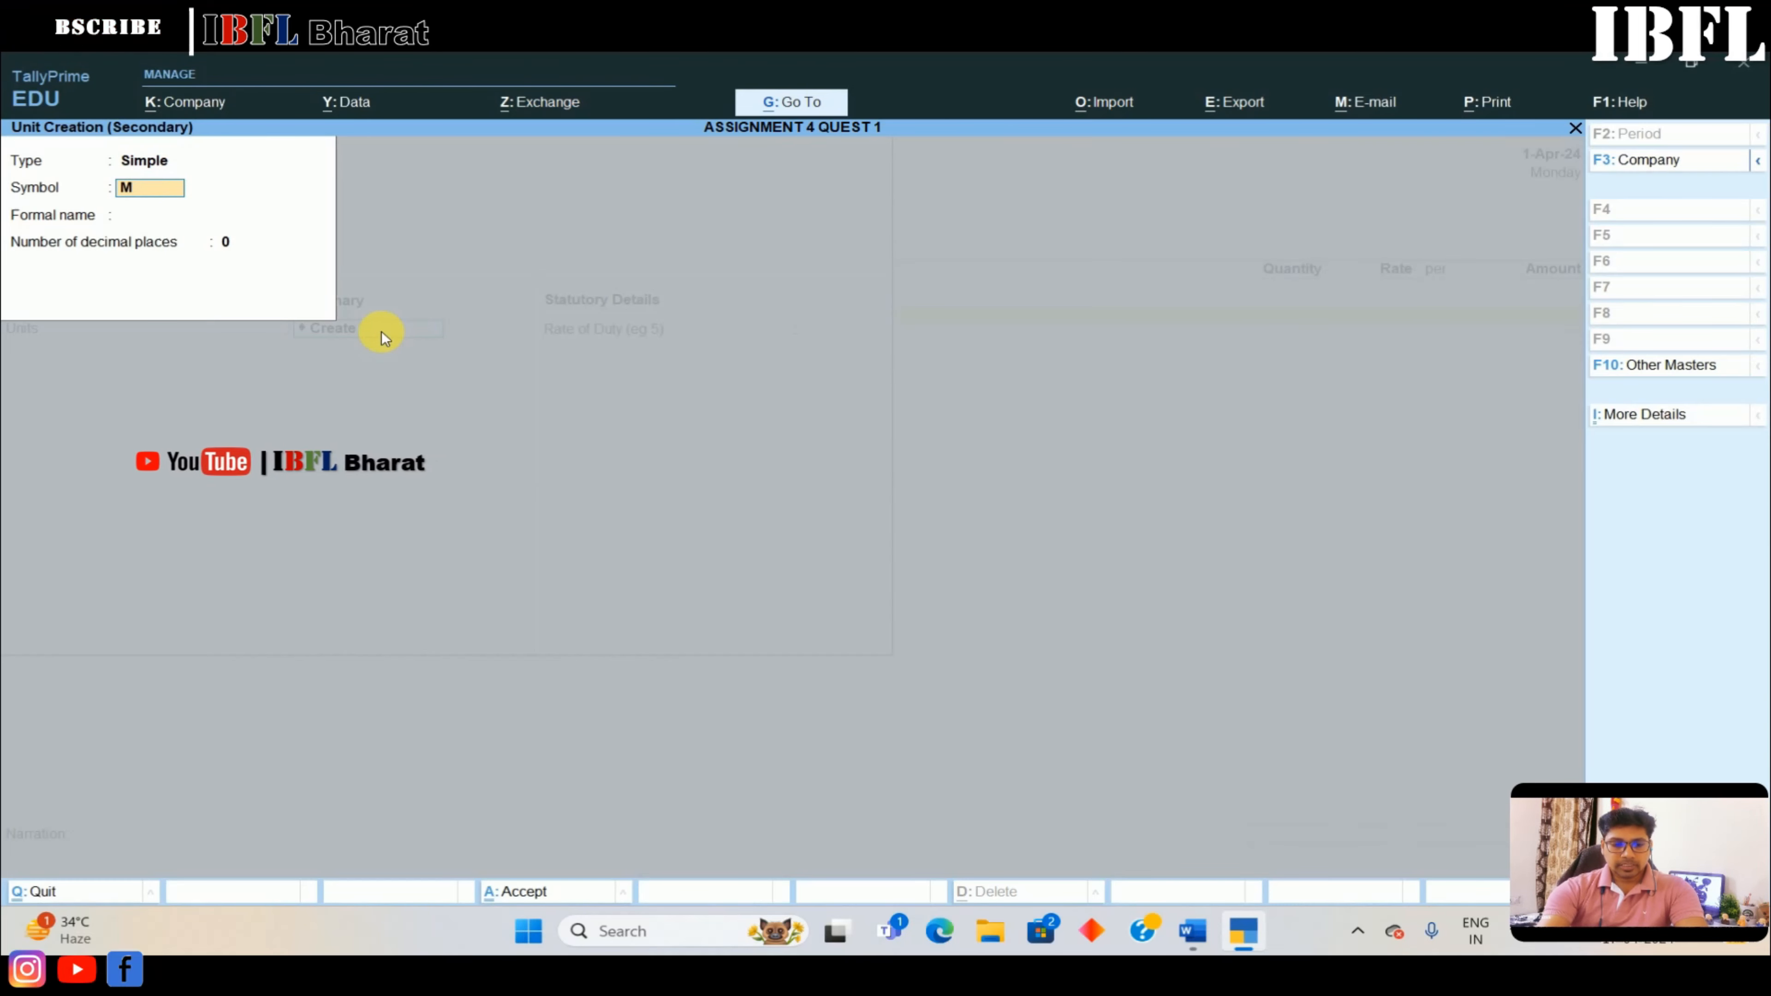
pyautogui.write('mtrs')
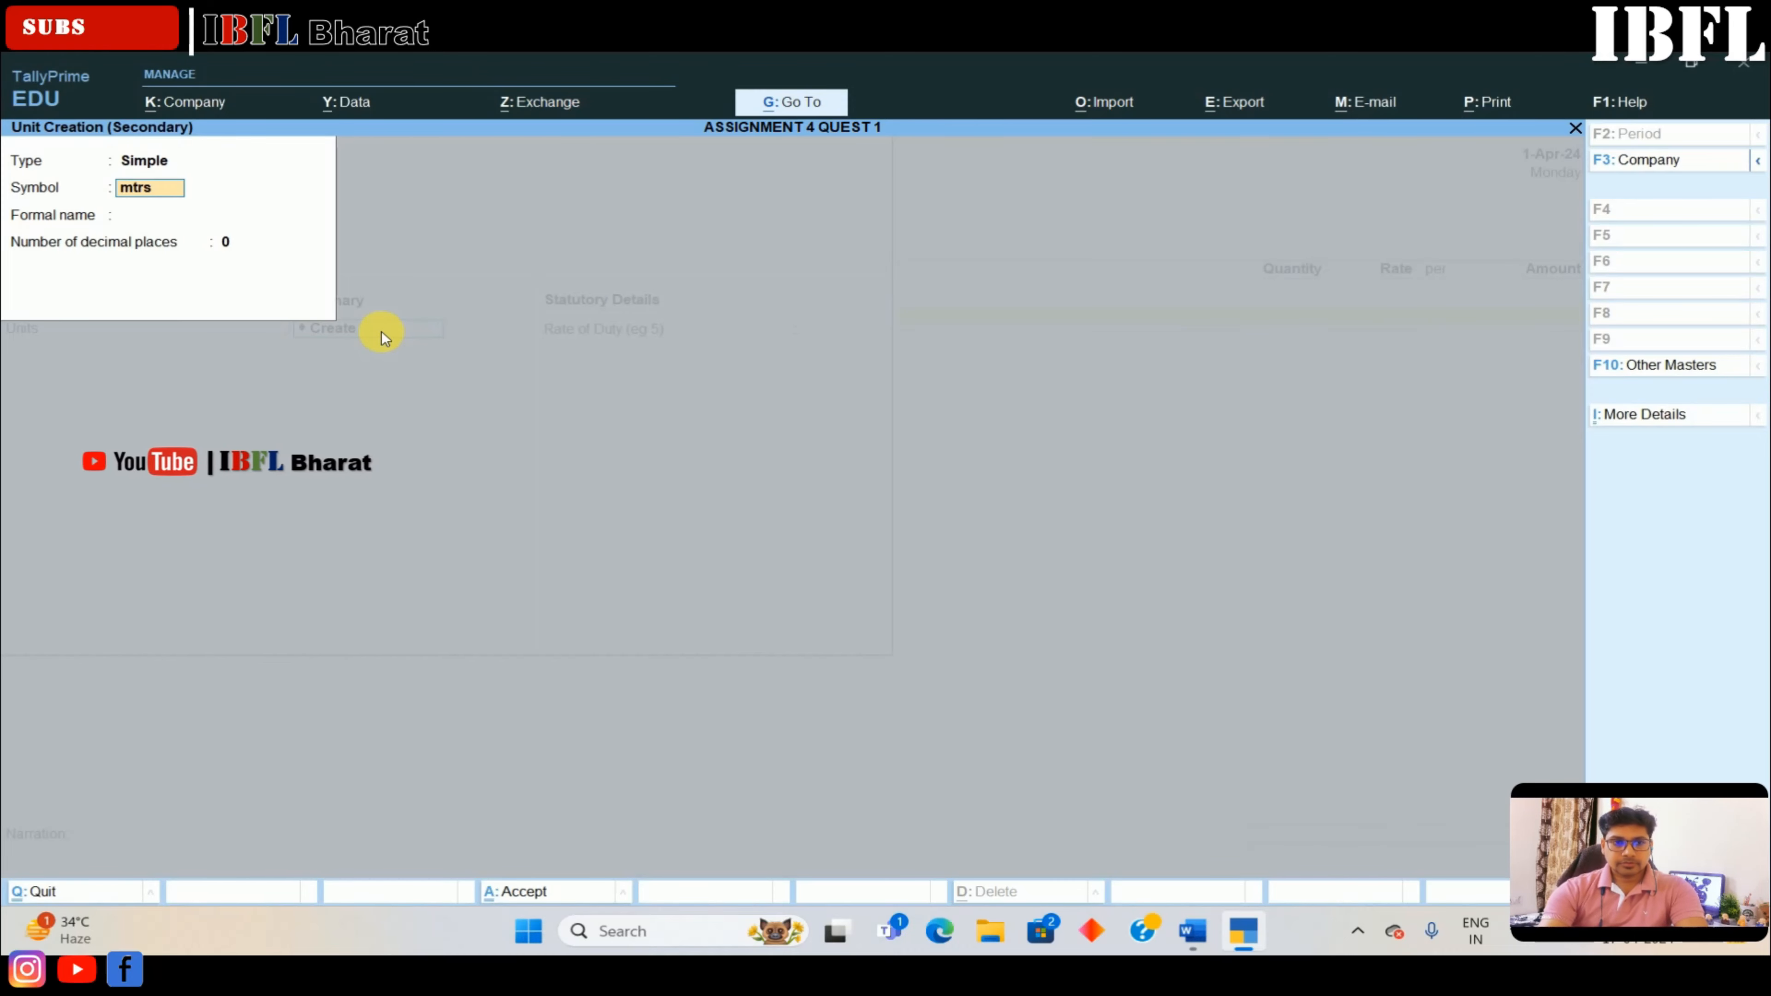
pyautogui.press('Return')
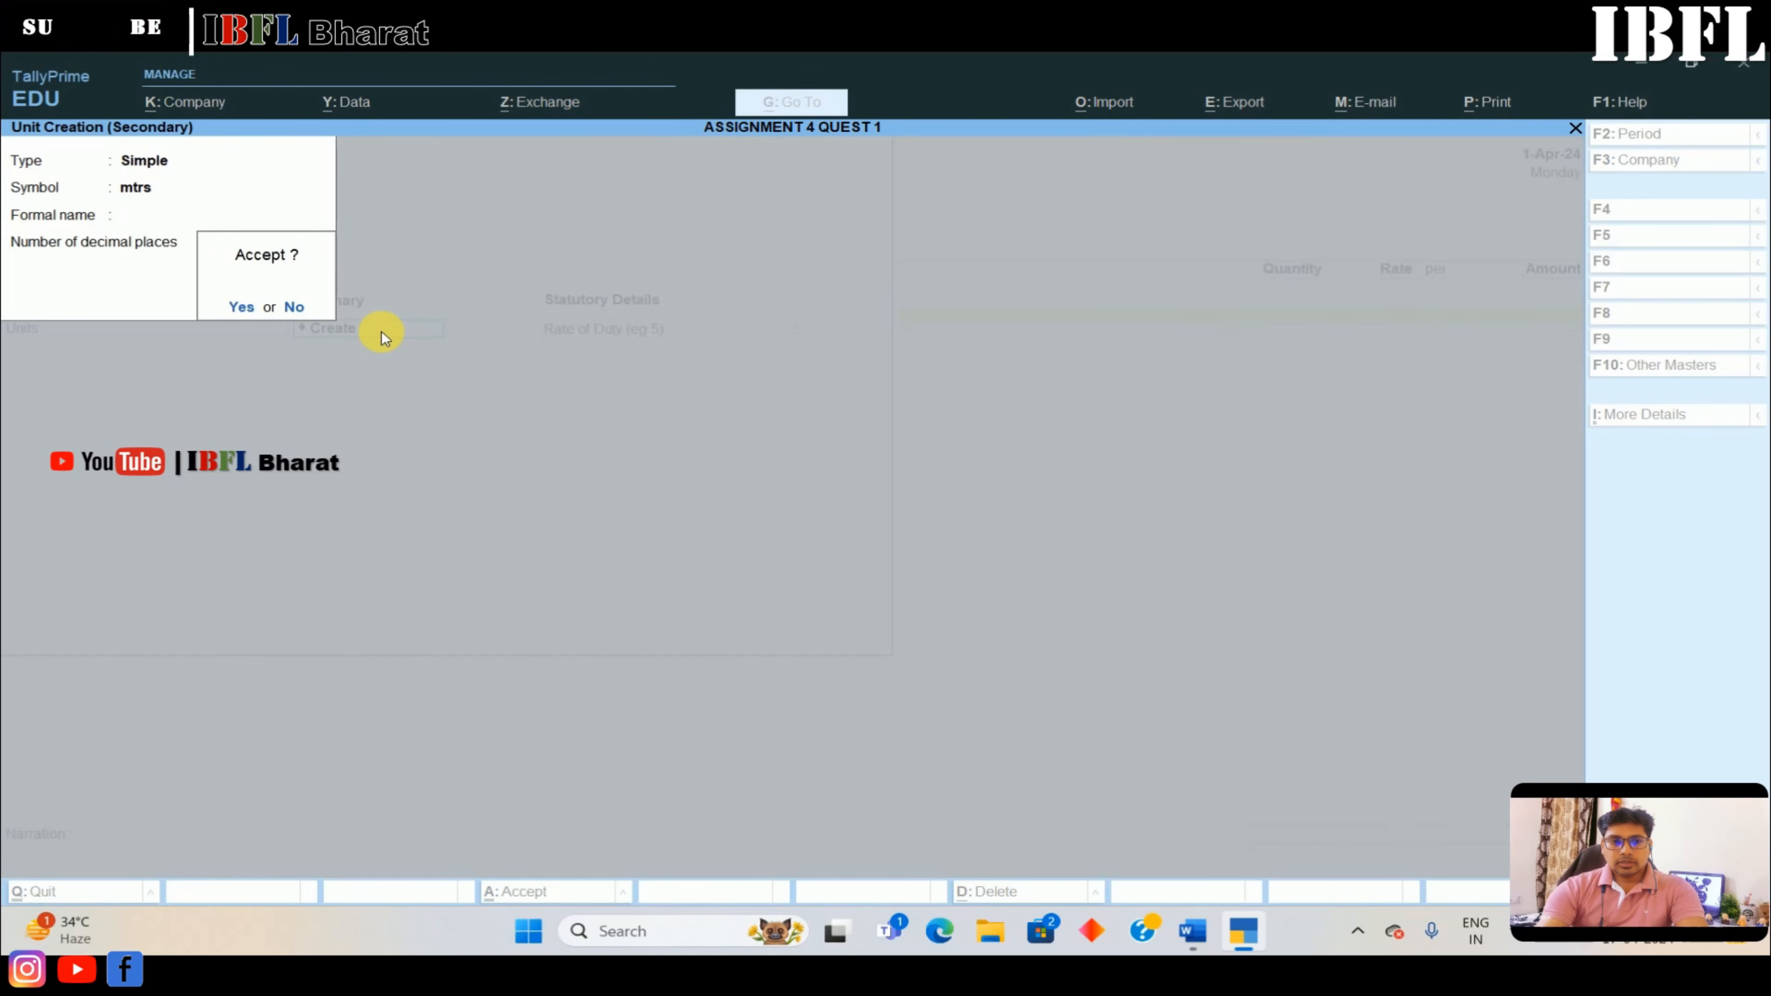
pyautogui.press('Return')
pyautogui.press('Return')
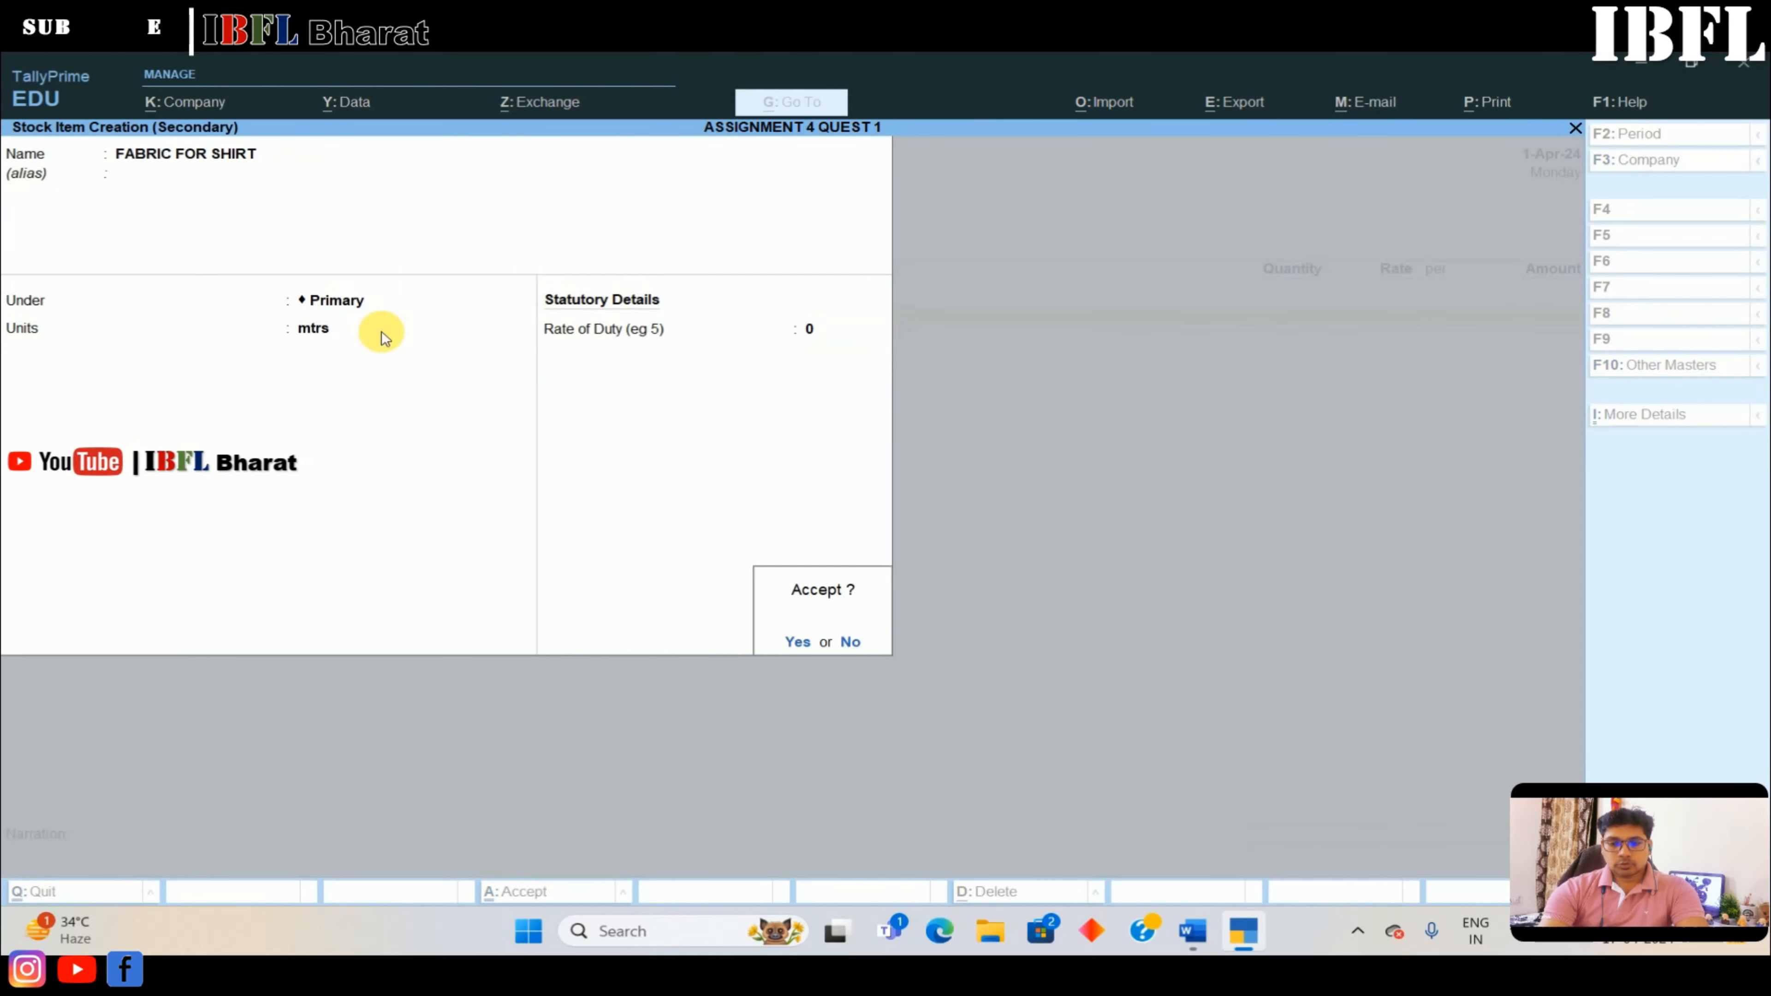
pyautogui.press('Return')
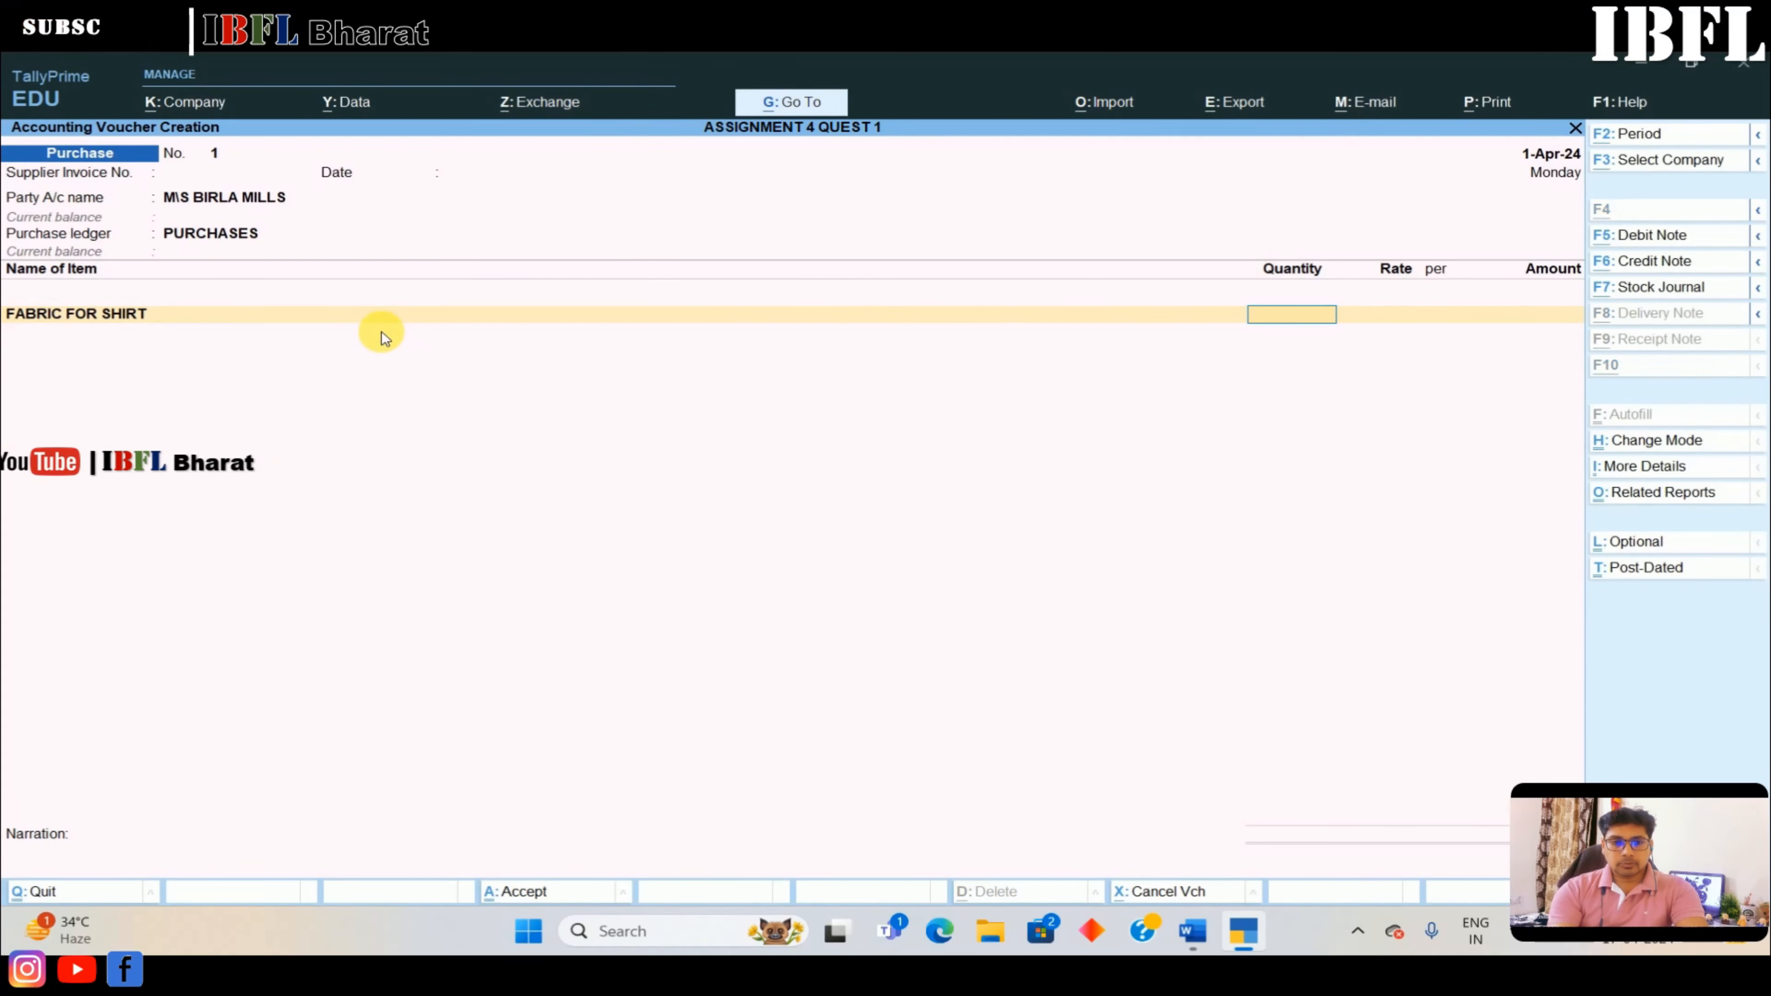
# Check the 1 April shirt fabric purchase in the Word assignment and enter 100 mtrs at a rate of 80 in TallyPrime
pyautogui.hotkey('alt', 'Tab')
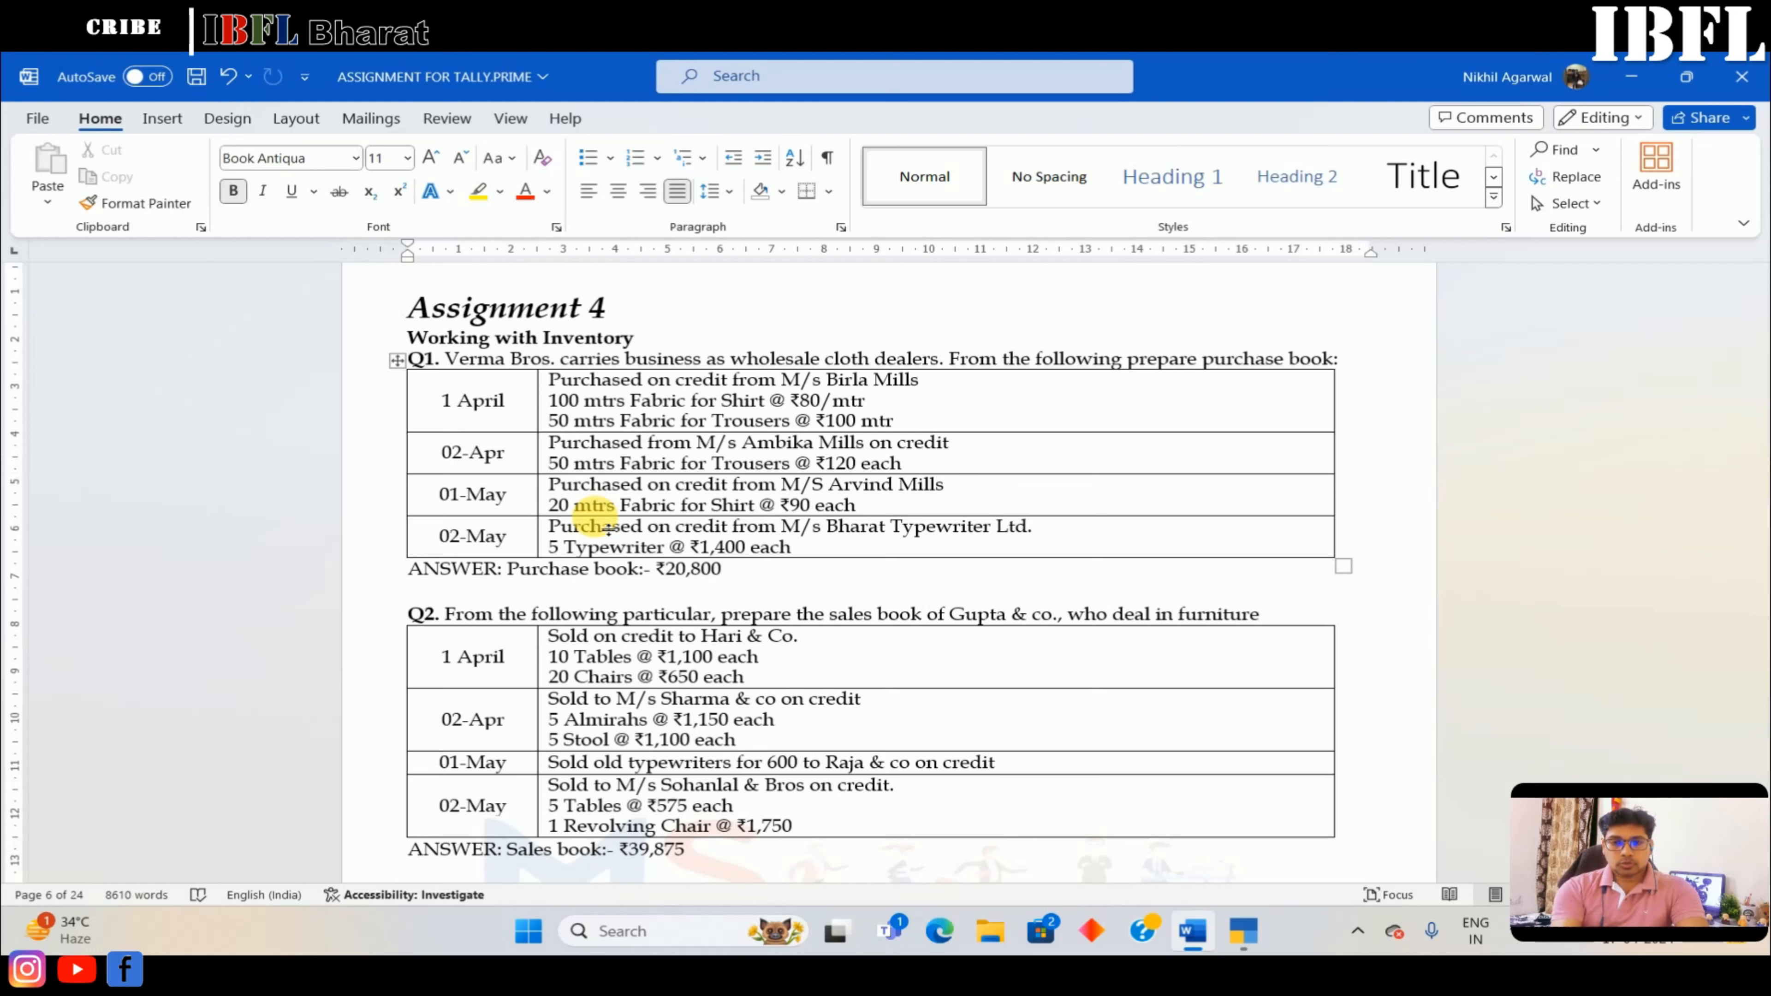
pyautogui.hotkey('alt', 'Tab')
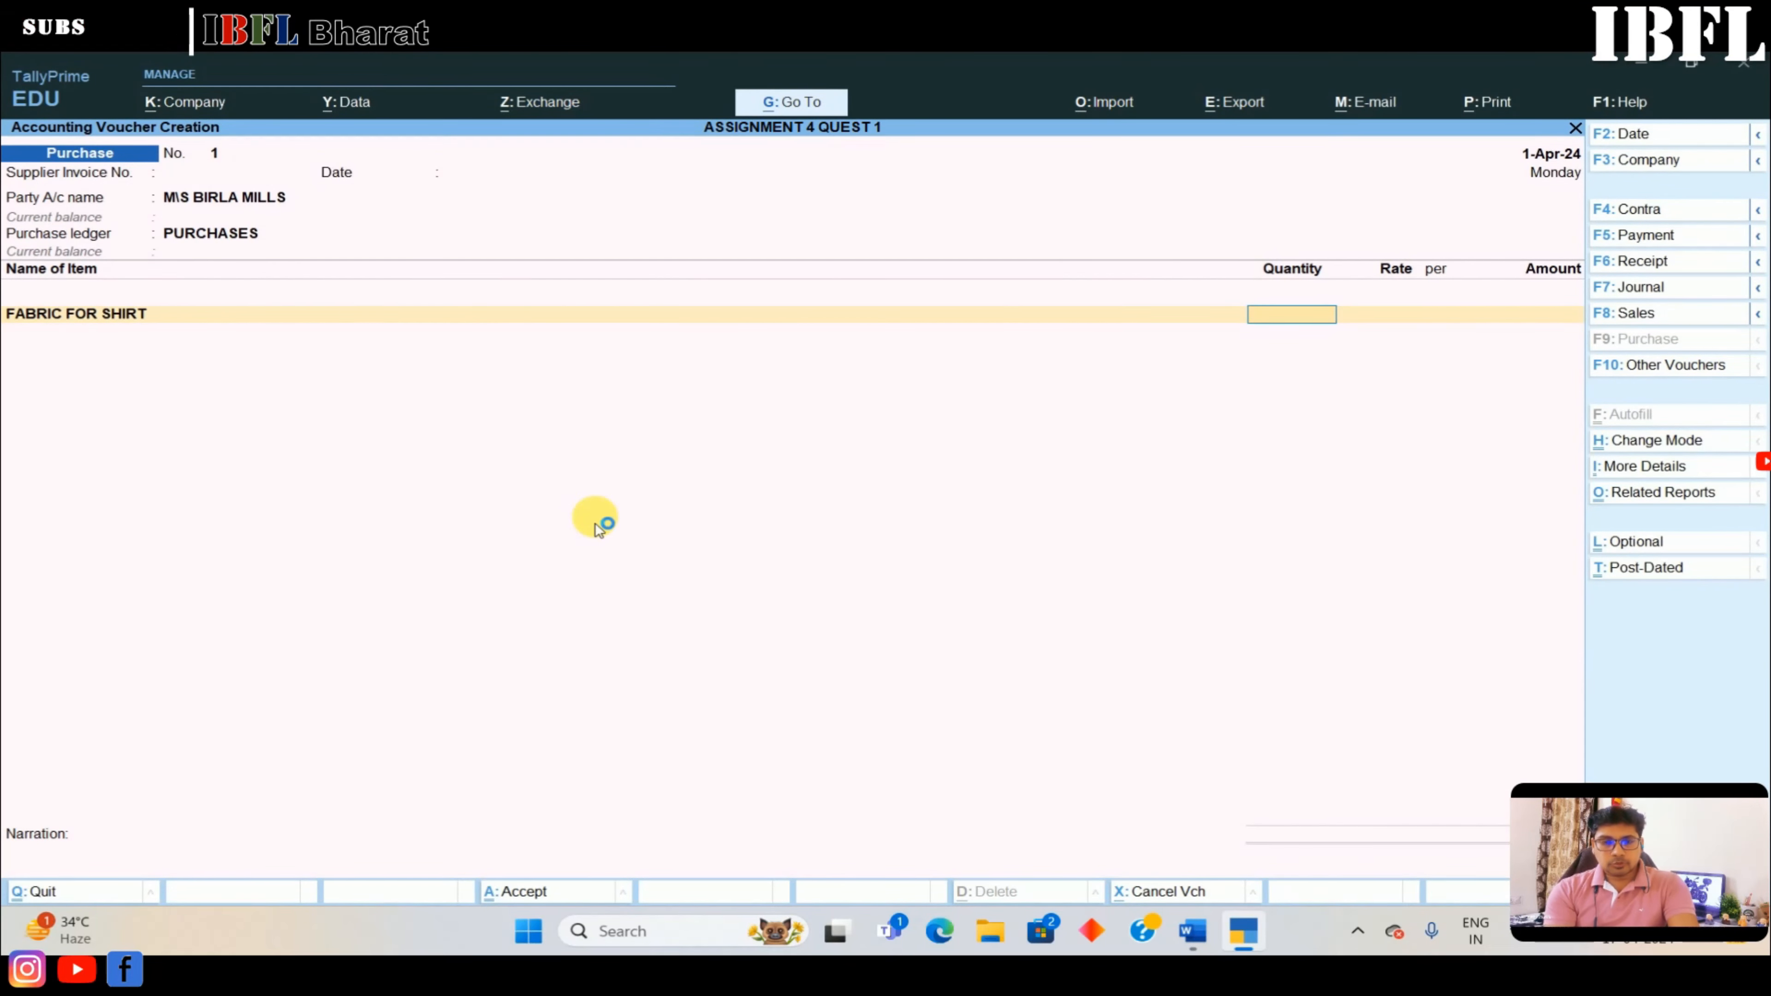
pyautogui.hotkey('alt', 'Tab')
pyautogui.hotkey('alt', 'Tab')
pyautogui.write('1')
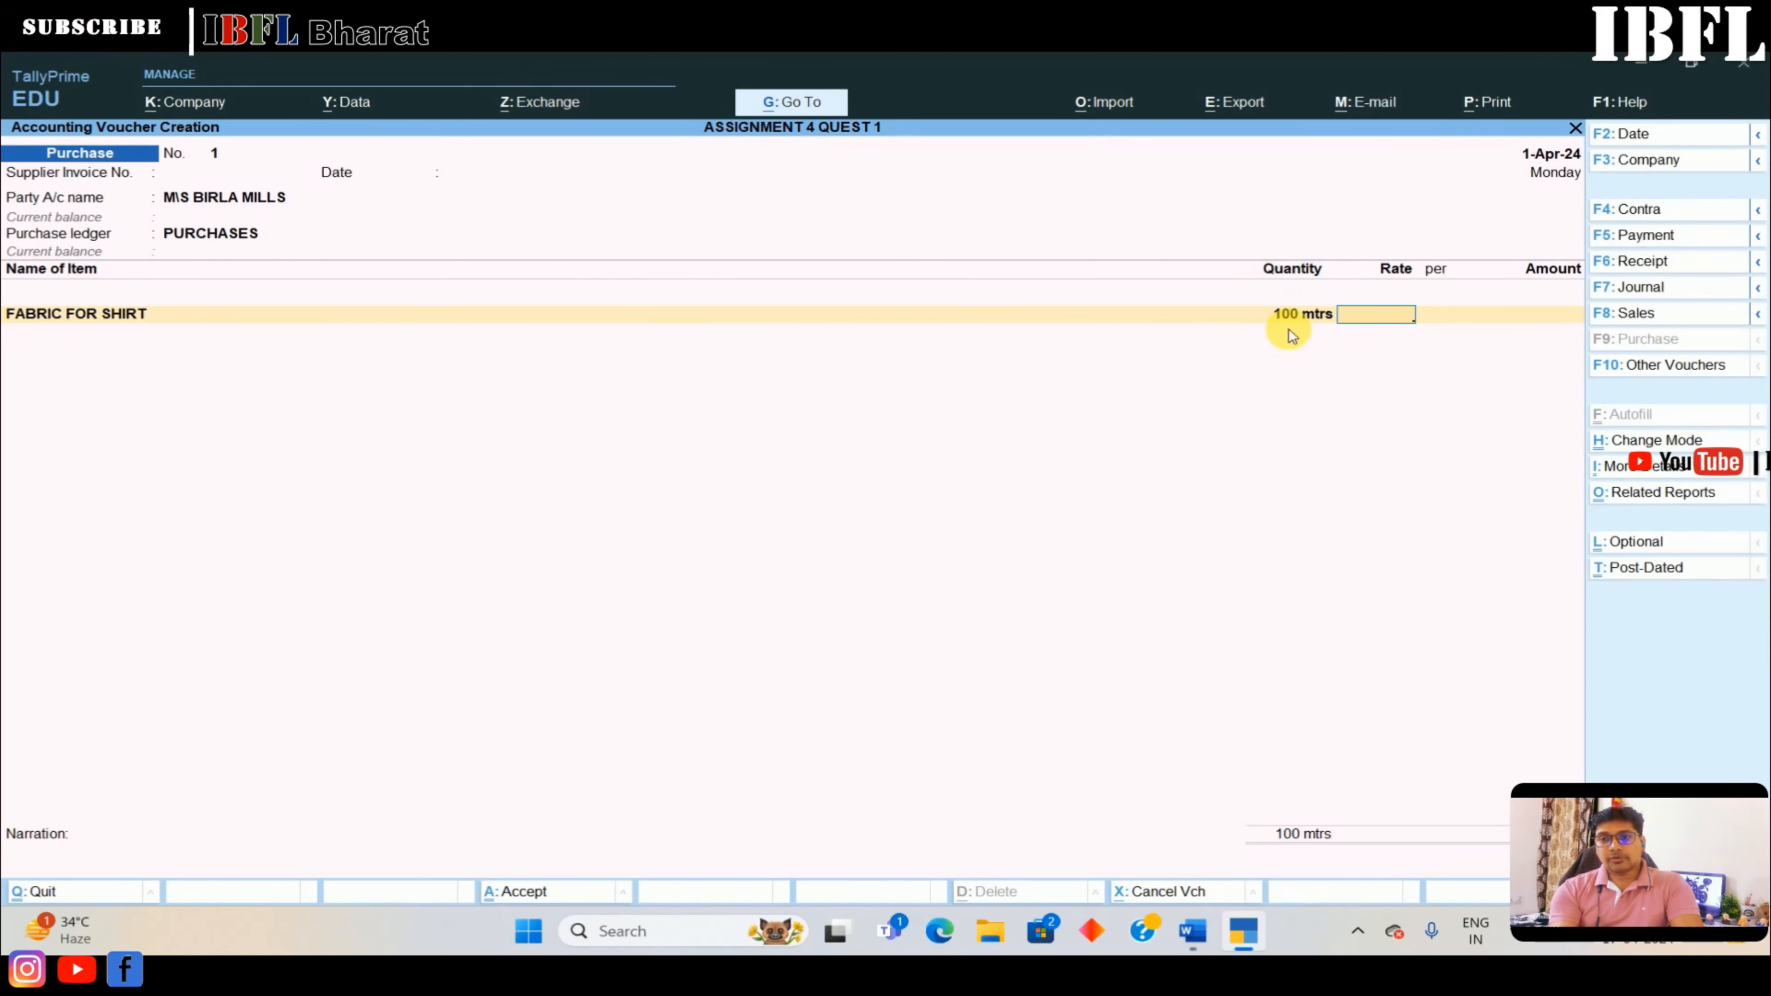
pyautogui.hotkey('alt', 'Tab')
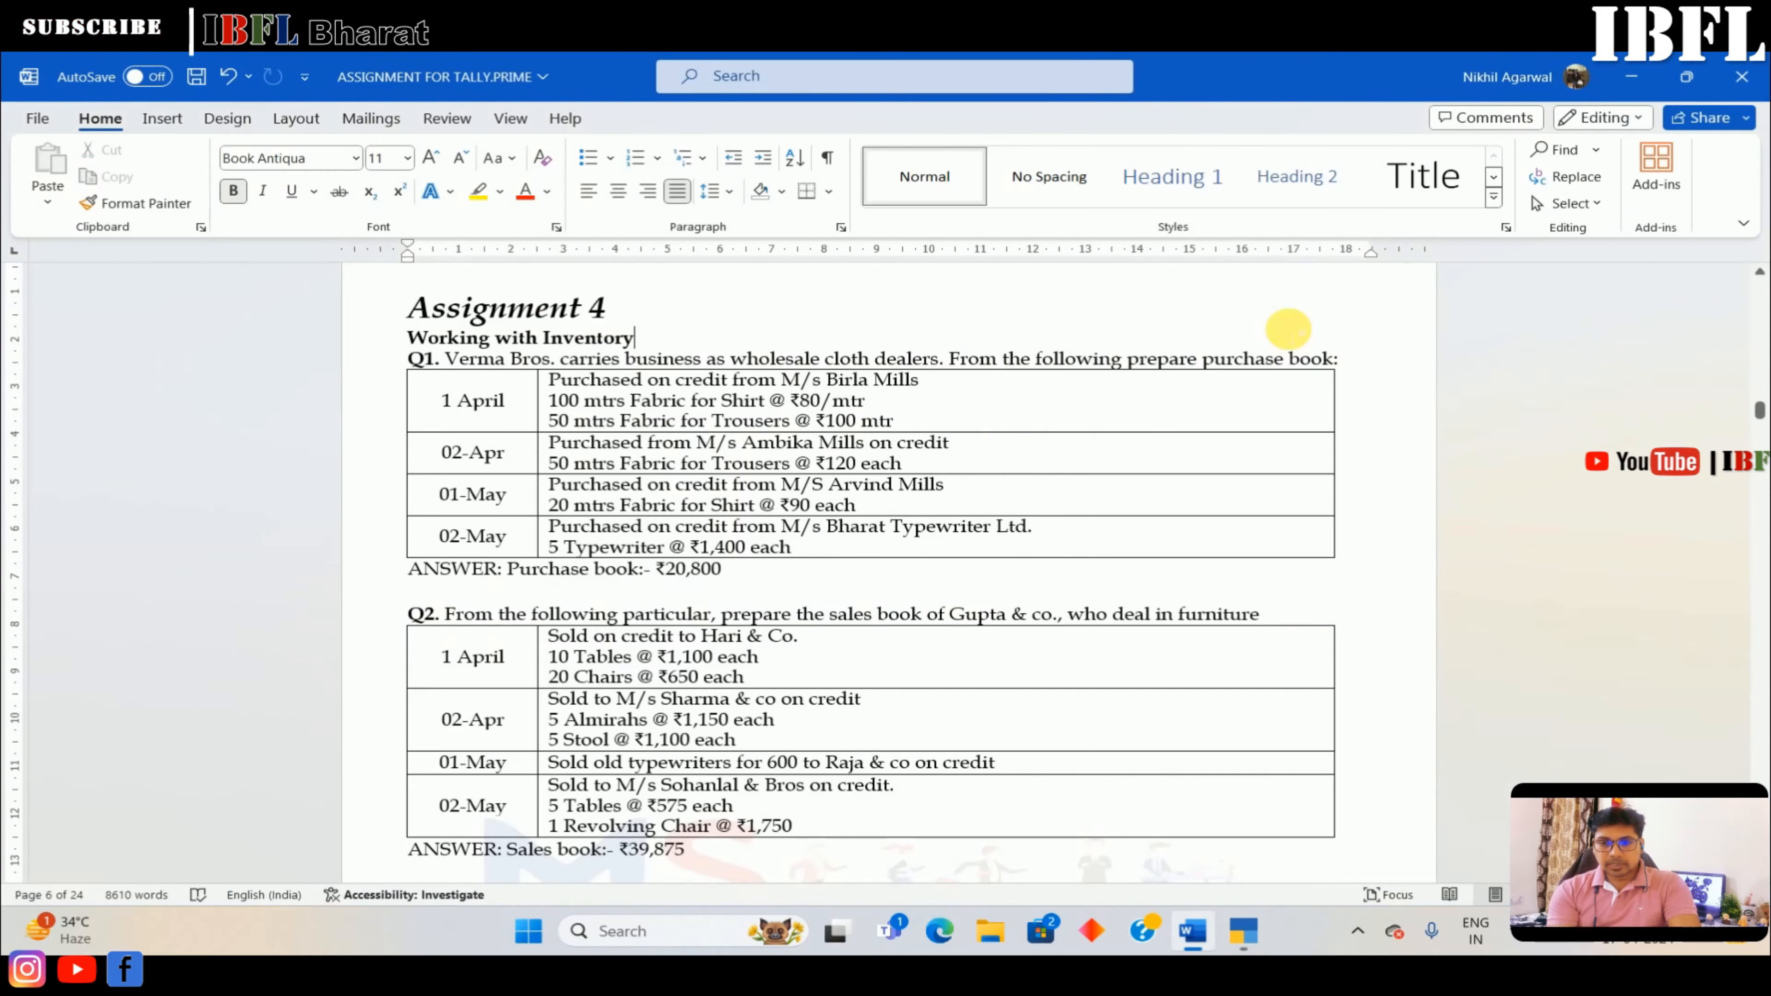
pyautogui.hotkey('alt', 'Tab')
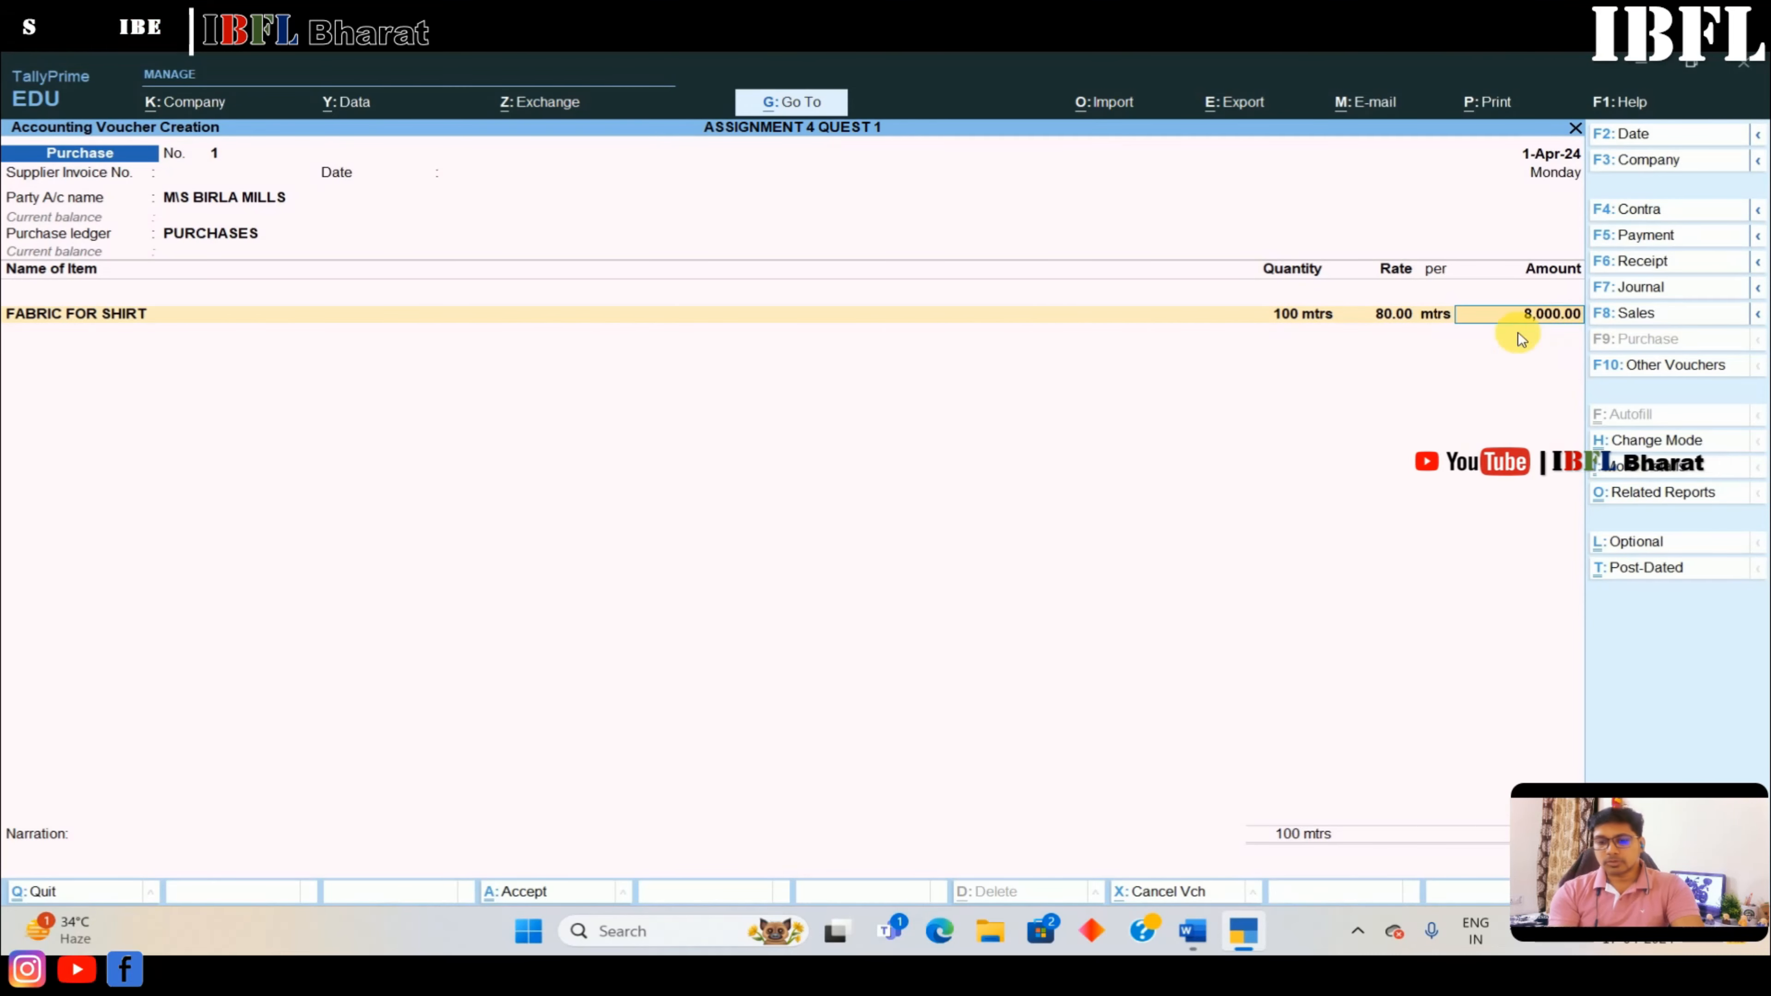
pyautogui.press('Return')
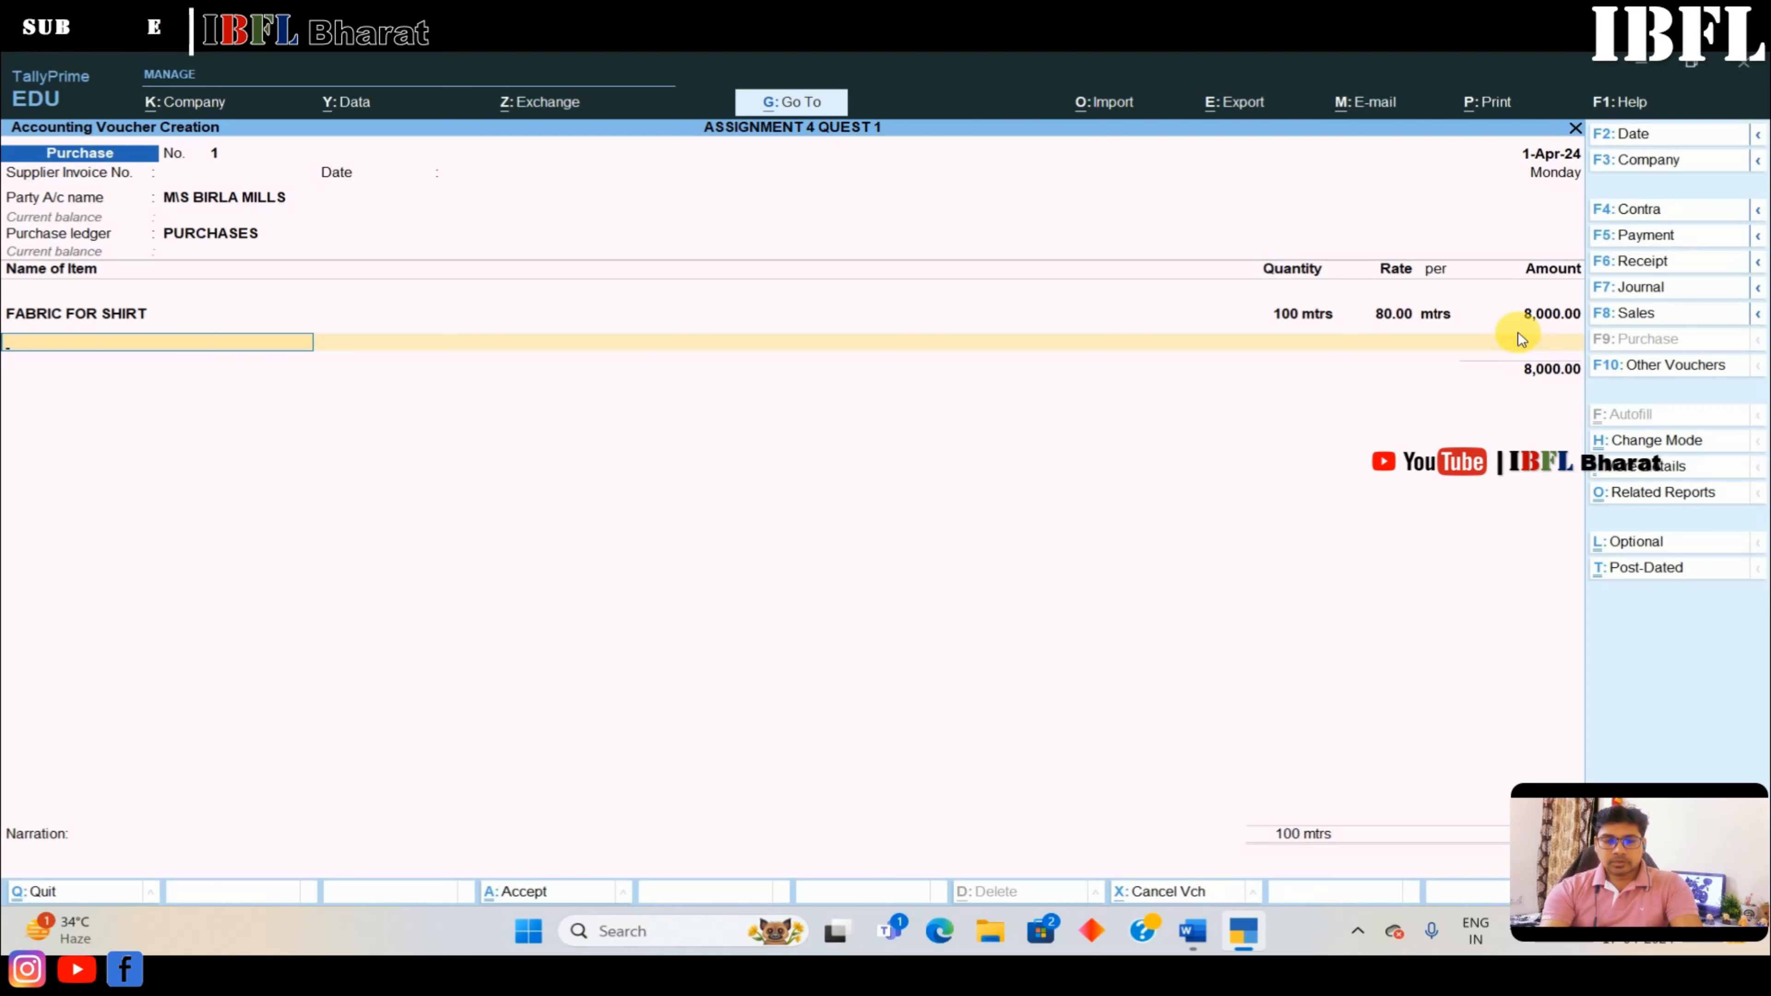
# Create the stock item FABRIC FOR TROUSERS under Primary with unit mtrs for the voucher's second item line
pyautogui.hotkey('alt', 'c')
pyautogui.write('FABRIC FOR TROUSERS')
pyautogui.press('Return')
pyautogui.press('Return')
pyautogui.press('Return')
pyautogui.press('Down')
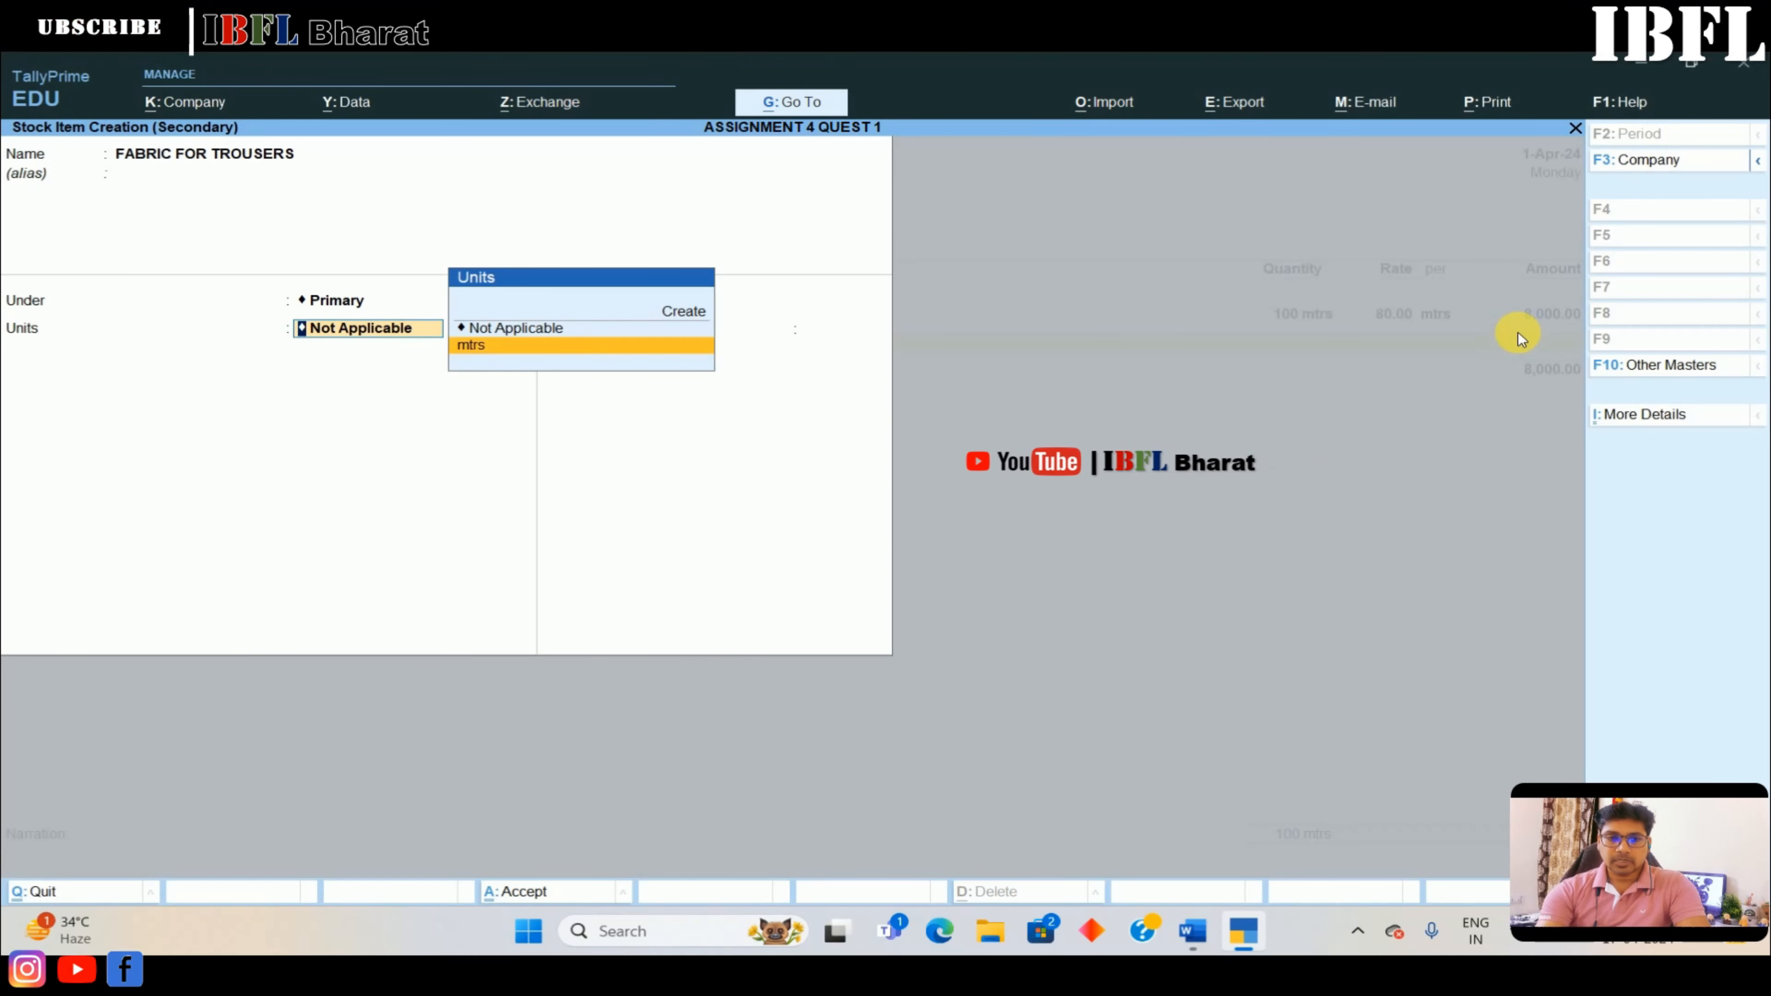
pyautogui.press('Return')
pyautogui.press('Return')
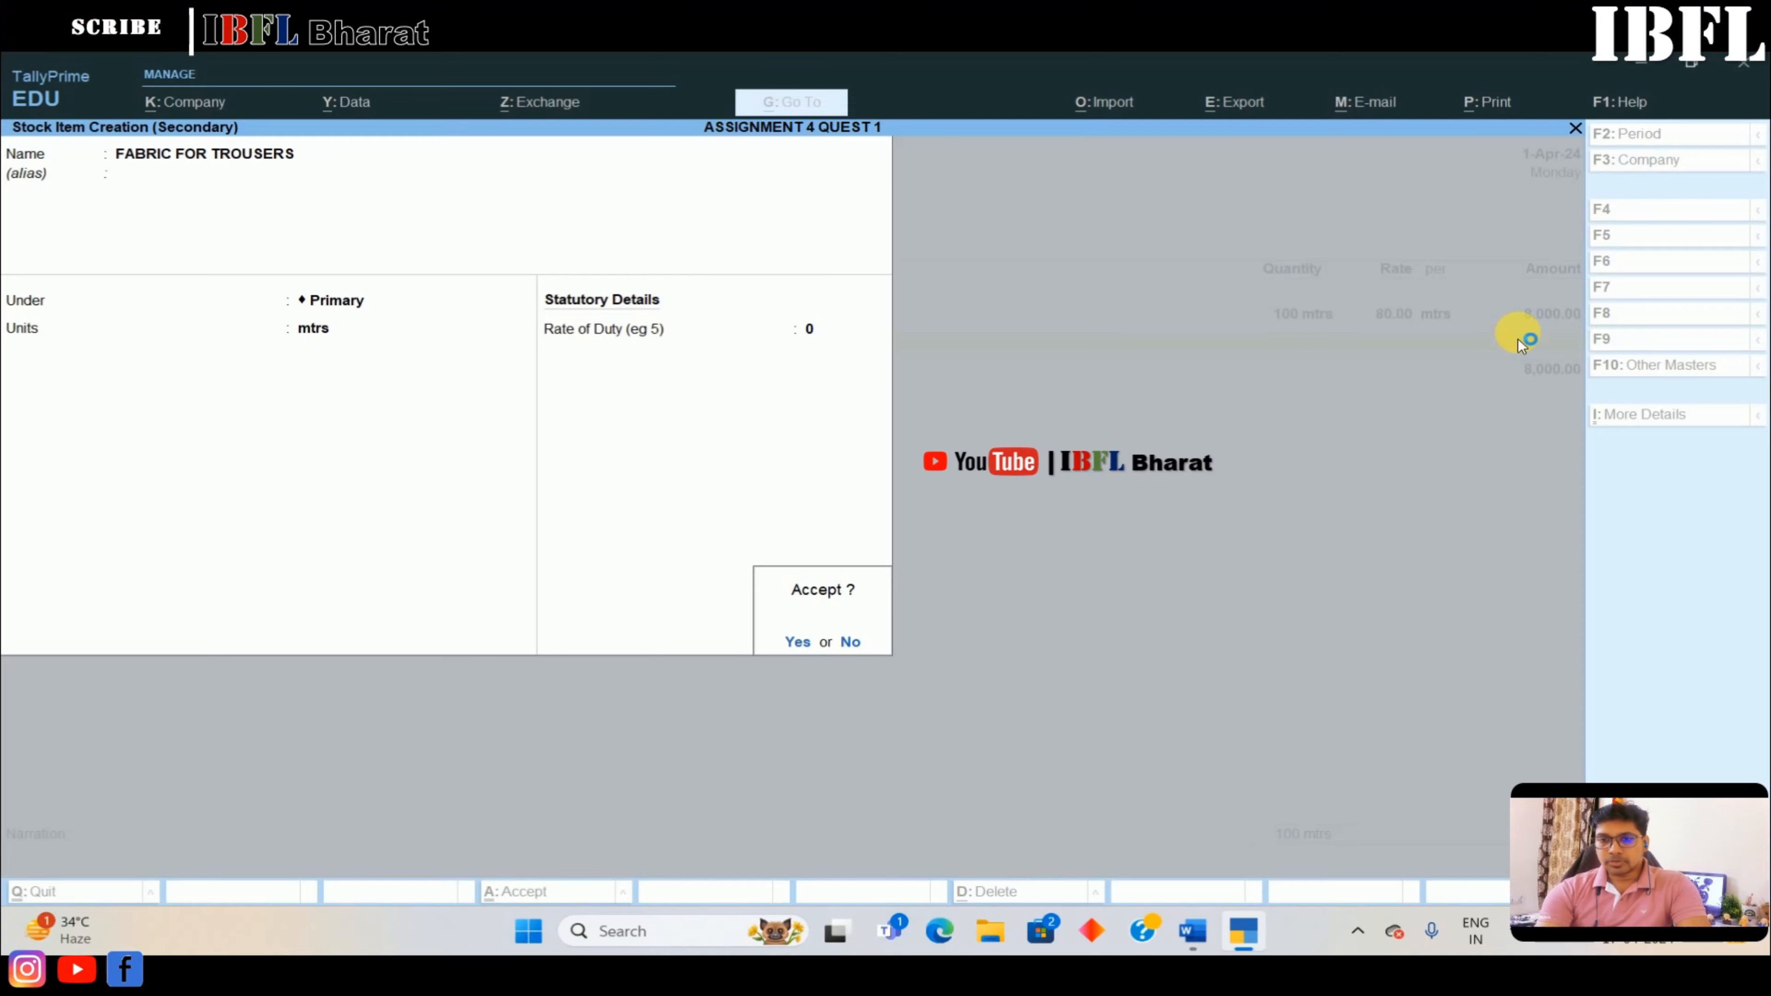
pyautogui.press('Return')
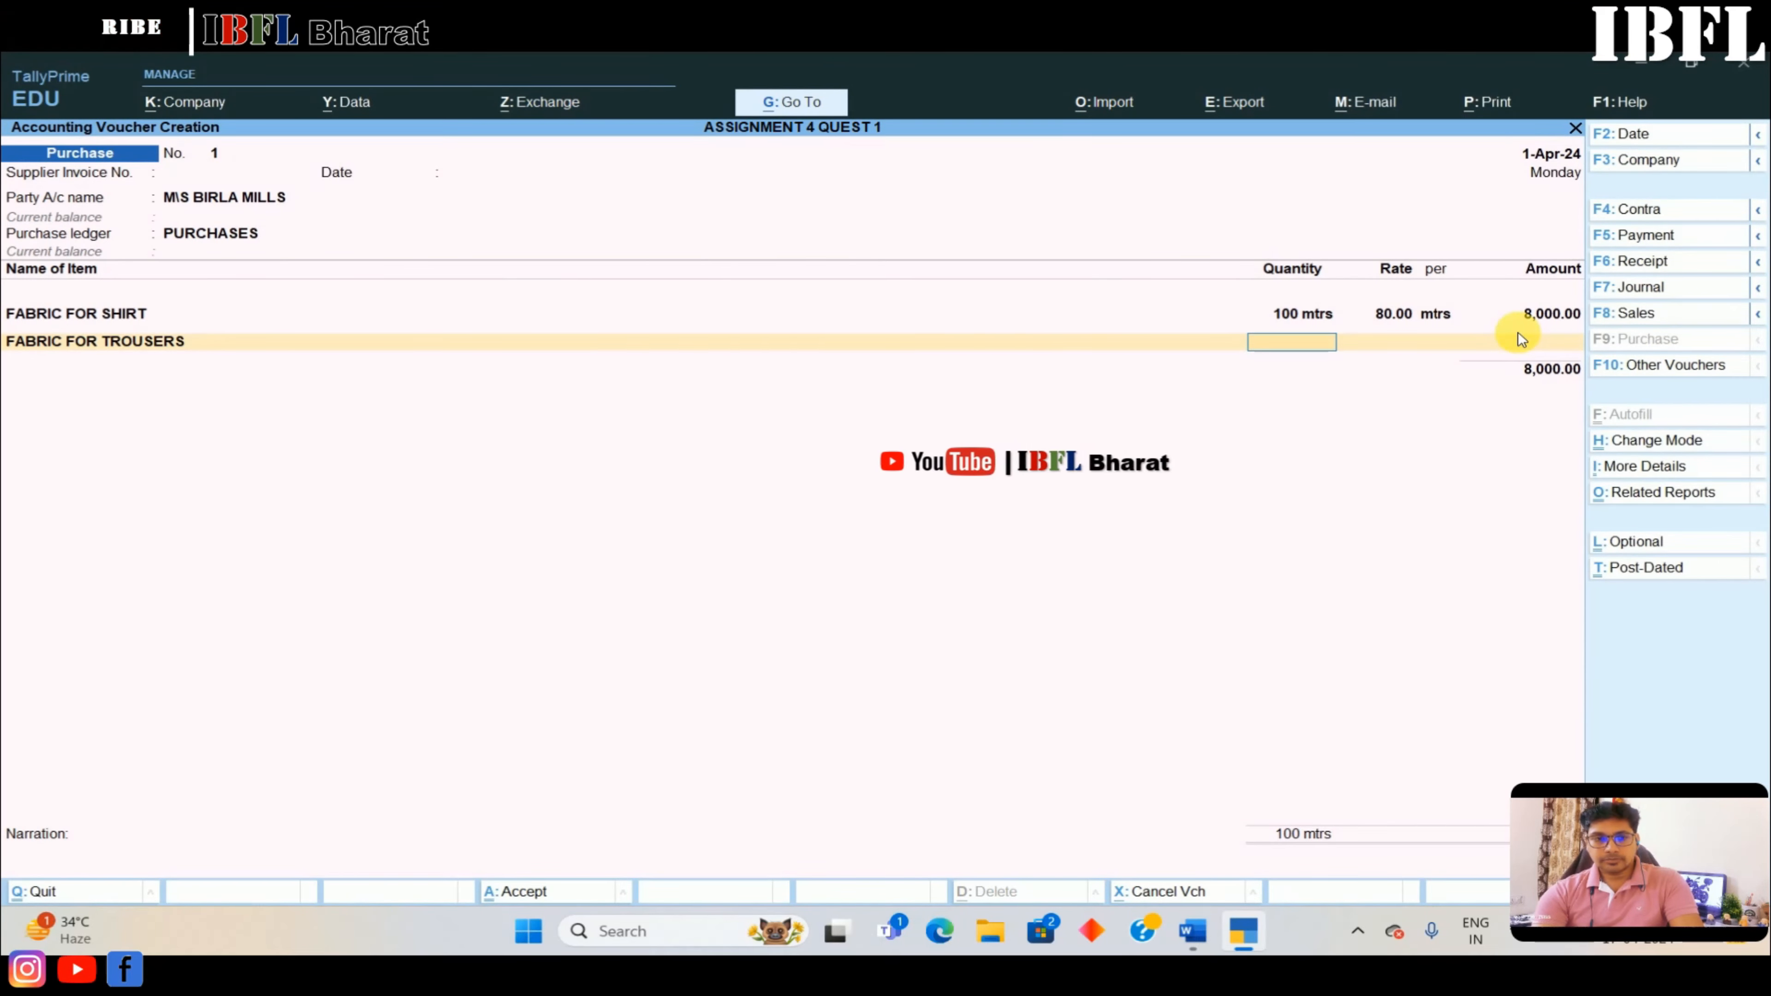
# Check the trousers fabric purchase in the Word assignment, enter 50 mtrs at a rate of 100, and end the voucher's item list
pyautogui.hotkey('alt', 'Tab')
pyautogui.hotkey('alt', 'Tab')
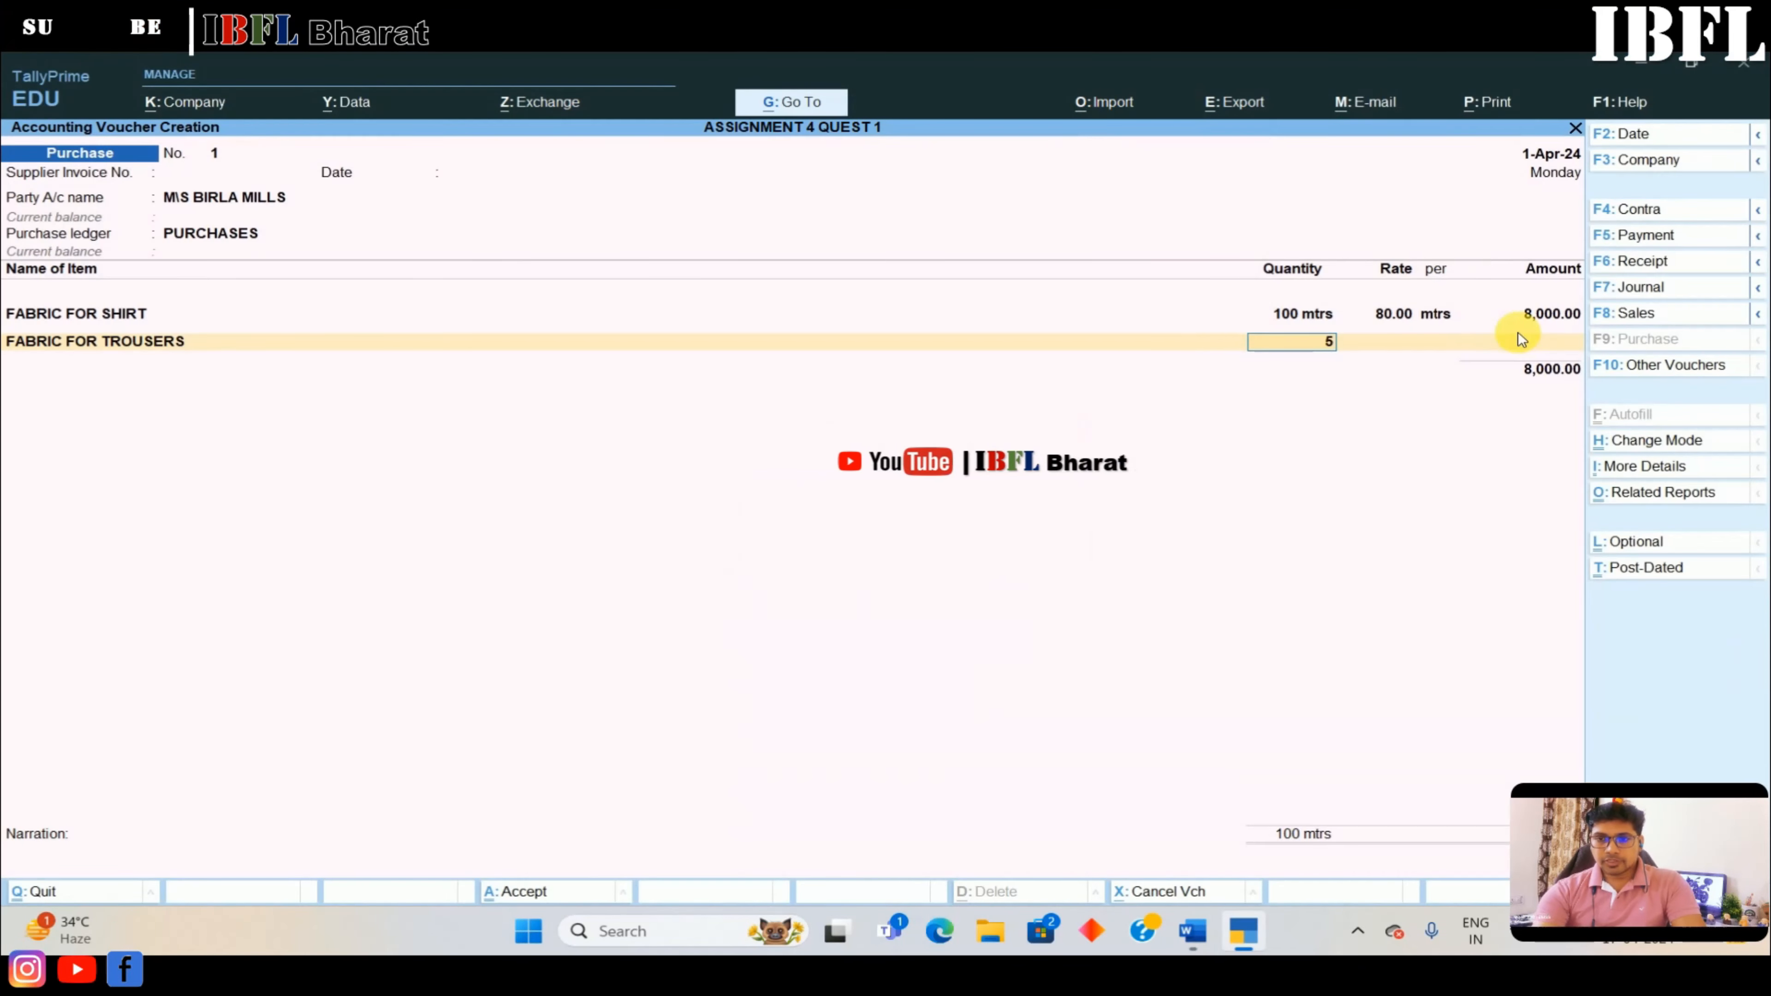
pyautogui.write('100')
pyautogui.press('Return')
pyautogui.press('Return')
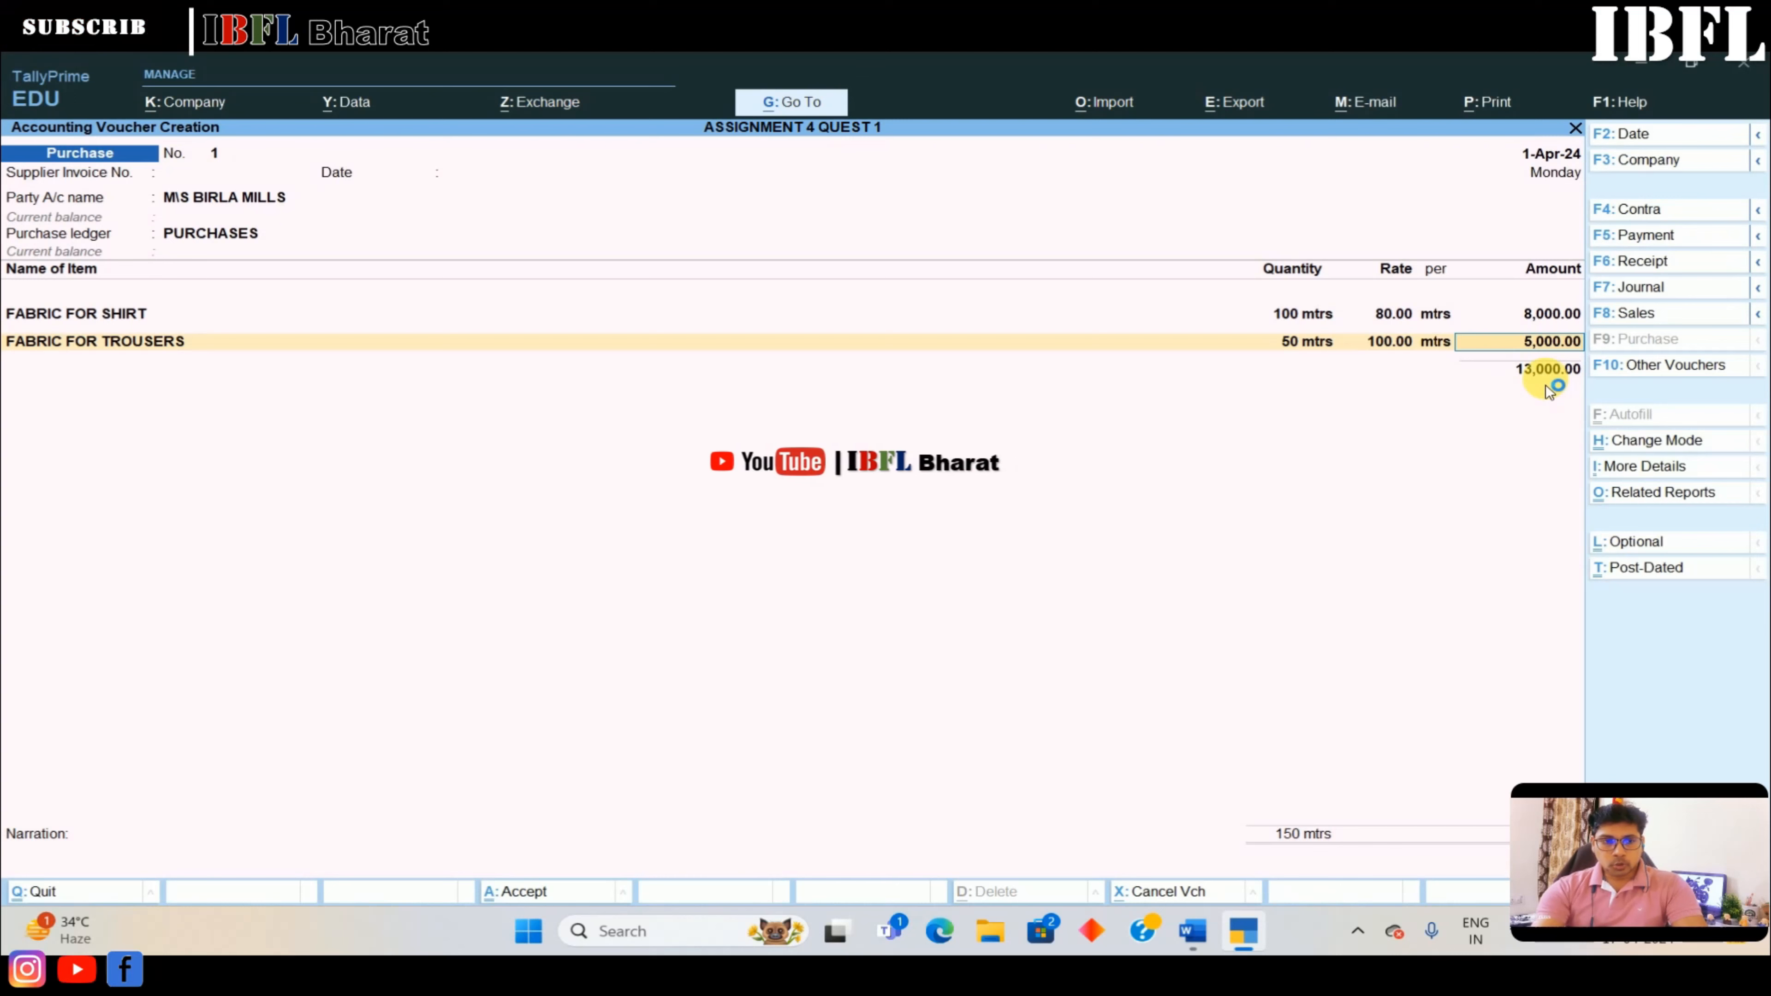
pyautogui.press('Return')
pyautogui.press('Return')
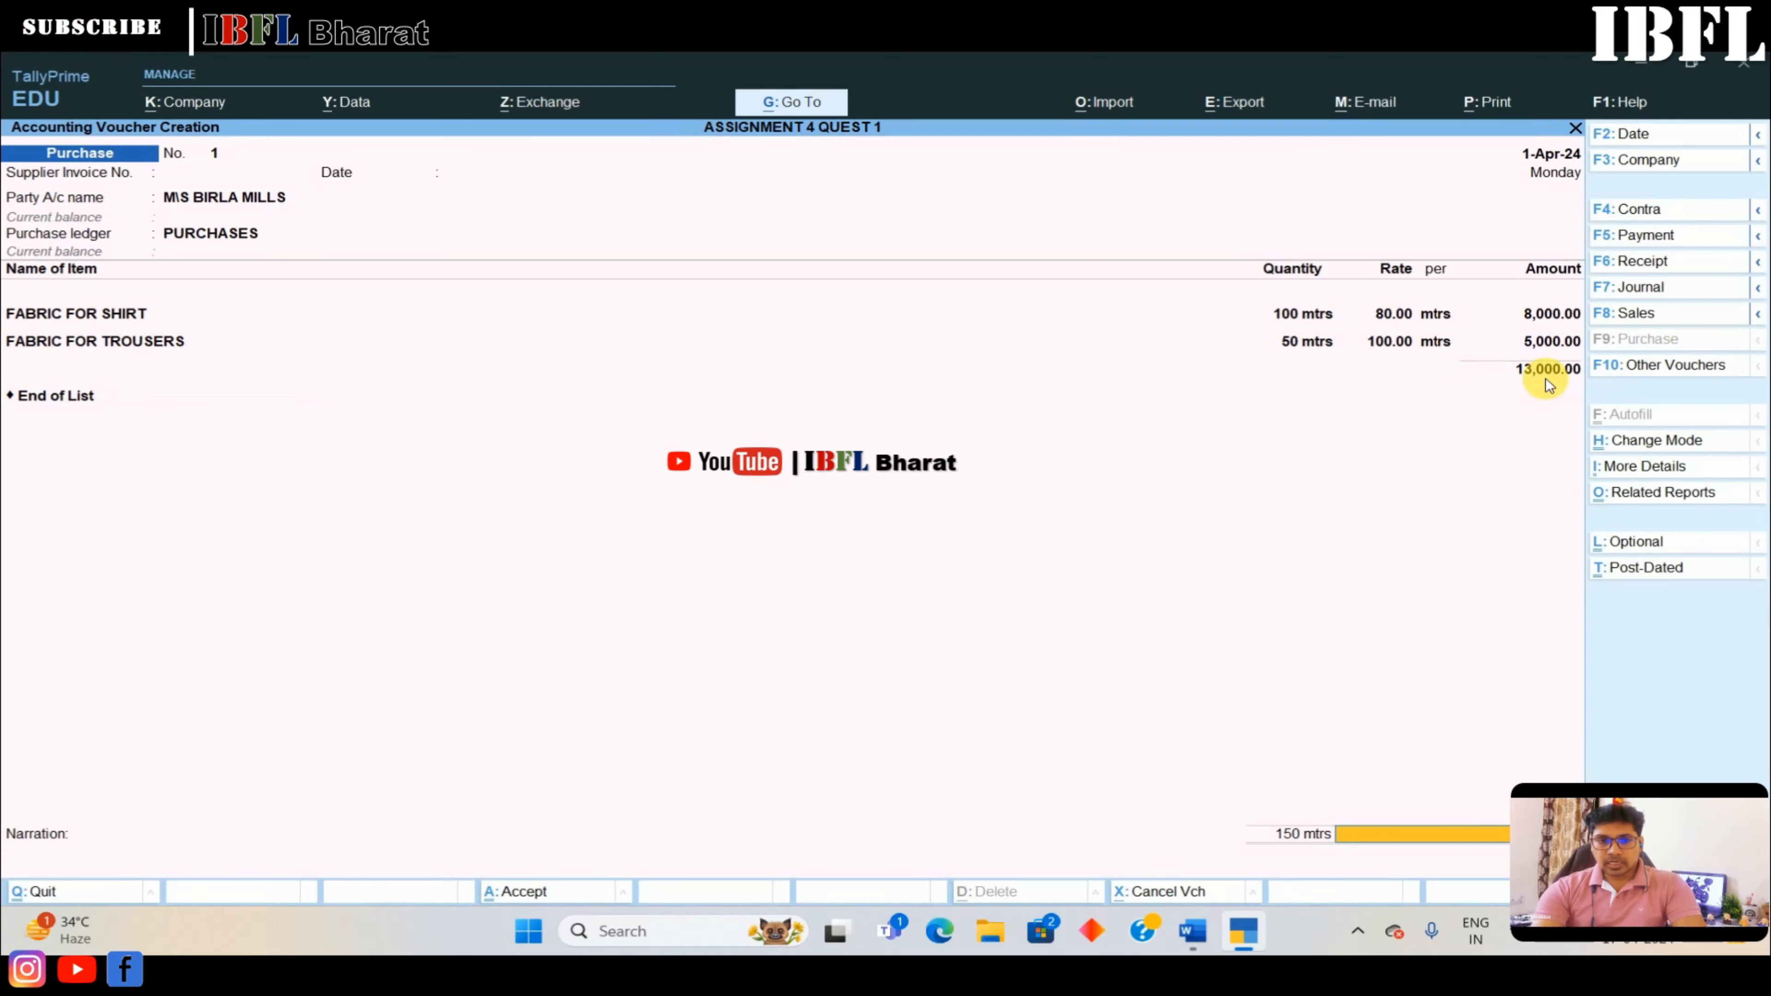
# Record the M\S BIRLA MILLS bill as New Ref 1, leave the narration blank, and save the purchase voucher
pyautogui.press('Return')
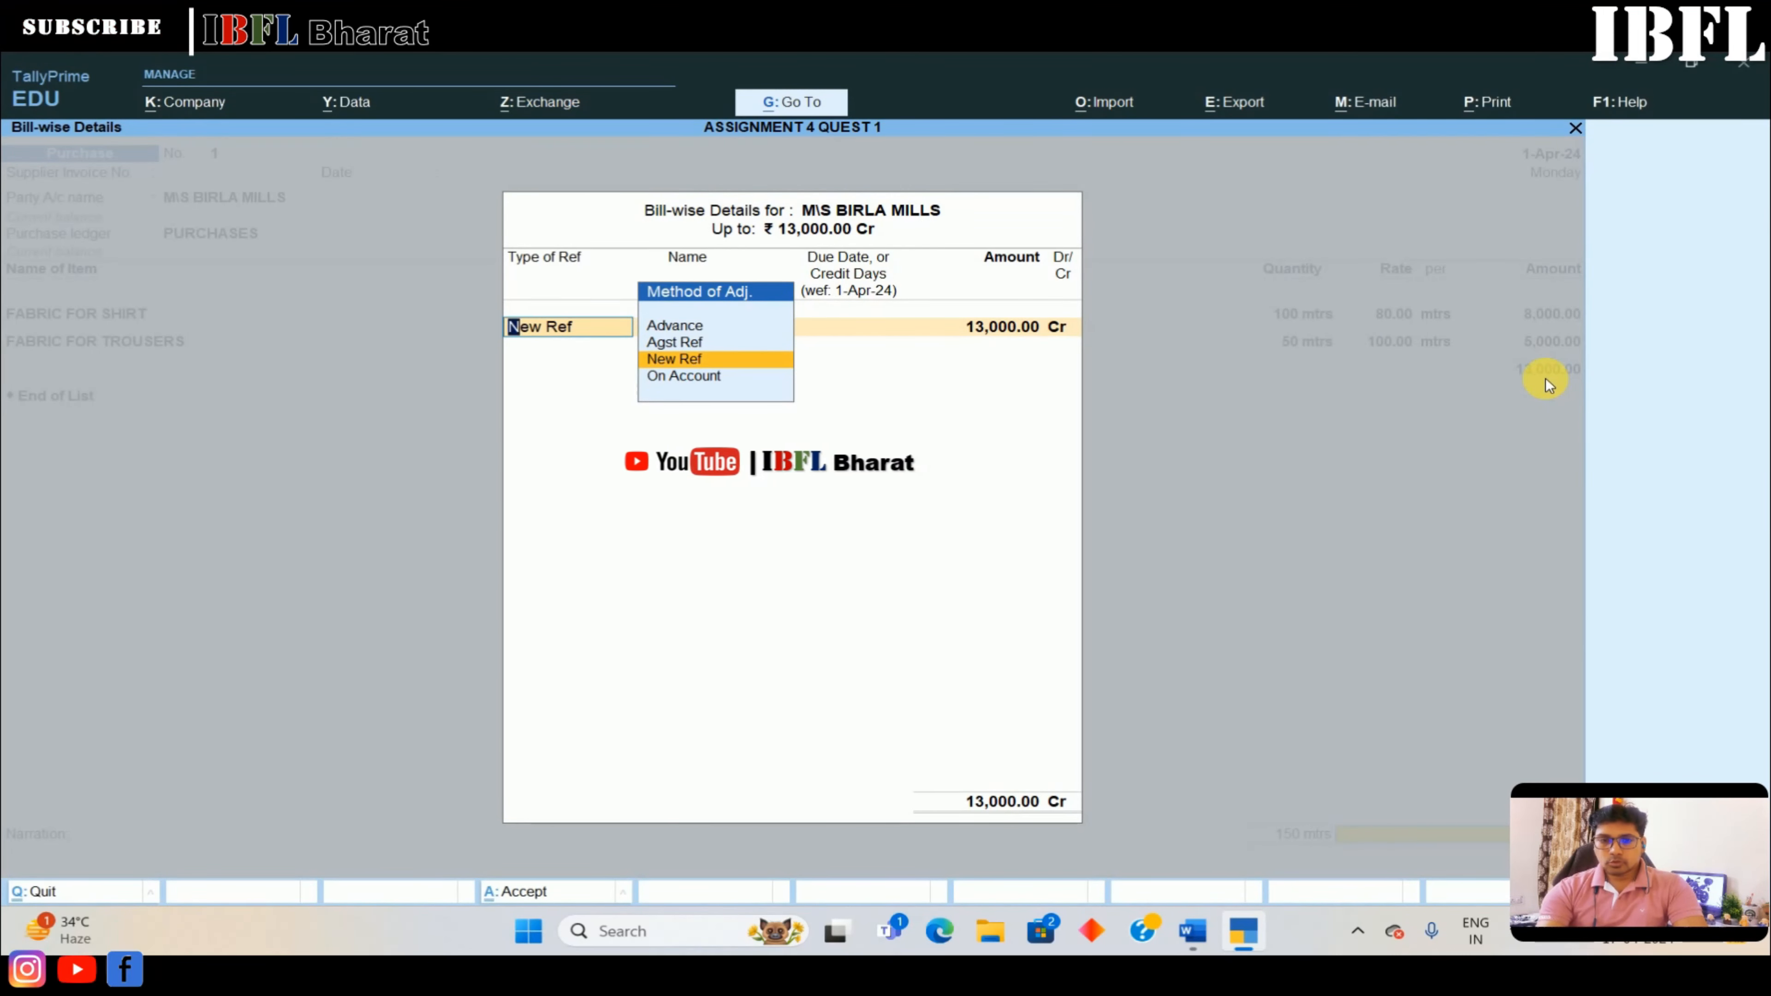
pyautogui.press('Return')
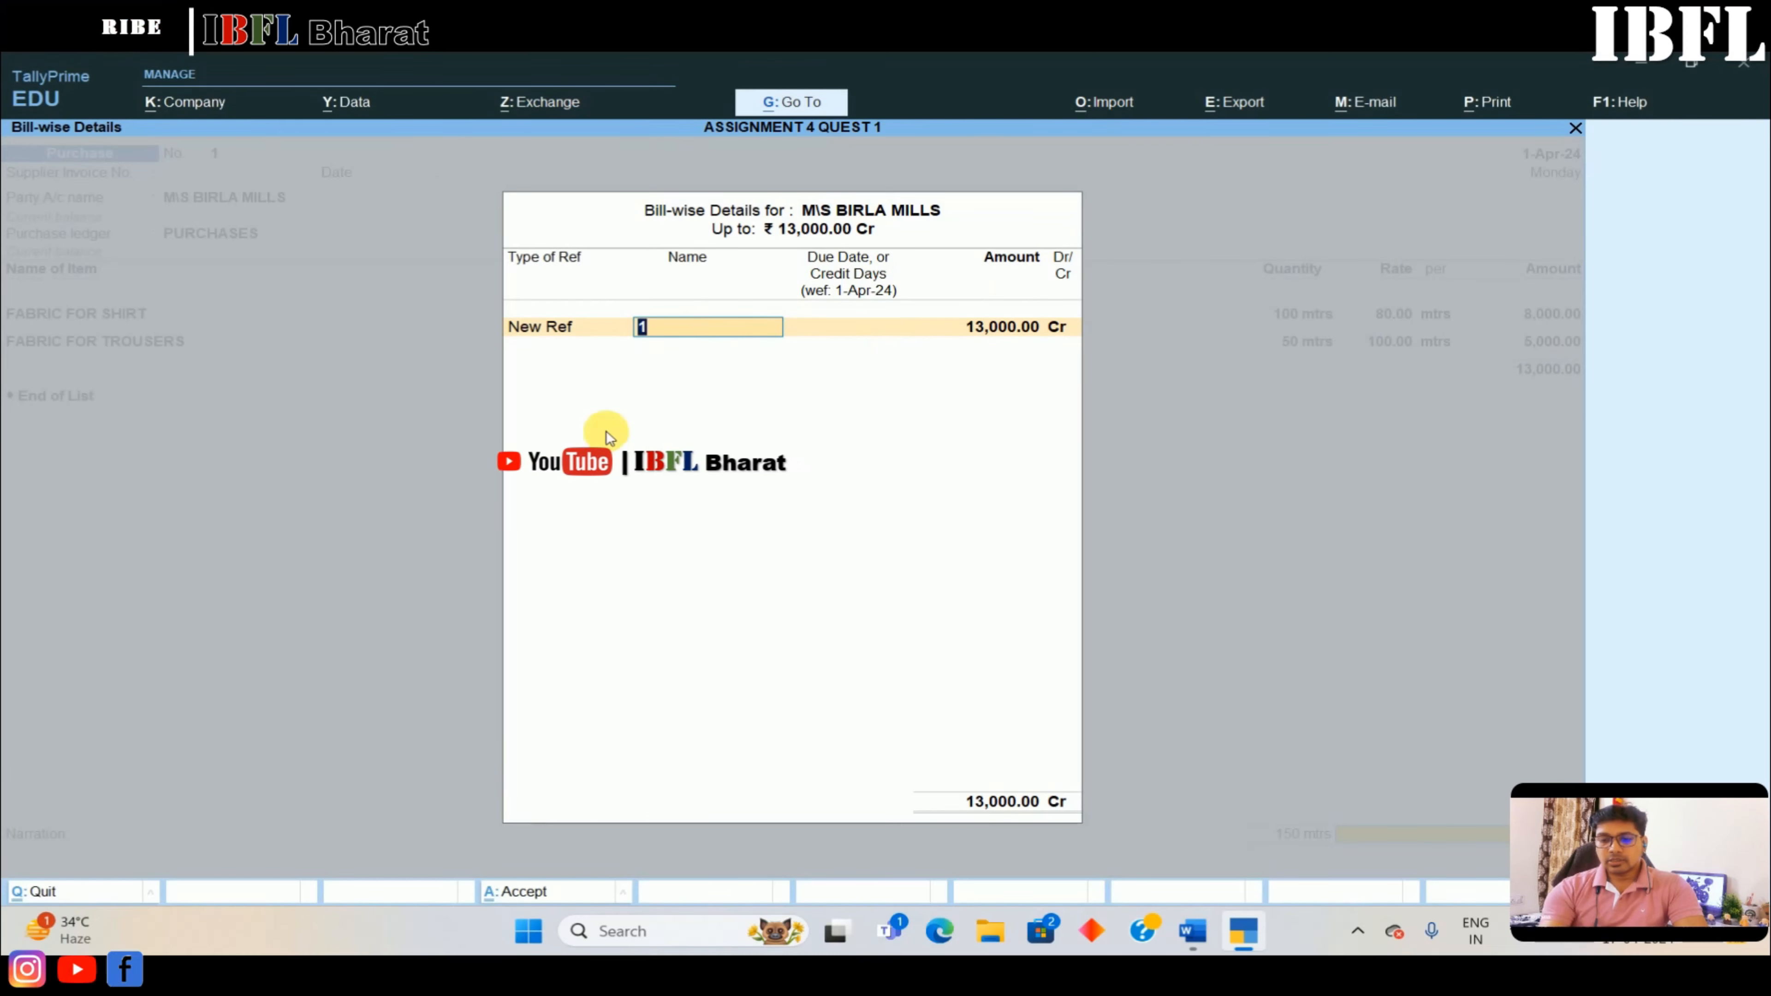
pyautogui.press('Return')
pyautogui.press('Return')
pyautogui.press('Return')
pyautogui.press('Return')
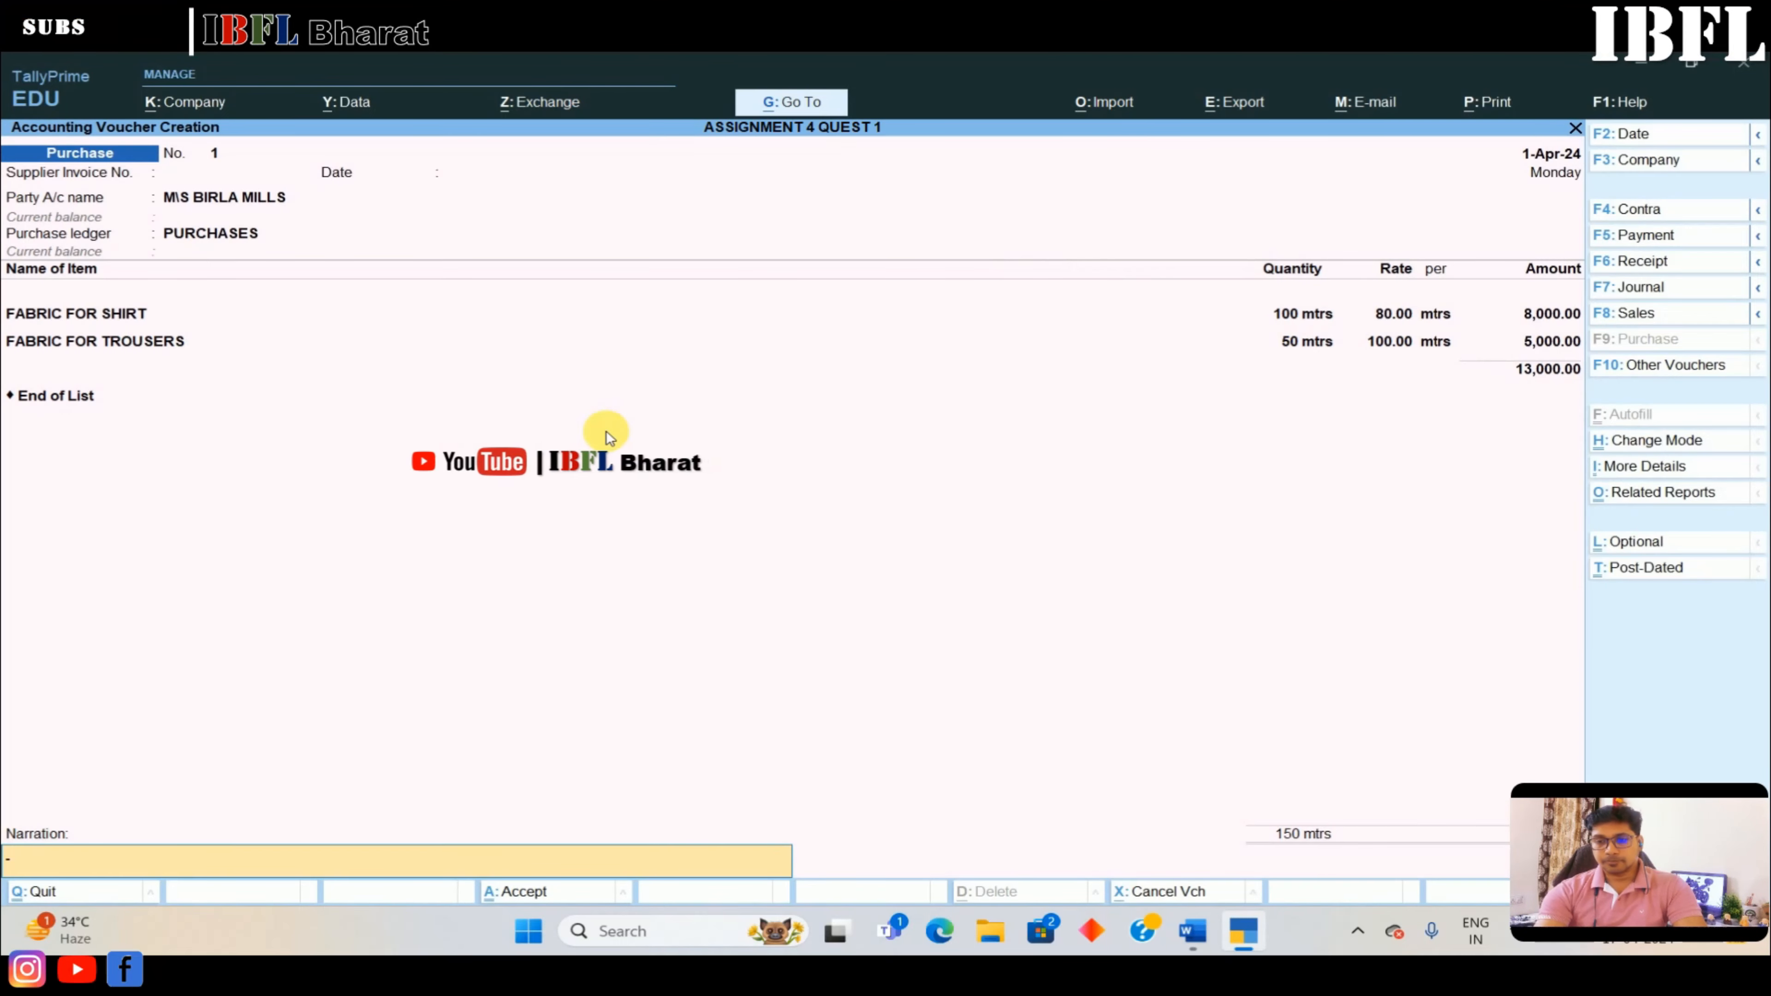
pyautogui.press('Return')
pyautogui.press('Return')
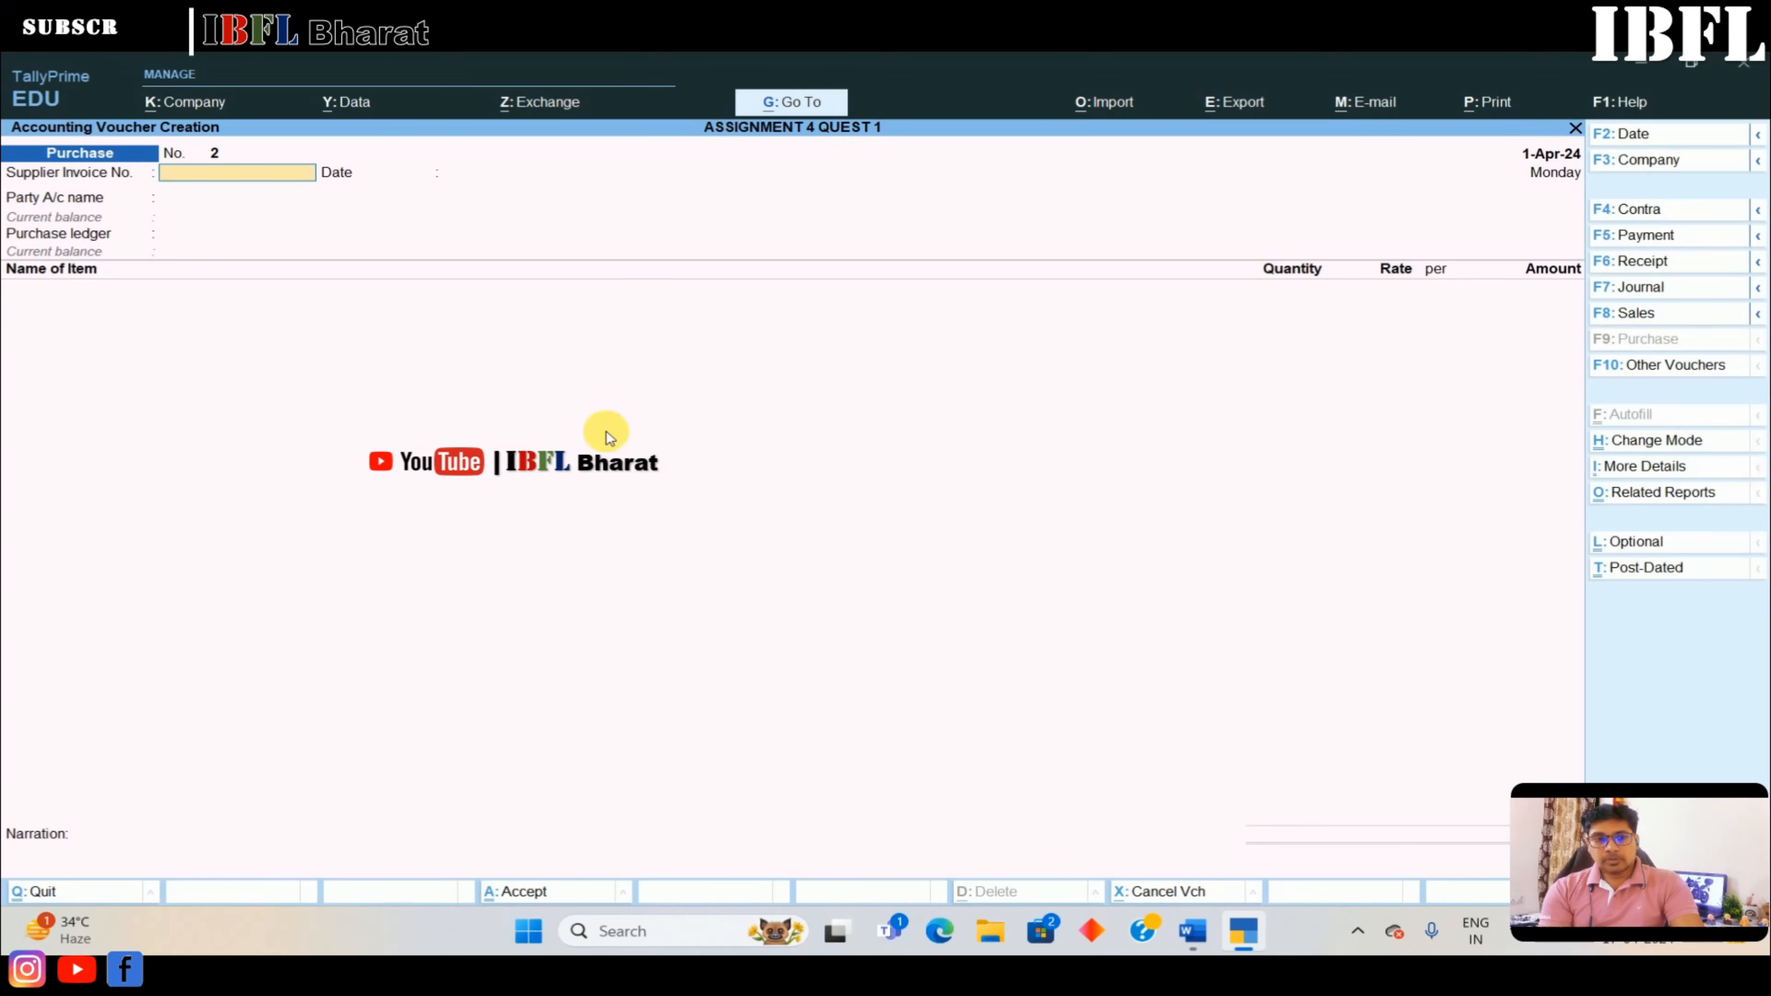
# Check the 2 April transaction in the Word assignment and set the new purchase voucher's date to 2-4-2024
pyautogui.hotkey('alt', 'Tab')
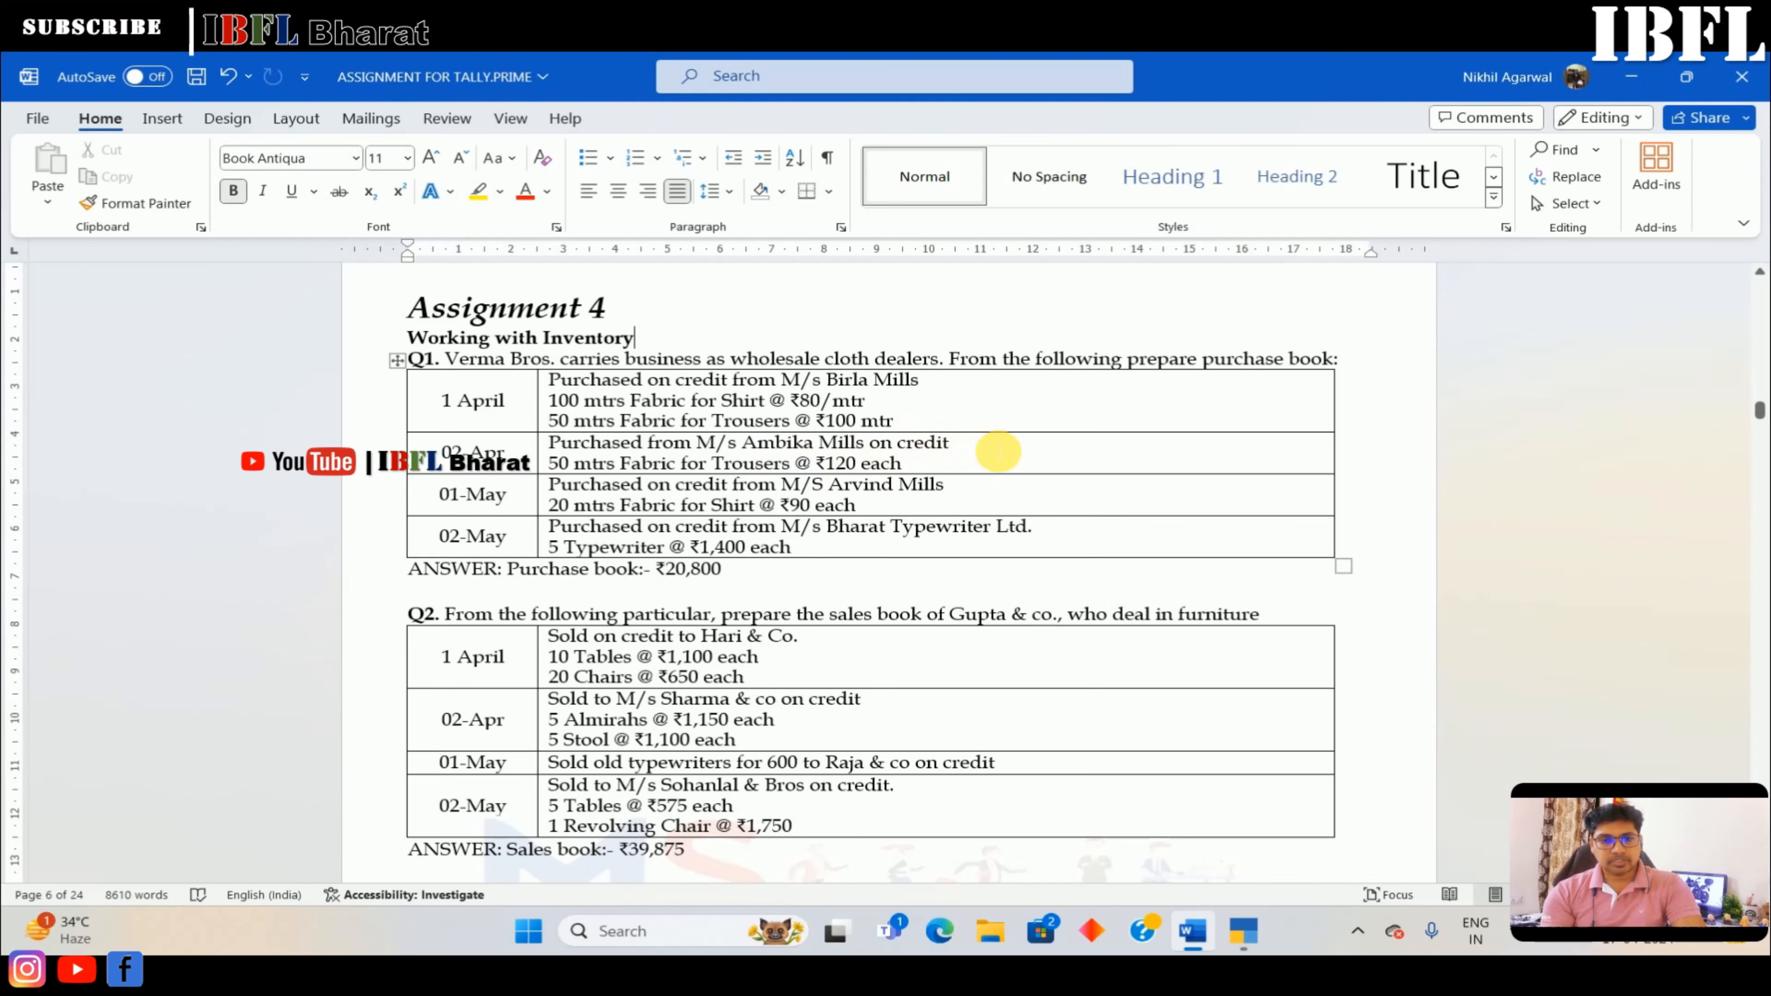
pyautogui.hotkey('alt', 'Tab')
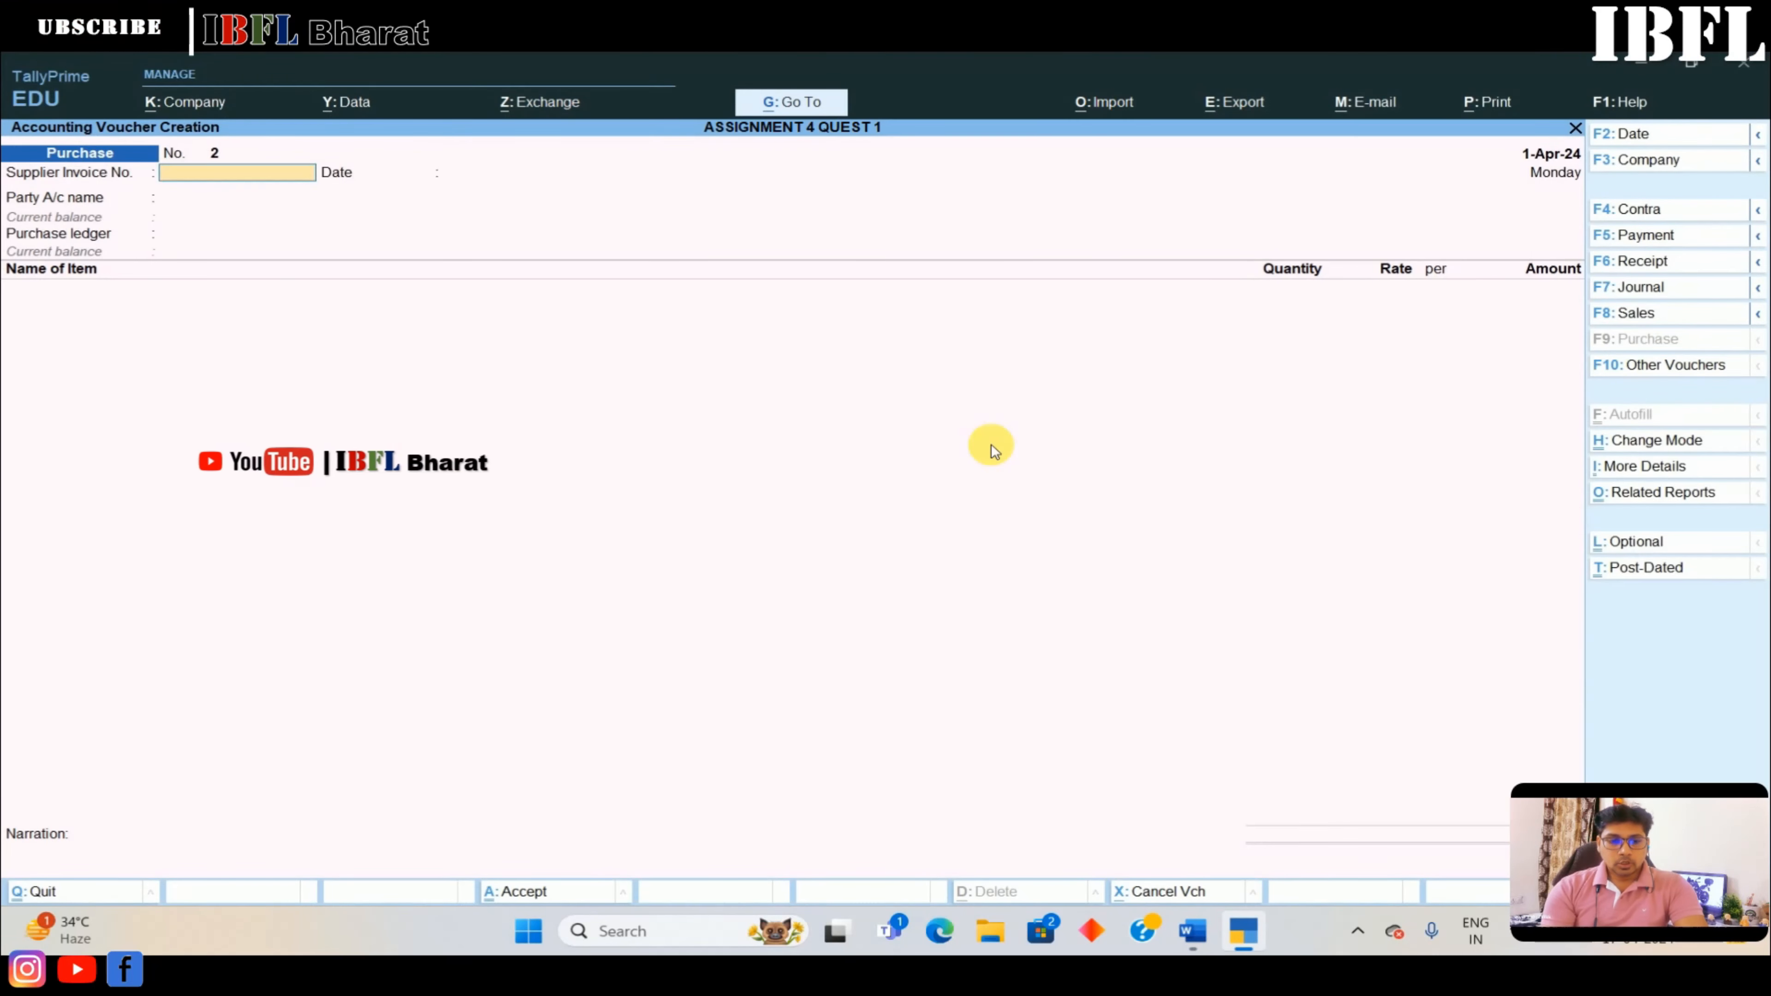
pyautogui.press('F2')
pyautogui.write('2-4-2024')
pyautogui.press('Return')
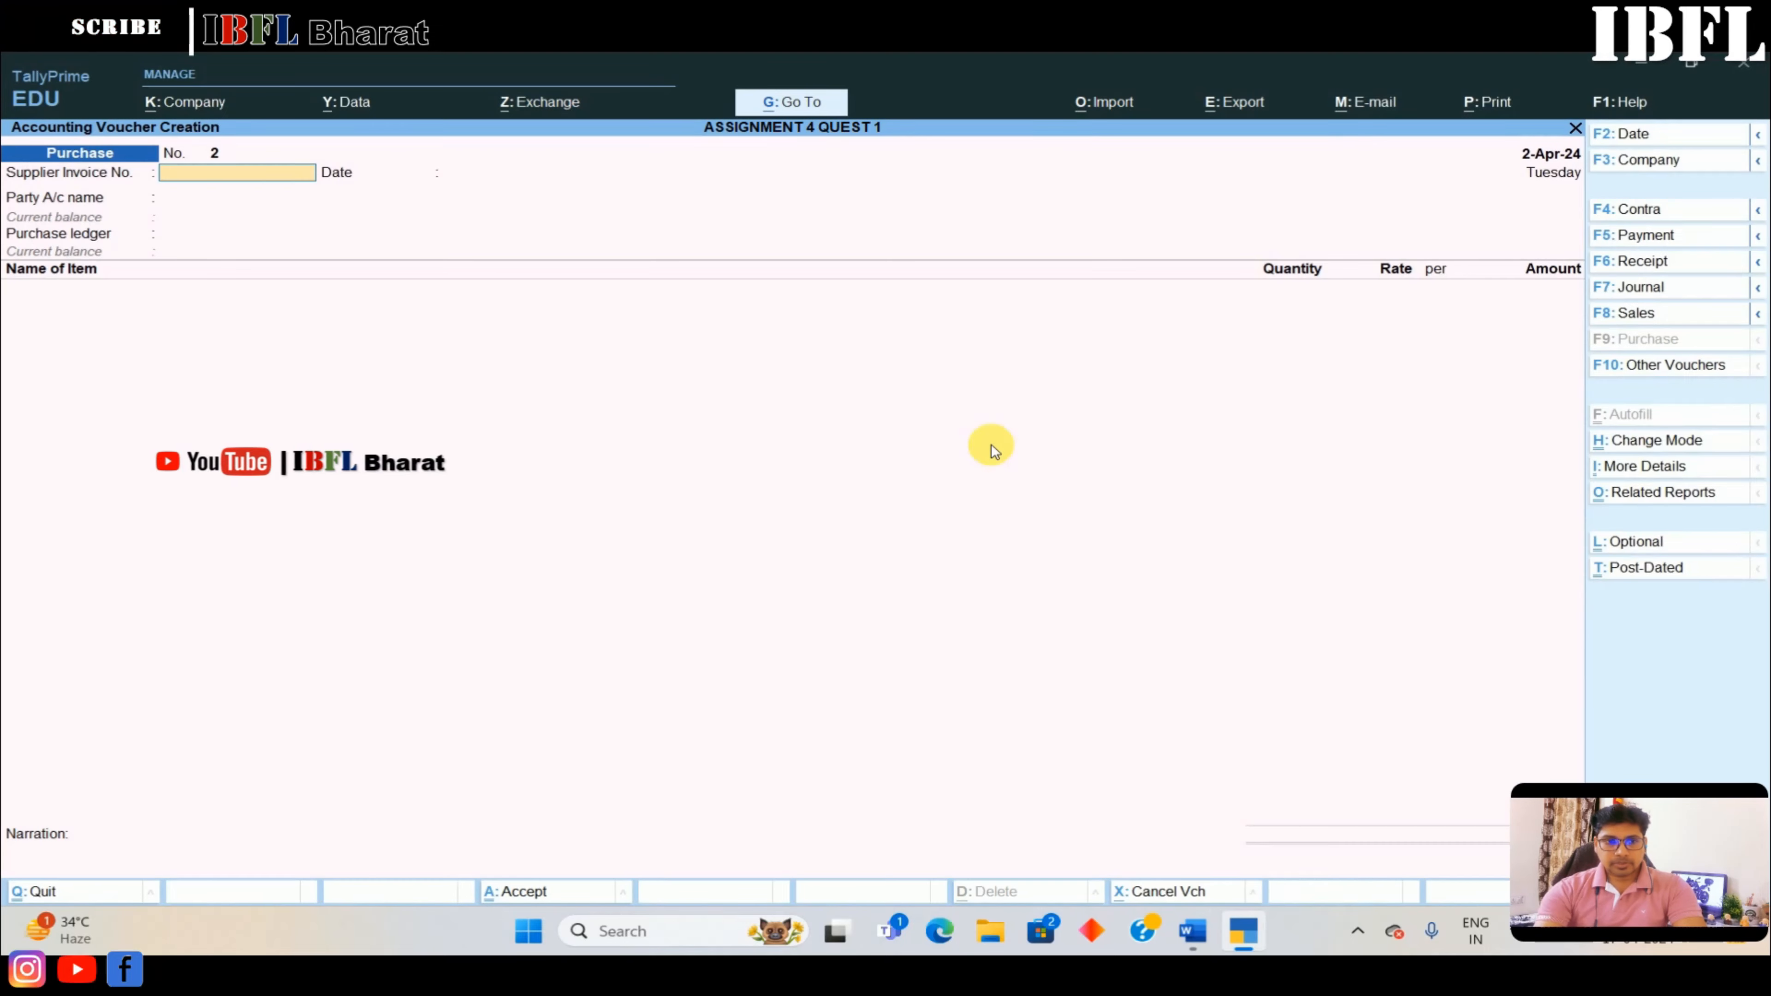
# Leave the supplier invoice number blank and create the party ledger M\S AMBIKA MILLS under Sundry Creditors for purchase voucher 2
pyautogui.press('Return')
pyautogui.press('Return')
pyautogui.press('Up')
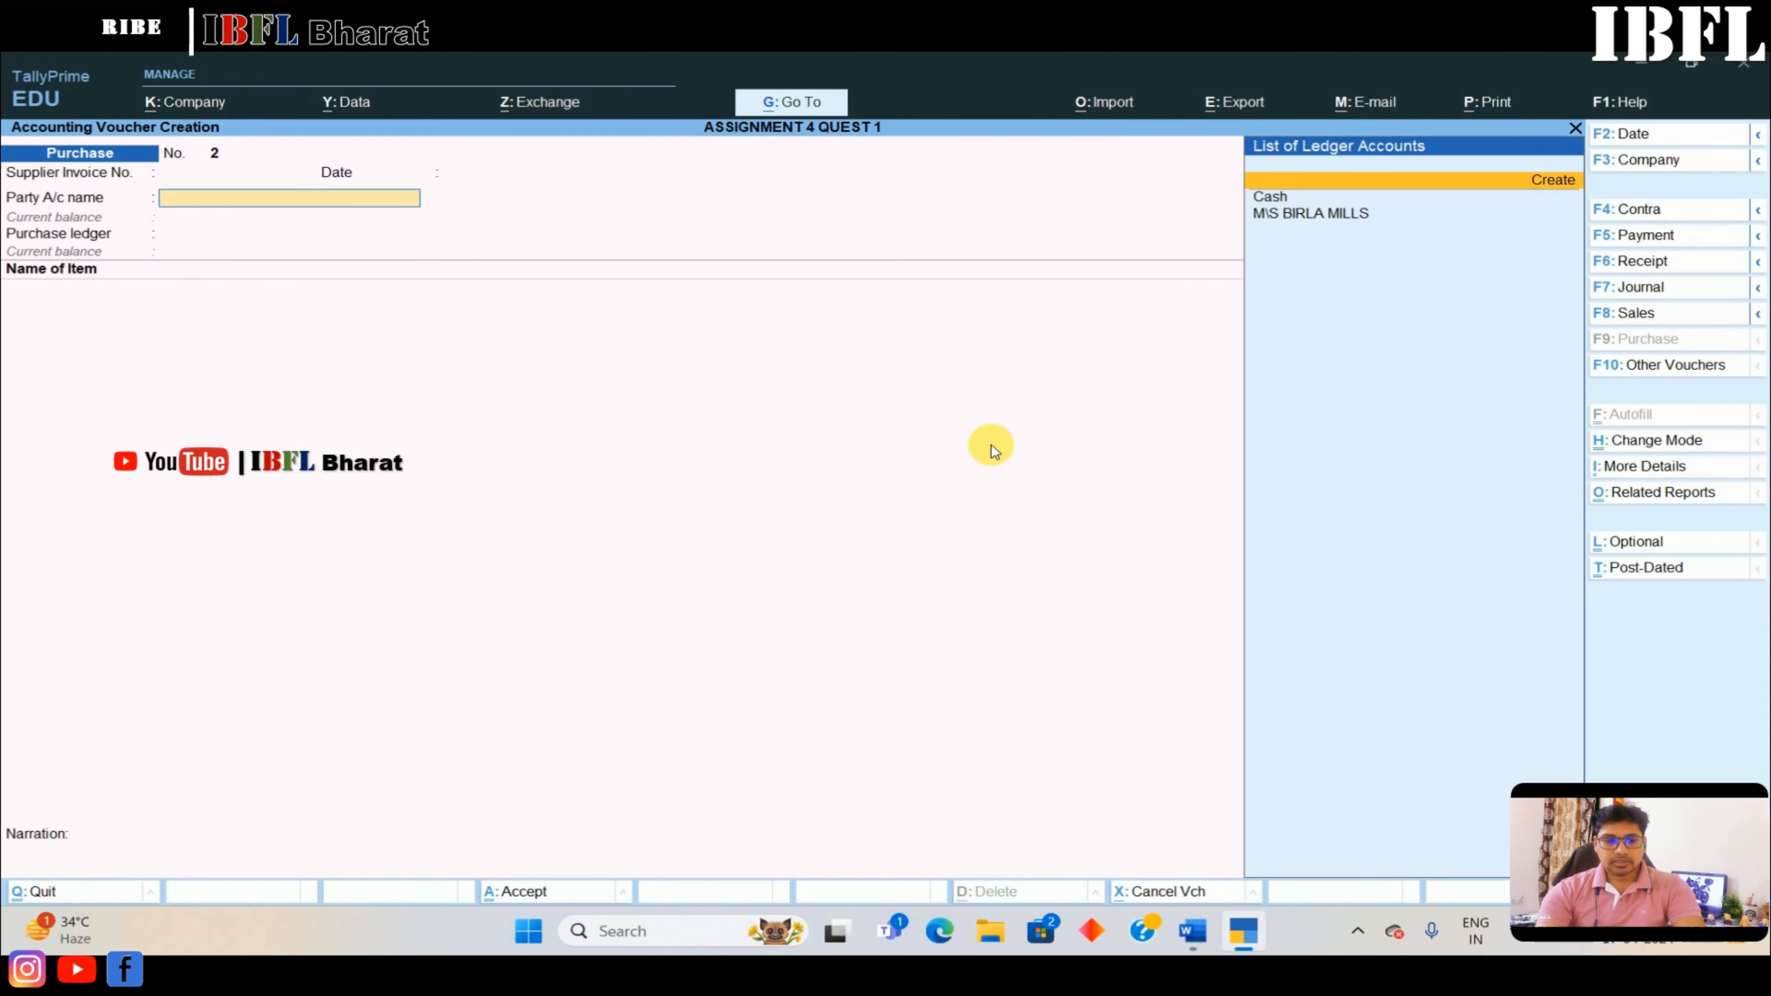
pyautogui.press('Return')
pyautogui.write('M\\')
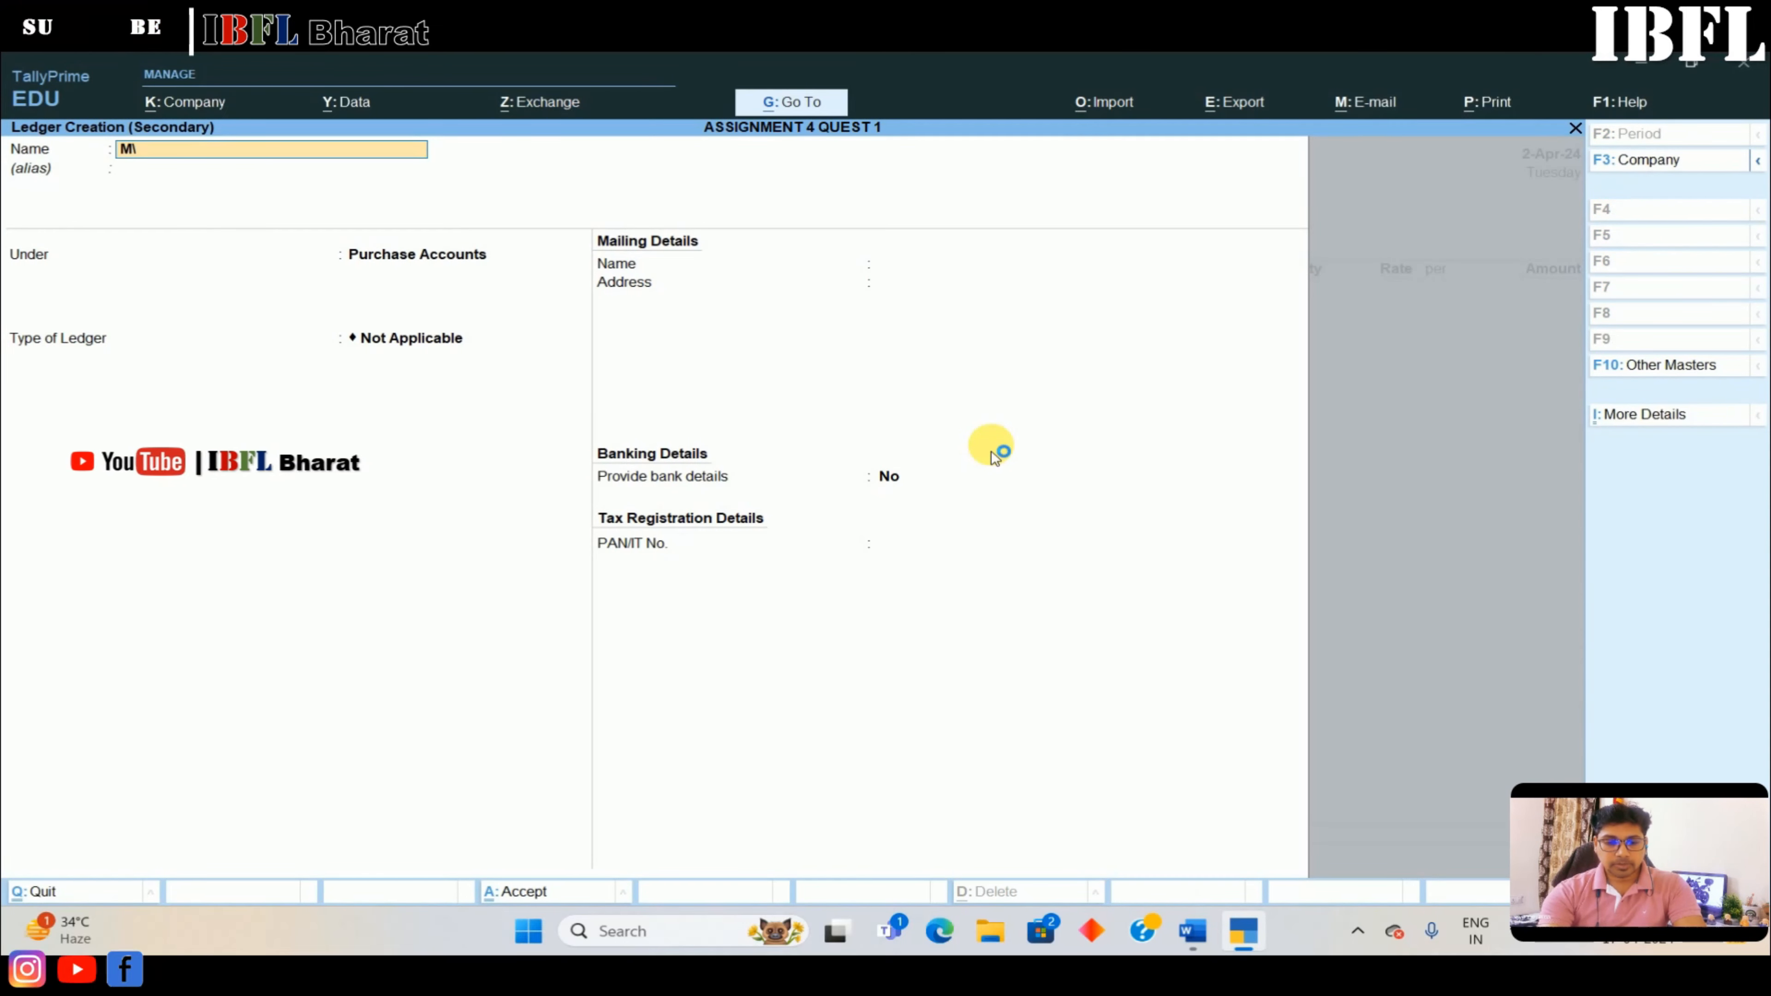
pyautogui.write('S AMBIKA MILLS')
pyautogui.press('Return')
pyautogui.write('CRED')
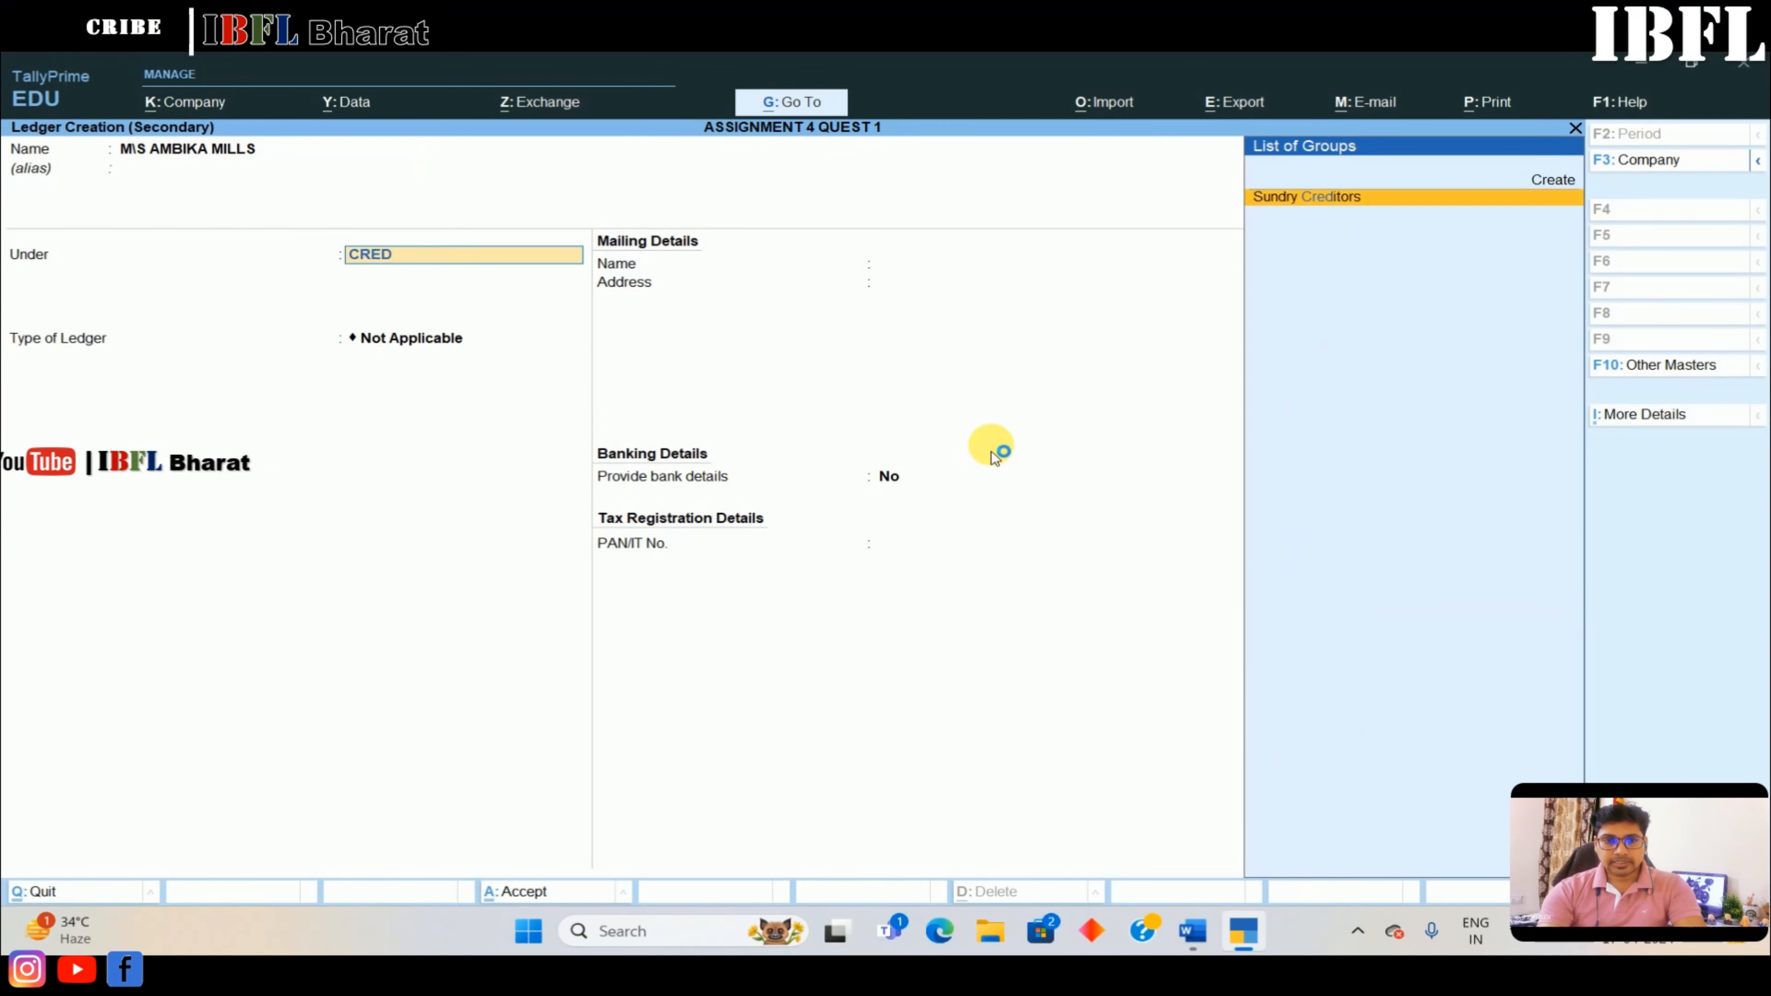
pyautogui.press('Return')
pyautogui.press('n')
pyautogui.hotkey('ctrl', 'a')
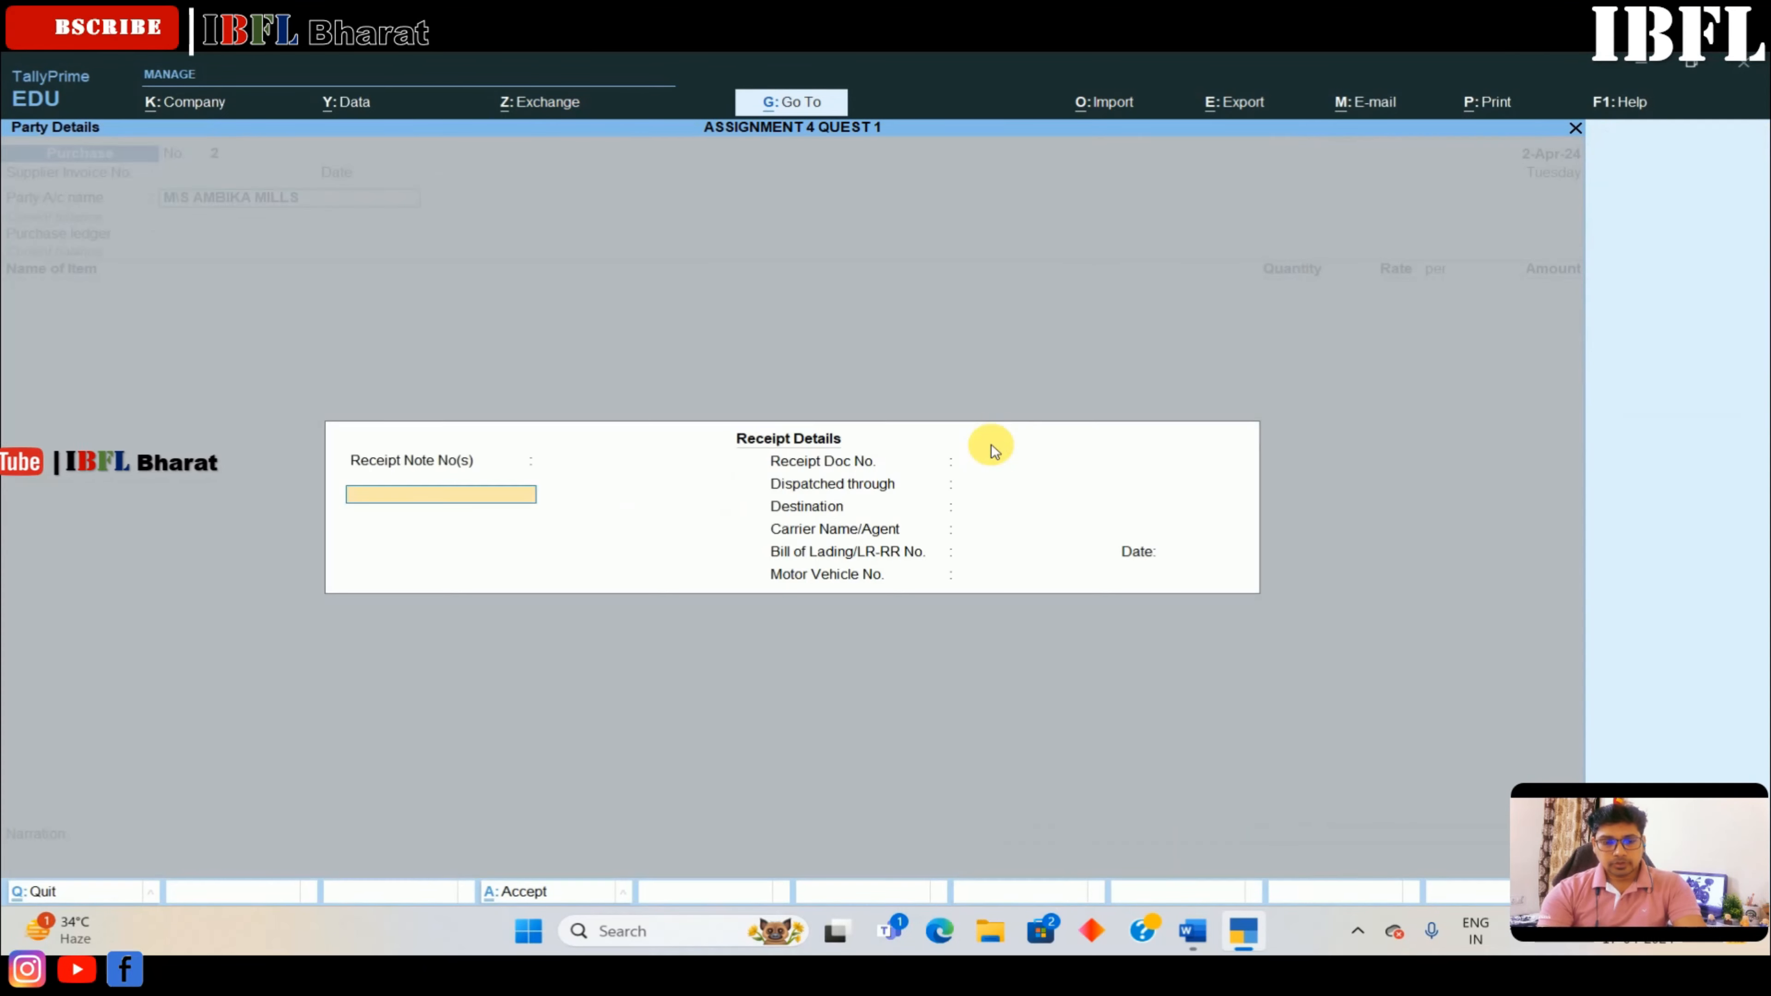
# Accept the receipt and party details without entries and select PURCHASES as the purchase ledger
pyautogui.hotkey('ctrl', 'a')
pyautogui.hotkey('ctrl', 'a')
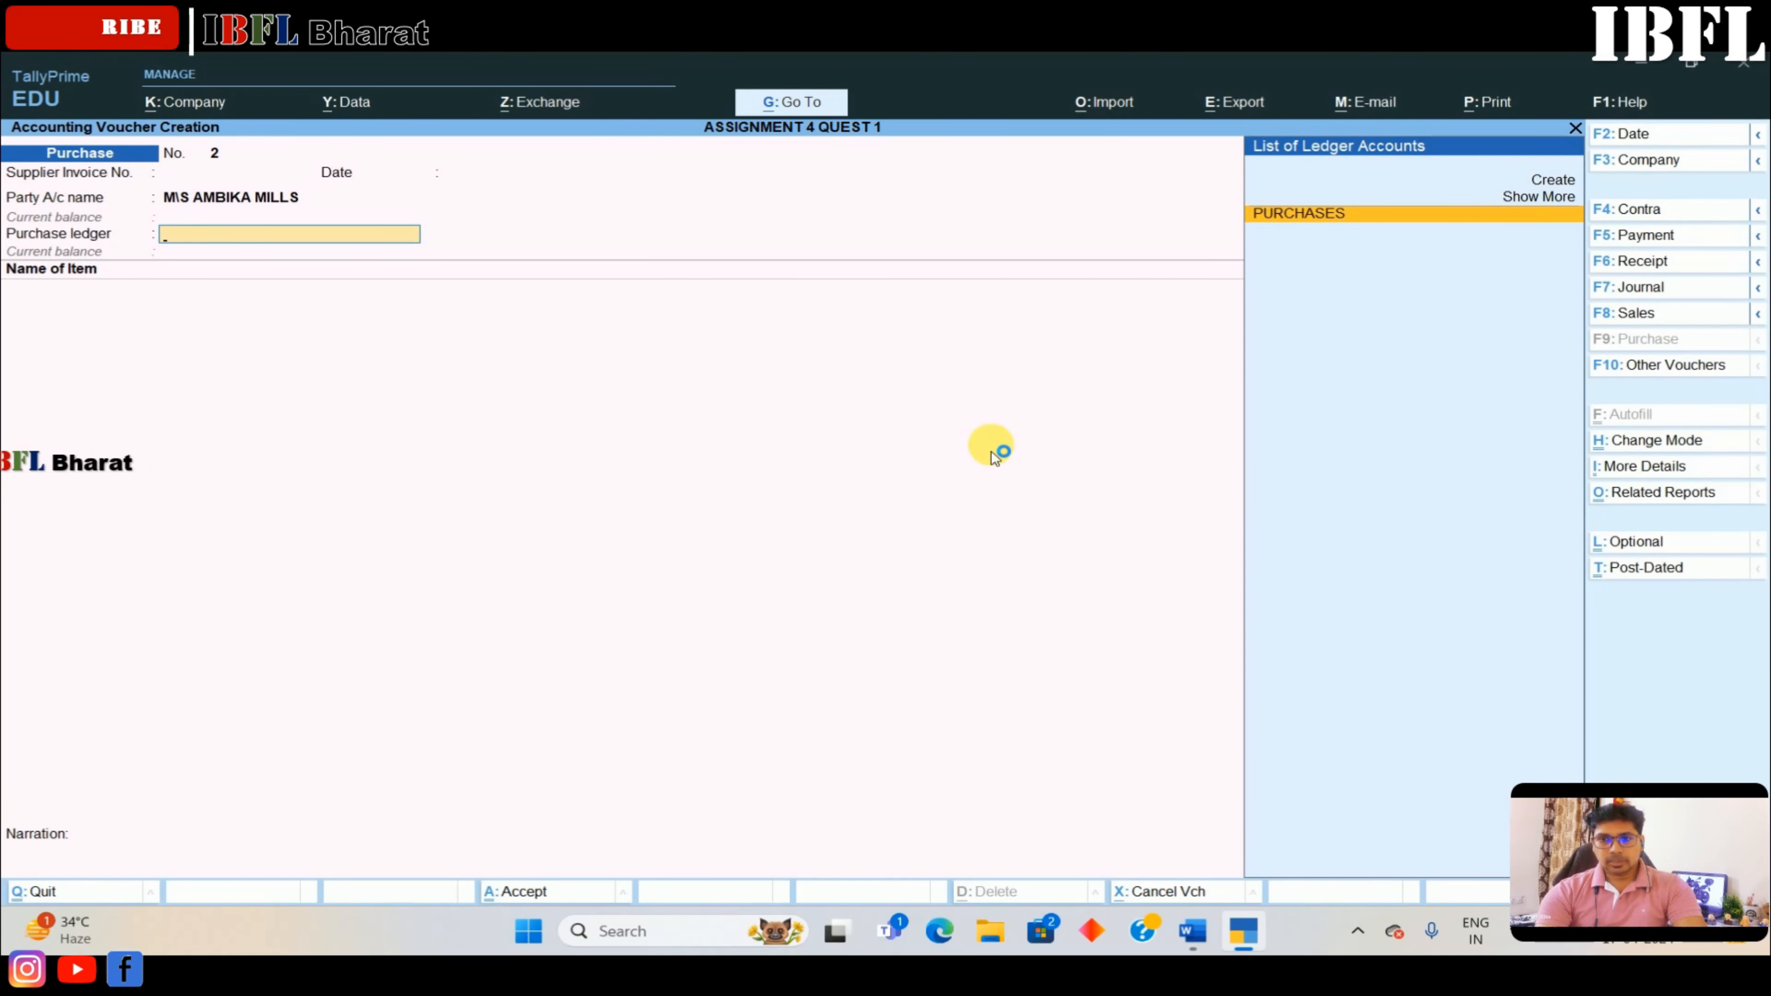
pyautogui.press('Return')
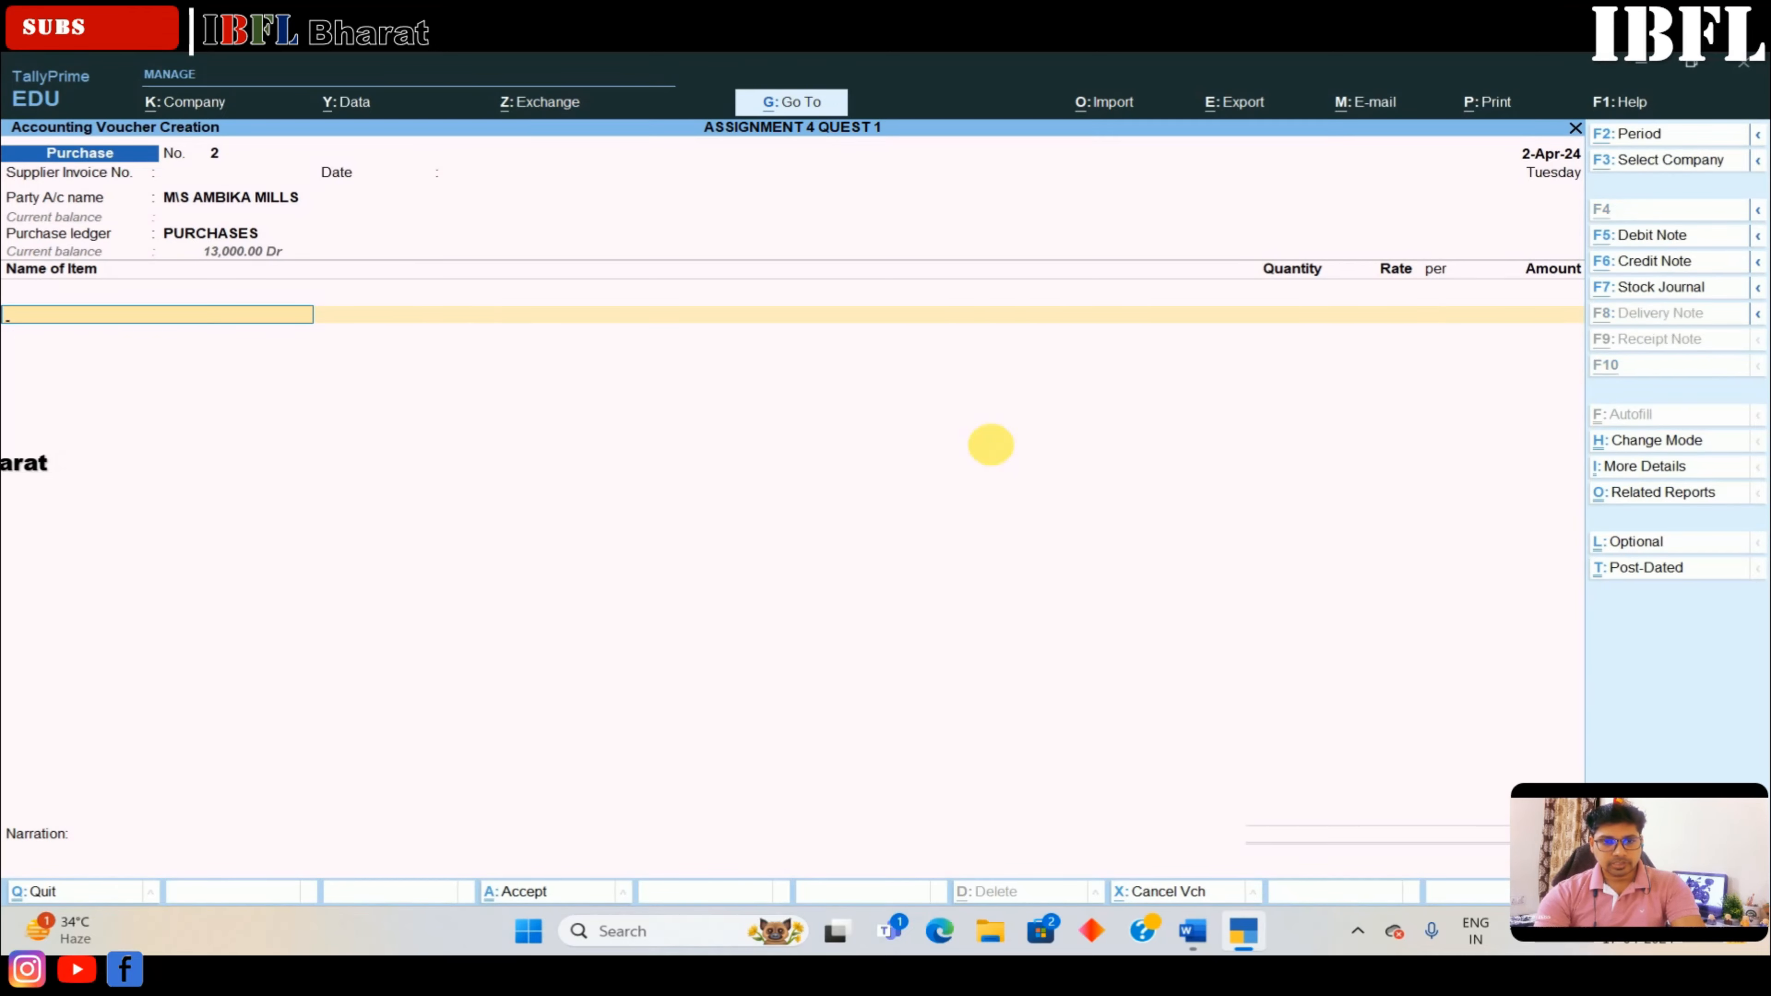
# Check the Ambika Mills transaction in the Word assignment and enter FABRIC FOR TROUSERS, 50 mtrs at a rate of 120
pyautogui.hotkey('alt', 'Tab')
pyautogui.hotkey('alt', 'Tab')
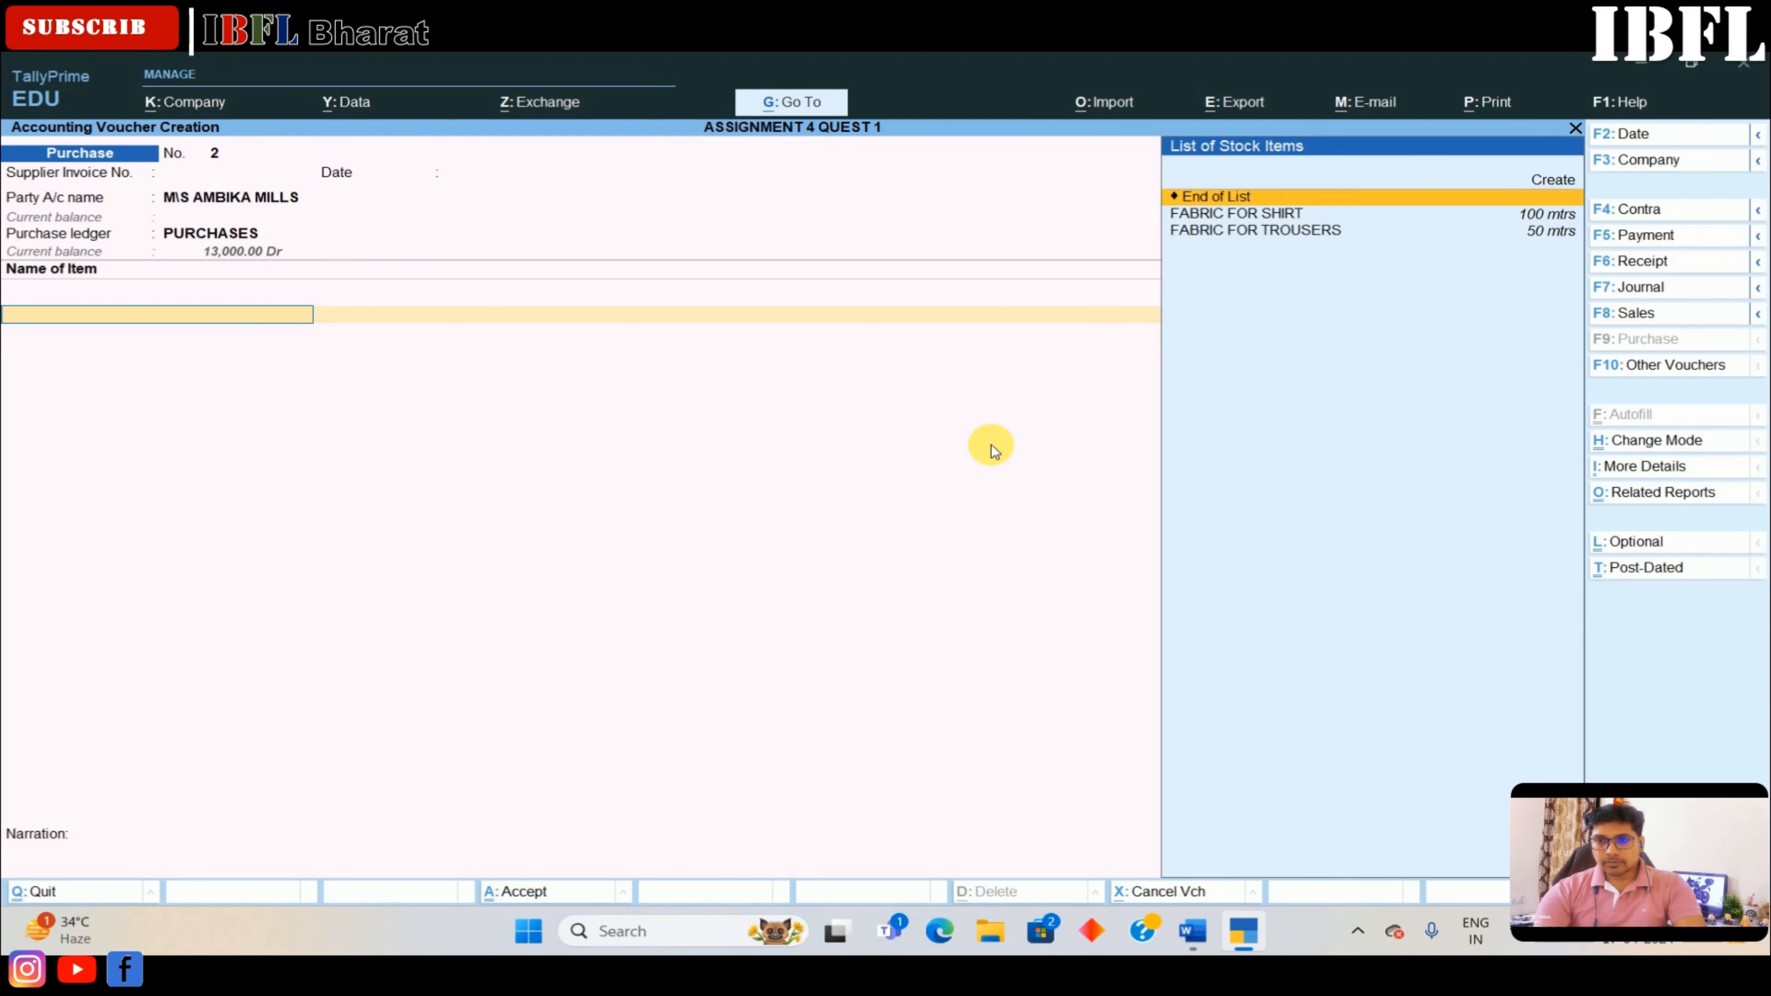
pyautogui.press('Down')
pyautogui.press('Down')
pyautogui.press('Return')
pyautogui.hotkey('alt', 'Tab')
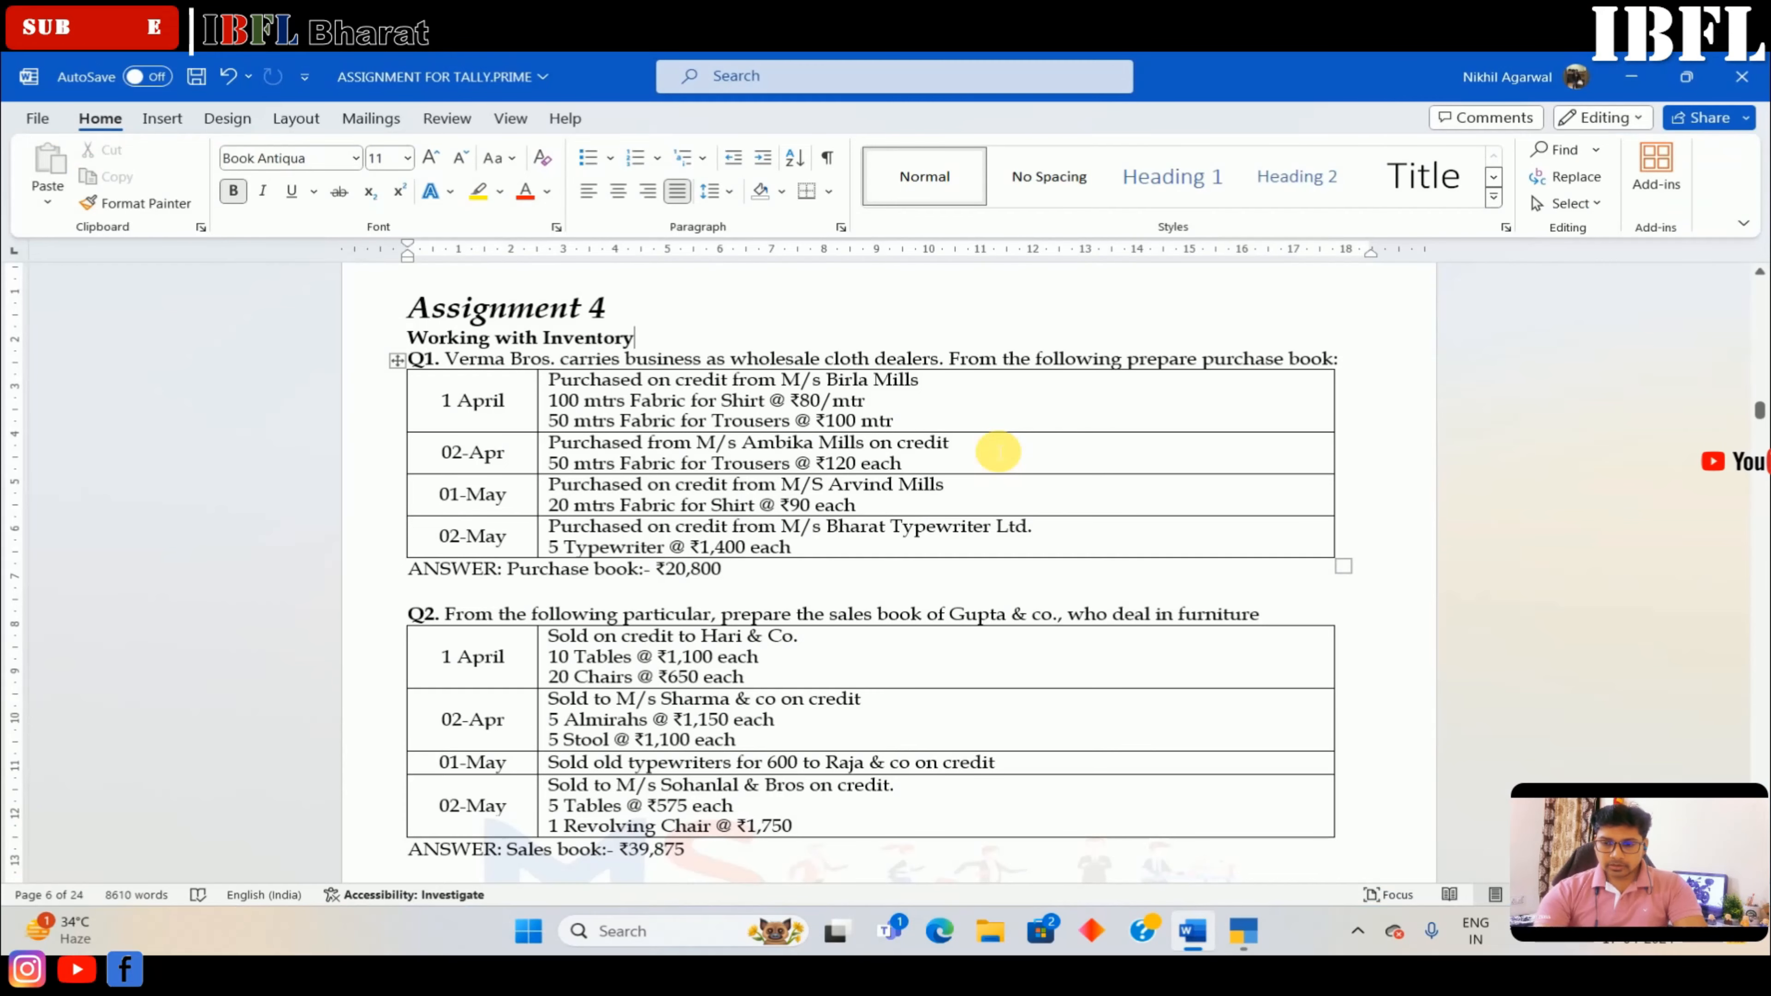
pyautogui.hotkey('alt', 'Tab')
pyautogui.write('50')
pyautogui.press('Return')
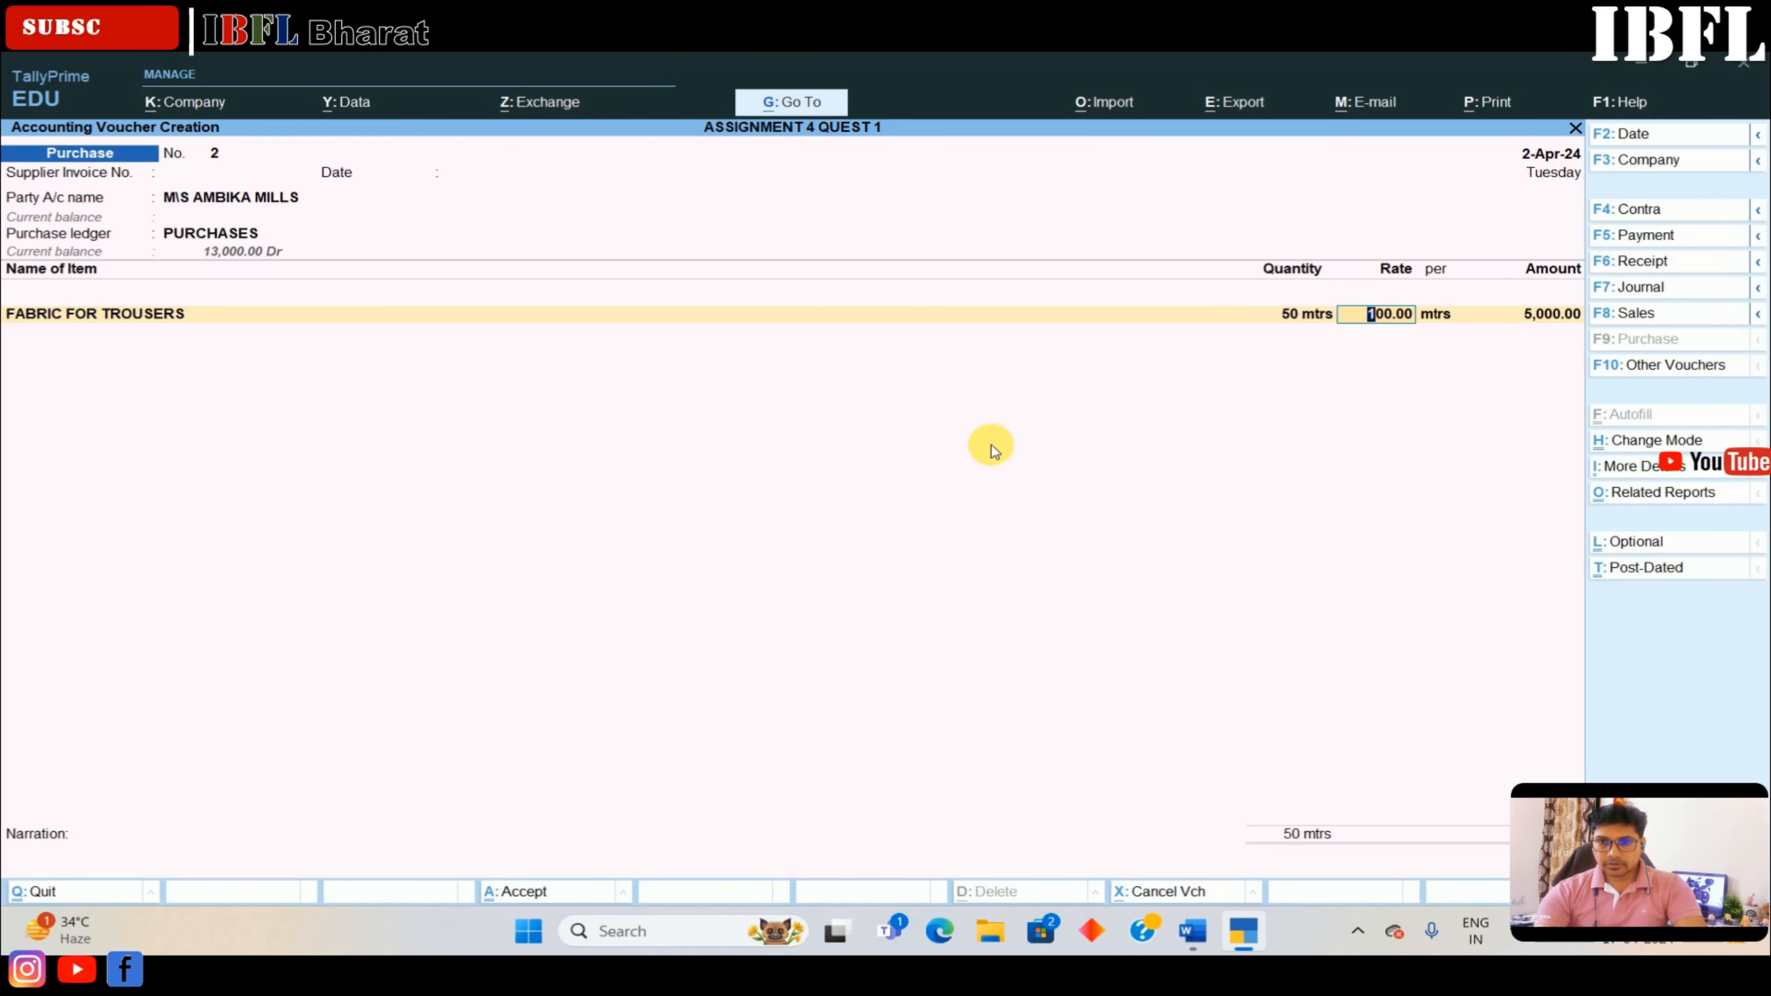
pyautogui.press('Return')
pyautogui.press('Return')
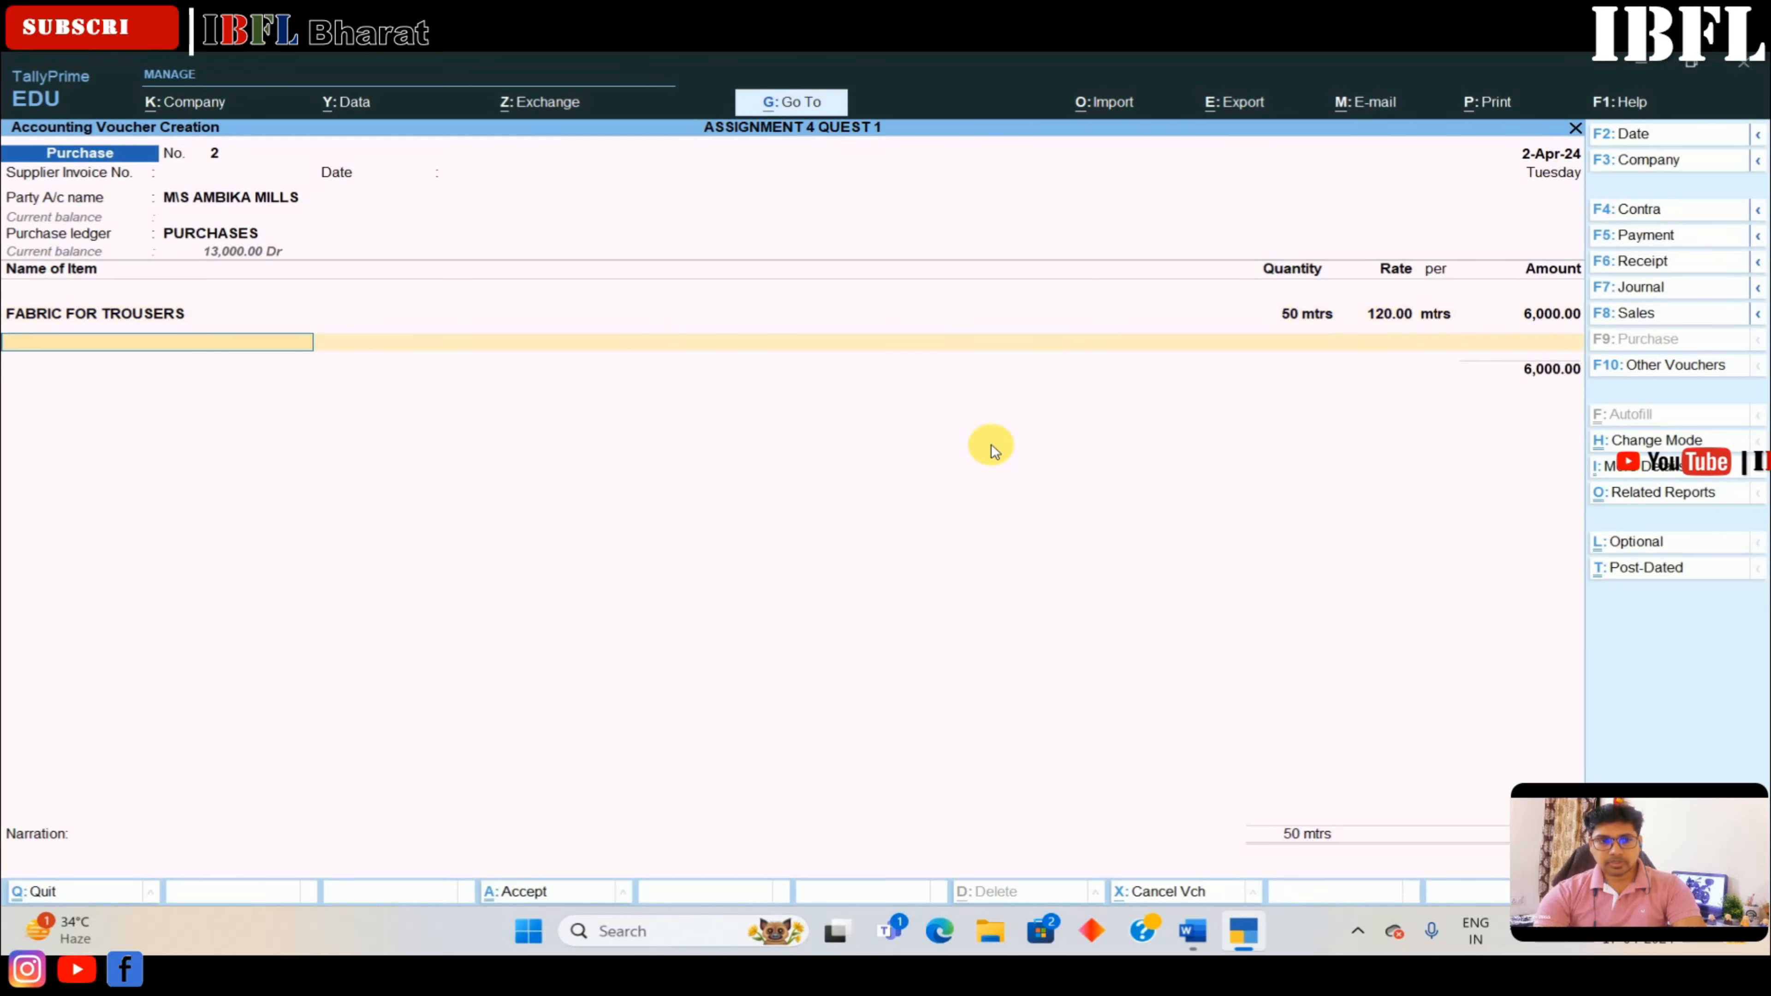
# End the item list, record the M\S AMBIKA MILLS bill as New Ref, and save the purchase voucher without a narration
pyautogui.press('Return')
pyautogui.press('Return')
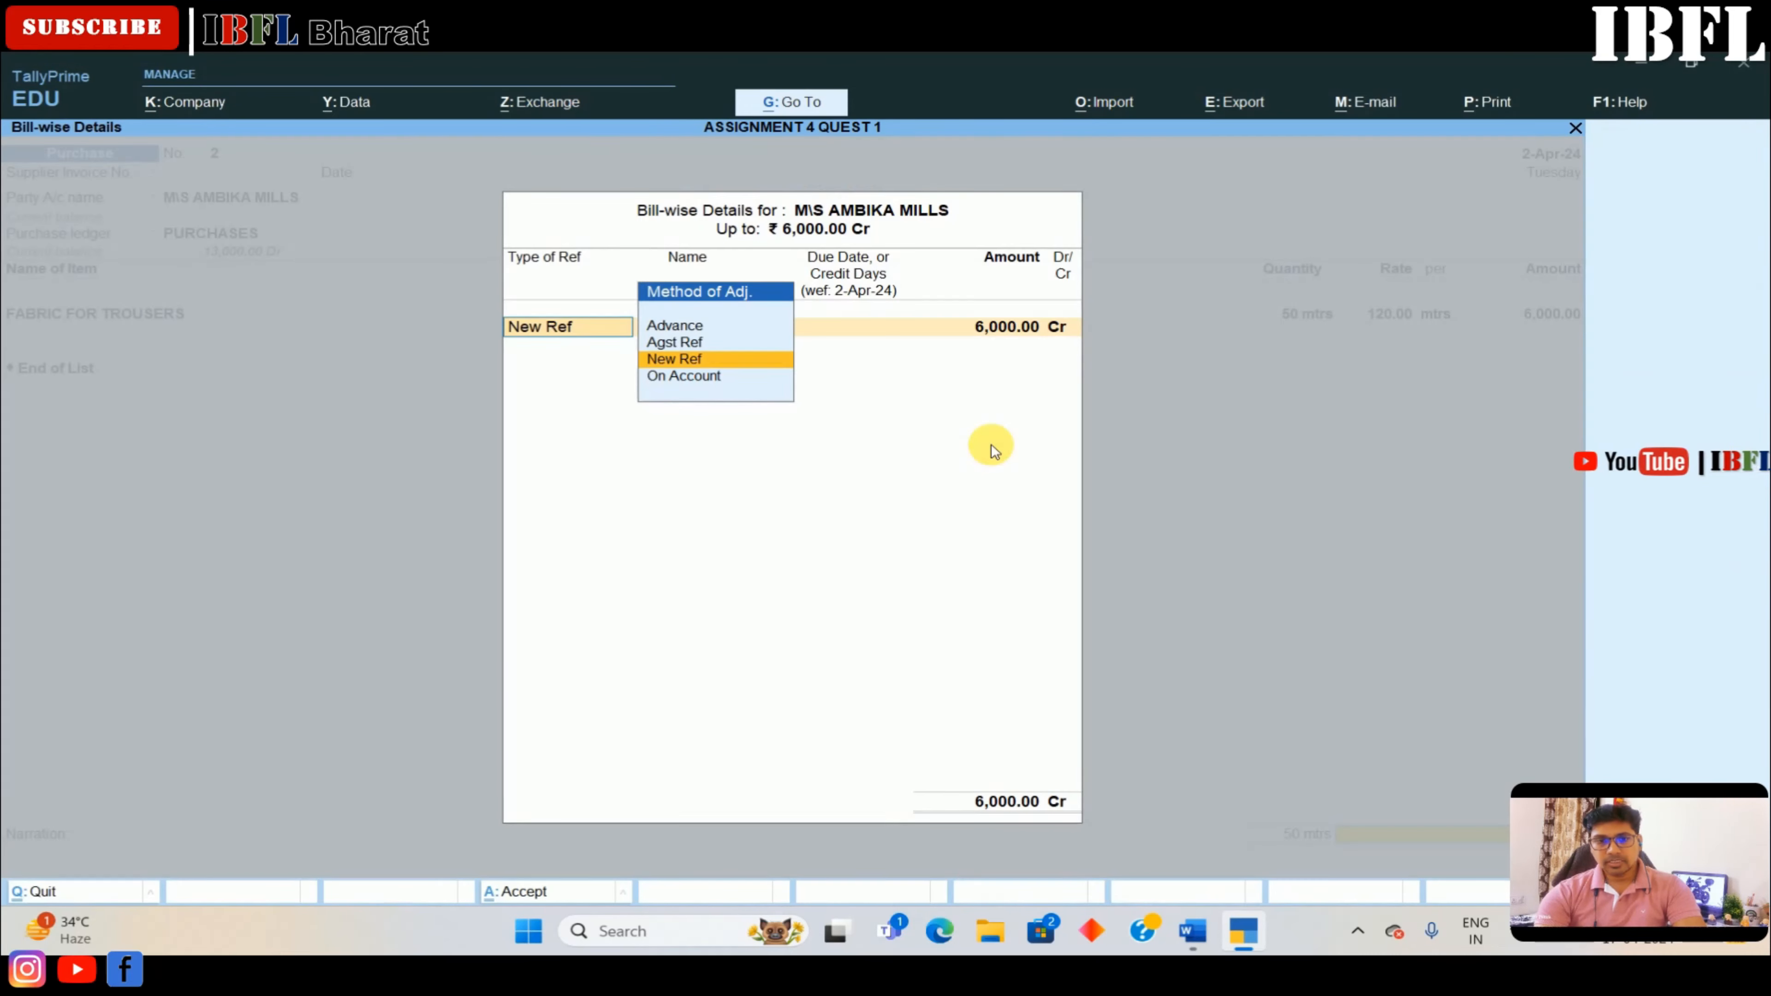
pyautogui.press('Return')
pyautogui.press('Return')
pyautogui.press('Return')
pyautogui.press('Return')
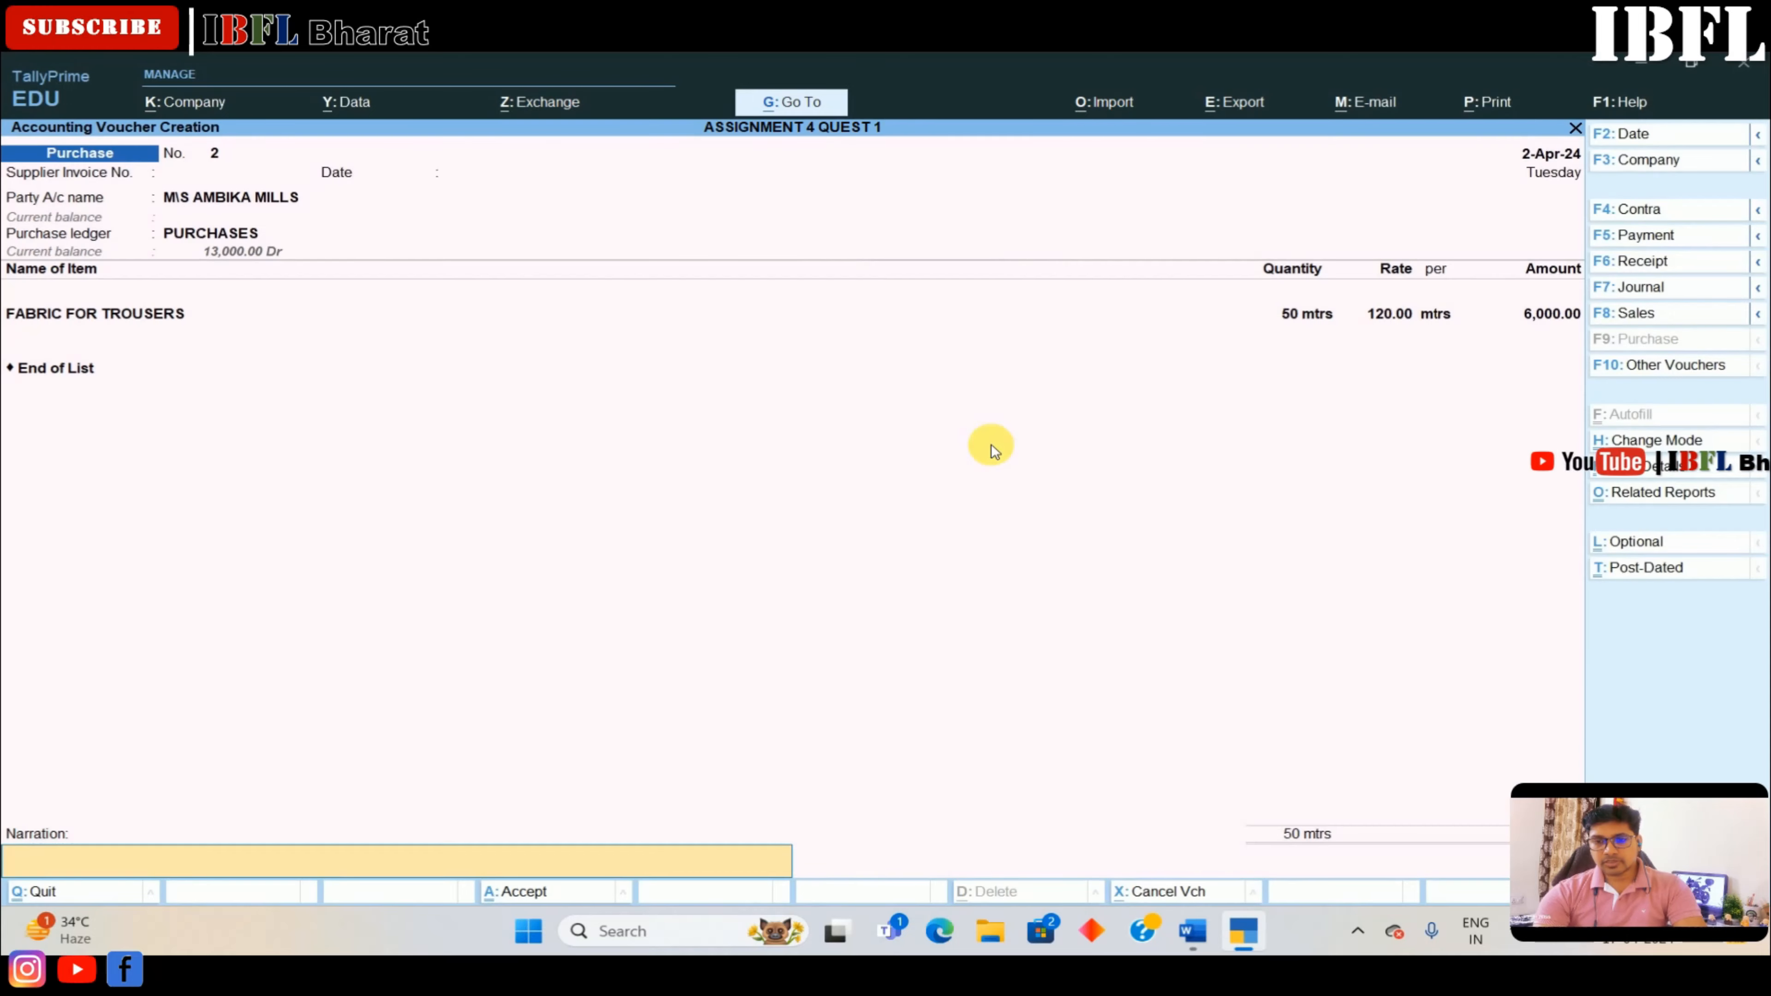
pyautogui.press('Return')
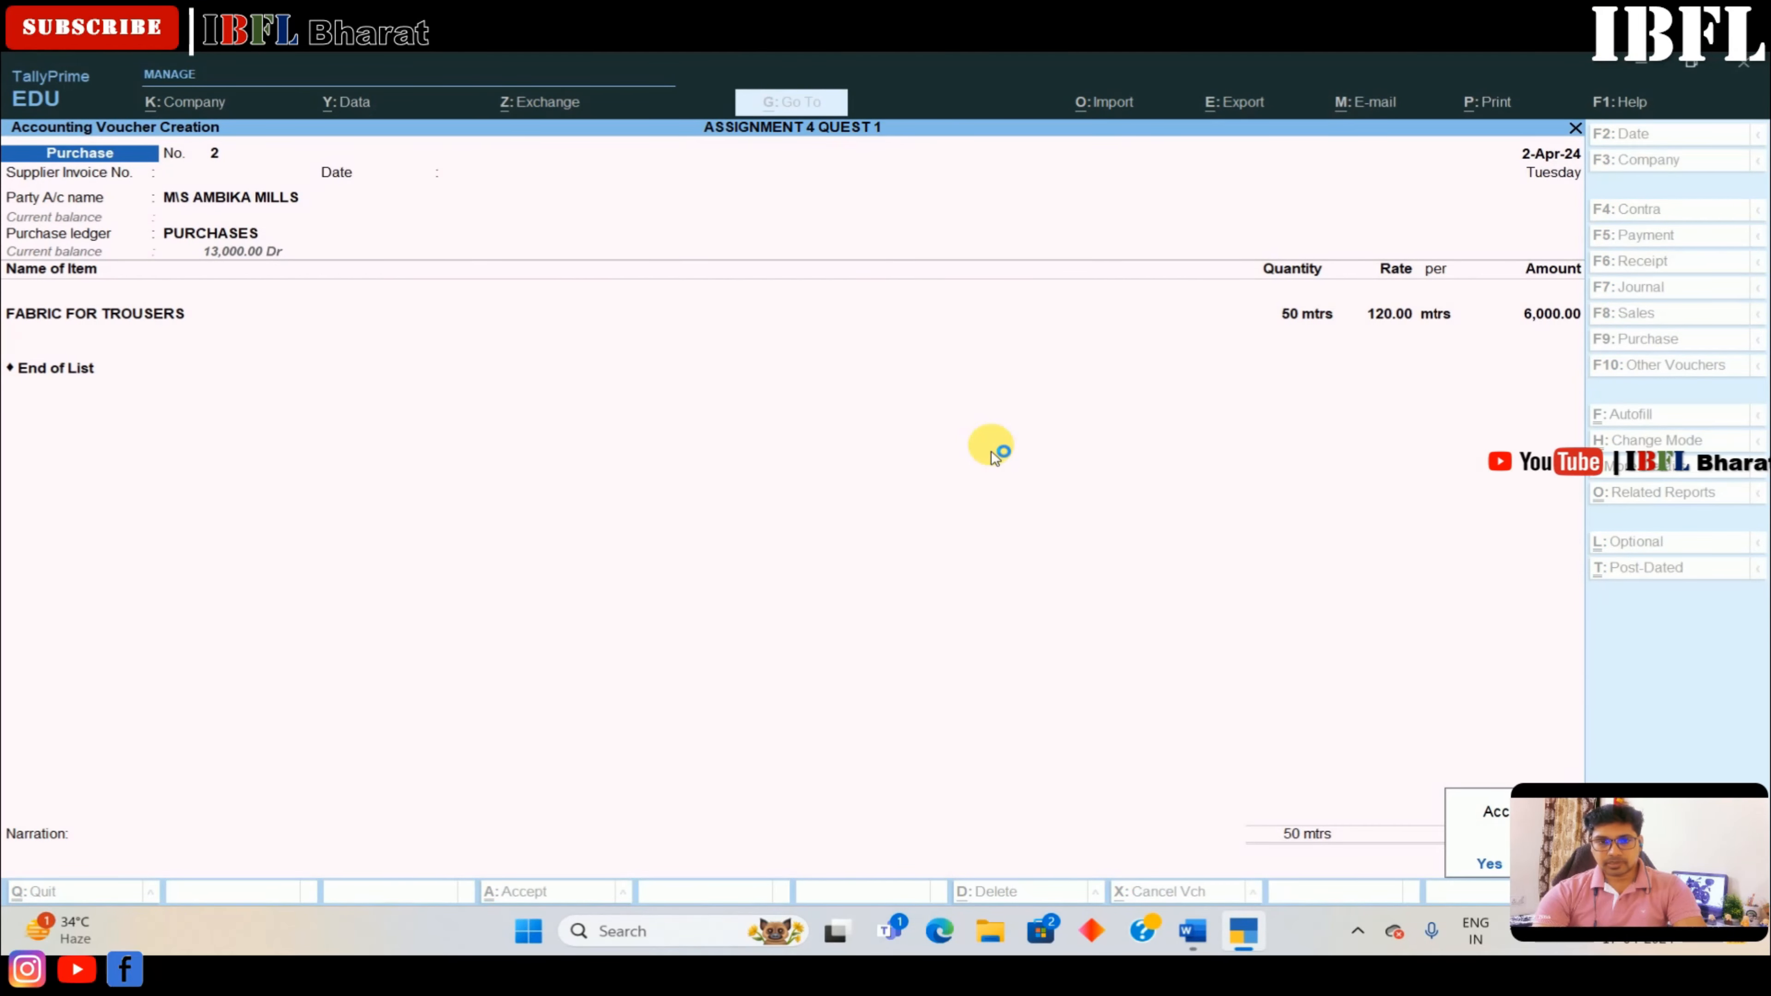
pyautogui.press('Return')
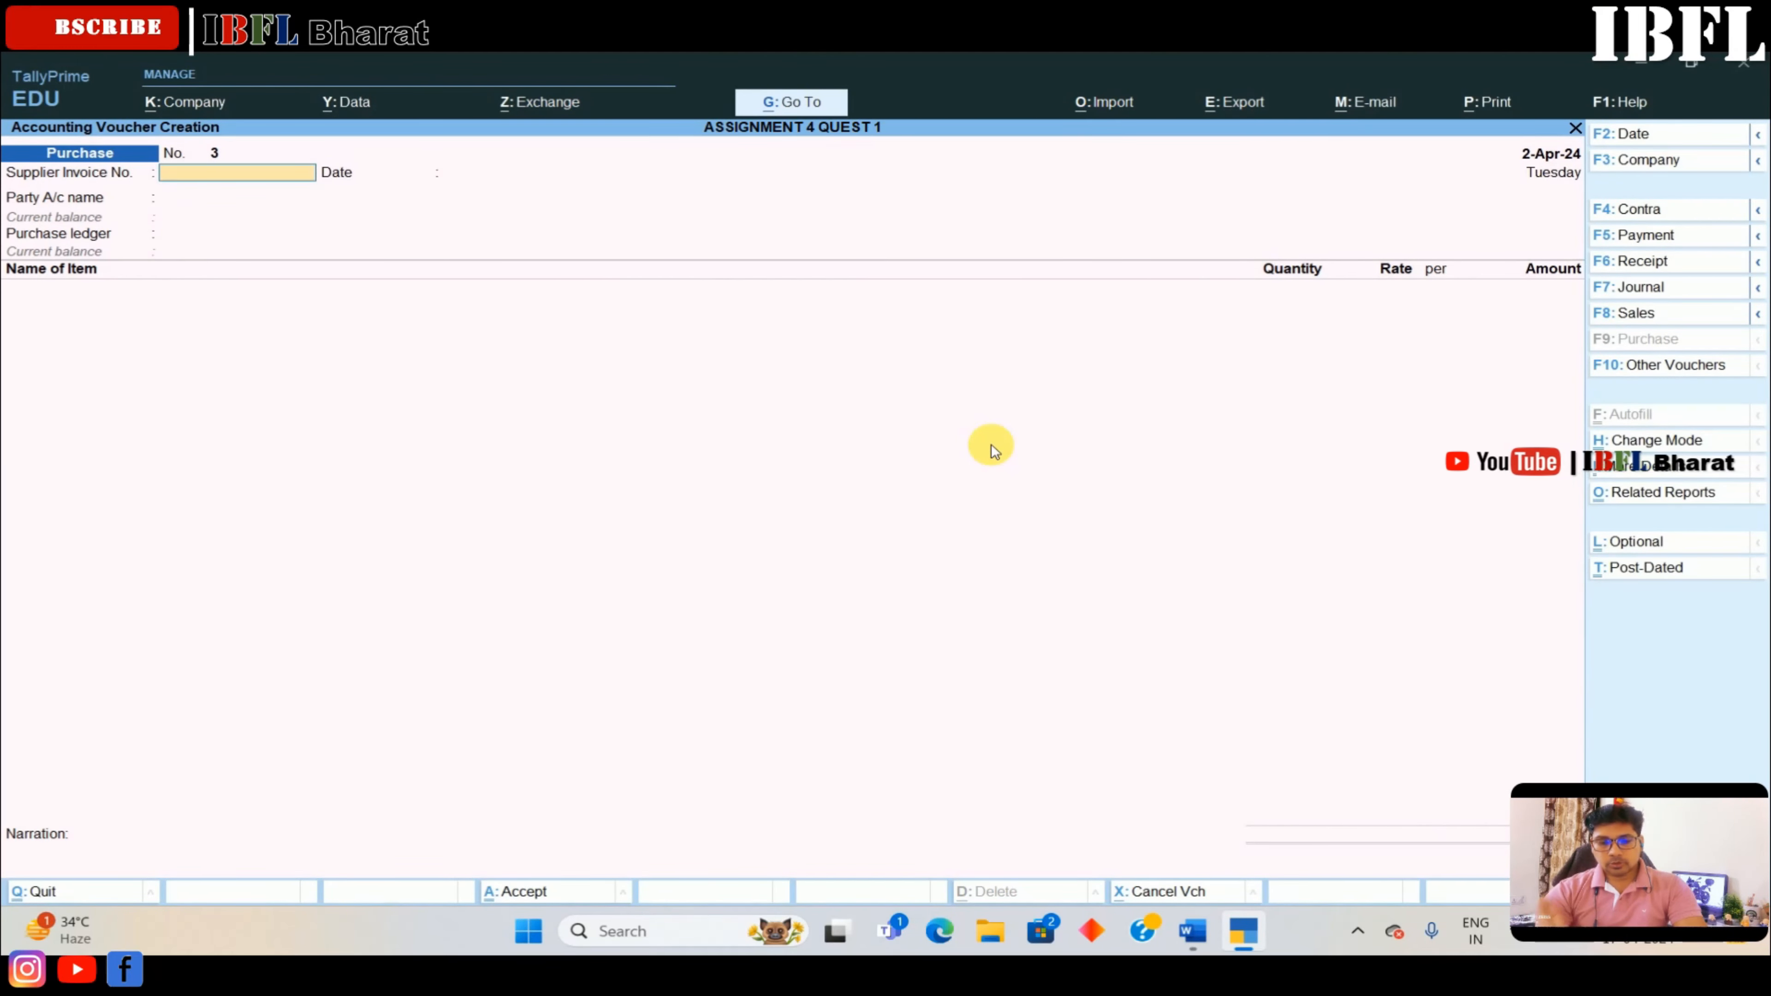
# Start a new party ledger for purchase voucher 3, beginning its name with M\S
pyautogui.press('Return')
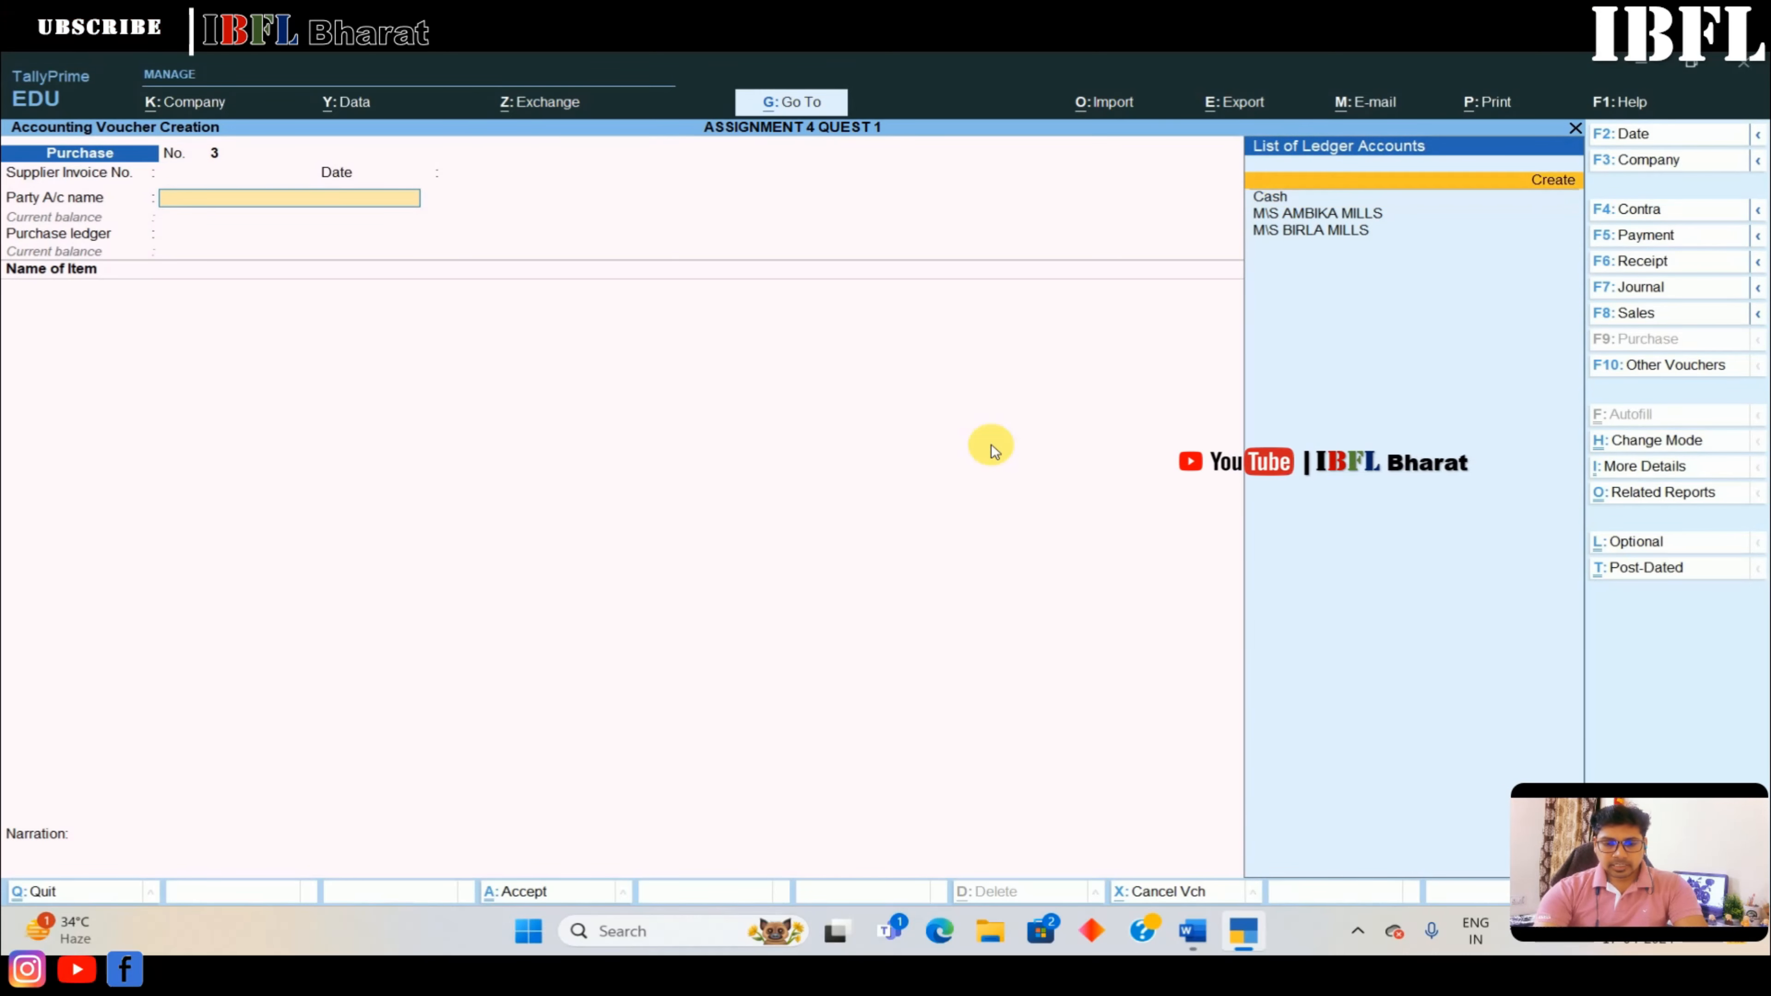
pyautogui.hotkey('alt', 'c')
pyautogui.write('M\\S')
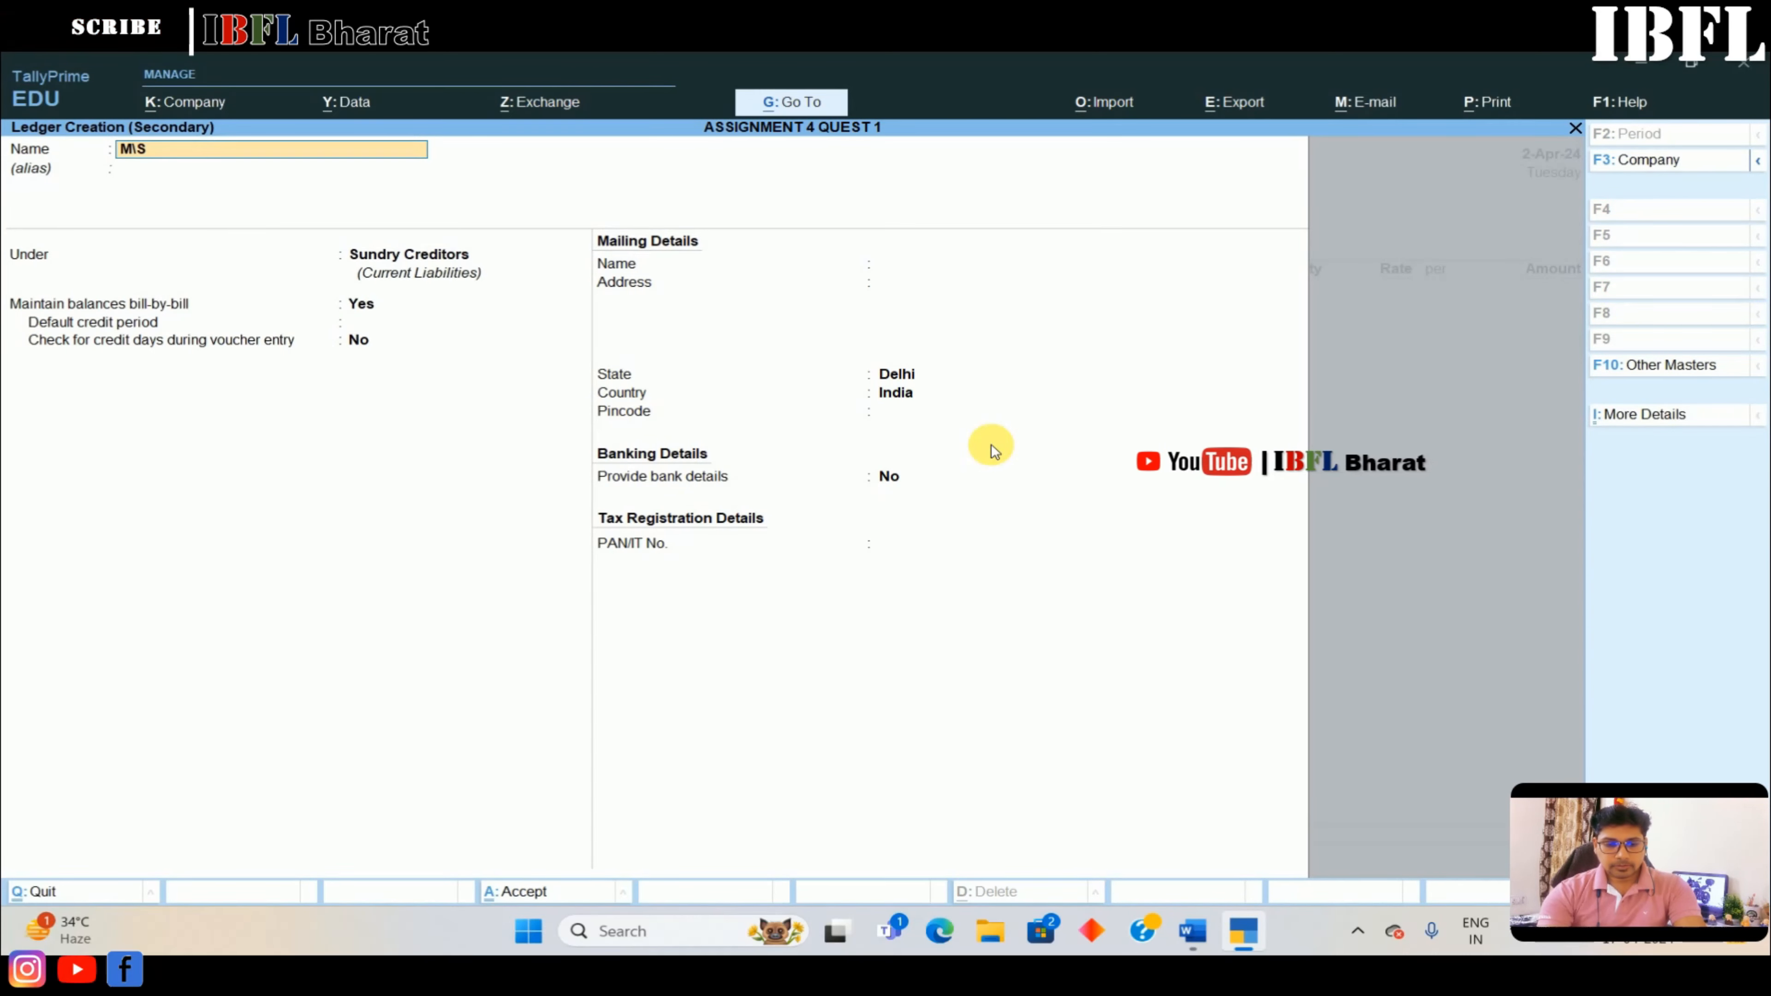
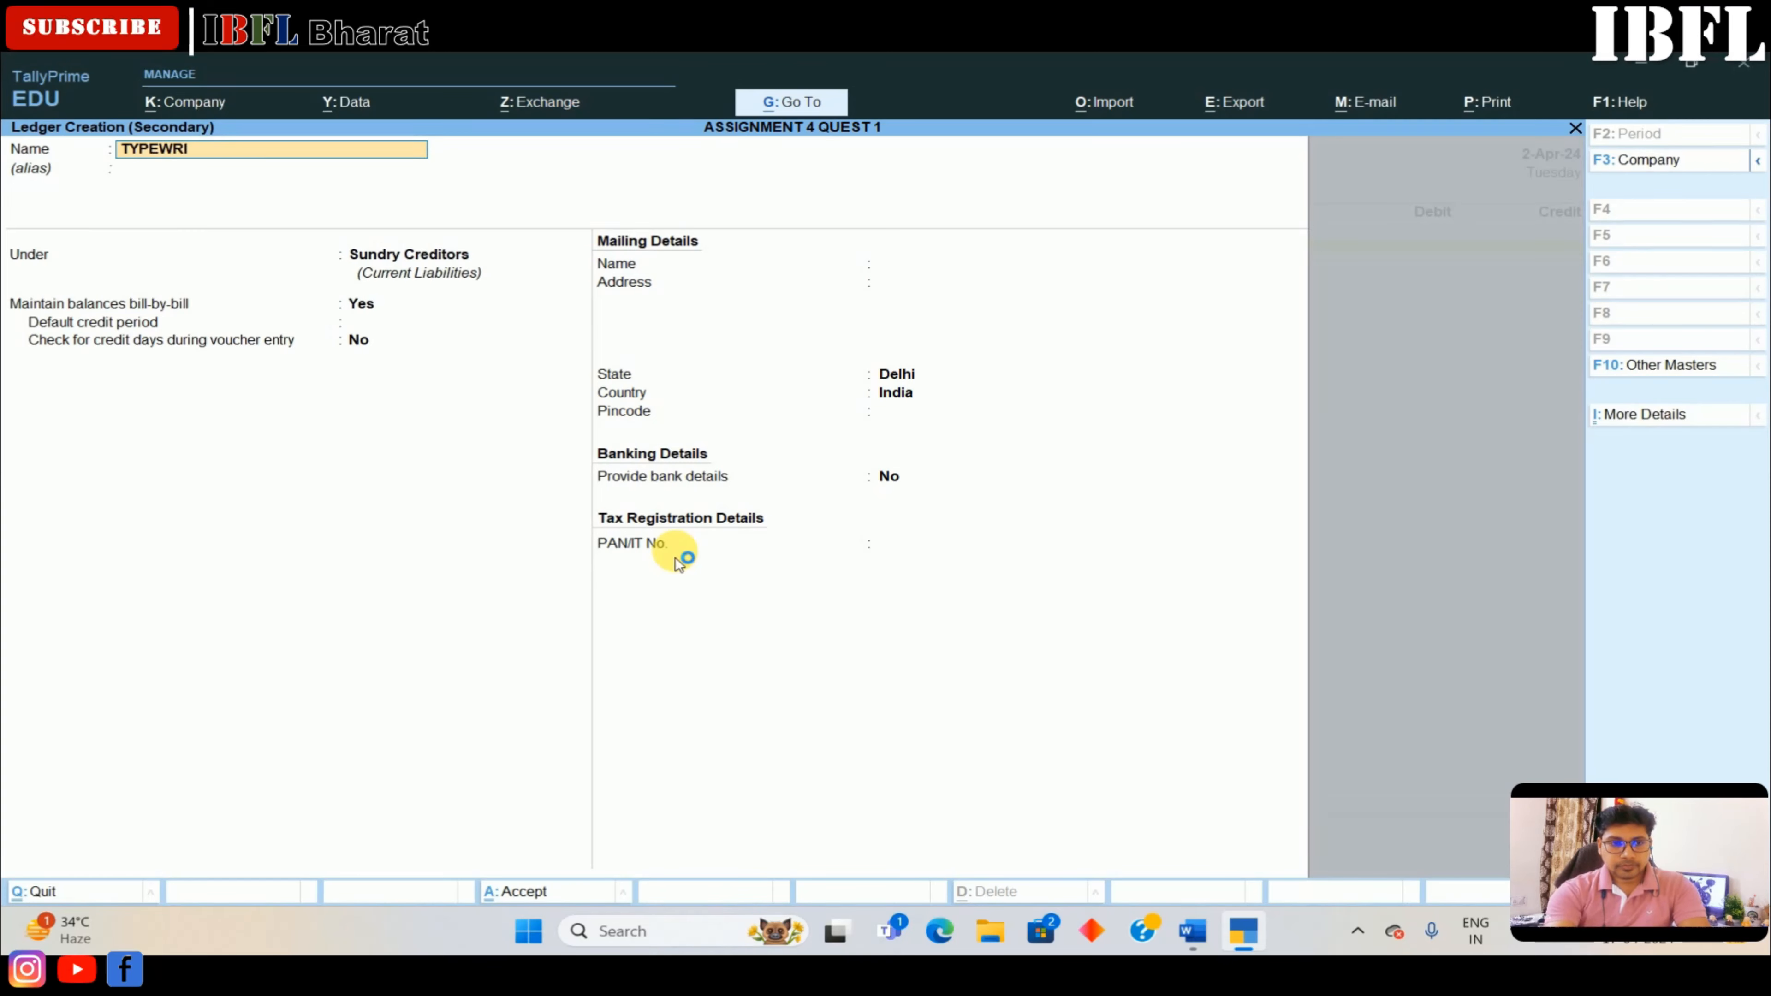
# Create the ledger TYPEWRITER under Fixed Assets for the voucher's debit line, leaving its mailing details at their defaults
pyautogui.press('Return')
pyautogui.press('Return')
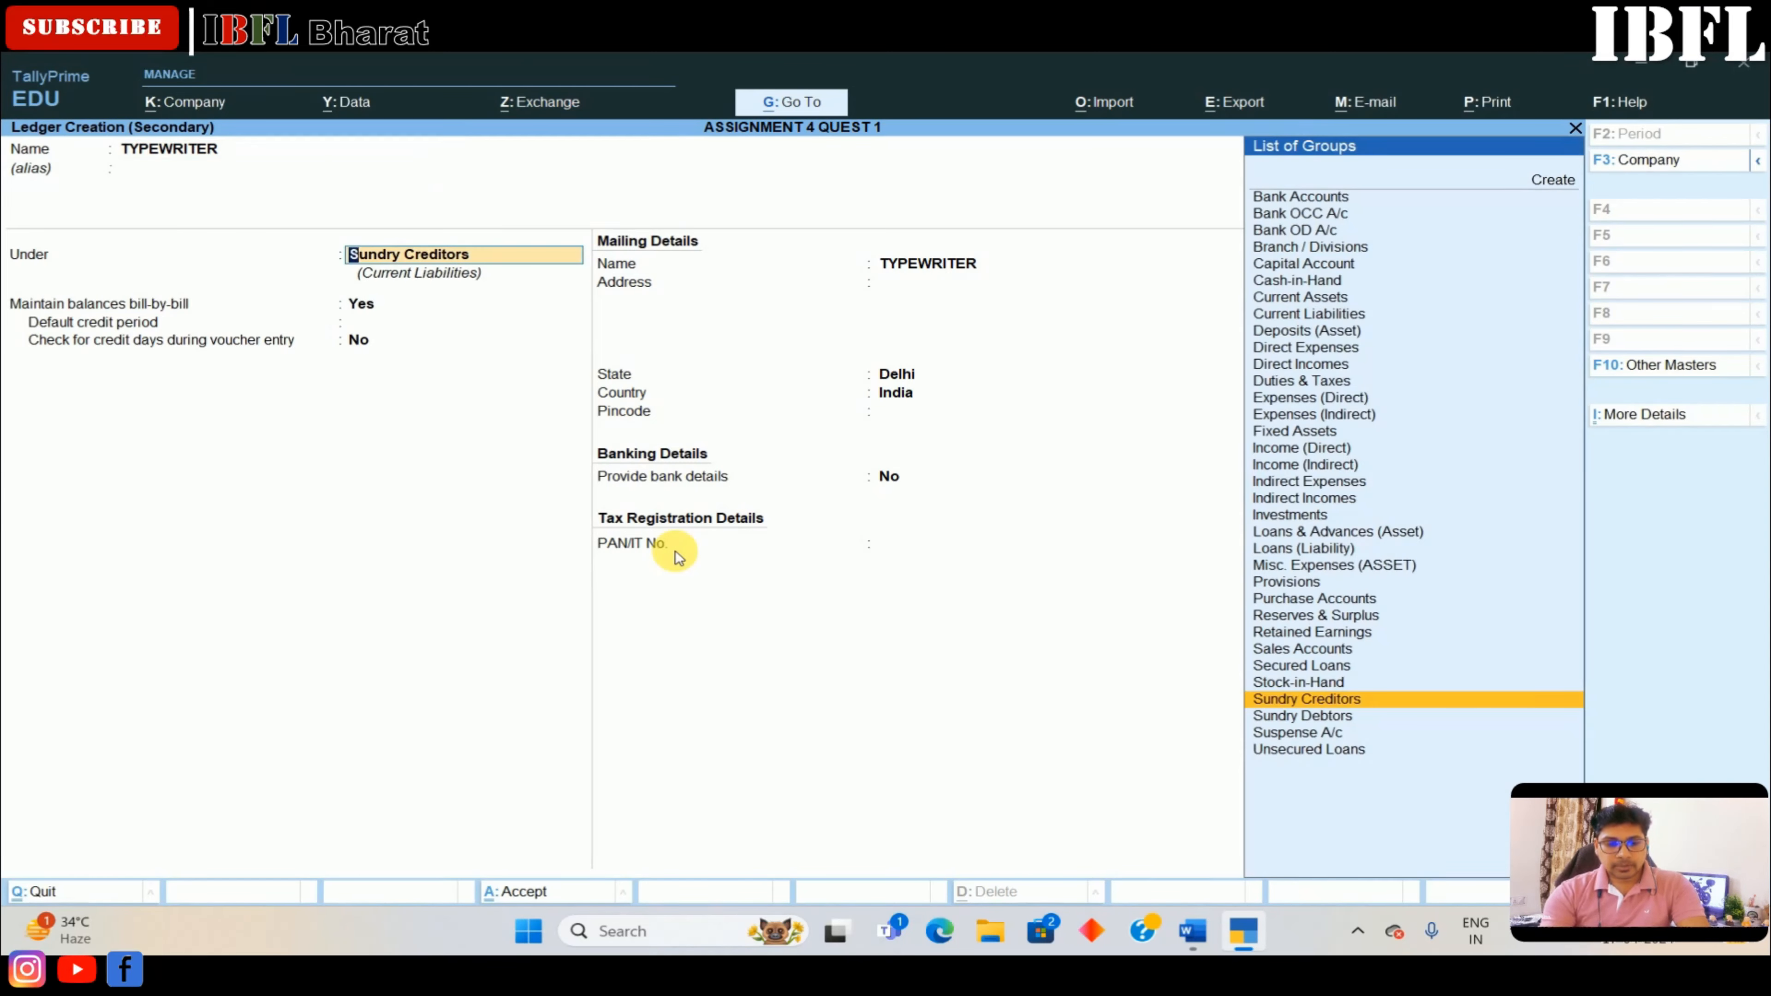
pyautogui.write('F')
pyautogui.press('Return')
pyautogui.press('Return')
pyautogui.press('Return')
pyautogui.press('Return')
pyautogui.press('Return')
pyautogui.press('Return')
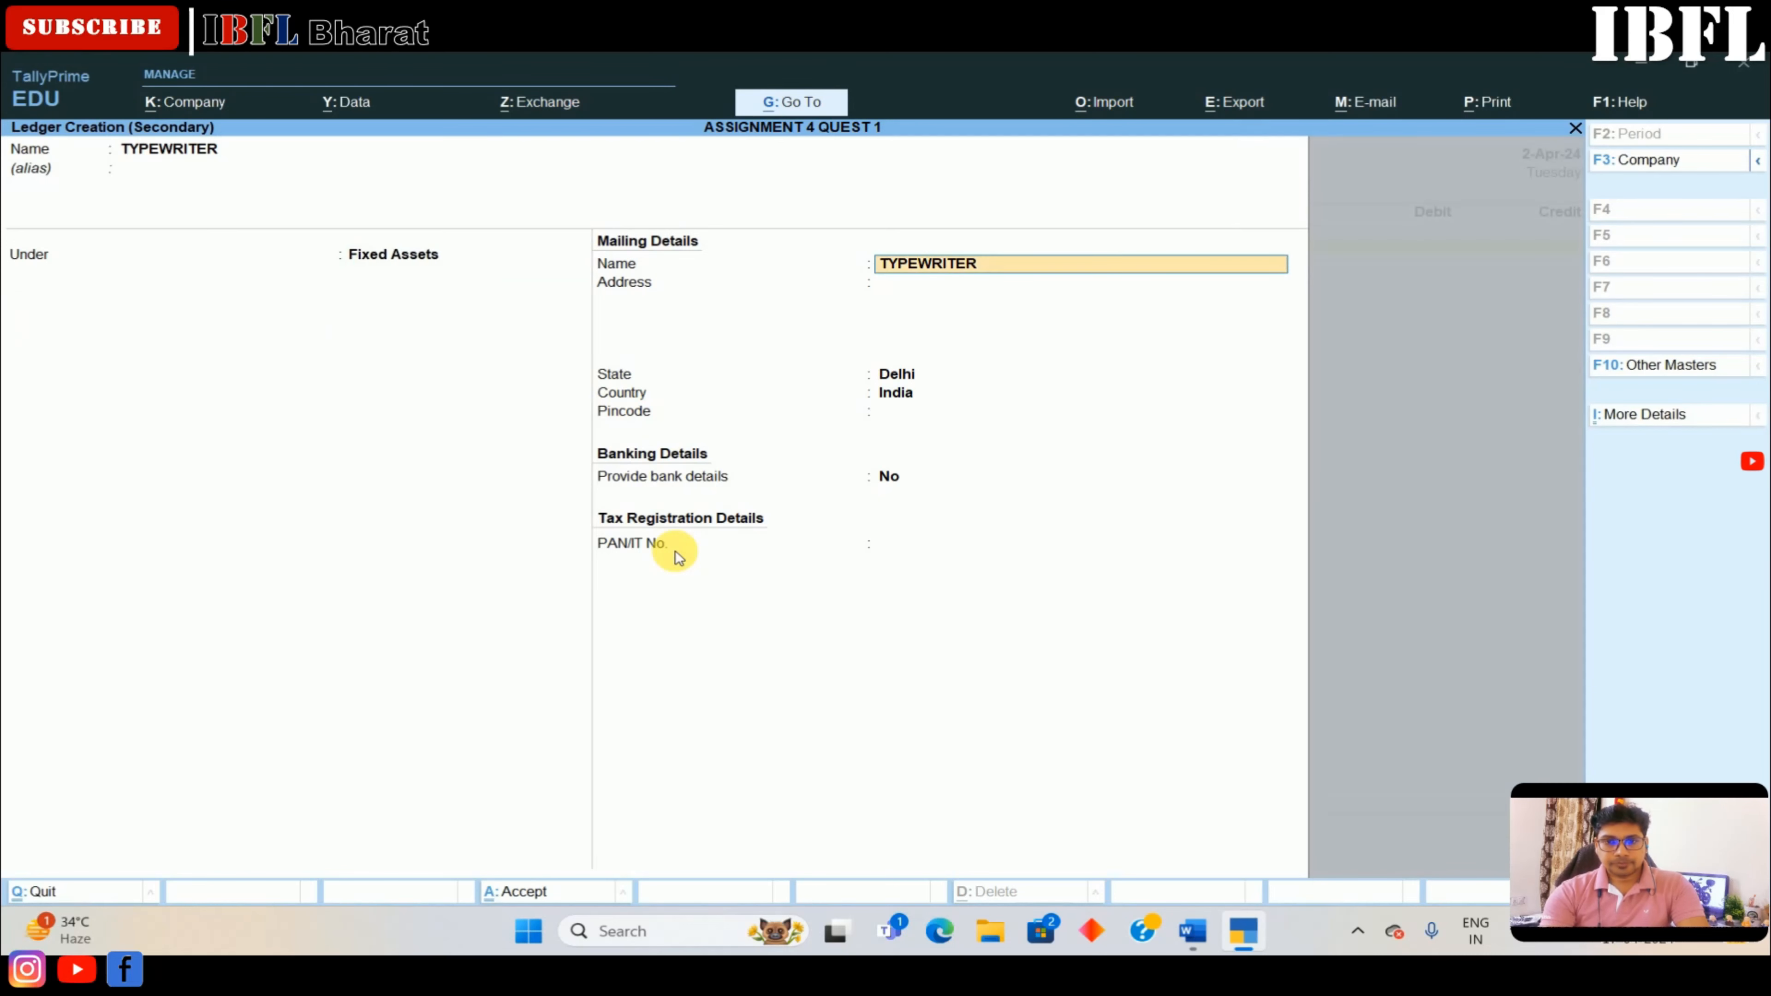
pyautogui.press('Return')
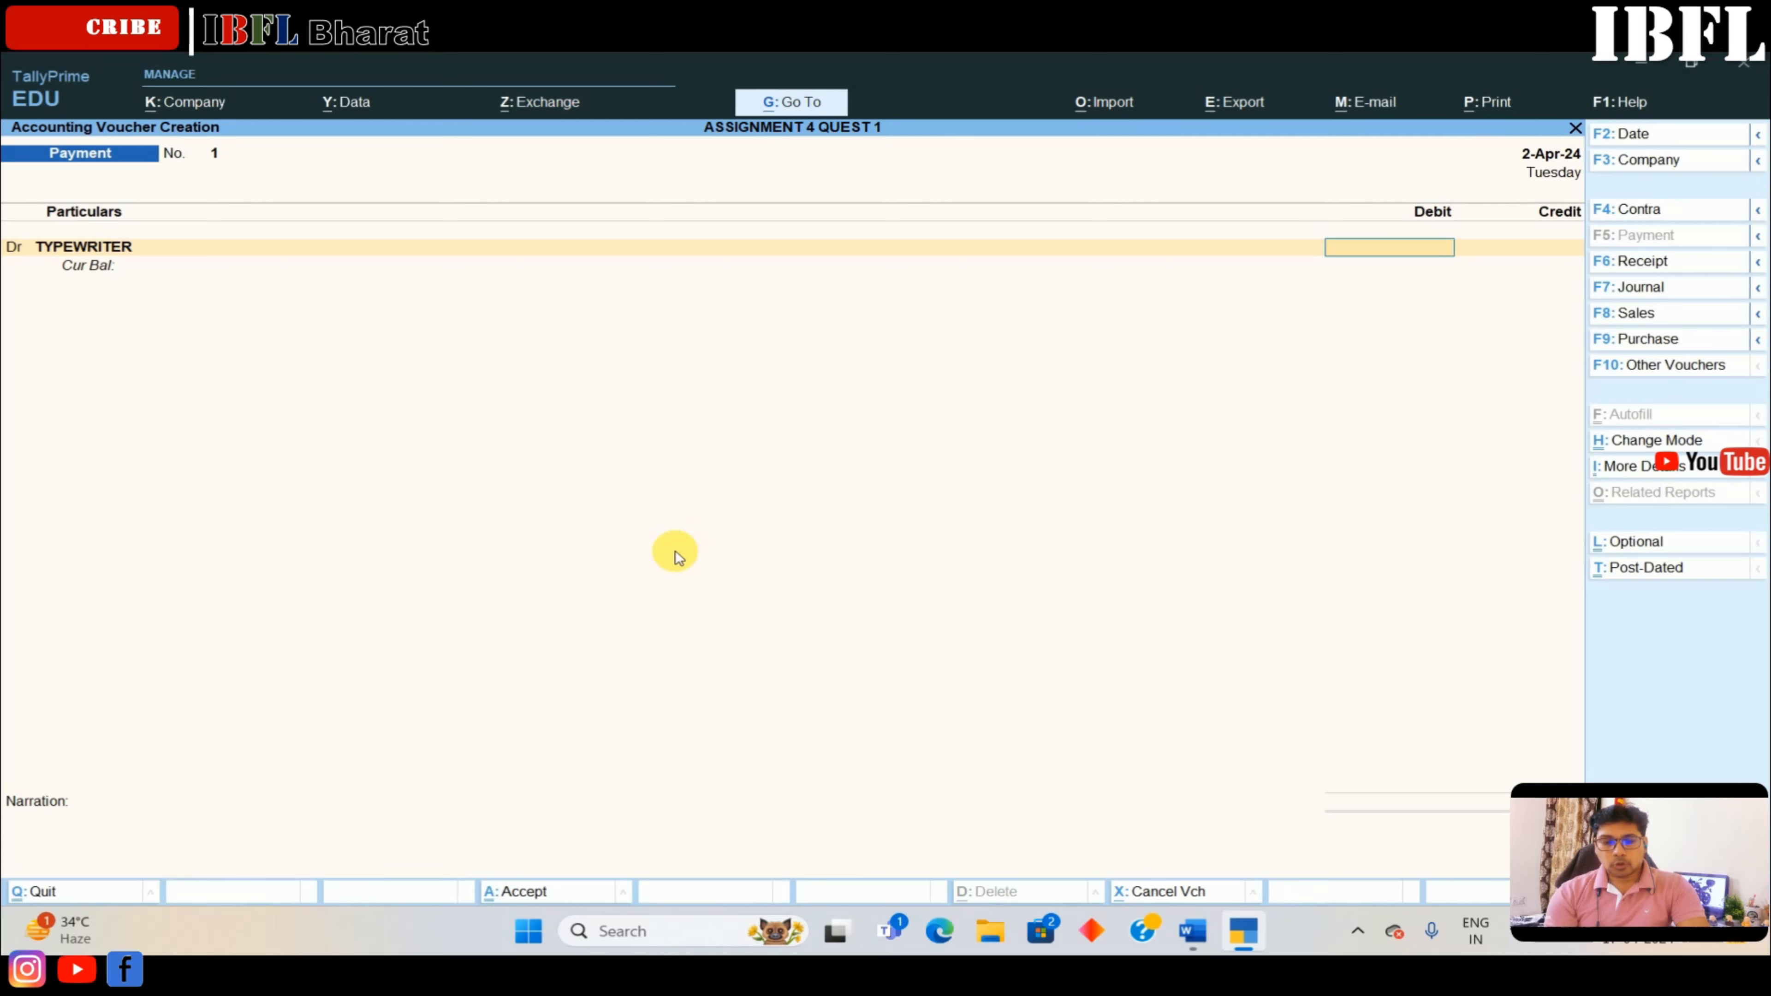
# Check the typewriter purchase in the Word assignment, calculate 1400*5, and debit TYPEWRITER with 7,000
pyautogui.hotkey('alt', 'c')
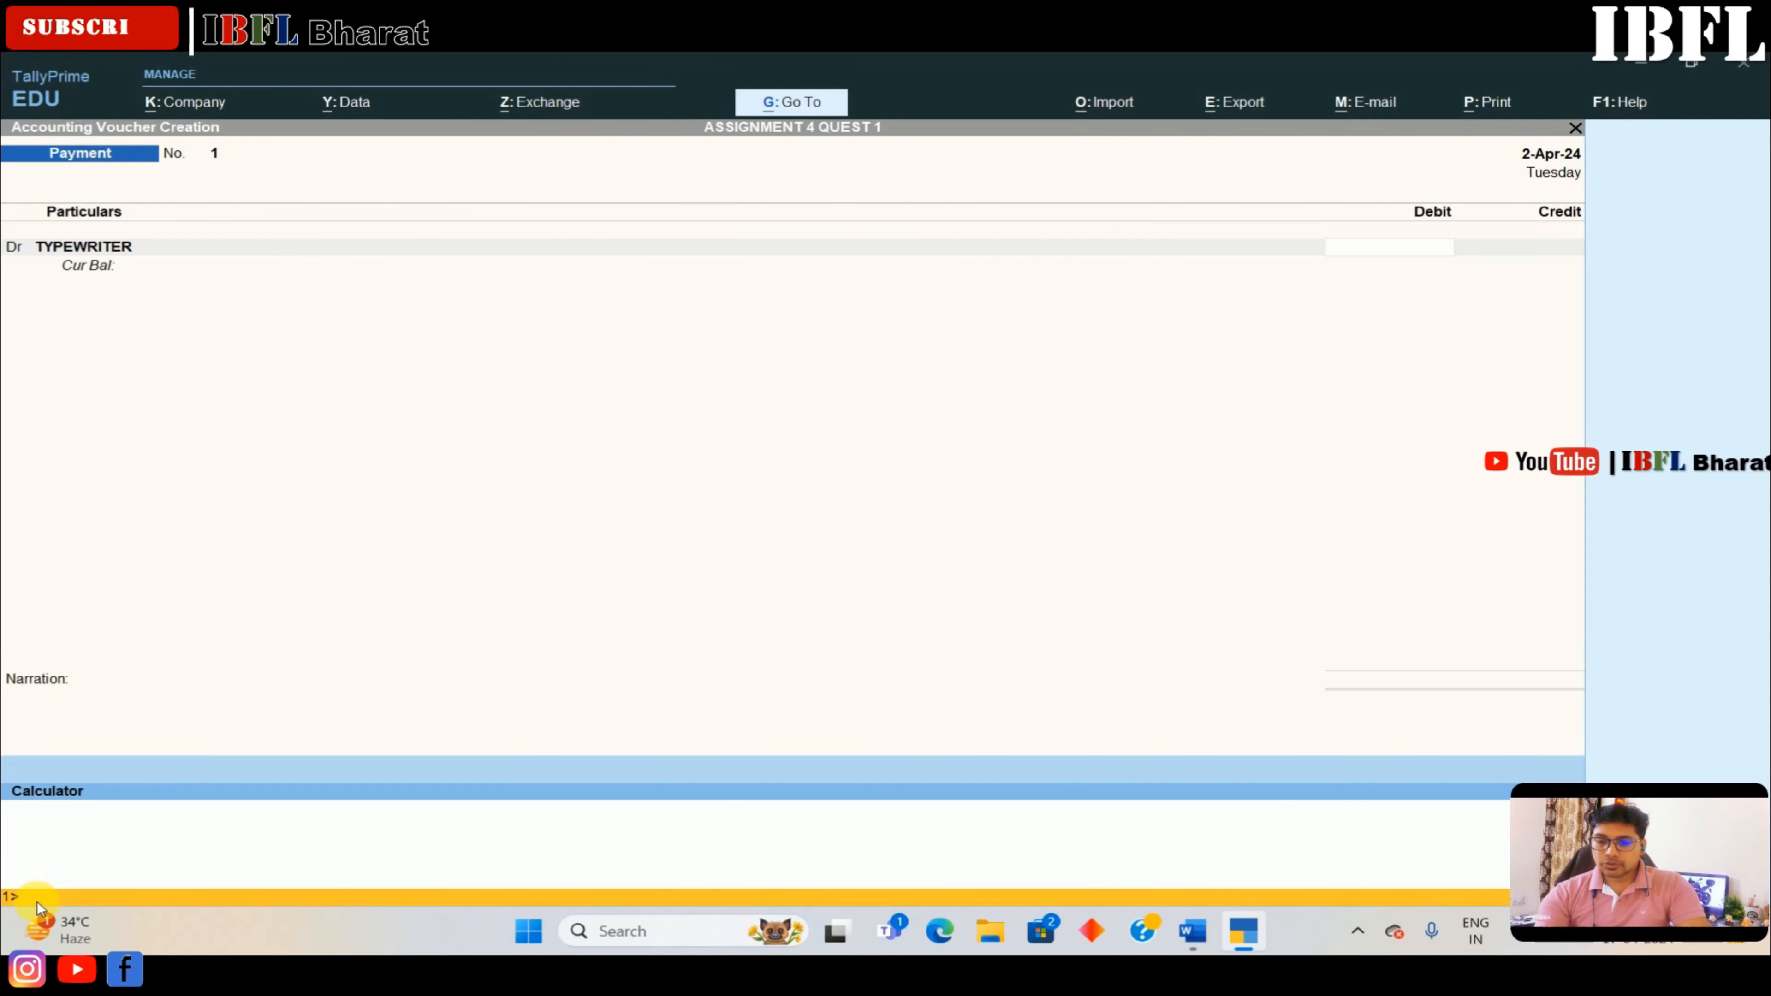
pyautogui.hotkey('alt', 'Tab')
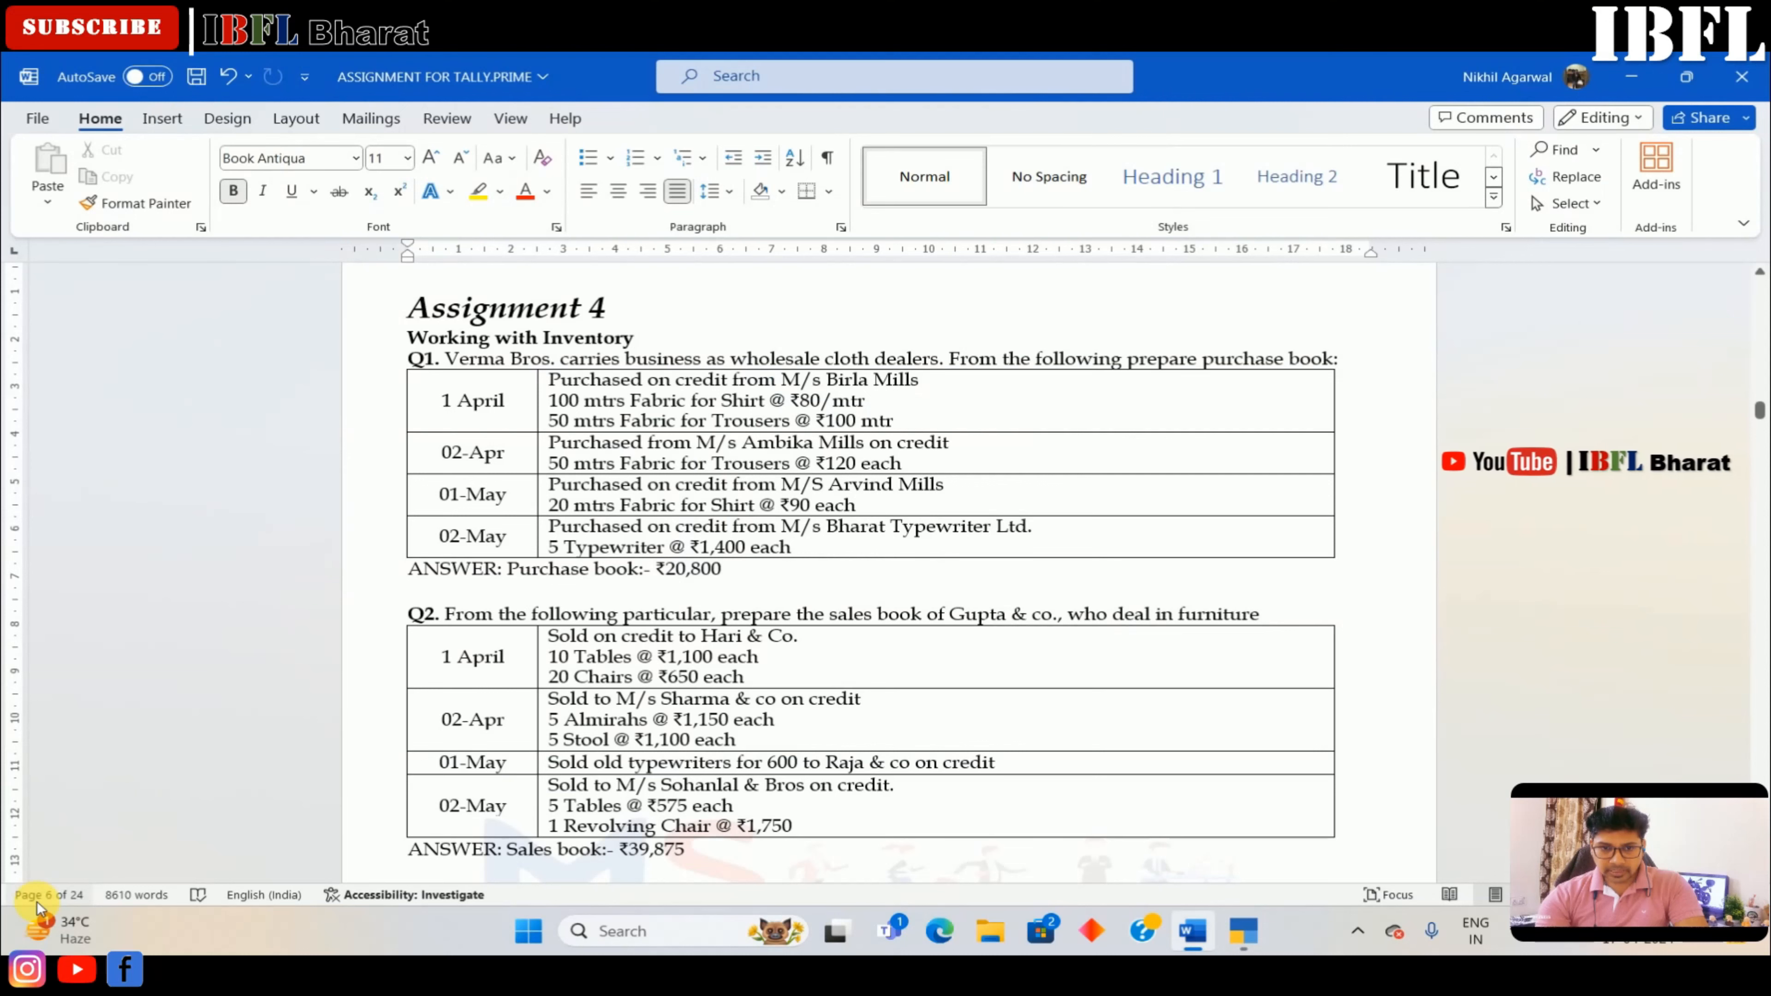
pyautogui.hotkey('alt', 'Tab')
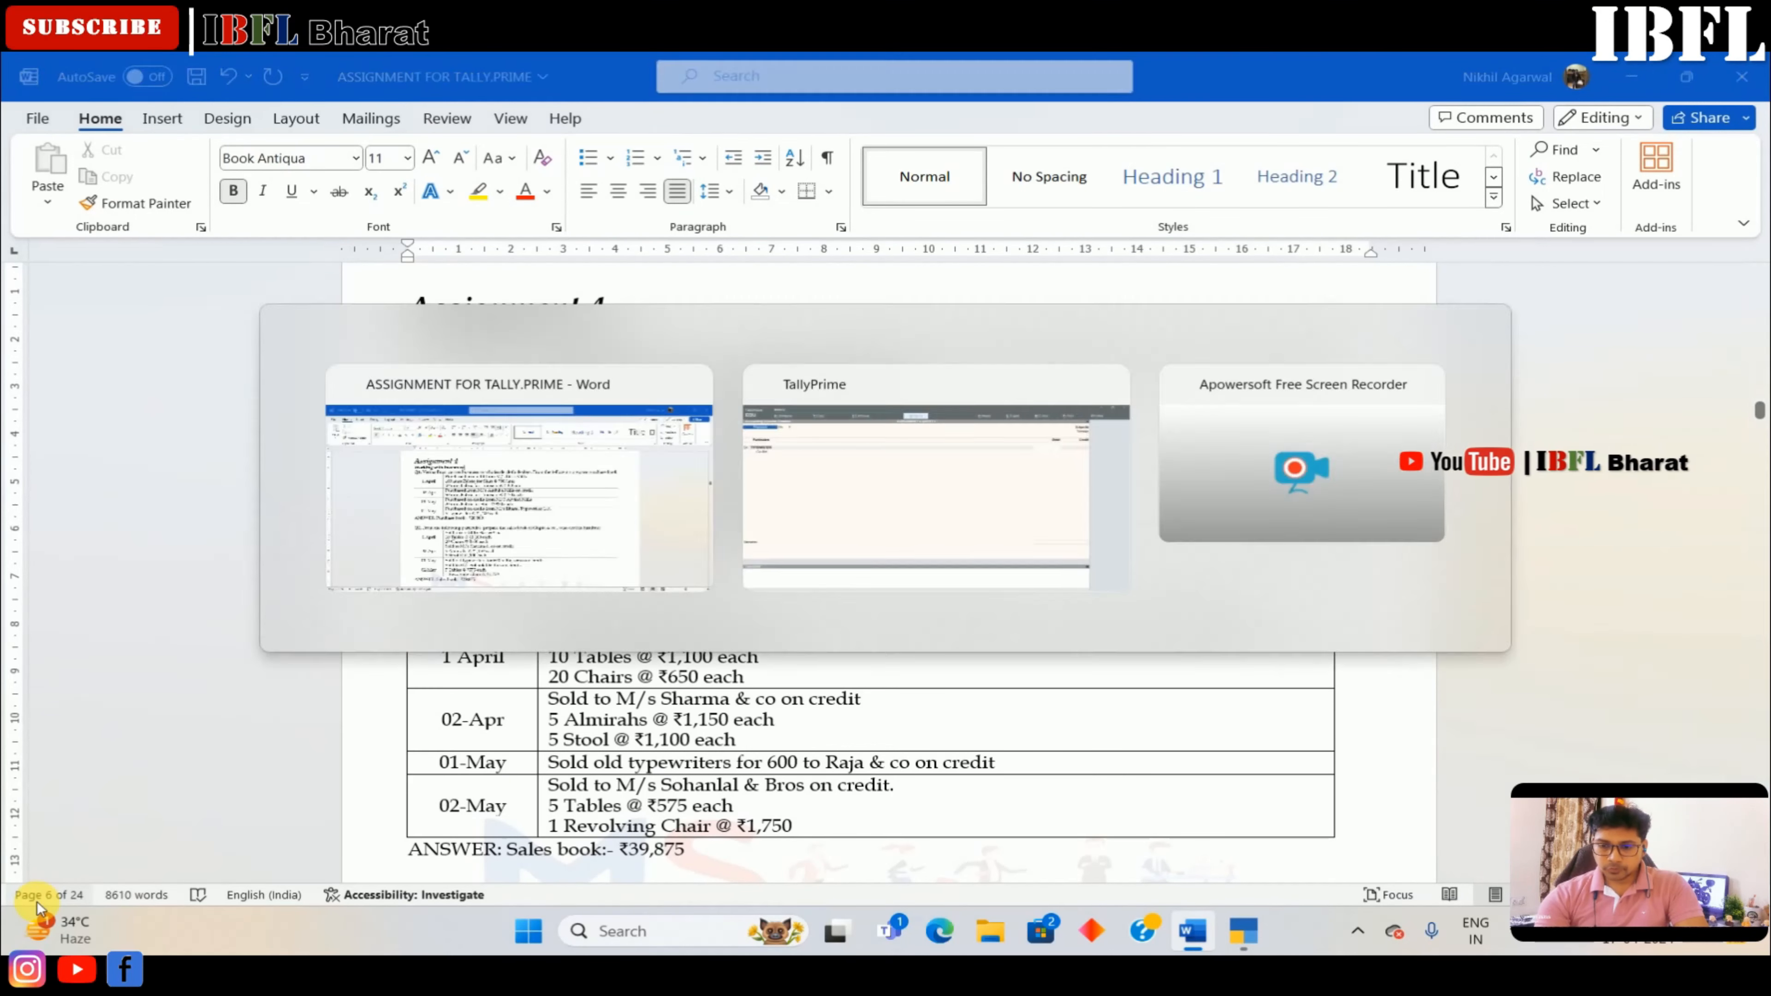
pyautogui.write('*5')
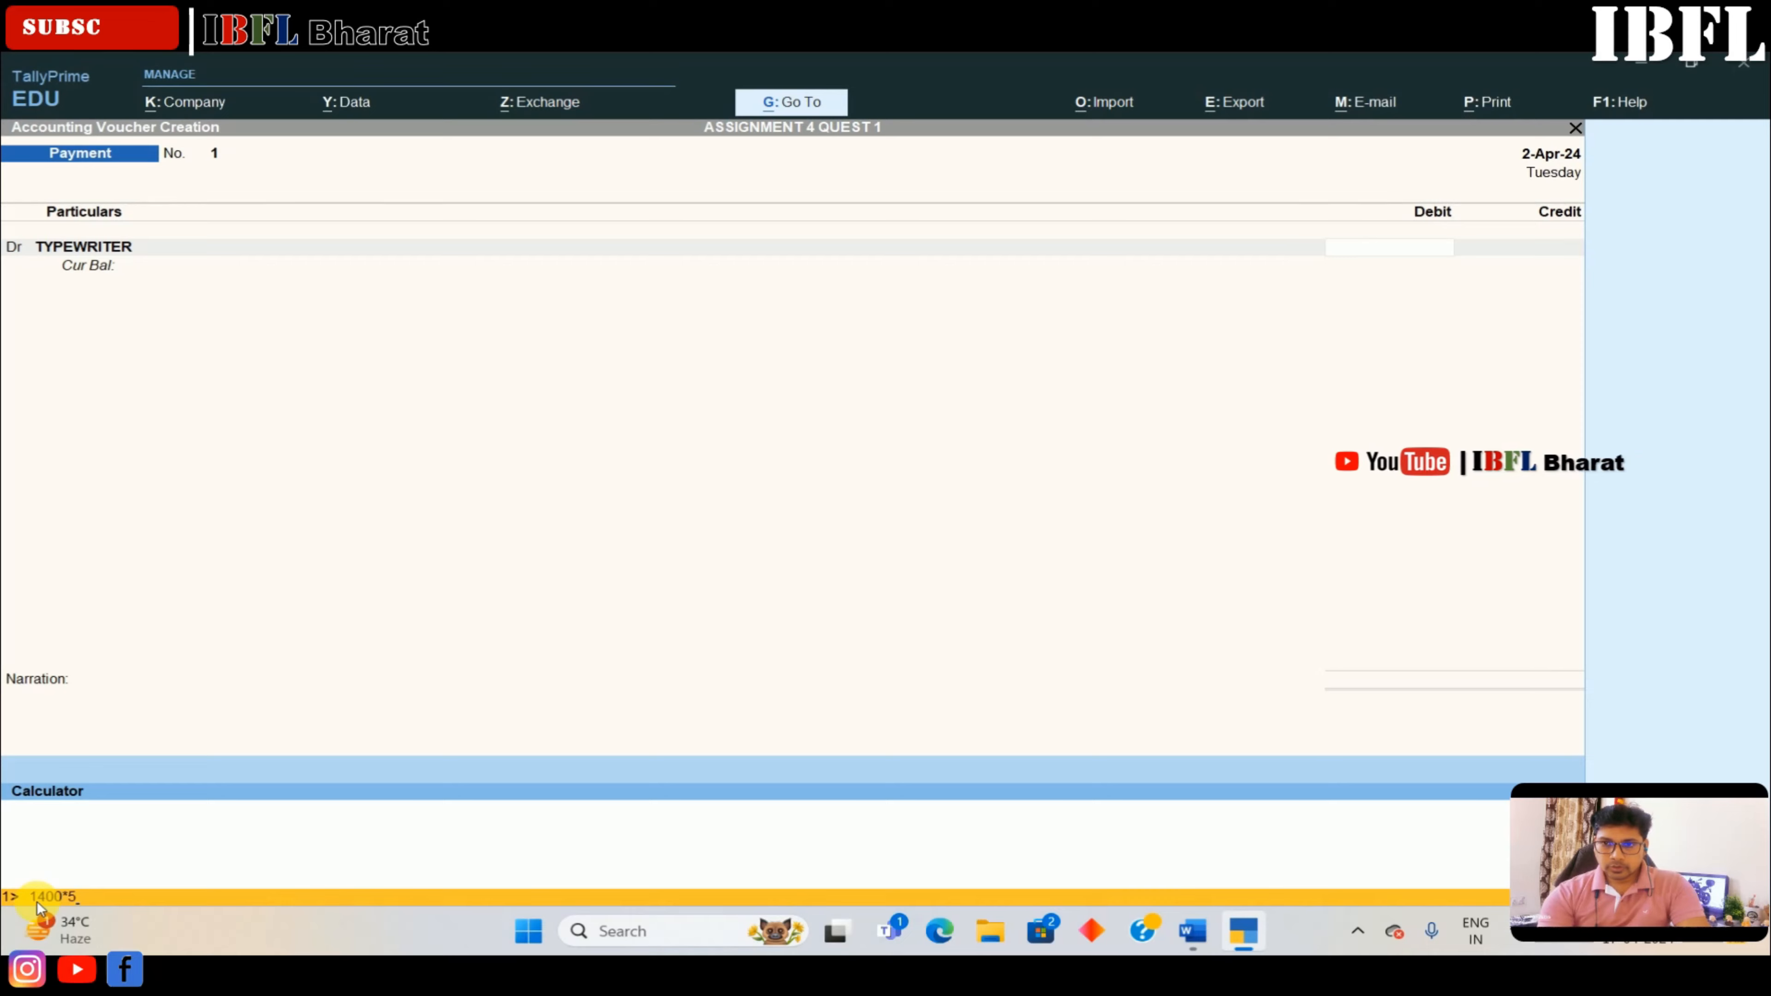
pyautogui.press('Return')
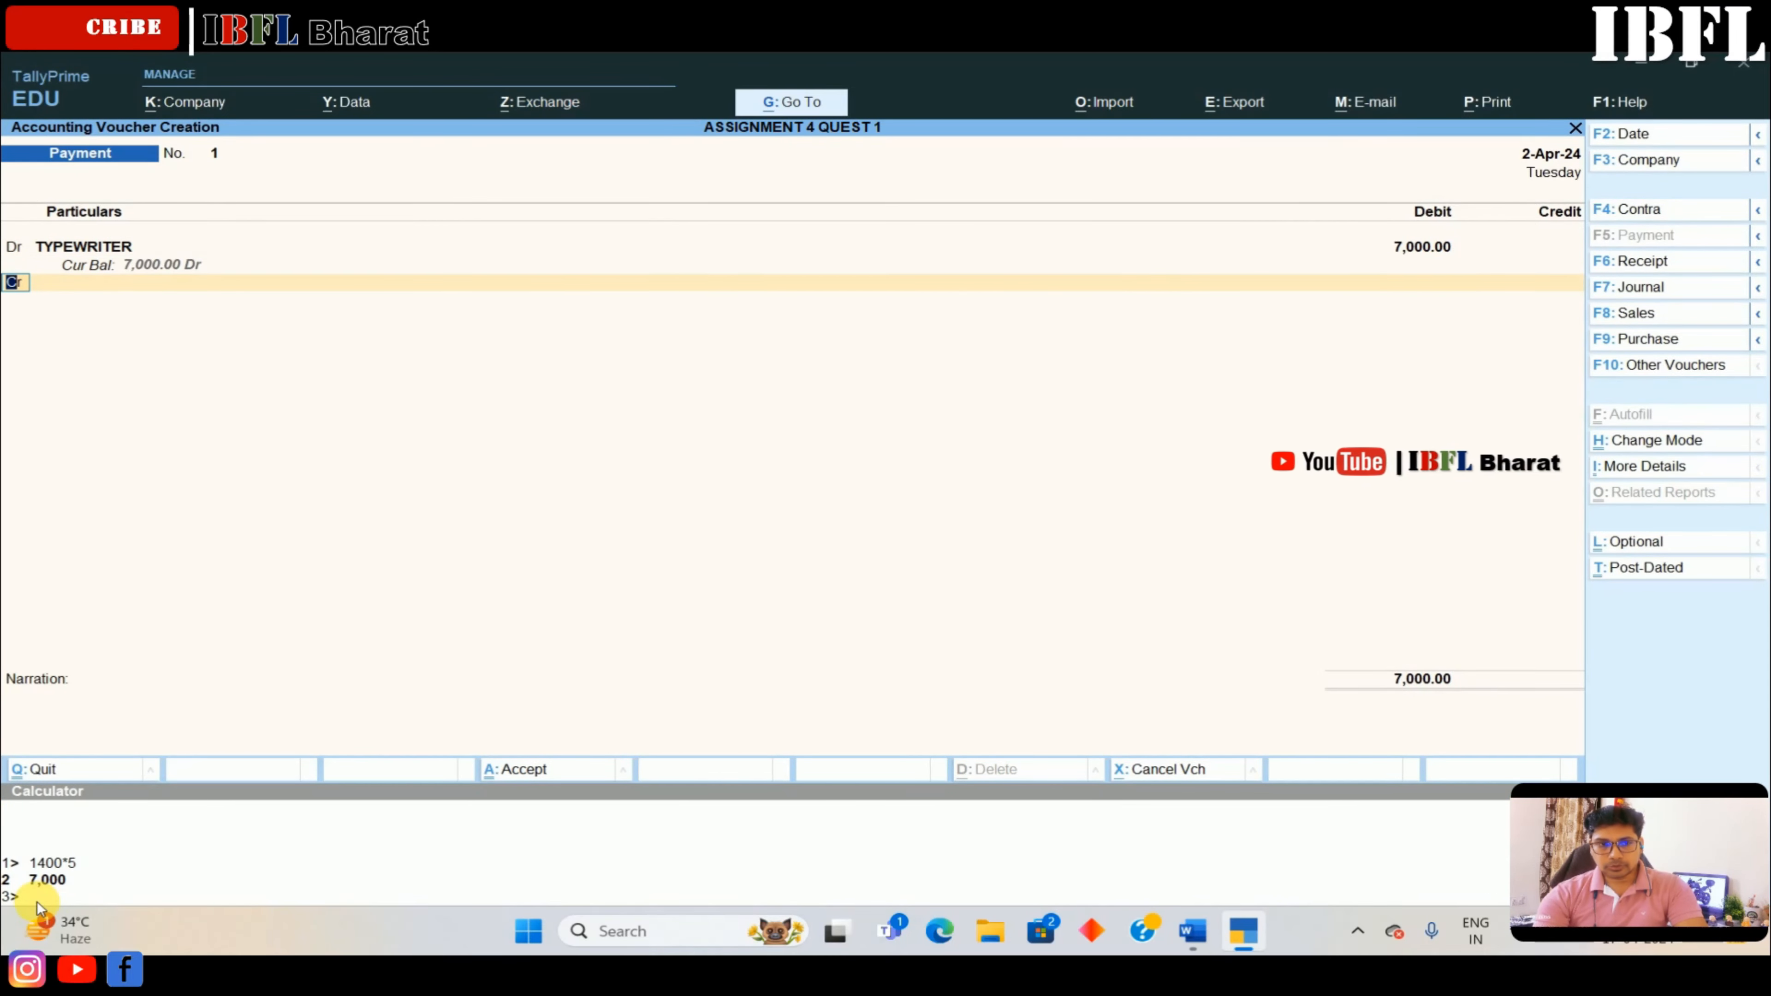
pyautogui.press('Return')
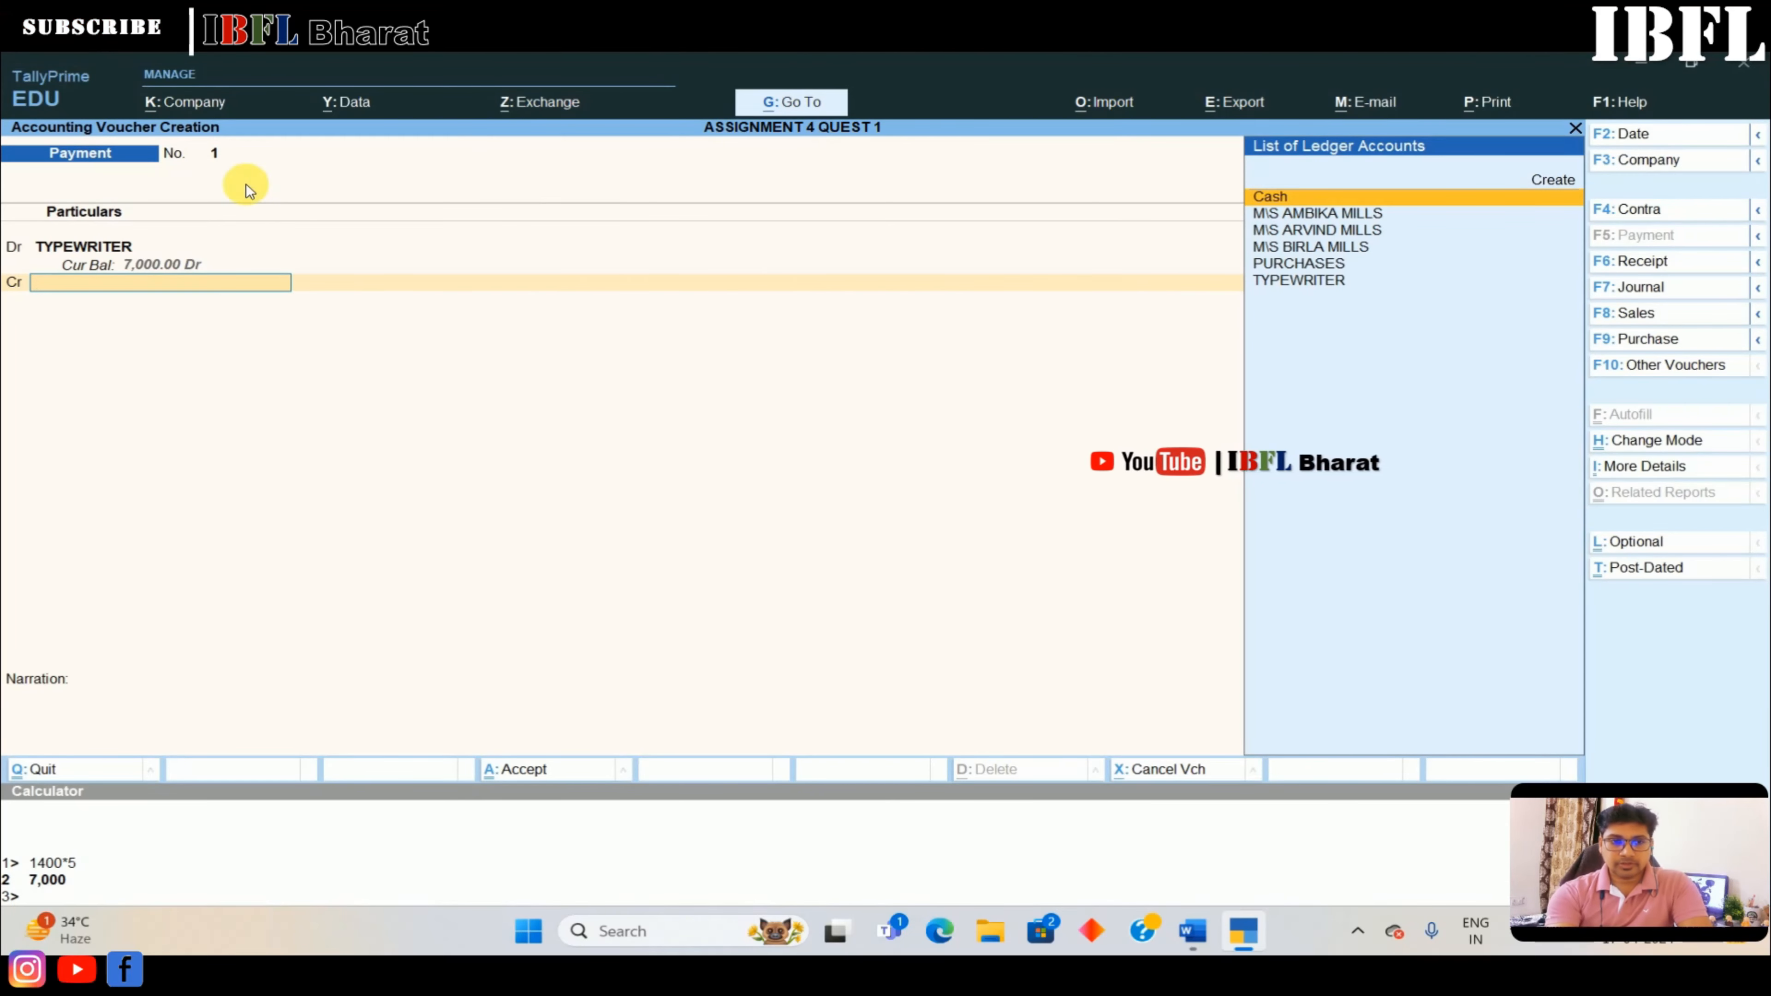
# Change the payment voucher to a Journal voucher and keep the TYPEWRITER debit line of 7,000
pyautogui.press('F7')
pyautogui.press('Return')
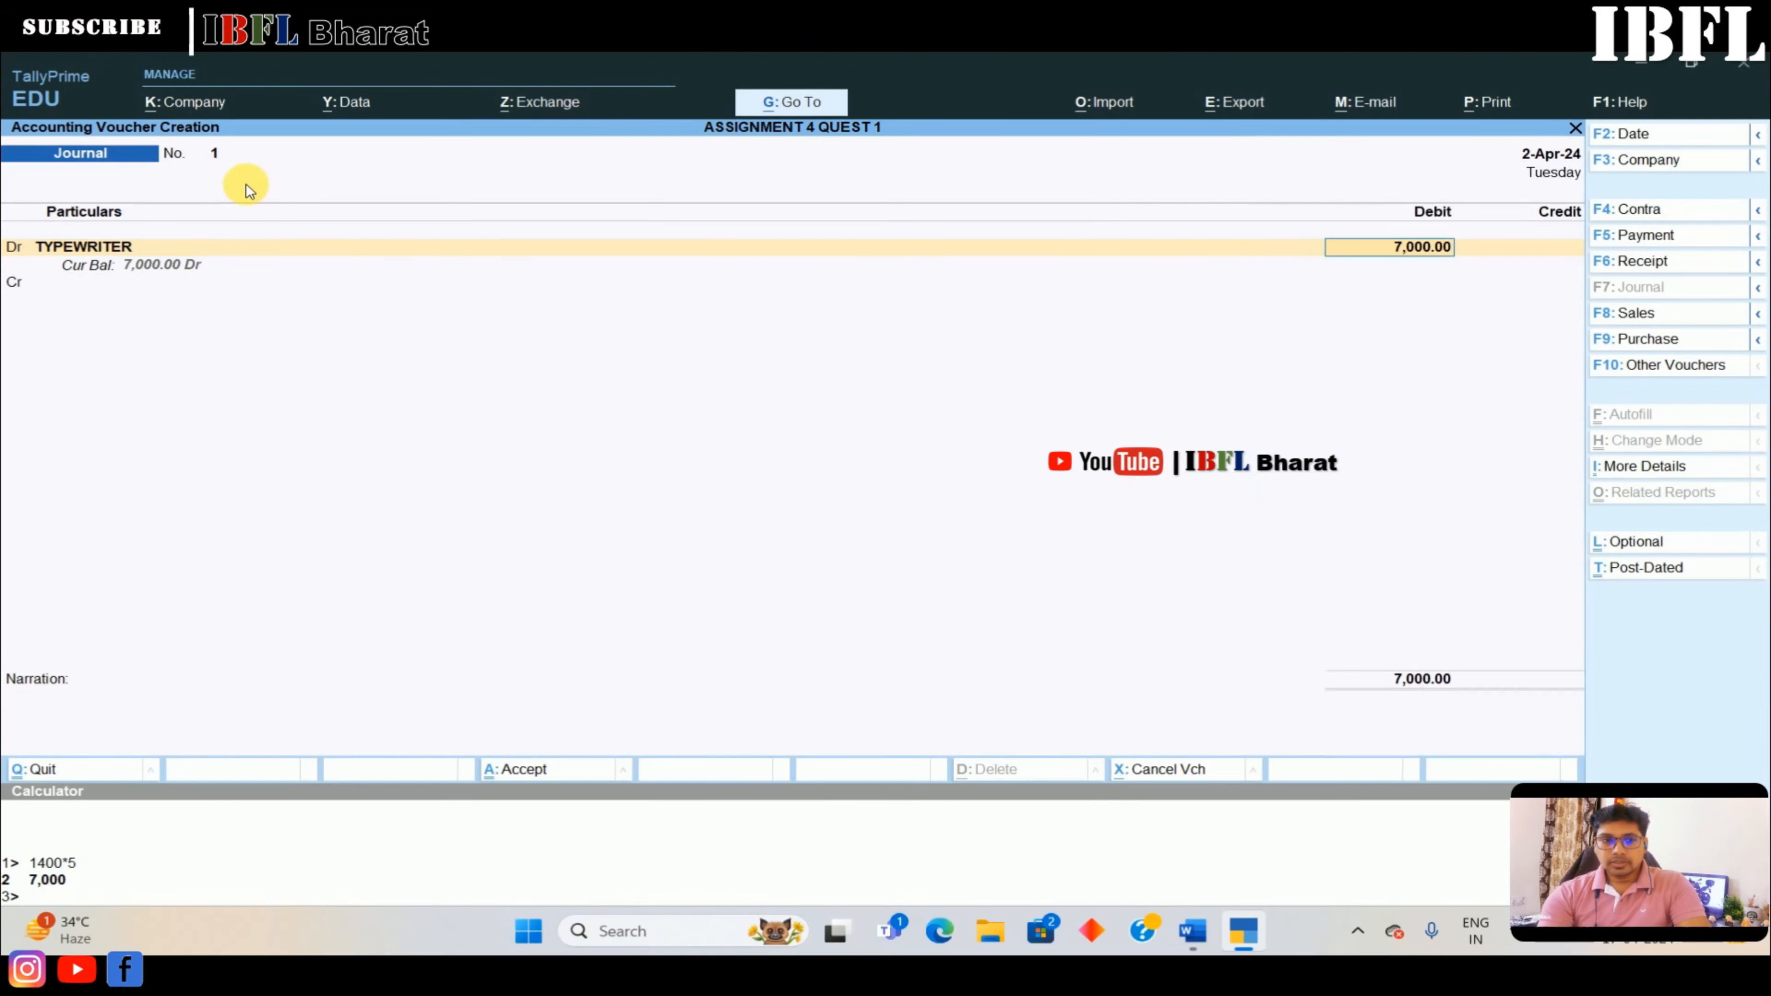
pyautogui.press('Return')
pyautogui.press('Return')
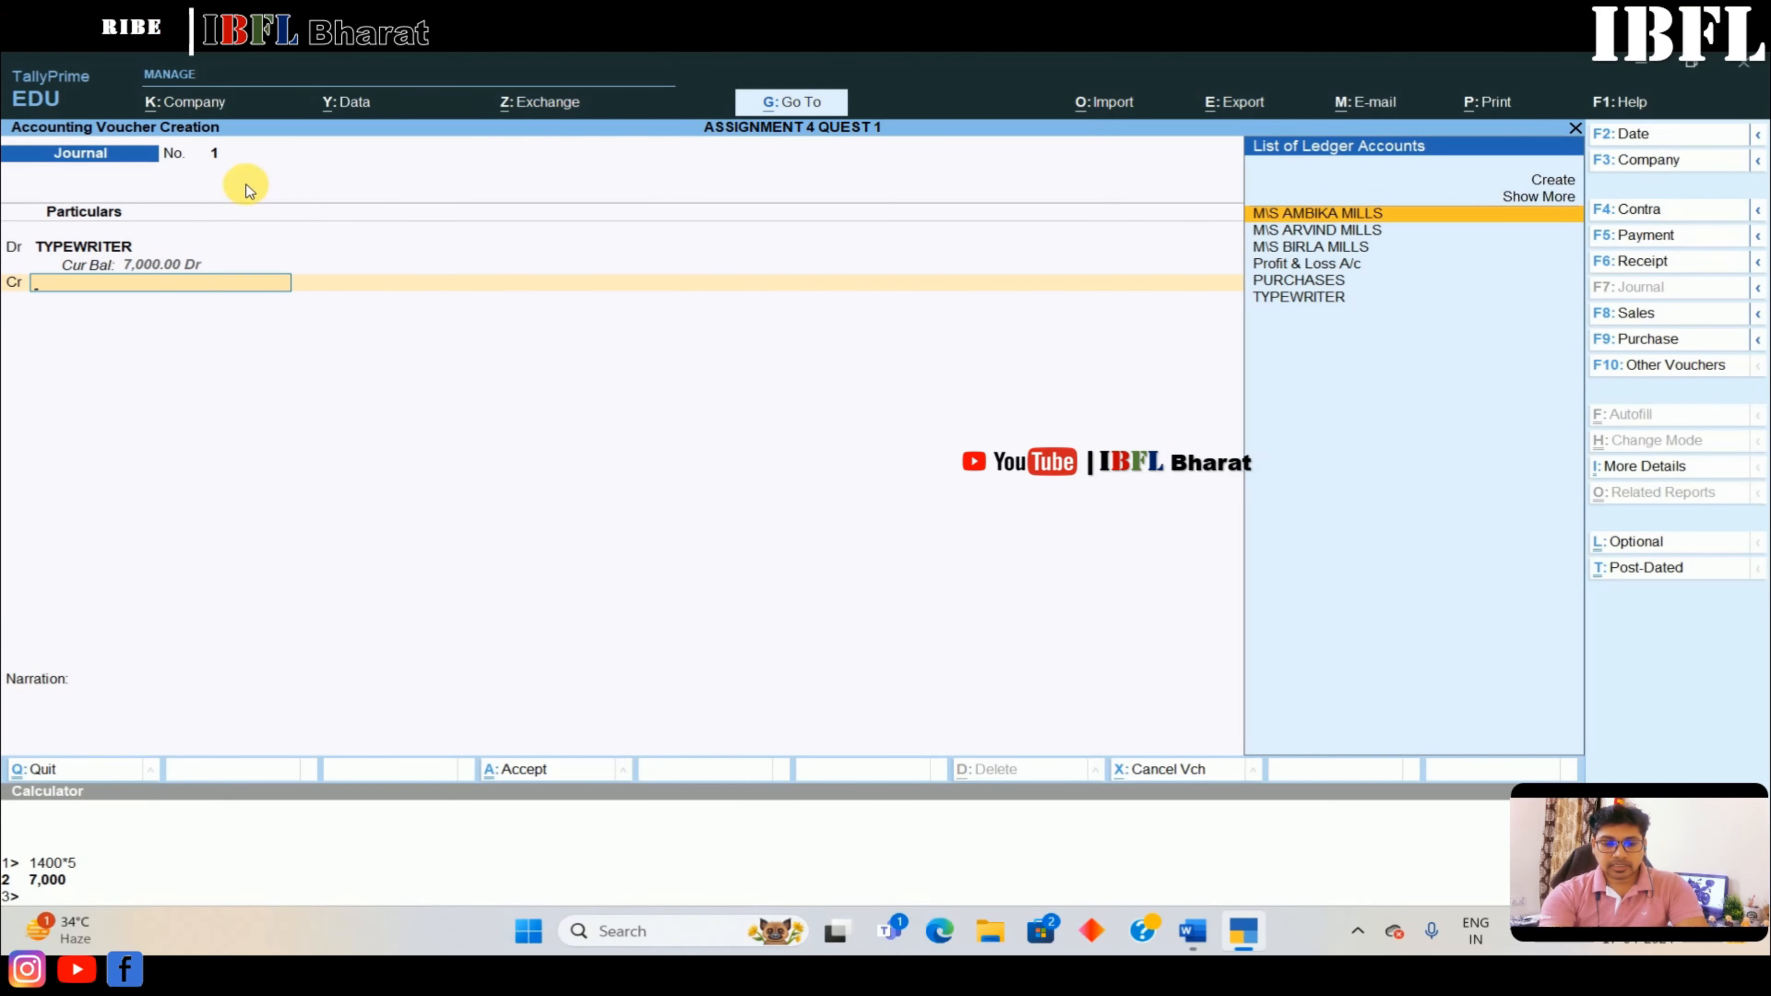
# Create the ledger M\S BHARAT TYPEWRITER under Sundry Creditors for the journal's credit line
pyautogui.hotkey('alt', 'c')
pyautogui.write('M\\S BHARAT')
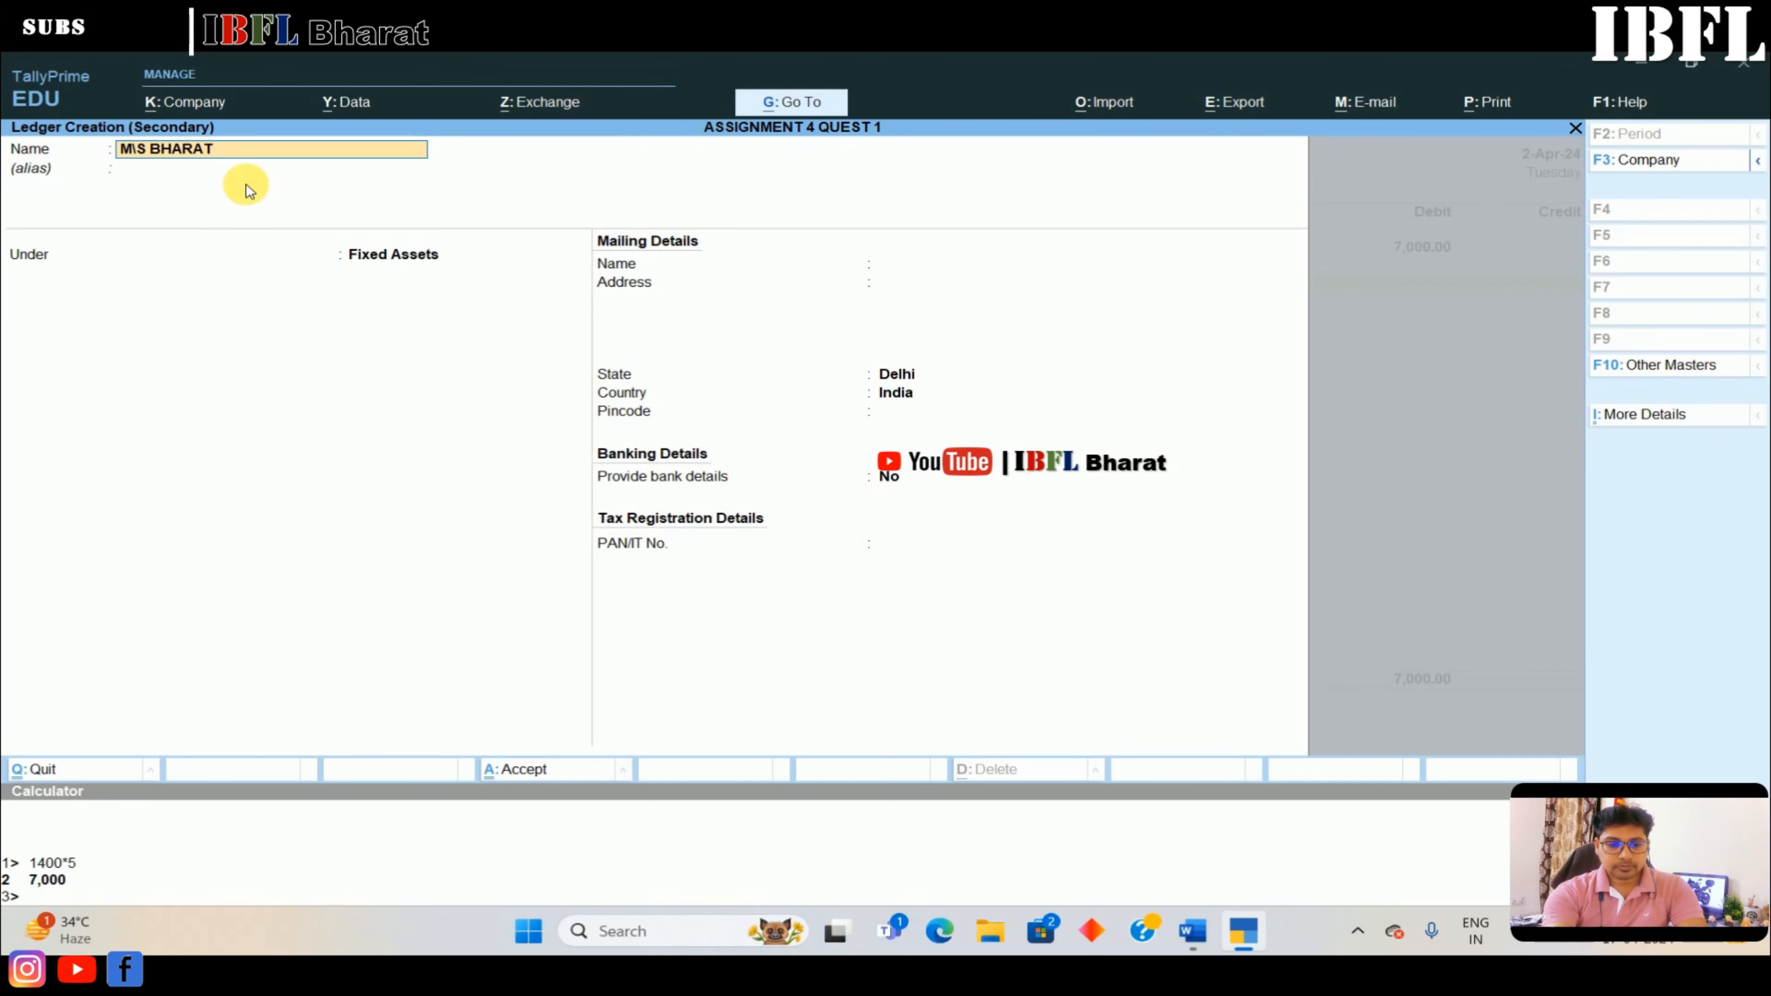
pyautogui.write(' TYPEWRITER')
pyautogui.press('Return')
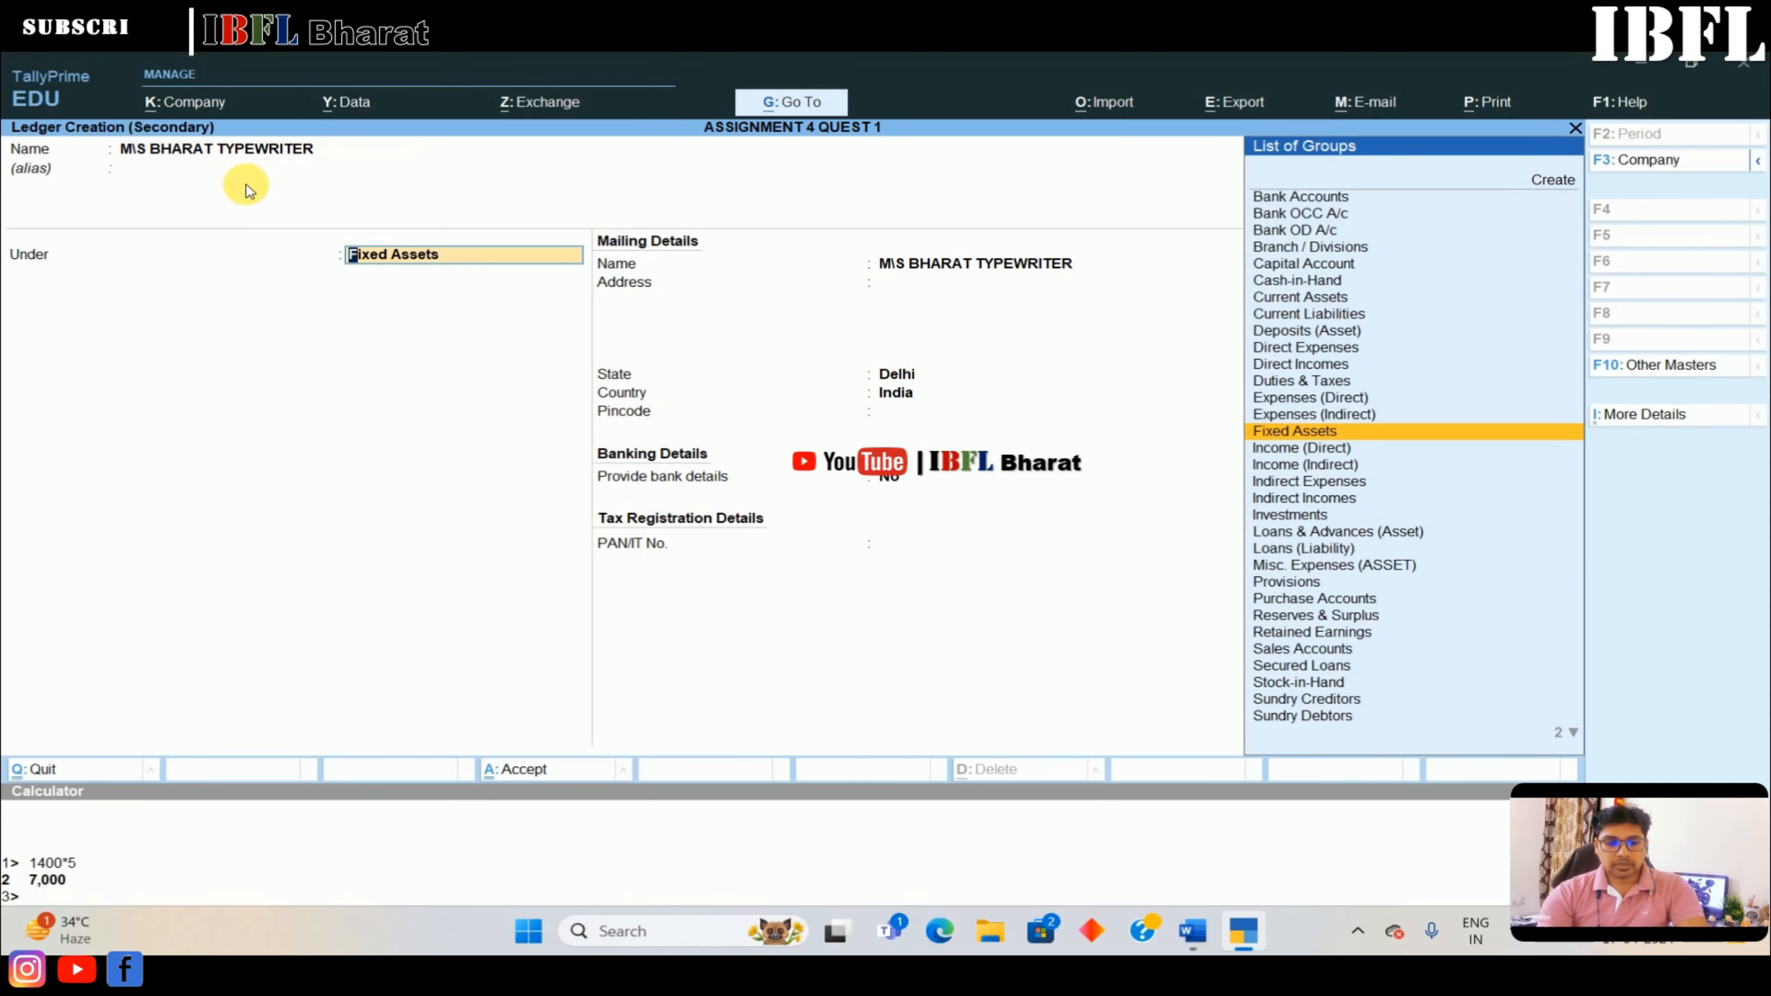
pyautogui.write('CRED')
pyautogui.press('Return')
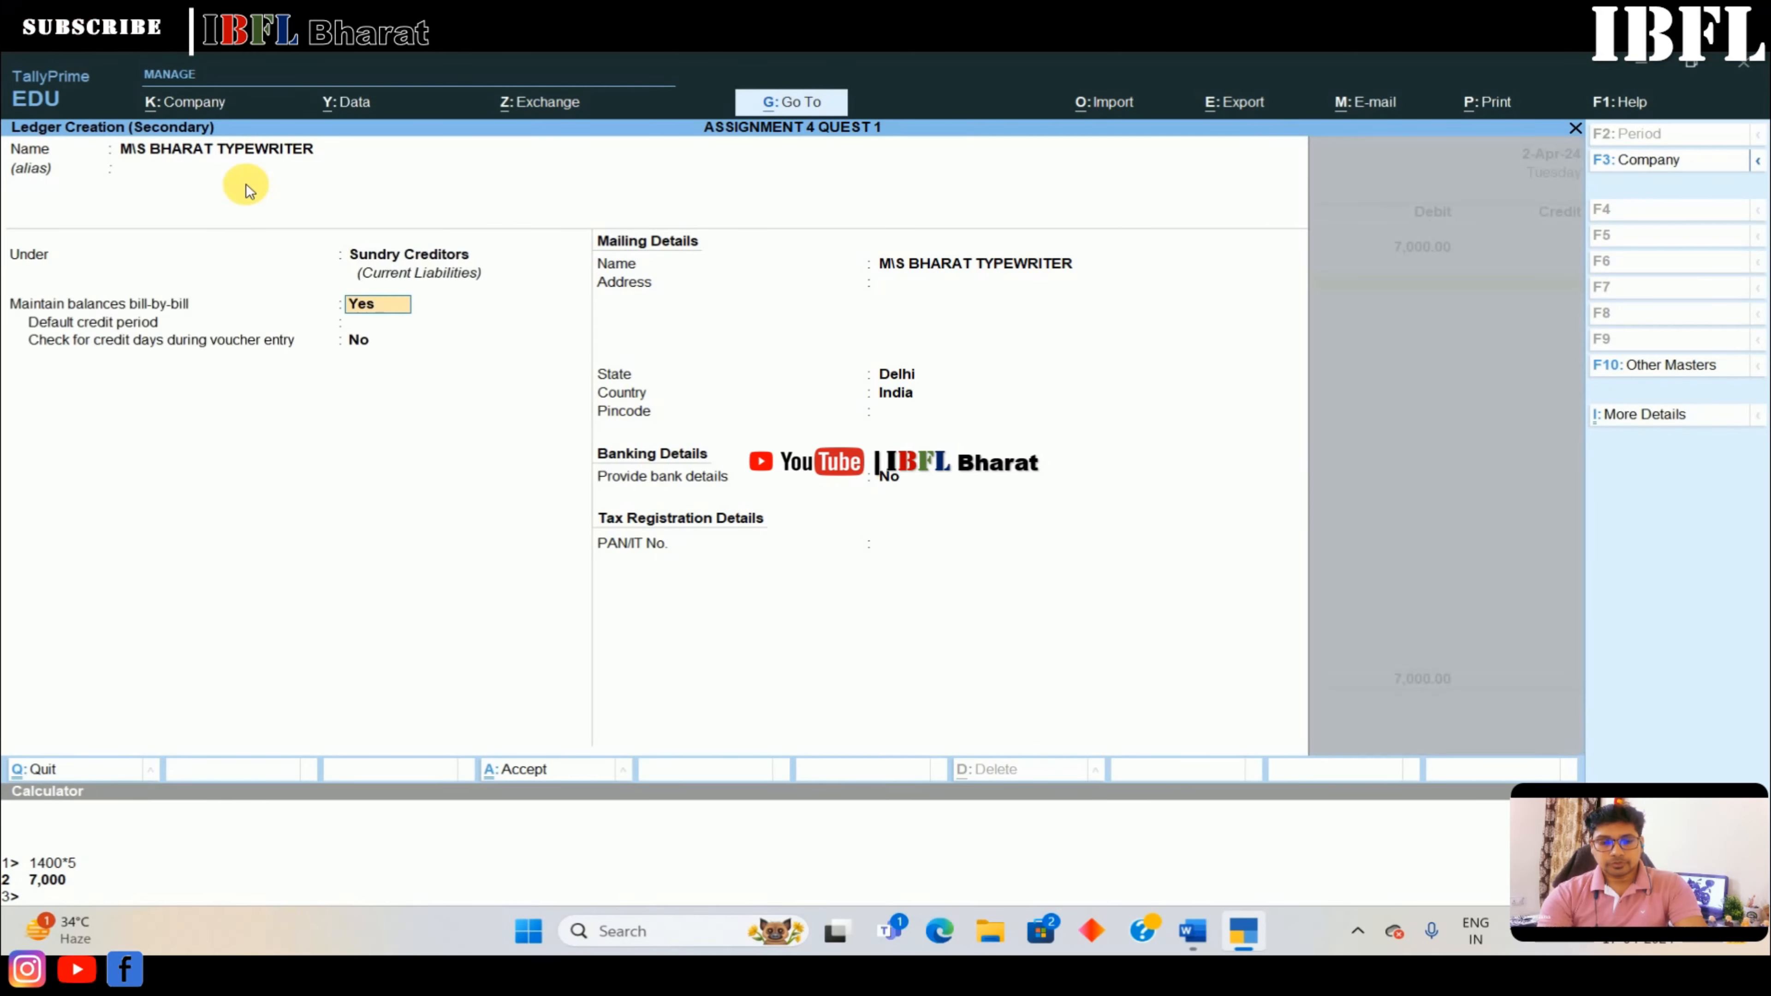
pyautogui.hotkey('ctrl', 'a')
# Credit M\S BHARAT TYPEWRITER with 7,000 as New Ref 1 and save the journal voucher without a narration
pyautogui.press('Return')
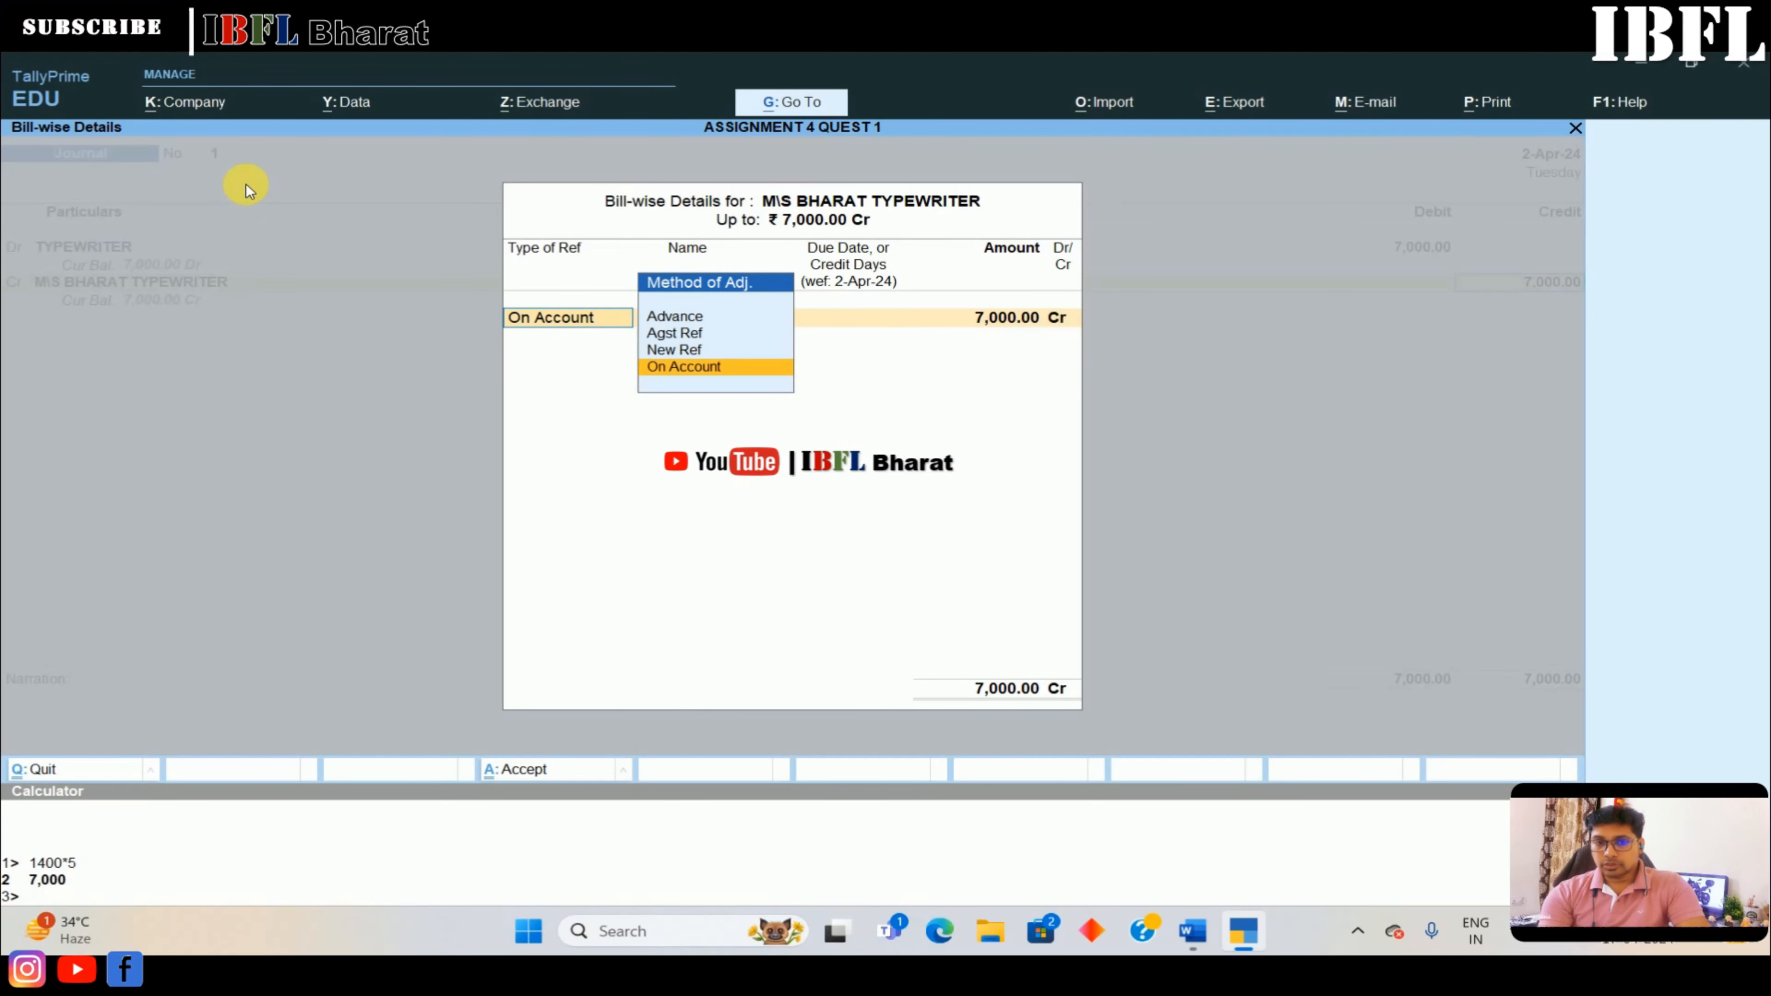
pyautogui.press('Up')
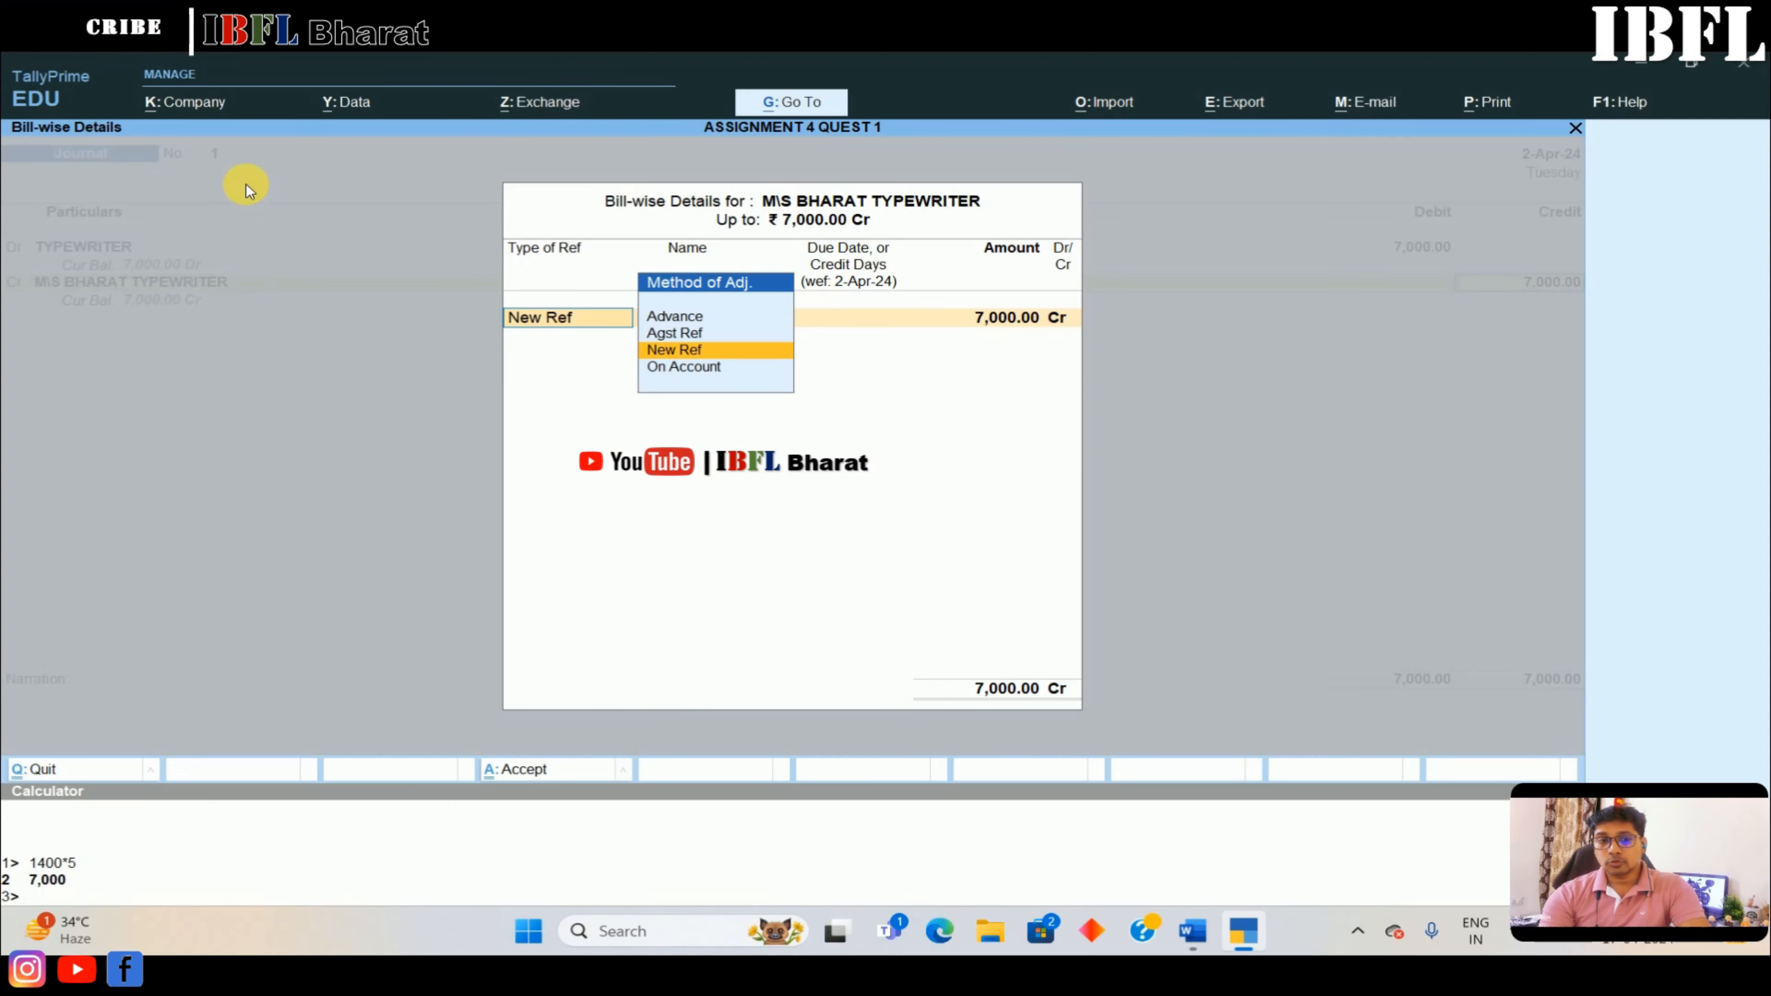
pyautogui.press('Return')
pyautogui.press('Return')
pyautogui.press('Return')
pyautogui.press('Return')
pyautogui.press('Return')
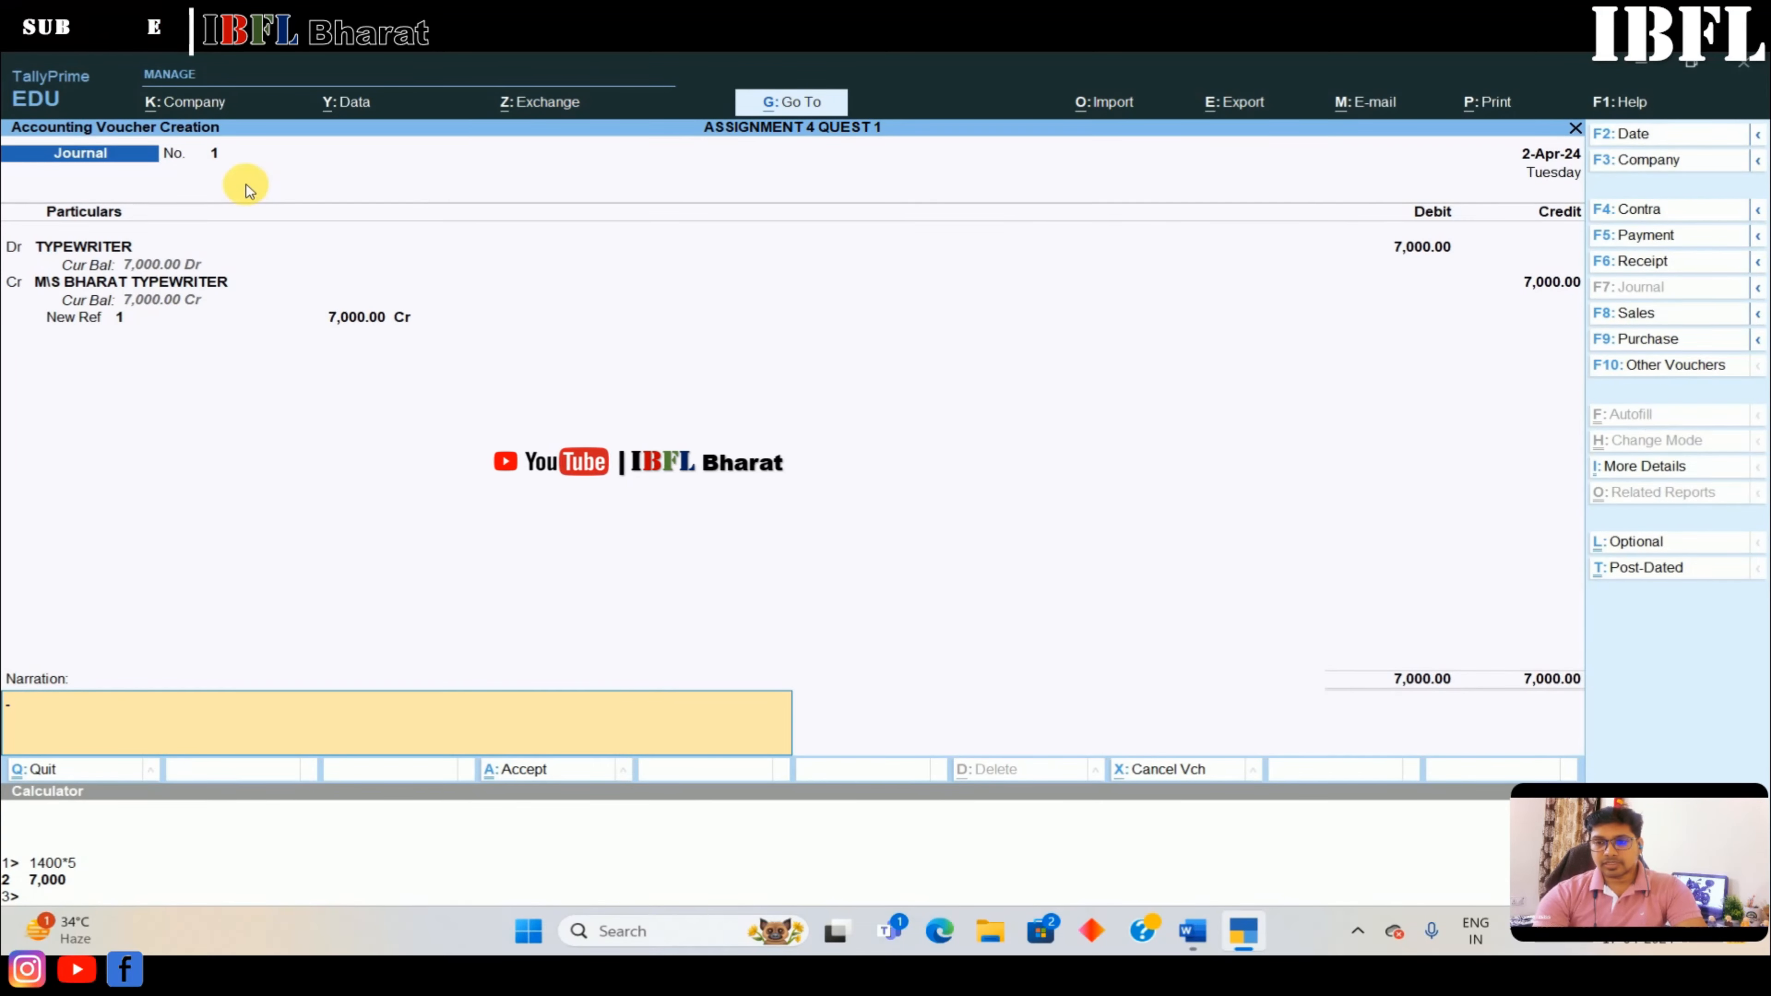
pyautogui.press('Return')
pyautogui.press('Return')
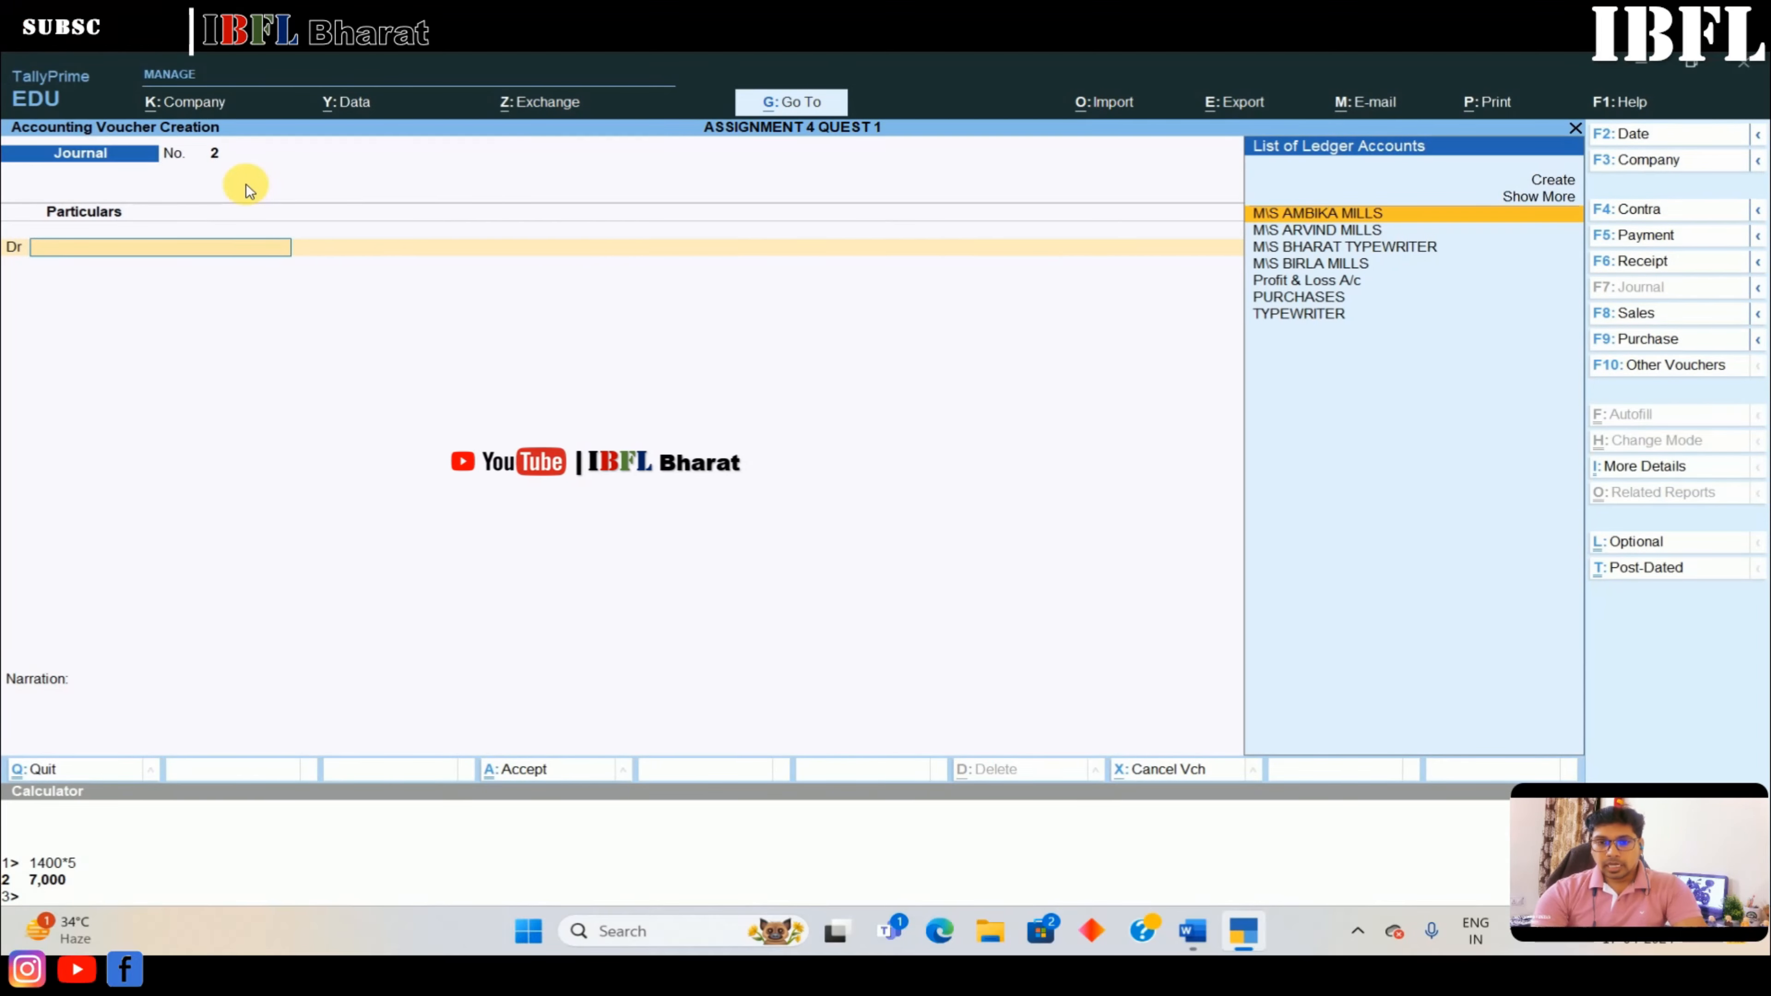
# Check the Word assignment, leave voucher creation in TallyPrime, and open the Balance Sheet in detailed view
pyautogui.hotkey('alt', 'Tab')
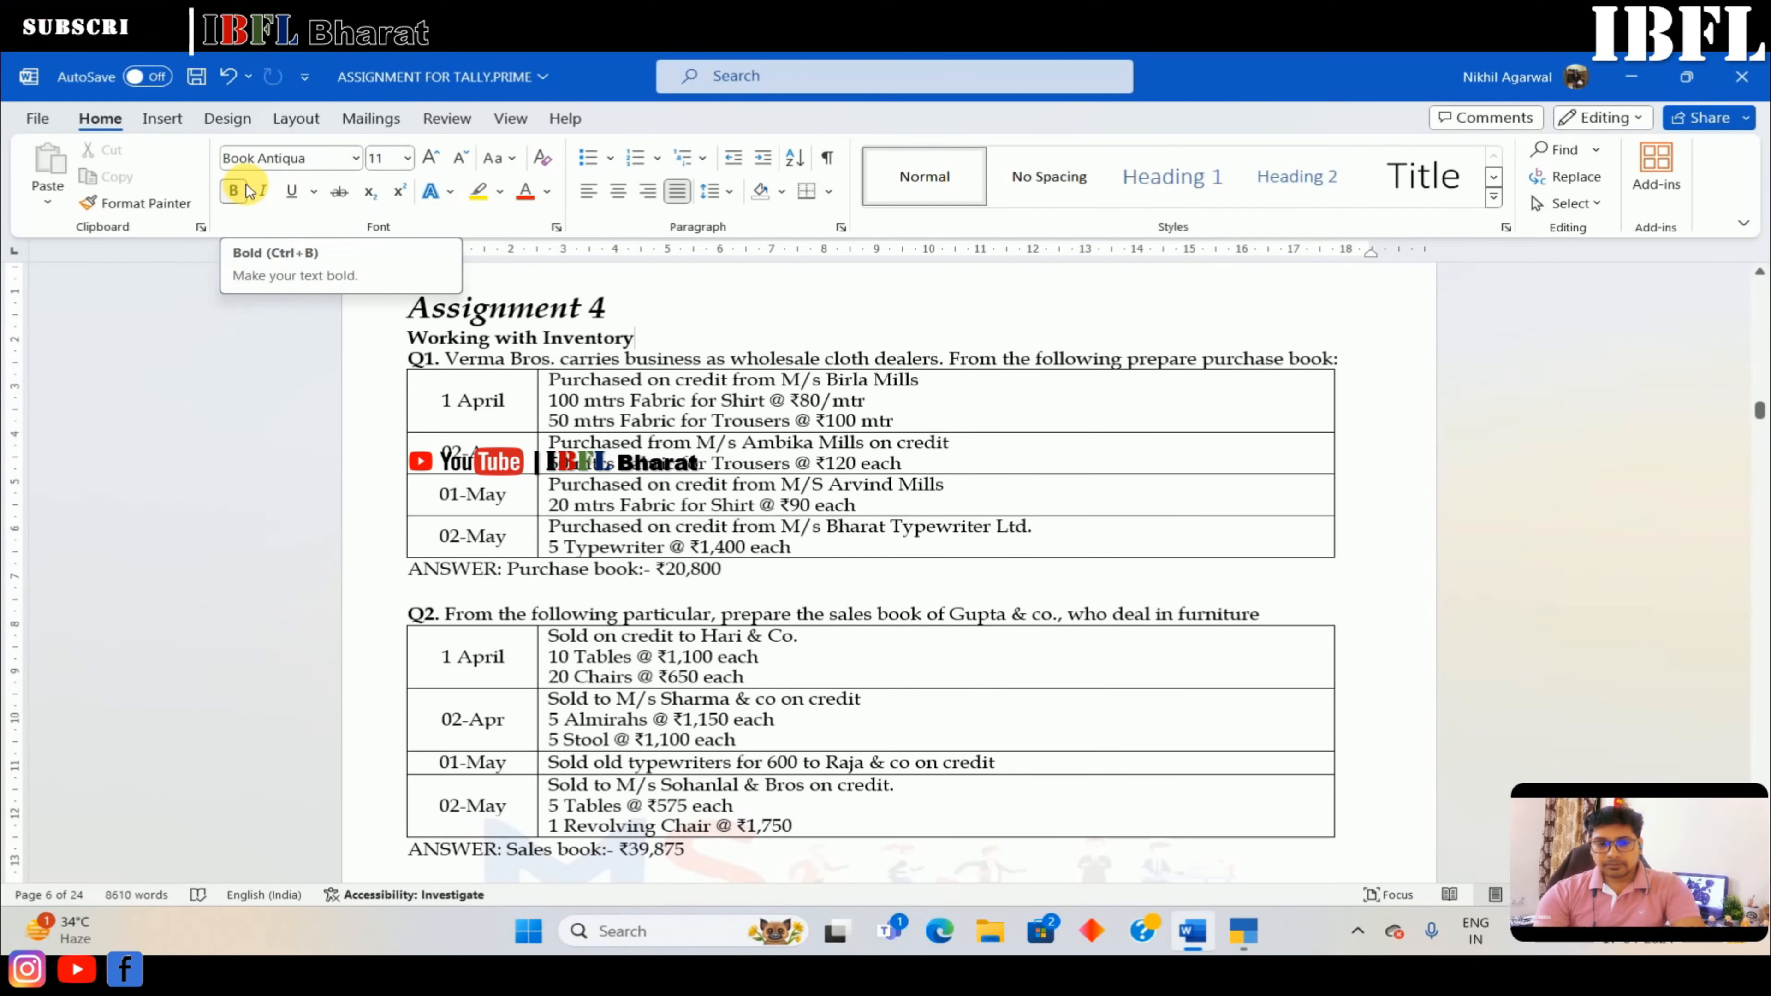
pyautogui.hotkey('alt', 'Tab')
pyautogui.press('Escape')
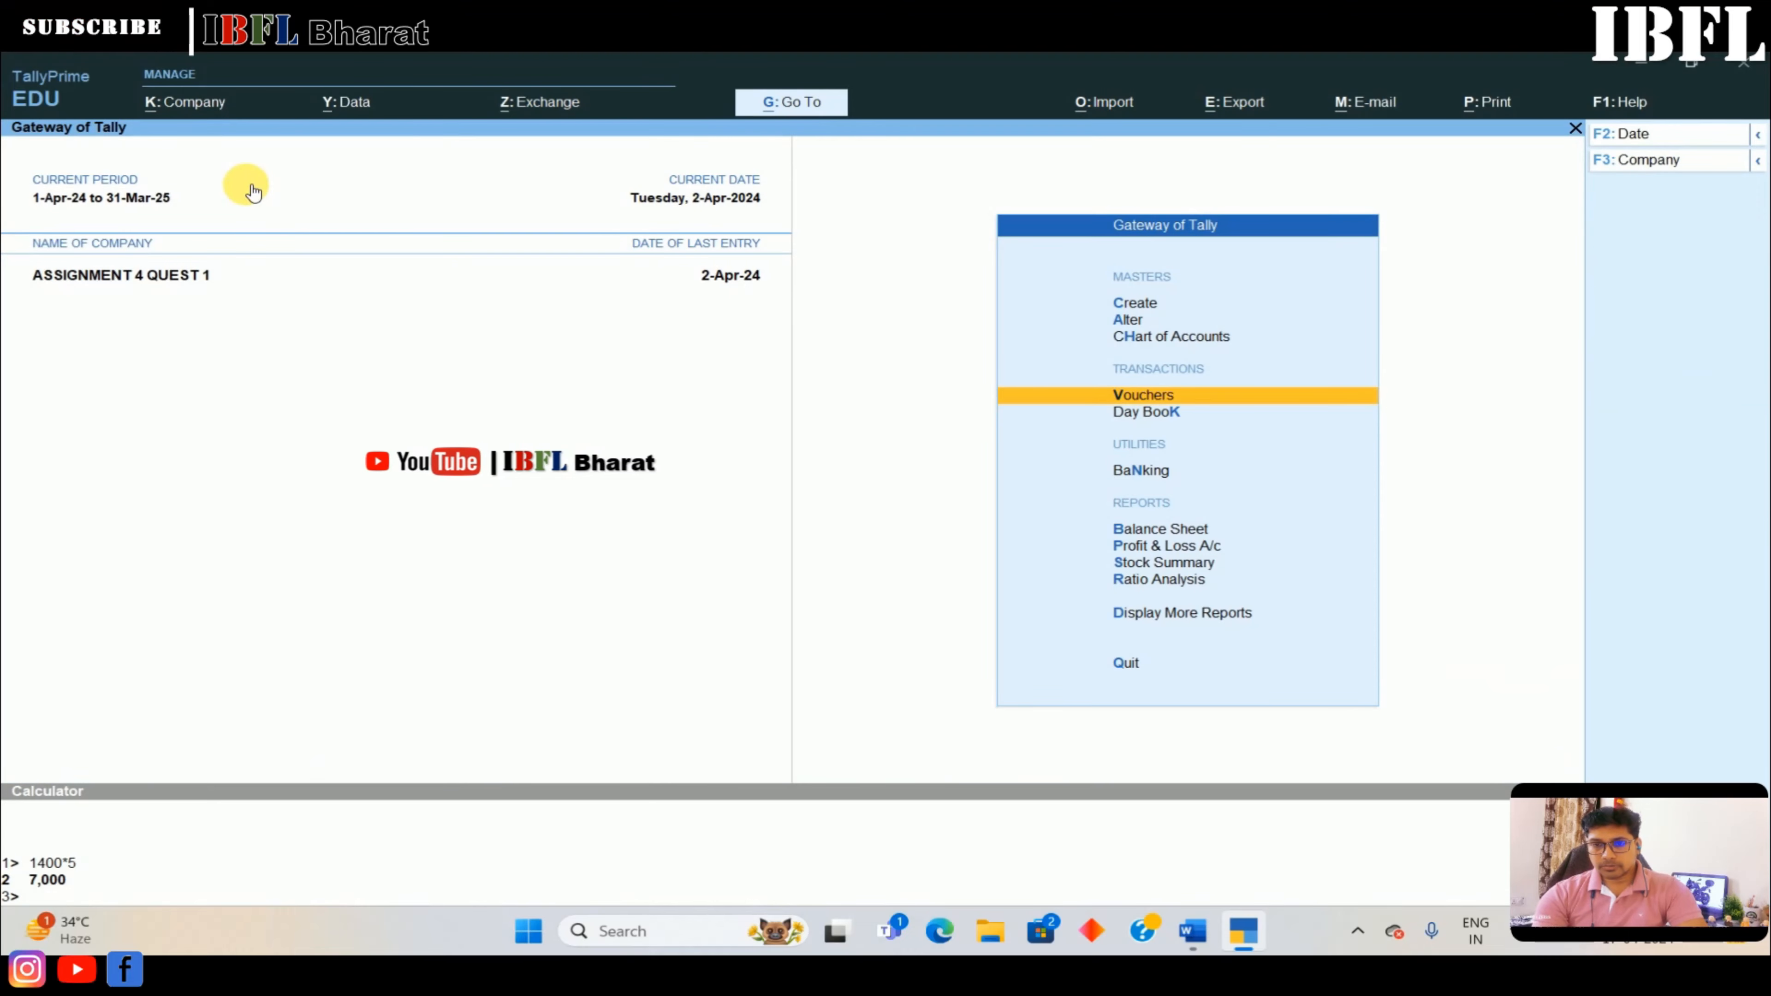
pyautogui.press('Down')
pyautogui.press('Down')
pyautogui.press('Down')
pyautogui.press('Return')
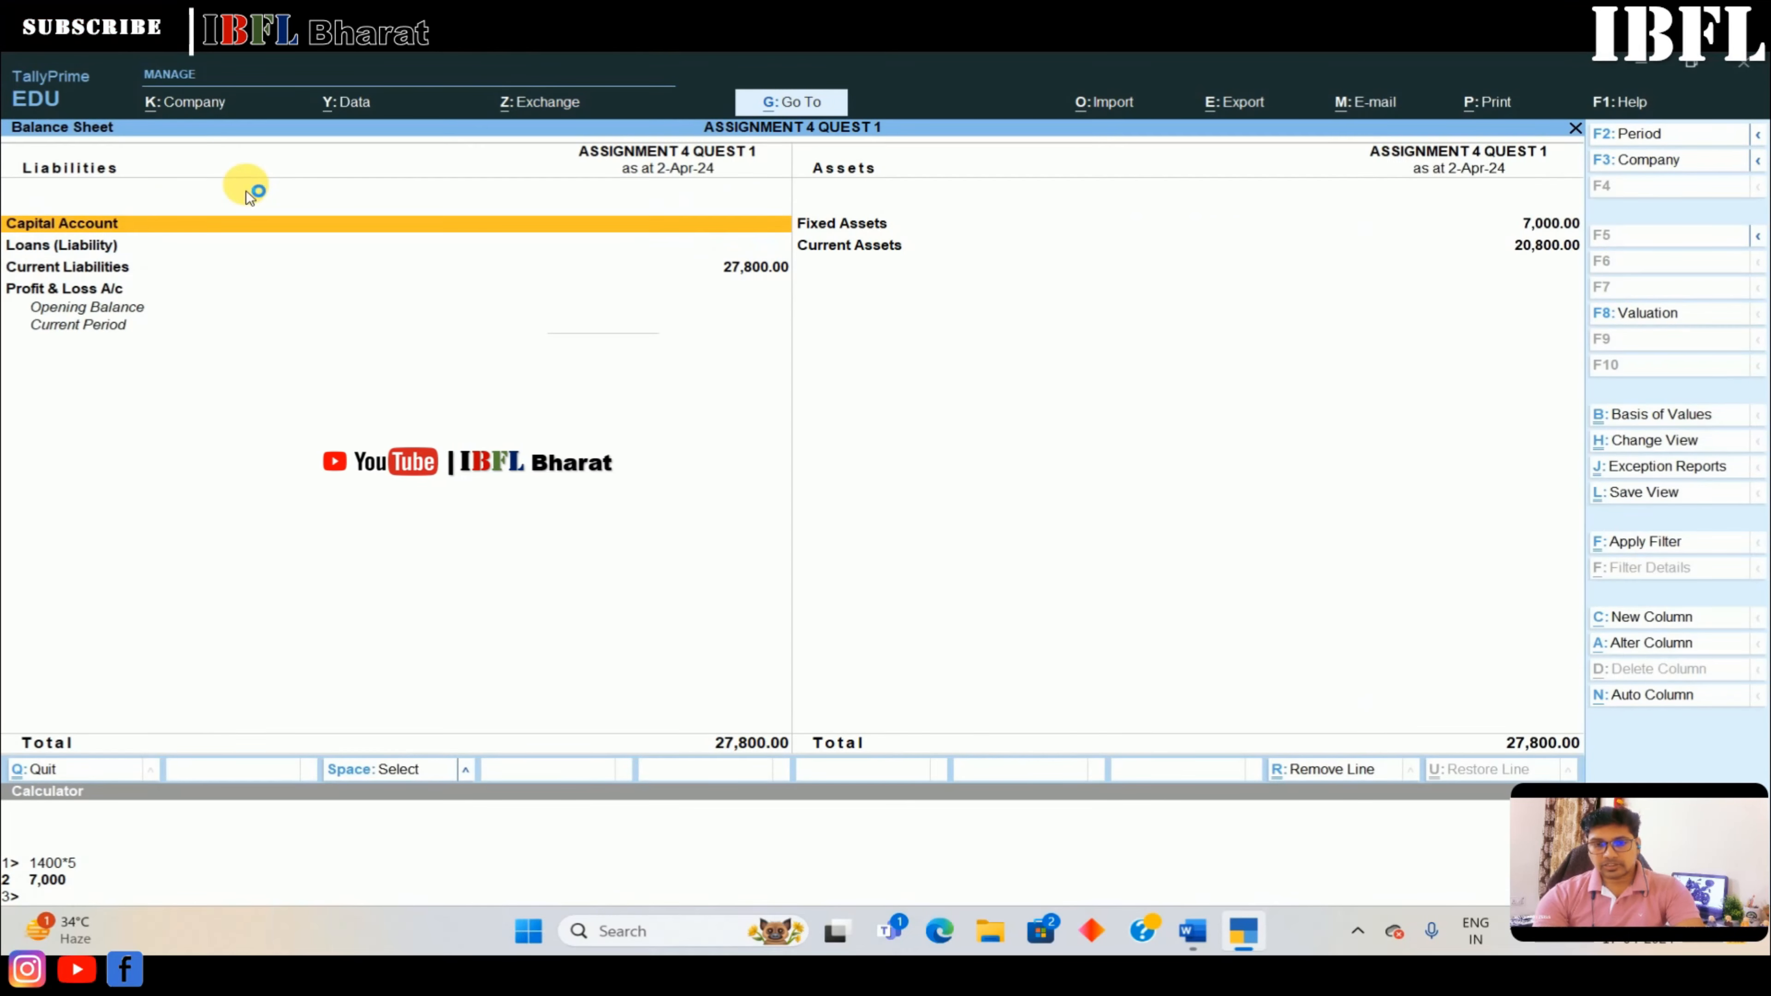
pyautogui.hotkey('alt', 'F5')
pyautogui.press('Right')
pyautogui.press('Left')
pyautogui.press('Down')
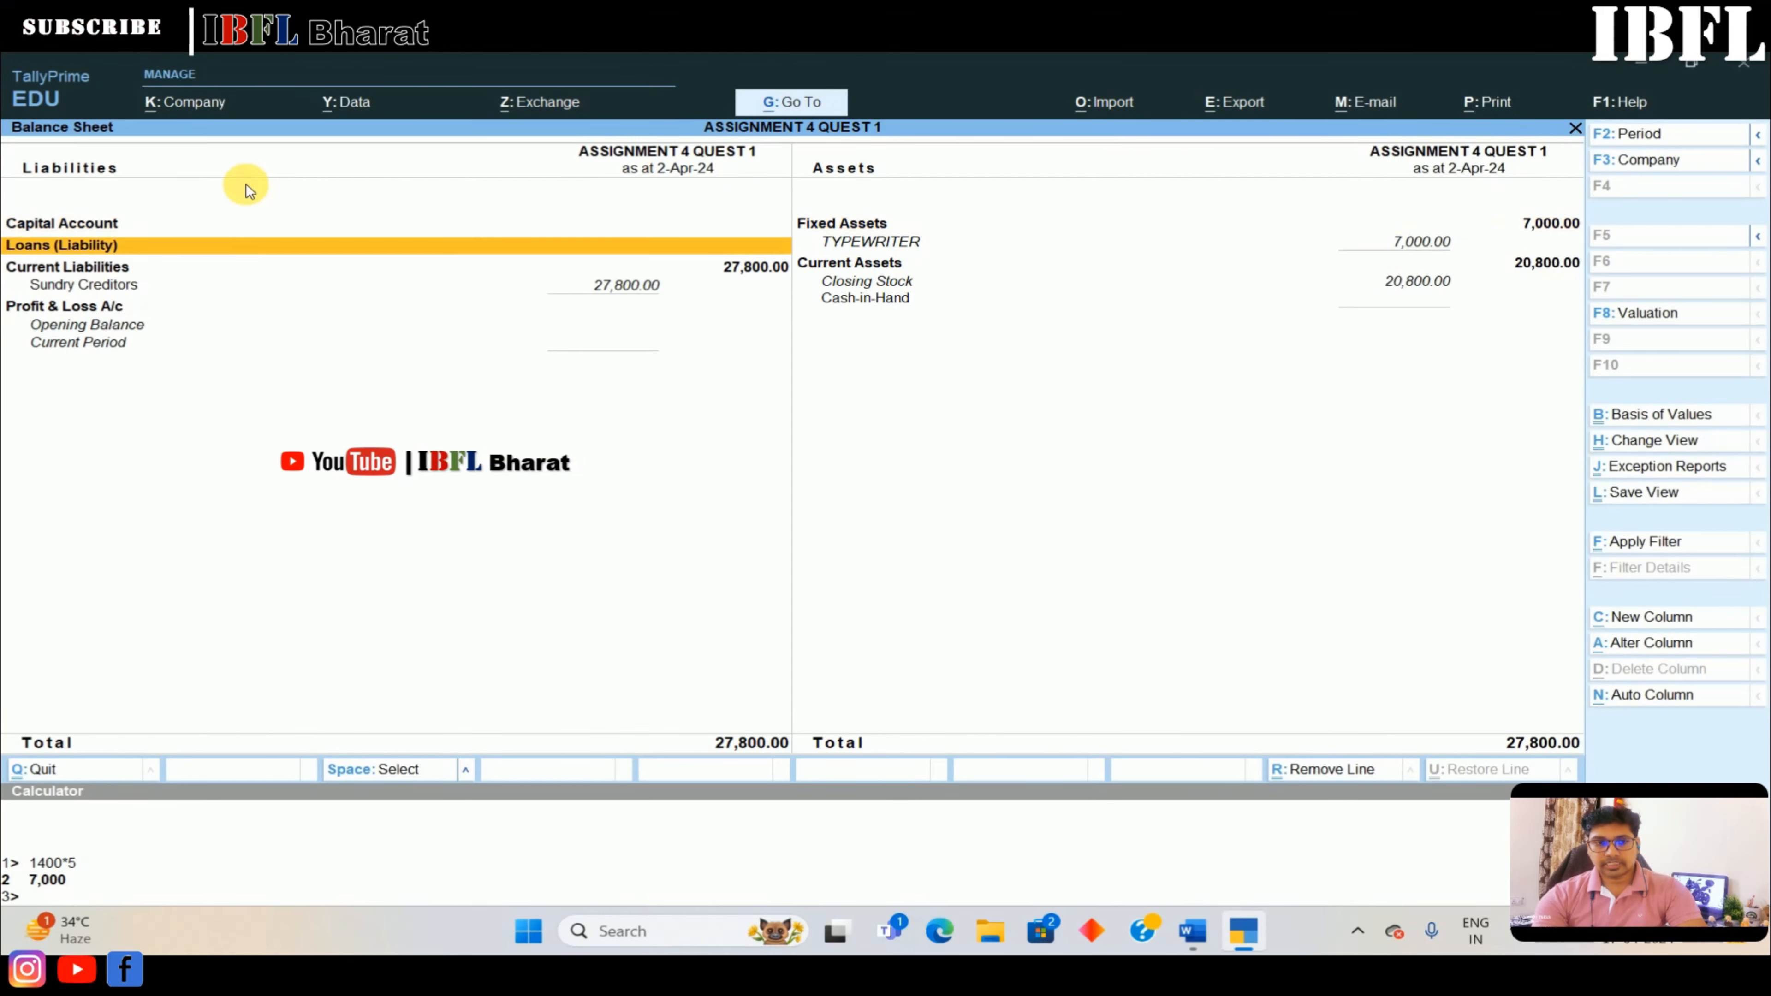
# Review each supplier's balance in the Sundry Creditors group summary and return to the Balance Sheet
pyautogui.press('Down')
pyautogui.press('Down')
pyautogui.press('Return')
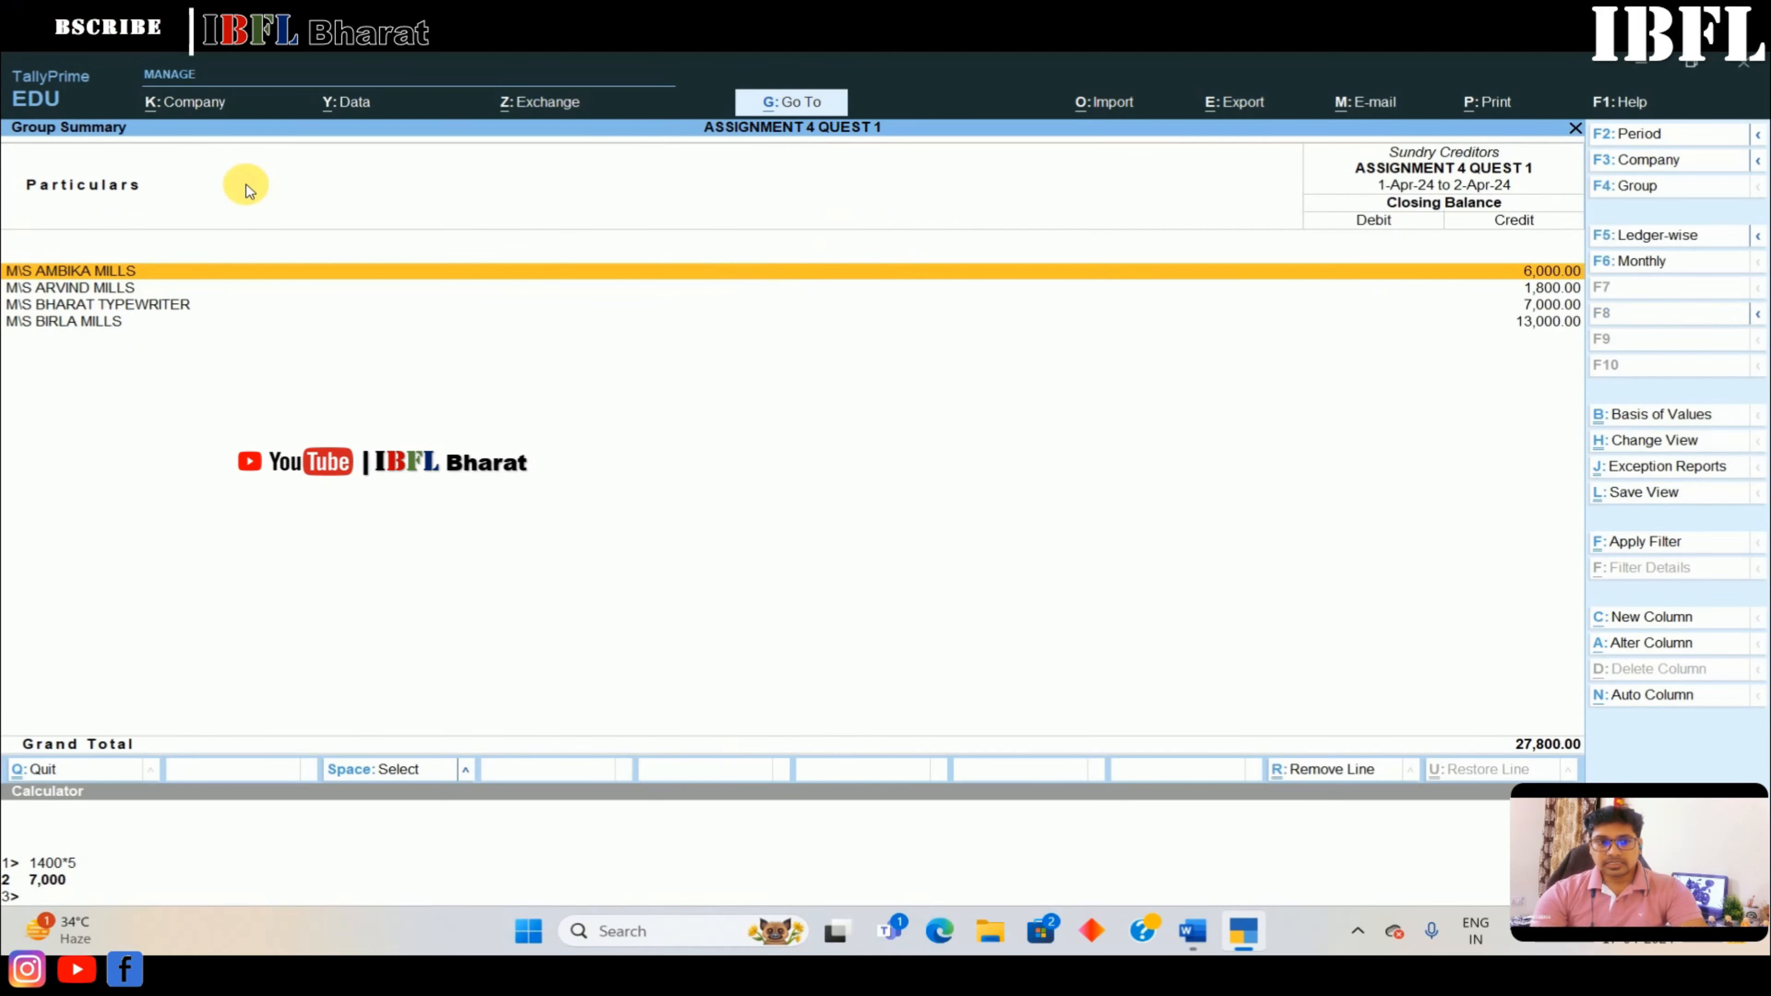
pyautogui.press('Down')
pyautogui.press('Down')
pyautogui.press('Down')
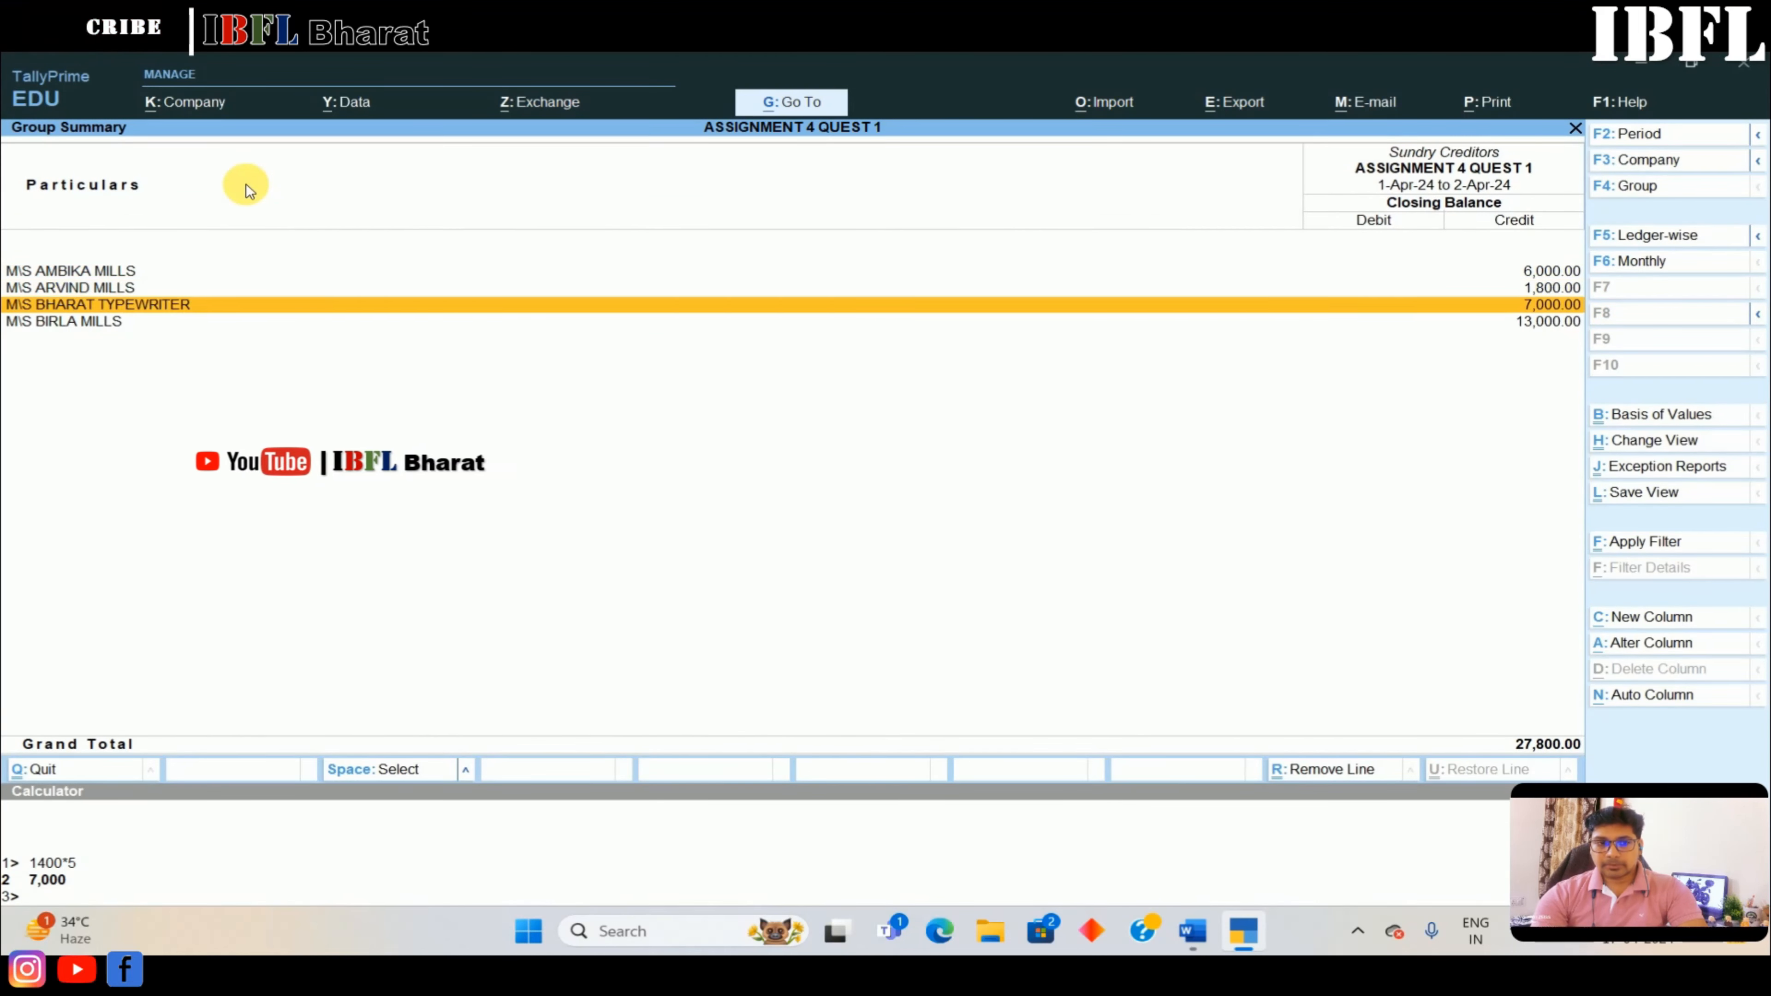
pyautogui.press('Up')
pyautogui.press('Up')
pyautogui.press('Up')
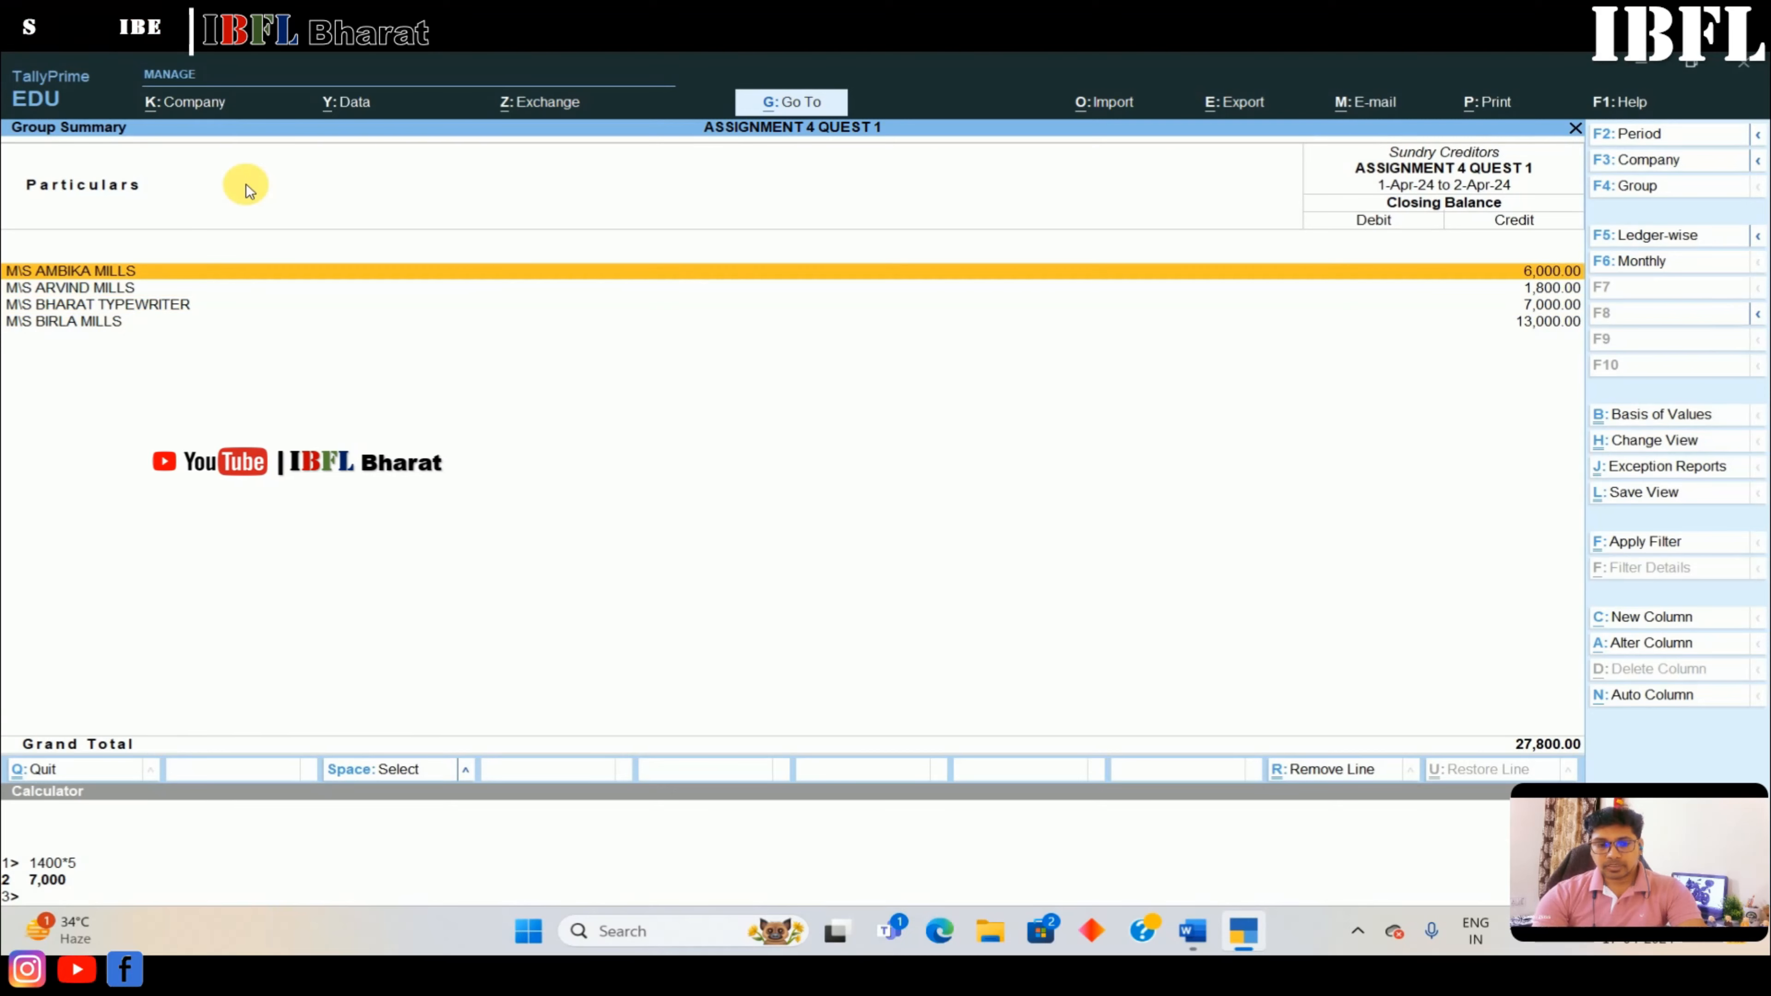
pyautogui.press('Escape')
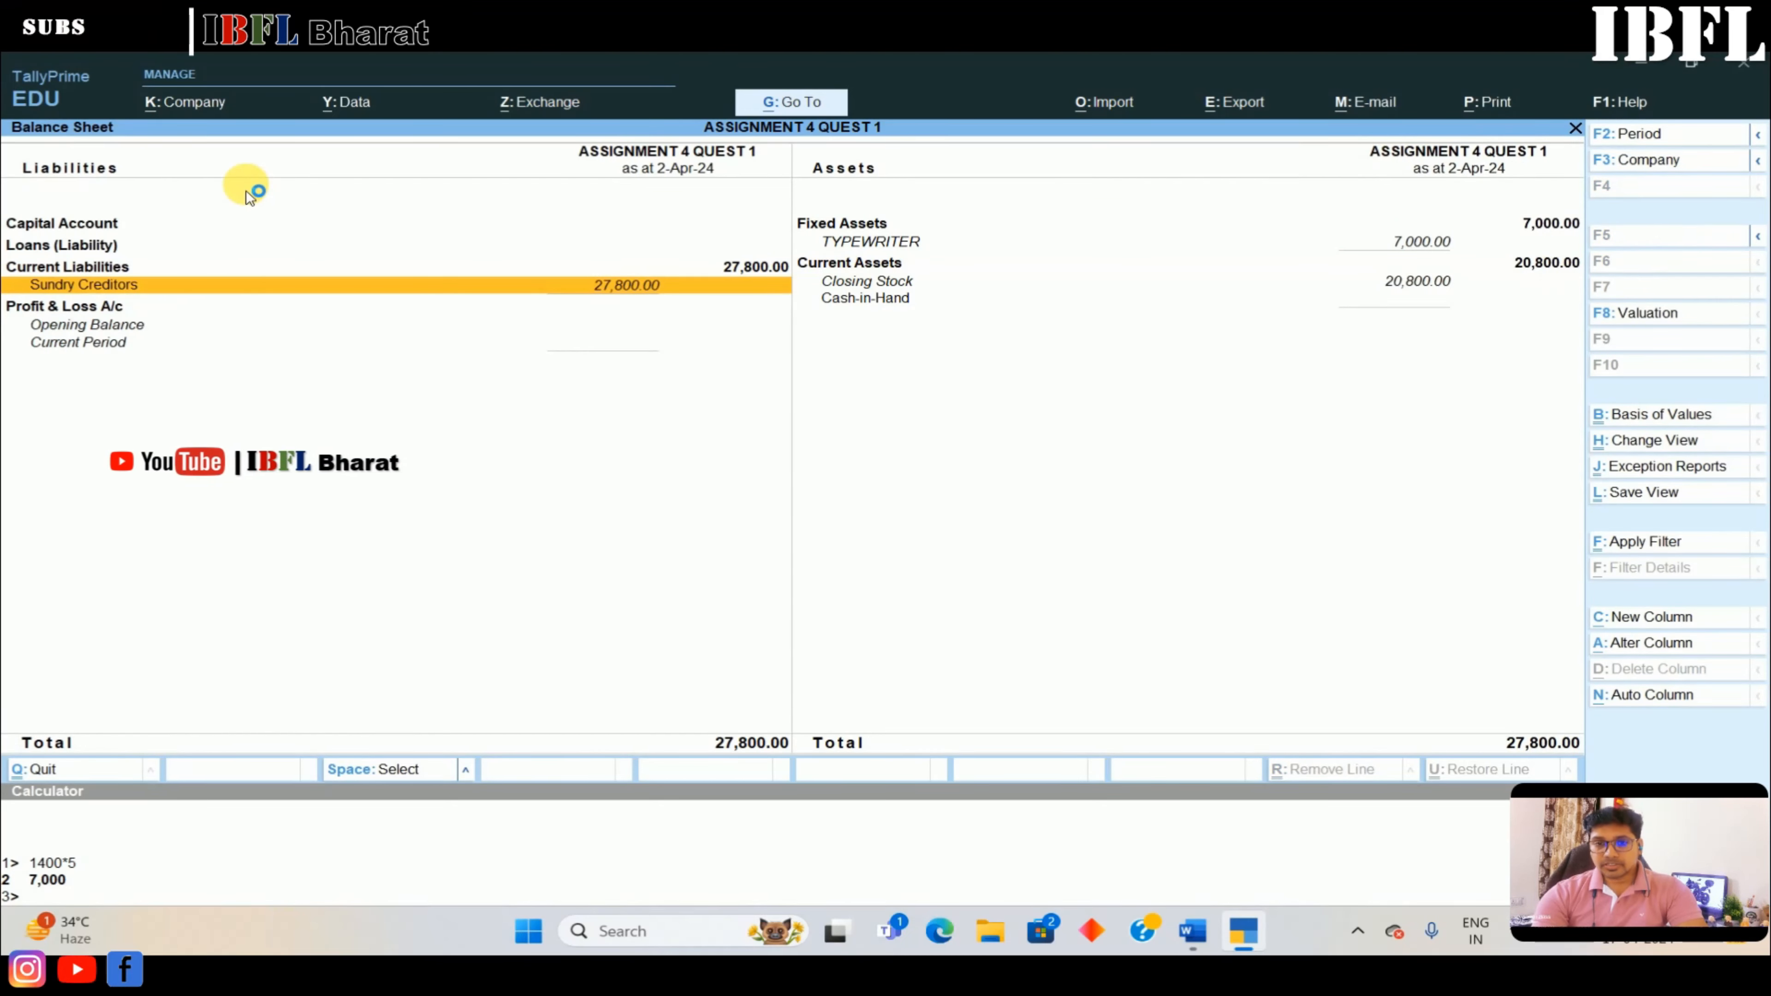
# Examine the TYPEWRITER and Closing Stock entries on the assets side of the Balance Sheet
pyautogui.press('Right')
pyautogui.press('Up')
pyautogui.press('Up')
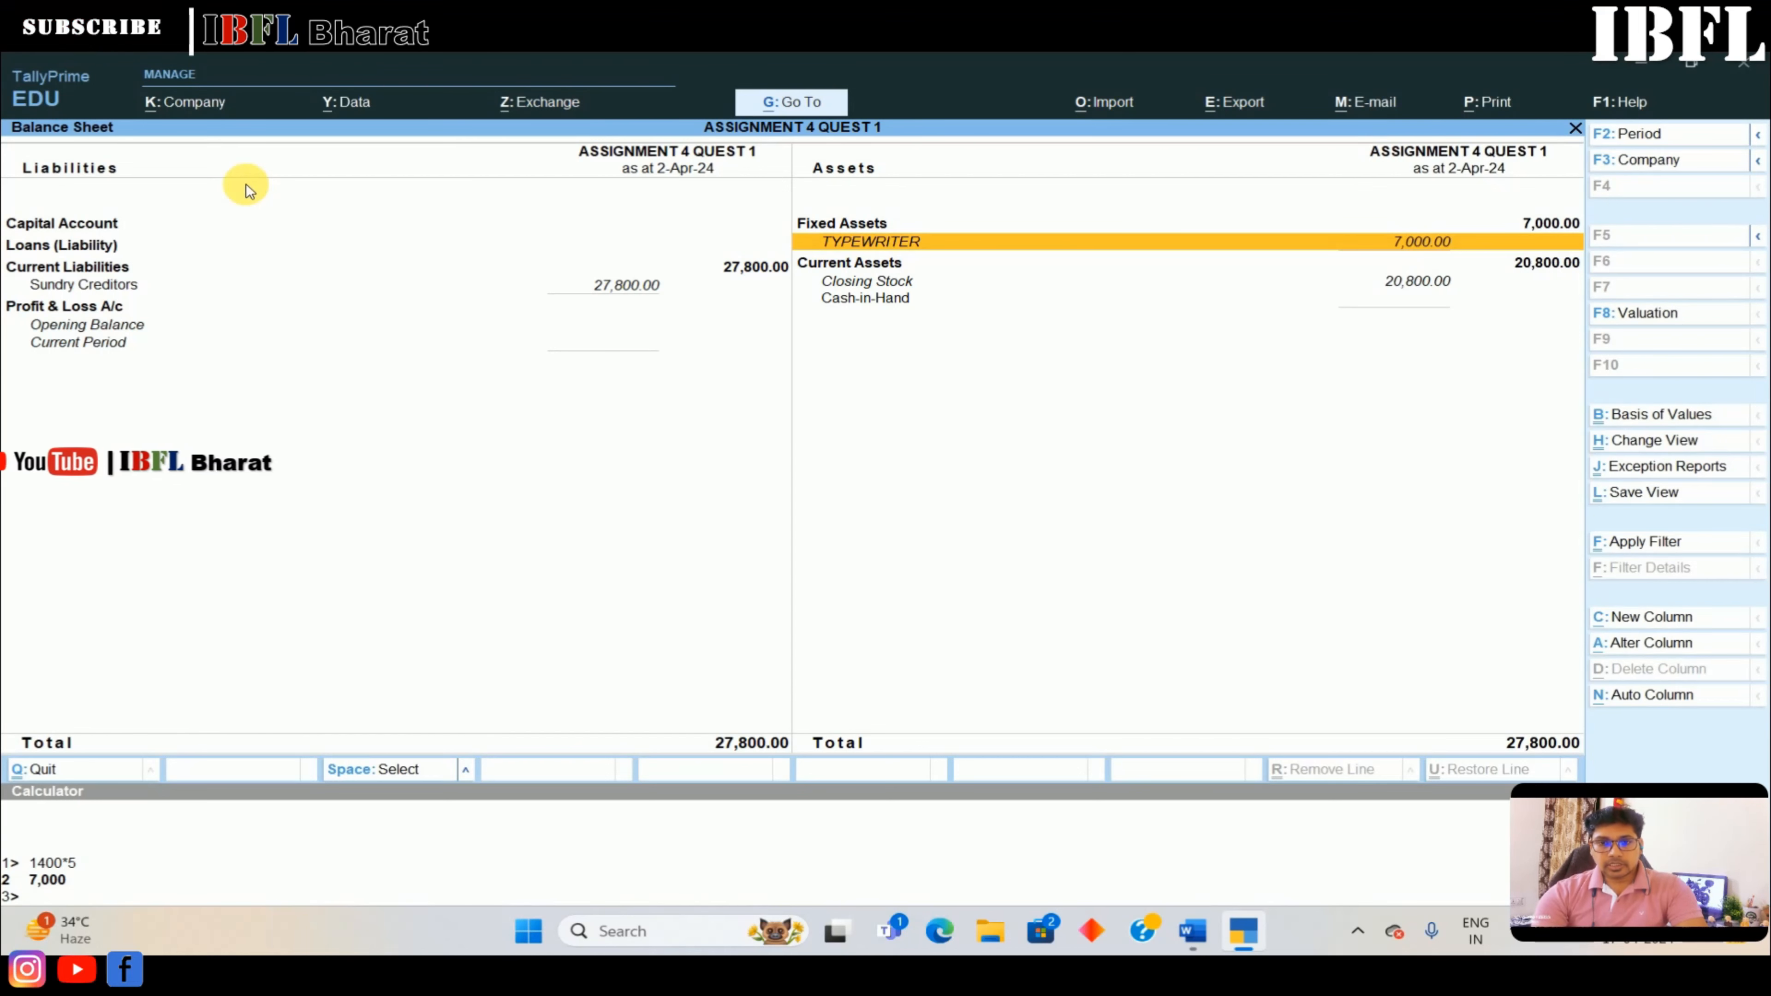
pyautogui.press('Down')
pyautogui.press('Down')
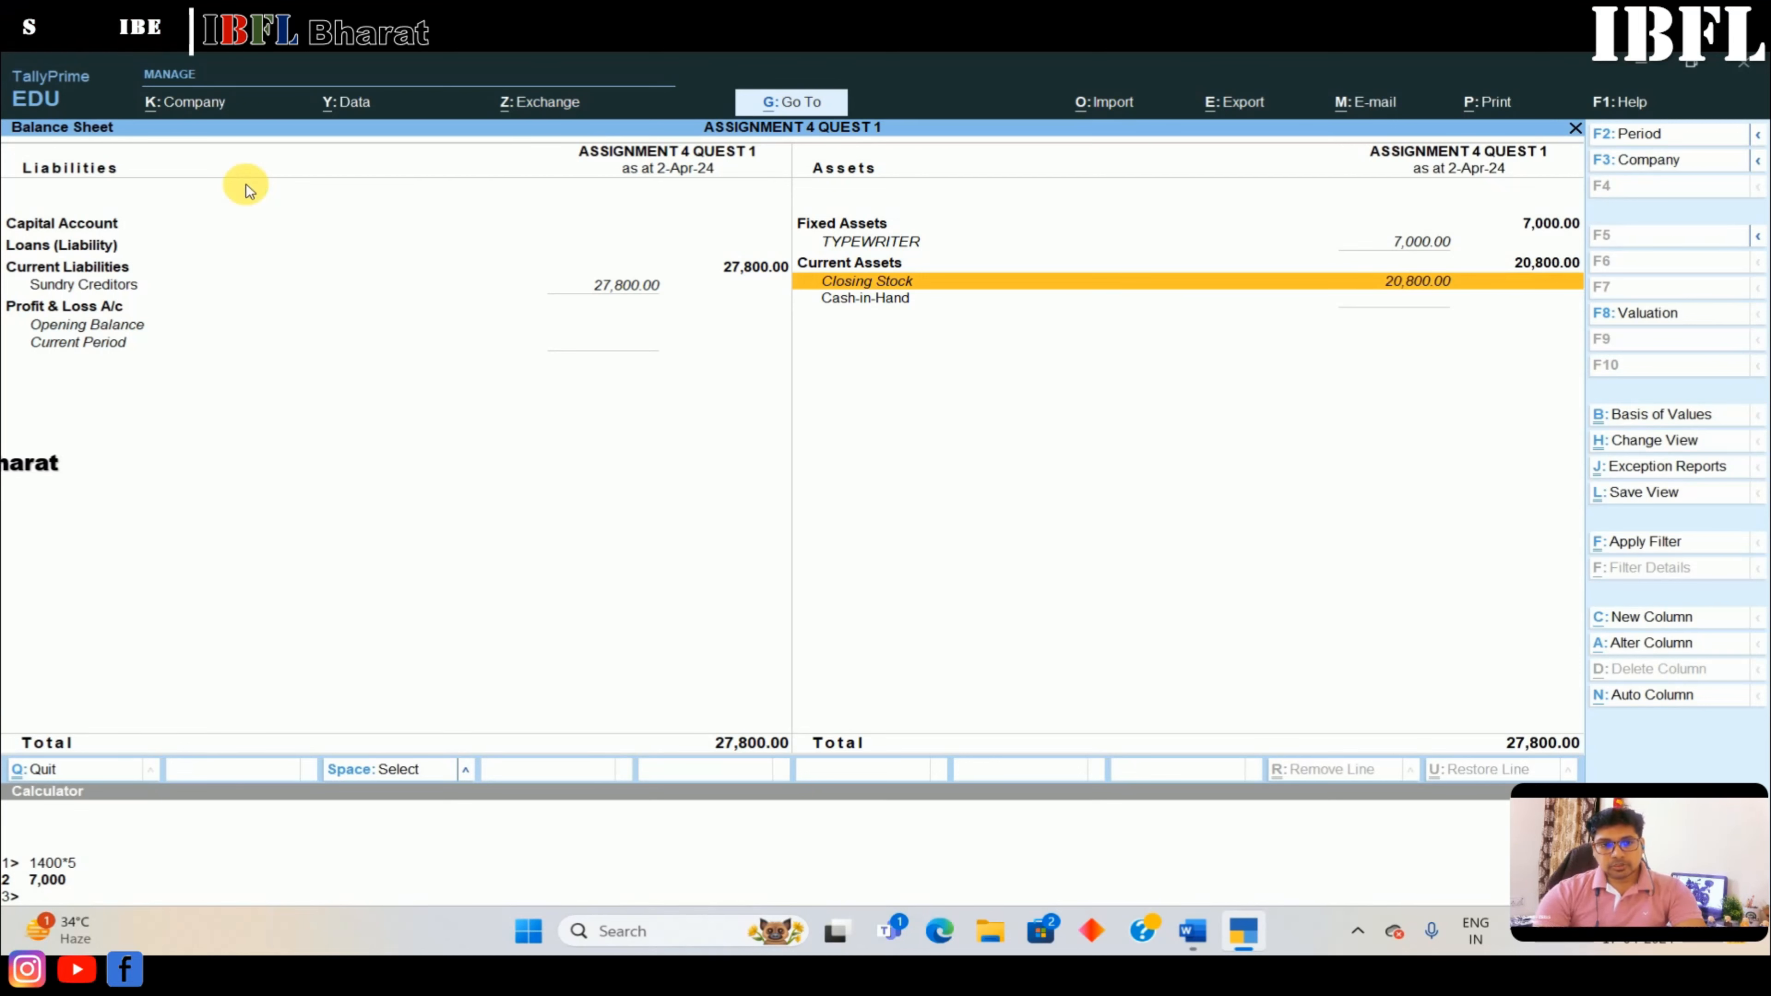
# Open the Profit & Loss A/c from the Balance Sheet in detailed view and examine the PURCHASES entry
pyautogui.press('Left')
pyautogui.press('Down')
pyautogui.press('Return')
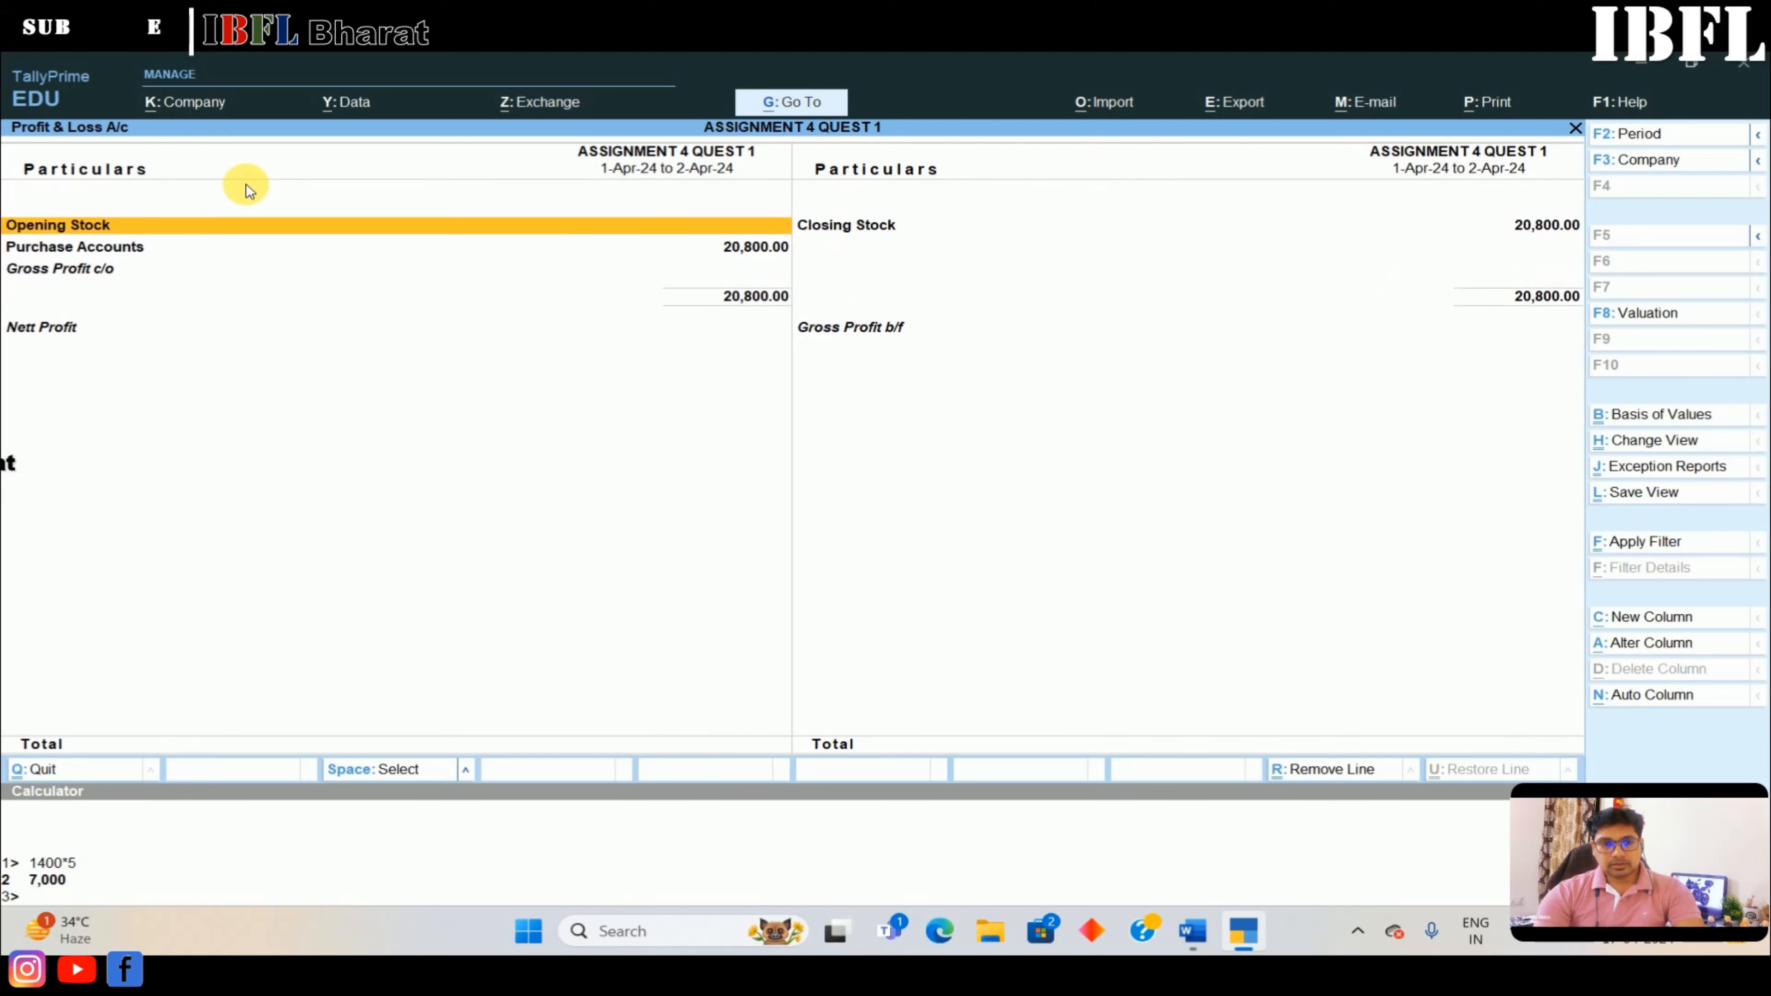
pyautogui.hotkey('alt', 'F5')
pyautogui.press('Down')
pyautogui.press('Down')
pyautogui.press('Down')
pyautogui.press('Down')
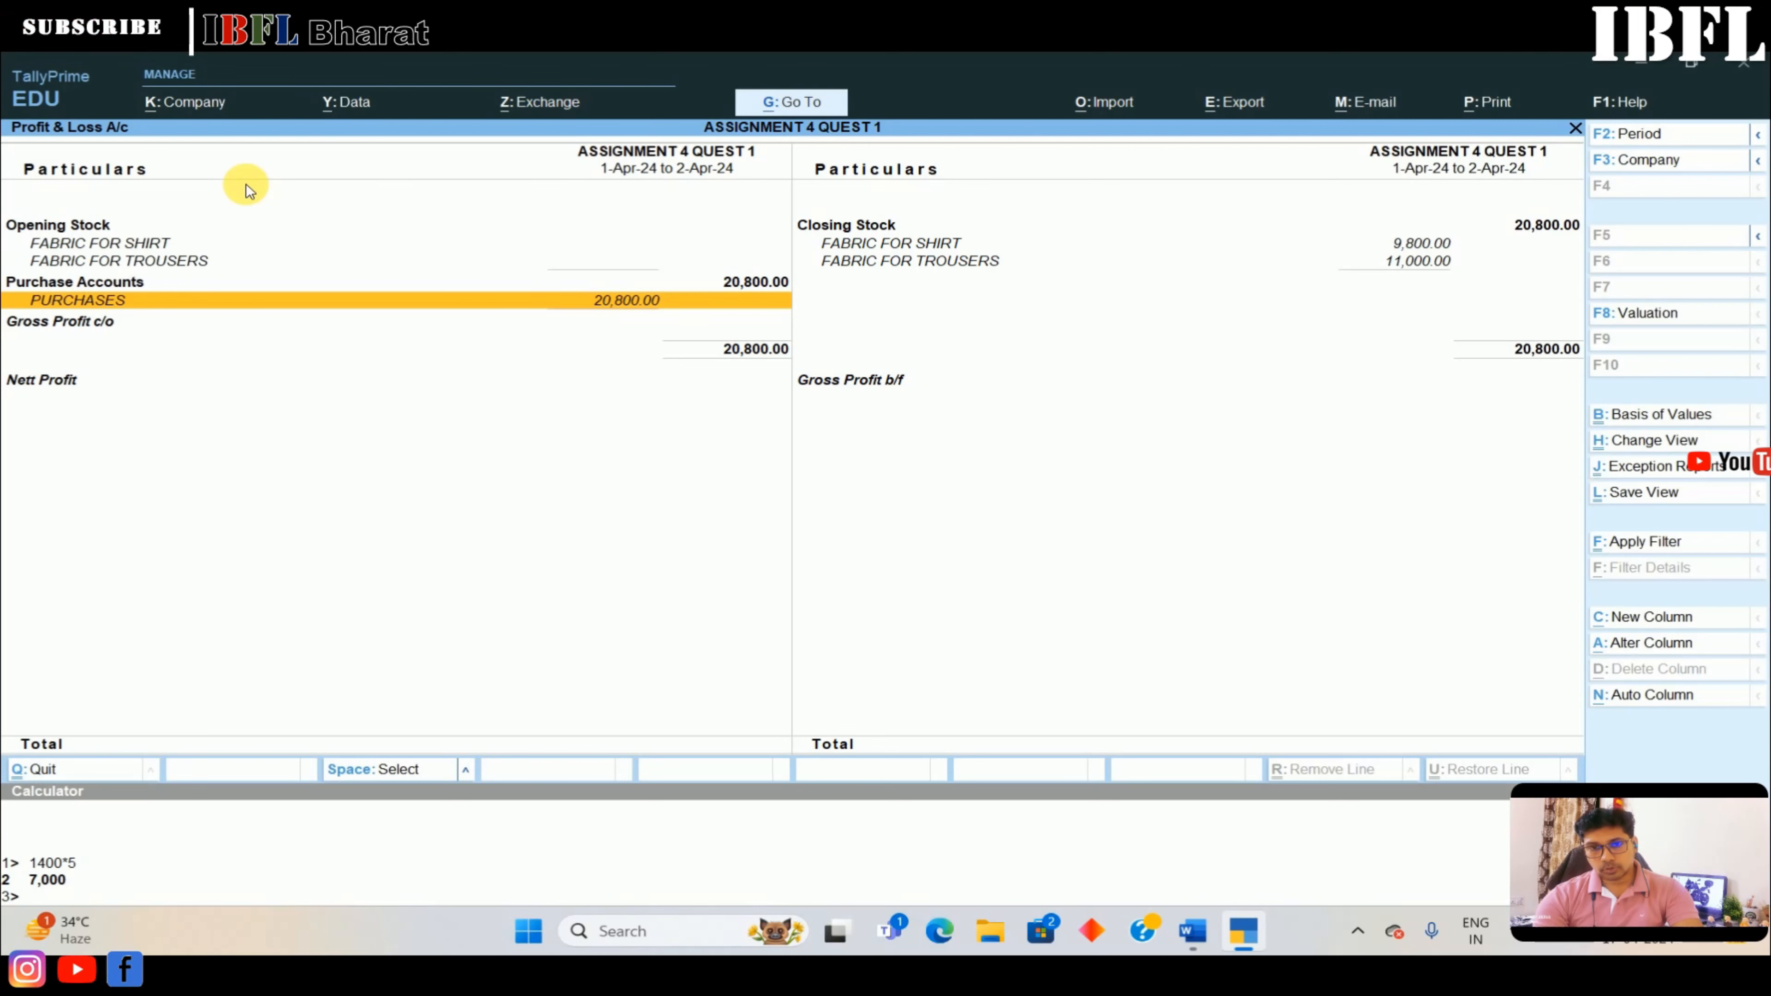
# Leave the financial statements and open the Purchase Register from the account books
pyautogui.press('Escape')
pyautogui.press('Escape')
pyautogui.press('Down')
pyautogui.press('Down')
pyautogui.press('Down')
pyautogui.press('Down')
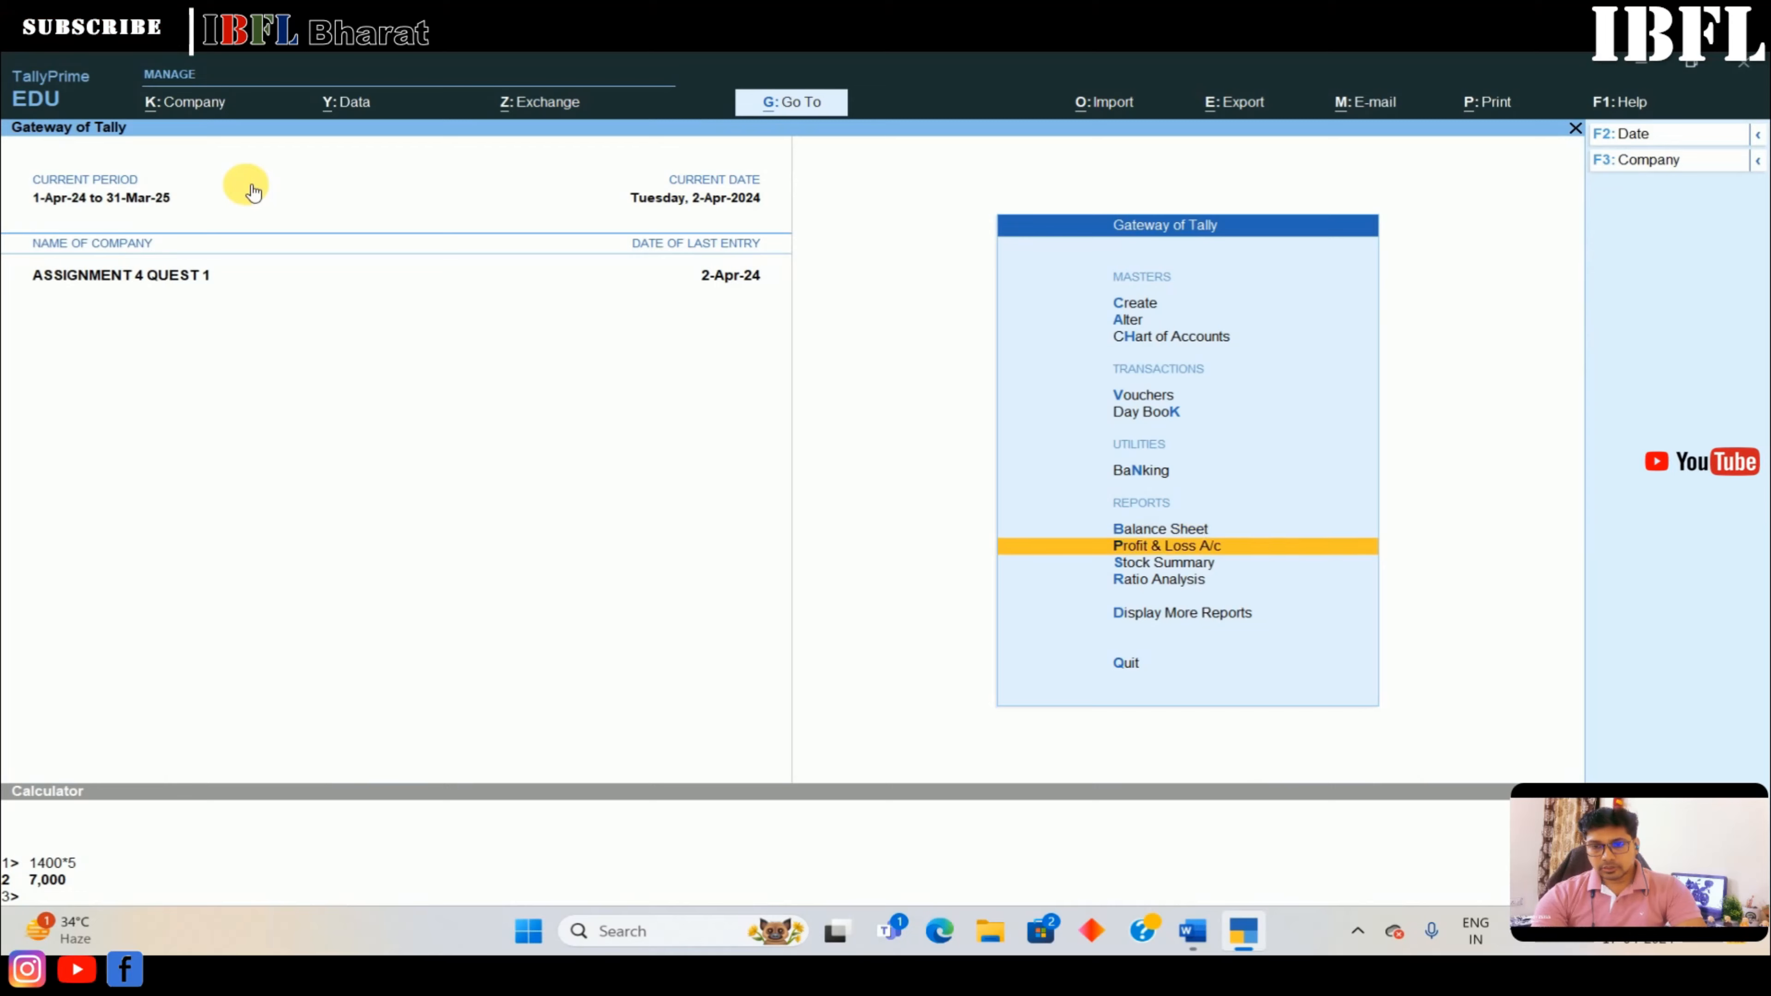
pyautogui.press('Return')
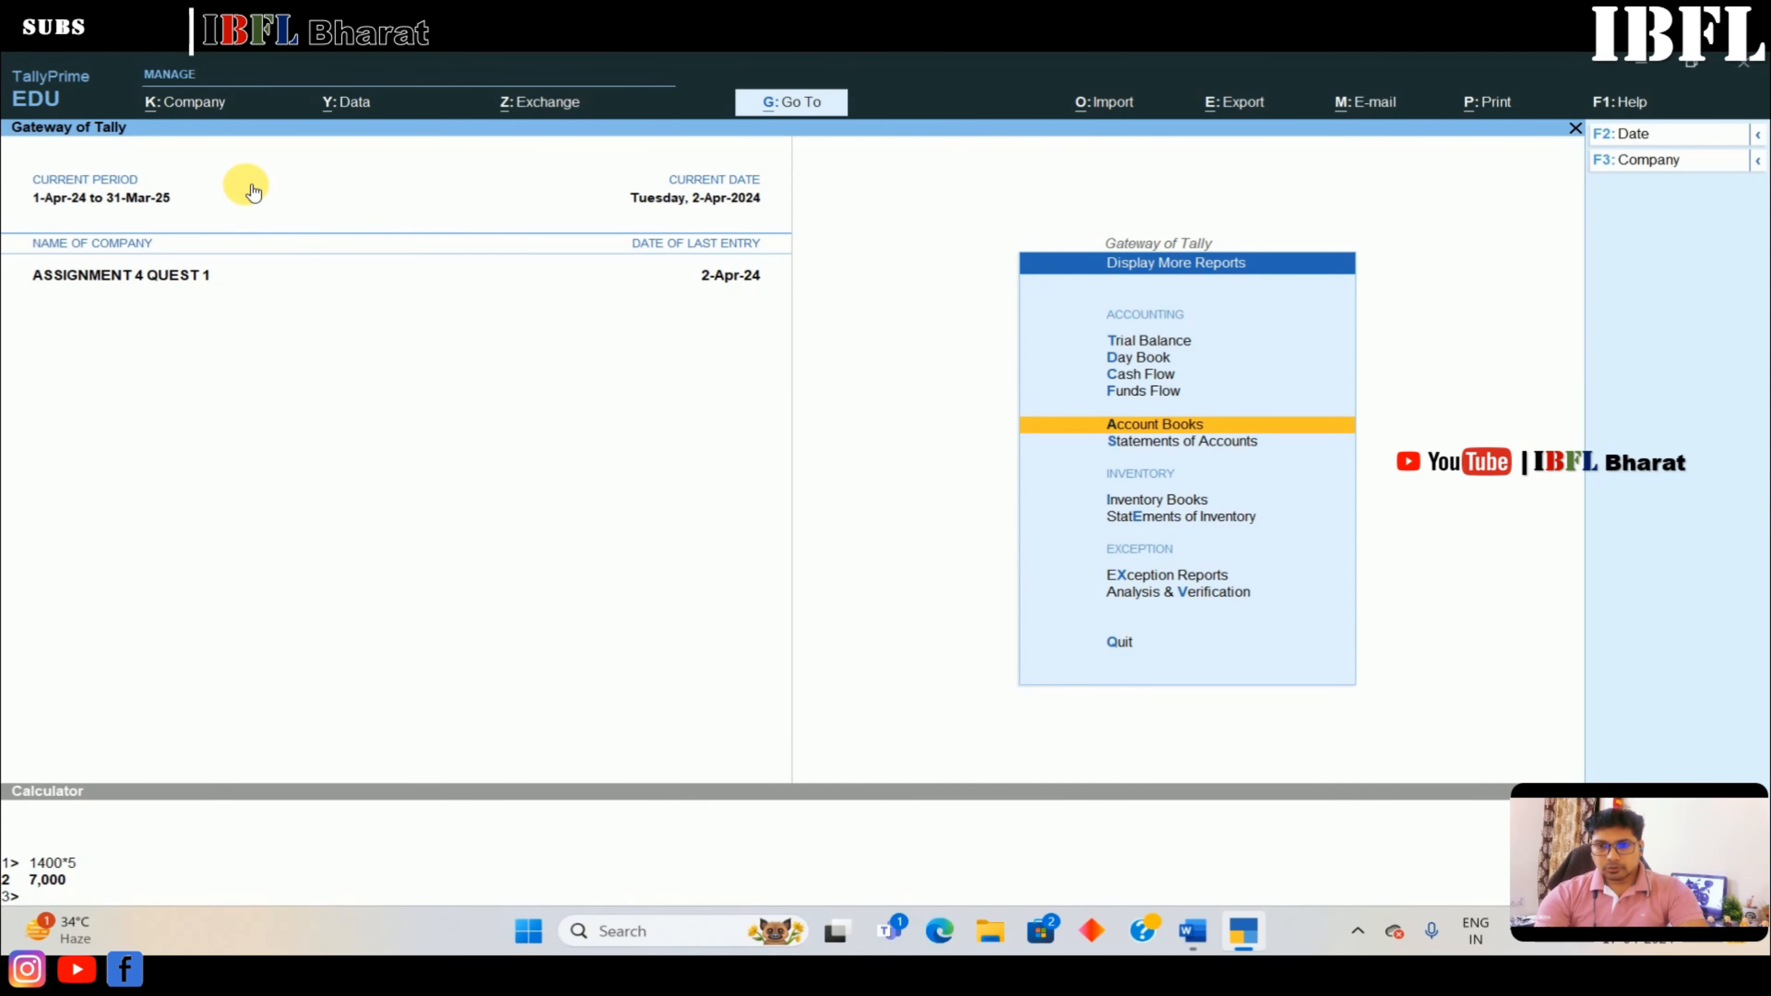
pyautogui.press('Return')
pyautogui.press('Down')
pyautogui.press('Down')
pyautogui.press('Down')
pyautogui.press('Down')
pyautogui.press('Down')
pyautogui.press('Down')
pyautogui.press('Down')
pyautogui.press('Down')
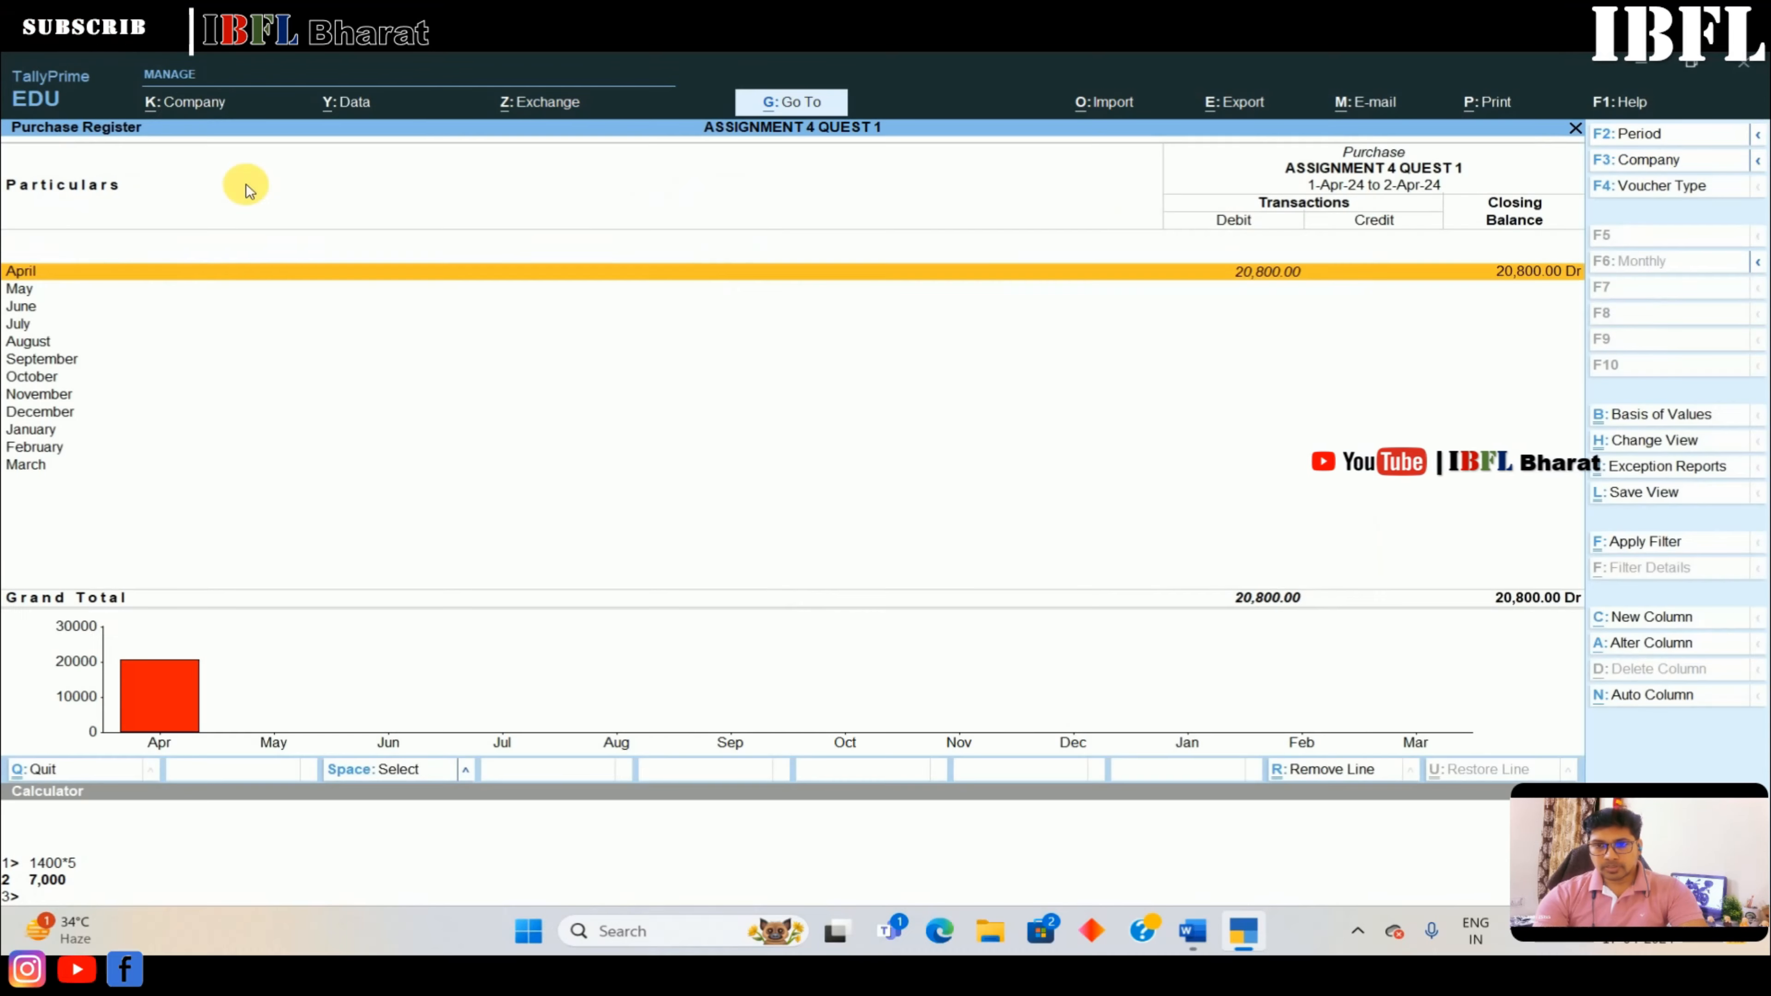
pyautogui.press('Return')
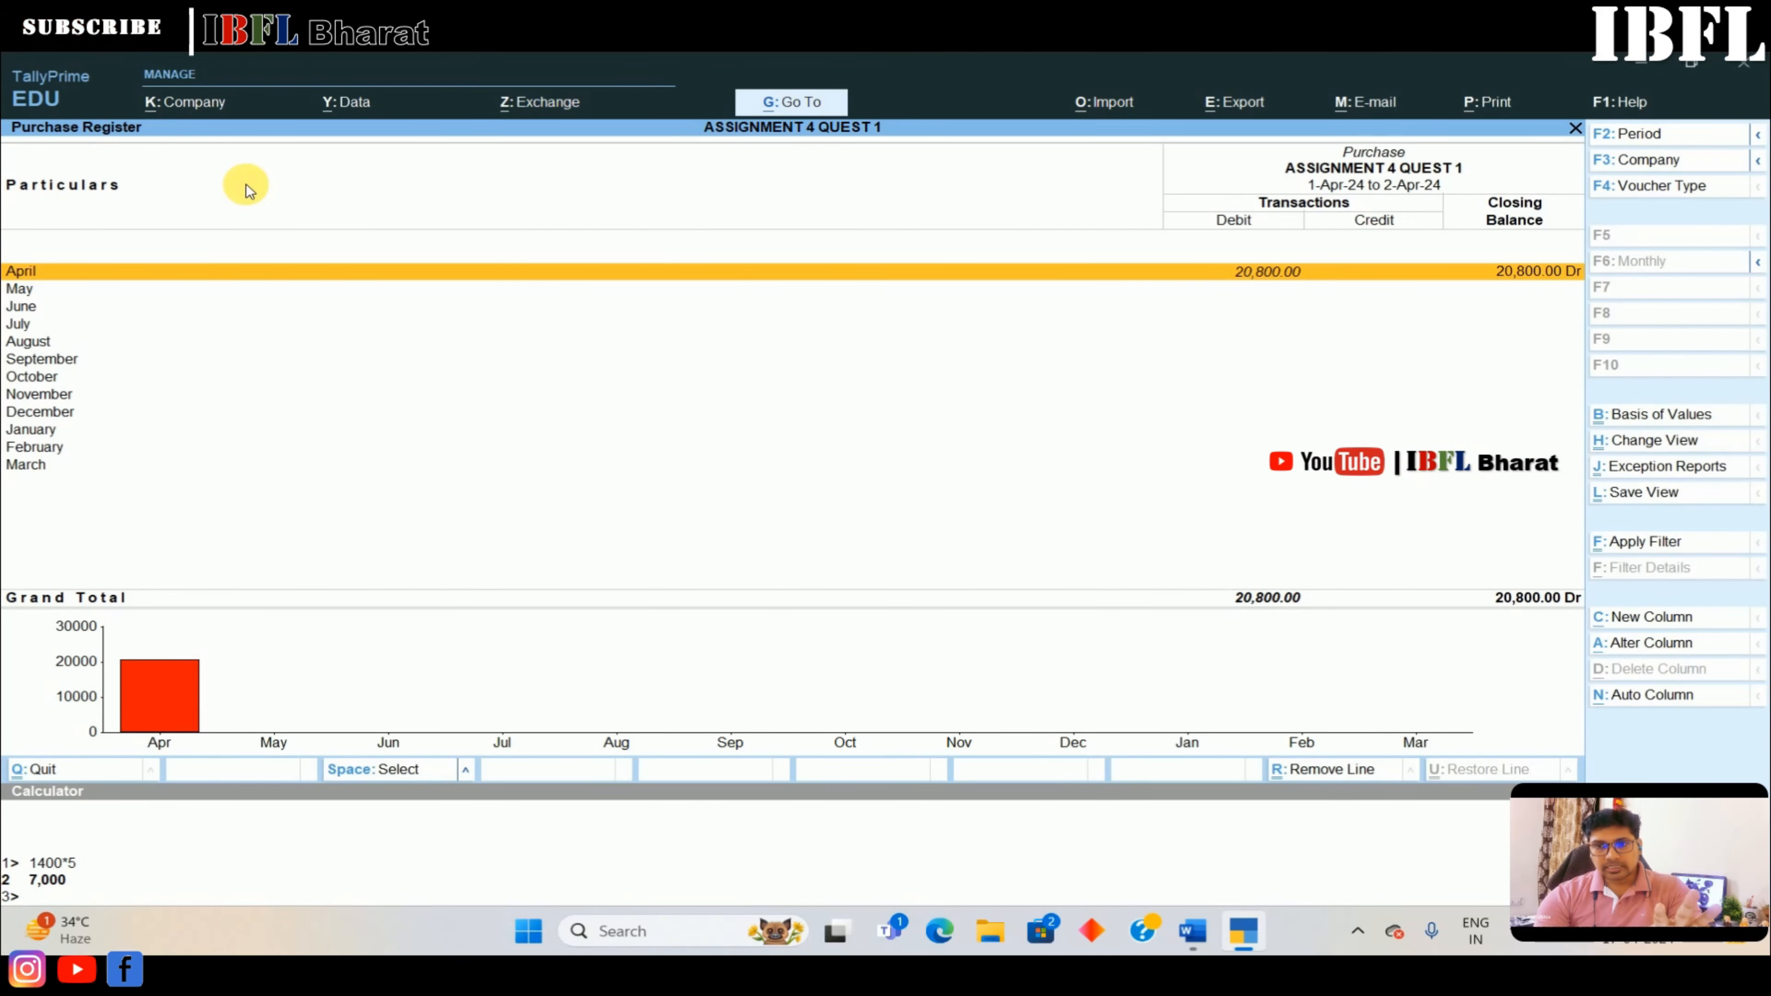
# Review the April purchase vouchers and their total in the Purchase Register, and return to the Gateway of Tally
pyautogui.press('Return')
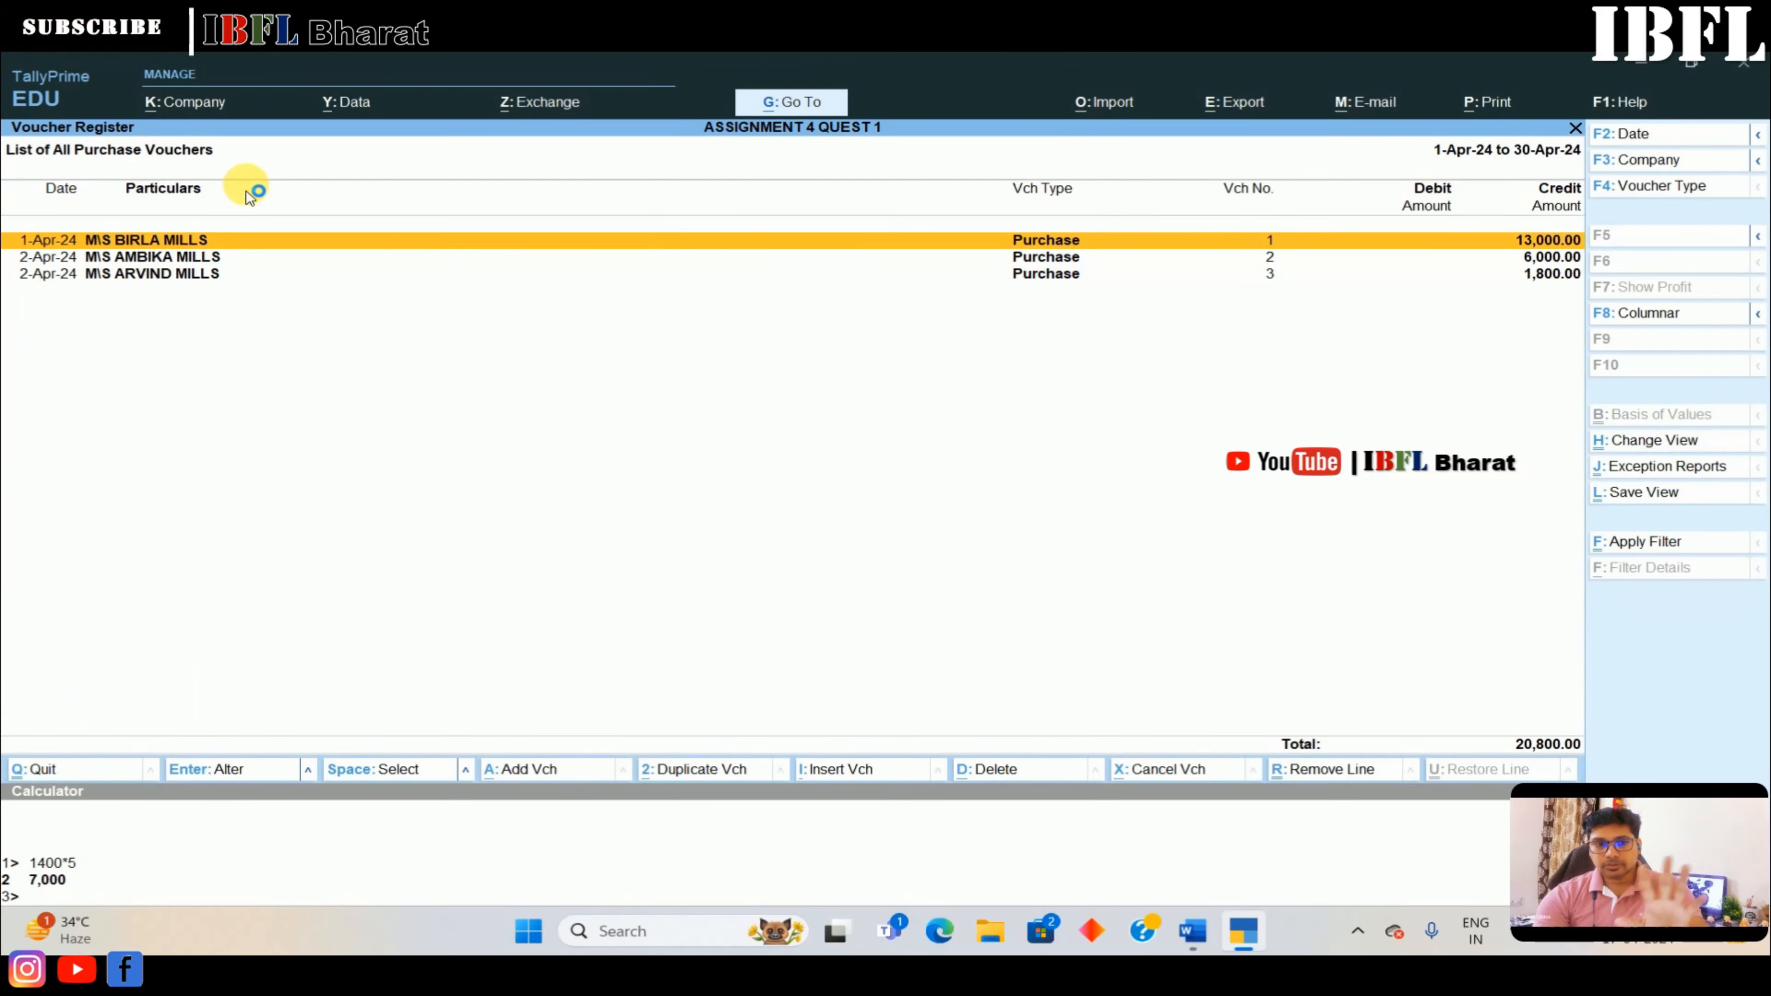
pyautogui.press('Down')
pyautogui.press('Down')
pyautogui.press('Up')
pyautogui.press('Up')
pyautogui.press('Down')
pyautogui.press('Down')
pyautogui.press('Up')
pyautogui.press('Up')
pyautogui.press('Down')
pyautogui.press('Down')
pyautogui.press('Up')
pyautogui.press('Up')
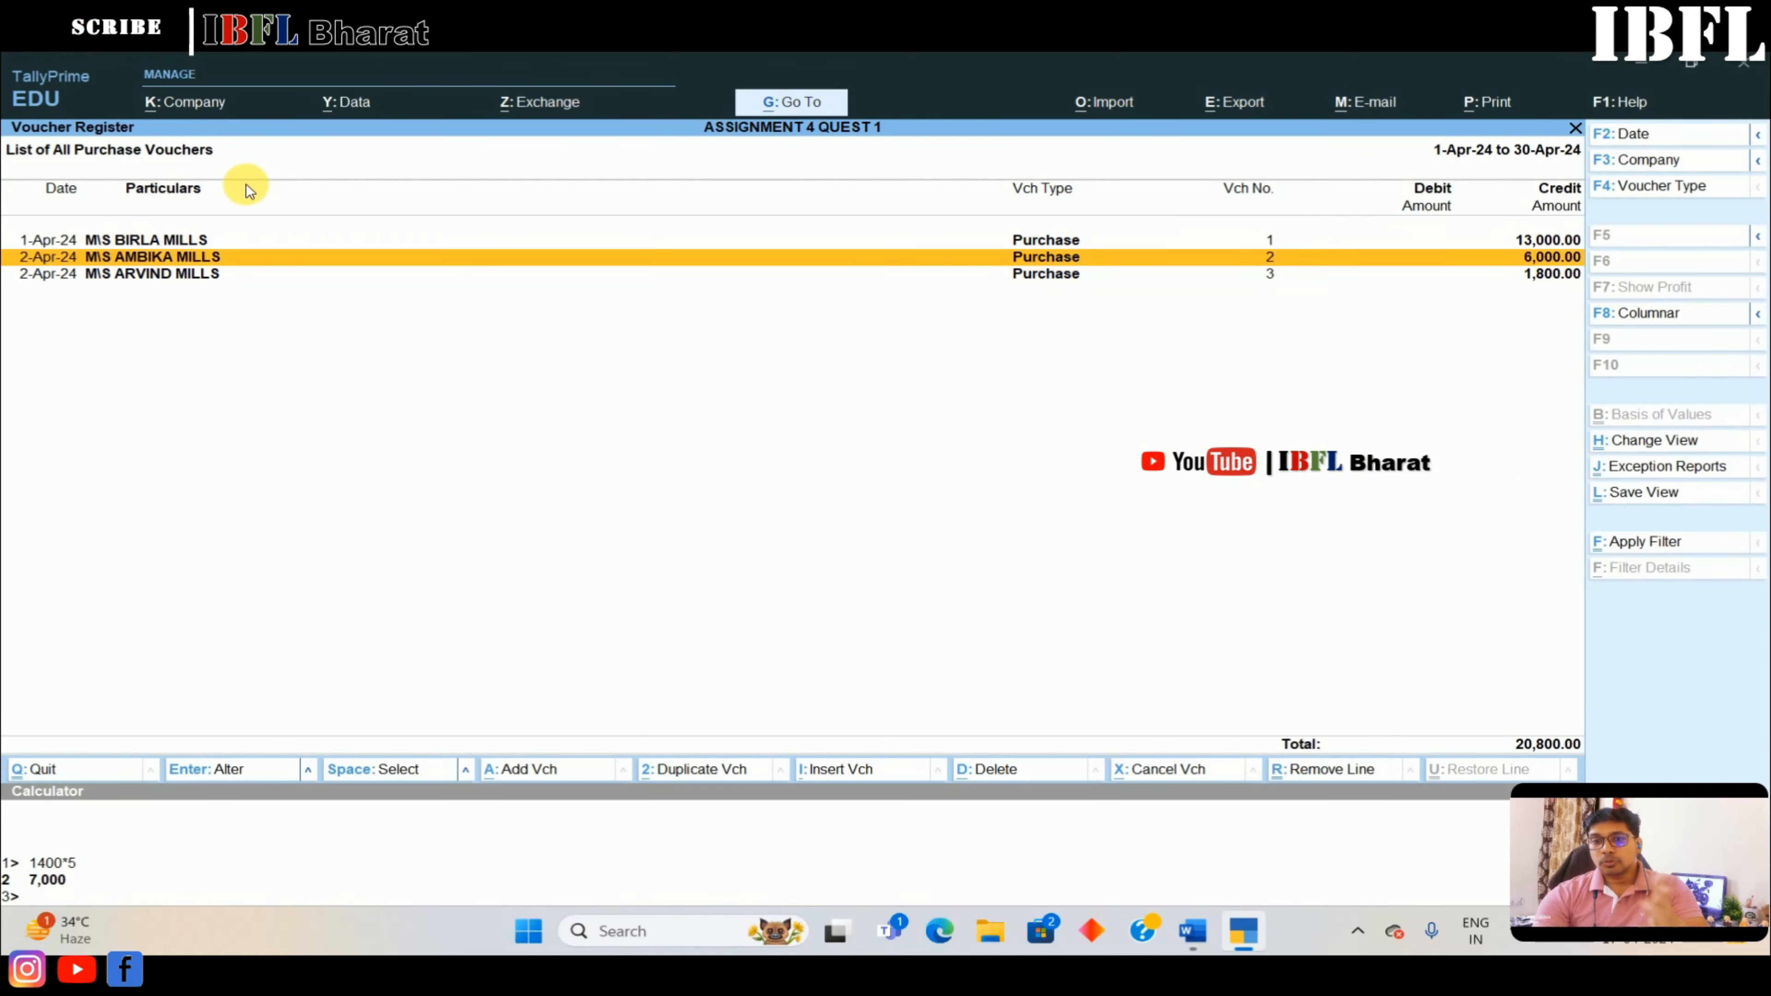
pyautogui.press('Down')
pyautogui.press('Down')
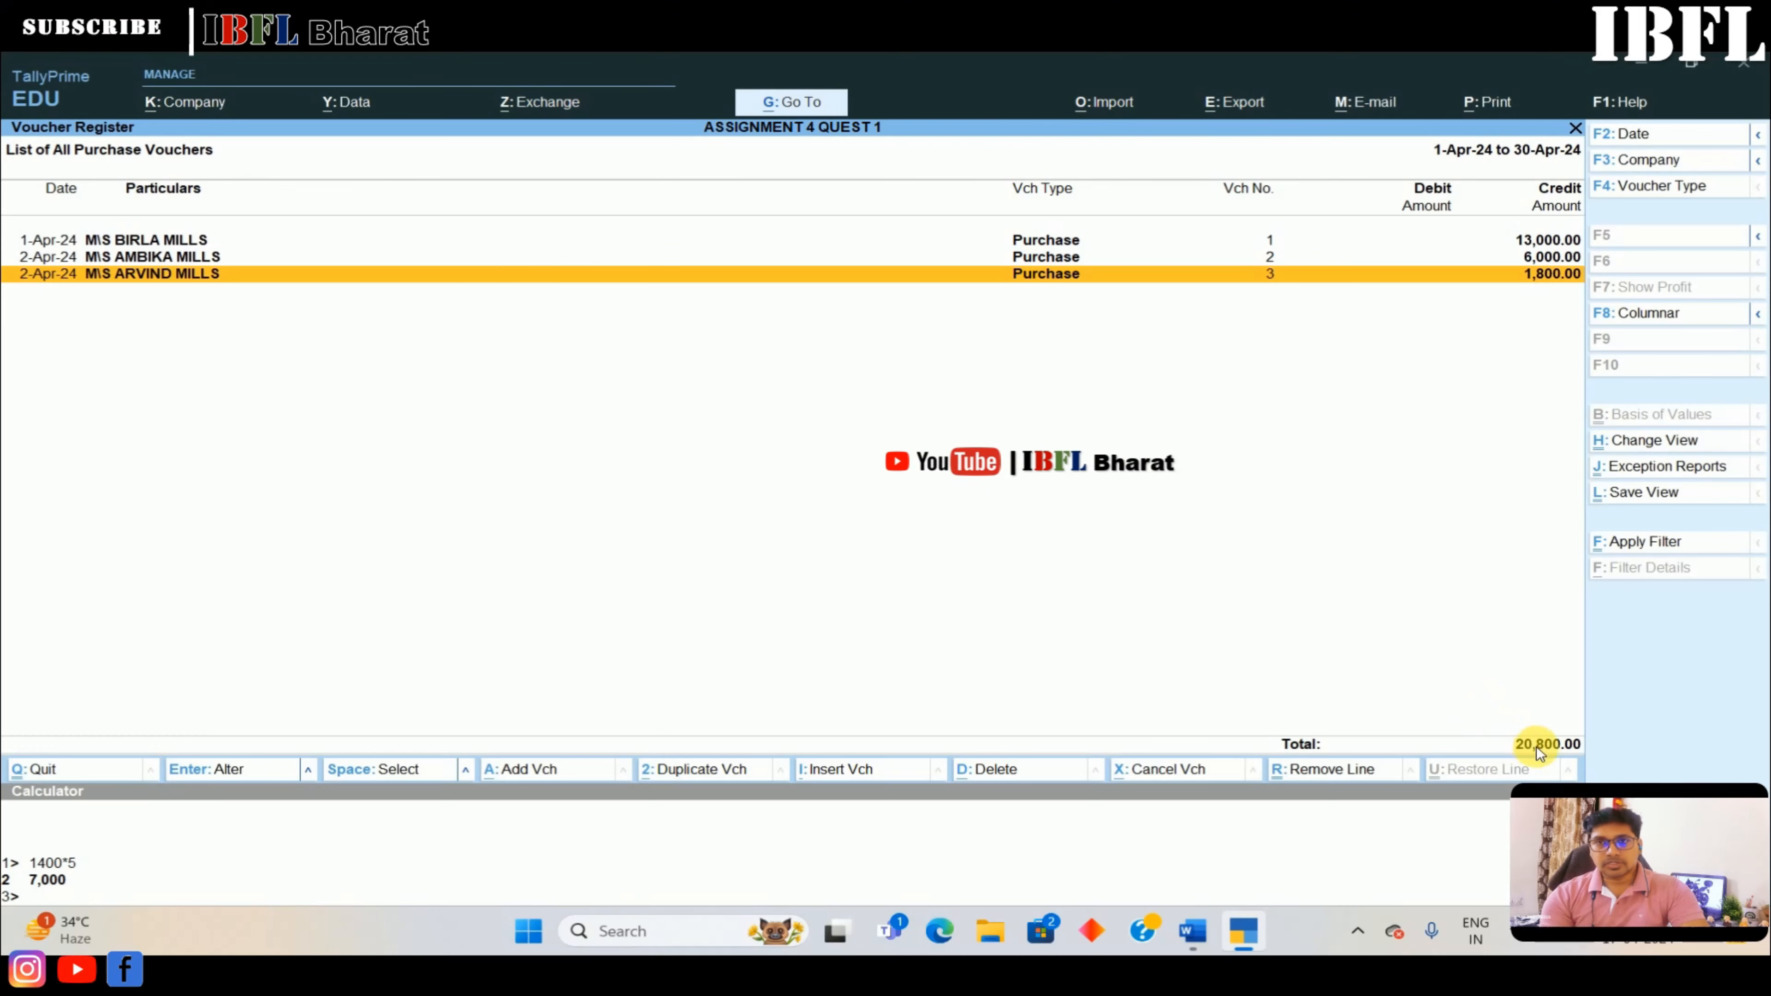
pyautogui.press('Escape')
pyautogui.press('Escape')
pyautogui.press('Escape')
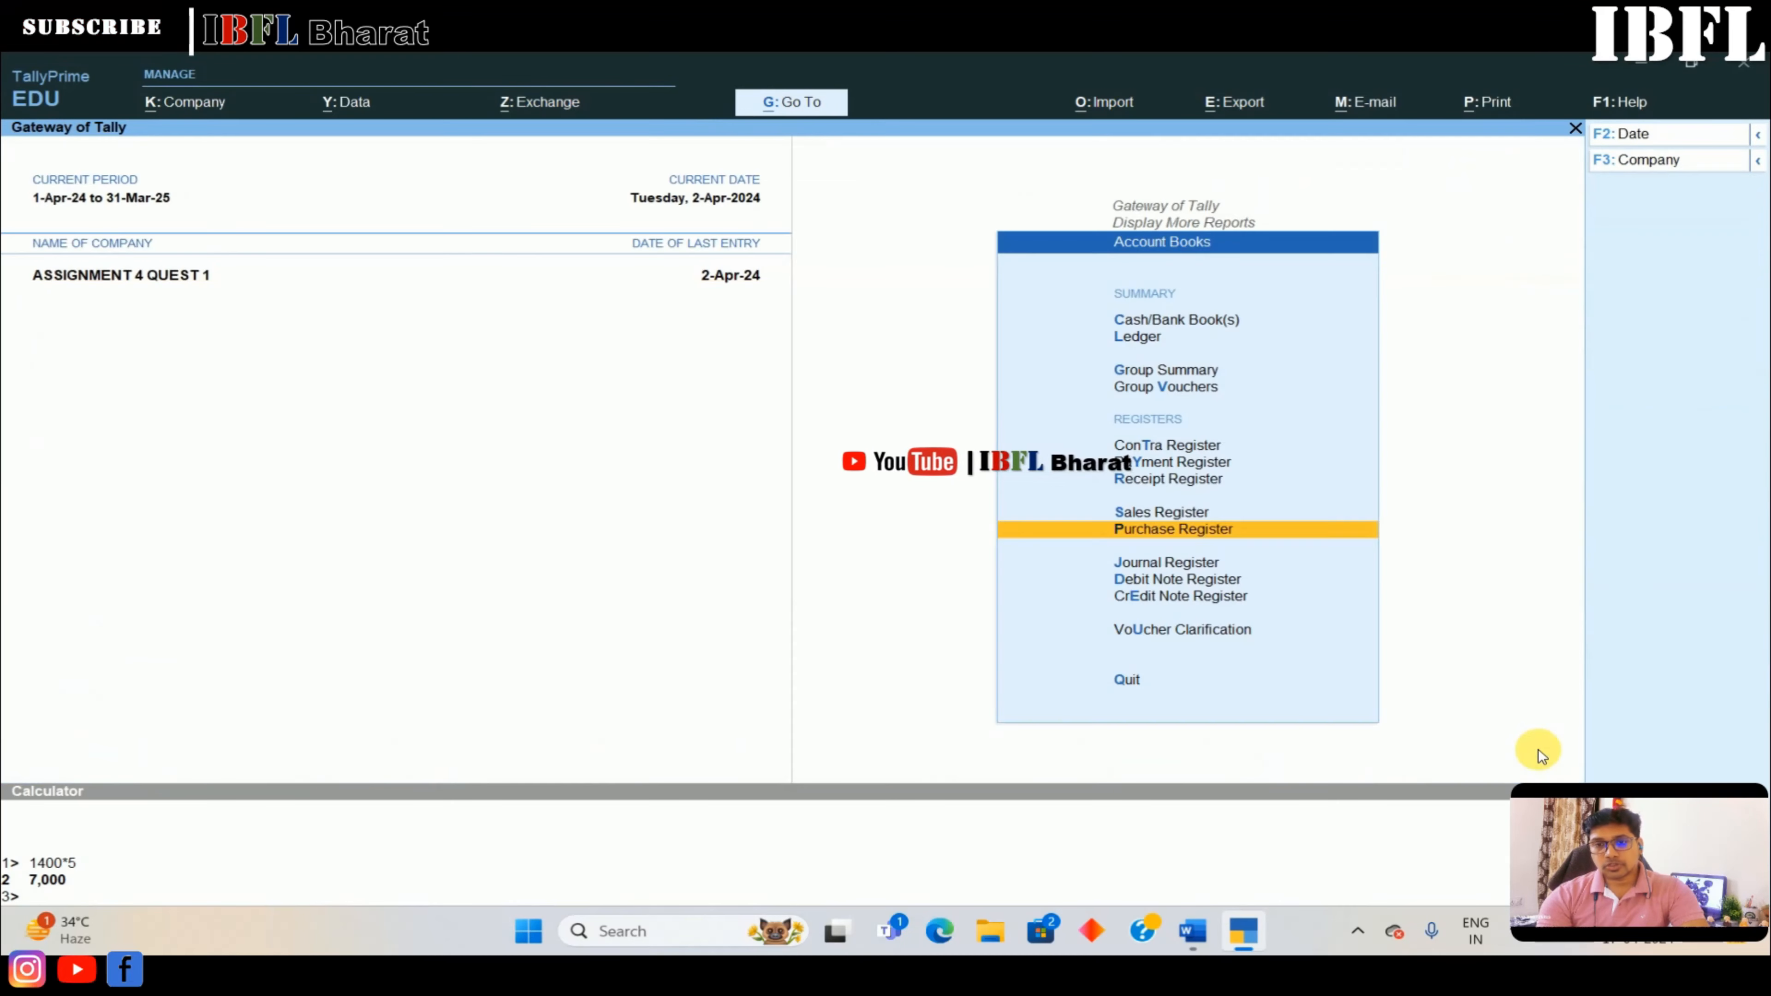
pyautogui.press('Escape')
pyautogui.press('Escape')
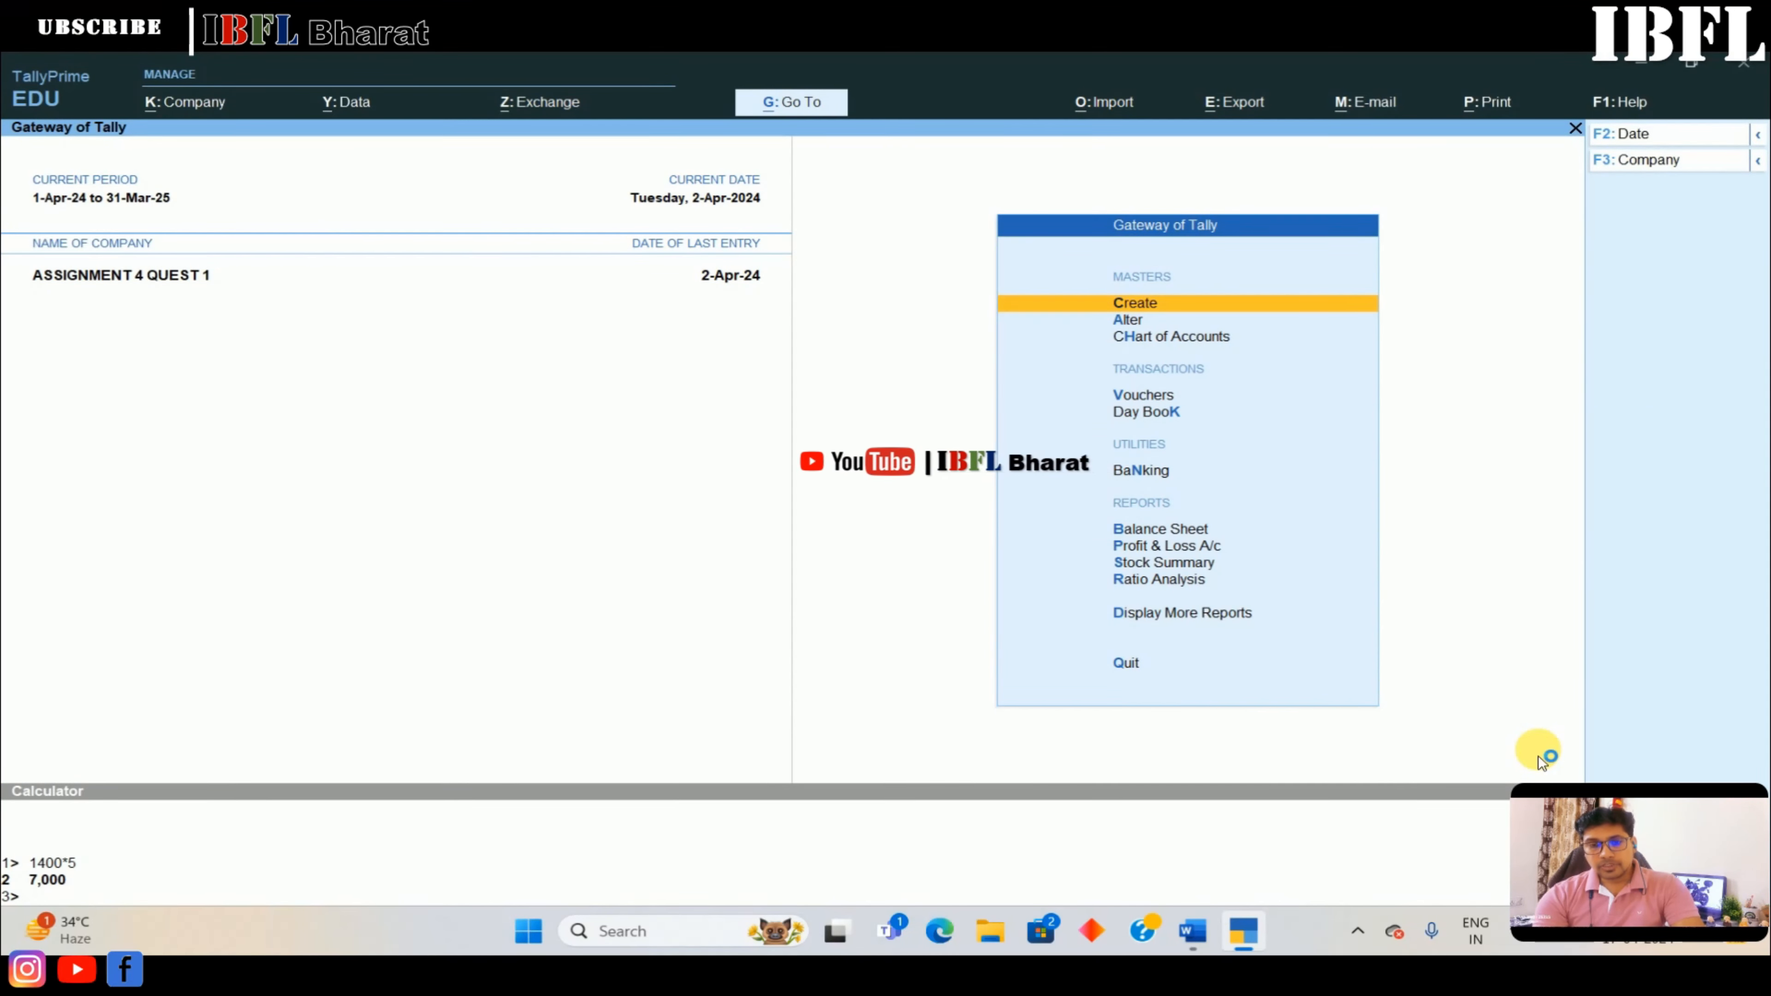
# Check the next question in the Word assignment and shut the company ASSIGNMENT 4 QUEST 1 in TallyPrime
pyautogui.hotkey('alt', 'Tab')
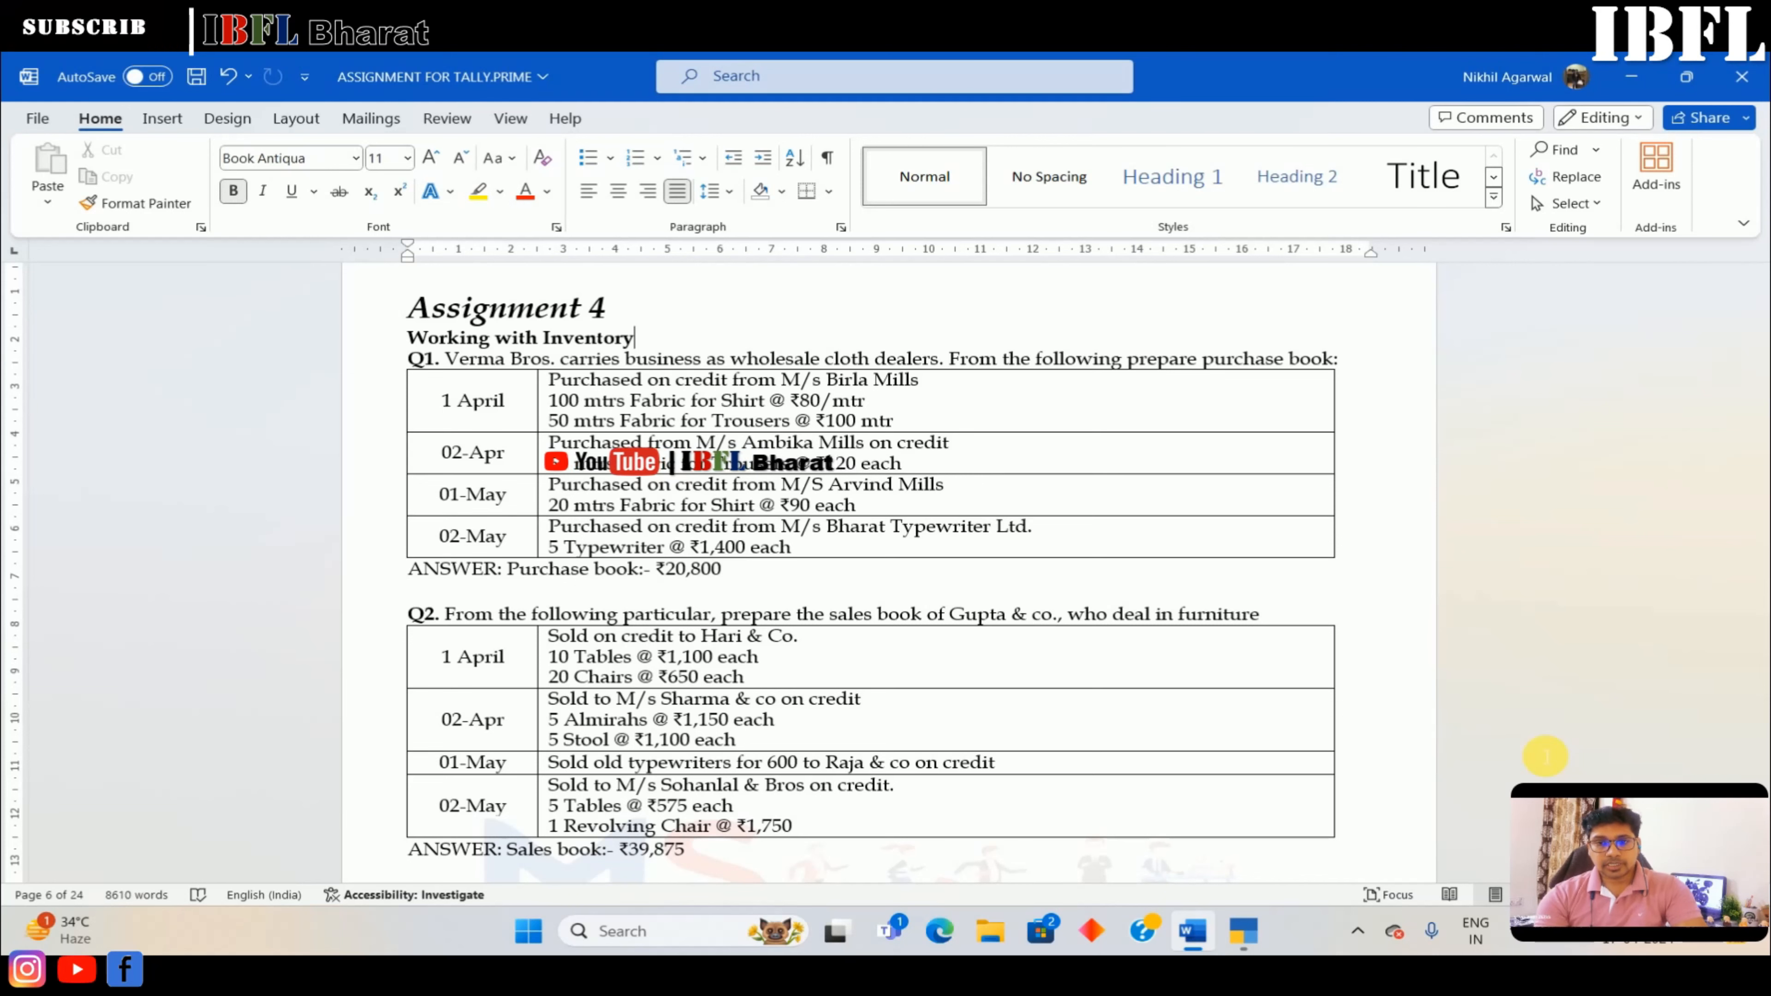
pyautogui.hotkey('alt', 'Tab')
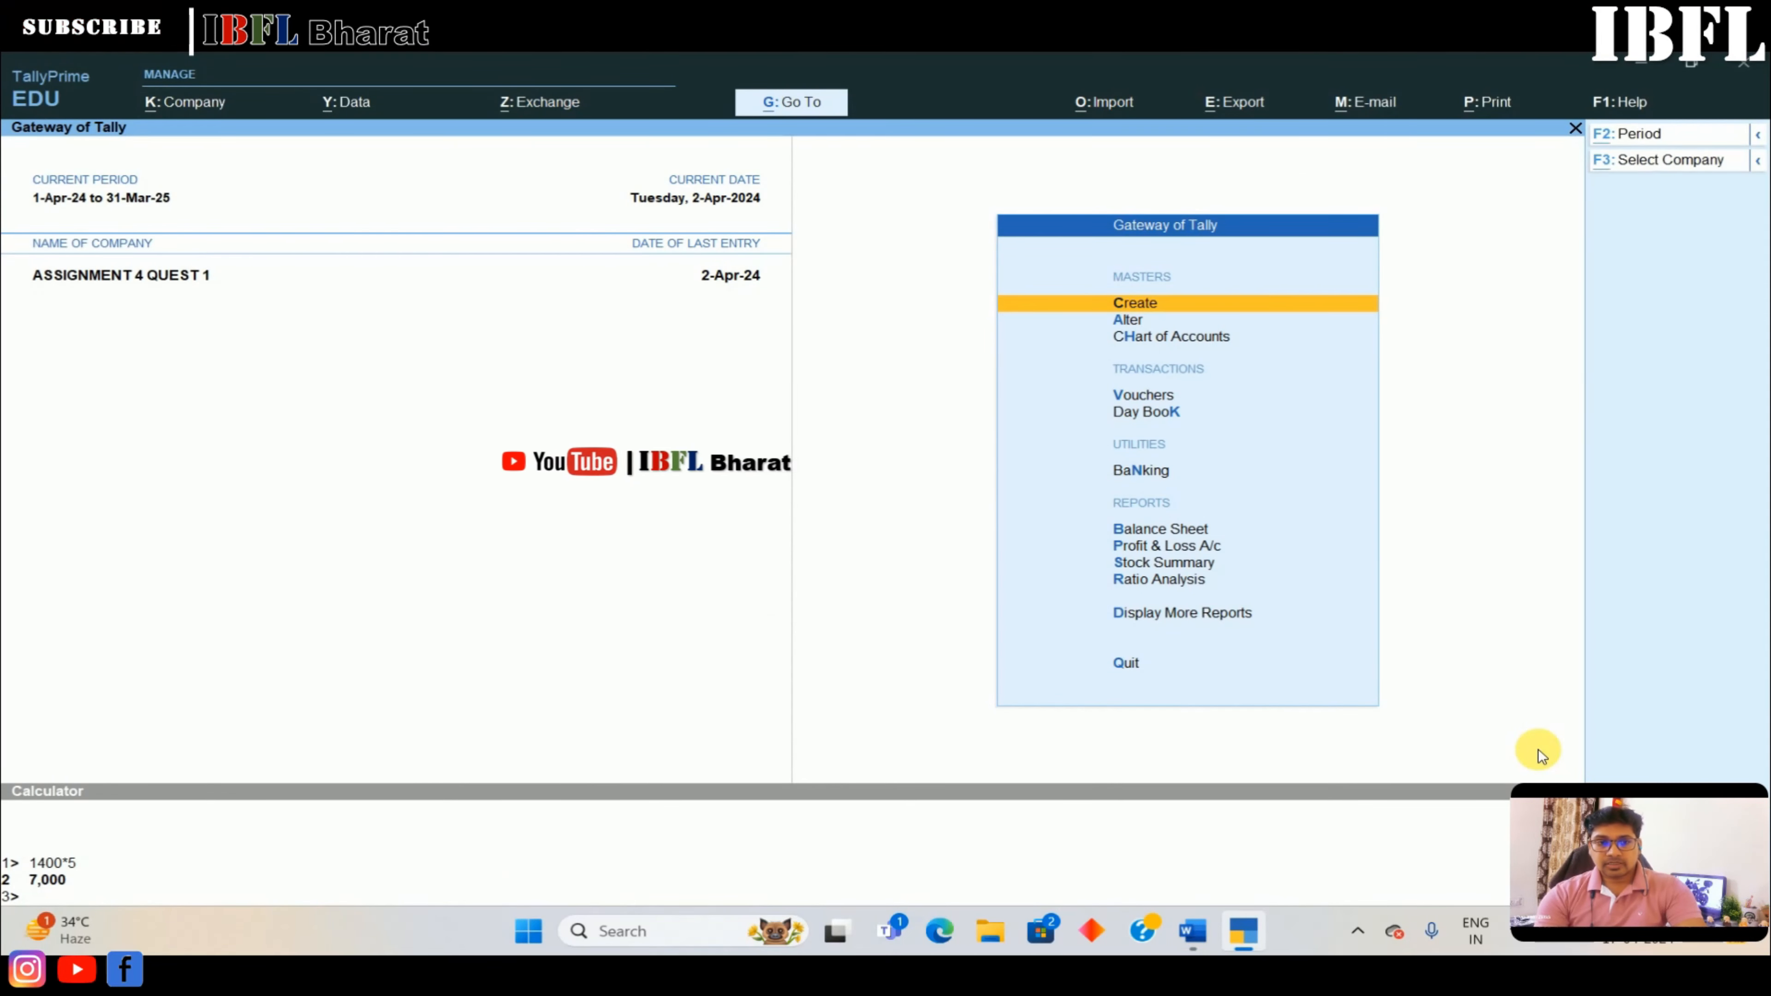
pyautogui.hotkey('alt', 'F3')
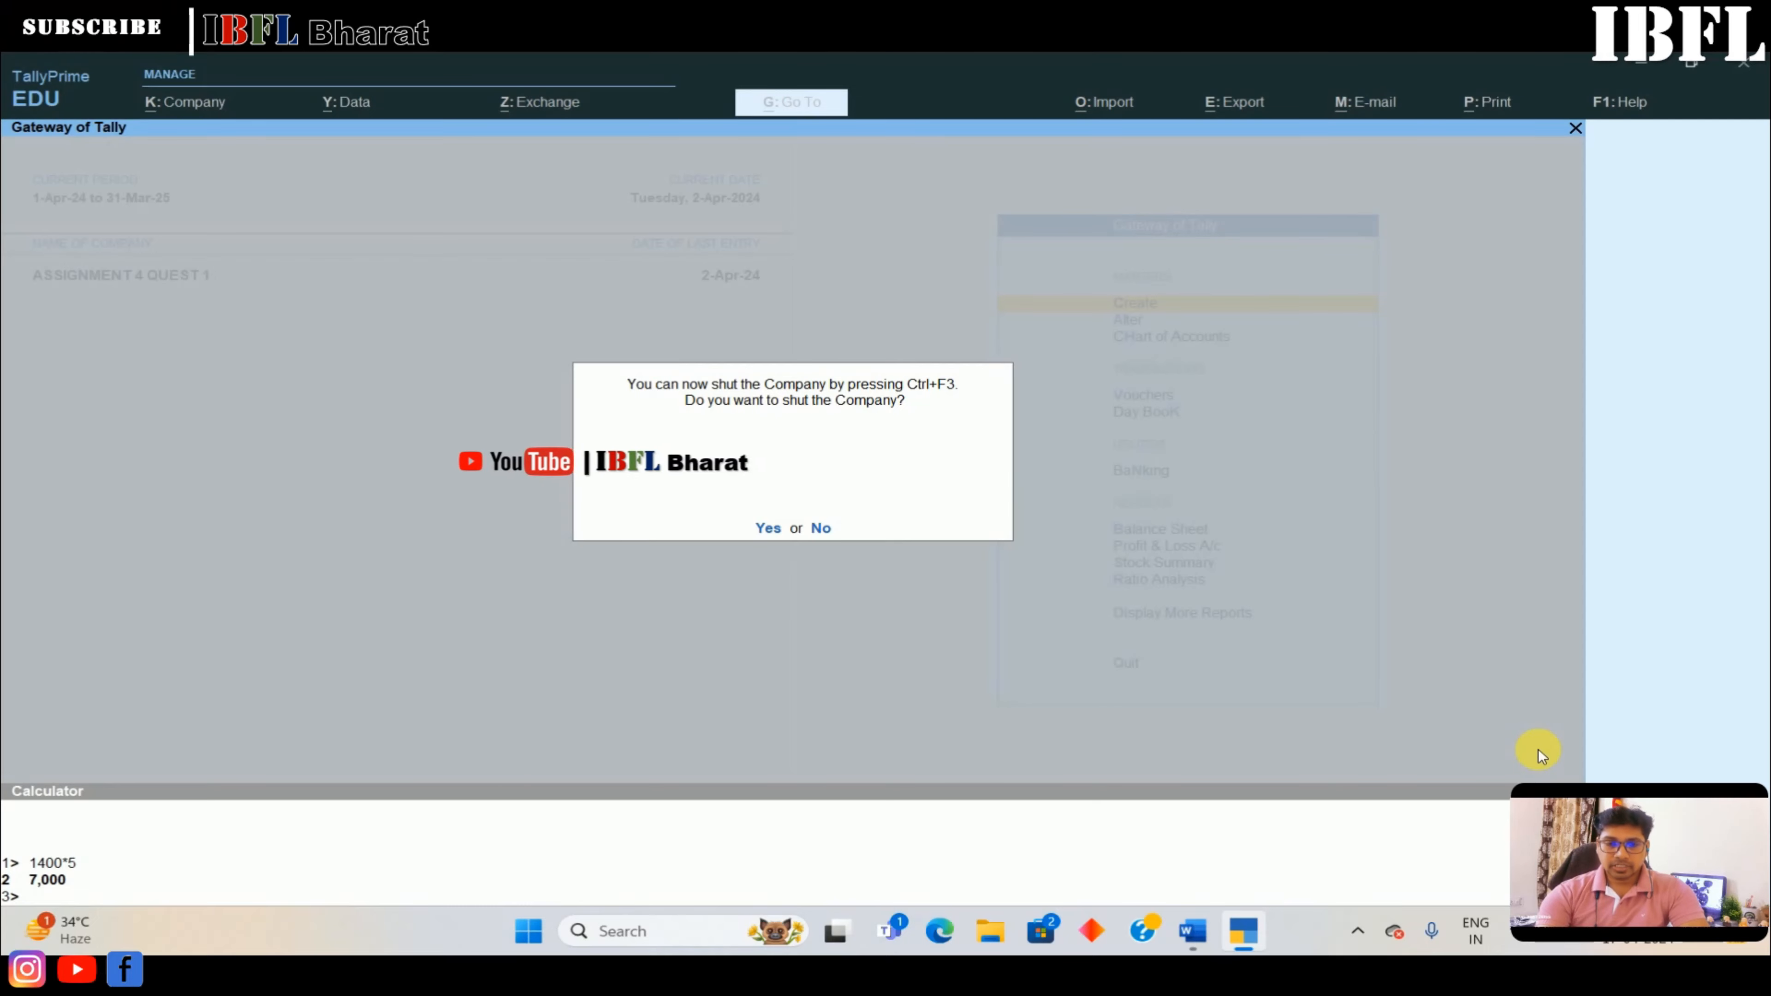
pyautogui.press('y')
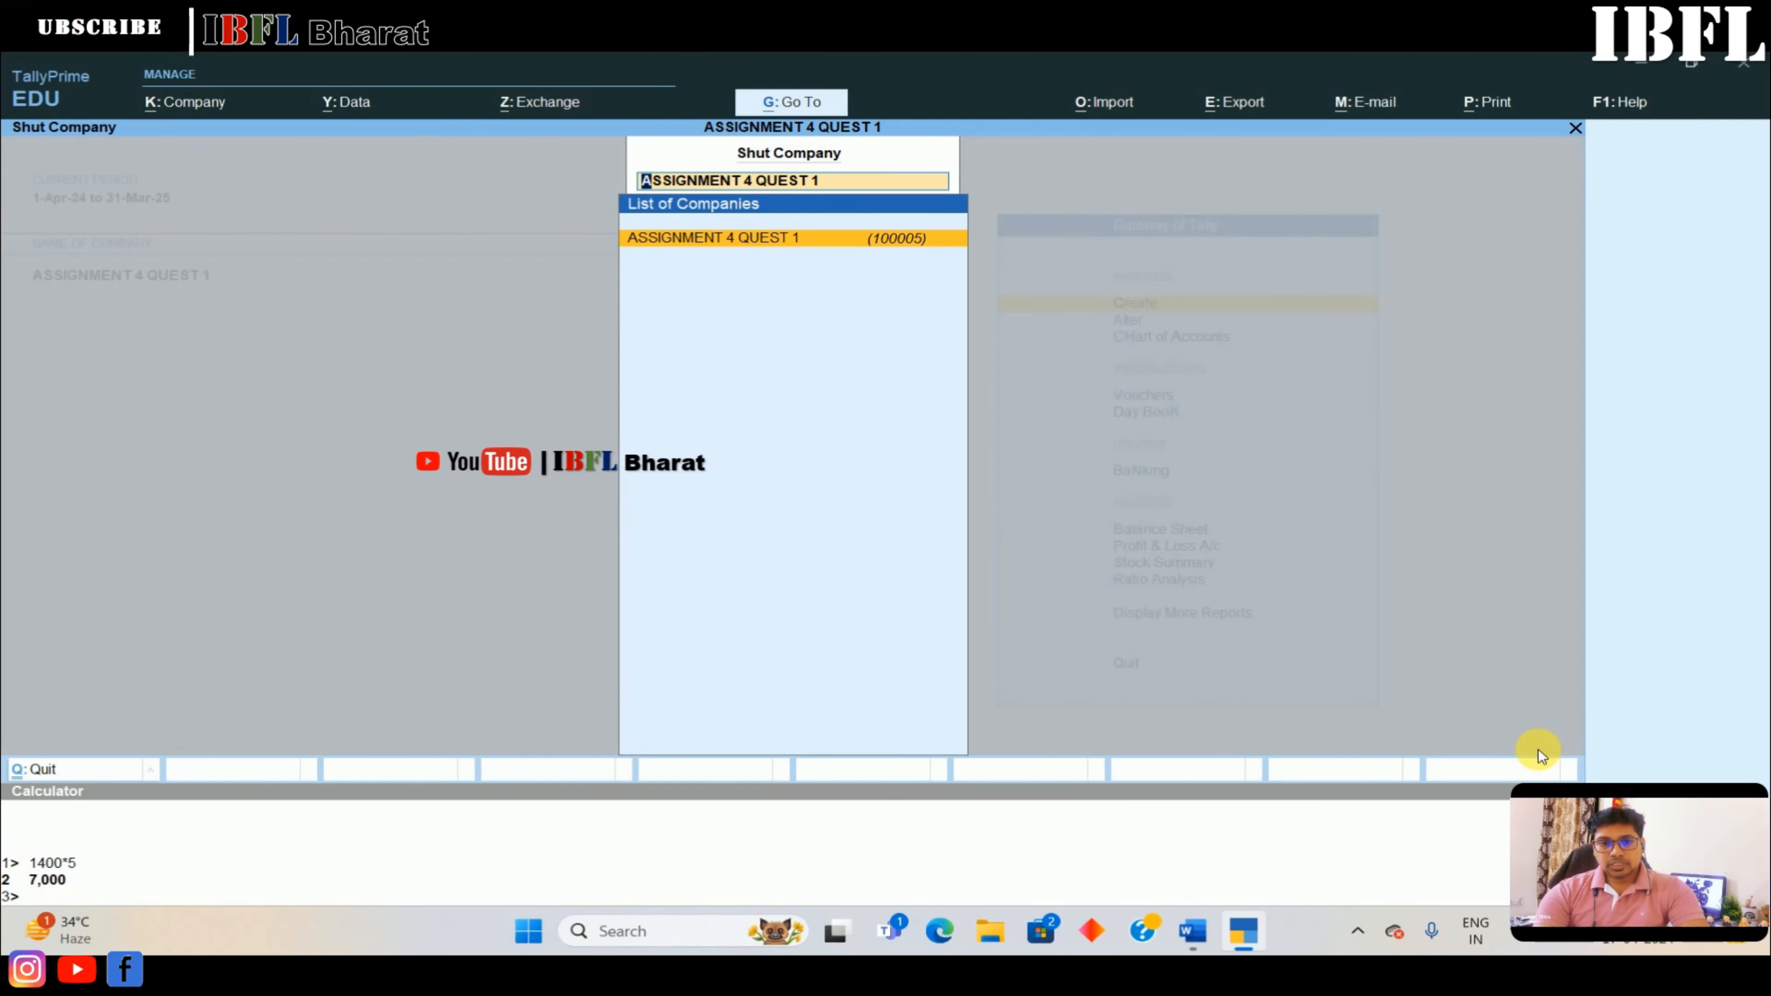
pyautogui.press('Return')
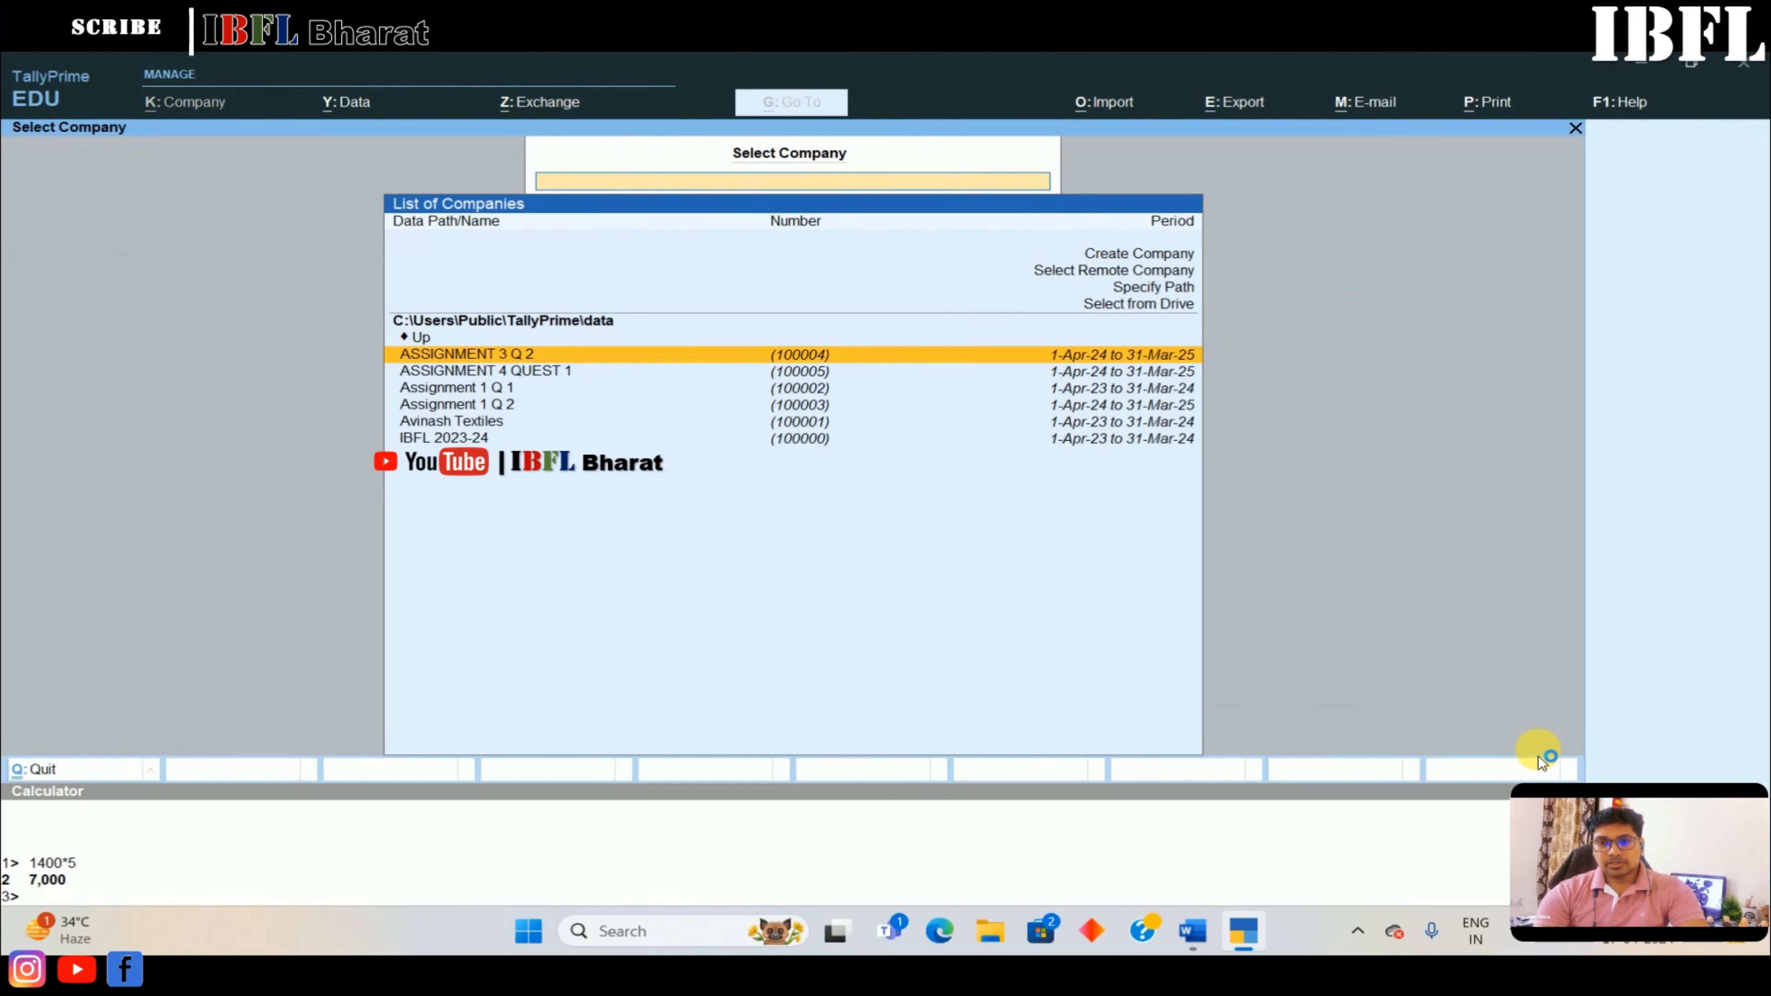
# Start creating a new company named ASSIGNMENT 4 QUEST 2 and leave its address blank
pyautogui.press('Up')
pyautogui.press('Up')
pyautogui.press('Up')
pyautogui.press('Up')
pyautogui.press('Up')
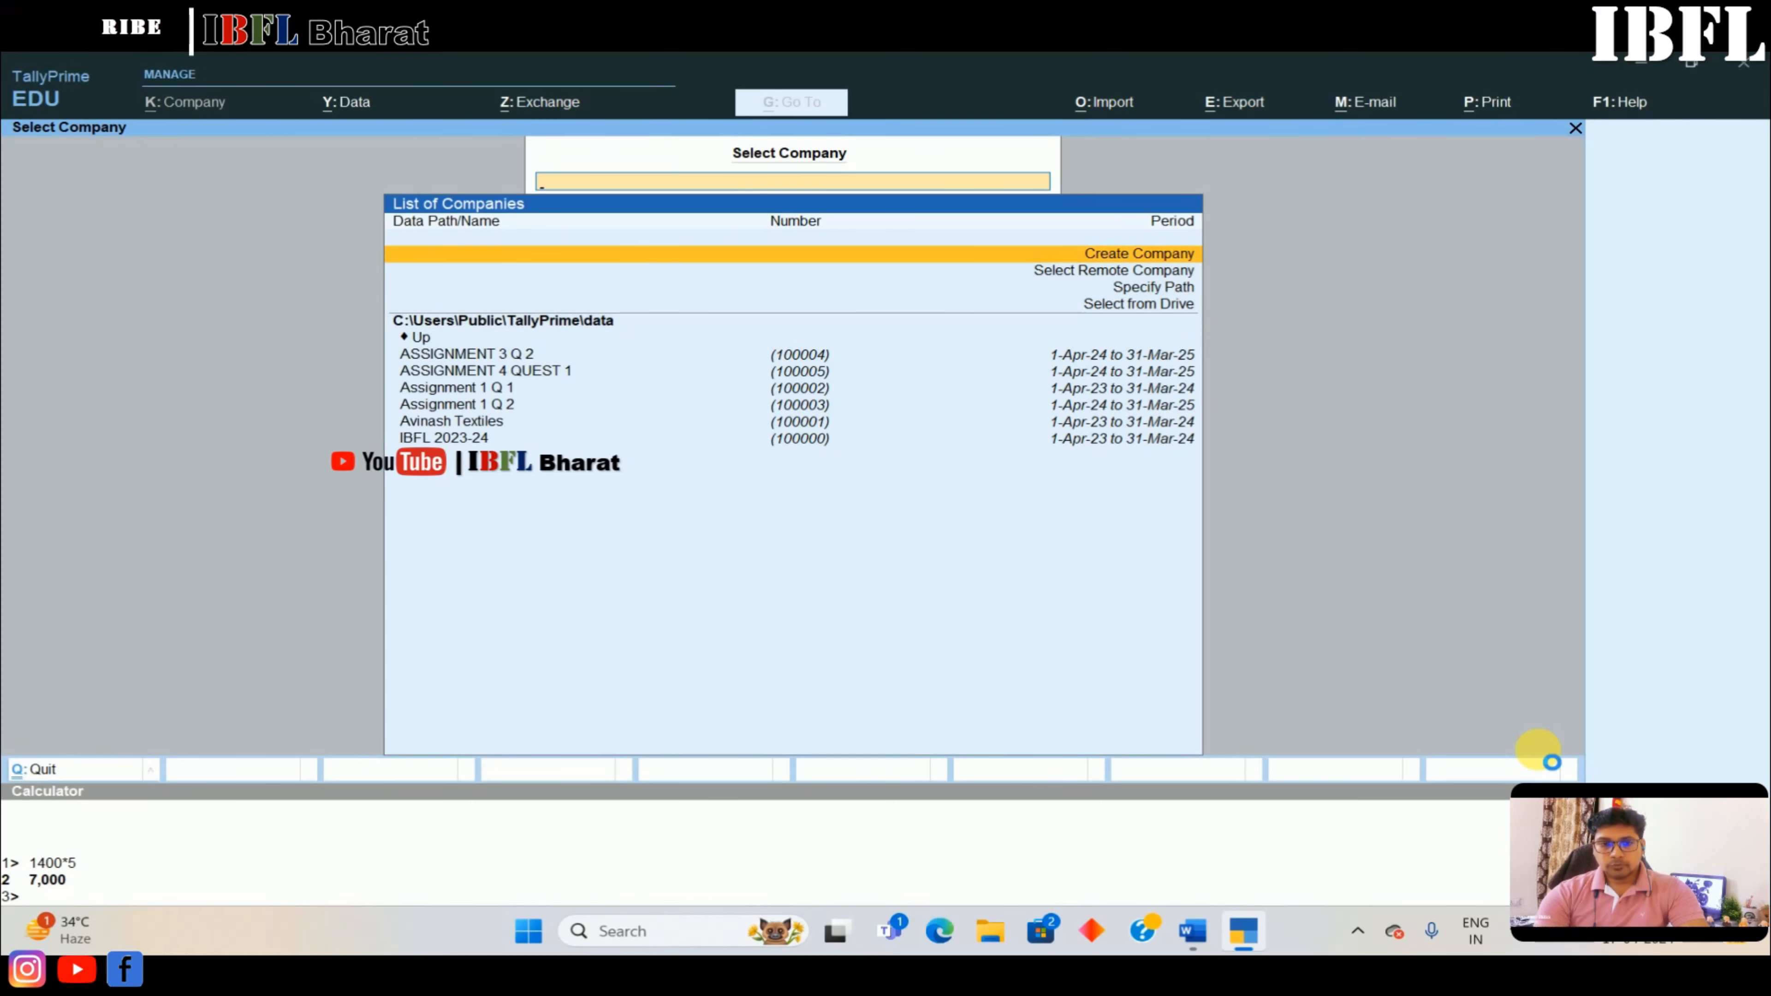
pyautogui.press('Return')
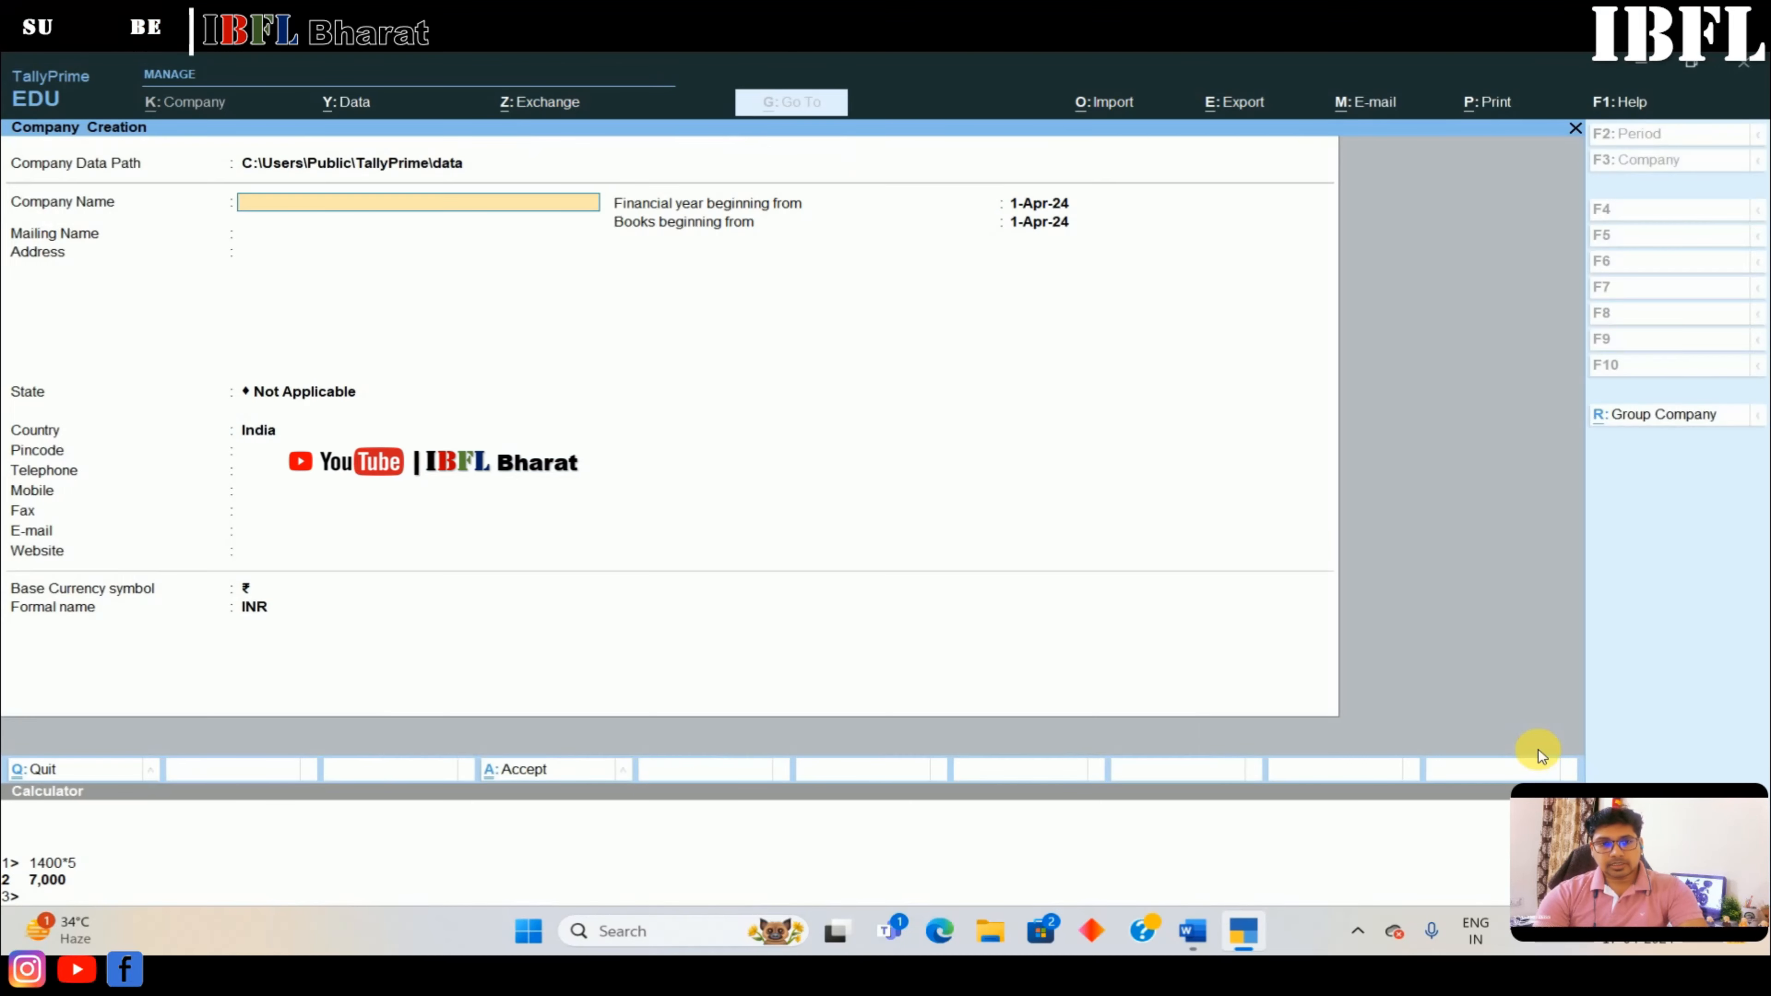
pyautogui.write('ASSIGNMENT 4 QIUEST')
pyautogui.press('BackSpace')
pyautogui.press('BackSpace')
pyautogui.press('BackSpace')
pyautogui.press('BackSpace')
pyautogui.press('BackSpace')
pyautogui.write('UEST 2')
pyautogui.press('Return')
pyautogui.press('Return')
pyautogui.press('Return')
# Set the new company's state to Delhi, keep the financial year beginning 1-Apr-24, and save the company
pyautogui.write('DEL')
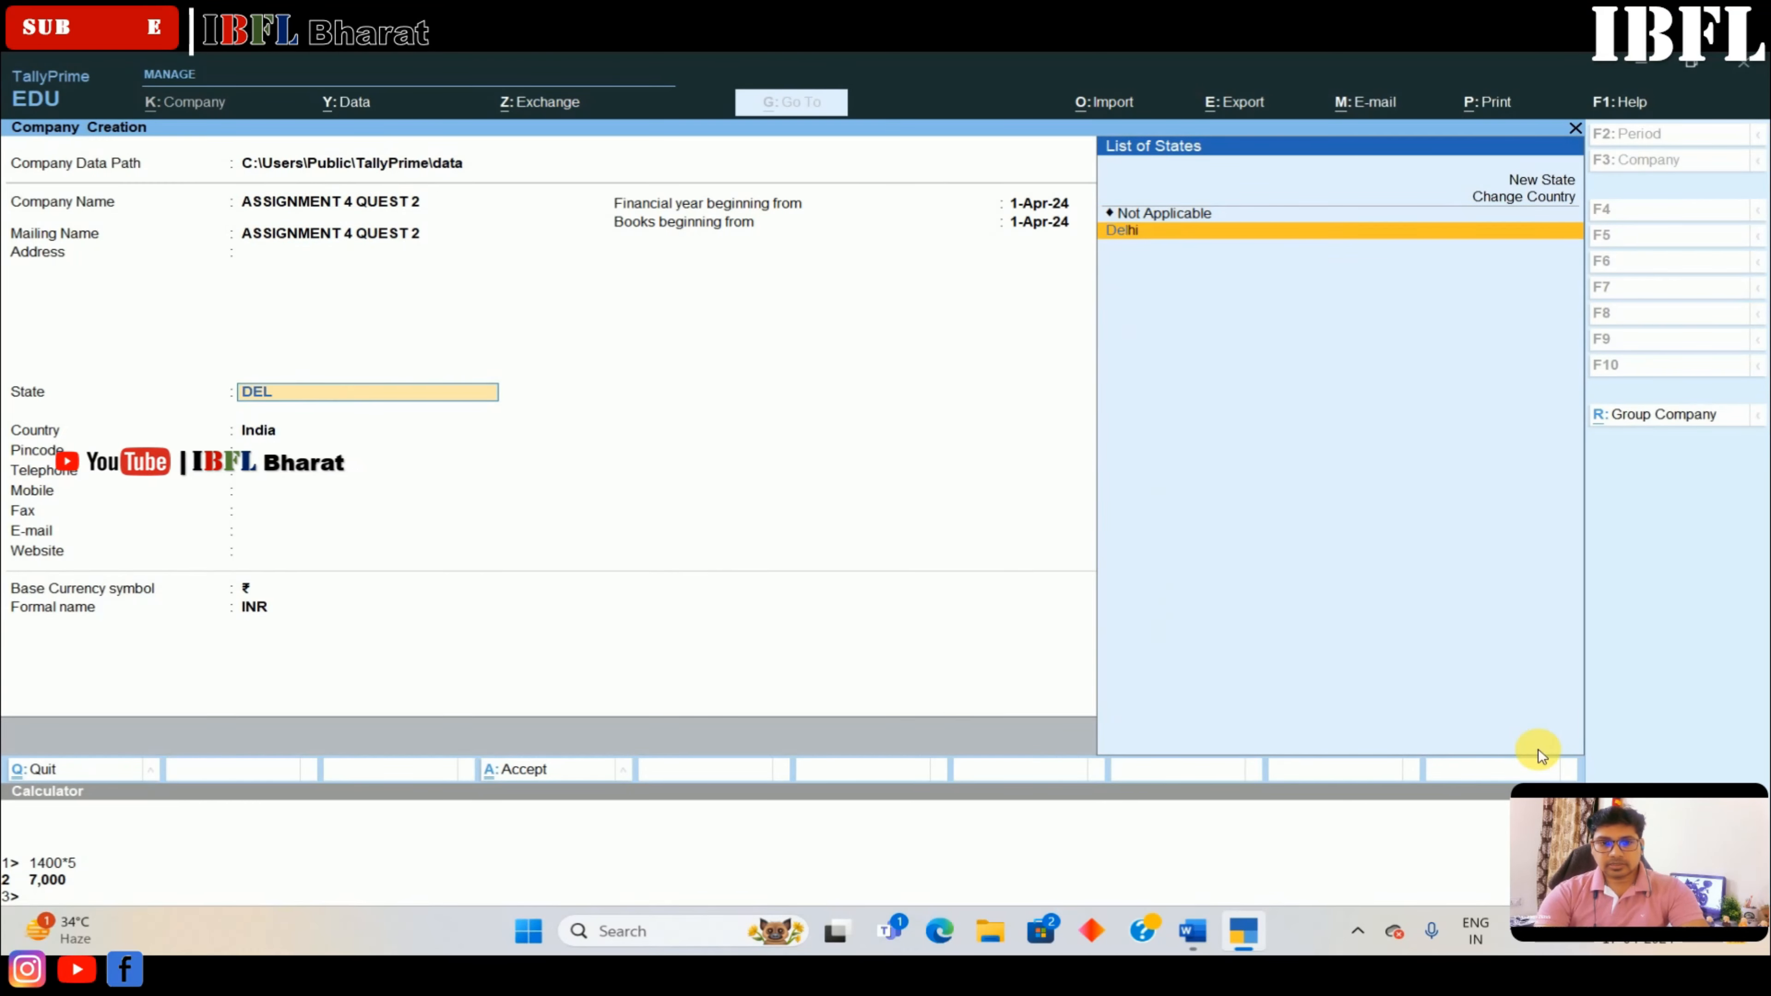
pyautogui.press('Return')
pyautogui.press('Return')
pyautogui.press('Return')
pyautogui.press('Return')
pyautogui.press('Return')
pyautogui.press('Return')
pyautogui.press('Return')
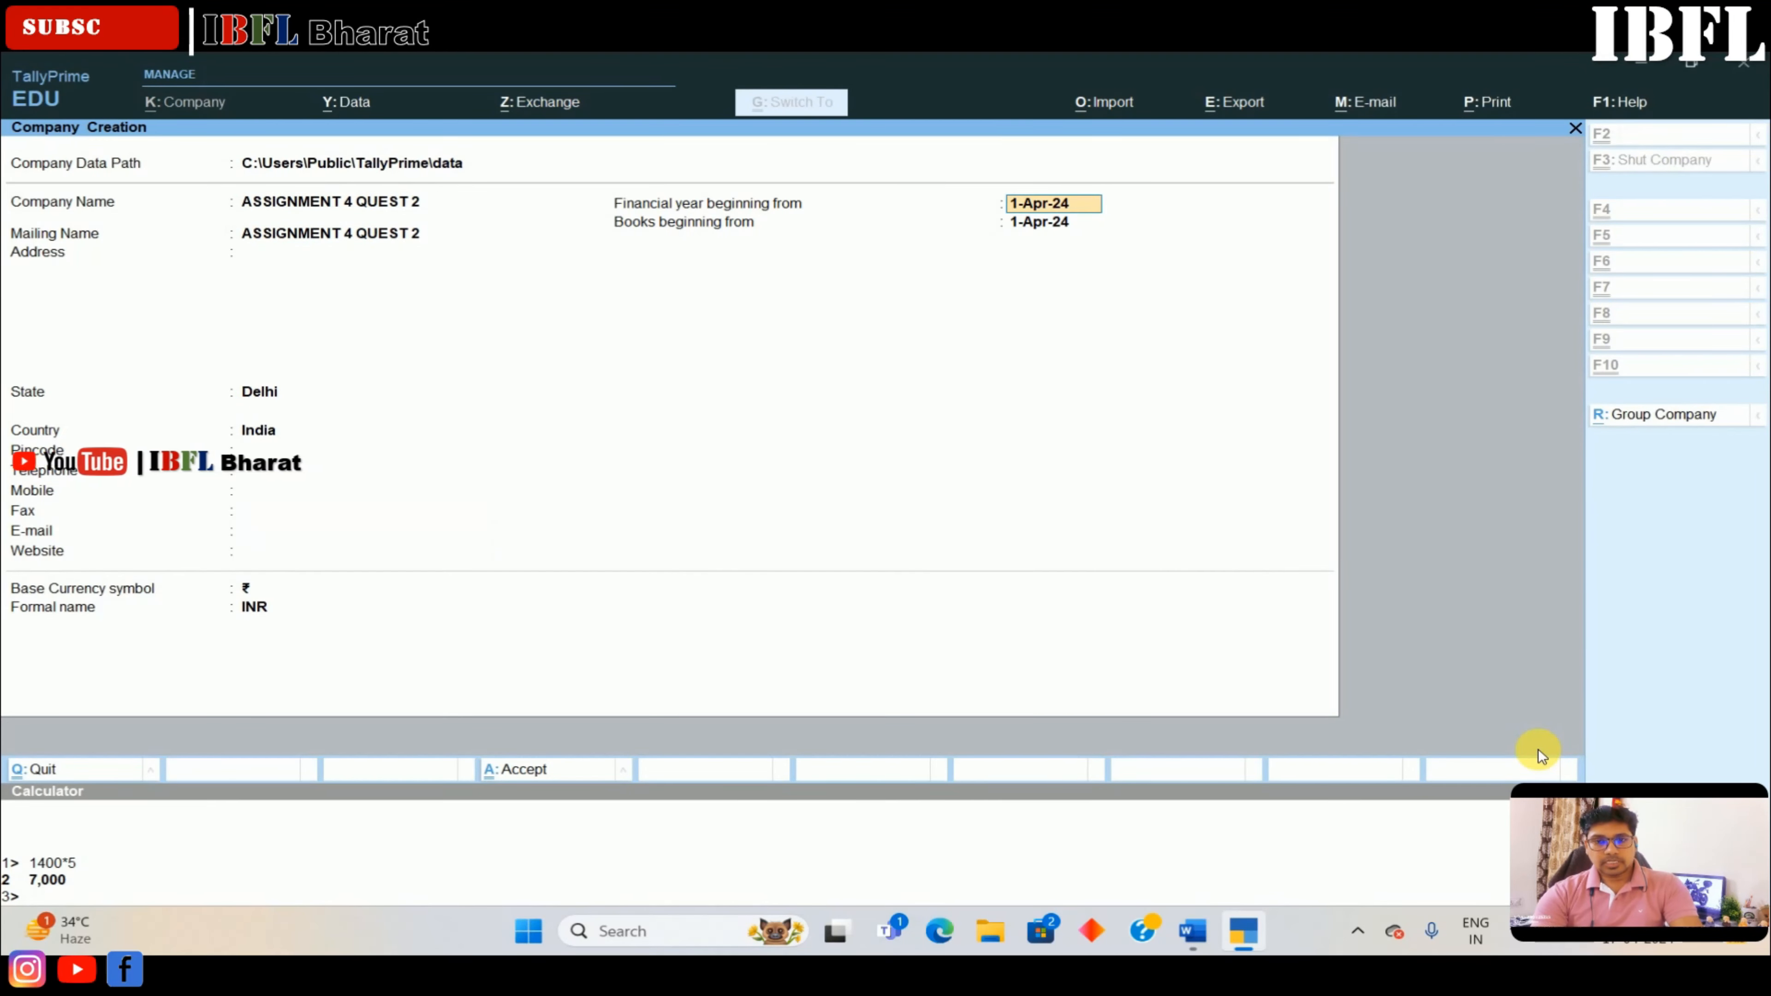
pyautogui.hotkey('ctrl', 'a')
# Keep accounts and inventory maintenance enabled, disable Goods and Services Tax (GST), and save the company features
pyautogui.press('Return')
pyautogui.press('Return')
pyautogui.press('Return')
pyautogui.press('Return')
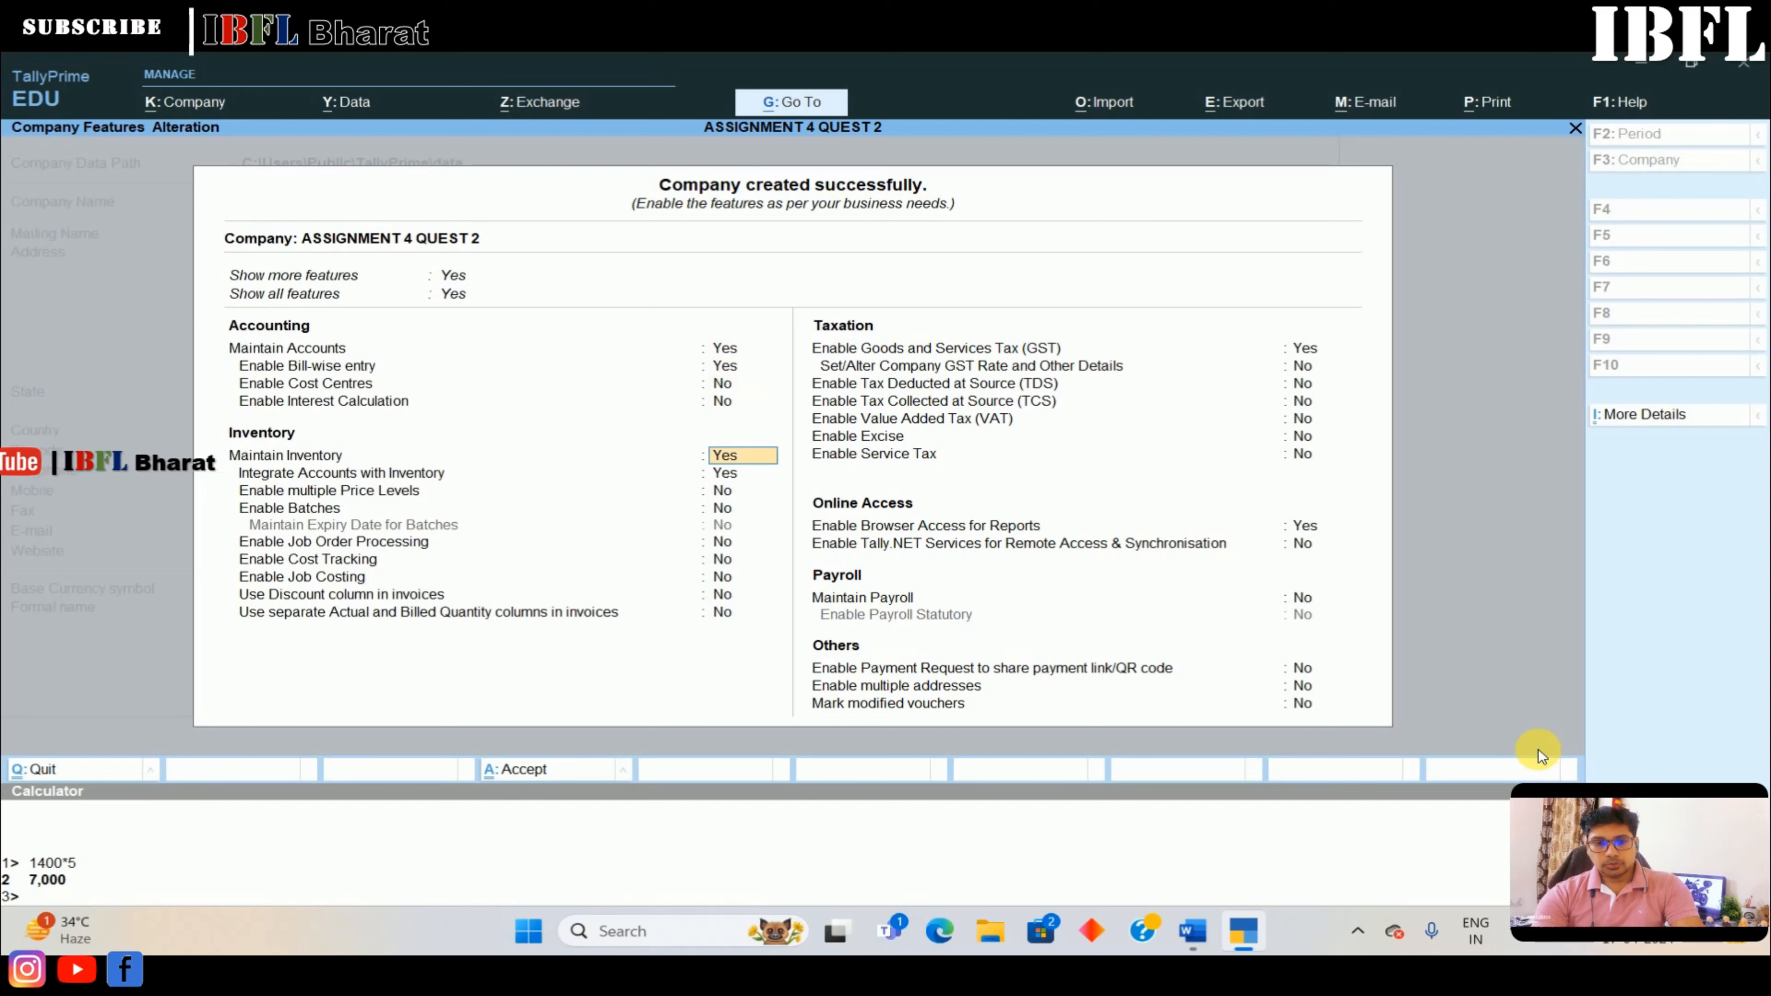
pyautogui.press('Return')
pyautogui.press('Return')
pyautogui.press('Return')
pyautogui.press('Return')
pyautogui.press('Return')
pyautogui.press('Return')
pyautogui.press('Return')
pyautogui.press('Return')
pyautogui.press('Return')
pyautogui.write('N')
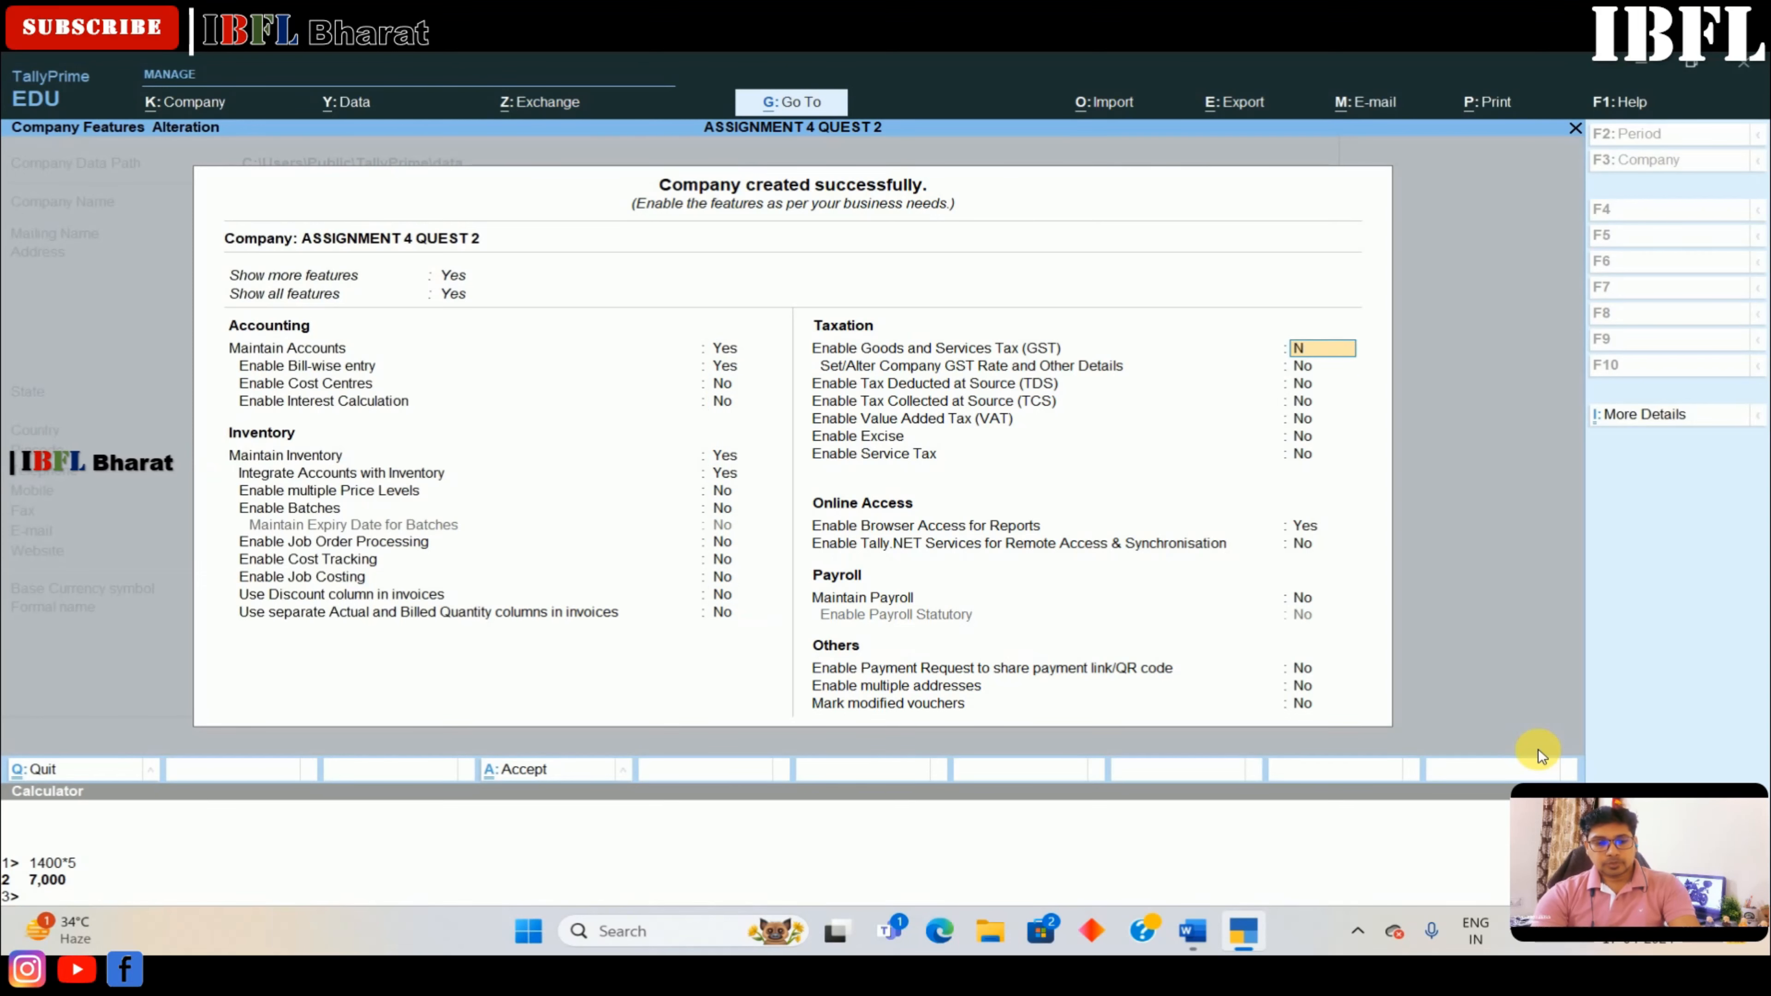
pyautogui.press('Return')
pyautogui.hotkey('ctrl', 'a')
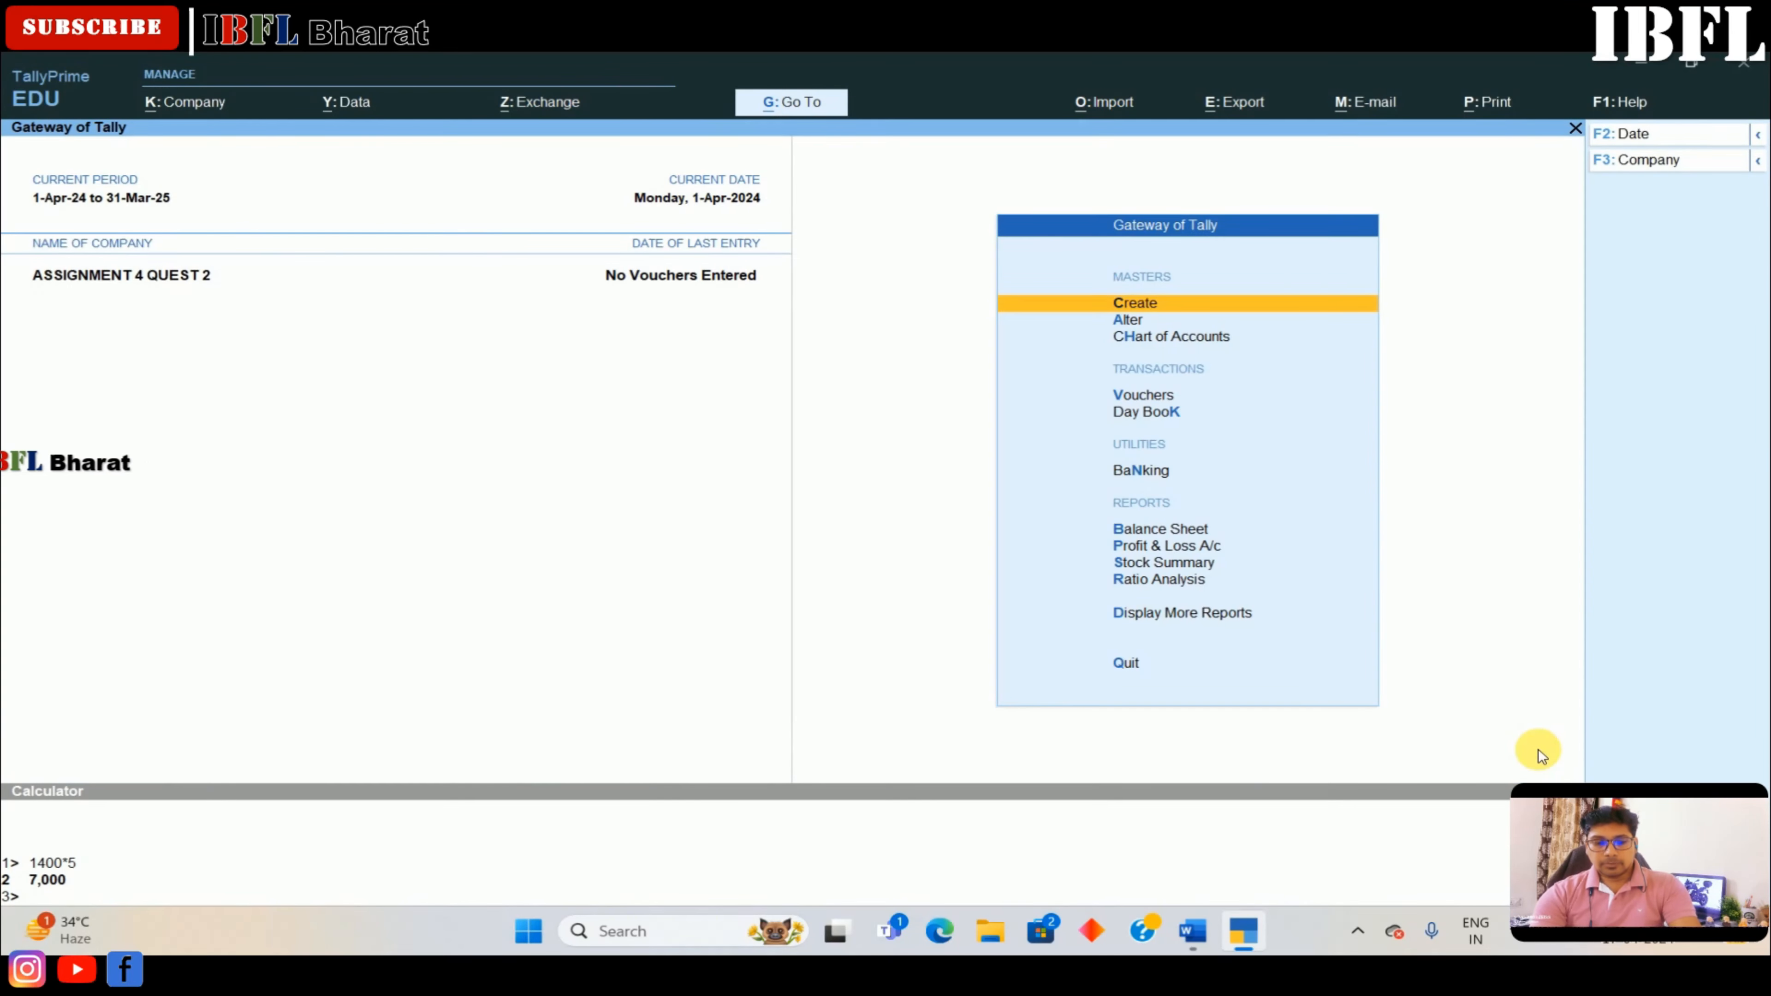
# Check Question 2's transactions in the Word assignment and open a new sales voucher in TallyPrime
pyautogui.hotkey('alt', 'Tab')
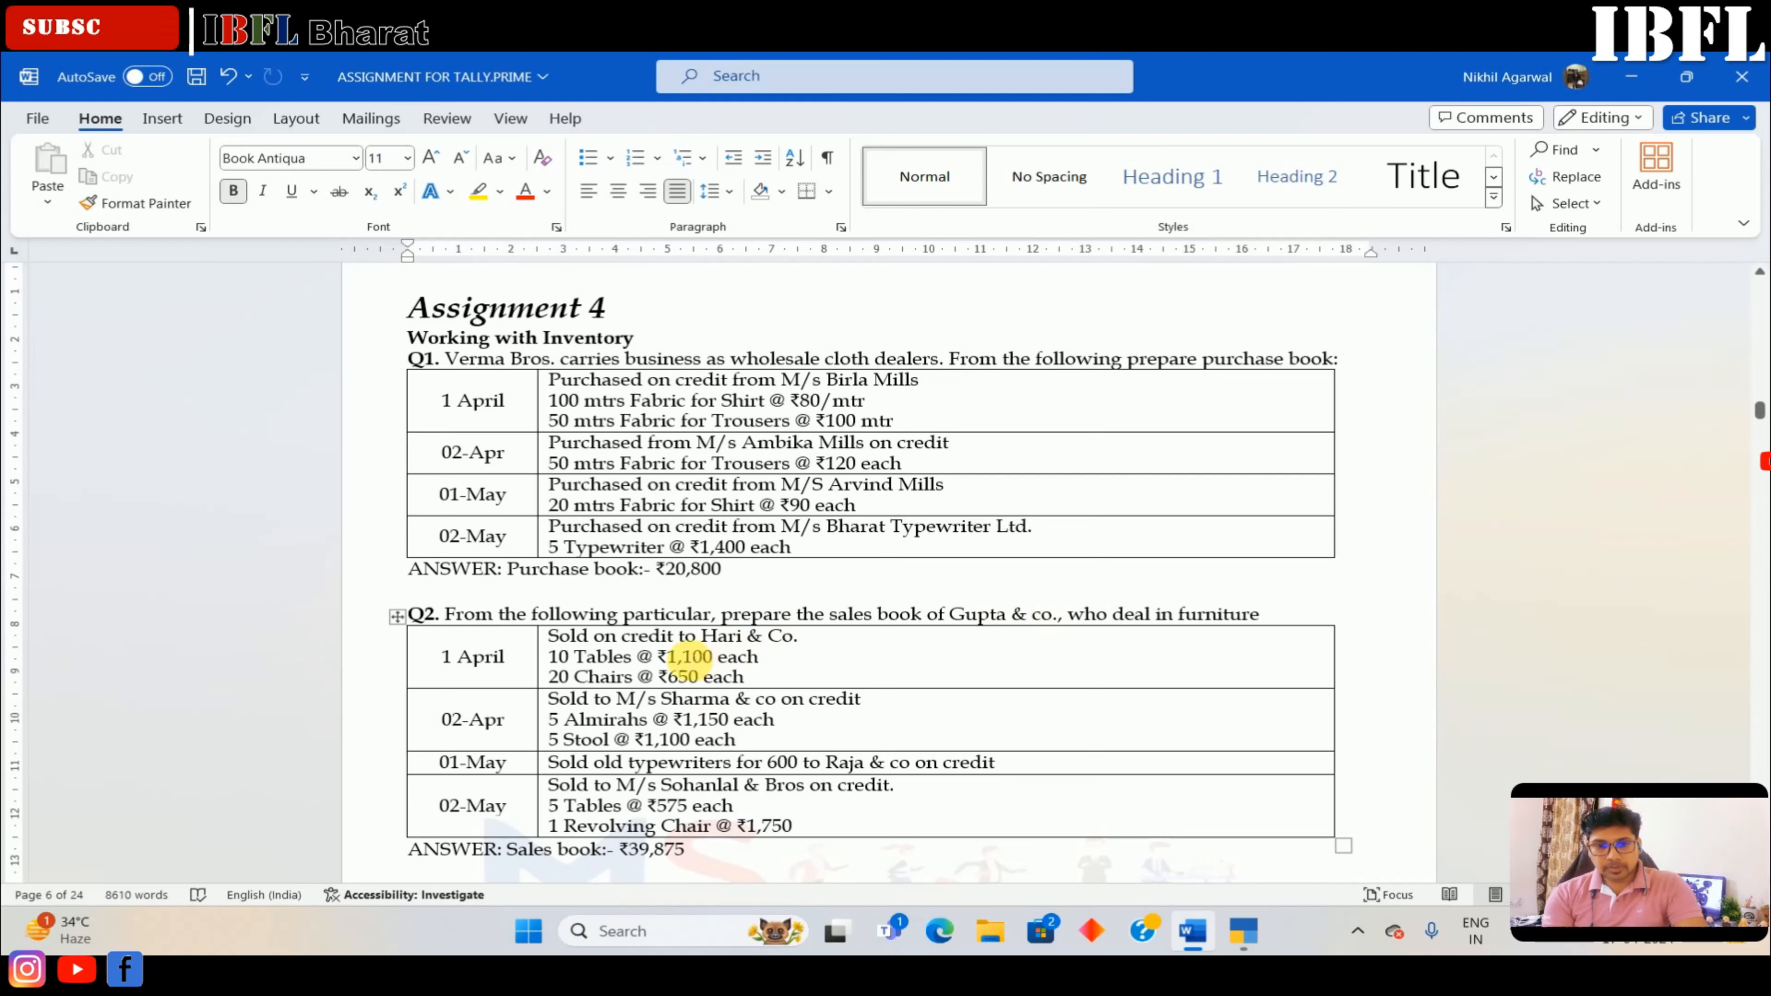
pyautogui.click(633, 657)
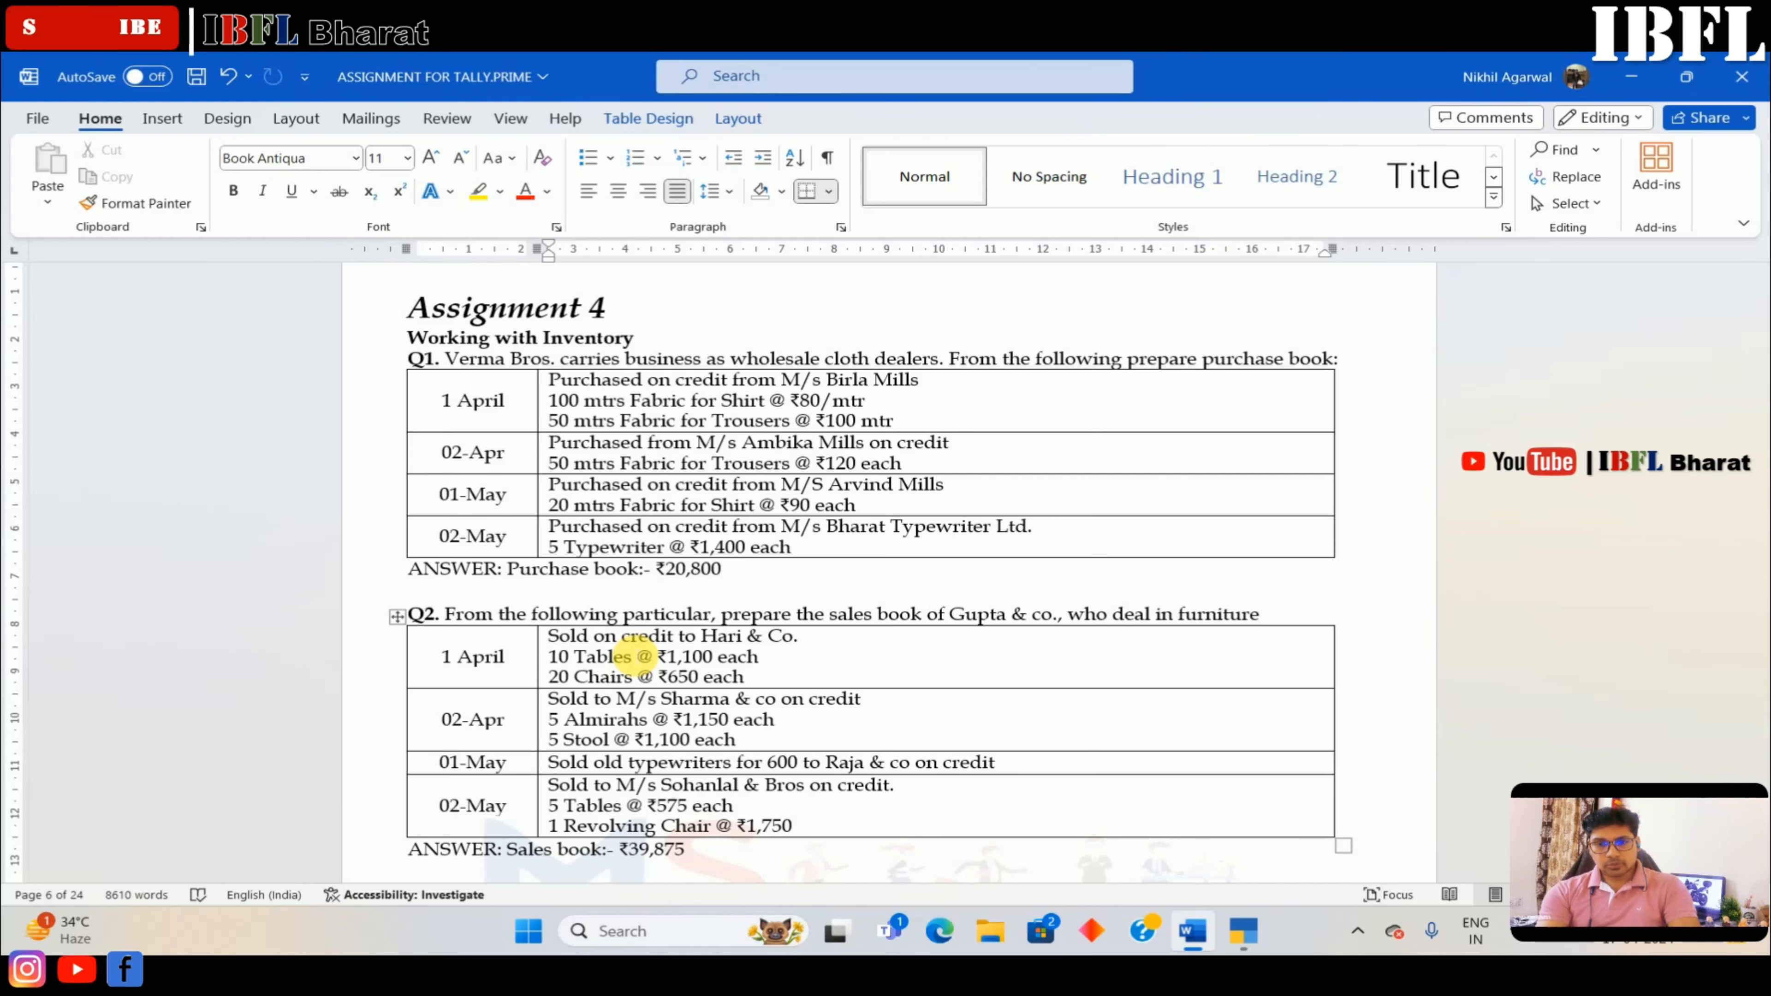
pyautogui.hotkey('alt', 'Tab')
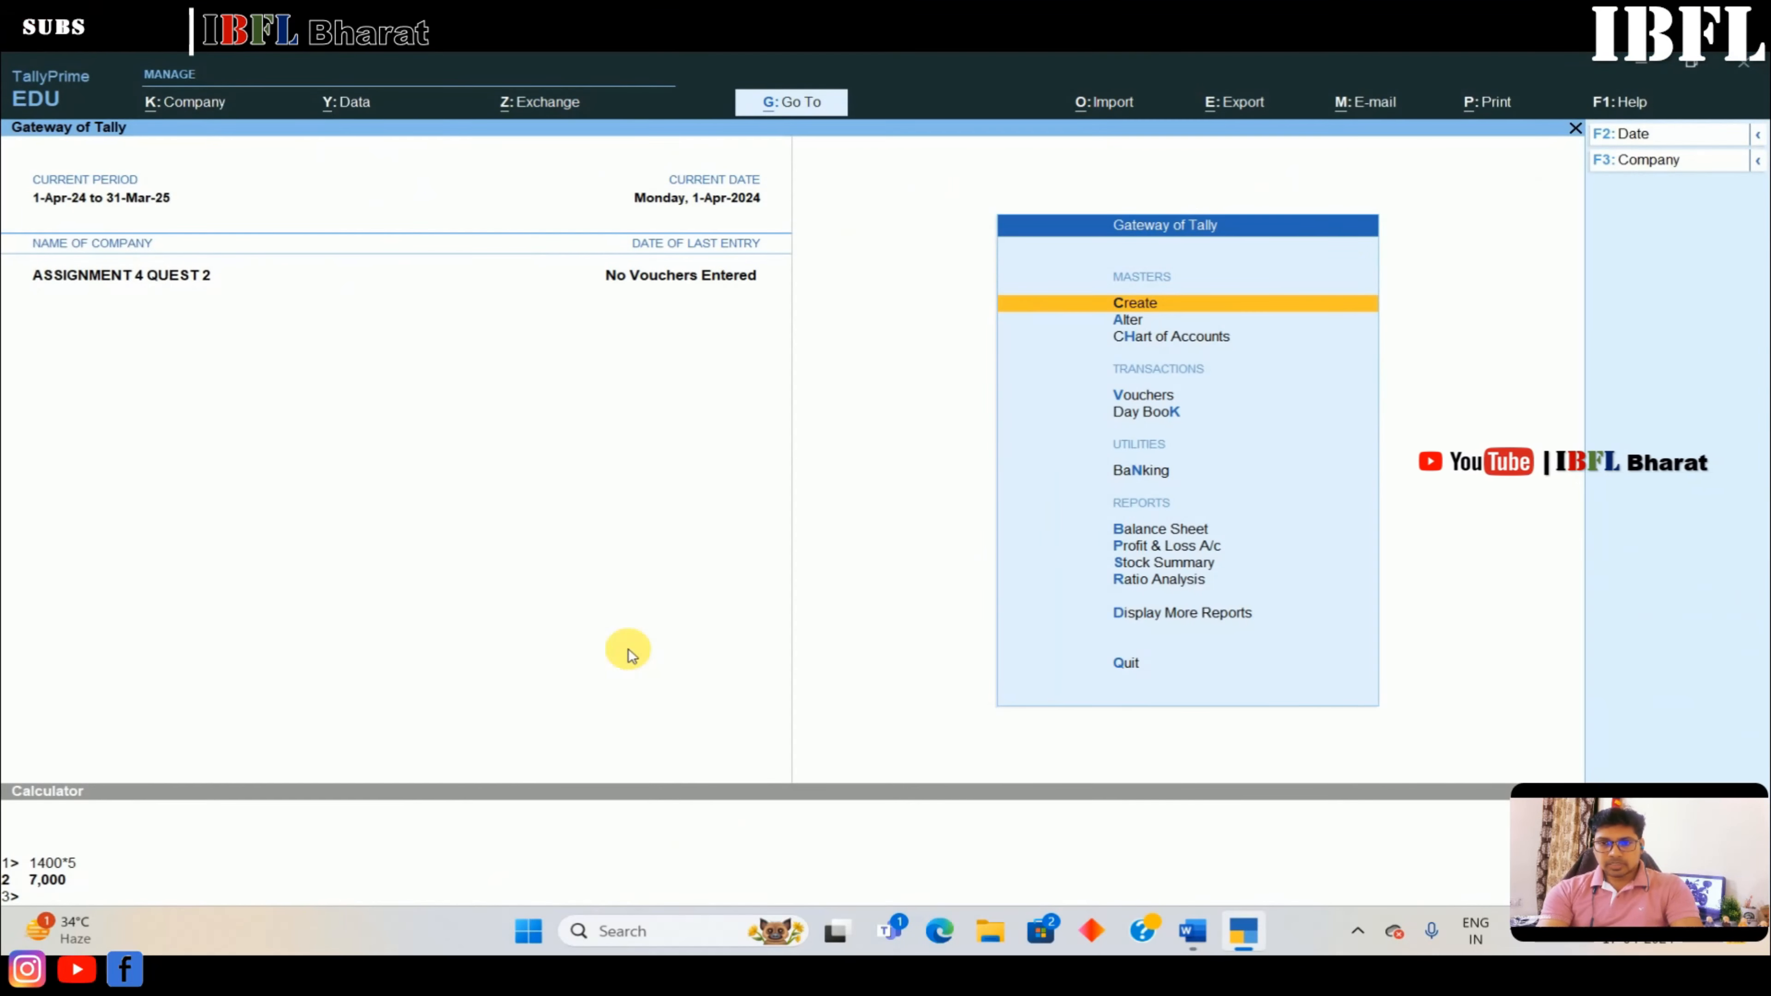
pyautogui.press('Down')
pyautogui.press('Down')
pyautogui.press('Down')
pyautogui.press('Return')
pyautogui.hotkey('alt', 'Tab')
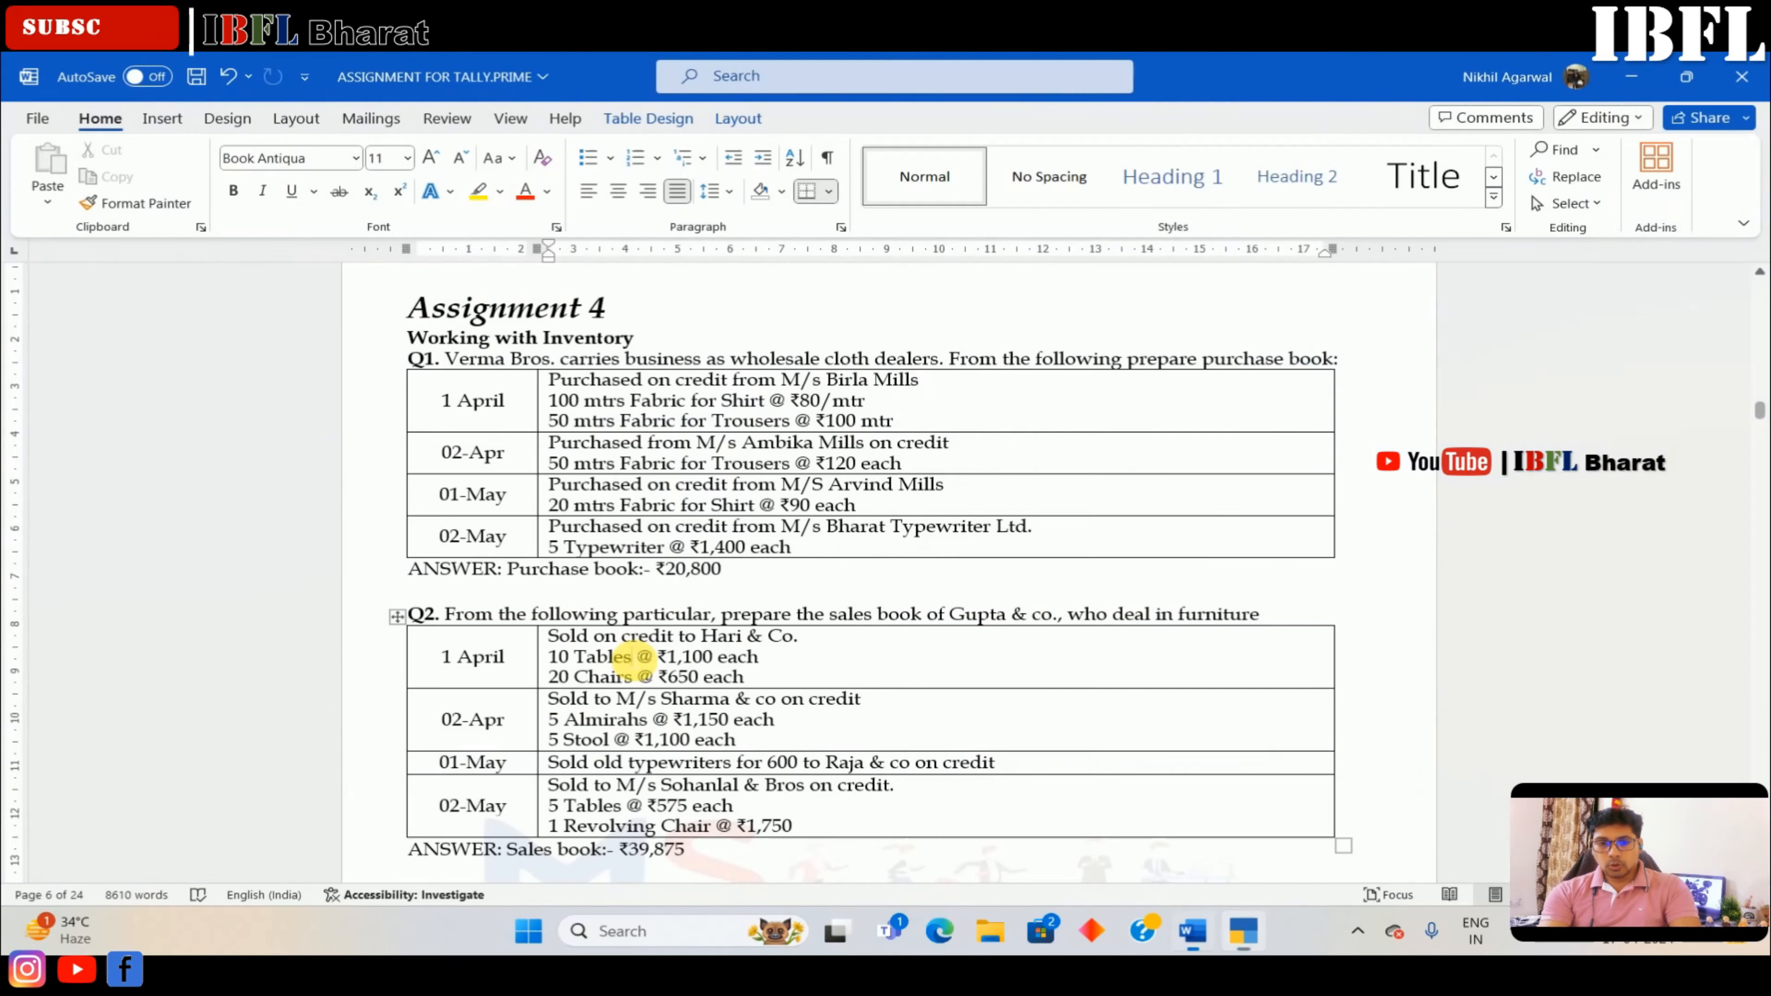
pyautogui.hotkey('alt', 'Tab')
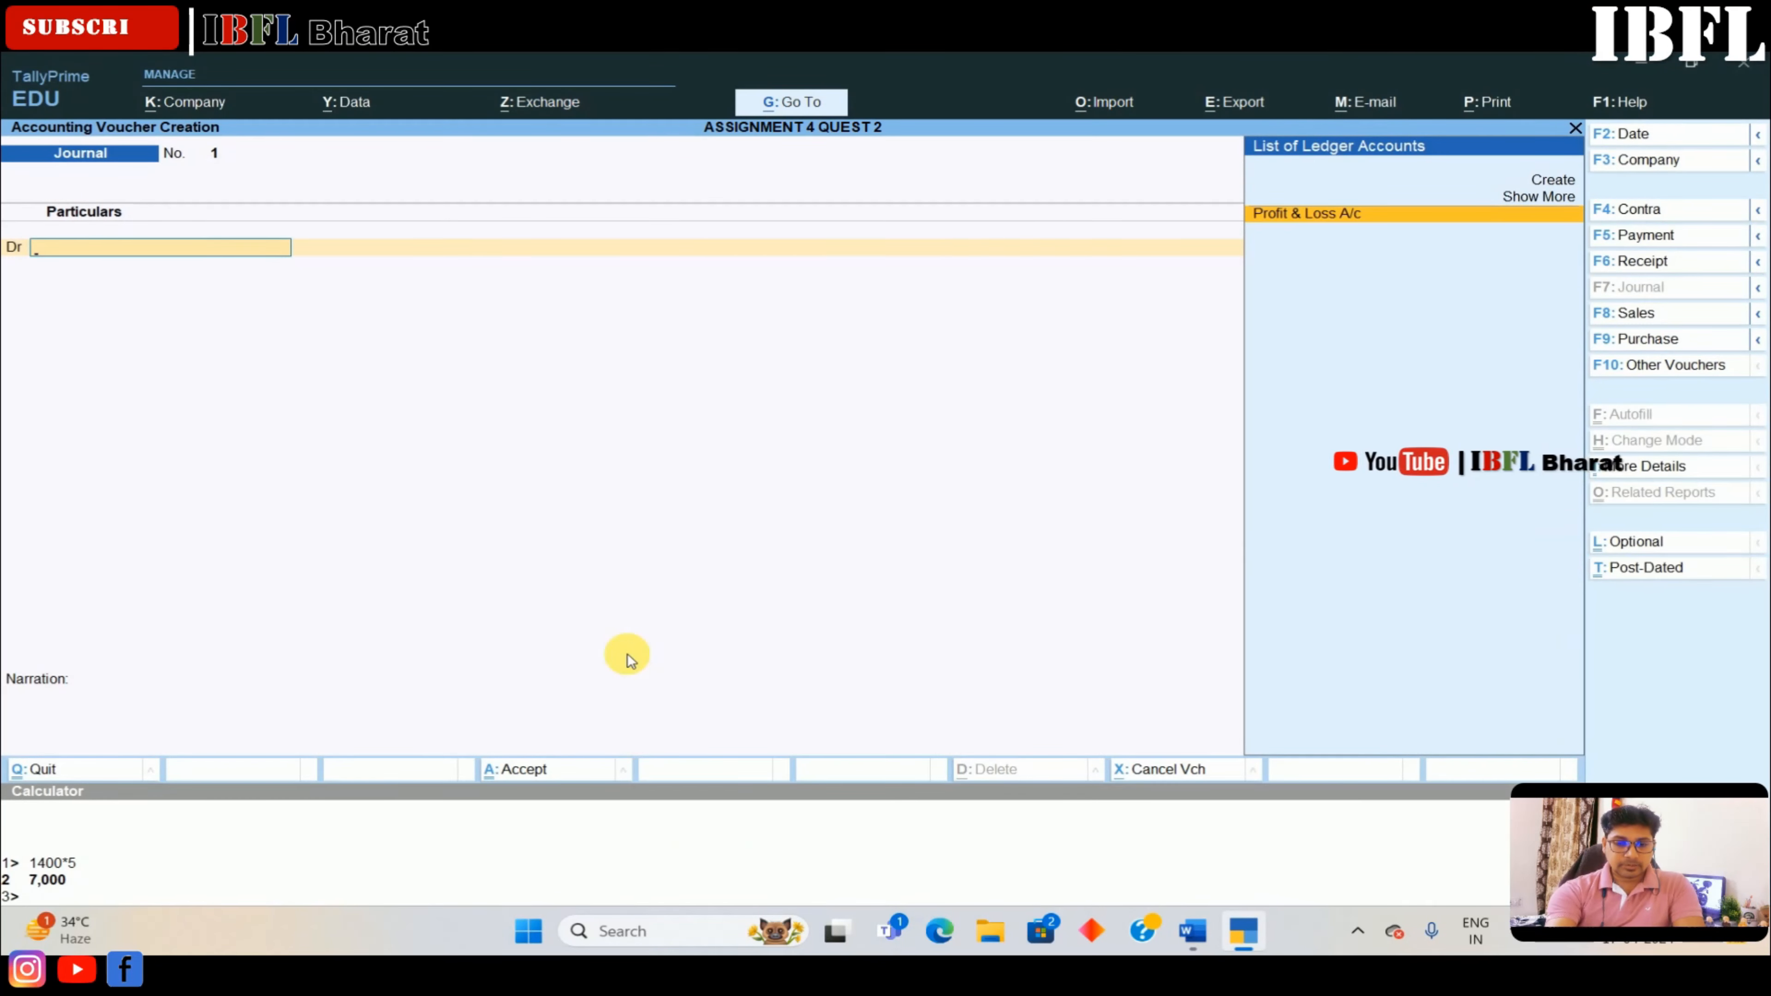
pyautogui.press('F8')
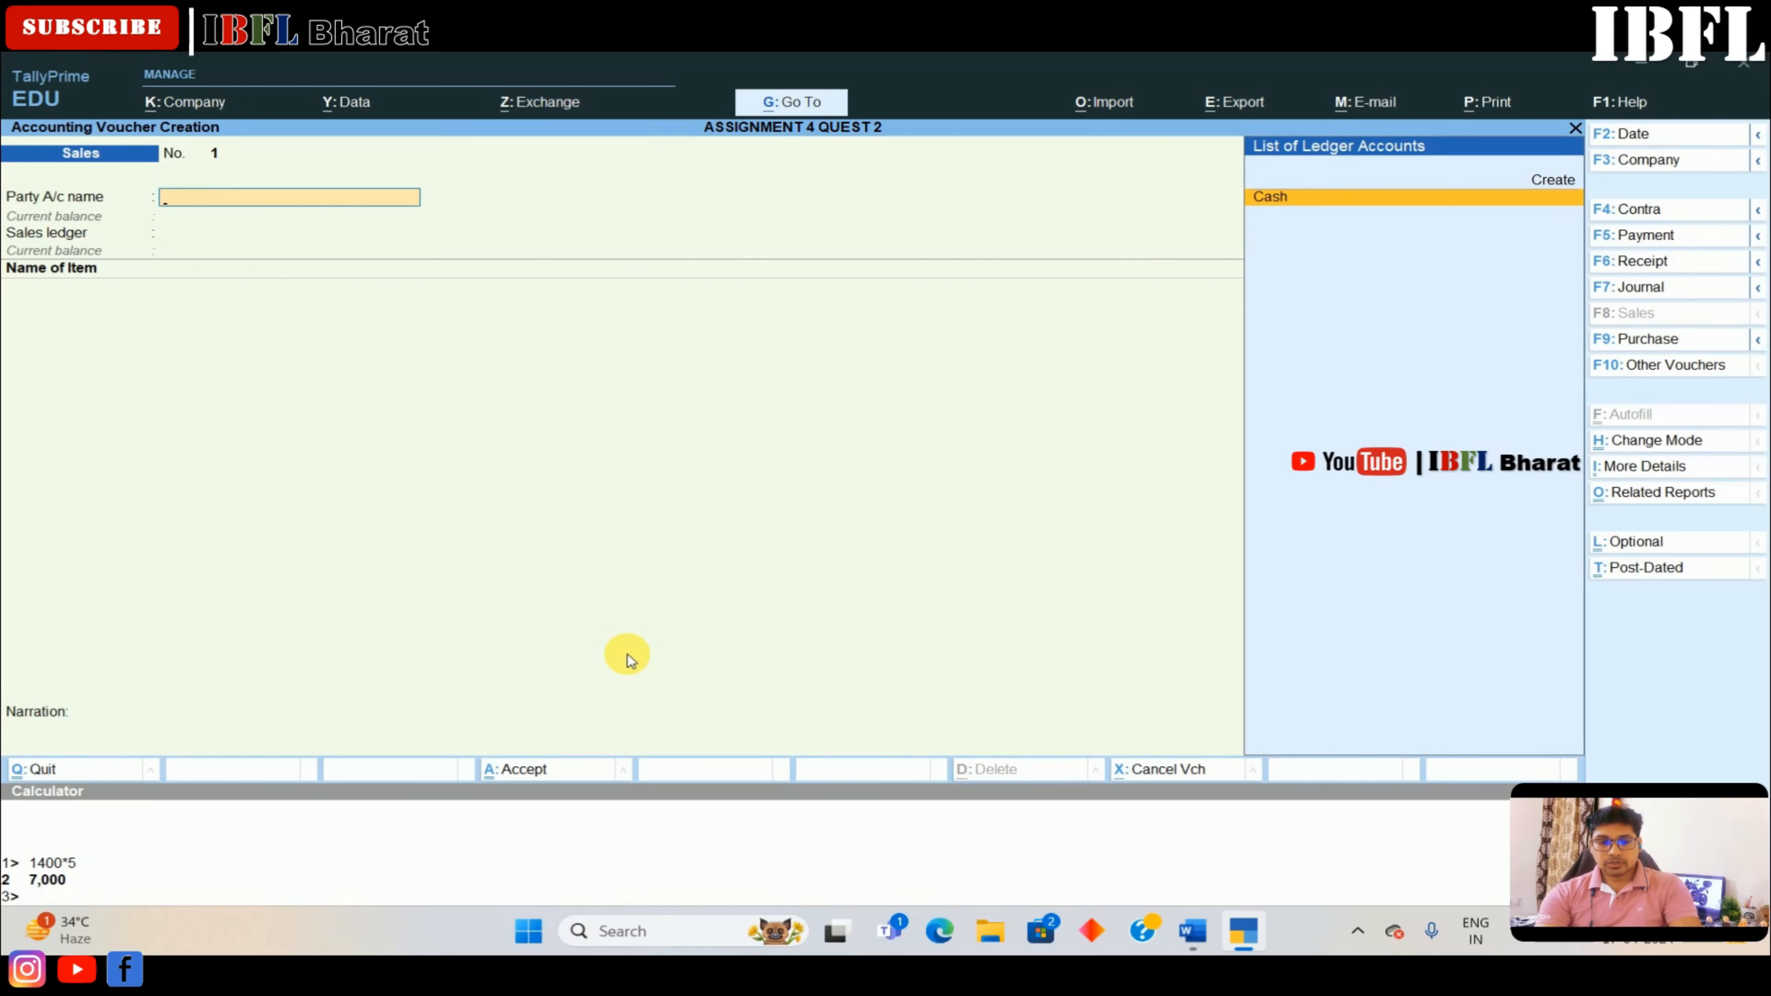
# Create the party ledger HARI & CO. under Sundry Debtors with default details, and accept the voucher's dispatch and party details unchanged
pyautogui.hotkey('alt', 'Tab')
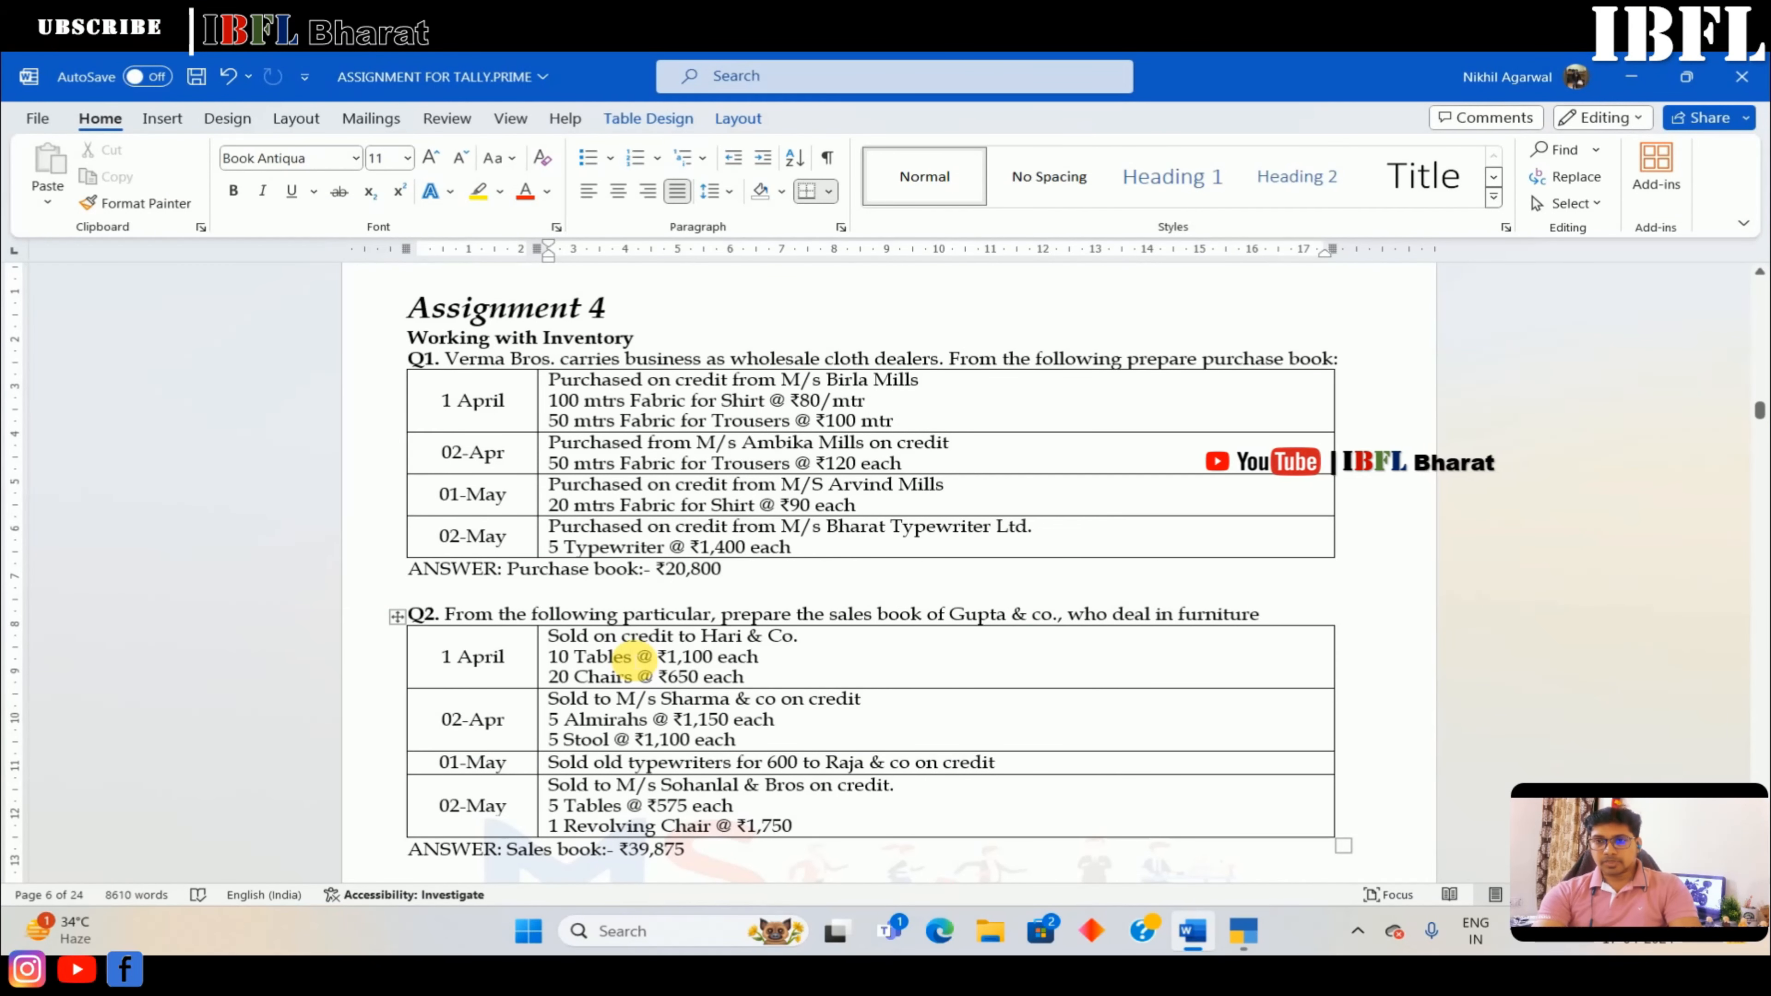
pyautogui.hotkey('alt', 'Tab')
pyautogui.hotkey('alt', 'c')
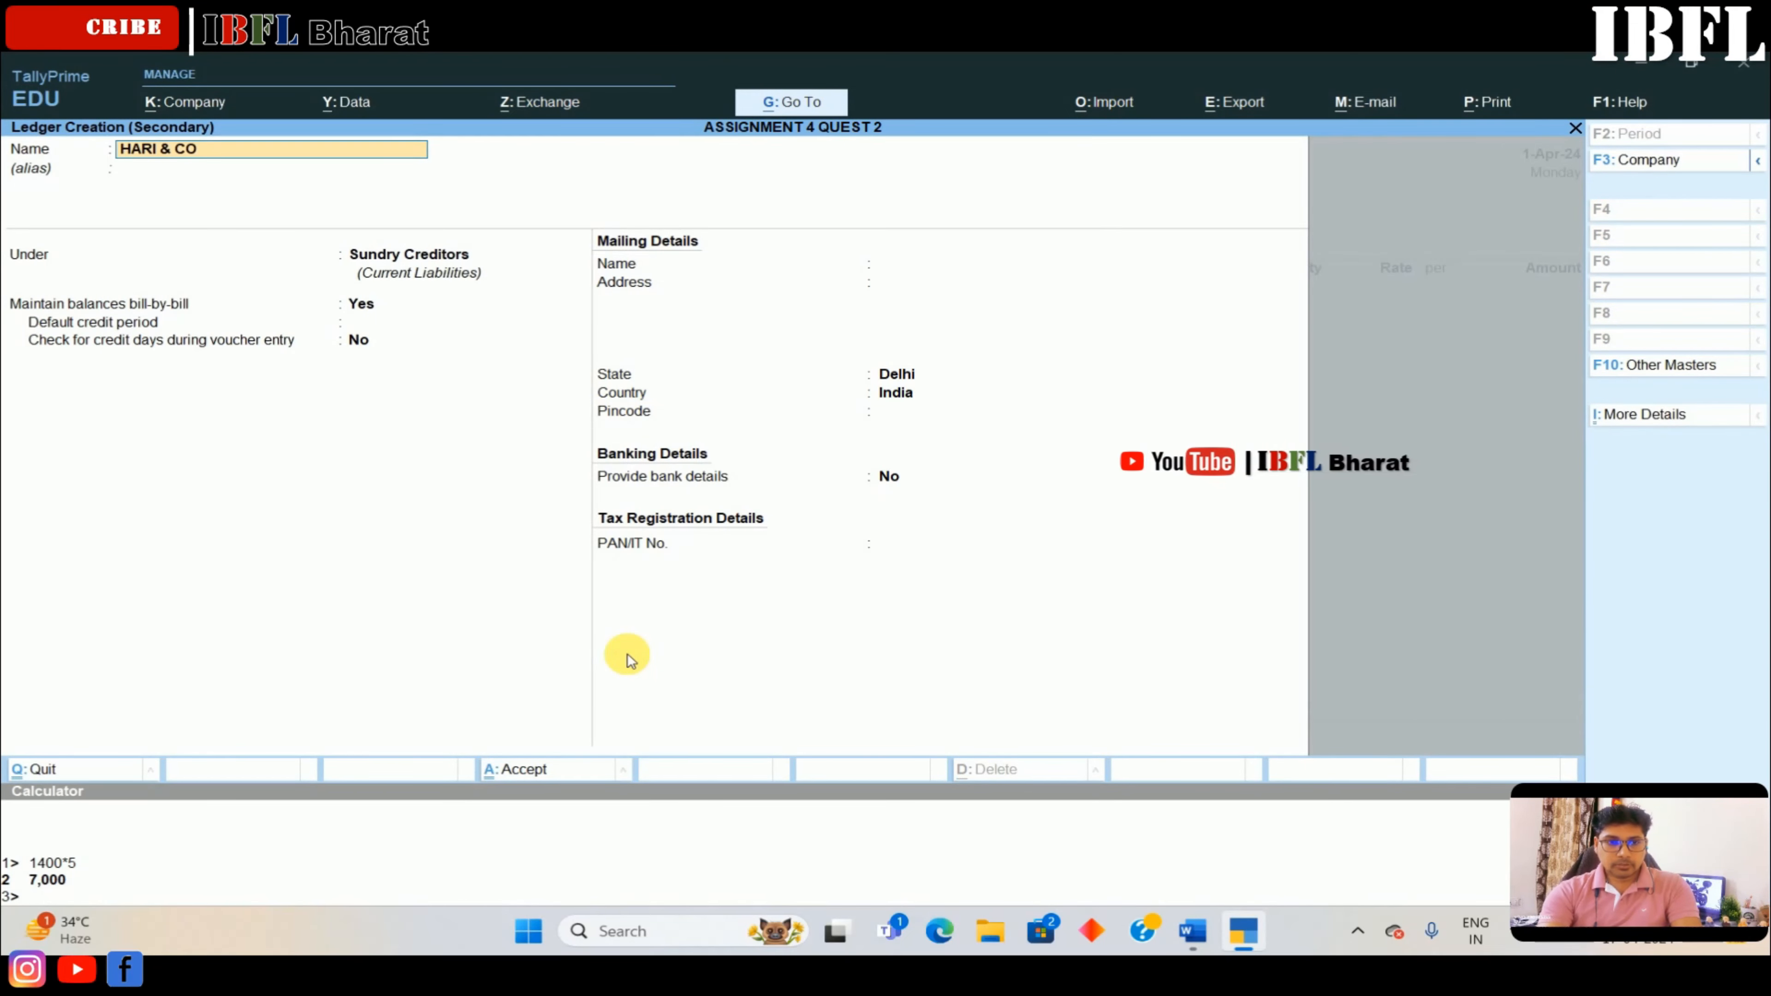
pyautogui.press('Return')
pyautogui.write('deb')
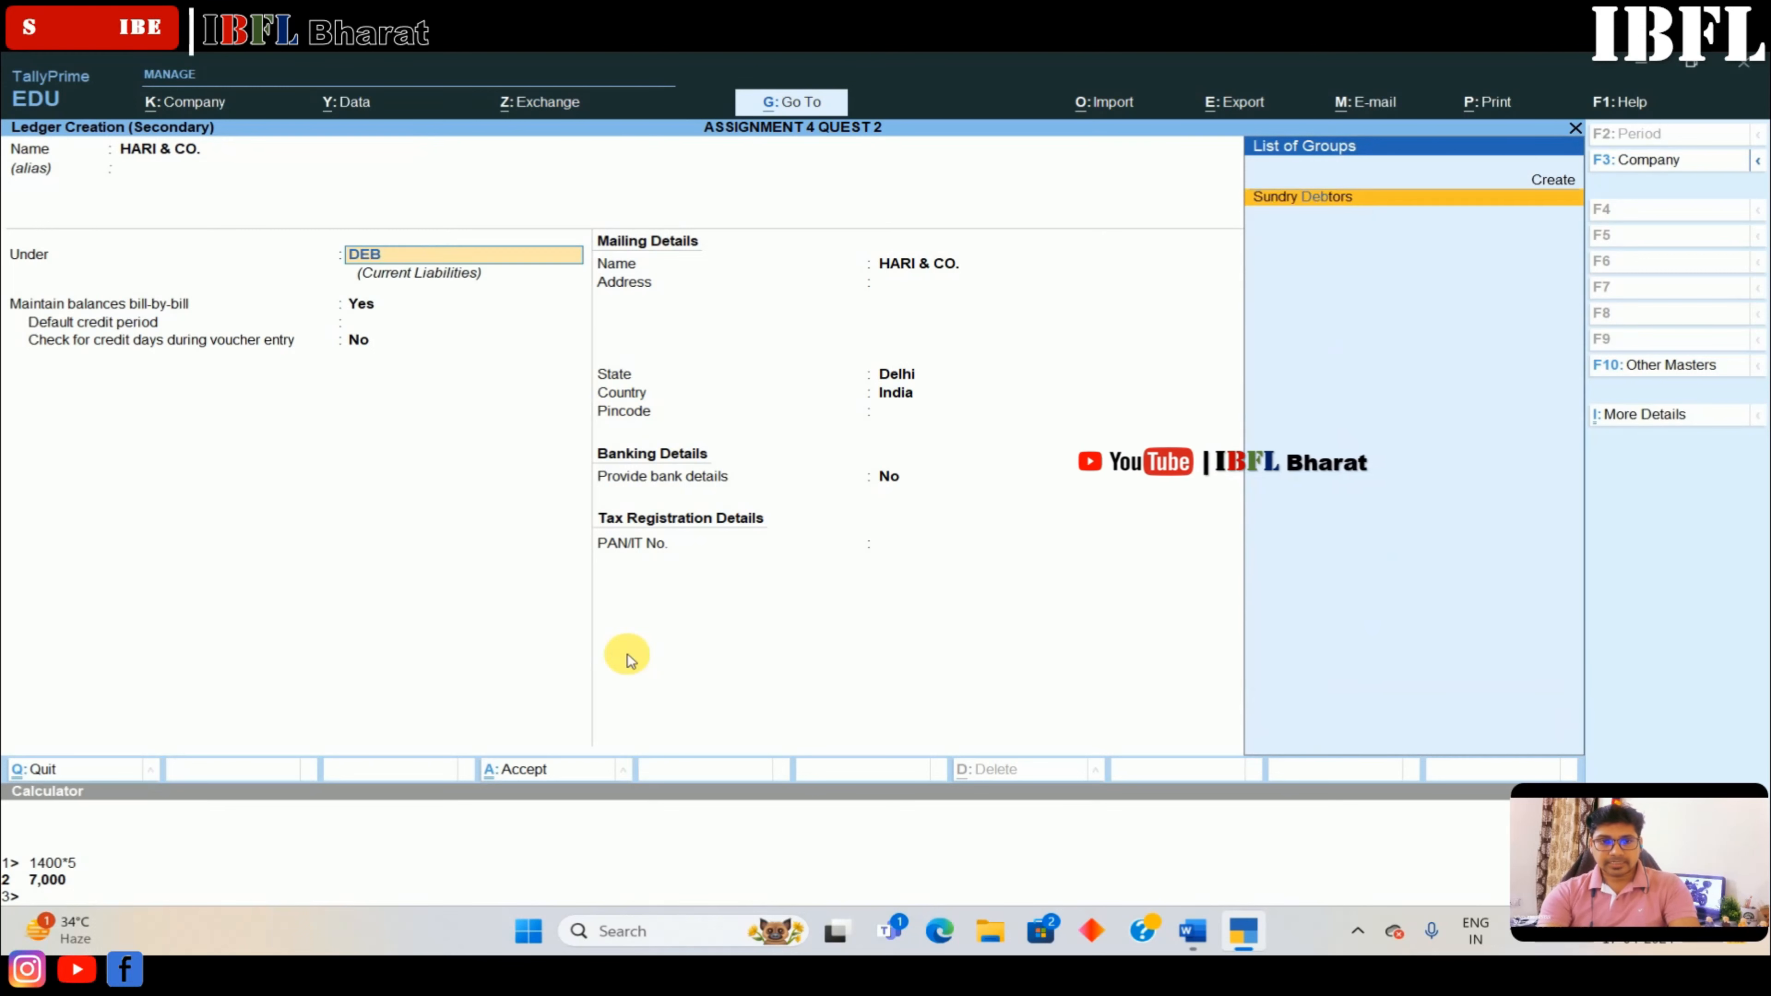
pyautogui.press('Return')
pyautogui.press('Return')
pyautogui.press('Return')
pyautogui.press('Return')
pyautogui.press('Return')
pyautogui.press('Return')
pyautogui.press('Return')
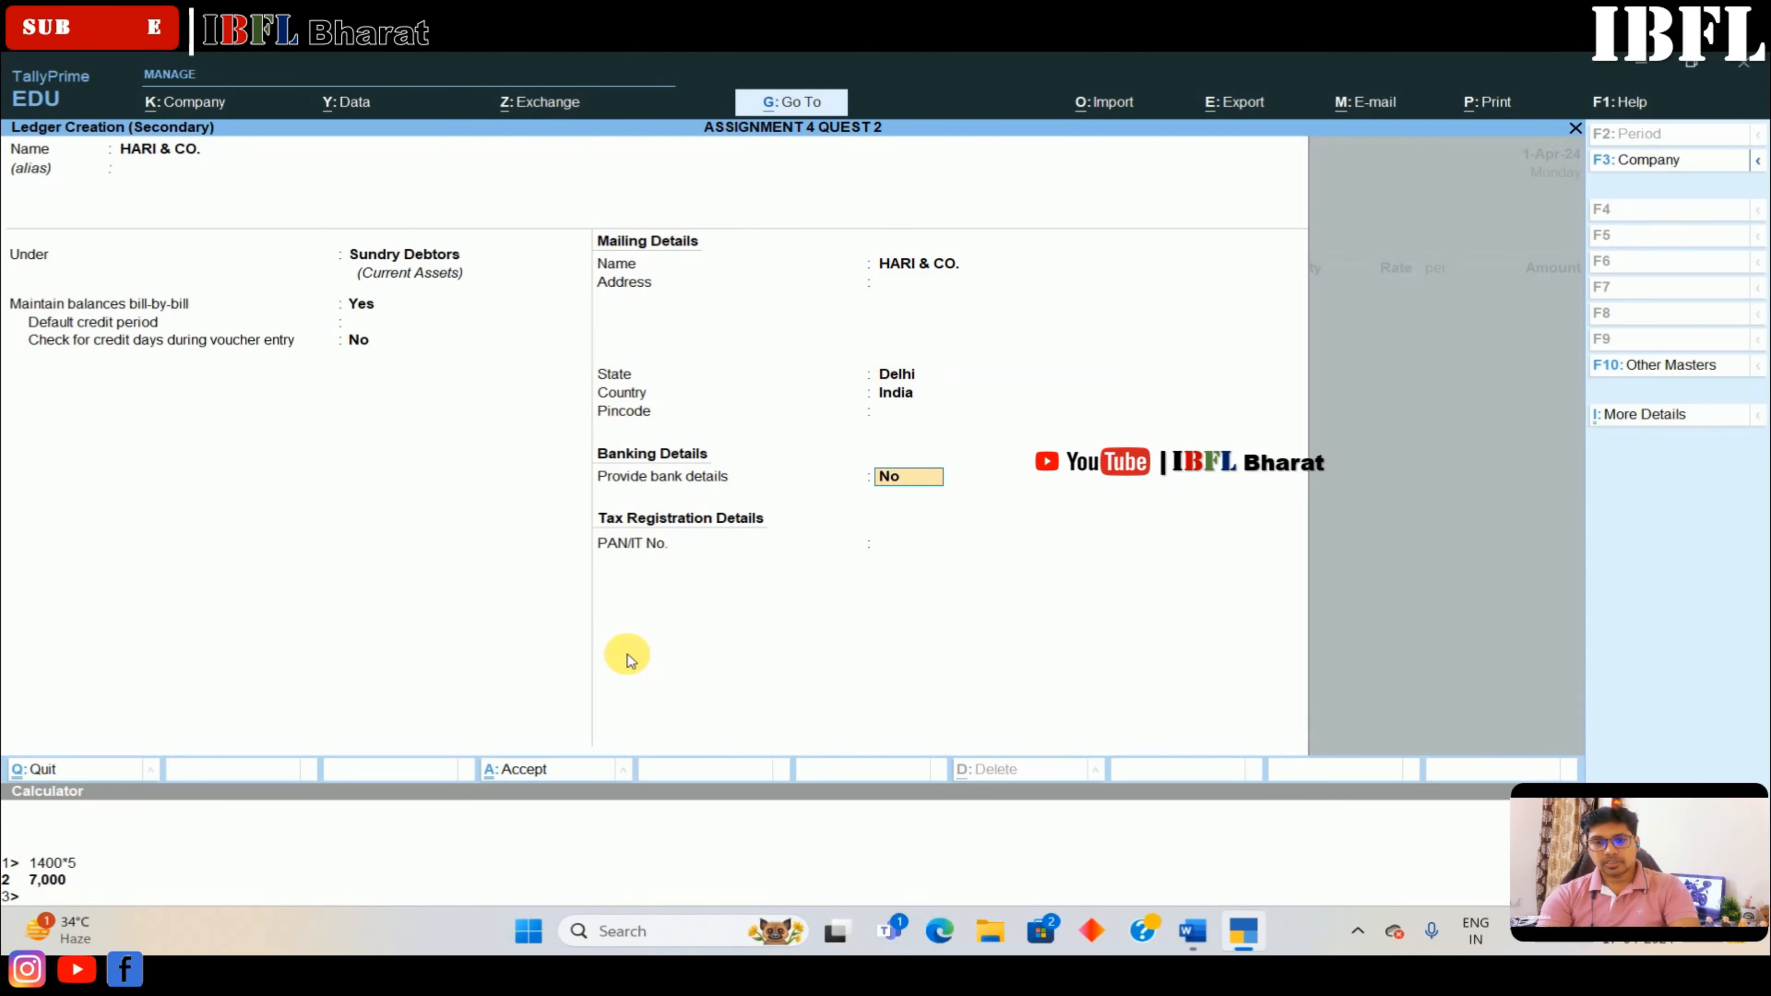
pyautogui.press('Return')
pyautogui.press('Return')
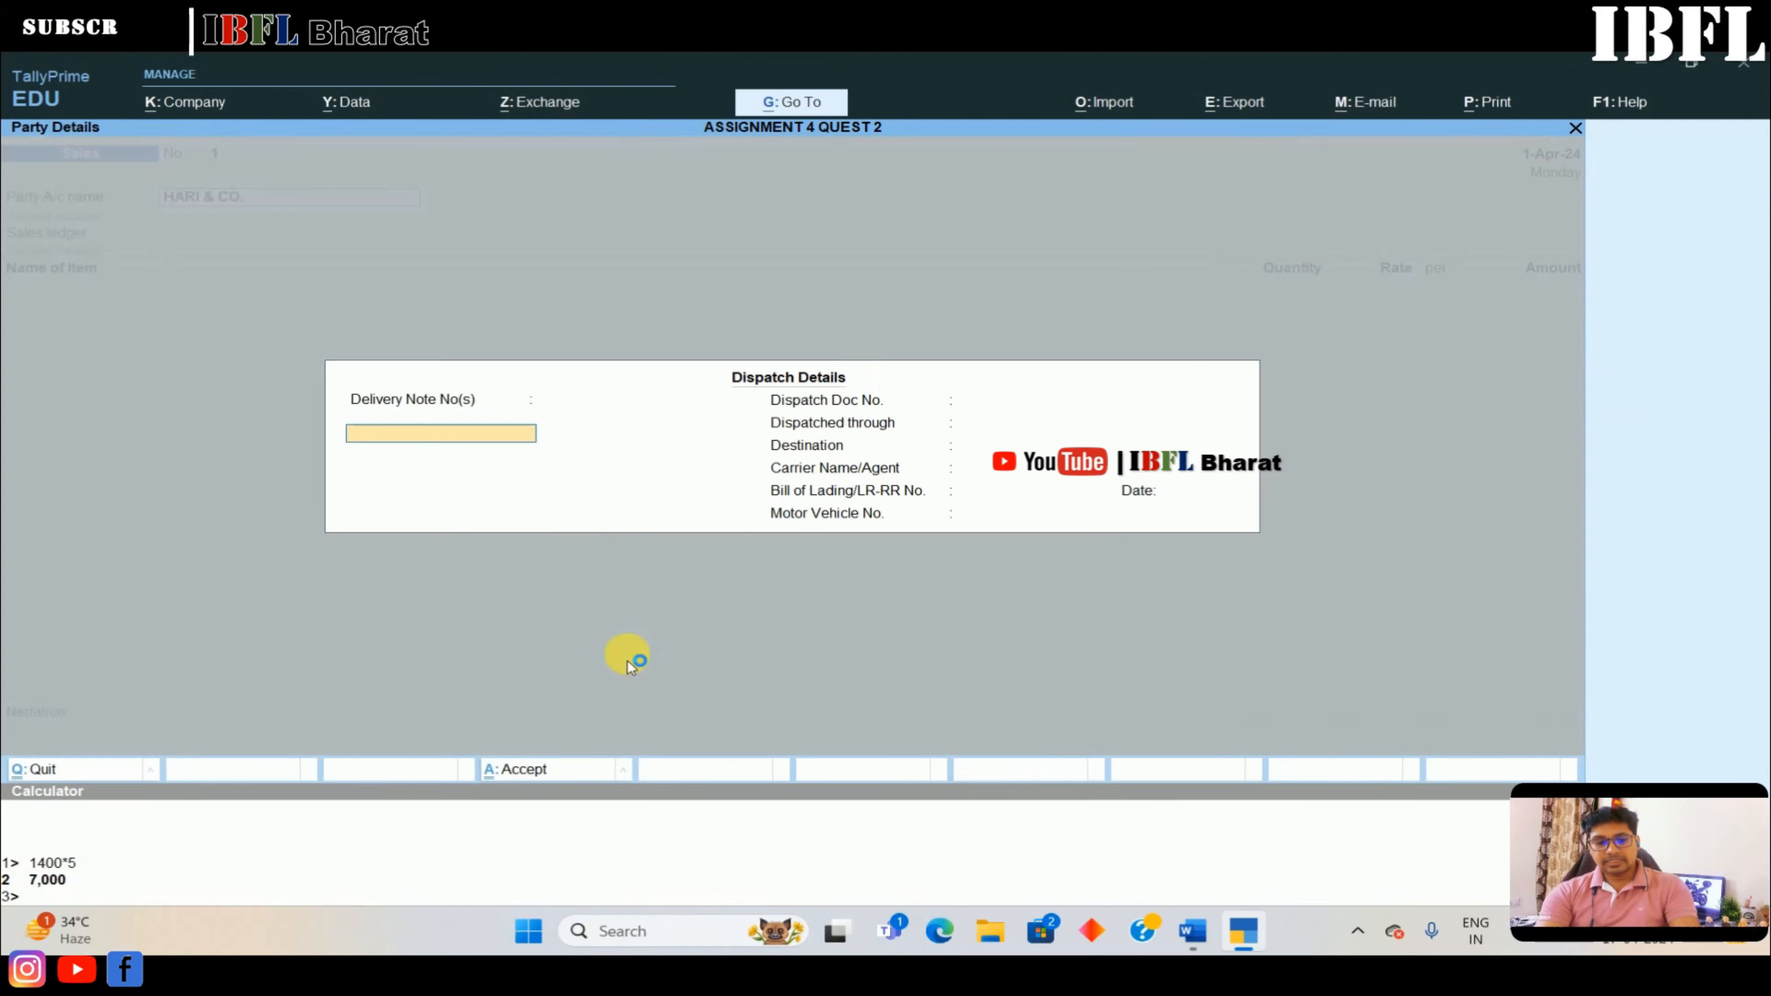
pyautogui.hotkey('ctrl', 'a')
pyautogui.hotkey('ctrl', 'a')
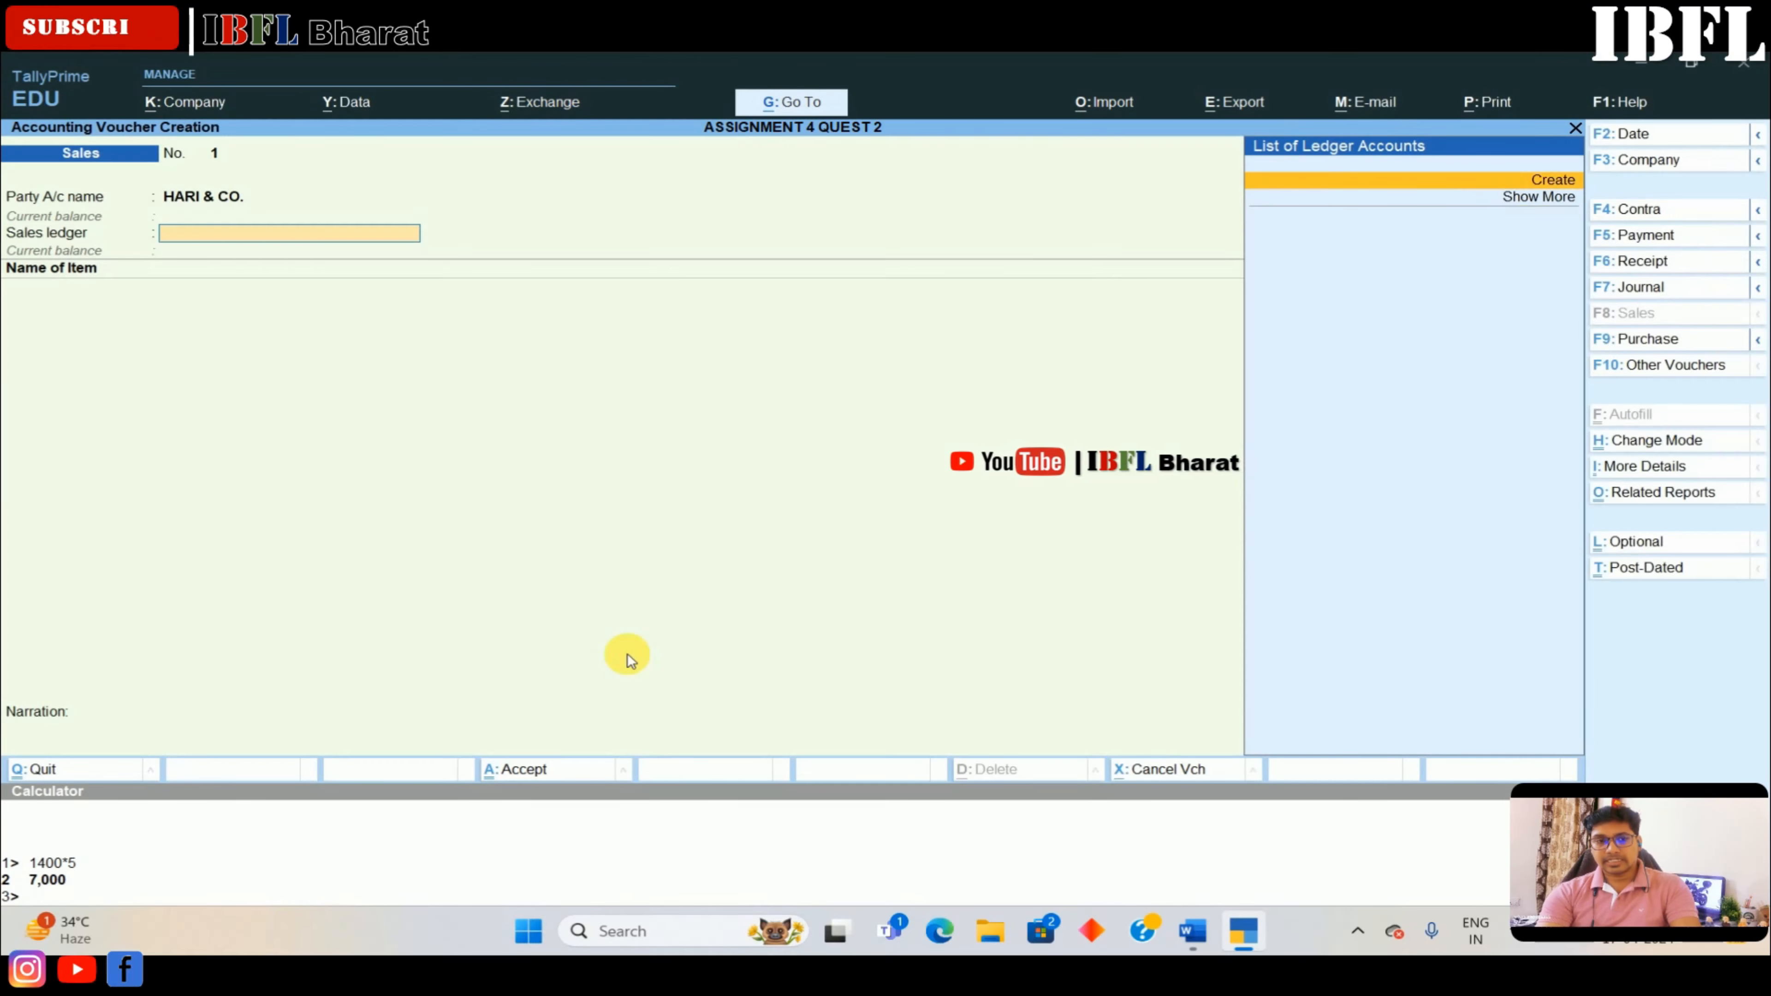
# Create a ledger named SALES under Sales Accounts, with ledger type Not Applicable, as the voucher's sales ledger
pyautogui.press('Return')
pyautogui.write('SALE')
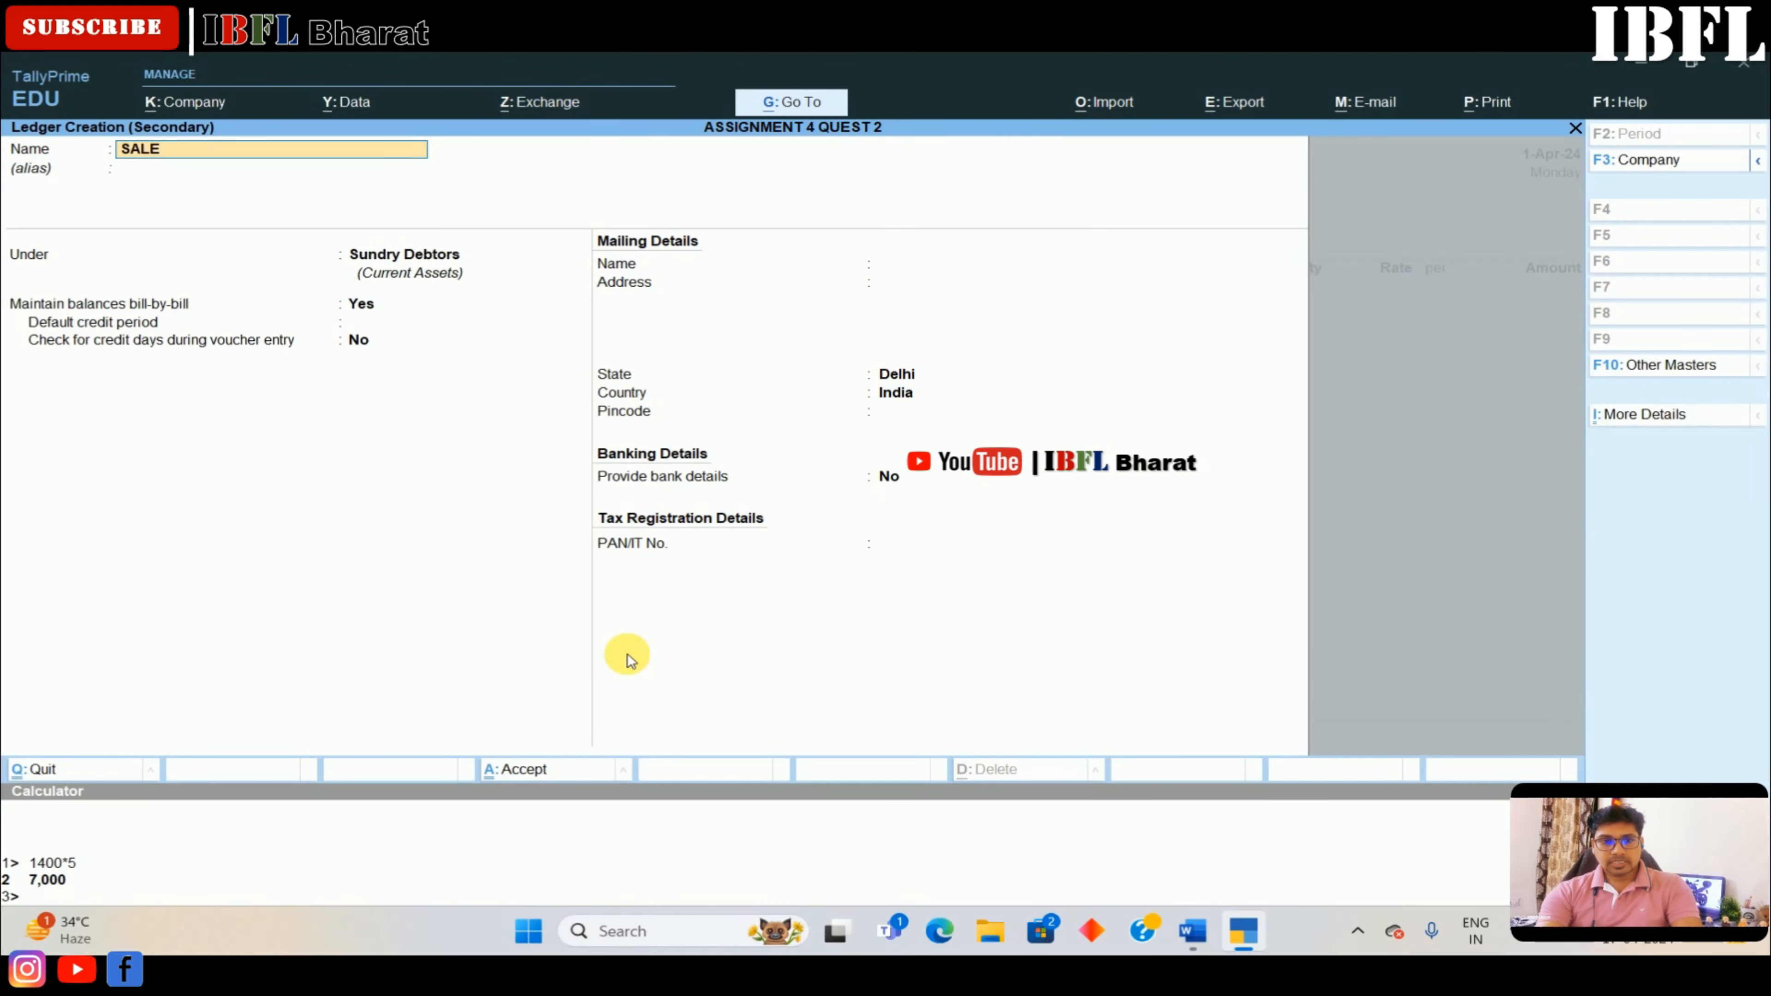
pyautogui.write('S')
pyautogui.press('Return')
pyautogui.write('SALES')
pyautogui.press('Return')
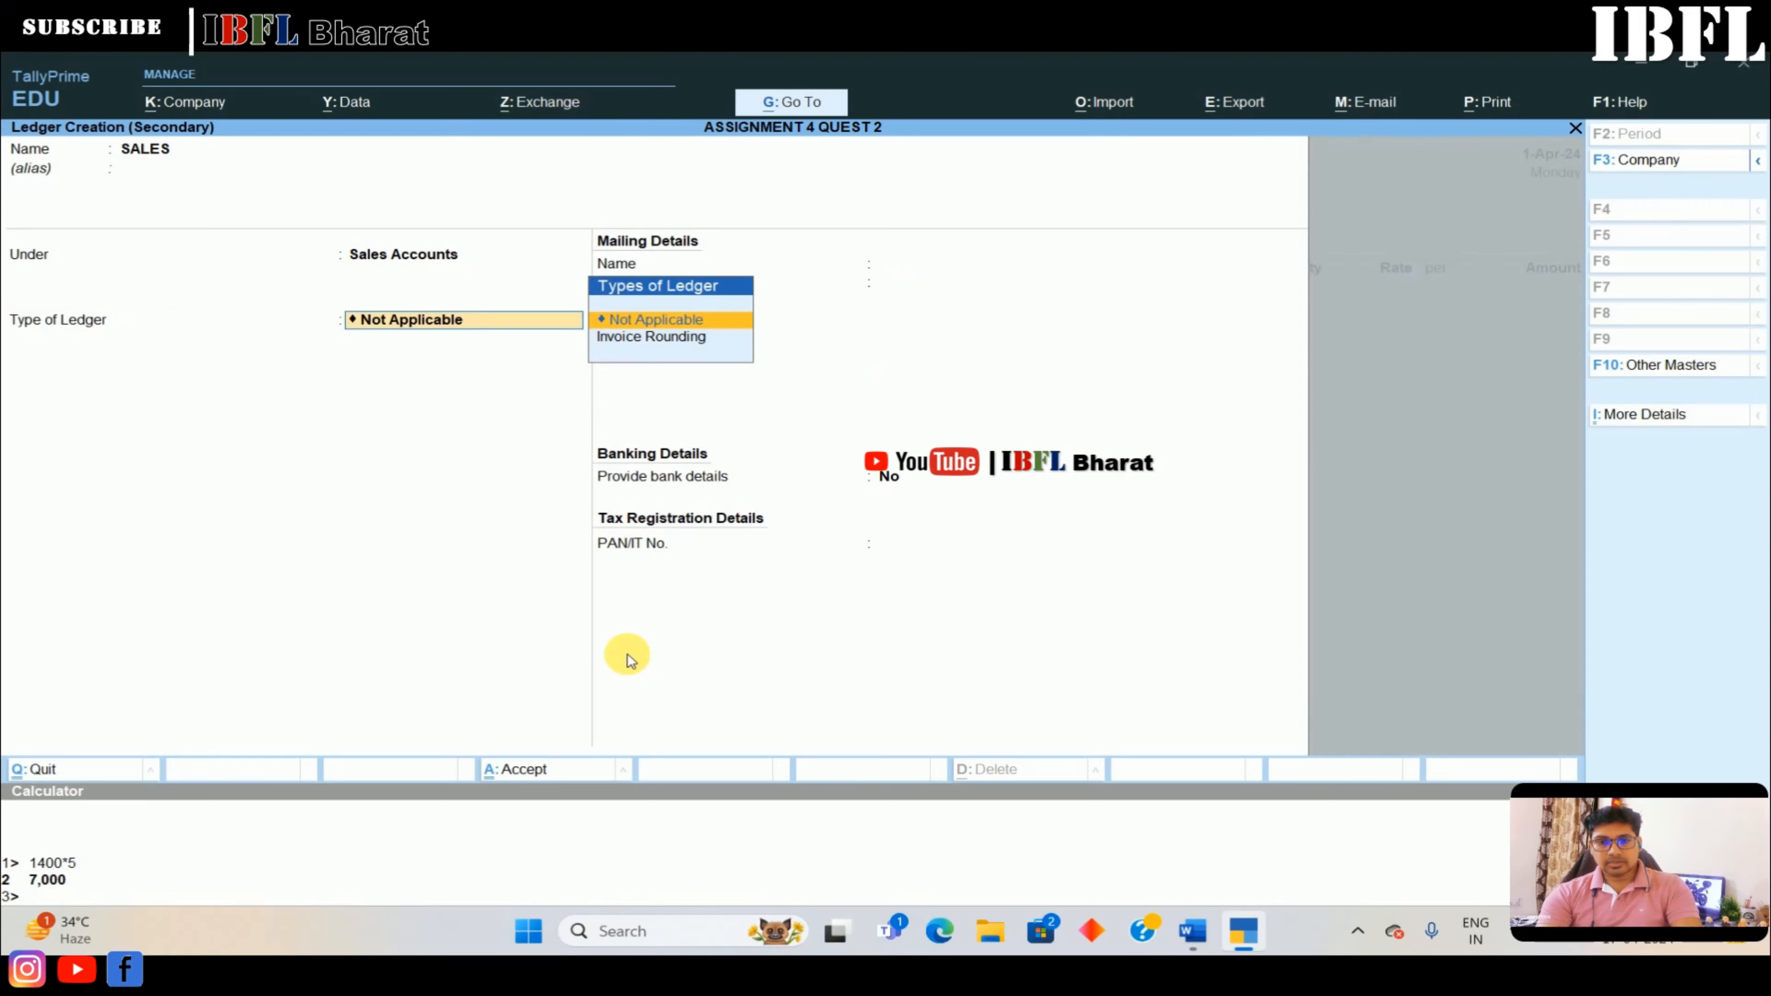
pyautogui.press('Return')
pyautogui.hotkey('ctrl', 'a')
pyautogui.press('Return')
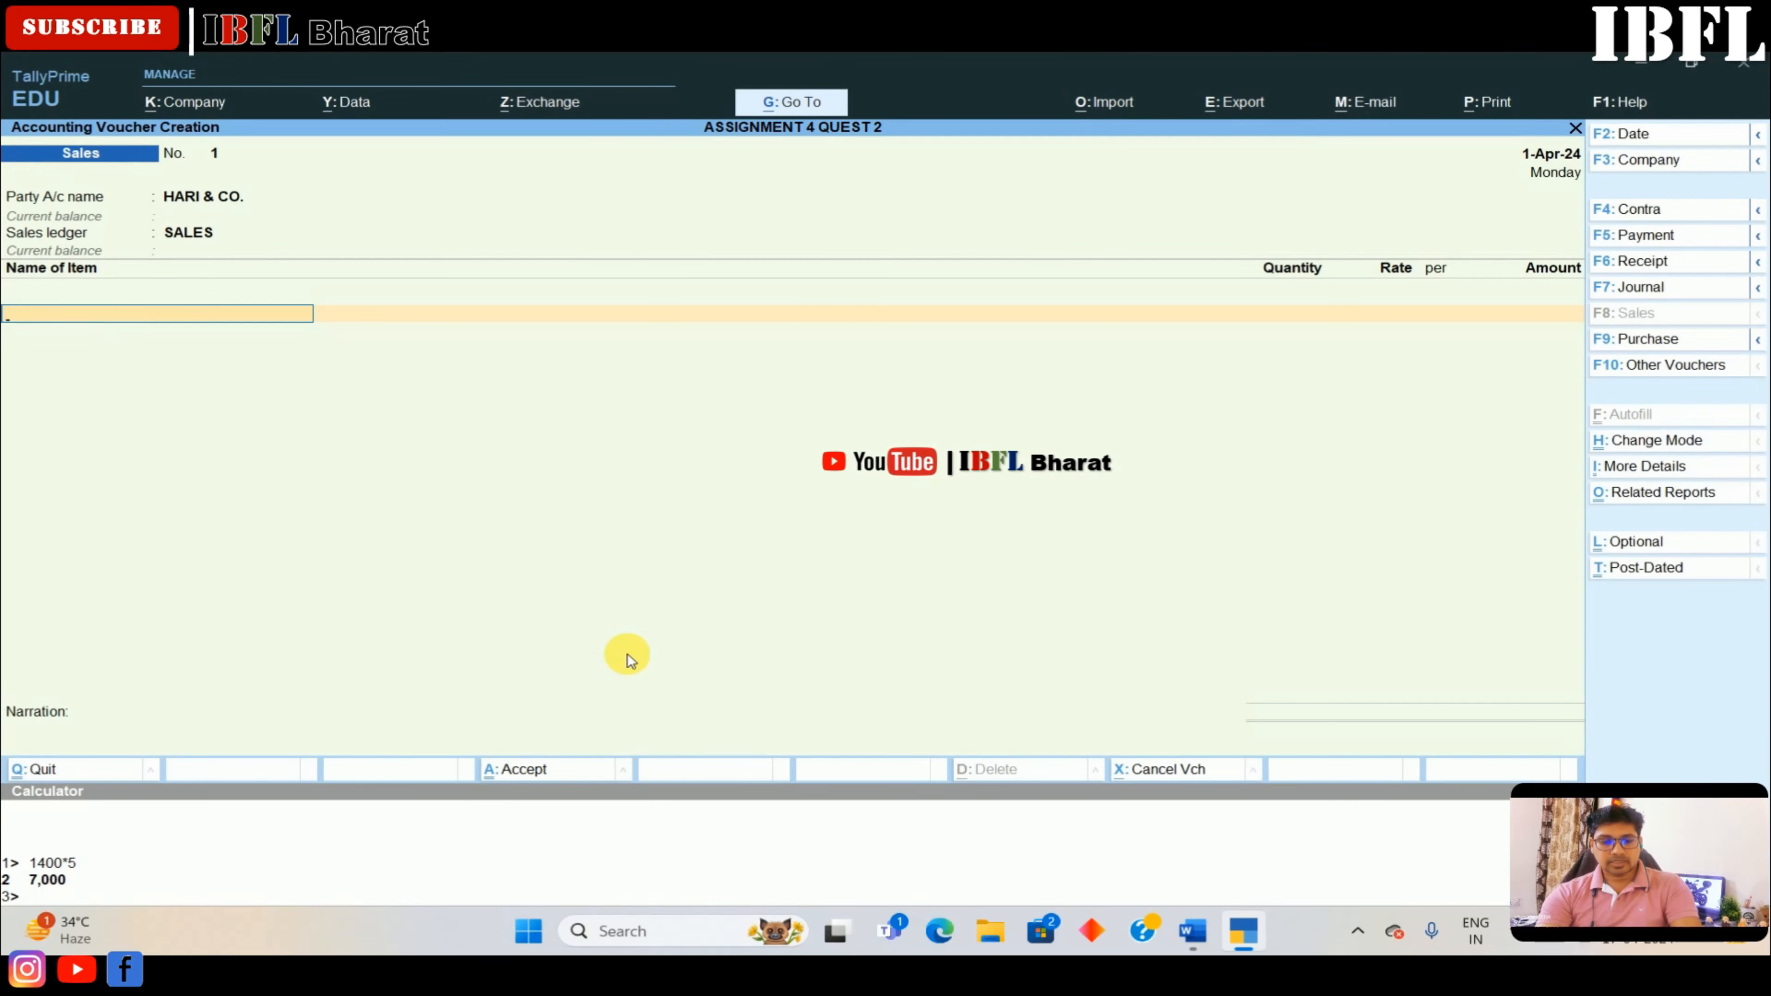
# Check the first item sold in the Word assignment and start a stock item named TABLES under Primary
pyautogui.hotkey('alt', 'Tab')
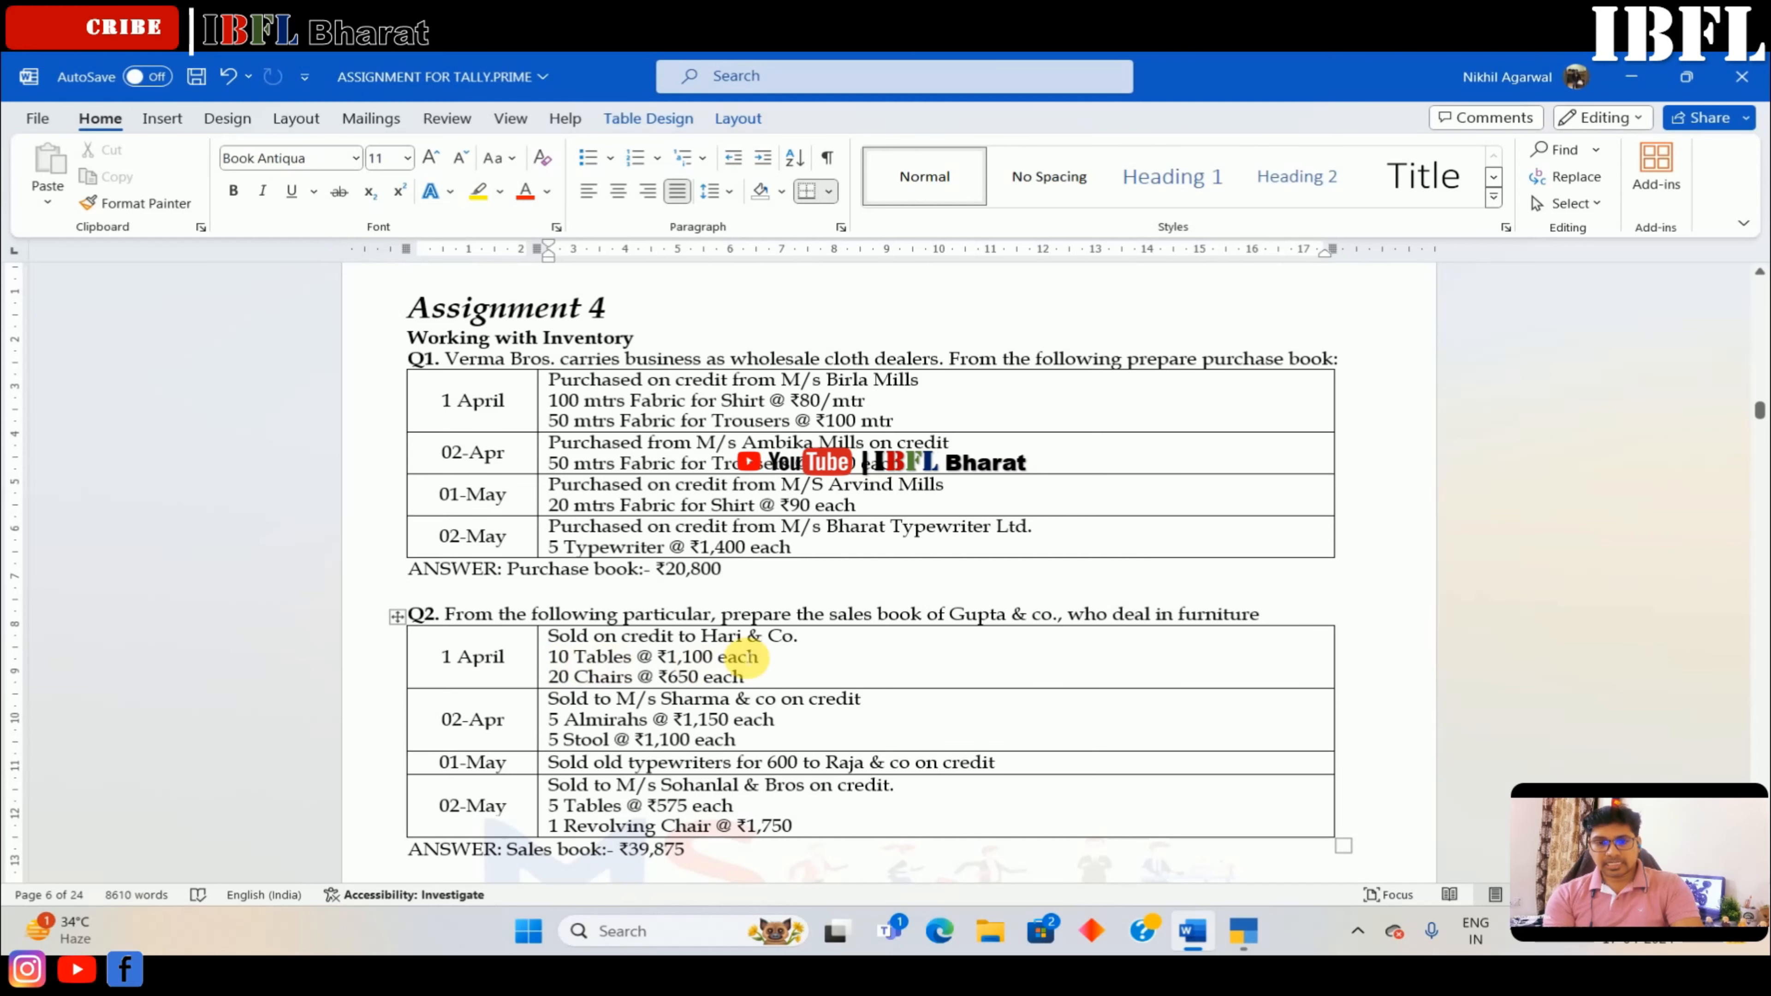
pyautogui.hotkey('alt', 'Tab')
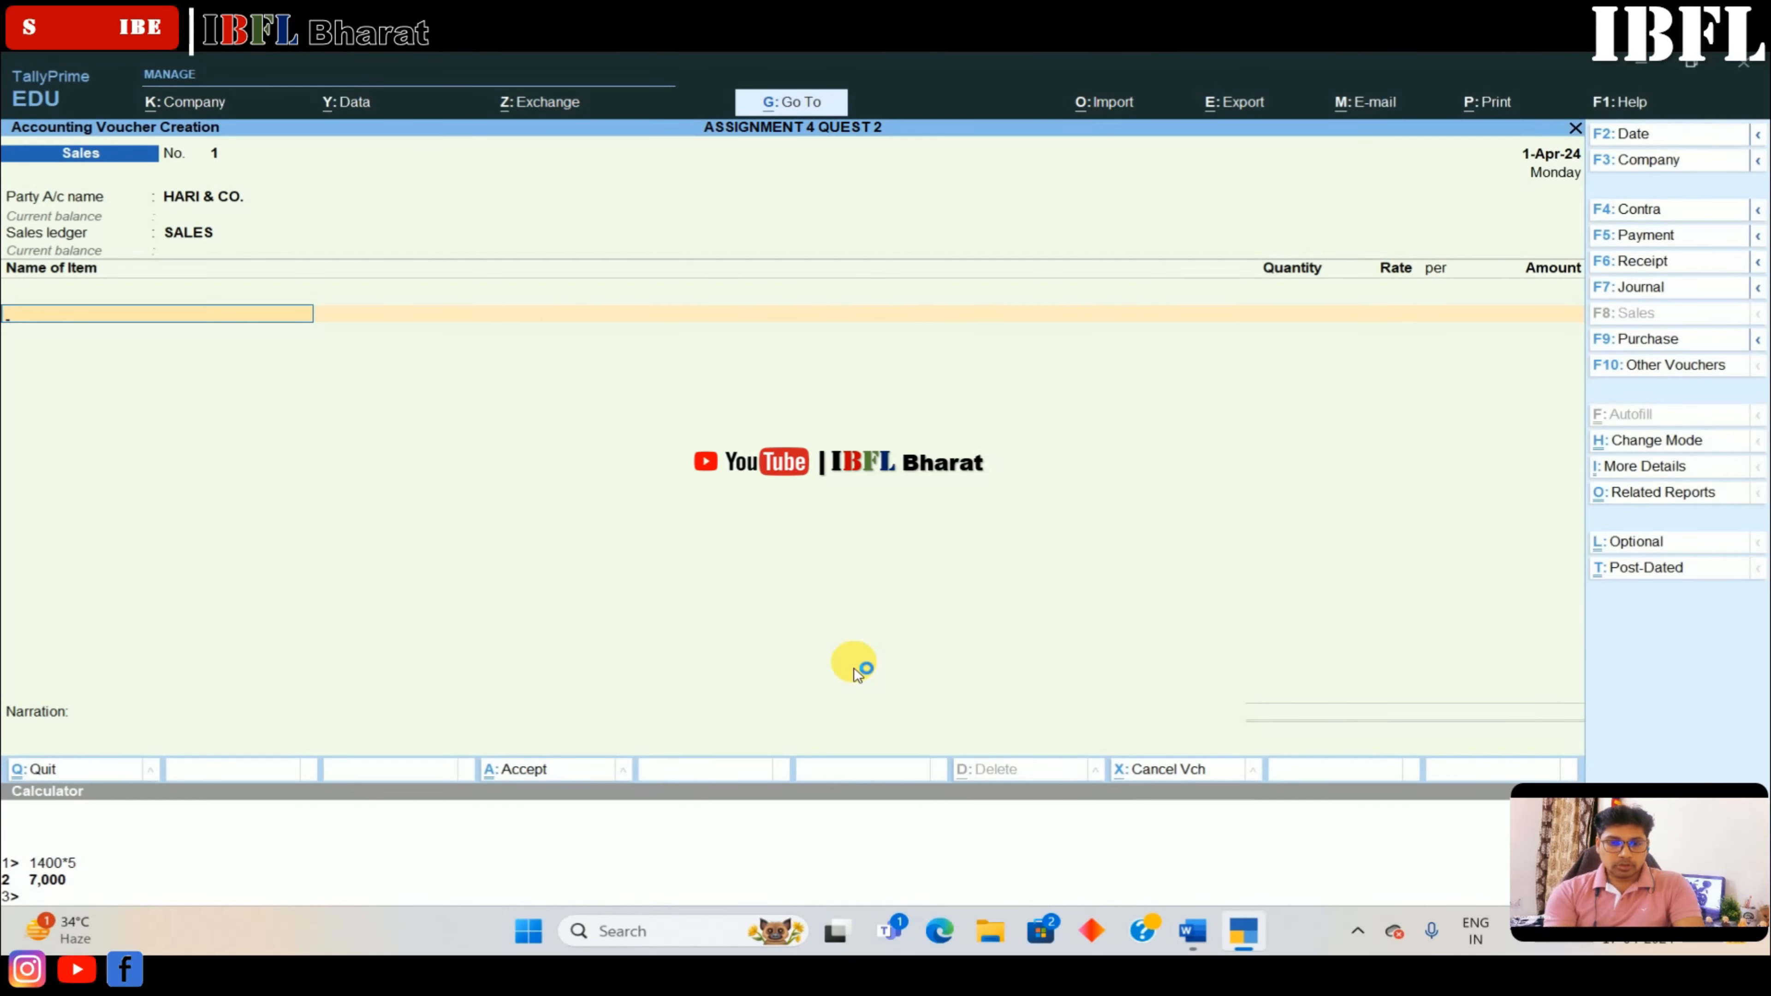
pyautogui.hotkey('alt', 'c')
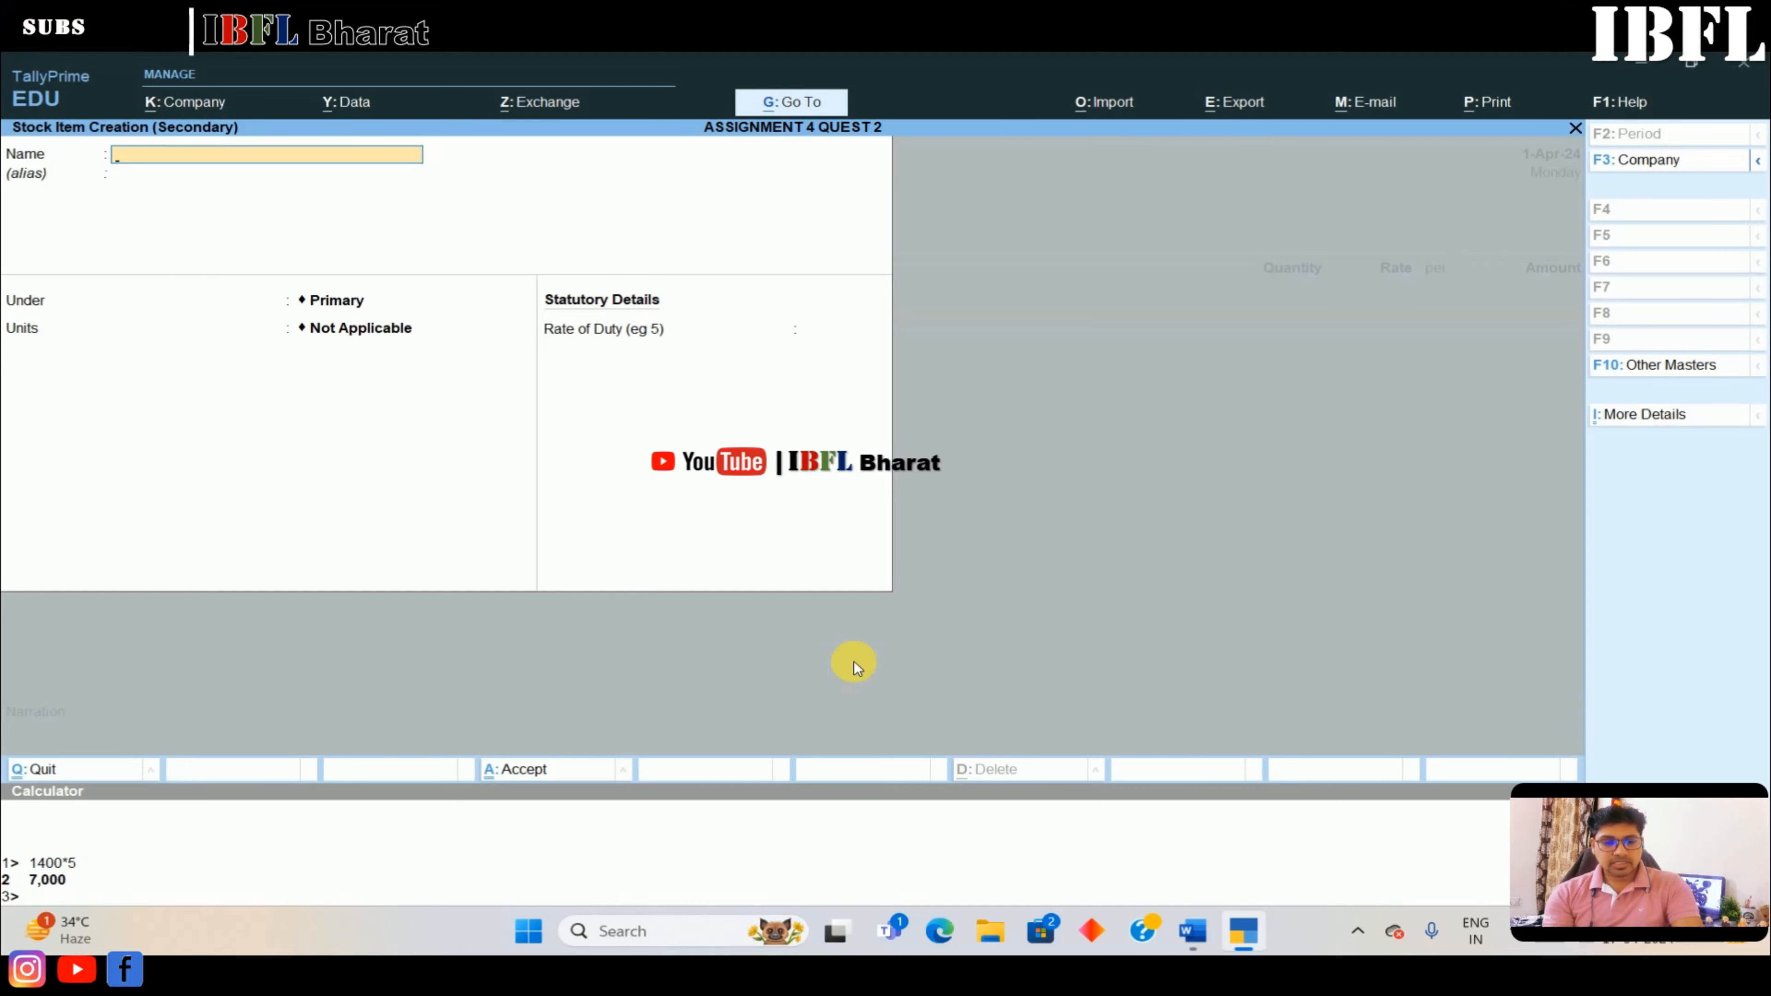
pyautogui.hotkey('alt', 'Tab')
pyautogui.hotkey('alt', 'Tab')
pyautogui.write('TAB')
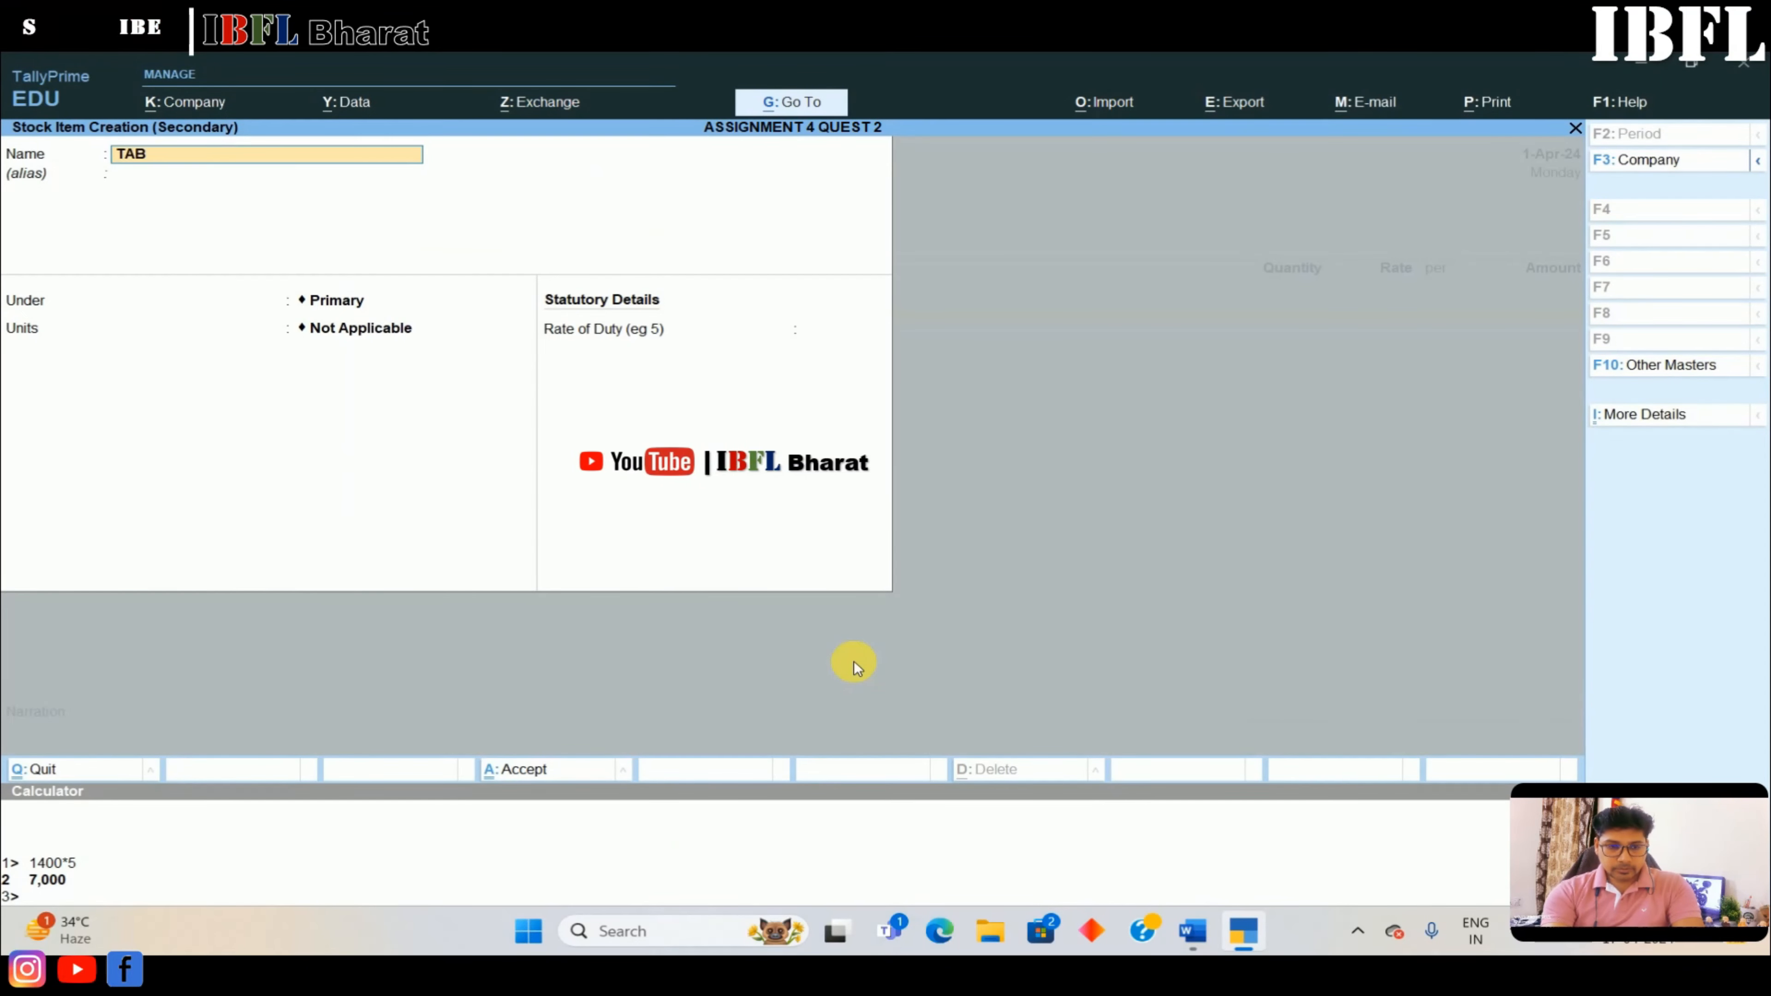
pyautogui.press('Return')
pyautogui.press('Return')
pyautogui.press('Return')
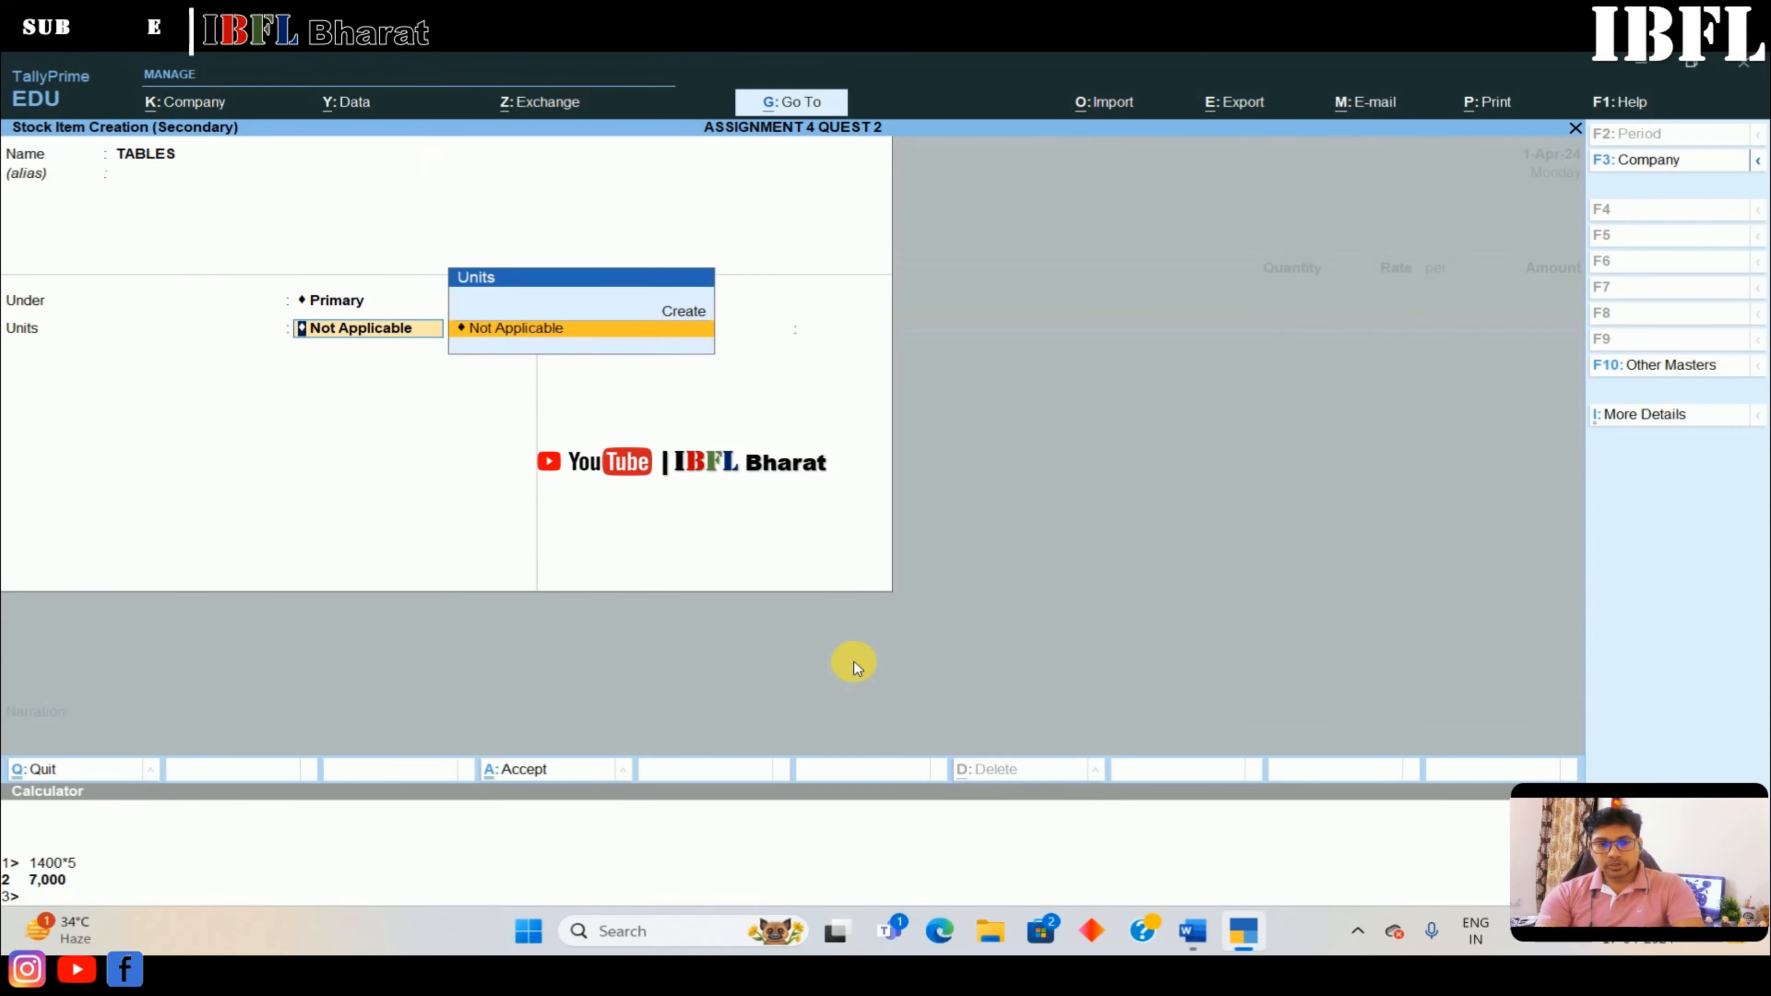
# Create the simple unit NOS with 0 decimal places for the TABLES item, leave the duty rate blank and save the item
pyautogui.press('Up')
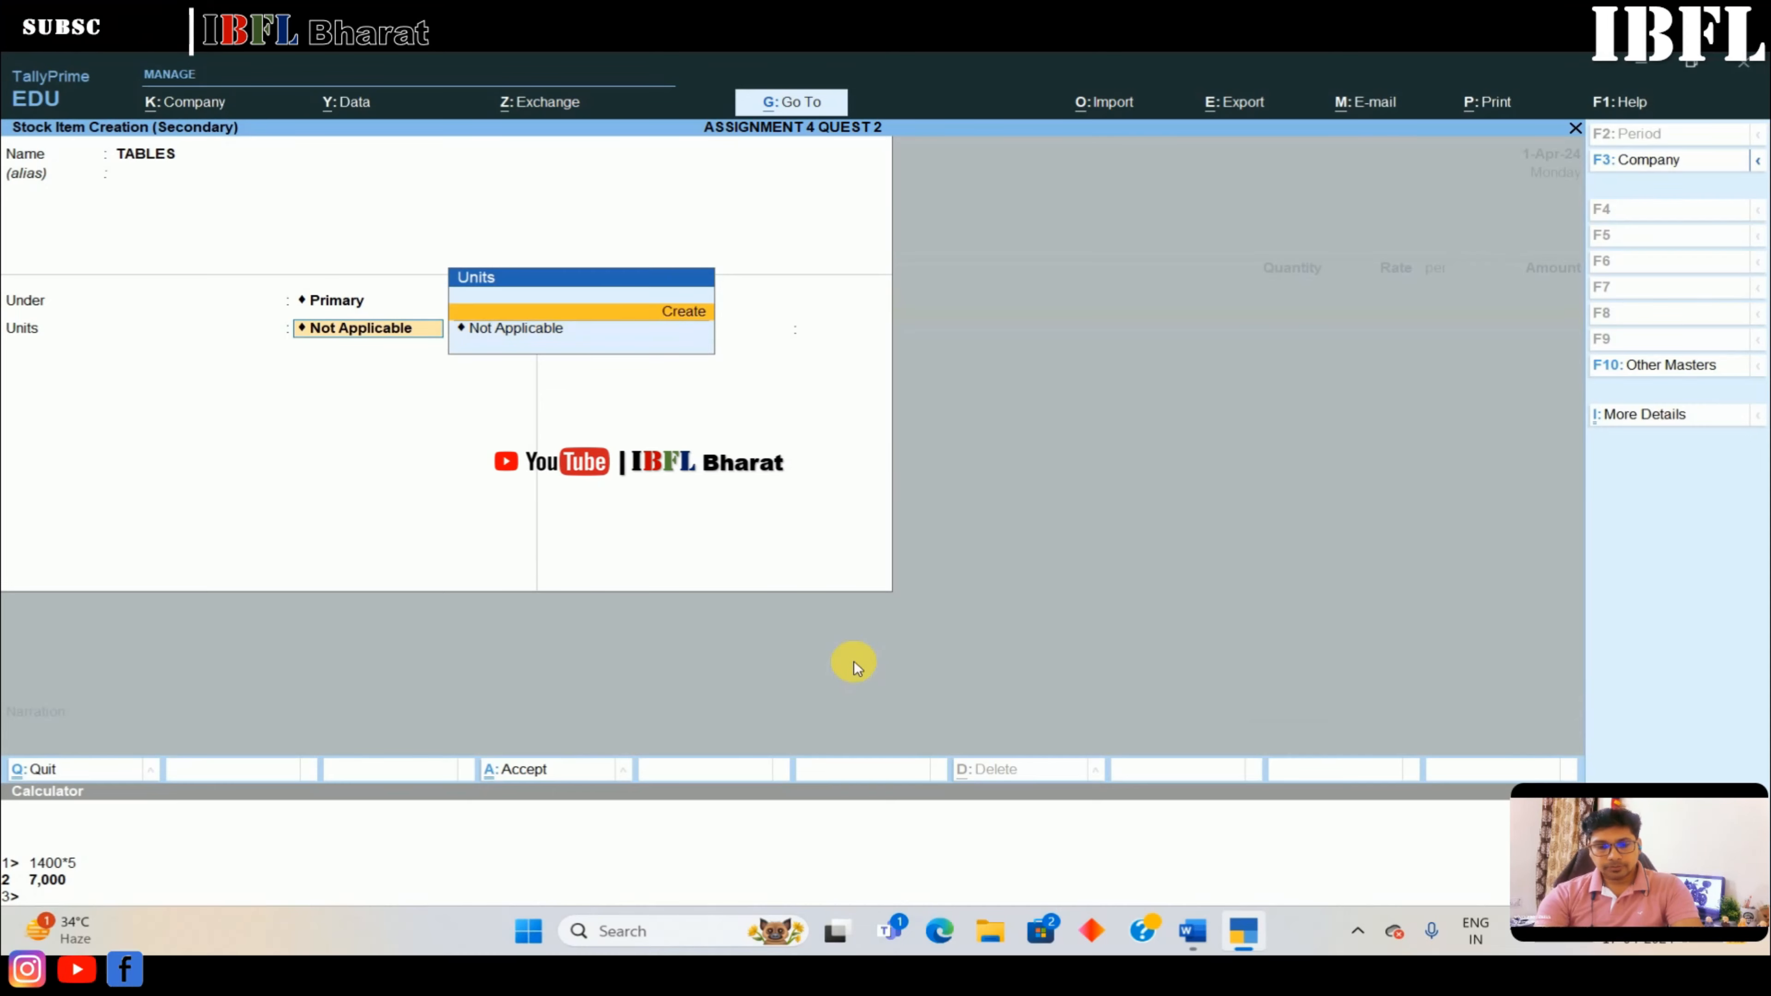
pyautogui.press('Return')
pyautogui.write('NOS')
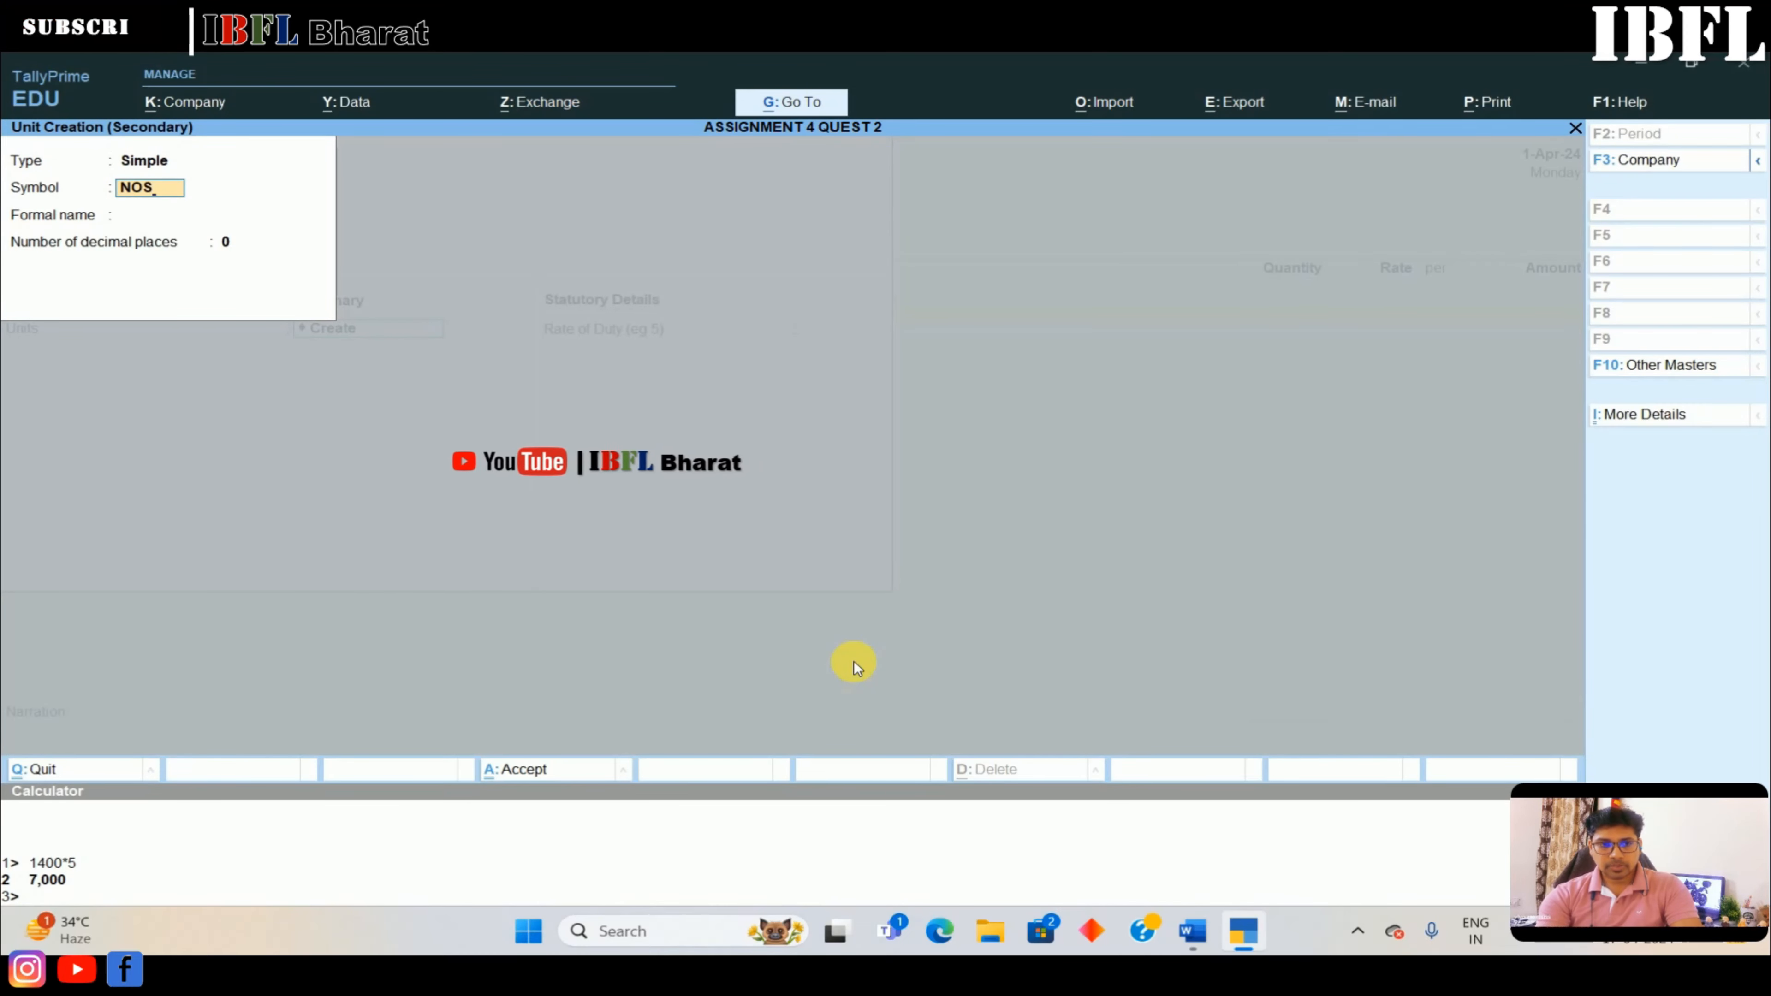
pyautogui.press('Return')
pyautogui.press('Return')
pyautogui.press('Return')
pyautogui.press('Return')
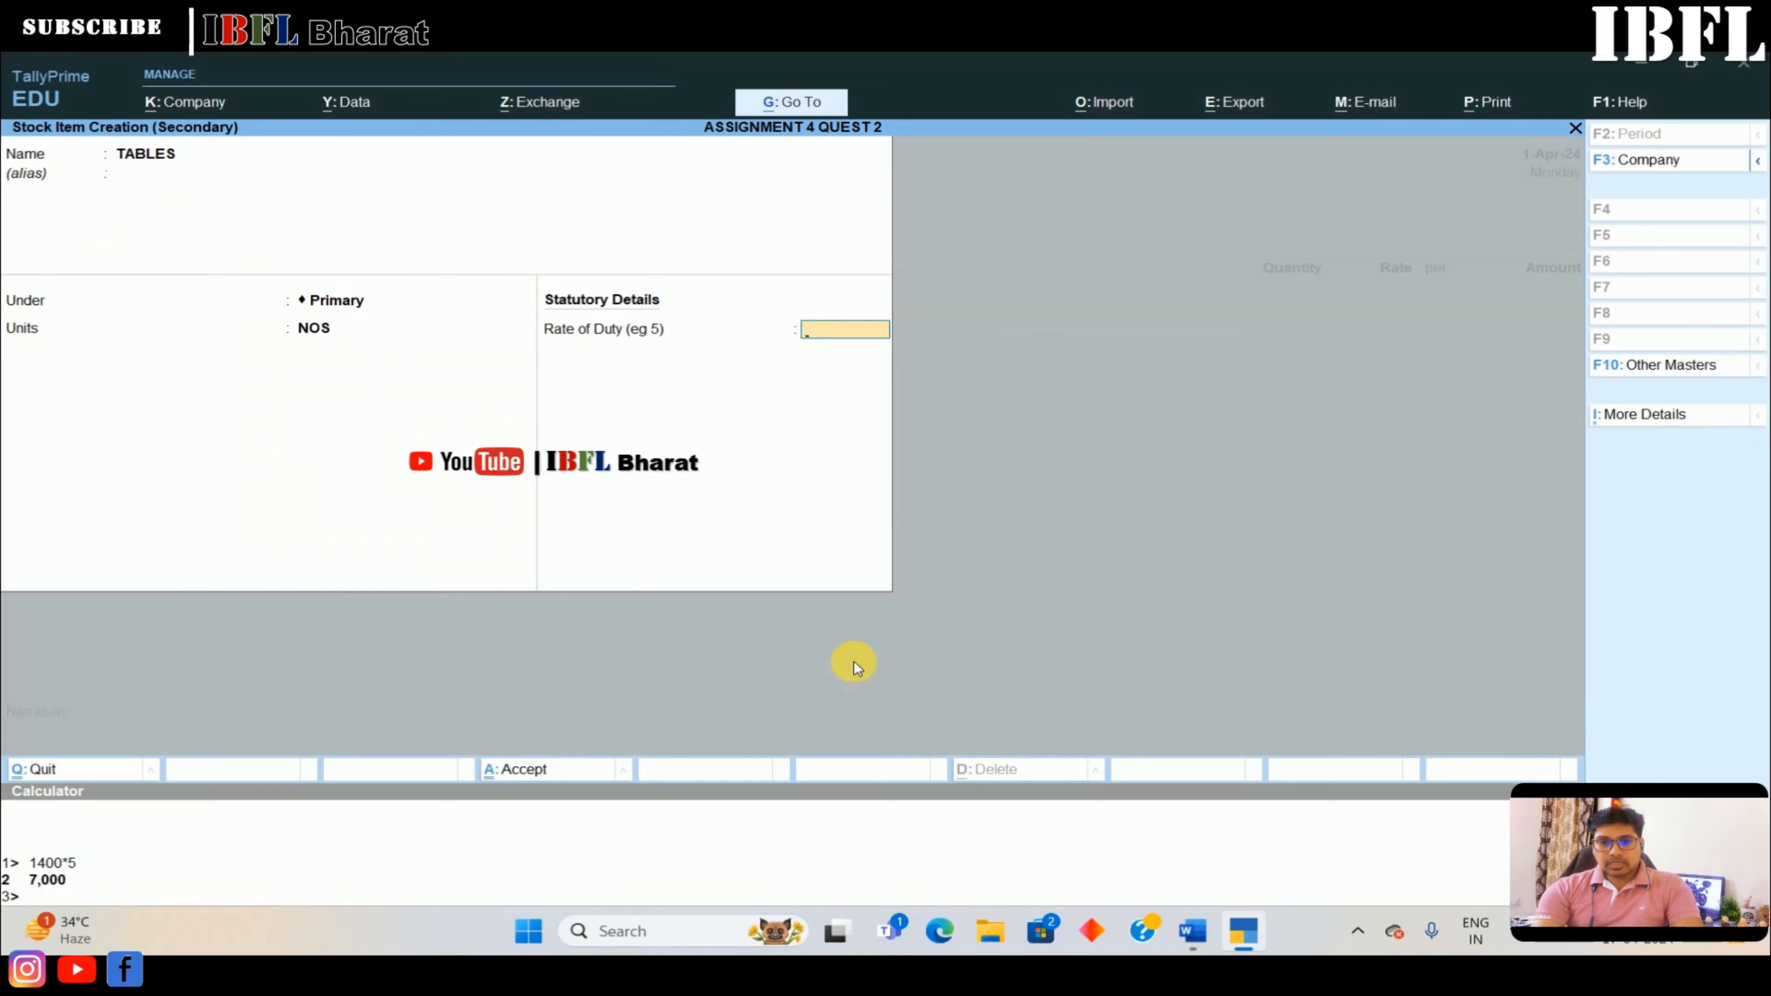
pyautogui.press('Return')
pyautogui.press('Return')
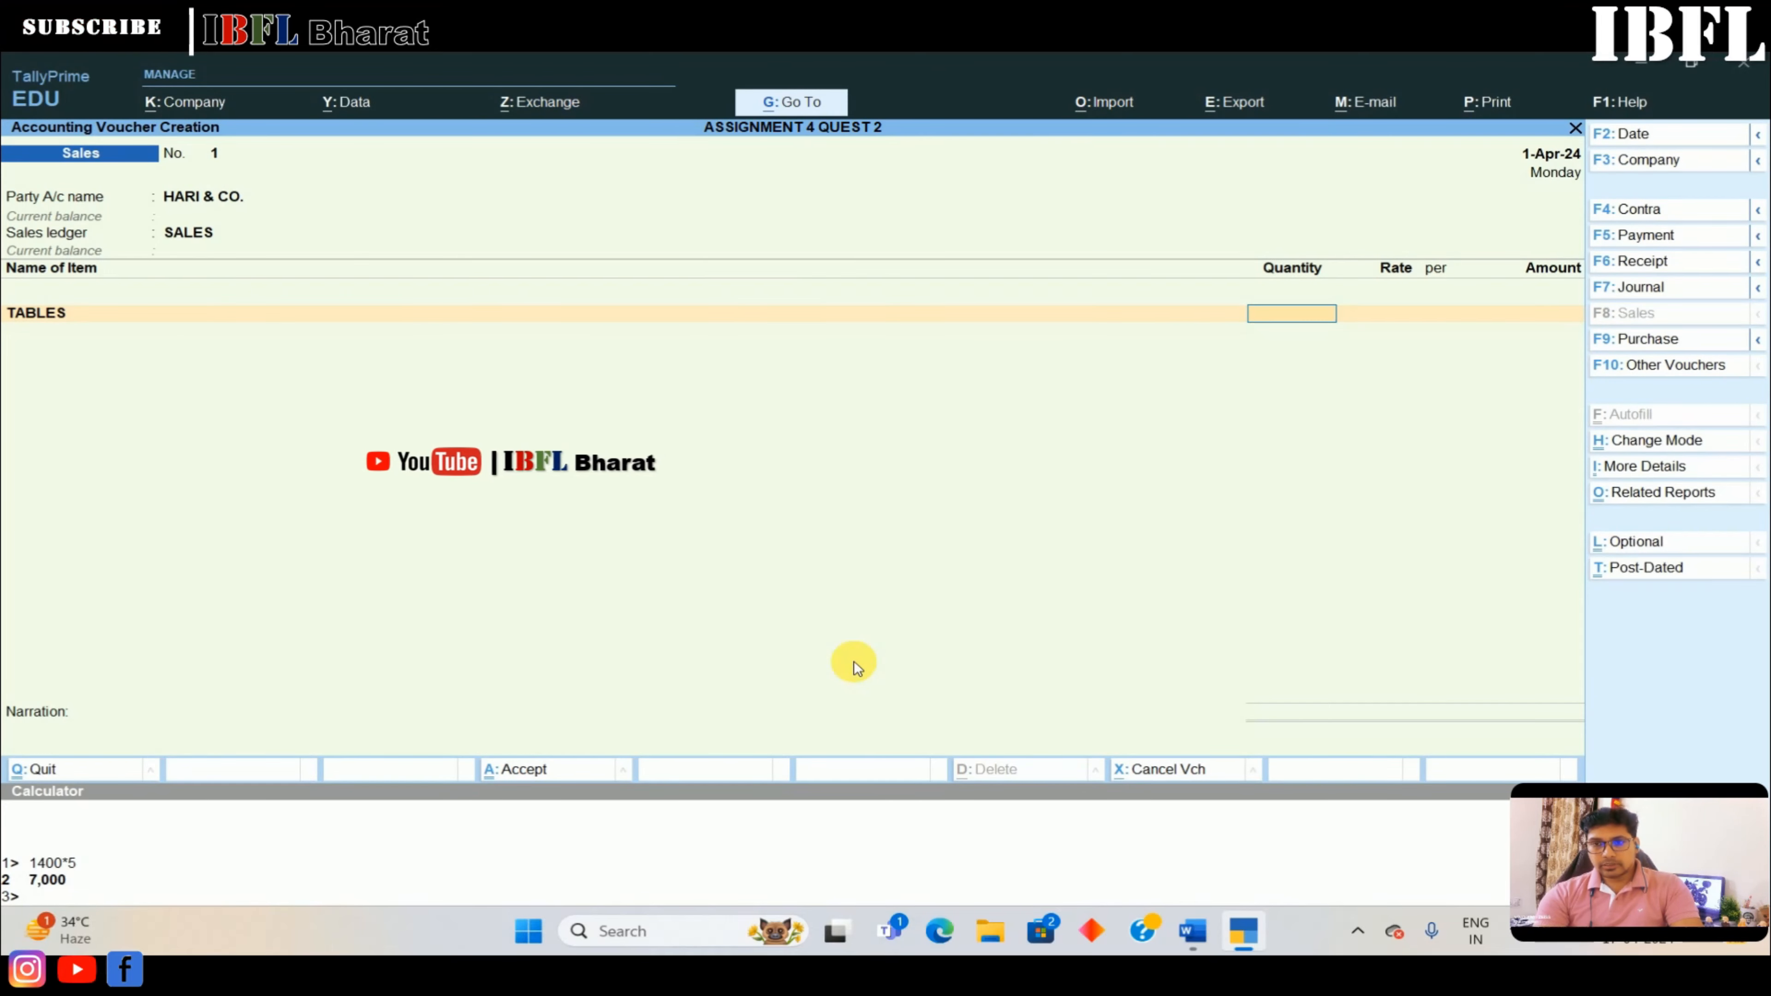
# Enter a quantity of 10 NOS at a rate of 1,100 for TABLES, as given in the Word assignment
pyautogui.hotkey('alt', 'Tab')
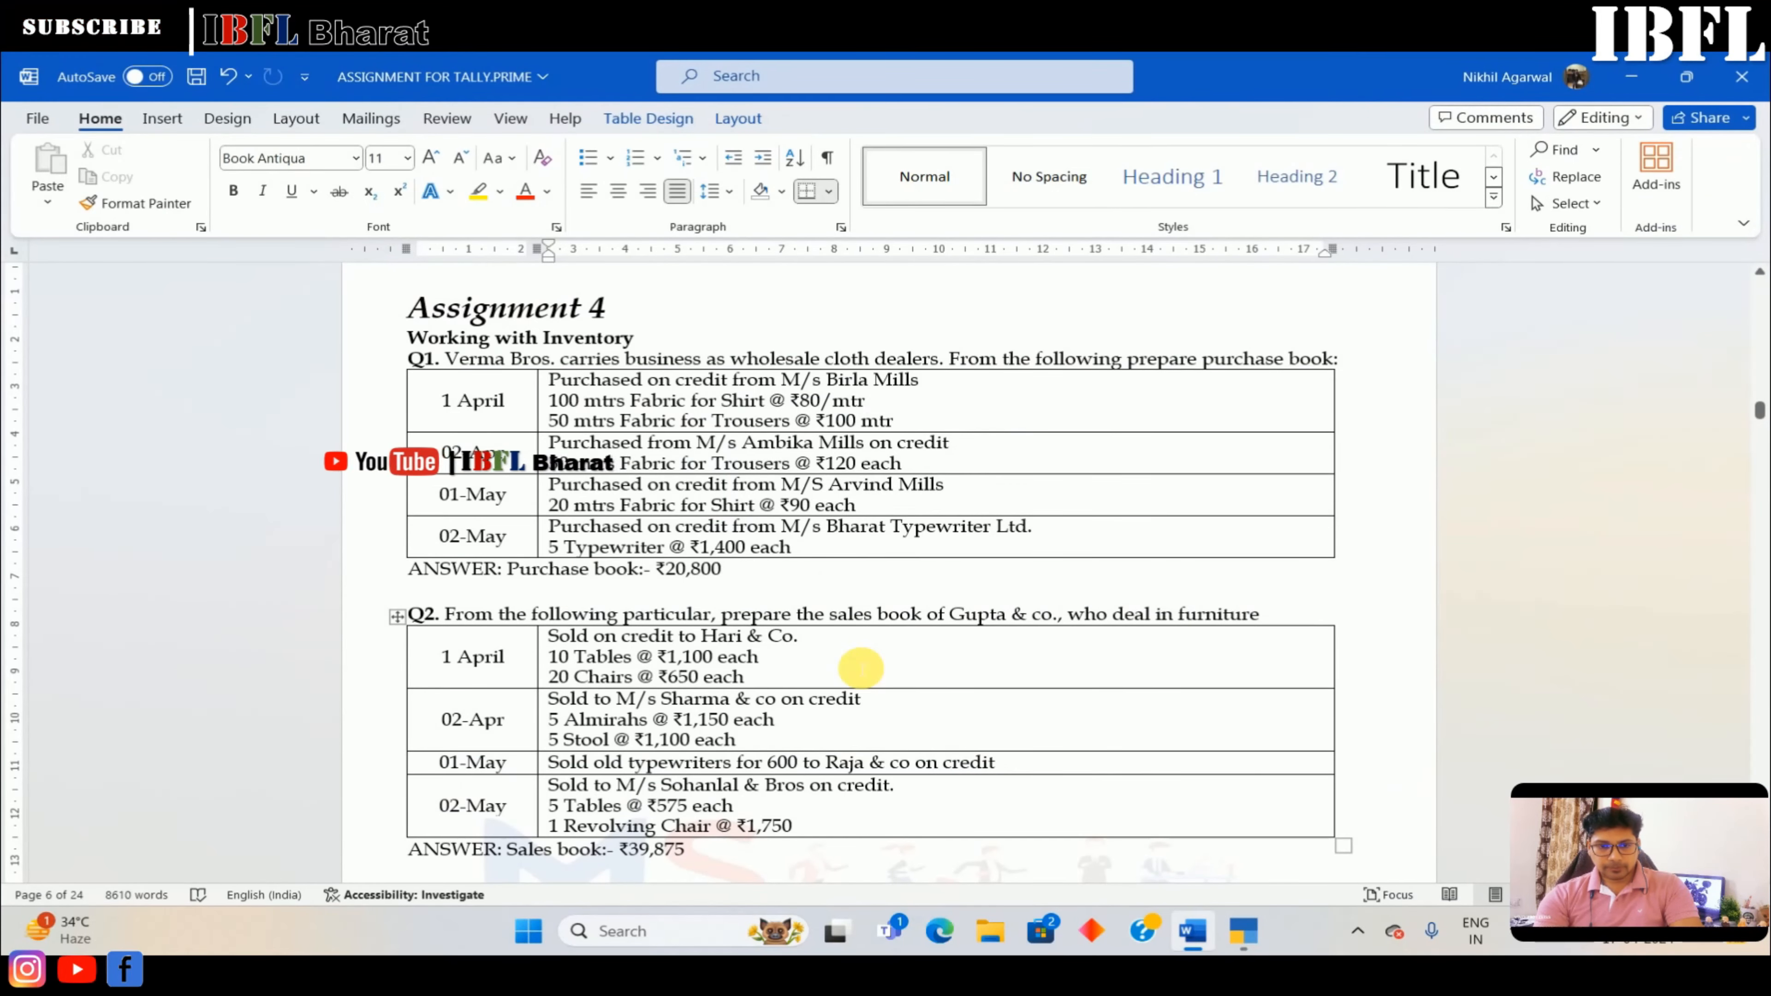
pyautogui.hotkey('alt', 'Tab')
pyautogui.write('10')
pyautogui.press('Return')
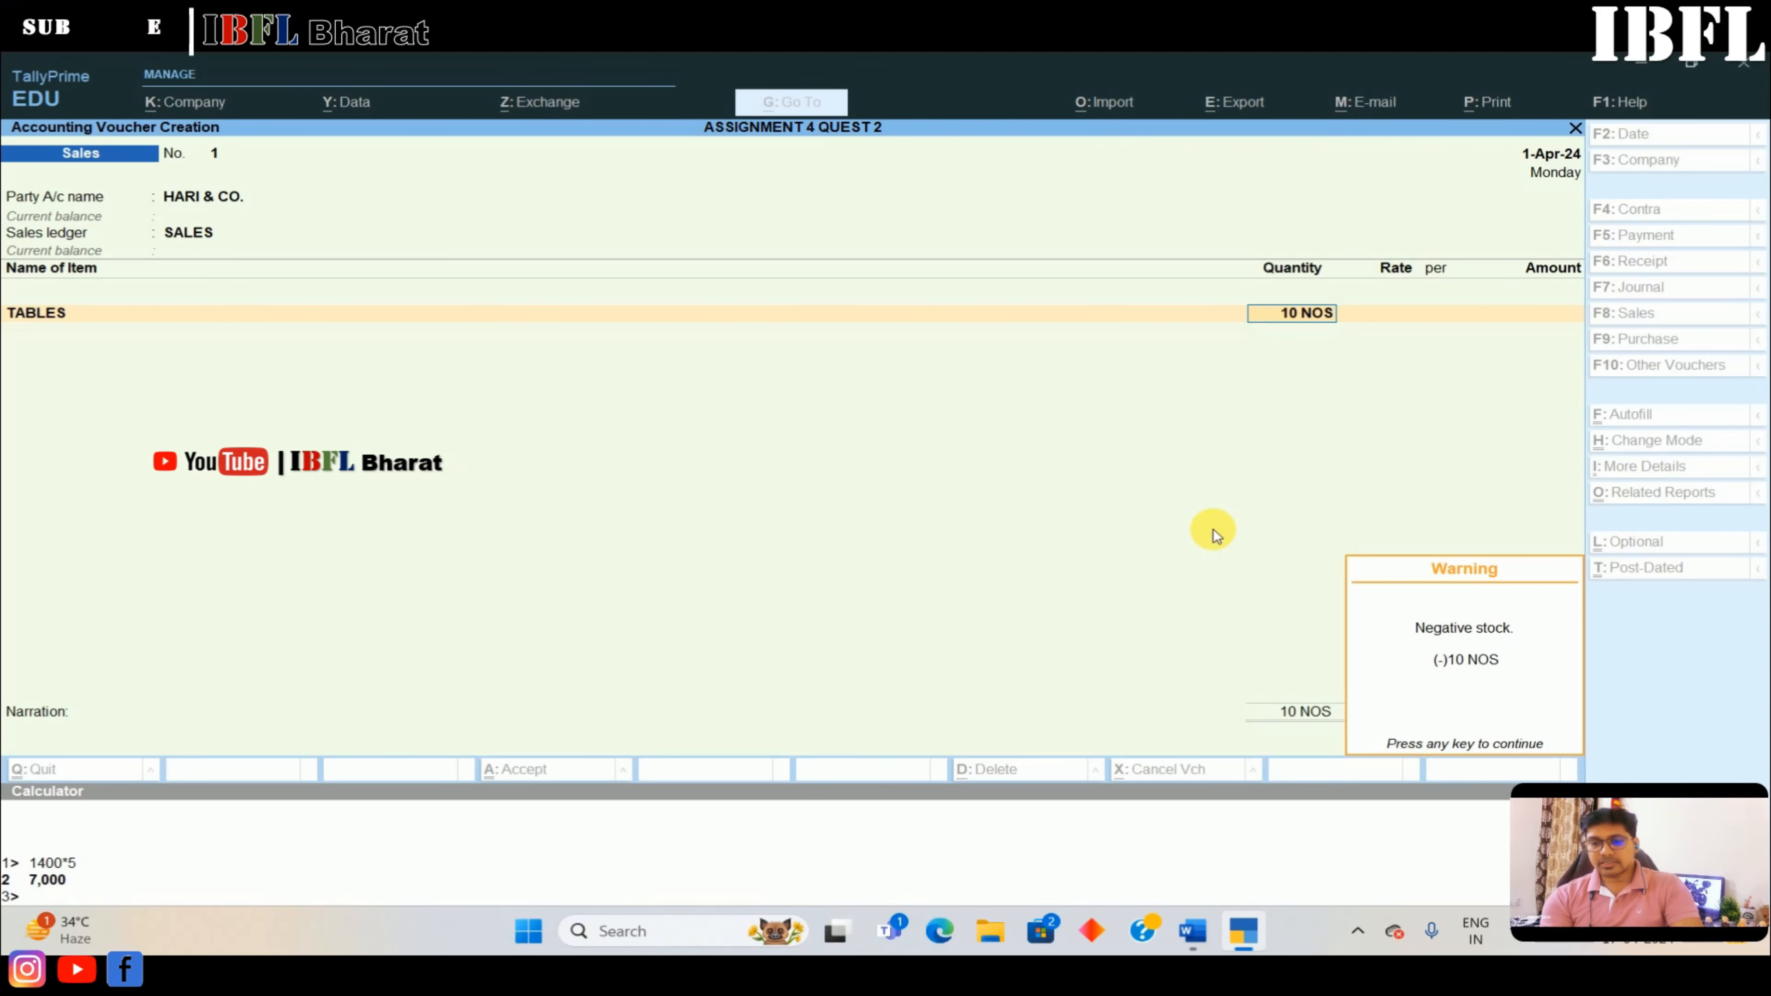
pyautogui.press('Return')
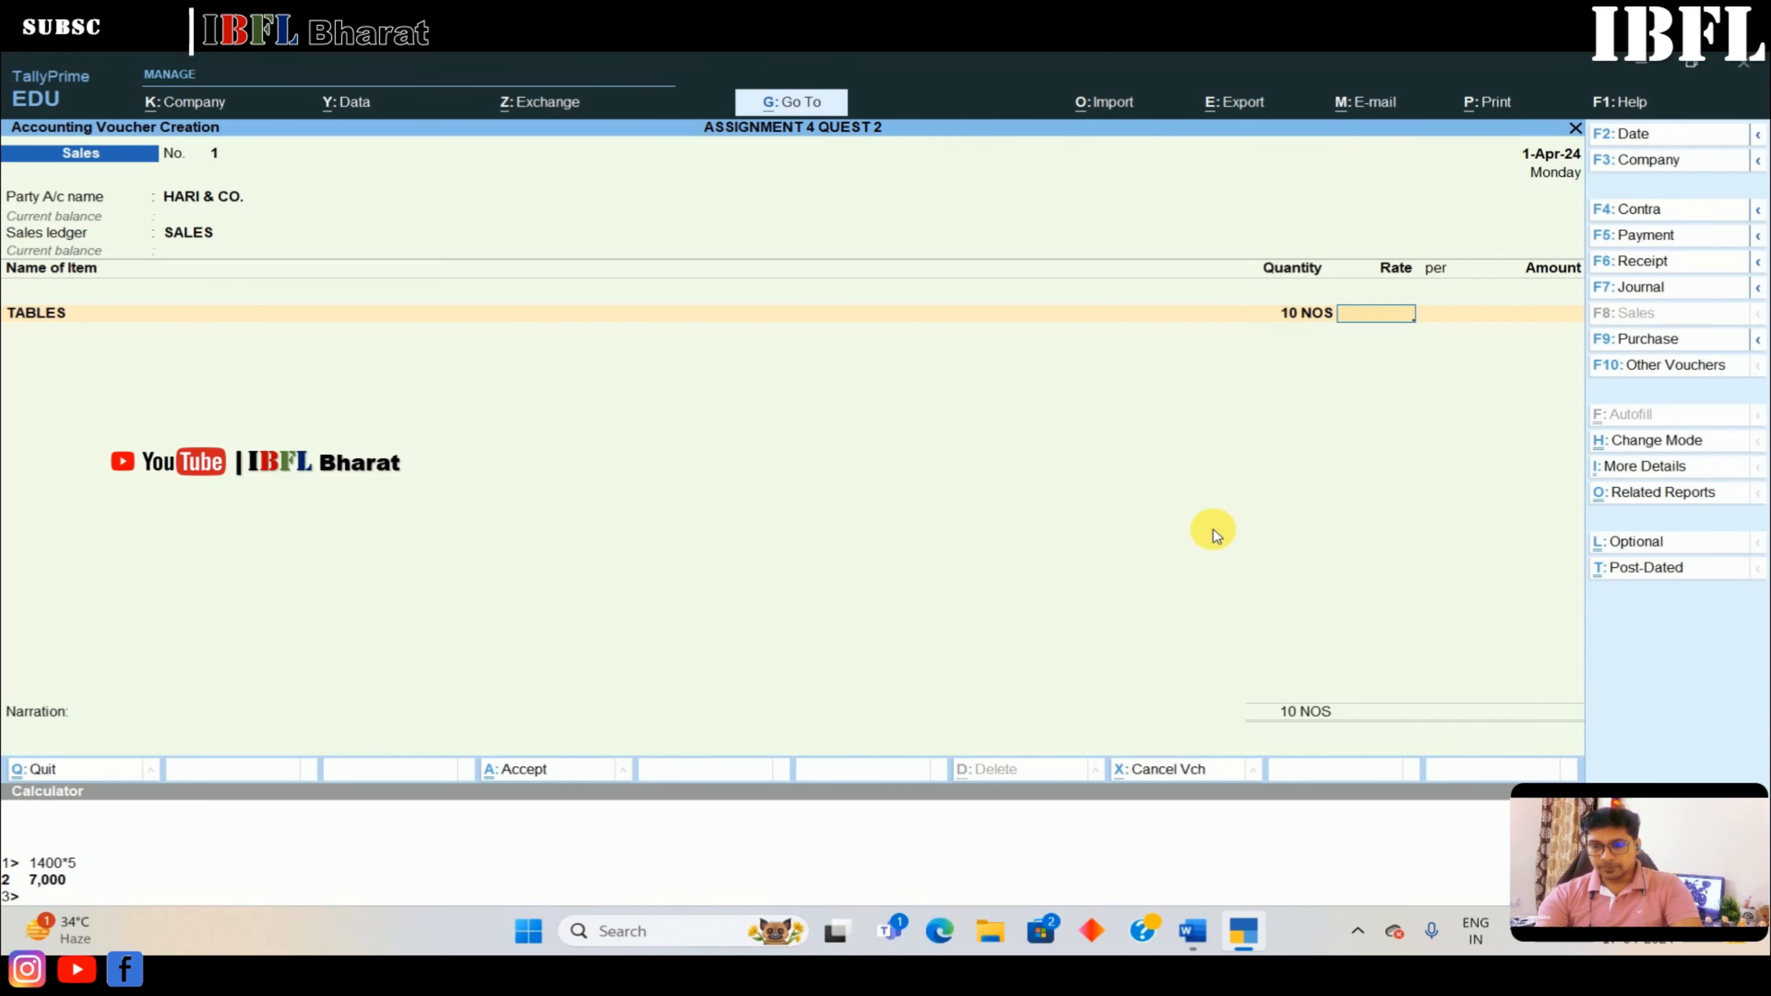
pyautogui.write('1,100')
pyautogui.press('Return')
pyautogui.press('Return')
pyautogui.press('Return')
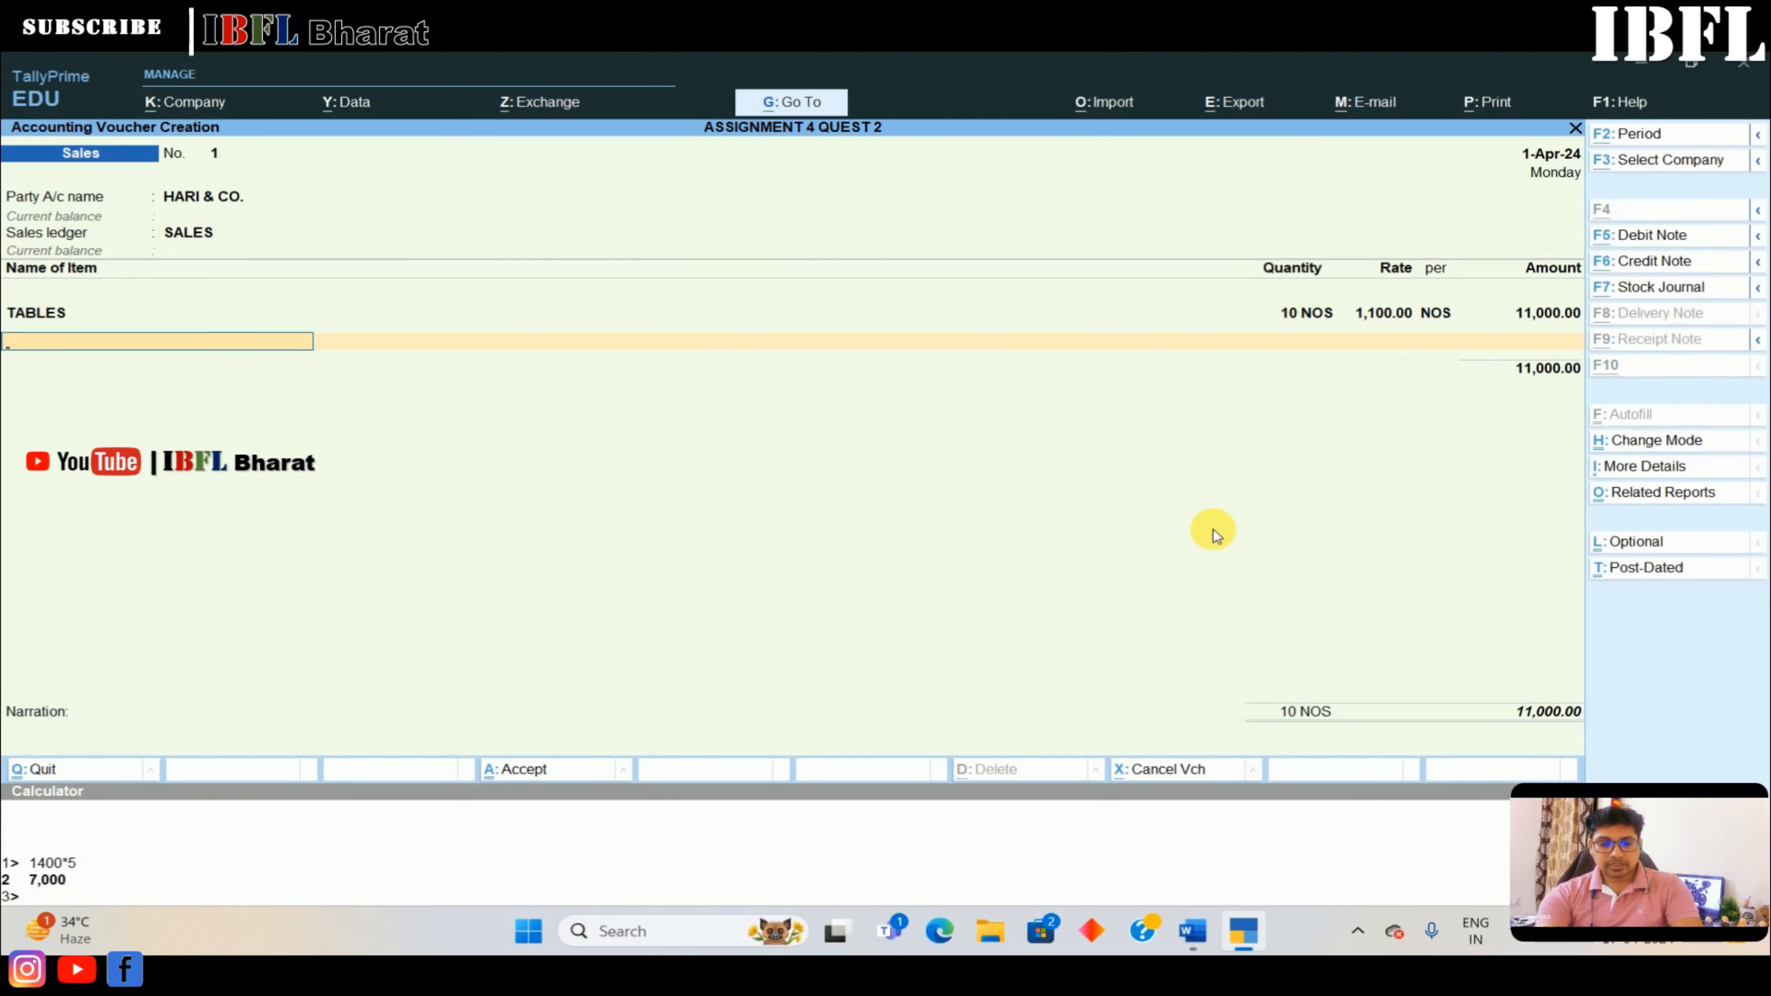
# Create a second stock item named CHAIRS under Primary with the unit NOS
pyautogui.hotkey('alt', 'c')
pyautogui.write('CHAIRS')
pyautogui.press('Return')
pyautogui.press('Return')
pyautogui.press('Return')
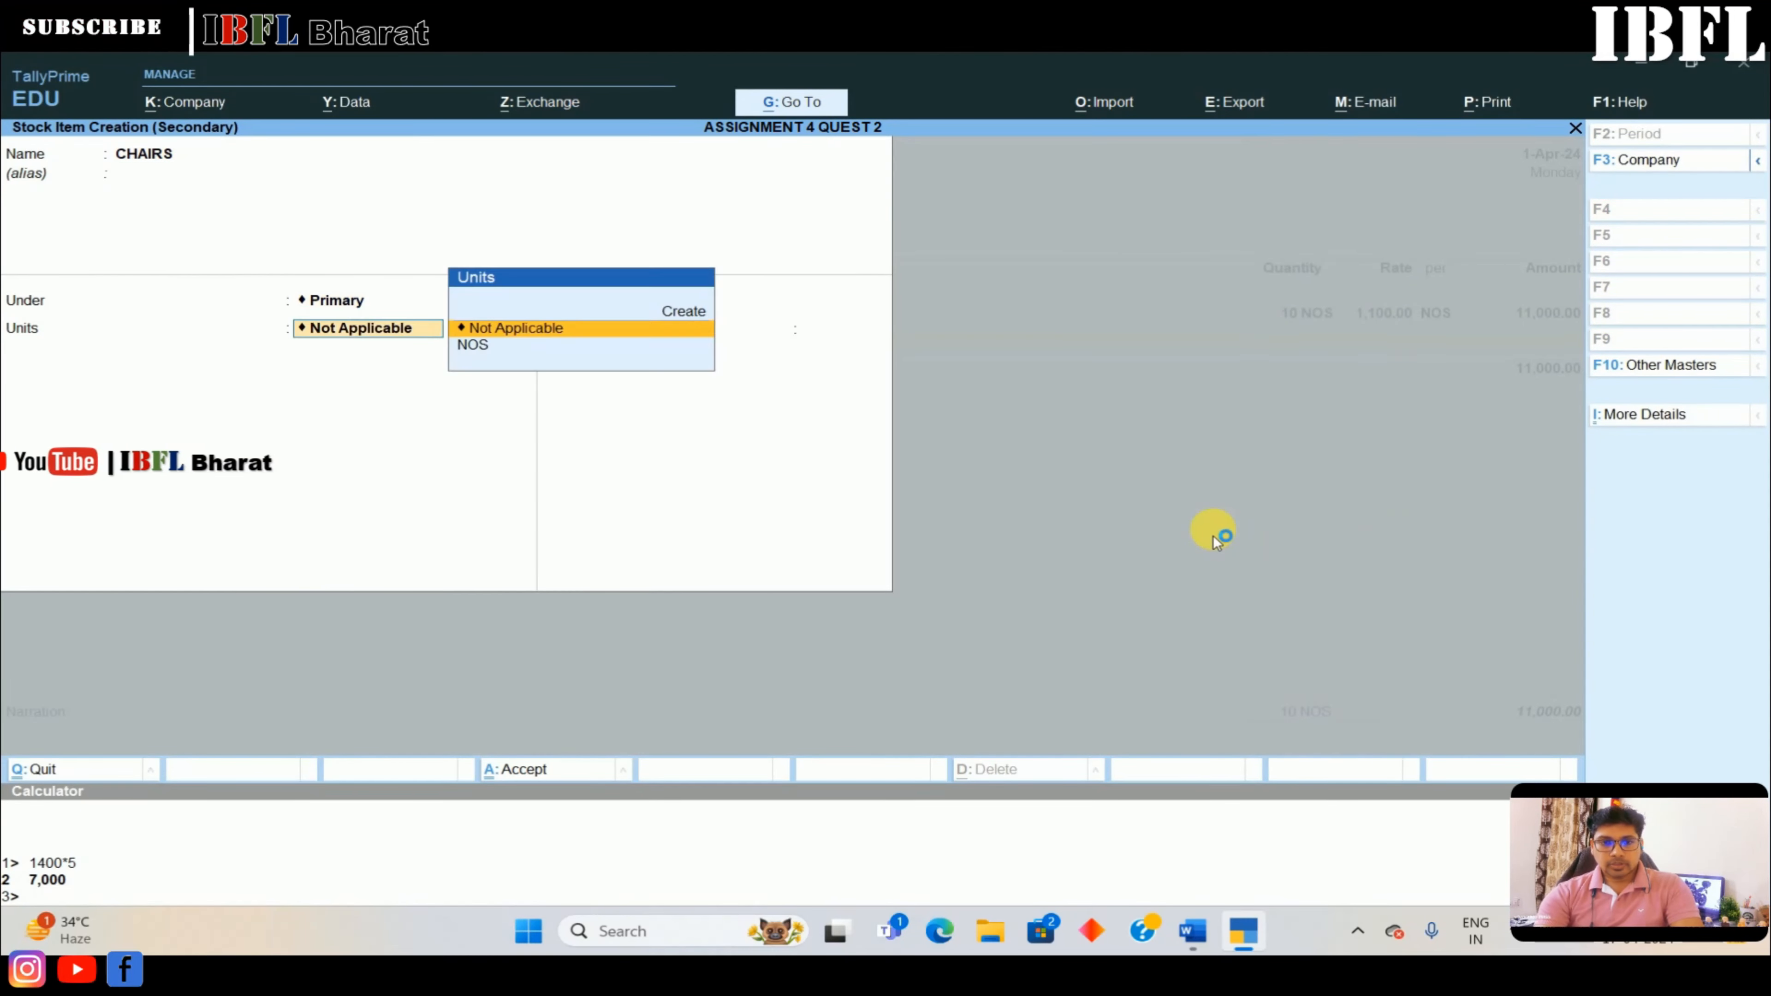
pyautogui.press('Down')
pyautogui.press('Return')
pyautogui.press('Return')
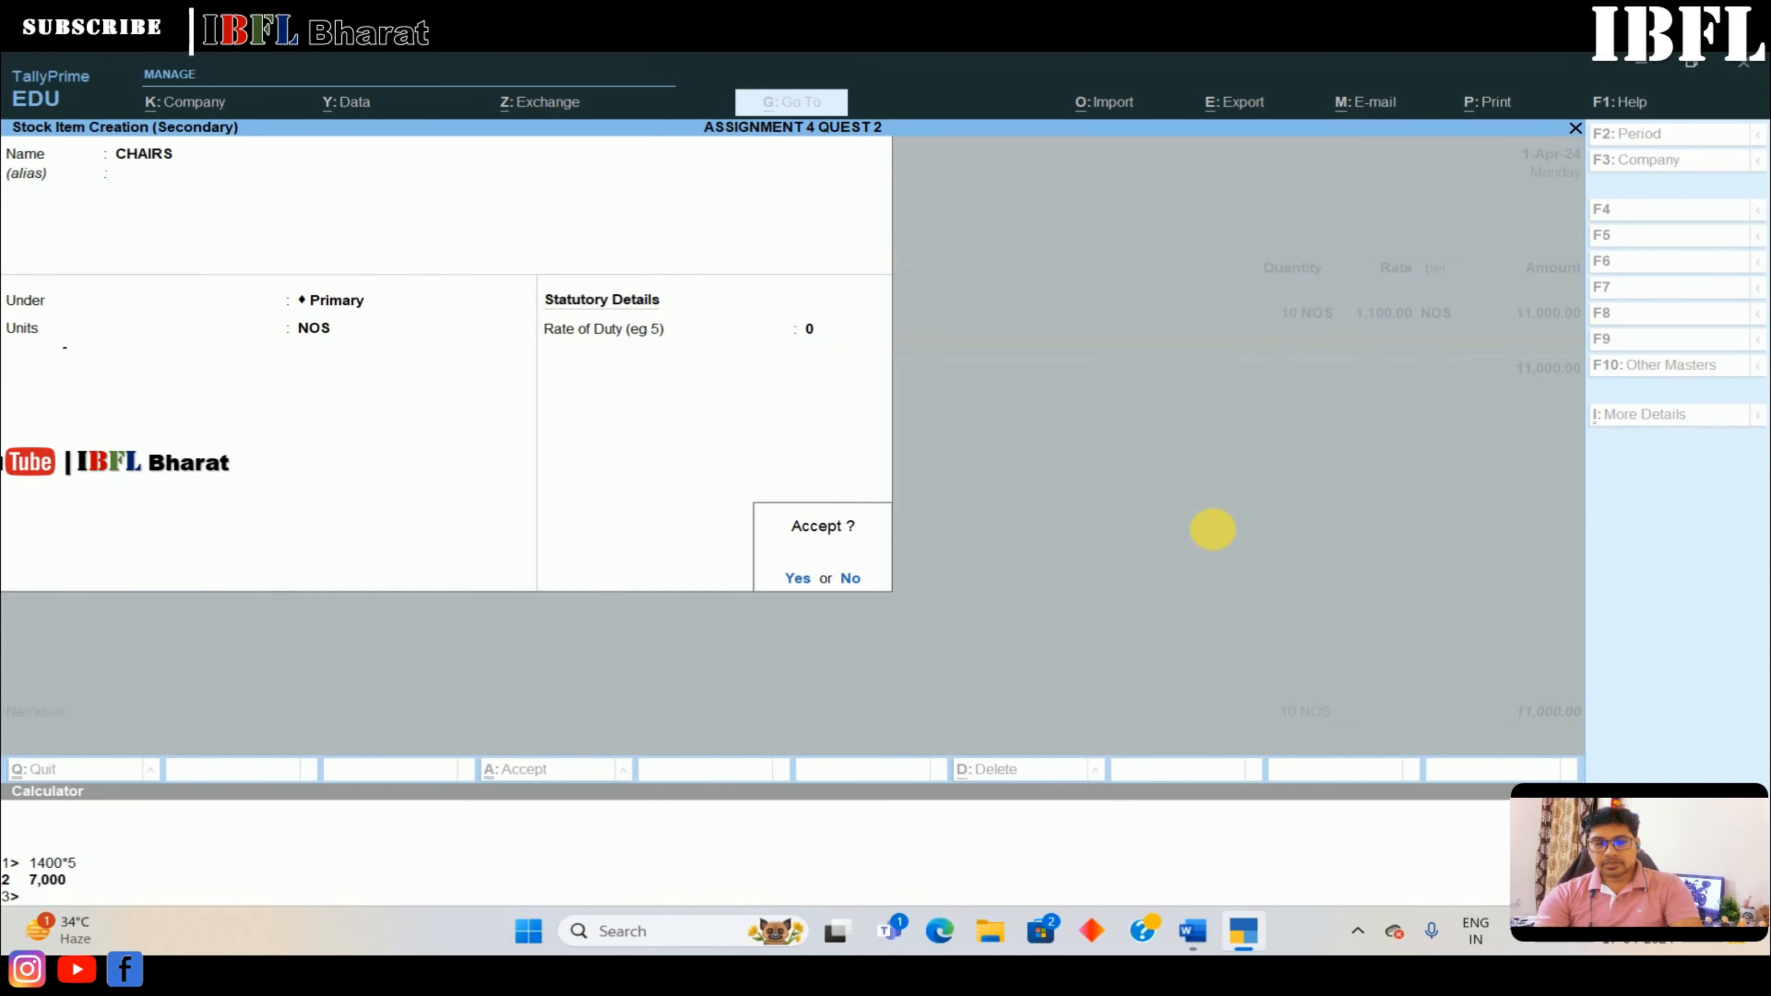
pyautogui.press('Return')
# Enter a quantity of 20 NOS at a rate of 650 for CHAIRS, as given in the Word assignment
pyautogui.hotkey('alt', 'Tab')
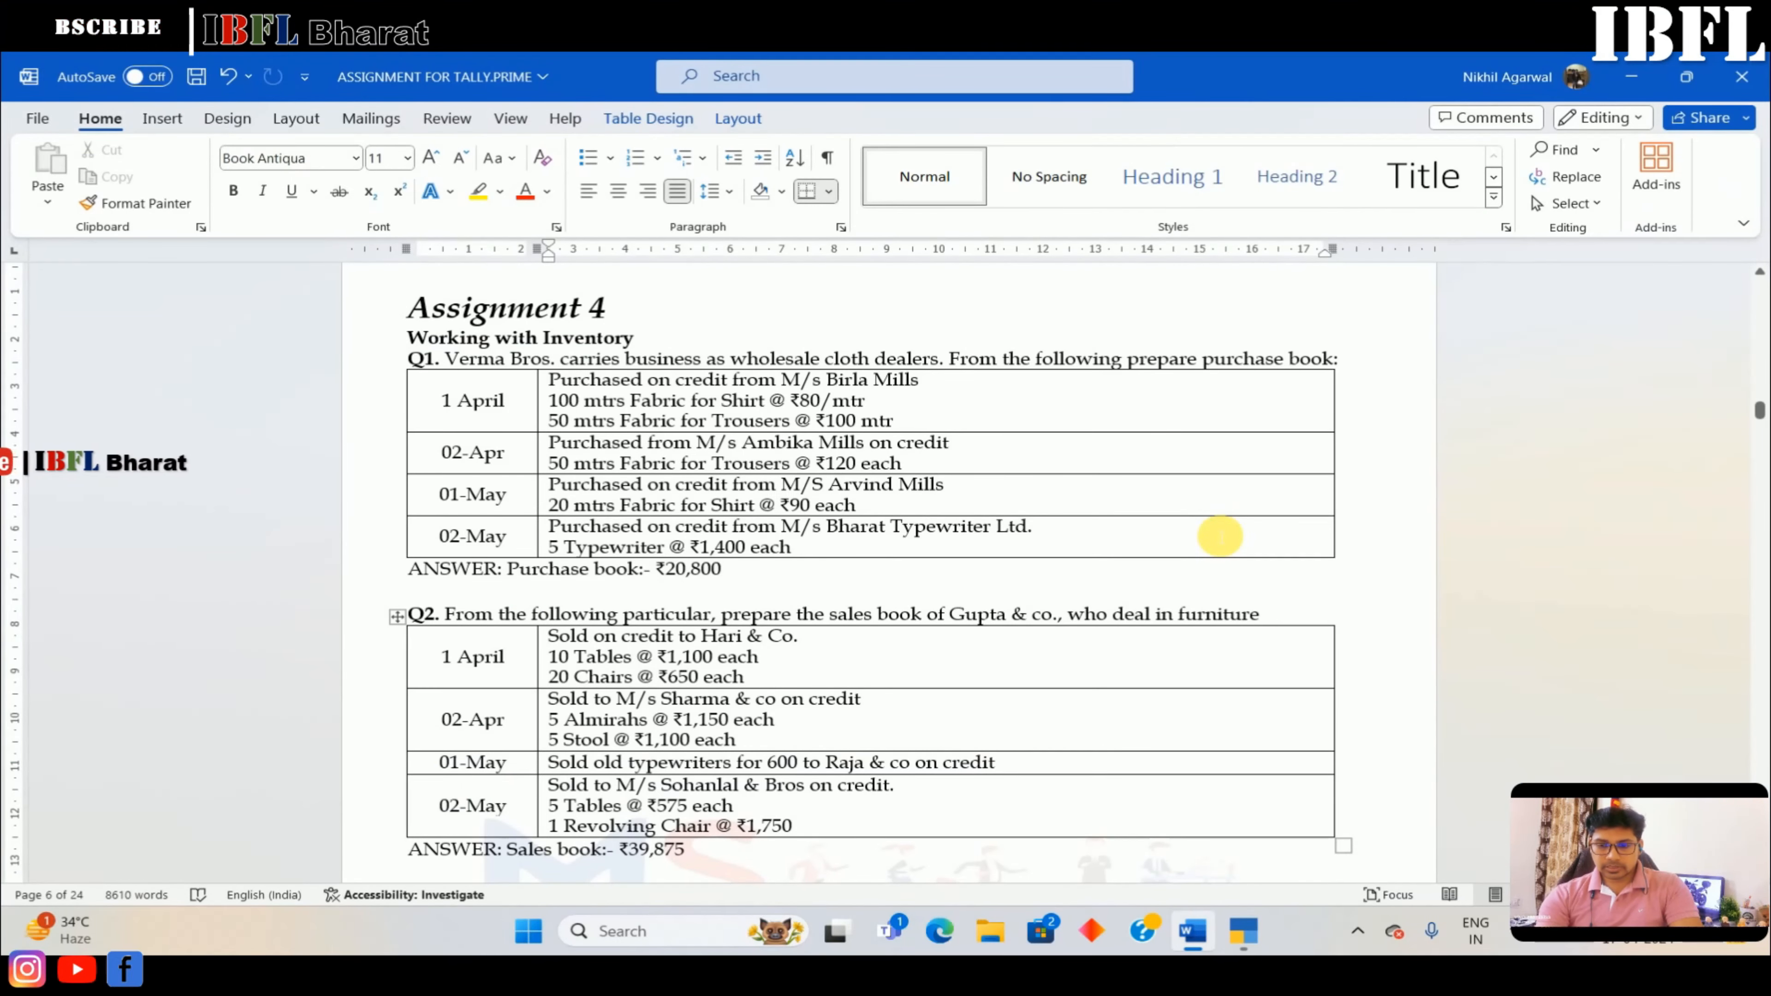
pyautogui.hotkey('alt', 'Tab')
pyautogui.write('20')
pyautogui.press('Return')
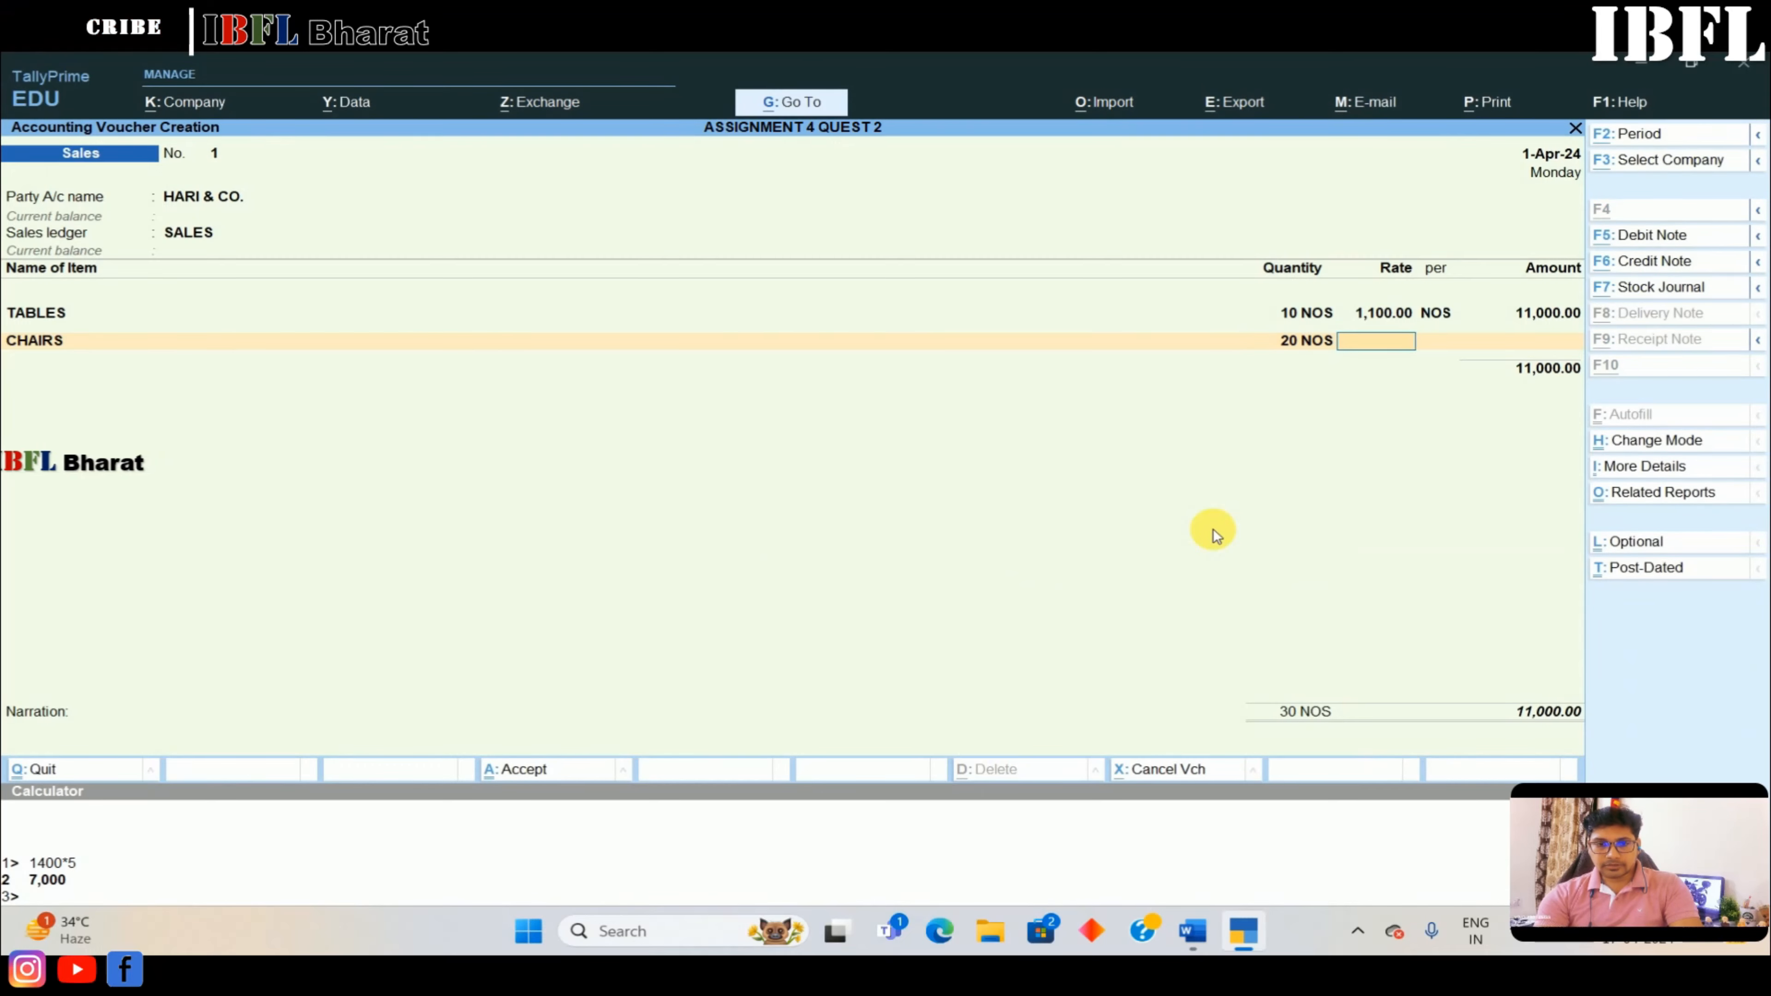
pyautogui.hotkey('alt', 'Tab')
pyautogui.hotkey('alt', 'Tab')
pyautogui.write('650')
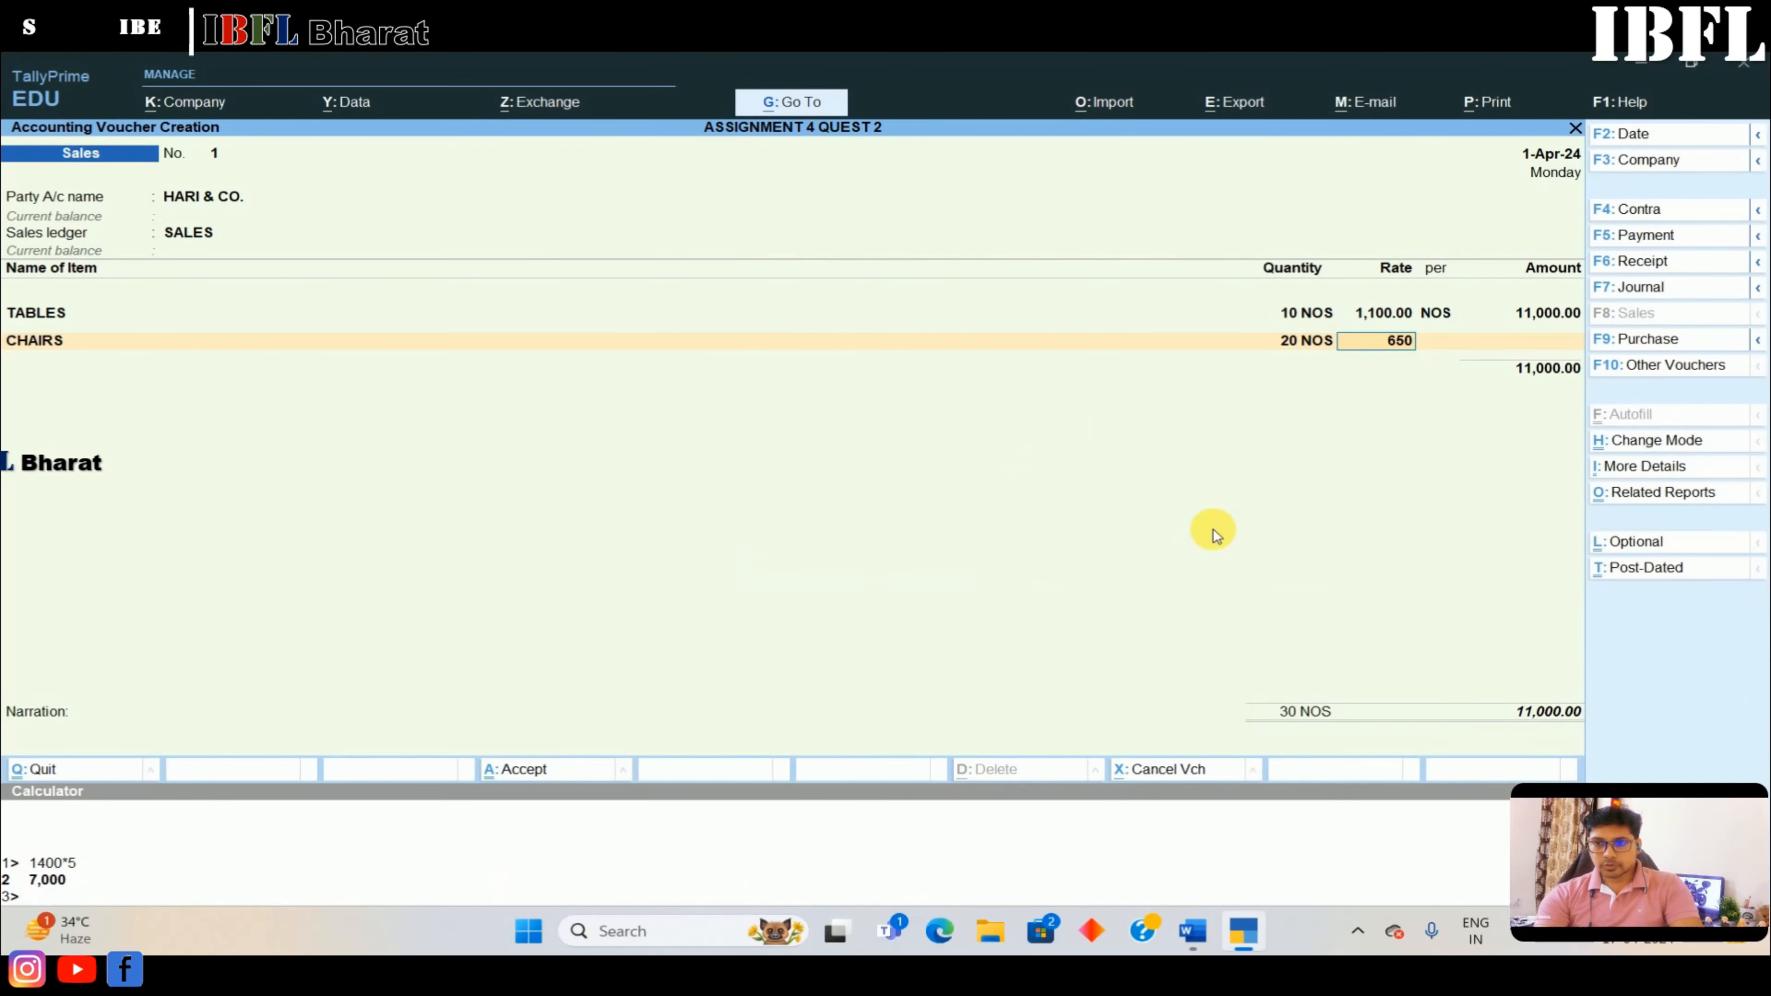
pyautogui.press('Return')
pyautogui.press('Return')
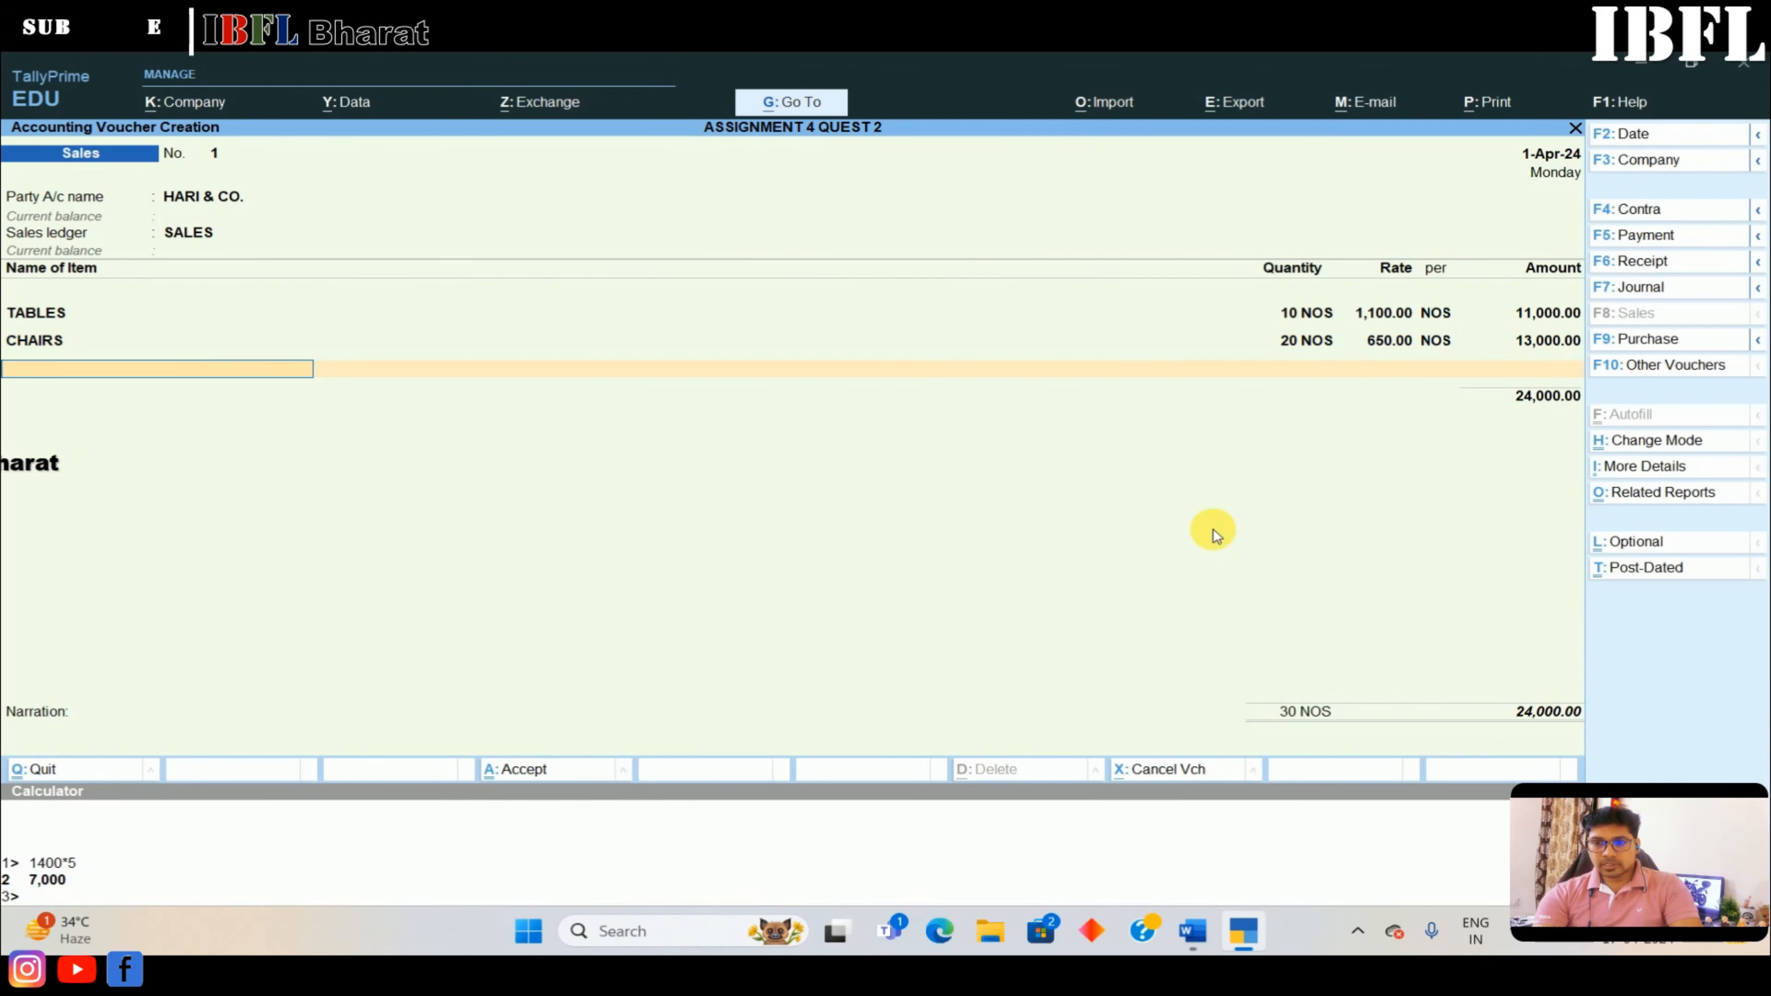
# End the item list, accept New Ref 1 for the full amount, leave the narration blank and save the HARI & CO. sales voucher
pyautogui.press('Return')
pyautogui.press('Return')
pyautogui.press('Return')
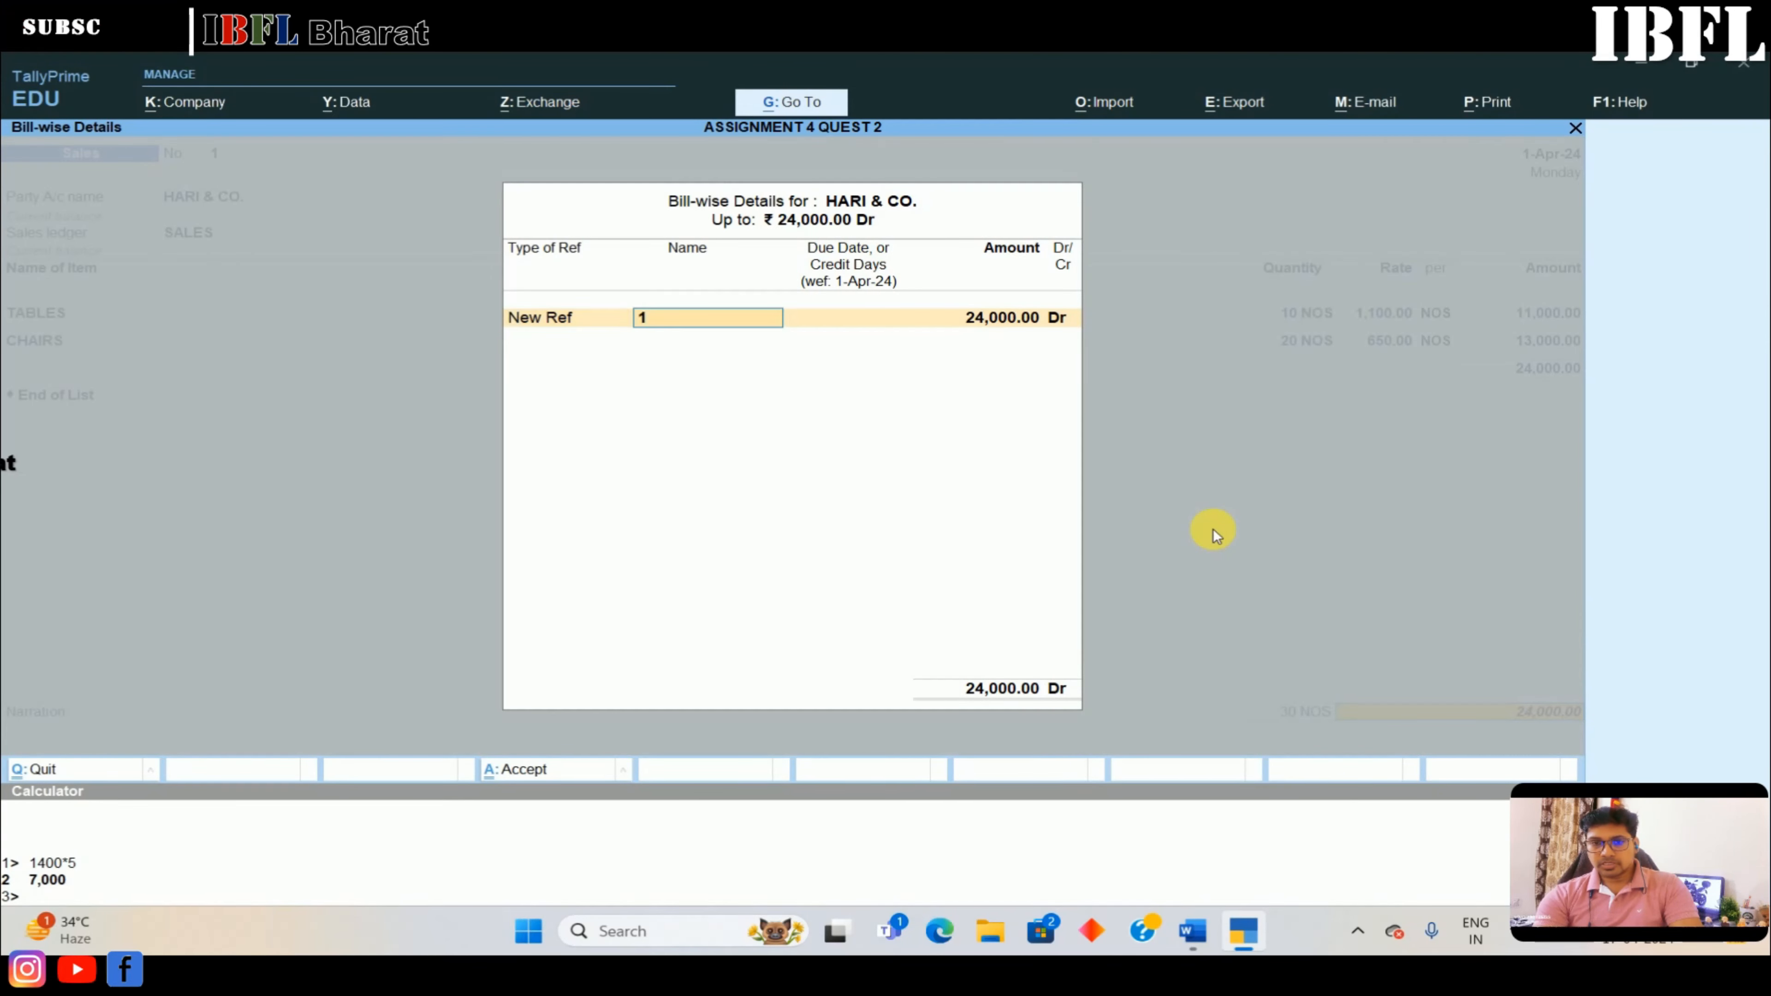
pyautogui.press('Return')
pyautogui.press('Return')
pyautogui.press('Return')
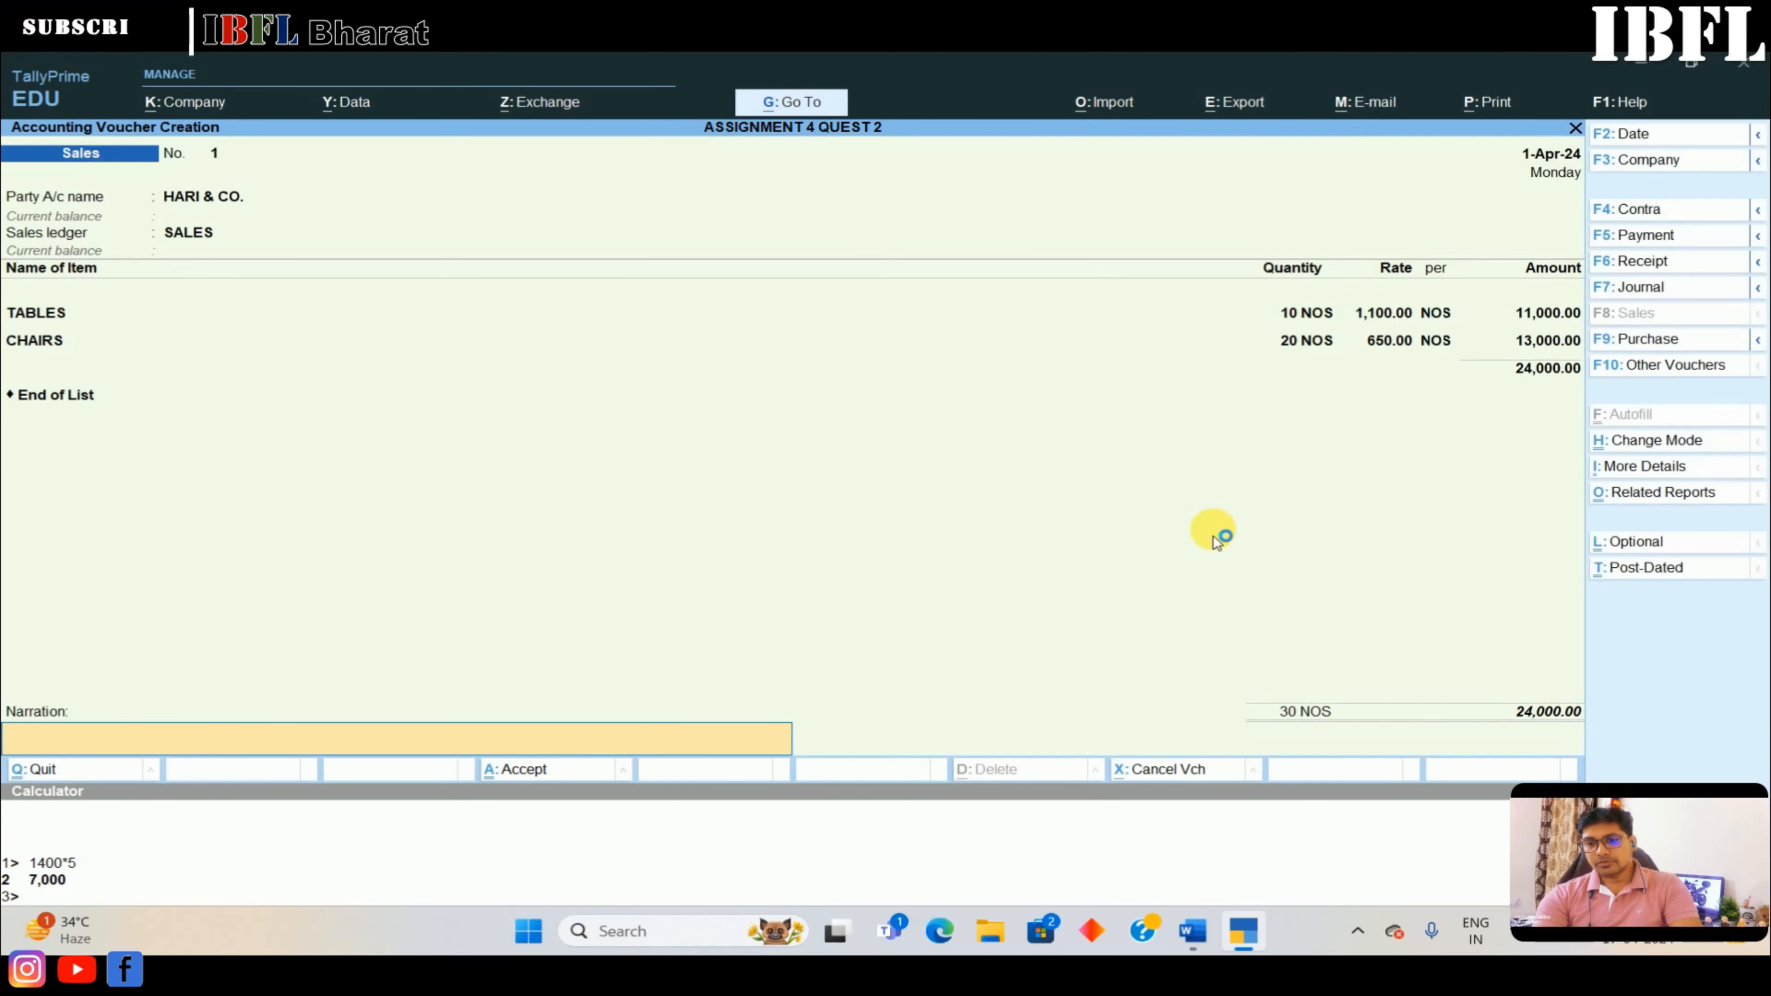
pyautogui.press('Return')
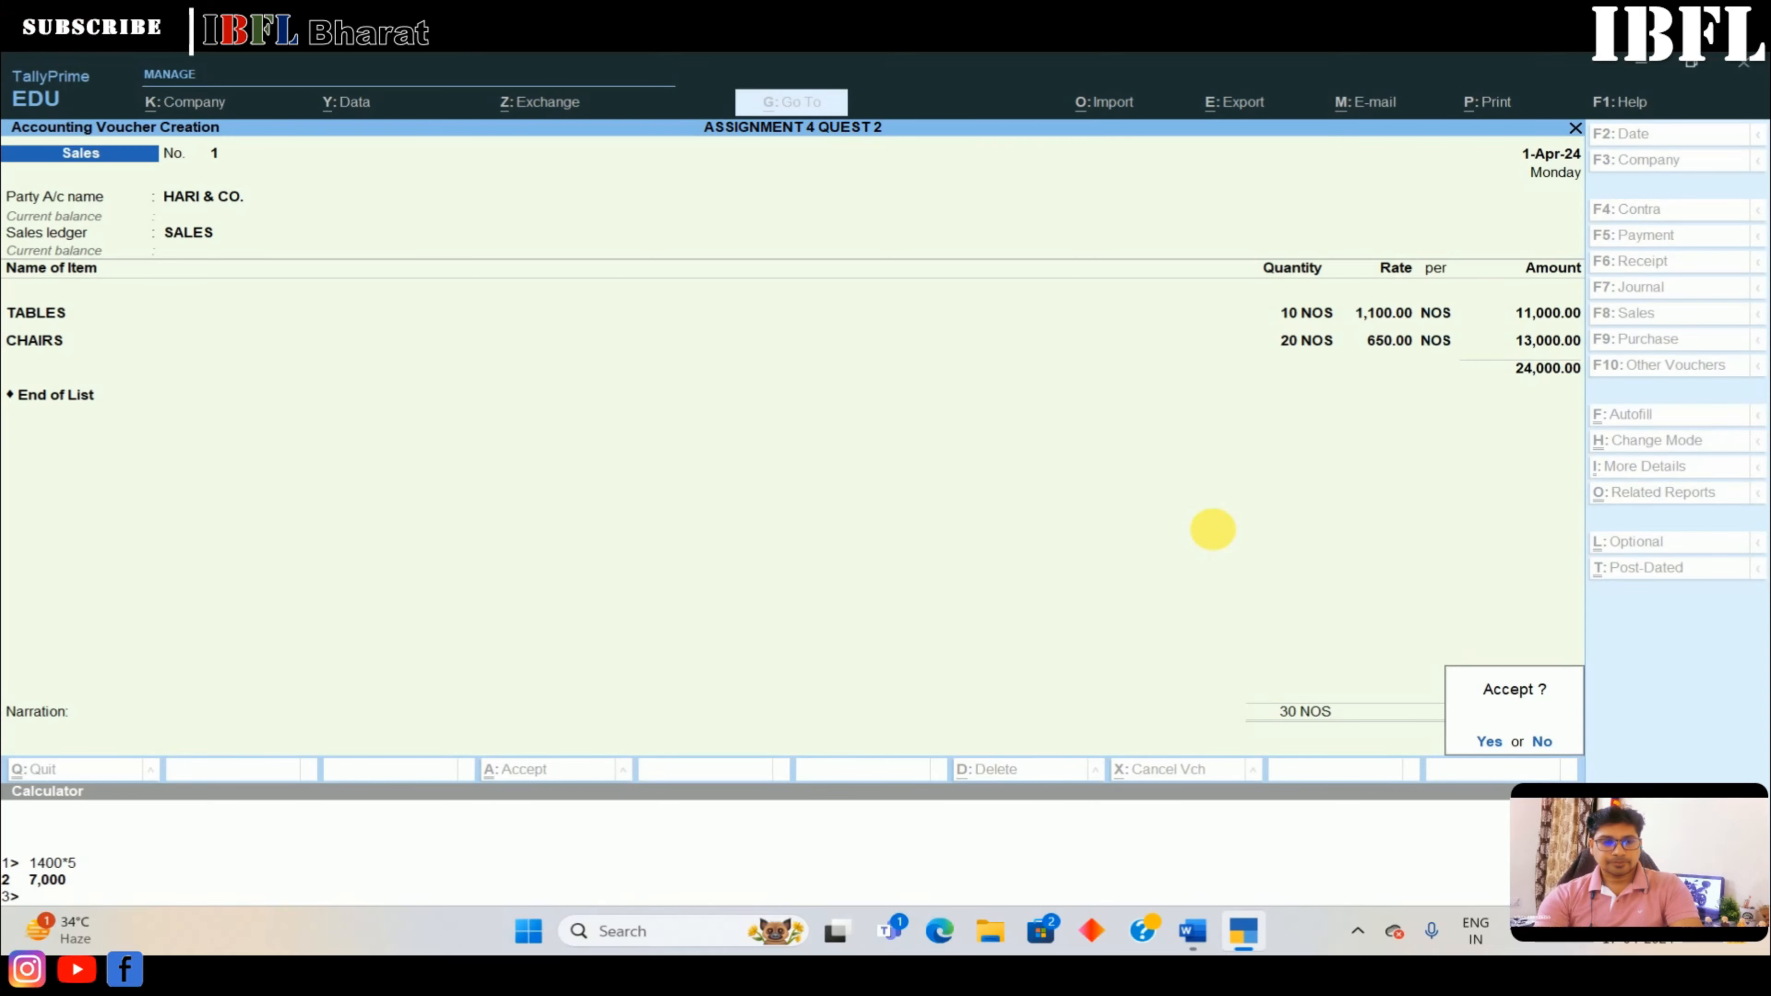
pyautogui.press('Return')
# Check the next sale in the Word assignment and set the new sales voucher's date to 2-Apr-24
pyautogui.hotkey('alt', 'Tab')
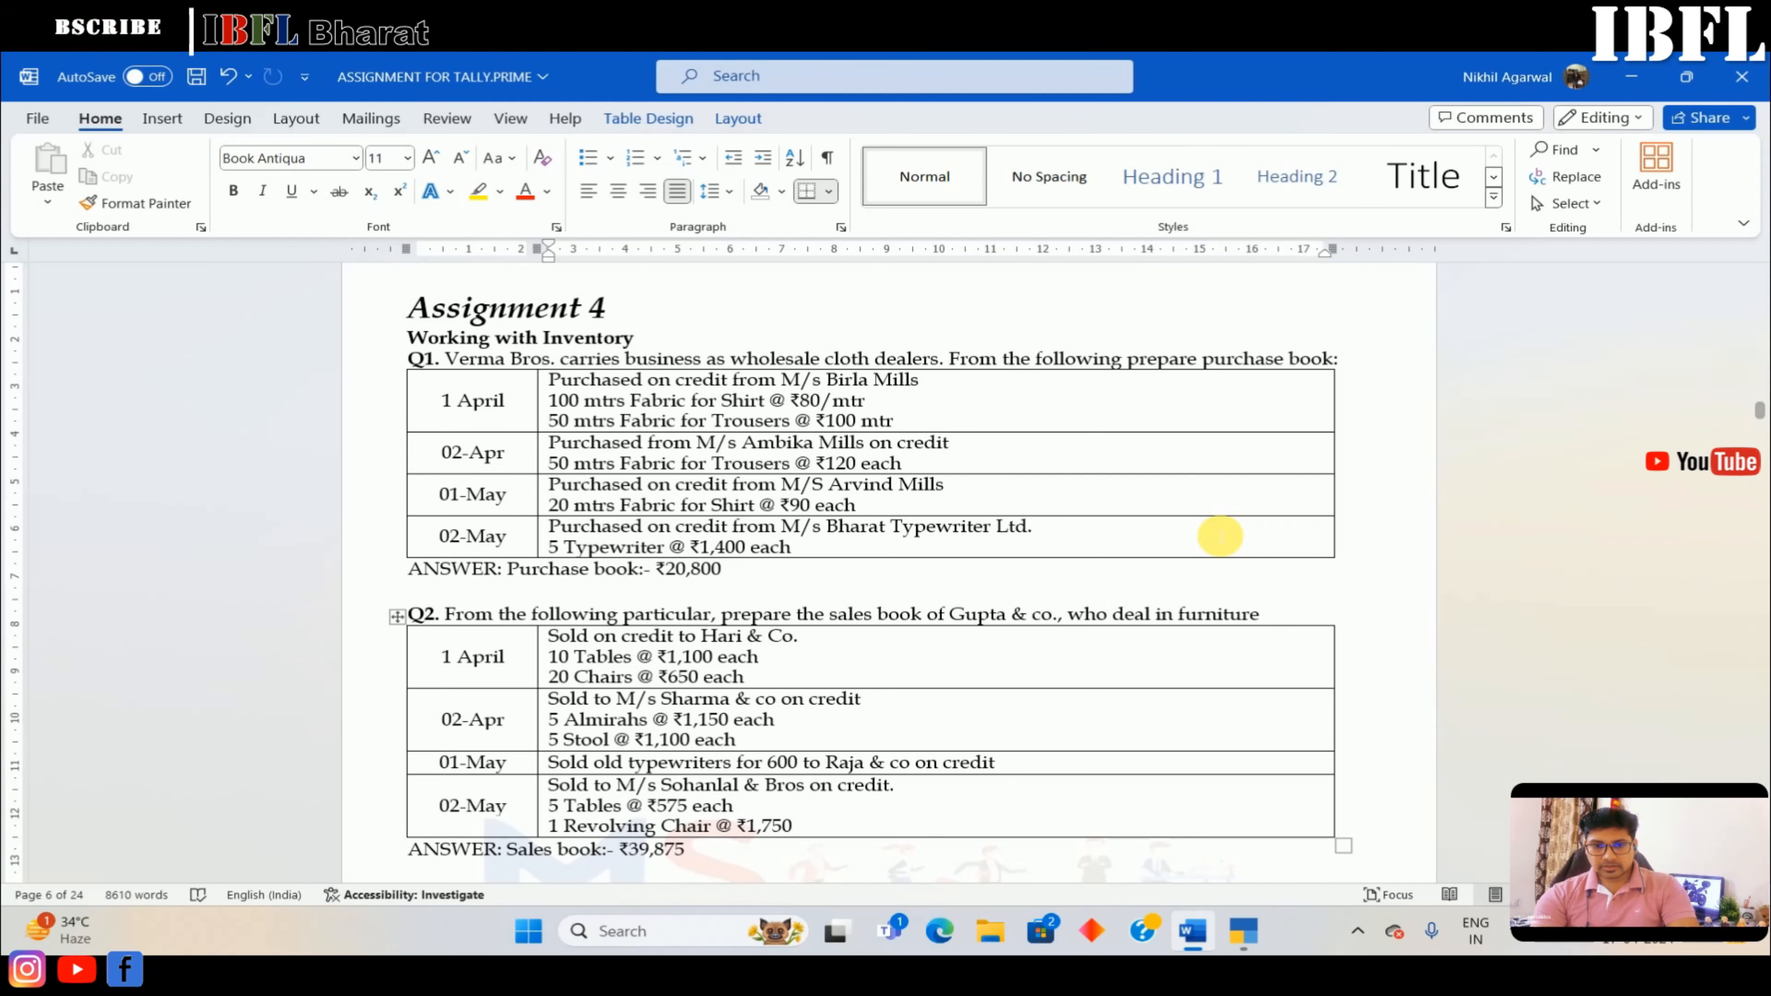
pyautogui.hotkey('alt', 'Tab')
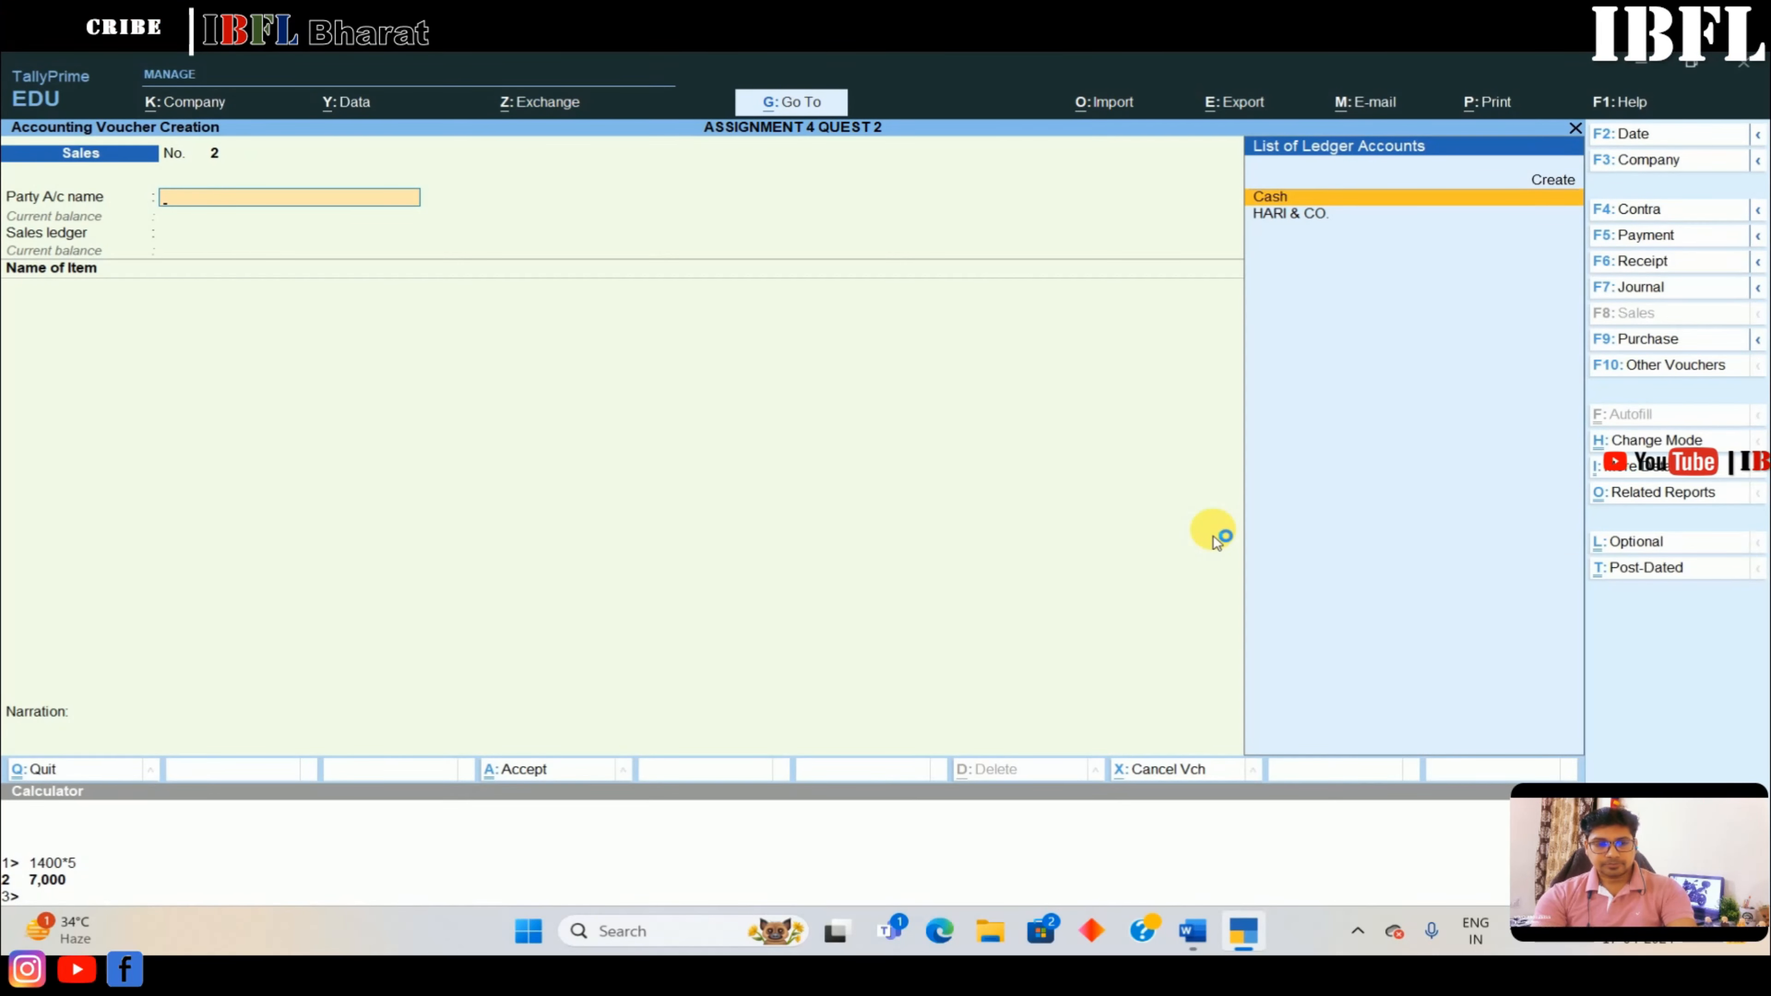
pyautogui.press('F2')
pyautogui.press('Return')
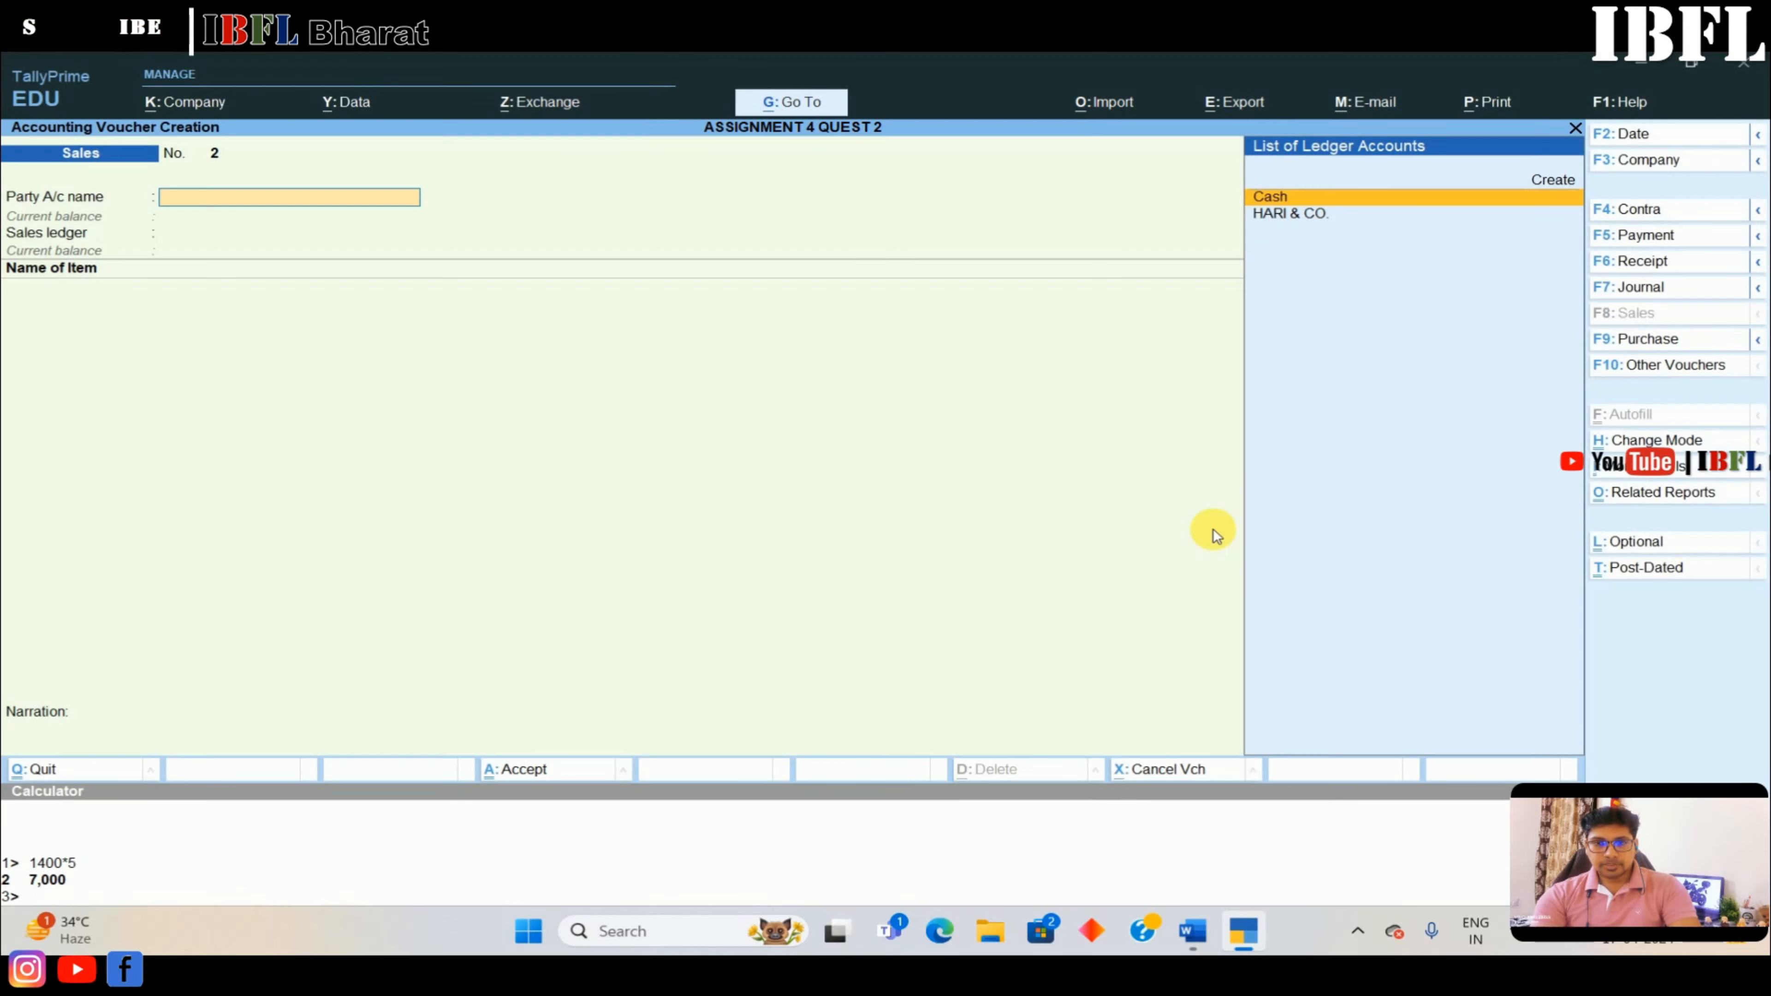
# Create the party ledger SHARMA & CO. under Sundry Debtors and save it with the remaining details at their defaults
pyautogui.press('Up')
pyautogui.press('Return')
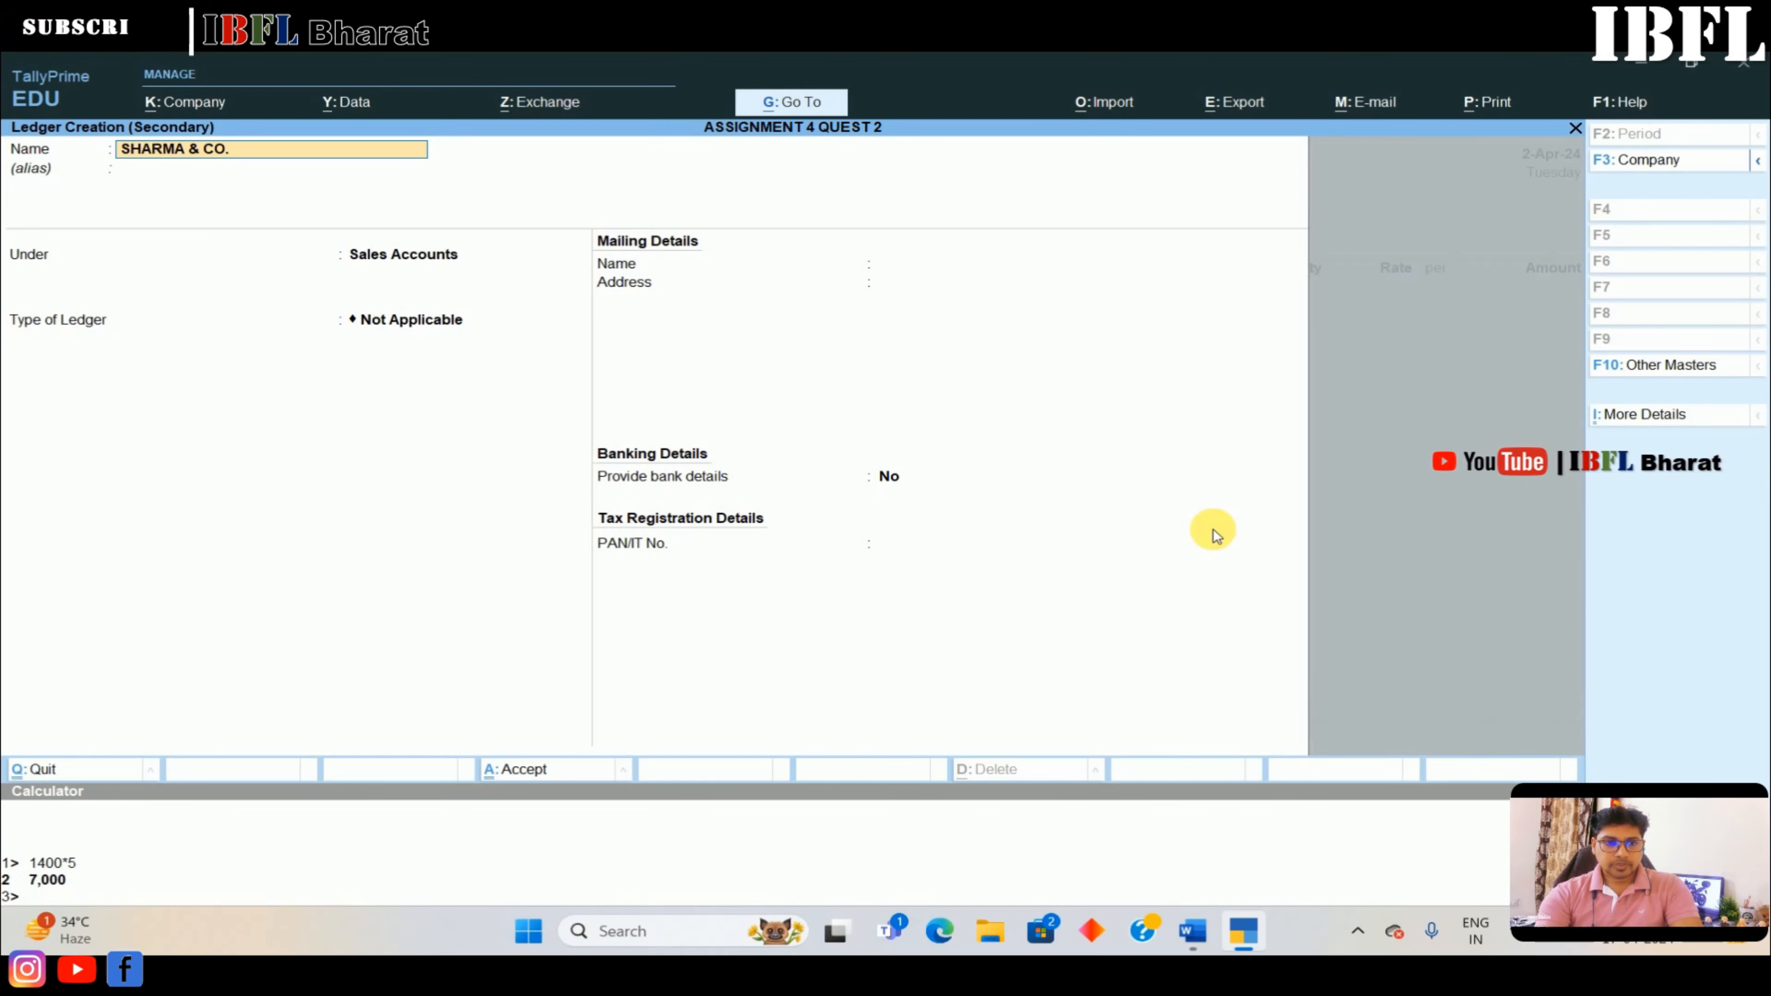
pyautogui.press('Return')
pyautogui.write('DEB')
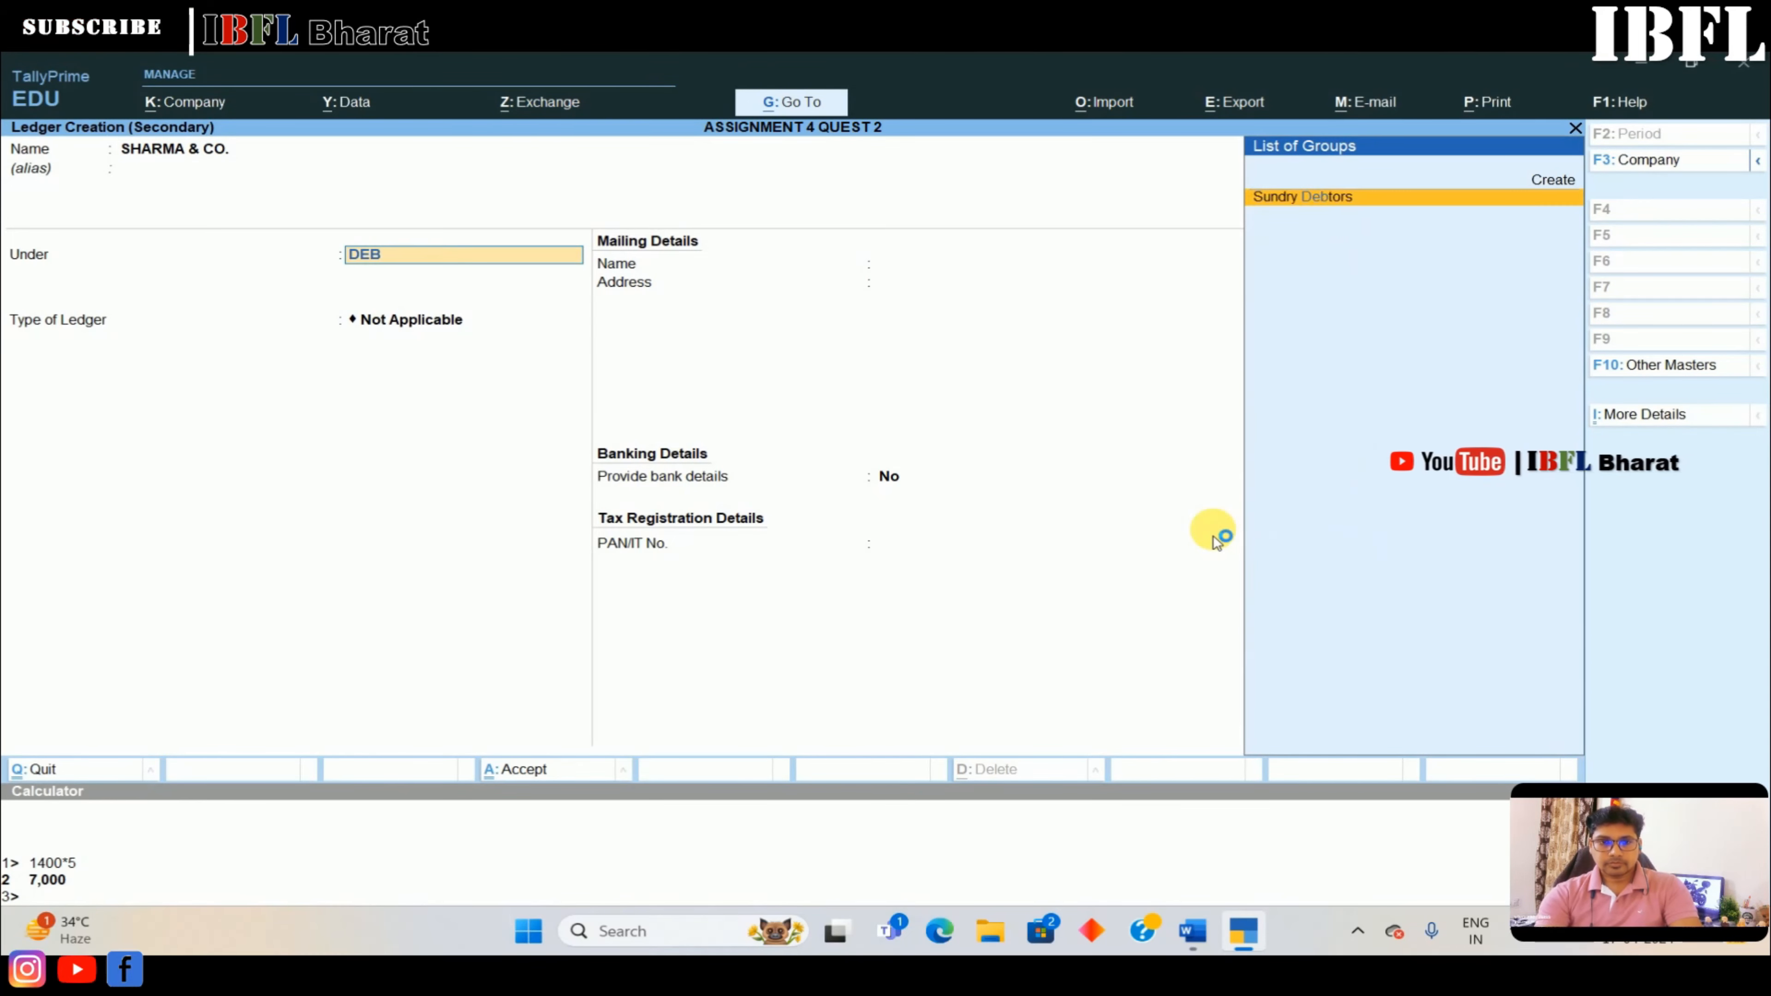
pyautogui.press('Return')
pyautogui.press('Return')
pyautogui.press('Return')
pyautogui.press('Return')
pyautogui.press('Return')
pyautogui.hotkey('ctrl', 'a')
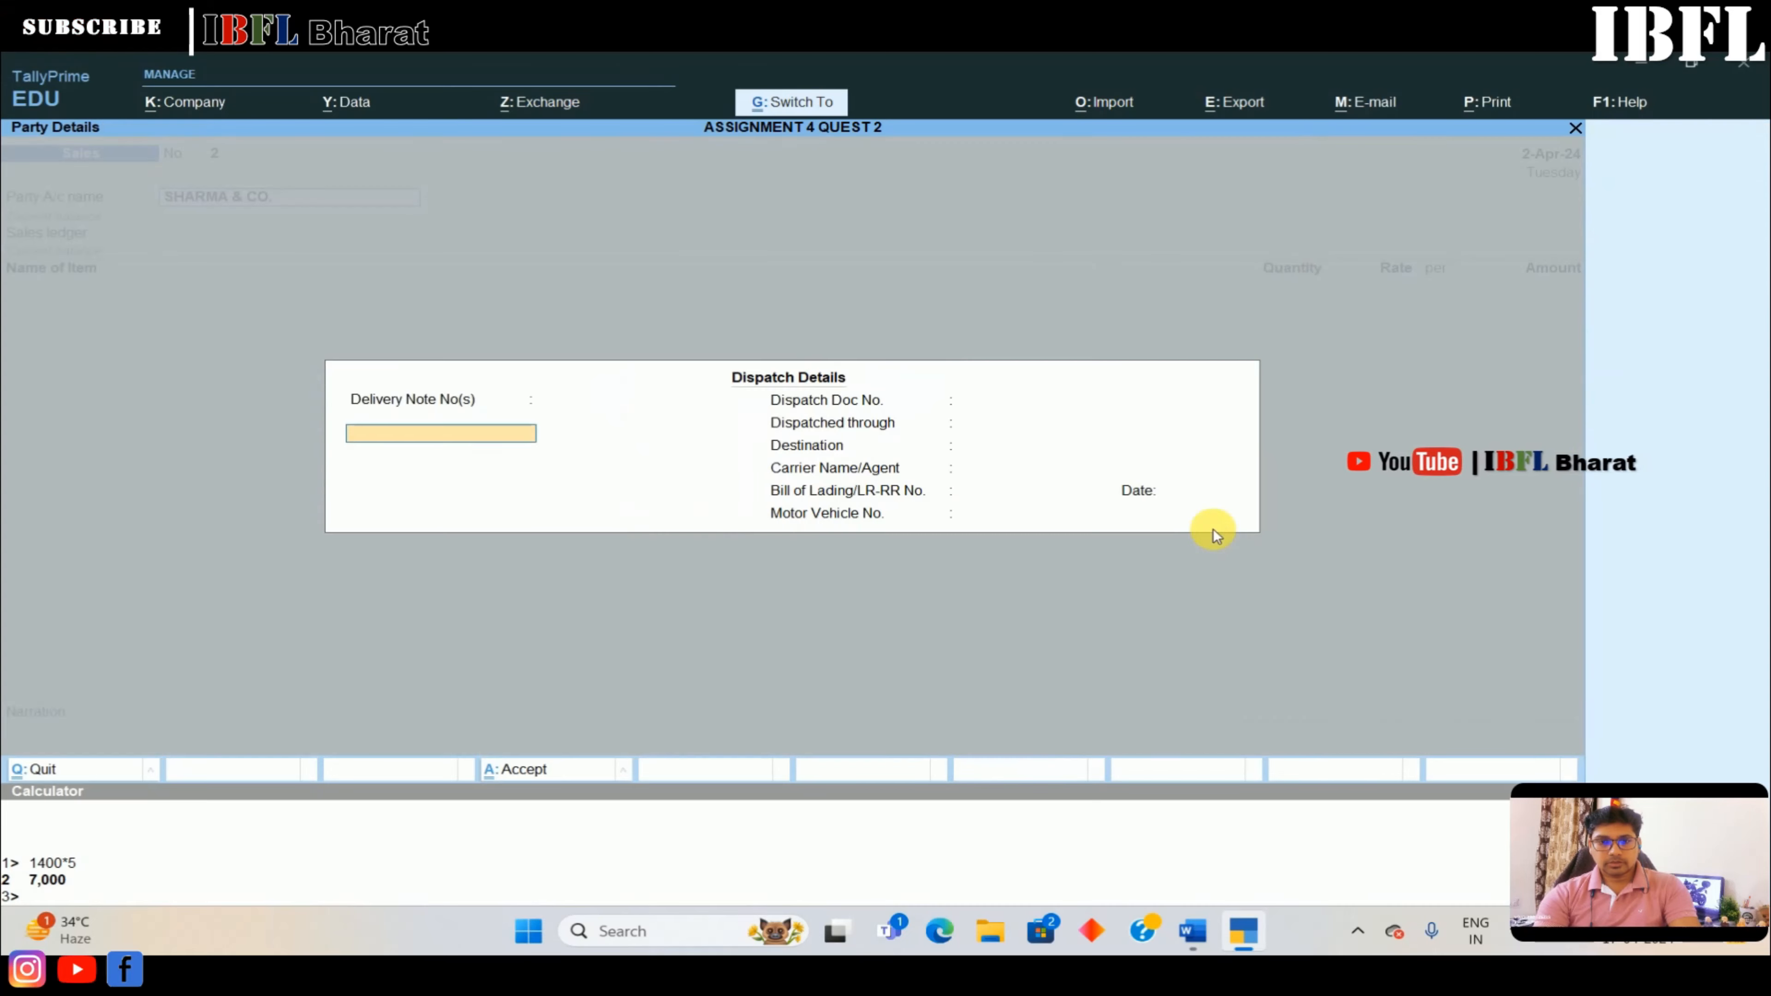
# Accept the dispatch and party details unchanged and choose SALES as the sales ledger
pyautogui.hotkey('ctrl', 'a')
pyautogui.hotkey('ctrl', 'a')
pyautogui.press('Return')
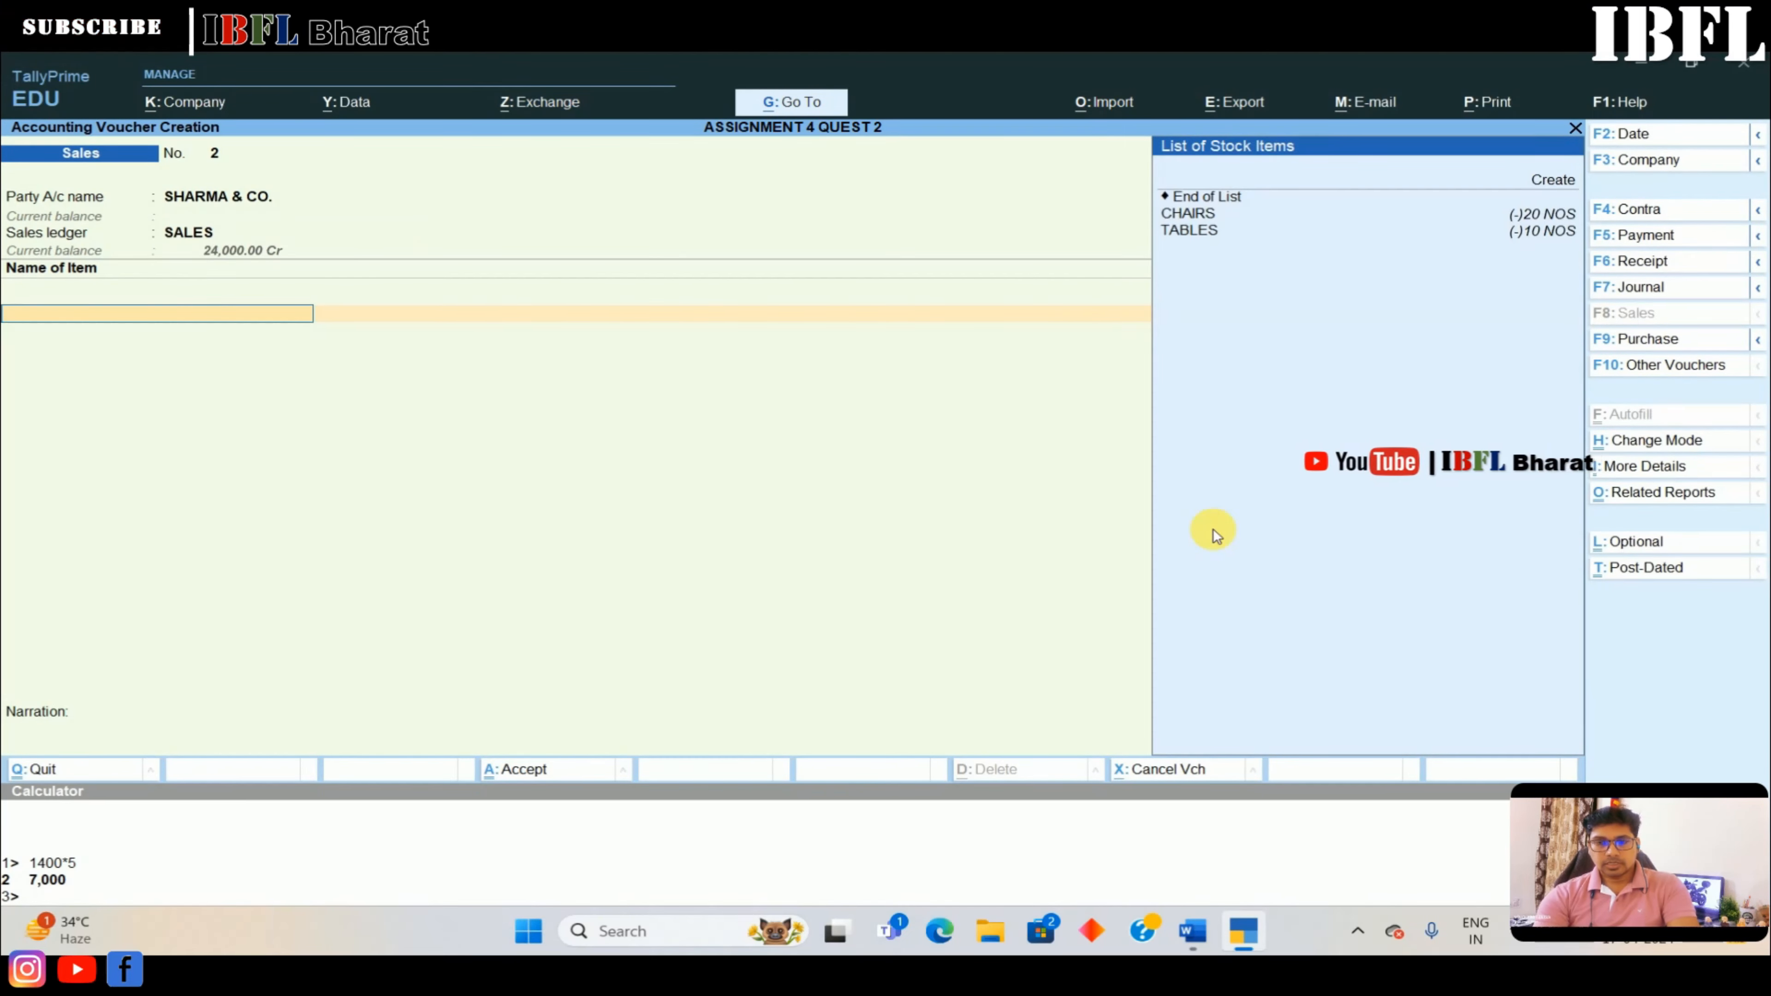
# Check the items sold in the Word assignment and create the stock item ALIMIRAH under Primary with the unit NOS
pyautogui.hotkey('alt', 'Tab')
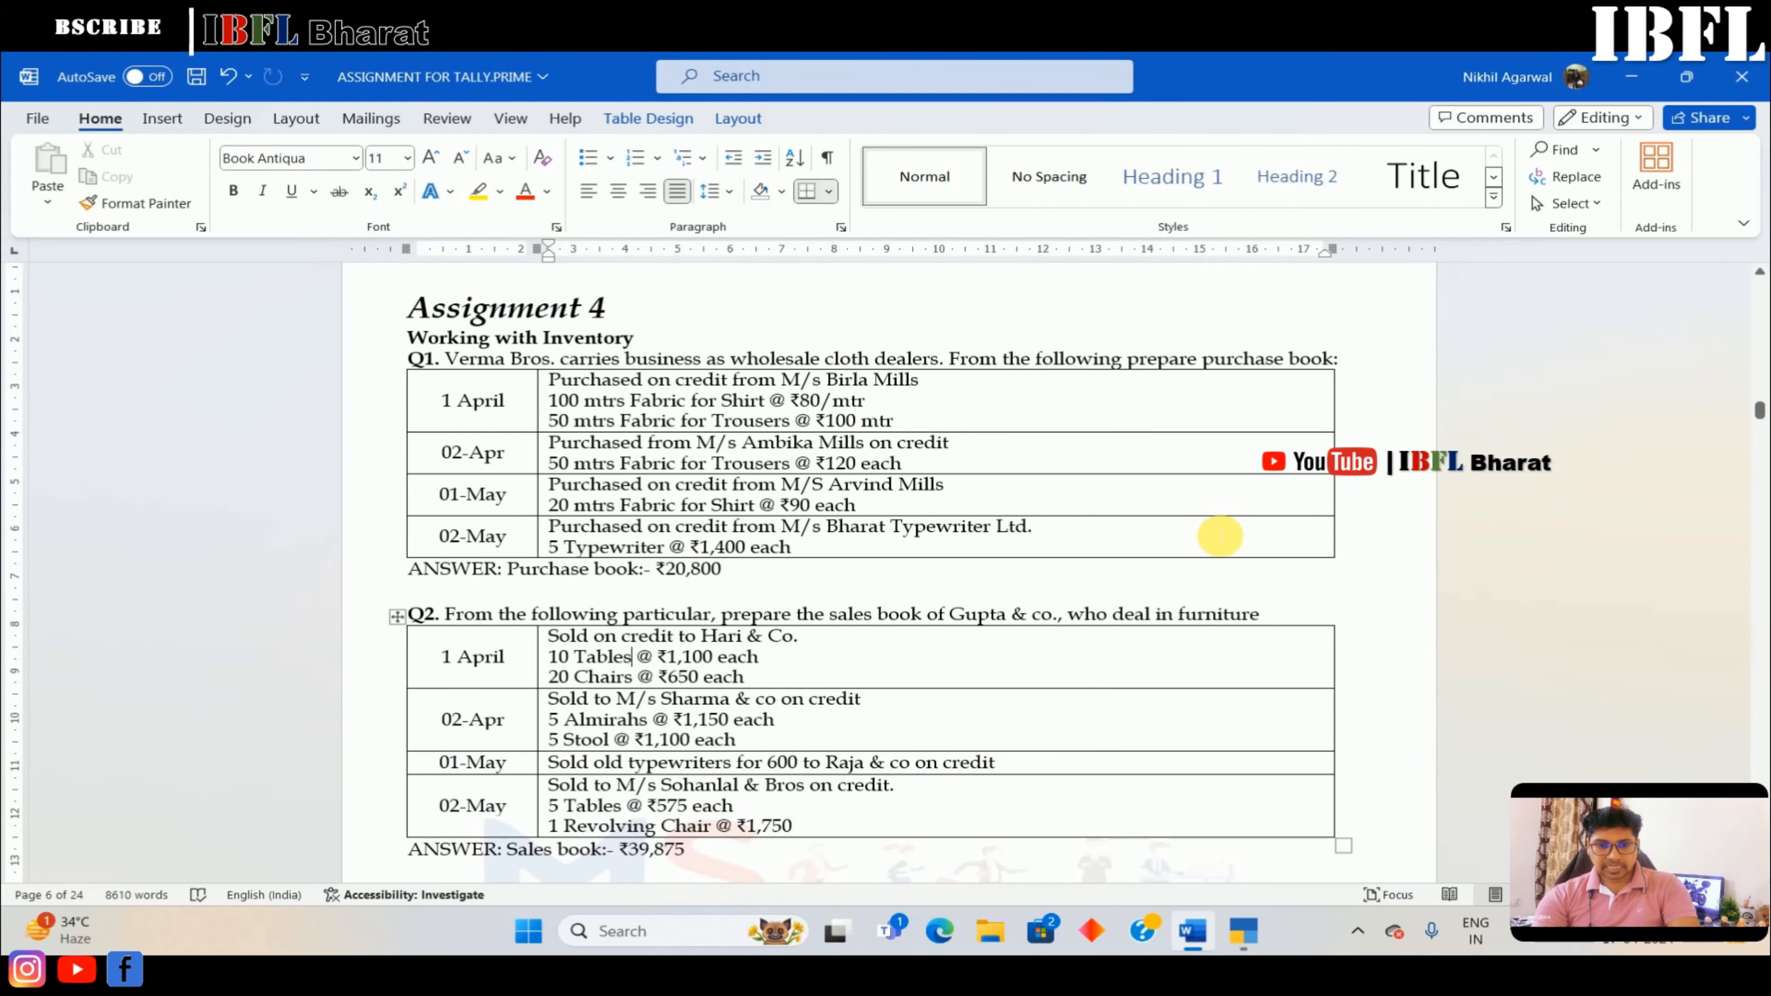
pyautogui.hotkey('alt', 'Tab')
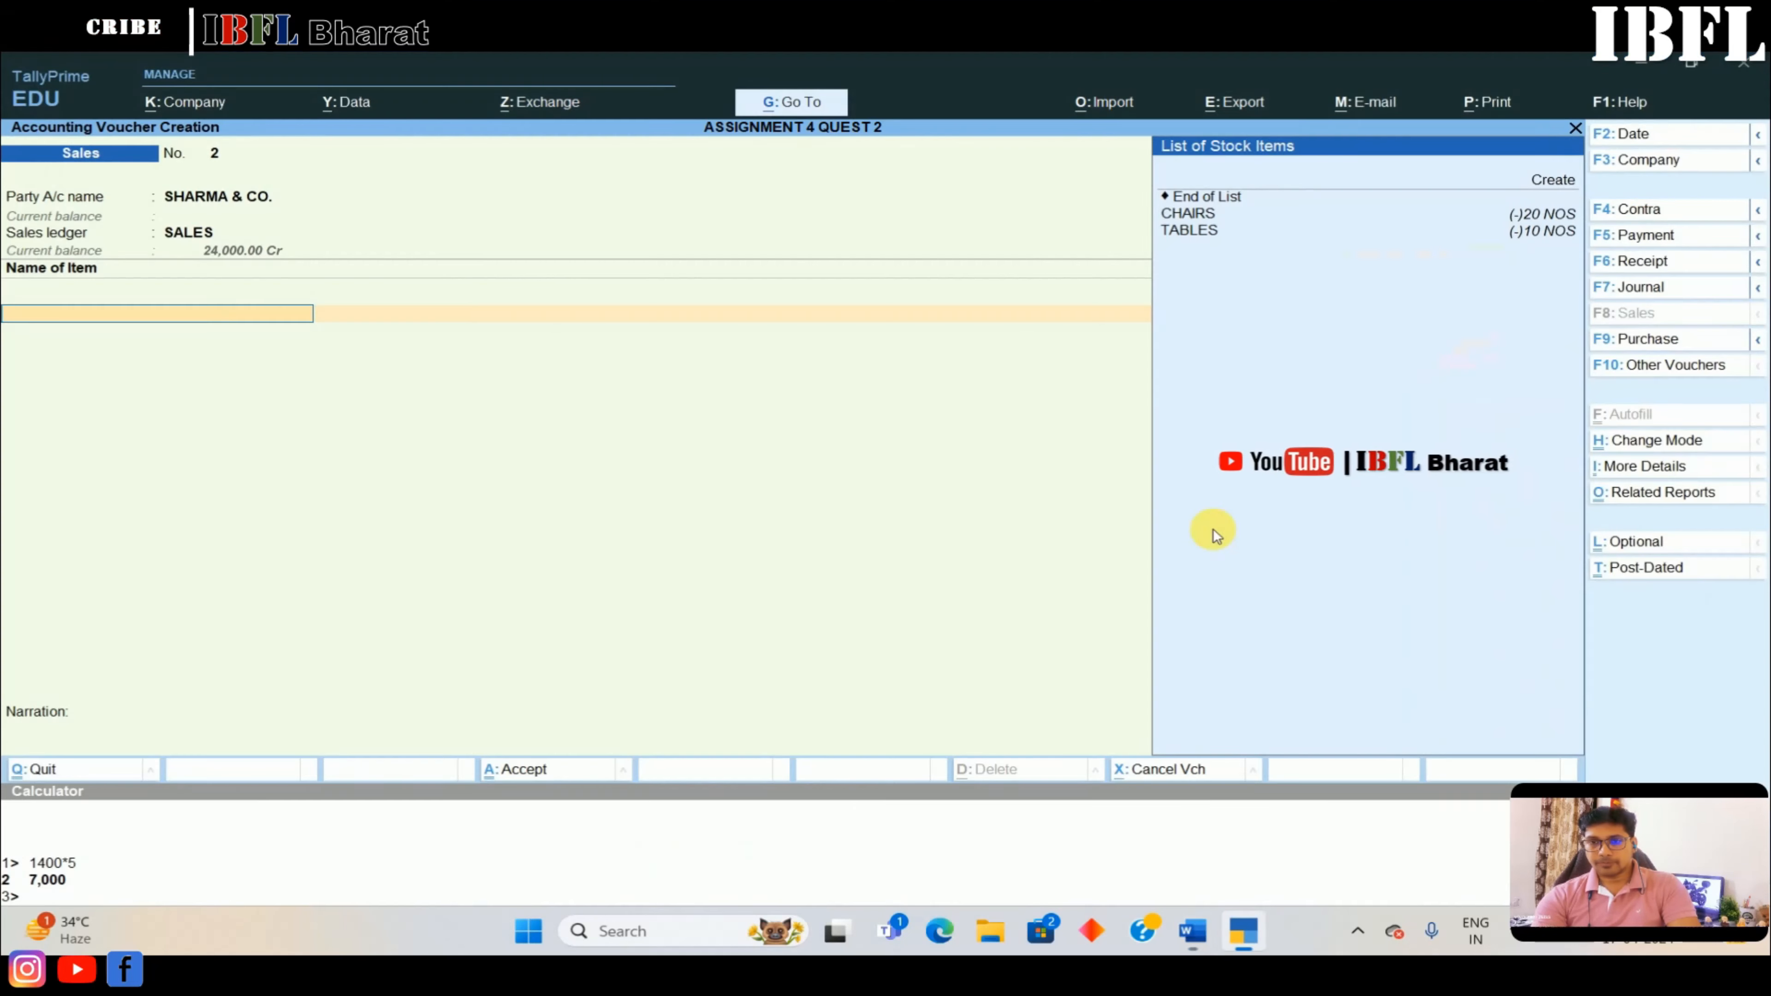
pyautogui.press('Down')
pyautogui.press('Down')
pyautogui.press('Up')
pyautogui.press('Up')
pyautogui.press('Return')
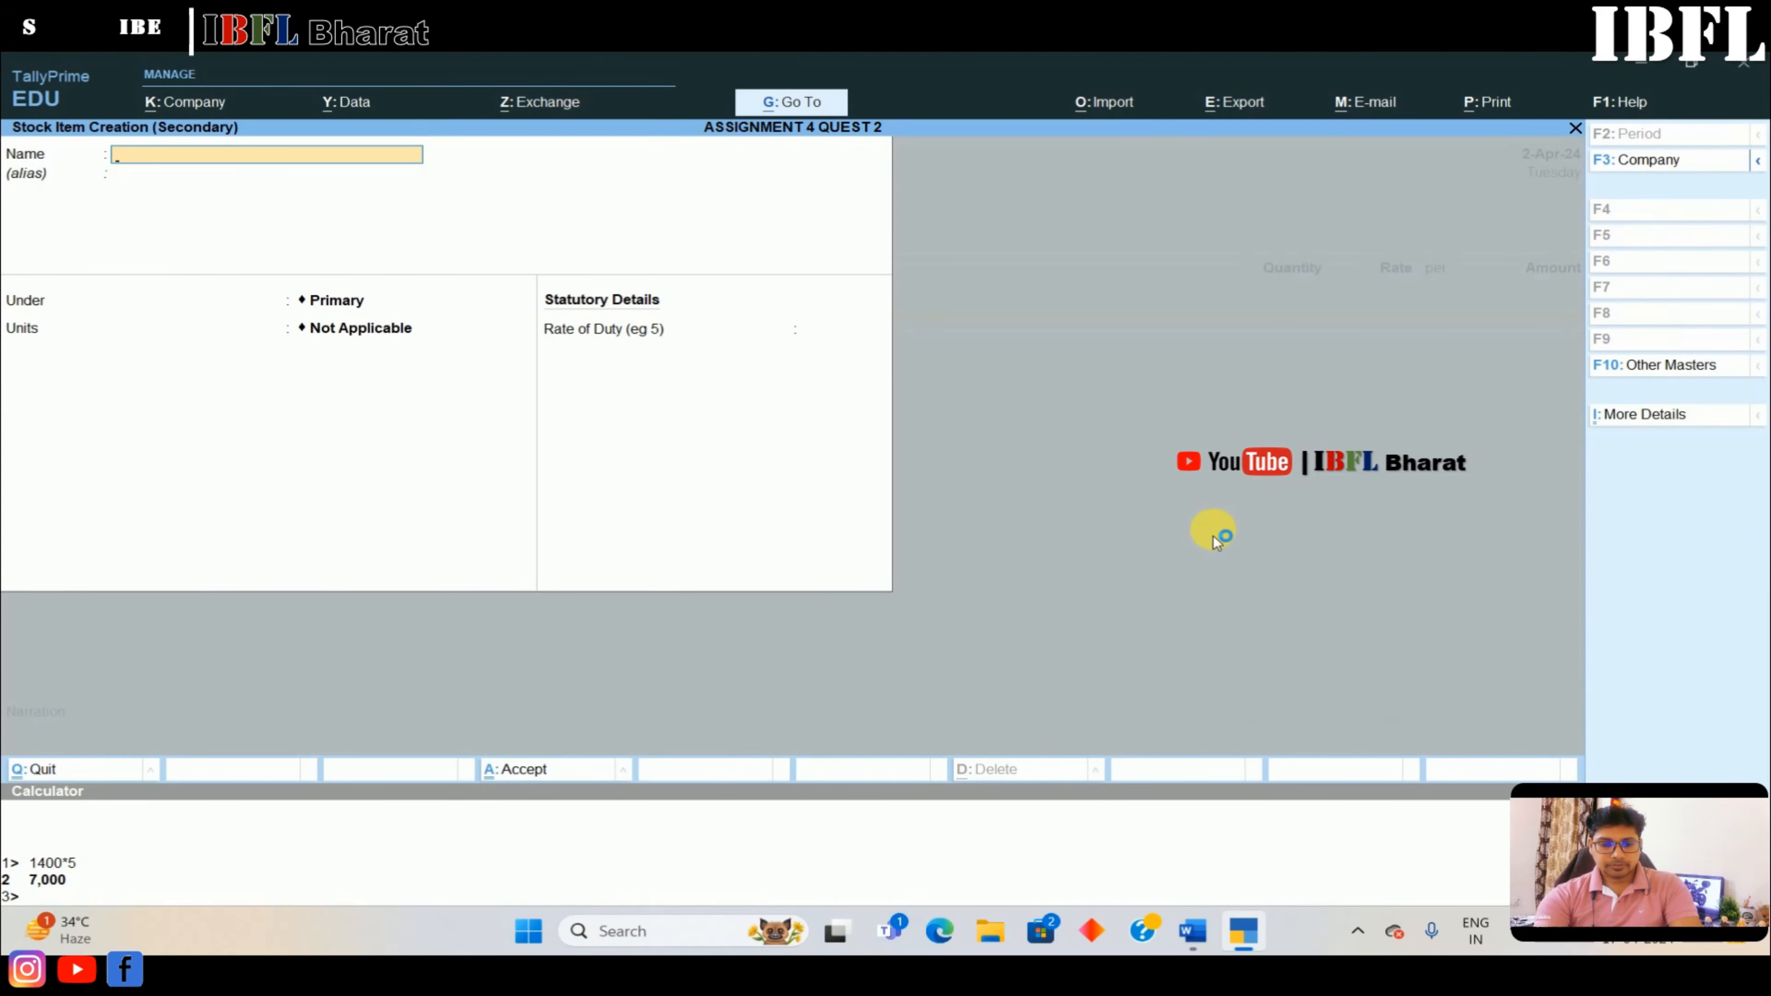
pyautogui.write('ALIMIRAH')
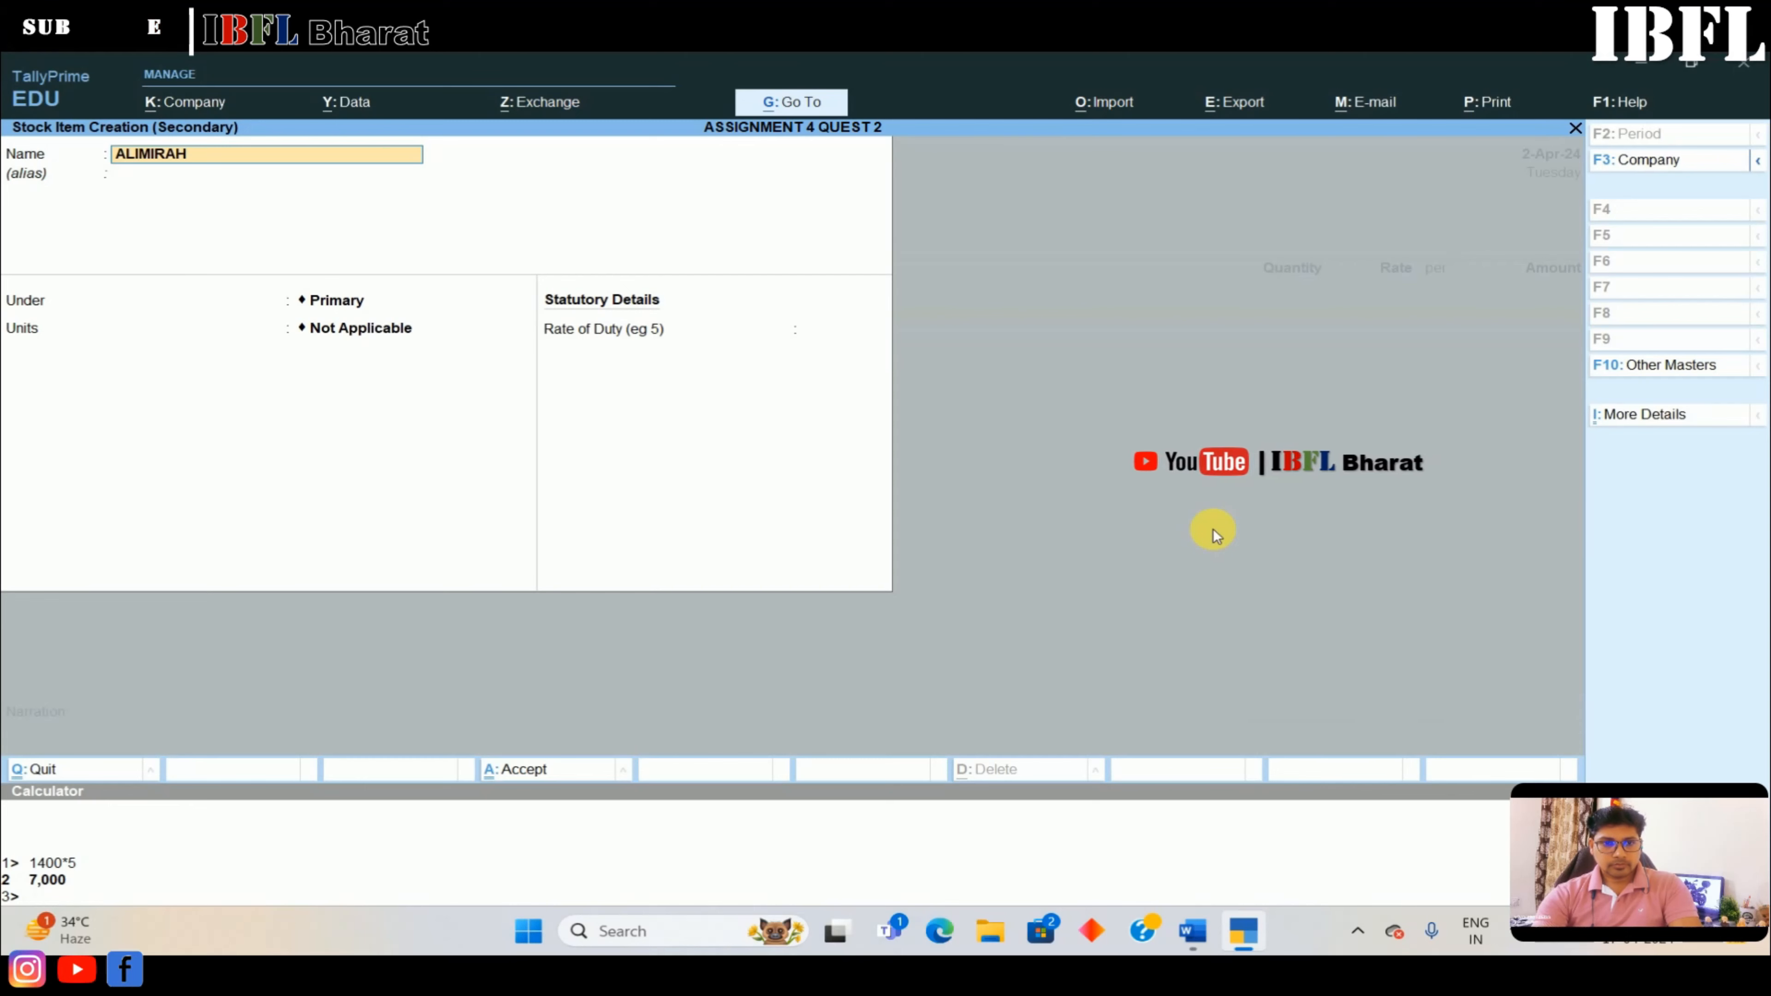
pyautogui.press('Return')
pyautogui.press('Return')
pyautogui.press('Return')
pyautogui.press('Down')
pyautogui.press('Return')
pyautogui.press('Return')
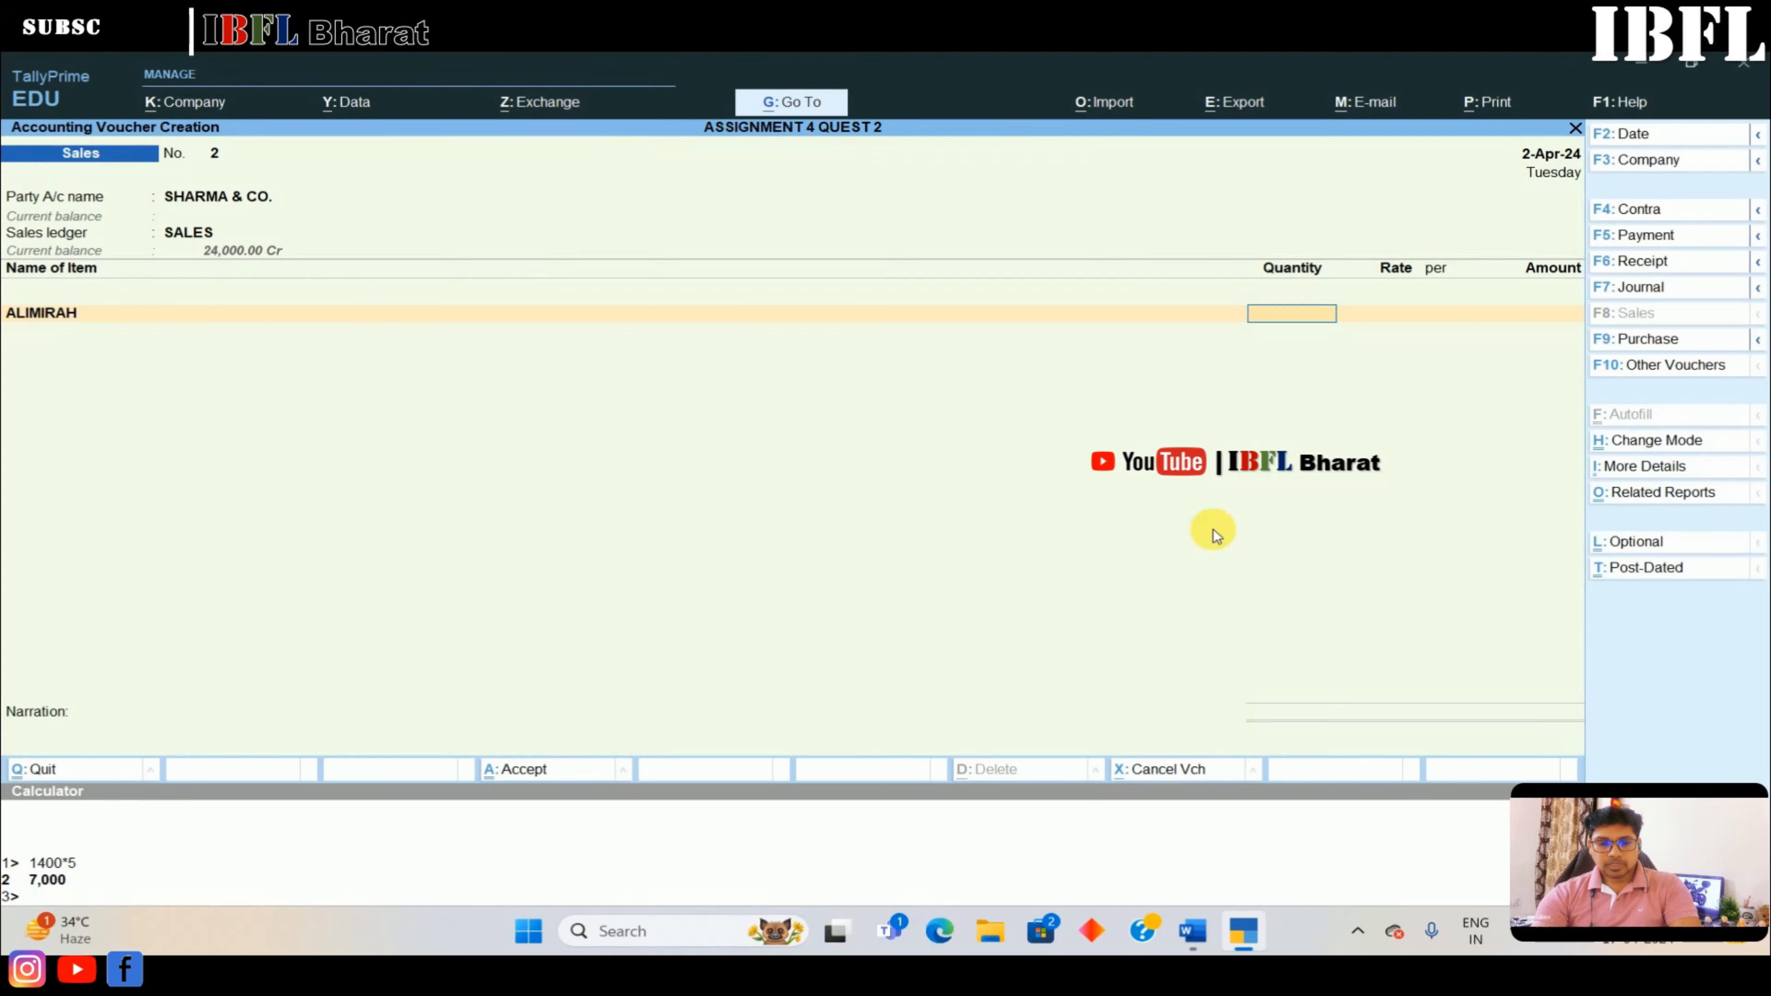
# Enter a quantity of 5 NOS at a rate of 1,150 for ALIMIRAH, as given in the Word assignment
pyautogui.hotkey('alt', 'Tab')
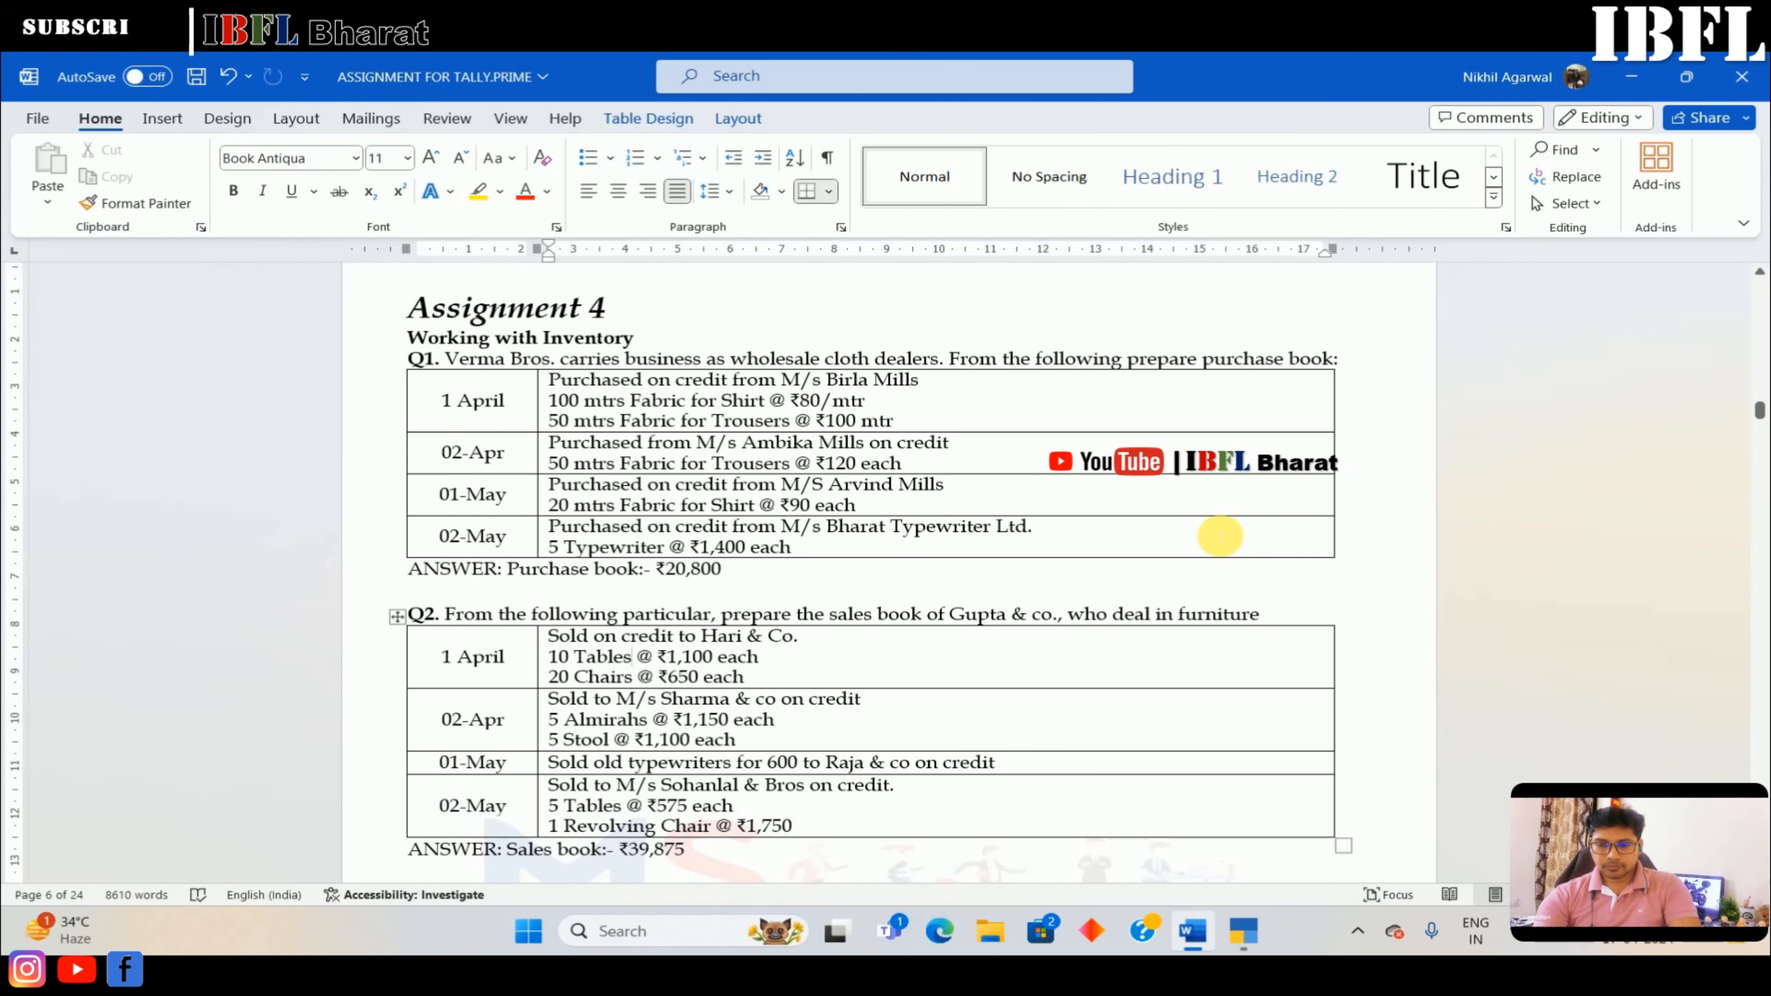
pyautogui.hotkey('alt', 'Tab')
pyautogui.write('5')
pyautogui.press('Return')
pyautogui.press('Return')
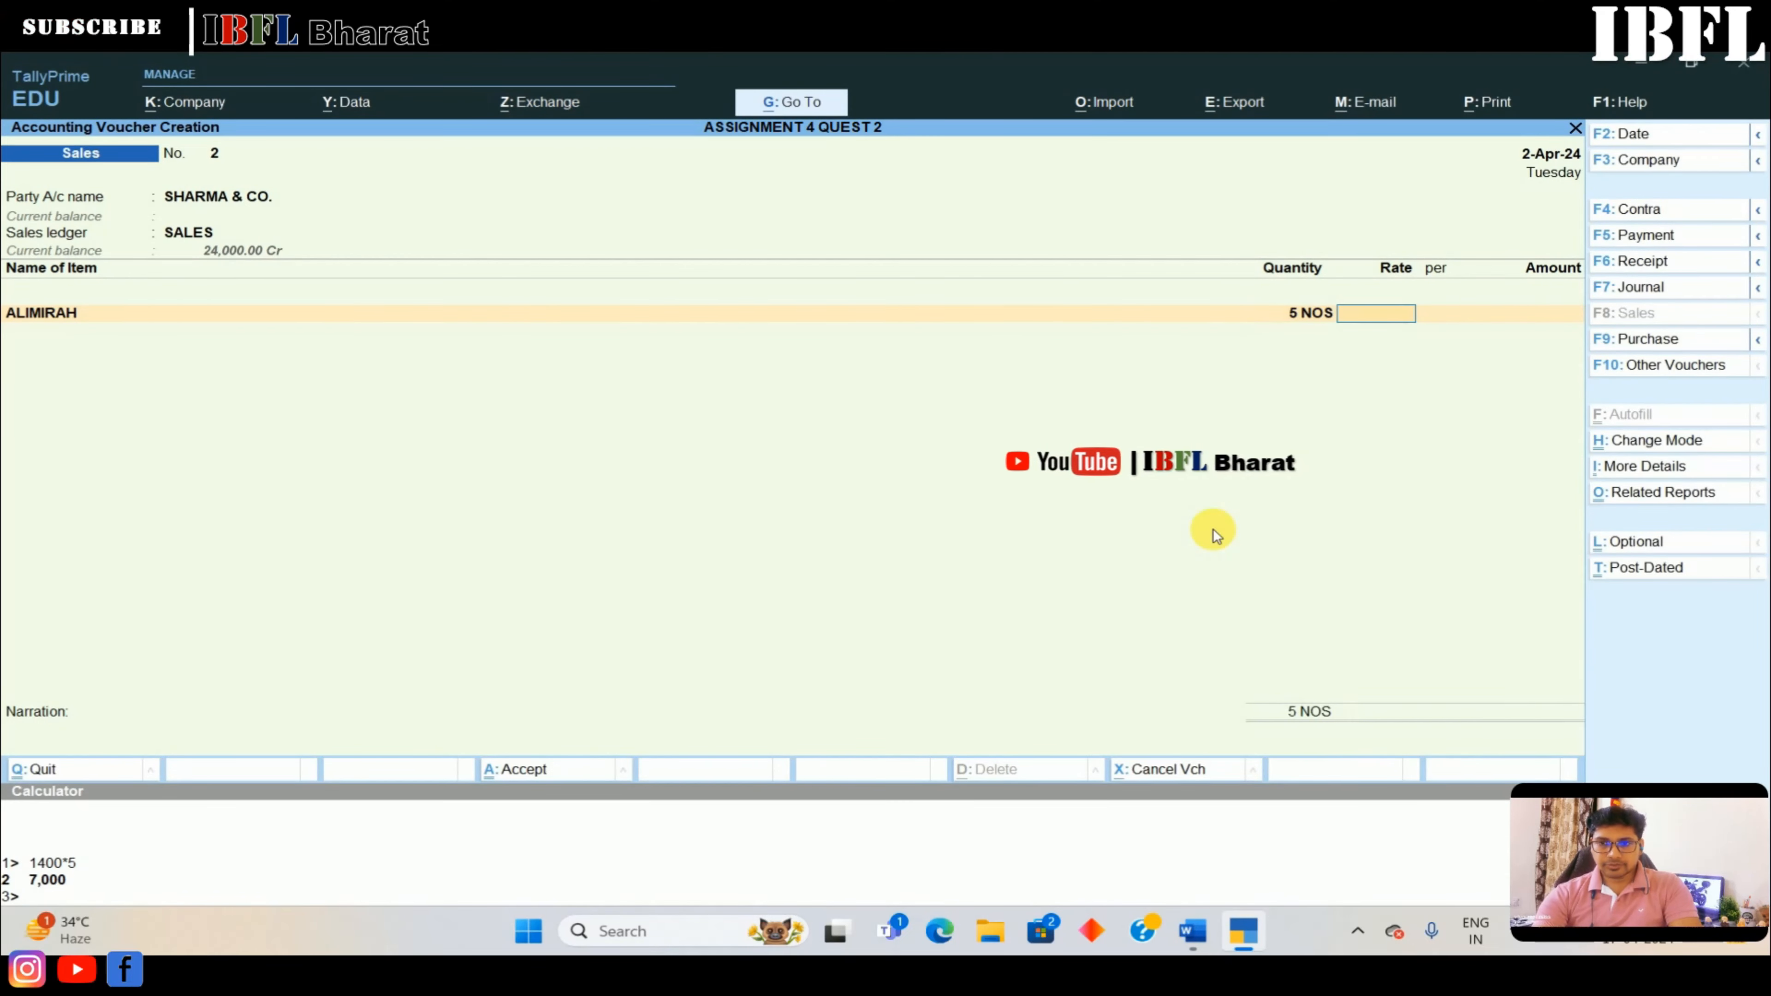
pyautogui.write('1150')
pyautogui.press('Return')
pyautogui.press('Return')
pyautogui.press('Return')
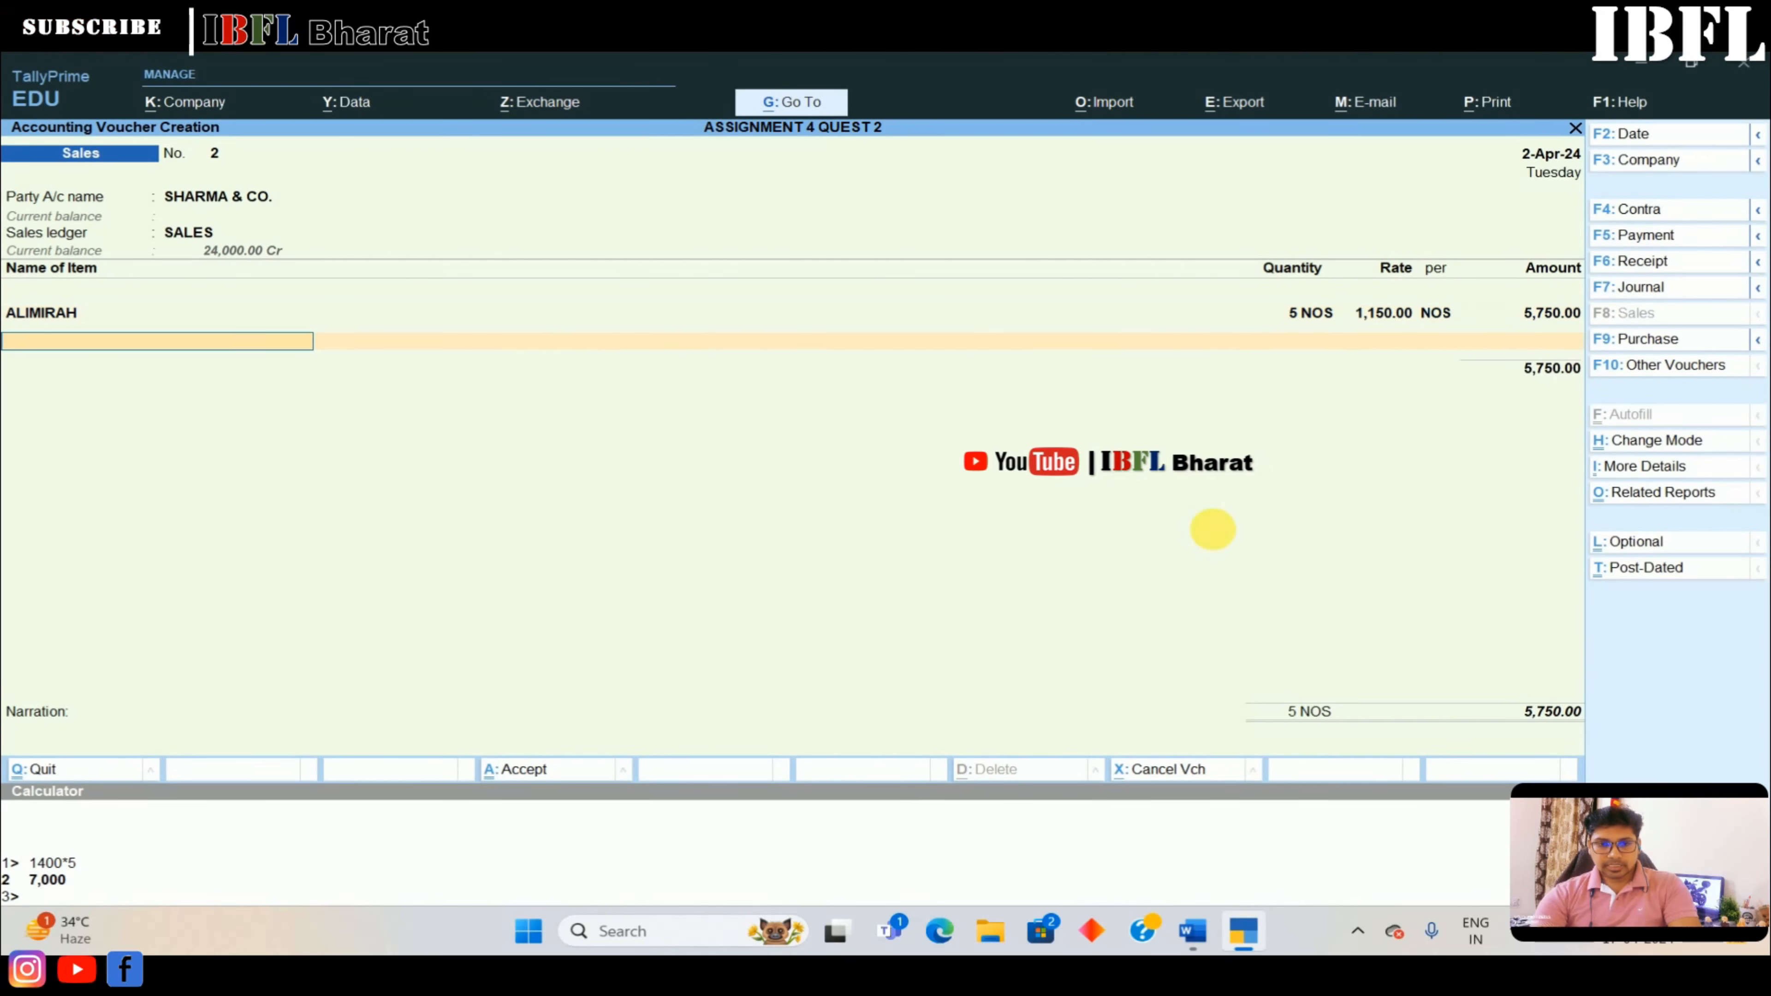
# Create the stock item STOOL under Primary with the unit NOS as the voucher's second item
pyautogui.hotkey('alt', 'Tab')
pyautogui.hotkey('alt', 'Tab')
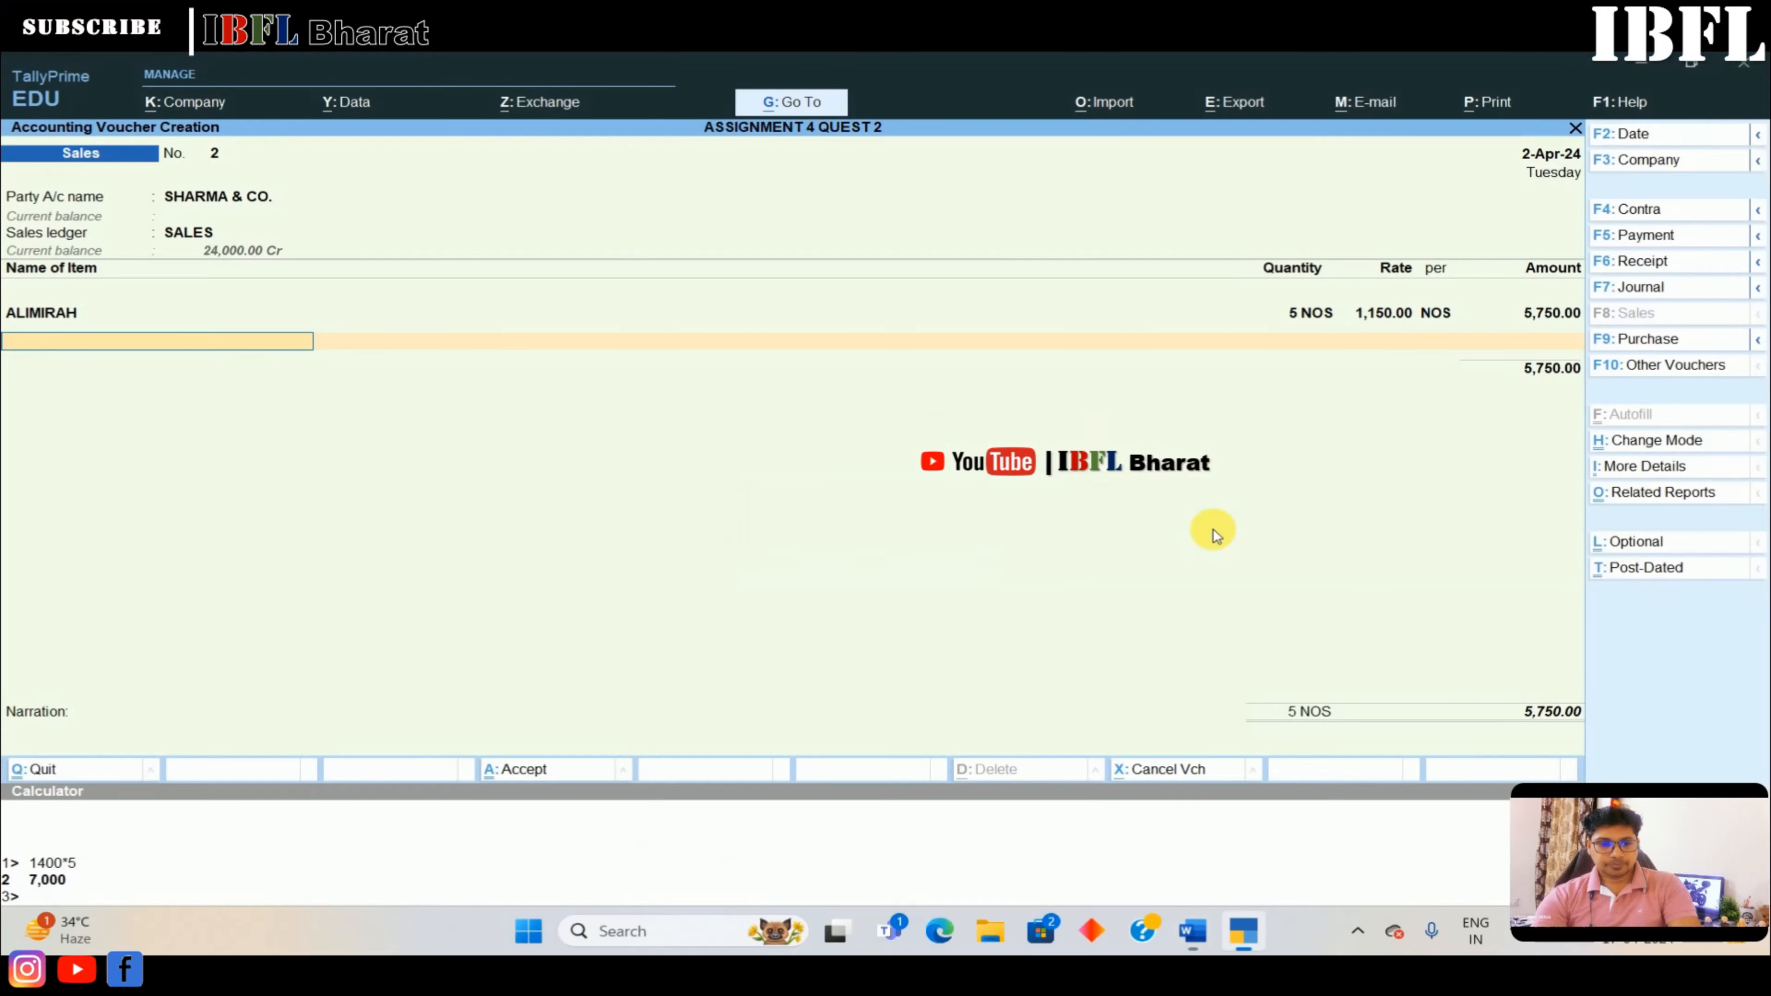
pyautogui.hotkey('alt', 'c')
pyautogui.write('STOOL')
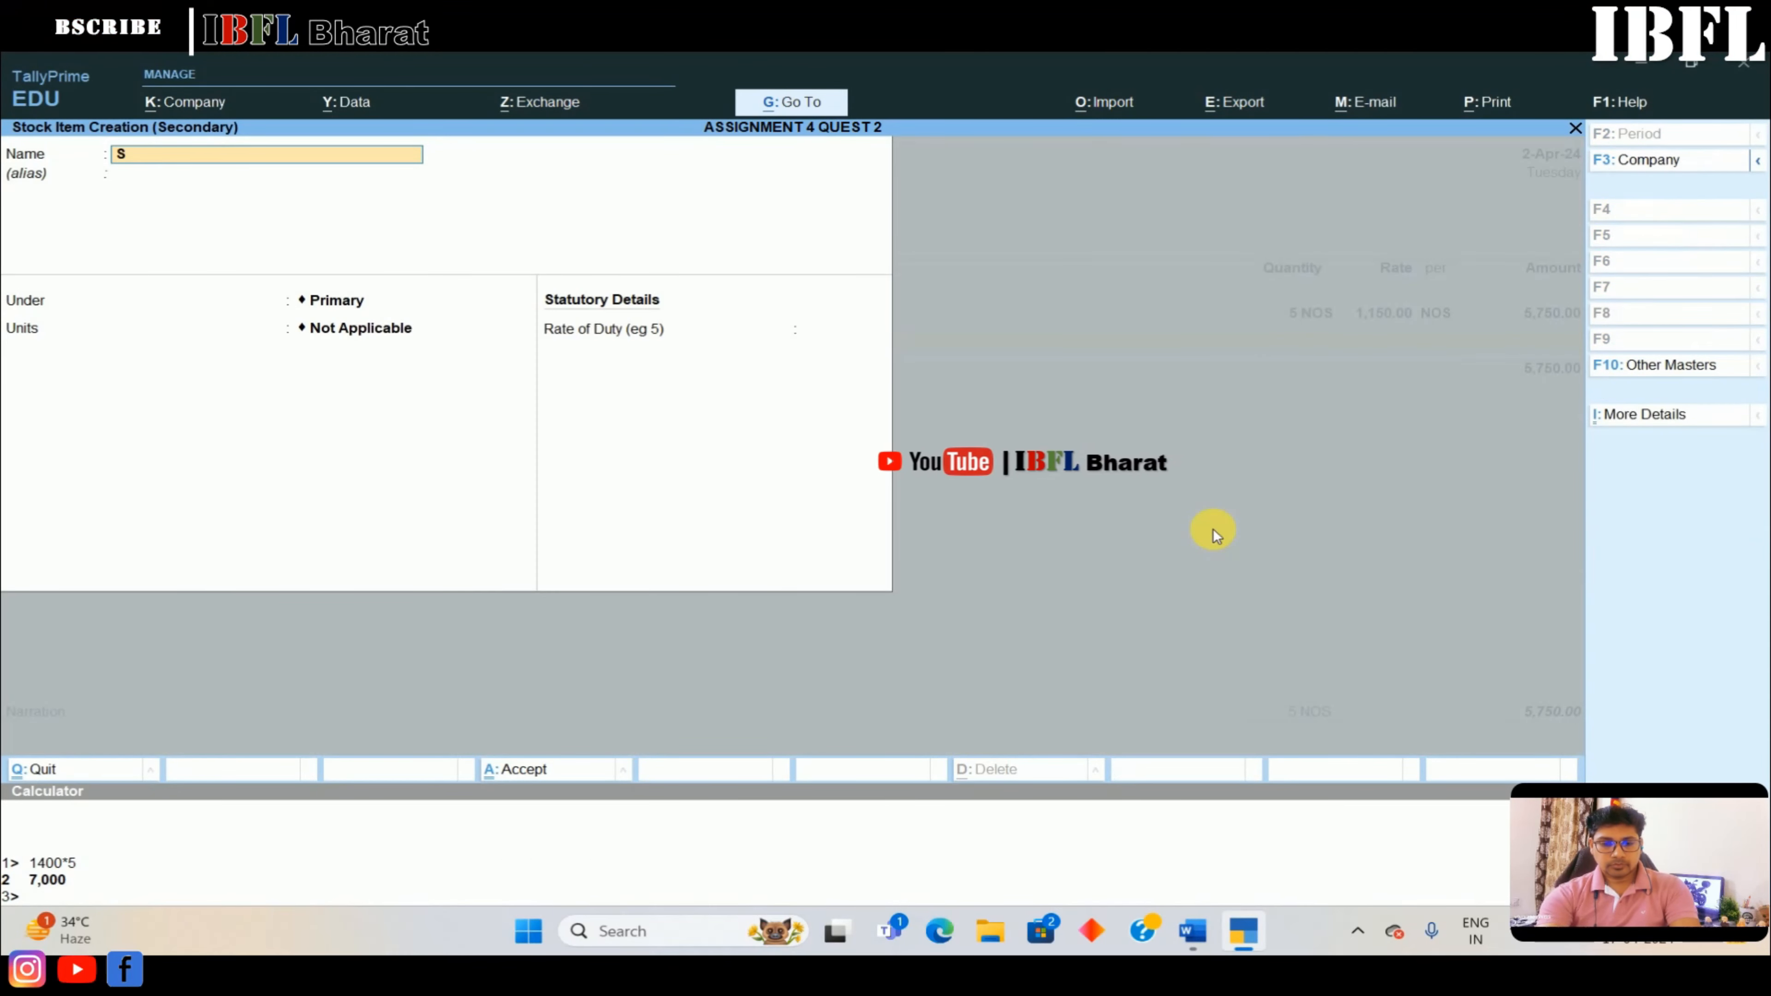
pyautogui.press('Return')
pyautogui.press('Return')
pyautogui.press('Return')
pyautogui.press('Down')
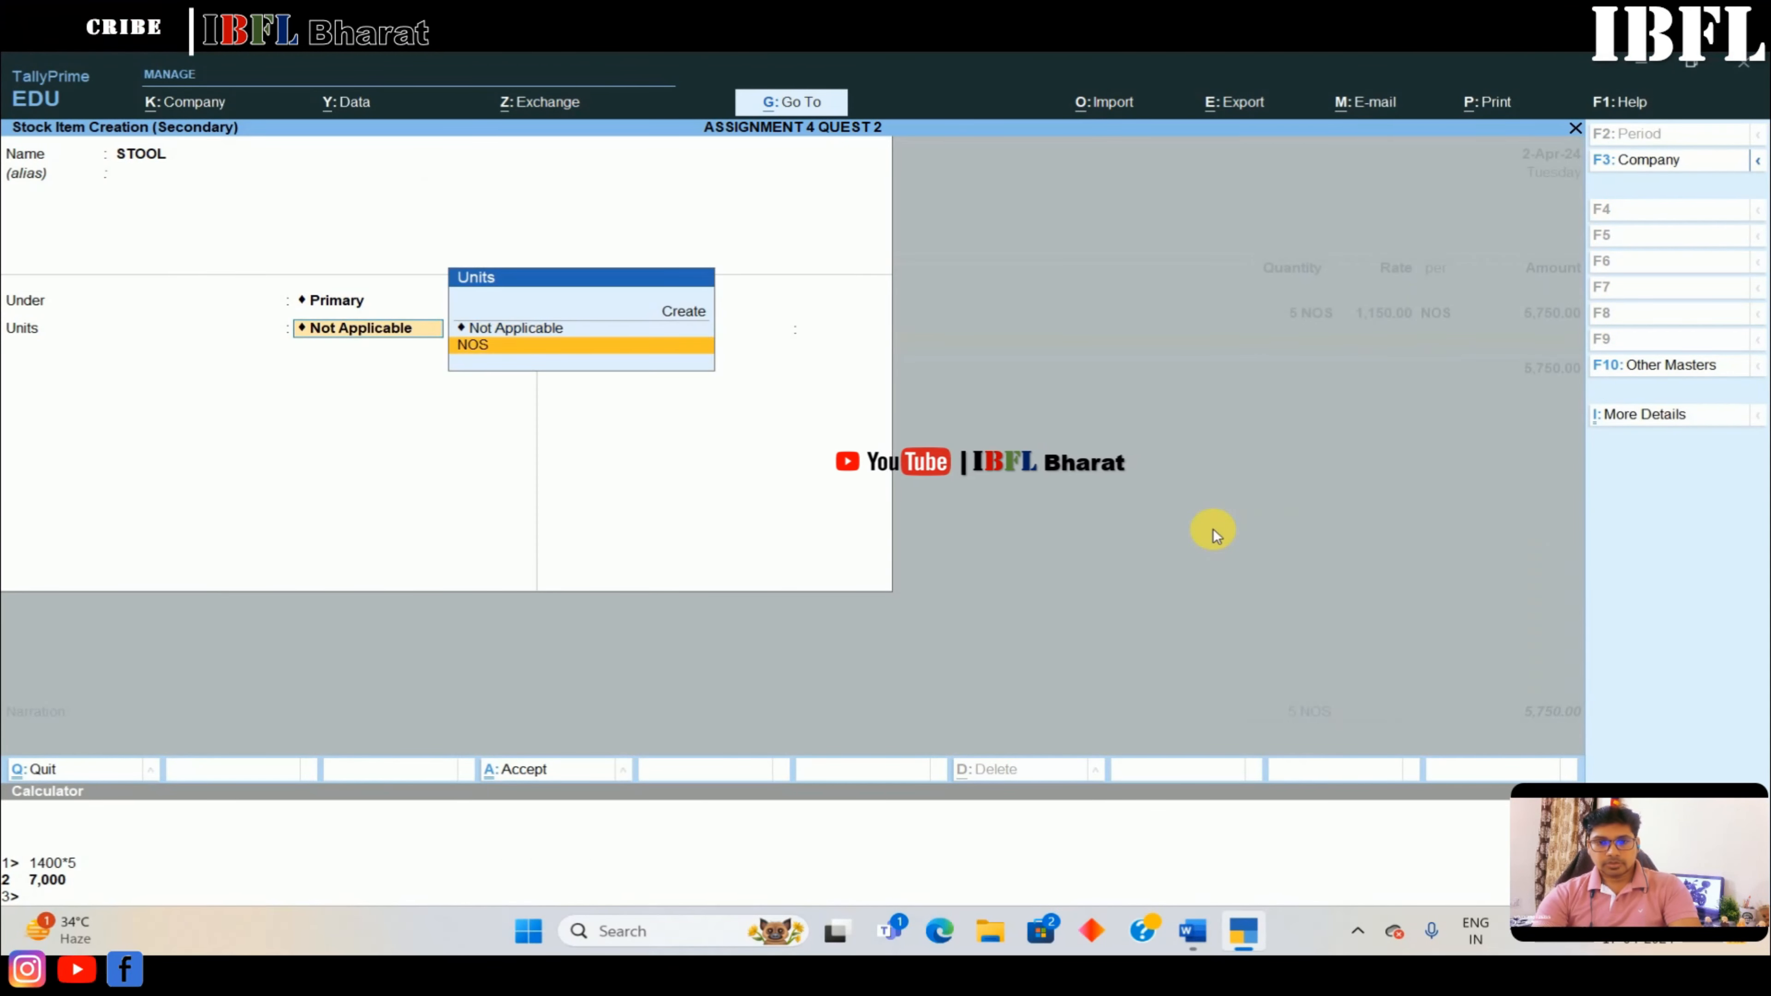
pyautogui.press('Return')
pyautogui.press('Return')
# Enter a quantity of 5 NOS at a rate of 1,100 for STOOL
pyautogui.write('5')
pyautogui.press('Return')
pyautogui.press('Return')
pyautogui.write('10')
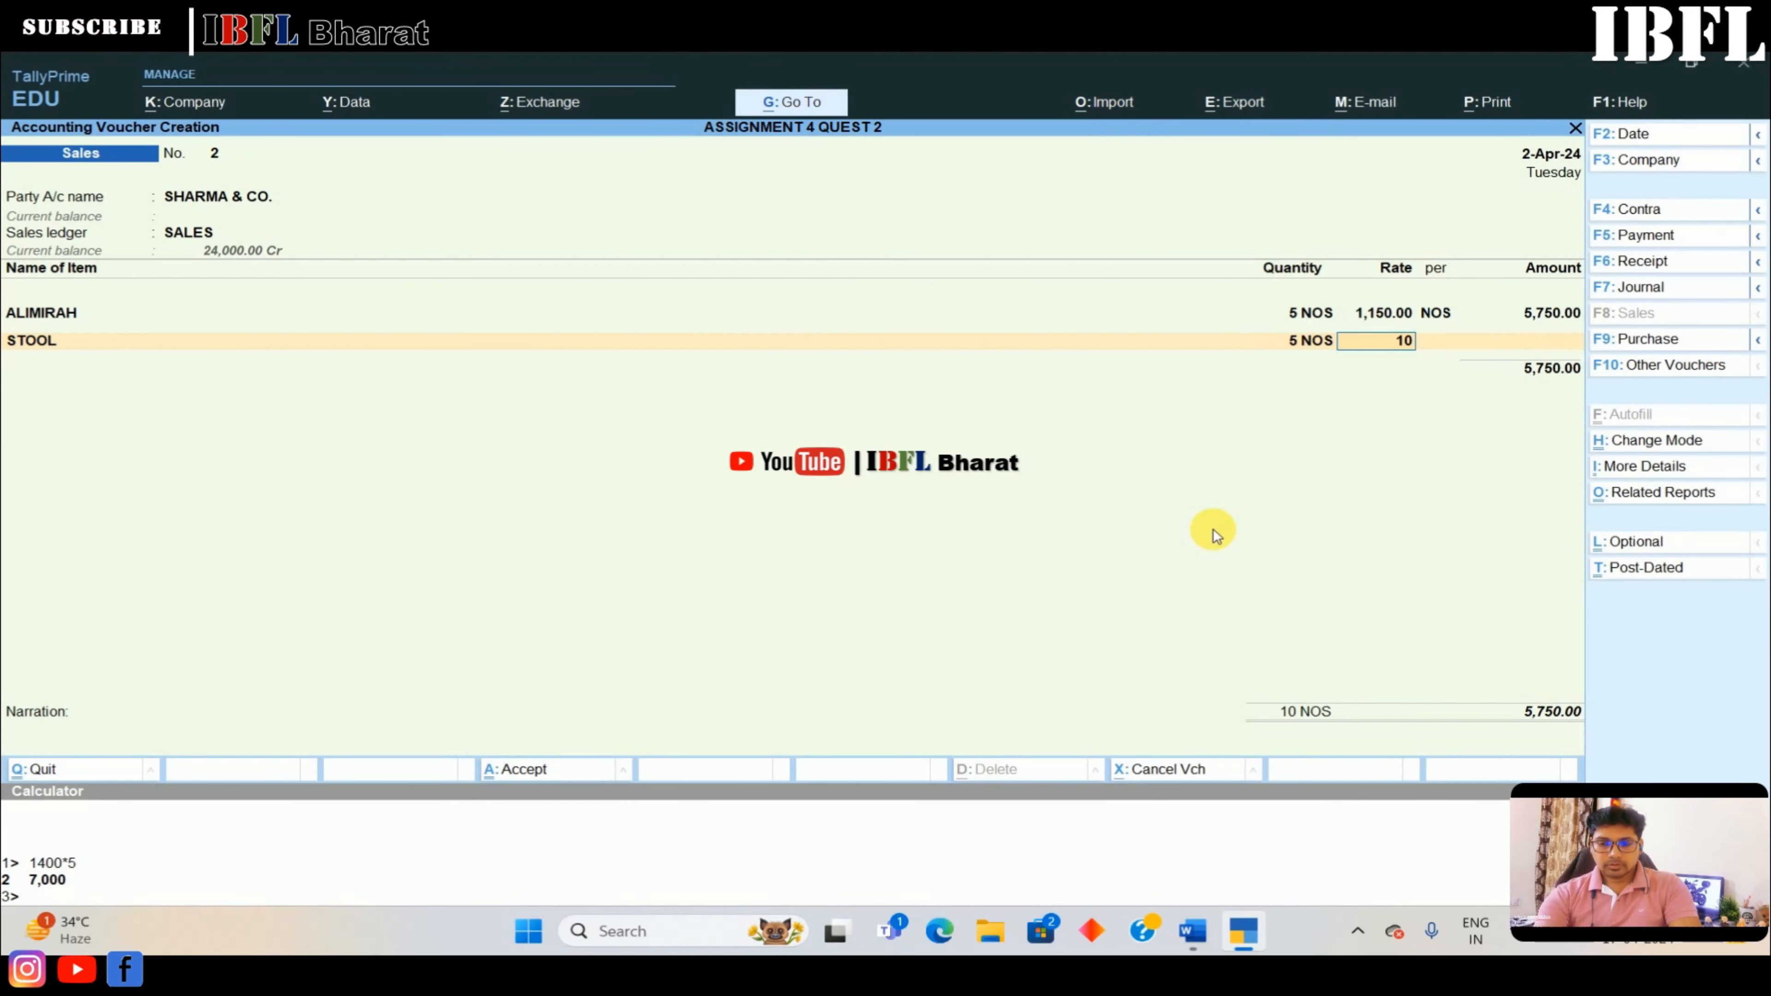
pyautogui.press('BackSpace')
pyautogui.write('1000')
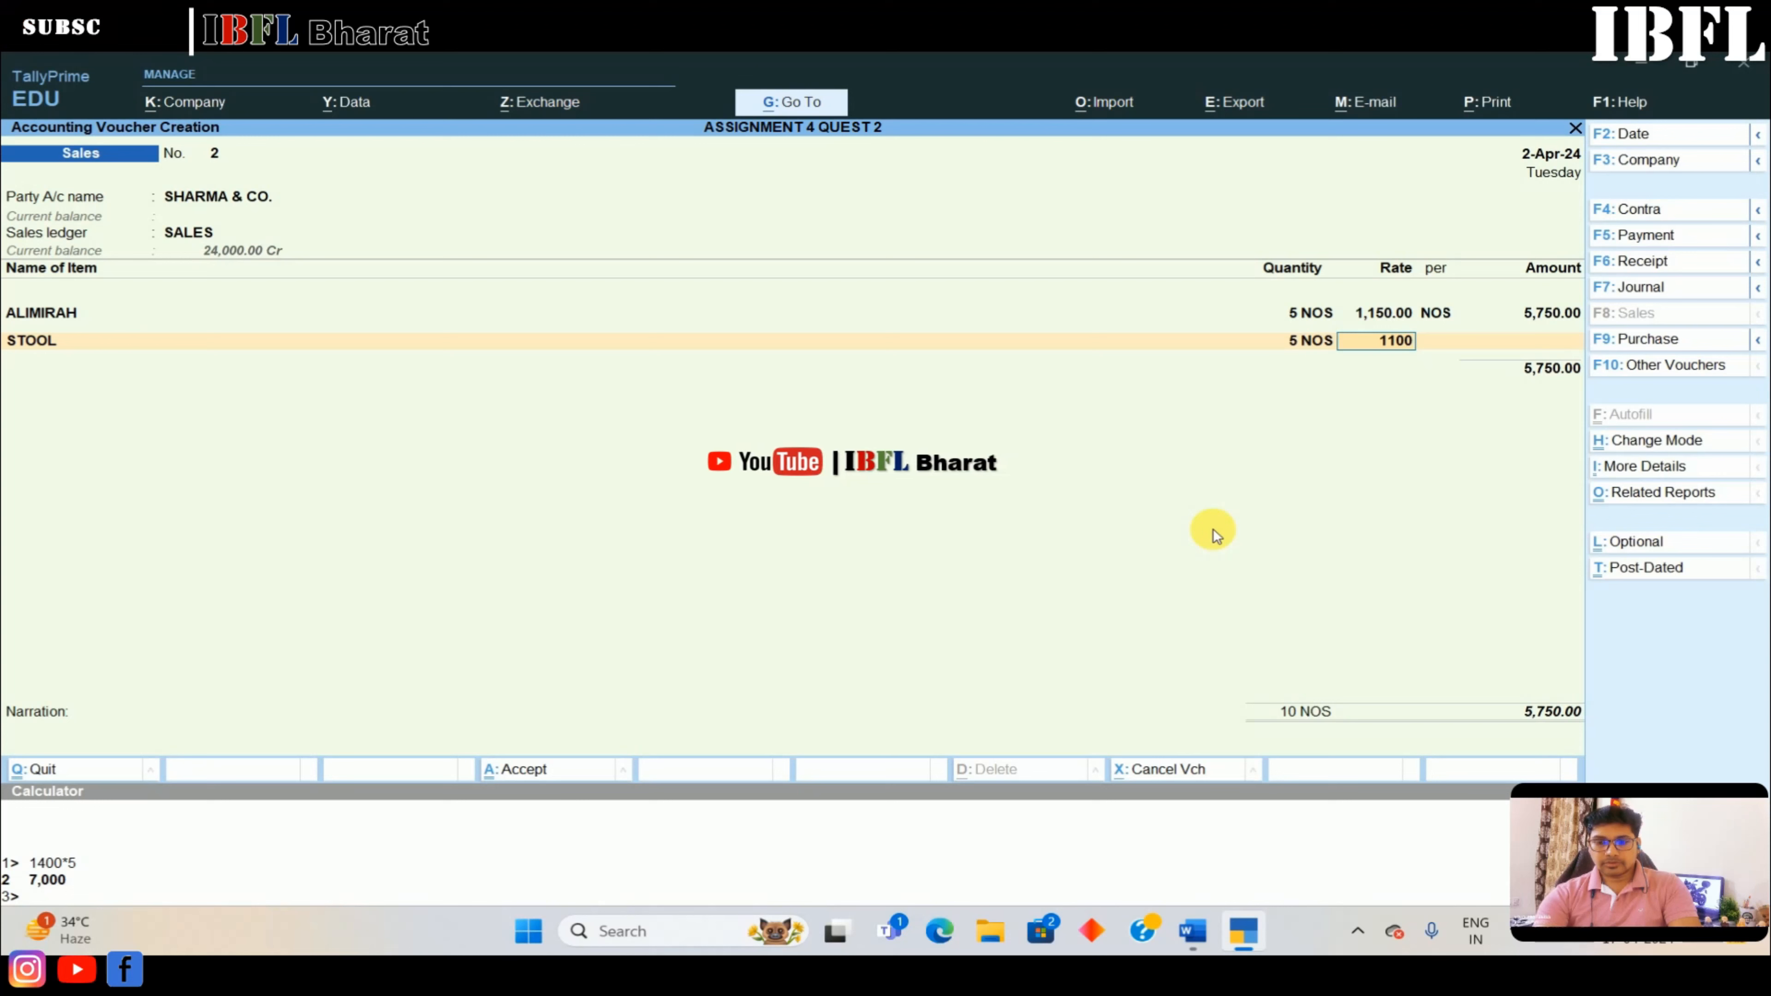
pyautogui.press('BackSpace')
pyautogui.press('Return')
pyautogui.press('Return')
pyautogui.press('Return')
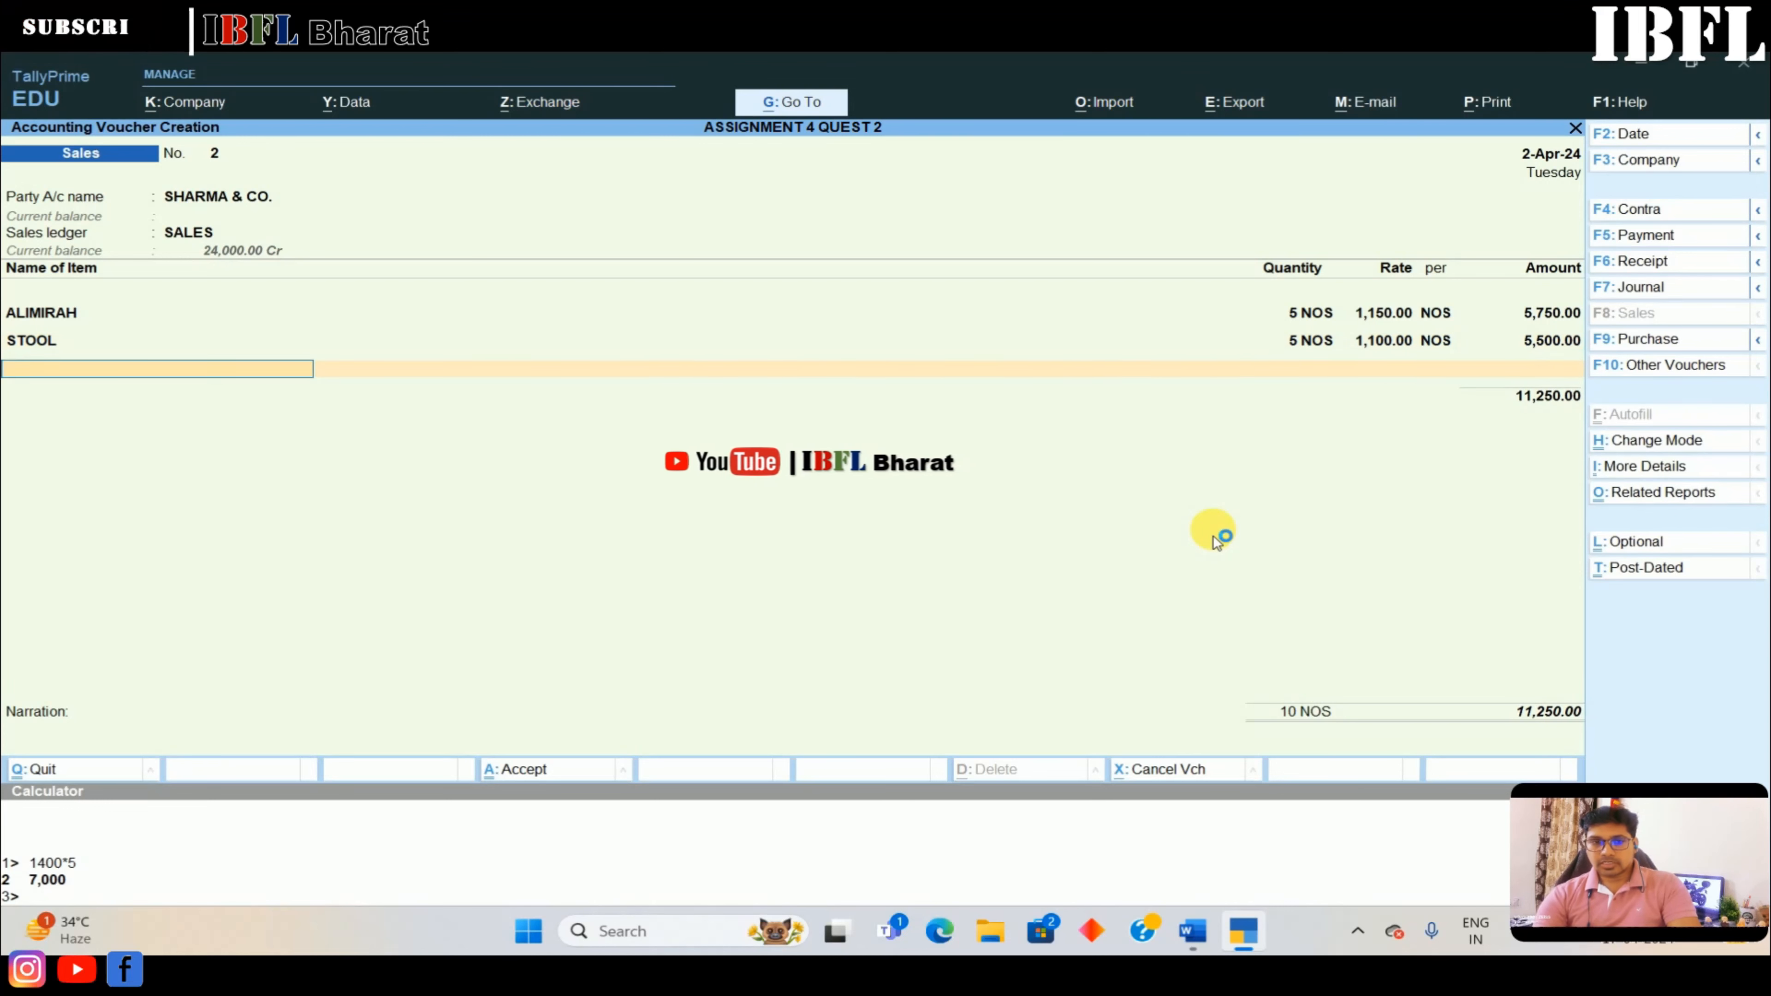
# End the item list, accept the bill-wise details and save the SHARMA & CO. sales voucher without a narration
pyautogui.press('Return')
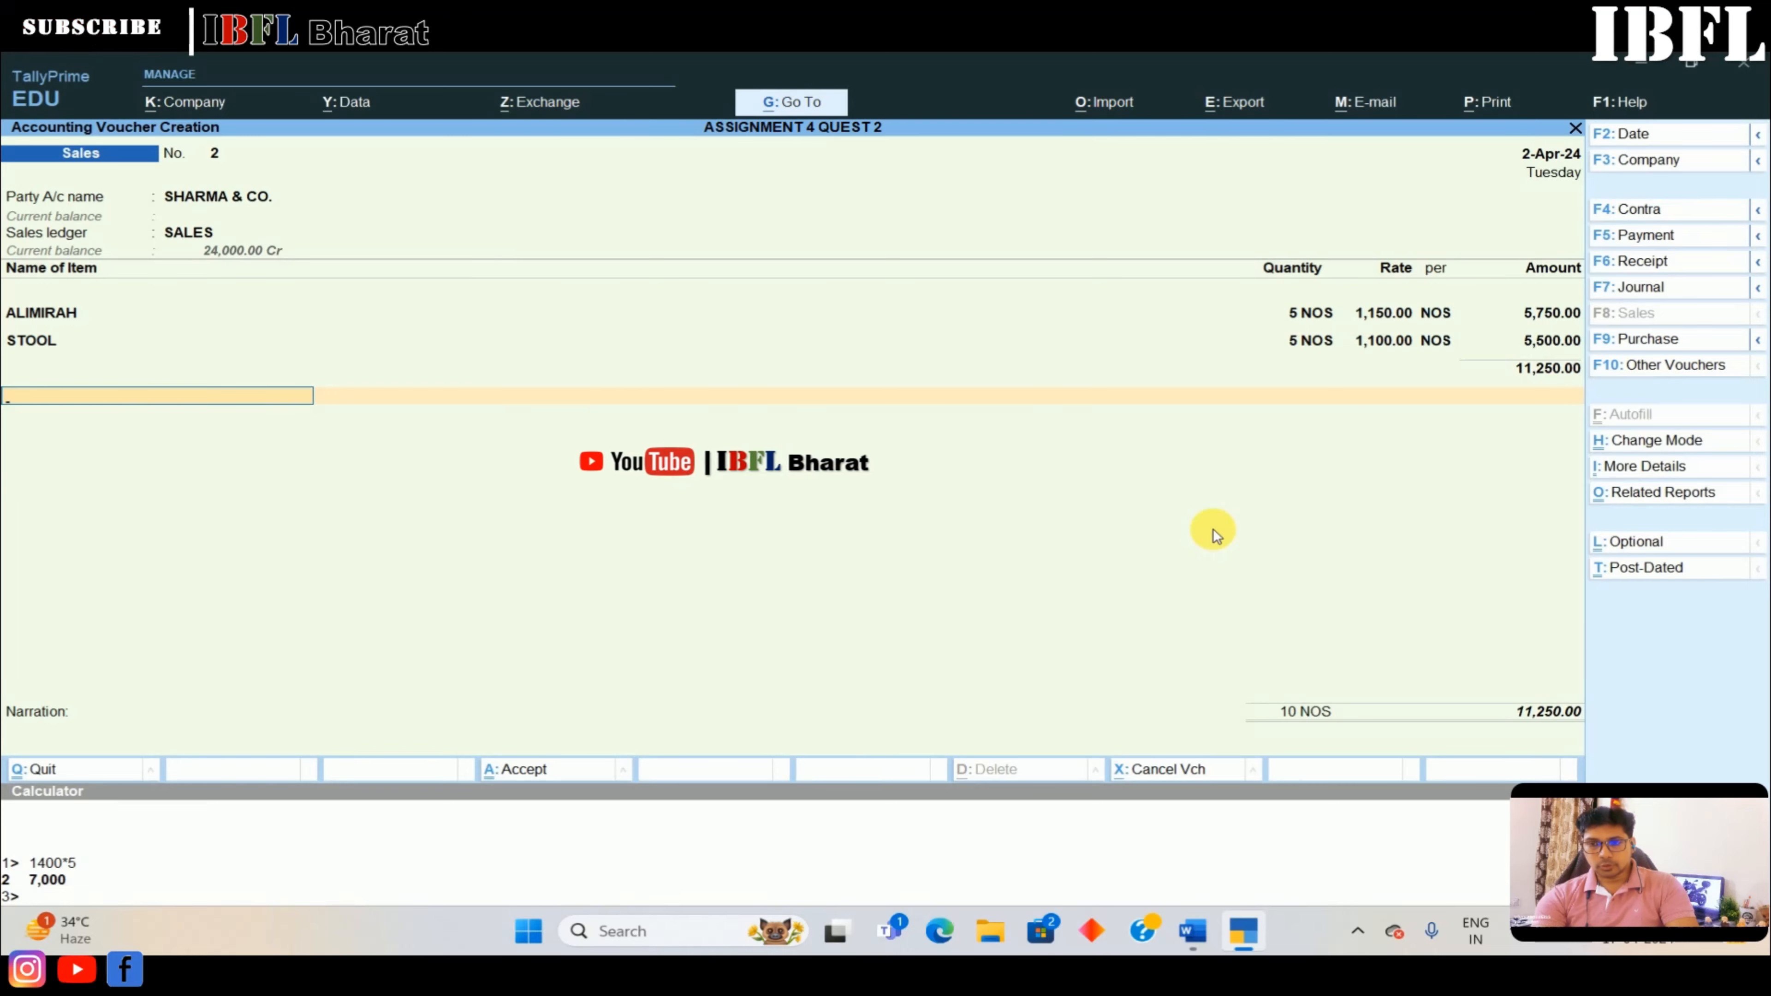
pyautogui.press('Return')
pyautogui.press('Return')
pyautogui.press('Return')
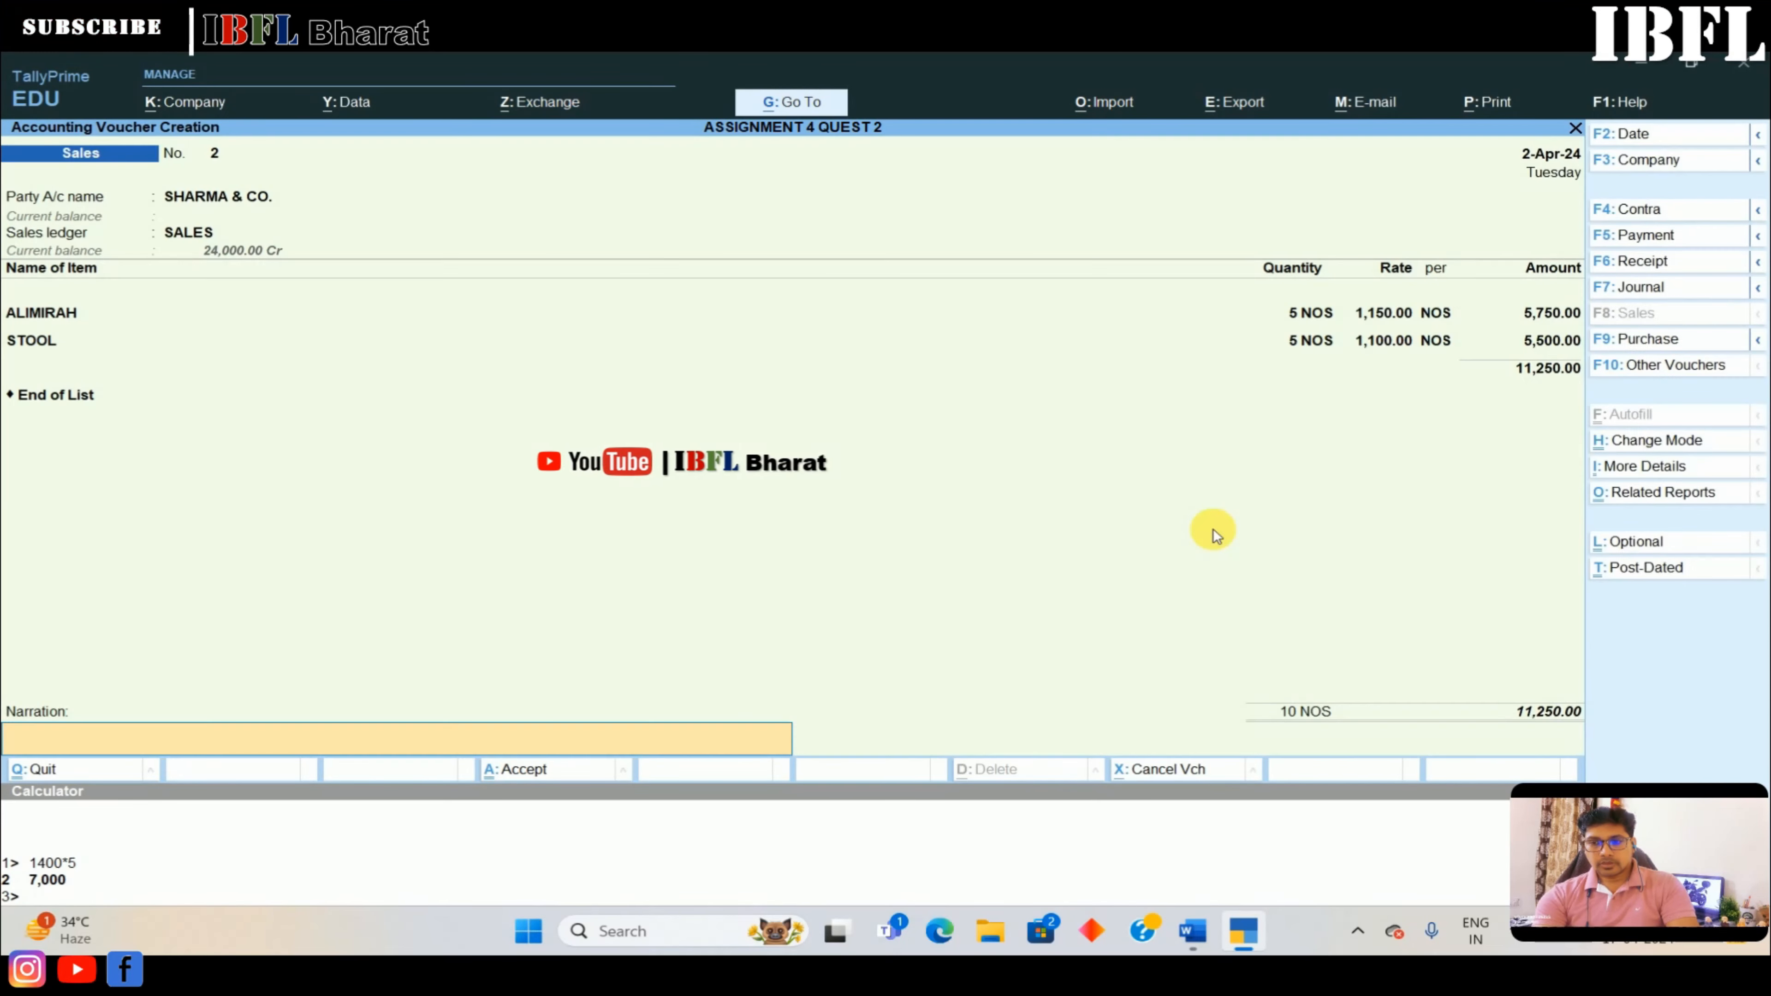
pyautogui.press('Return')
pyautogui.press('Return')
# Set the voucher date to 1-May-24 and switch to a Journal voucher for the old typewriters sold on credit in the Word assignment
pyautogui.hotkey('alt', 'Tab')
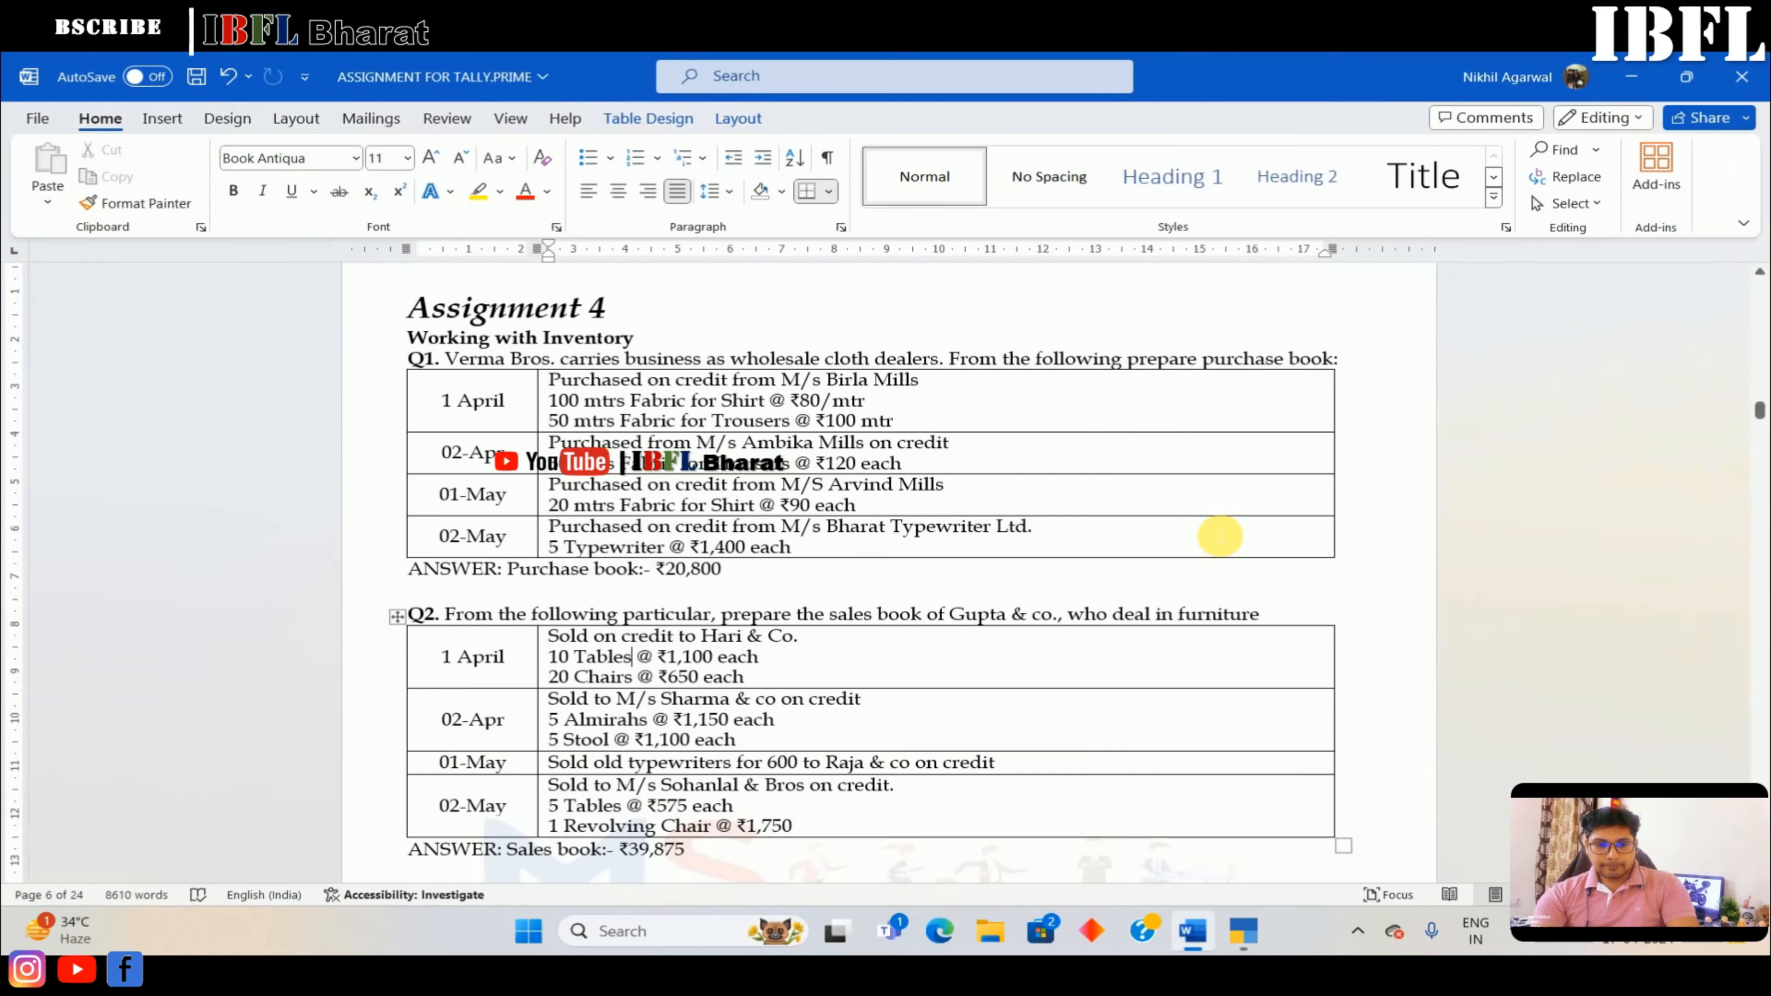
pyautogui.hotkey('alt', 'Tab')
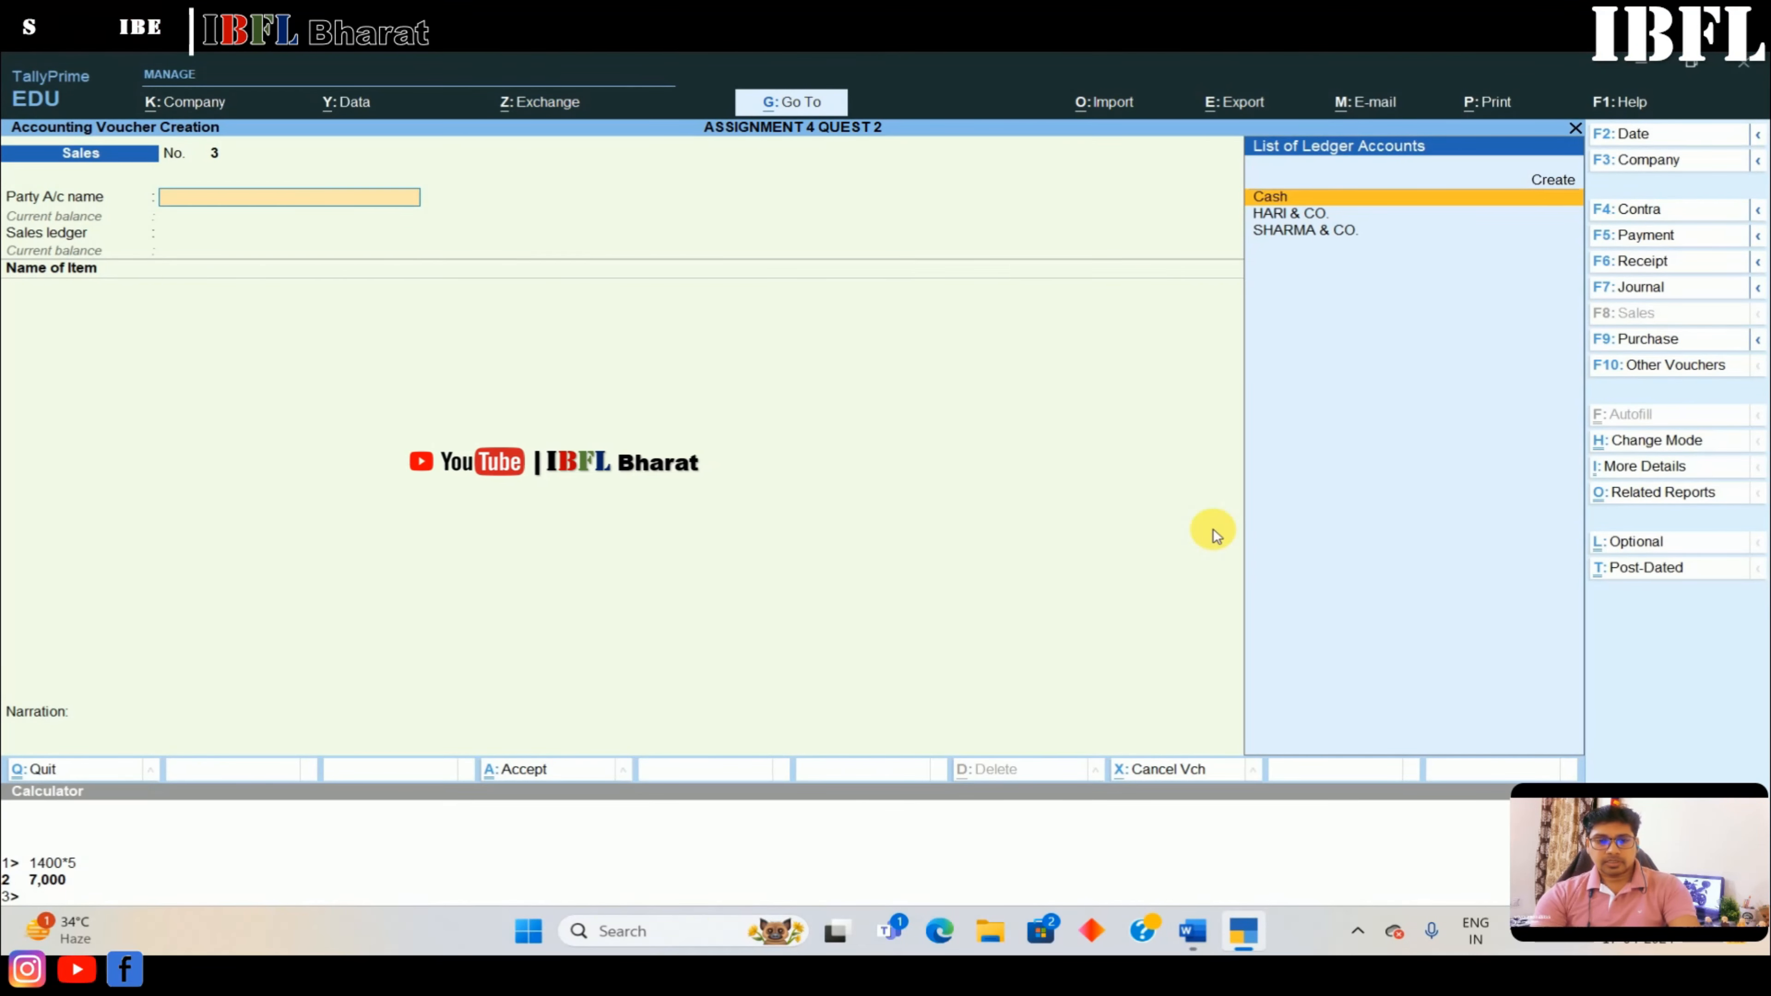
pyautogui.press('F2')
pyautogui.write('1.5')
pyautogui.press('Return')
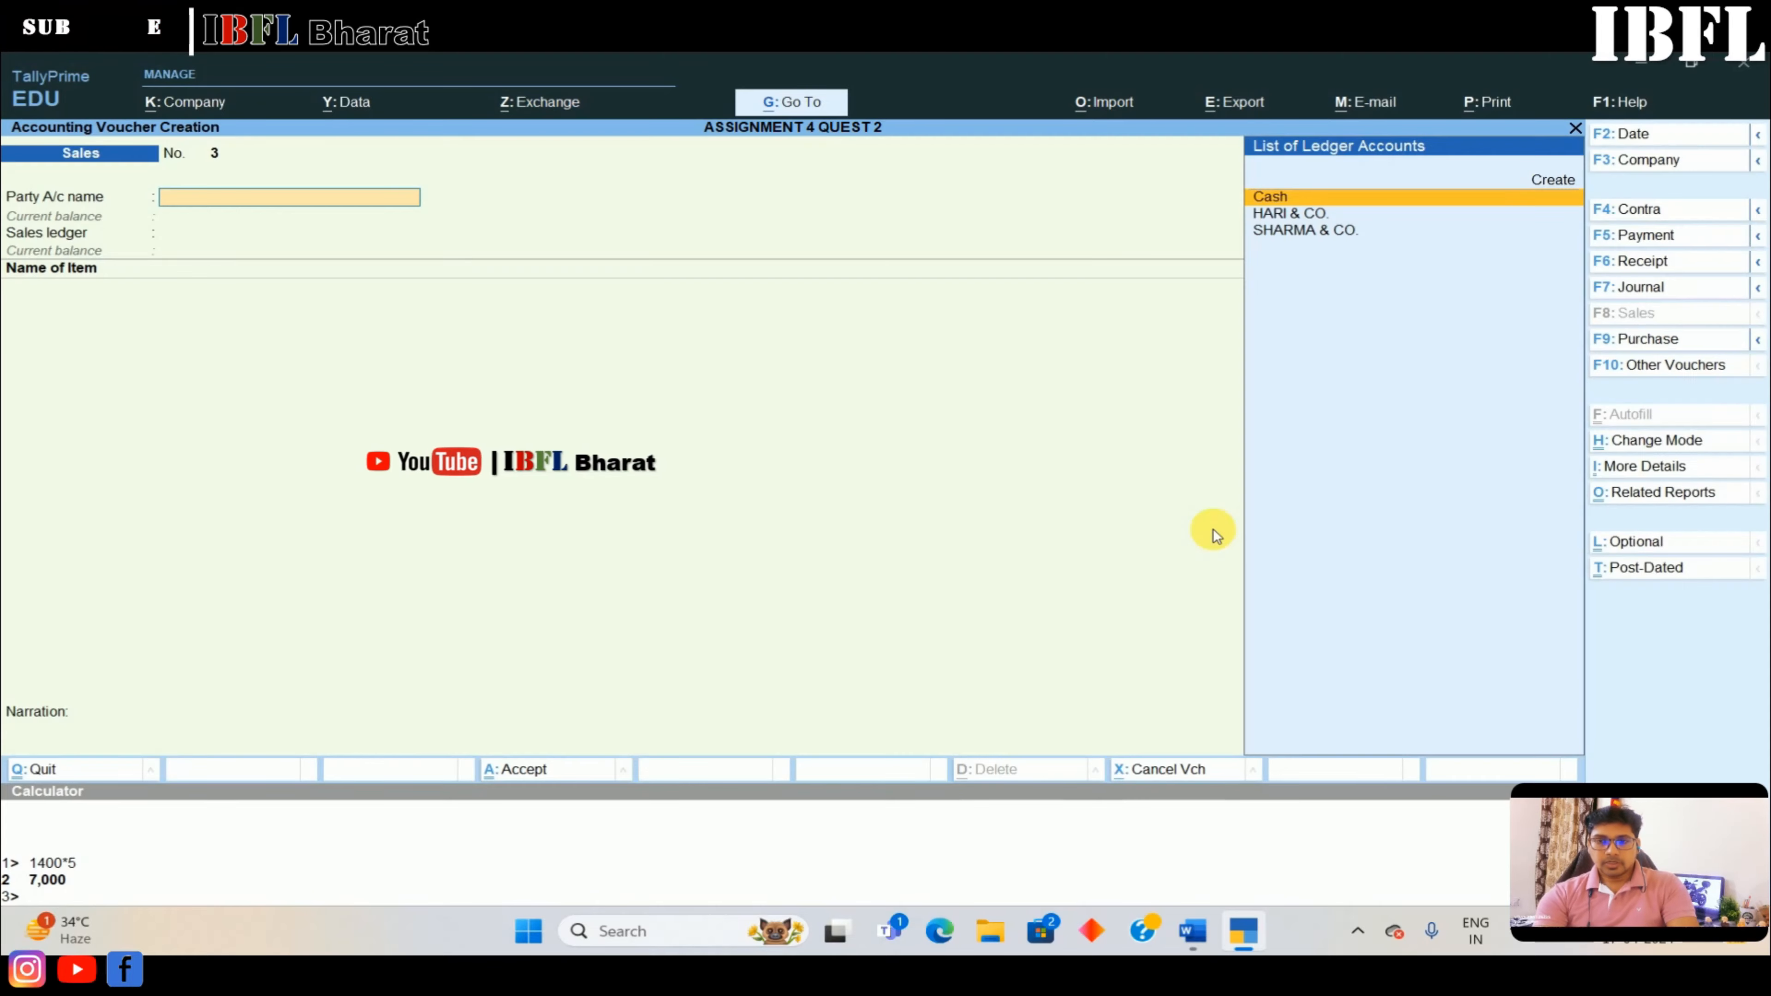
pyautogui.hotkey('alt', 'Tab')
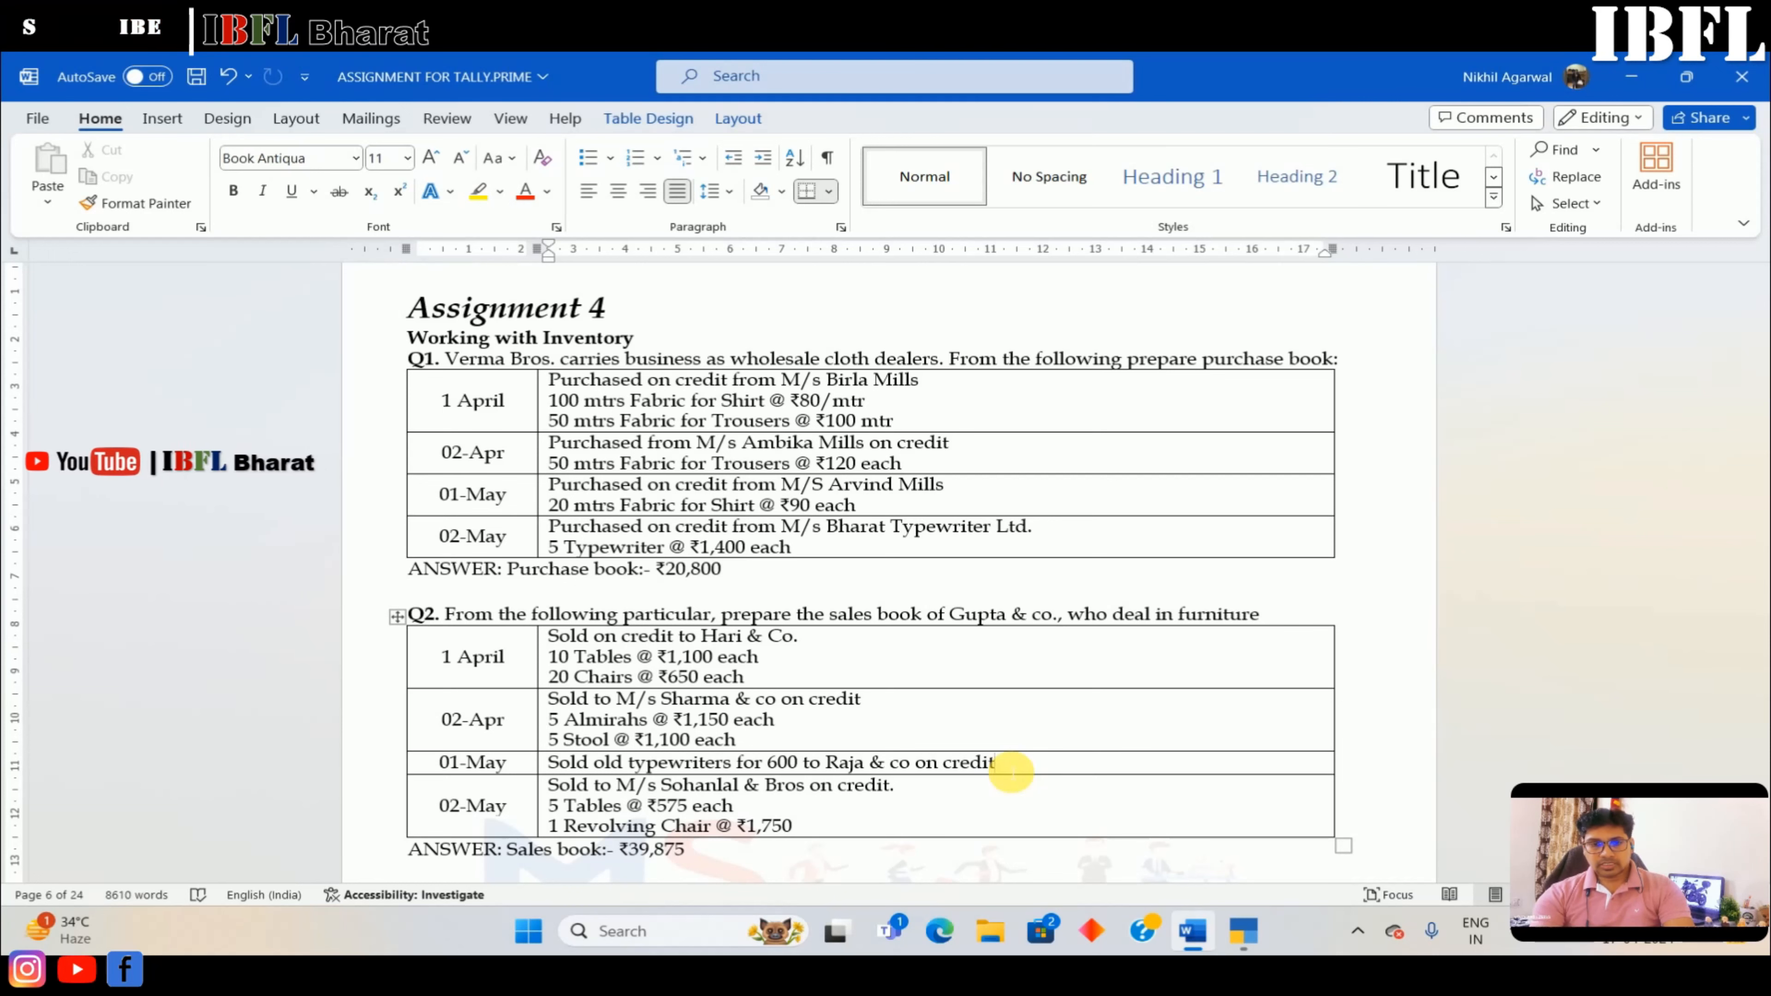
pyautogui.hotkey('alt', 'Tab')
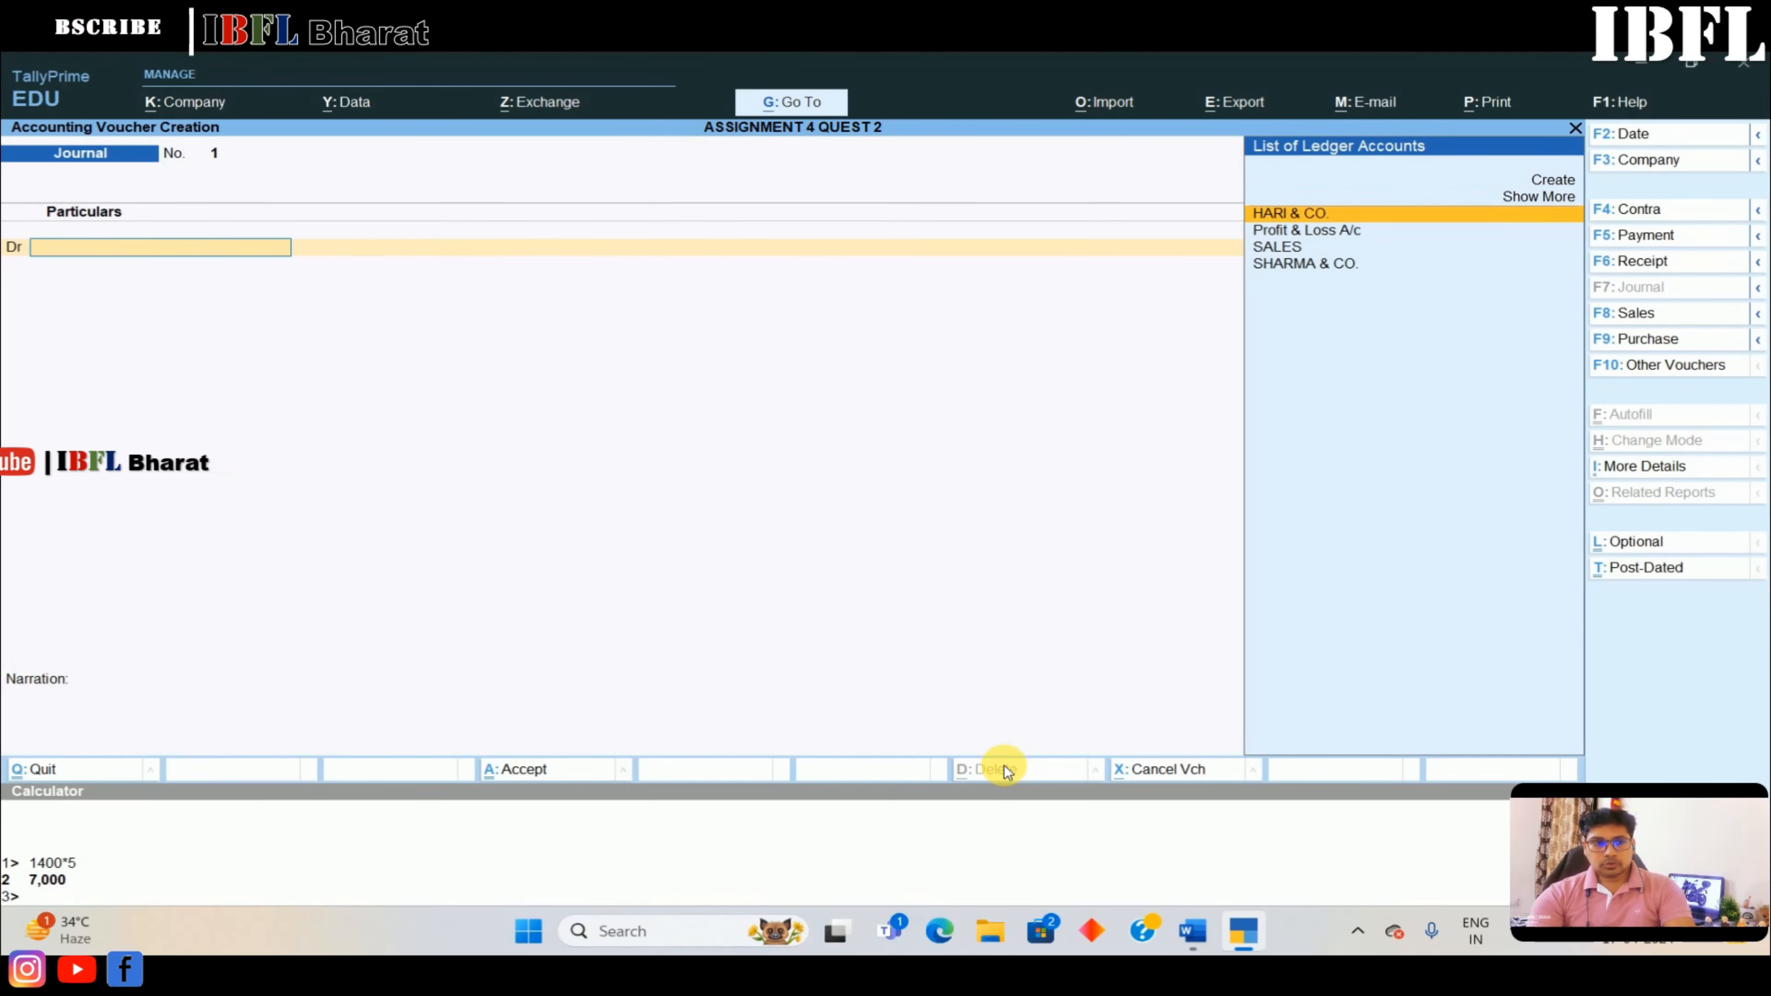
# Create the ledger RAJA & CO. under Sundry Debtors as the debit account of the journal voucher
pyautogui.press('Up')
pyautogui.press('Up')
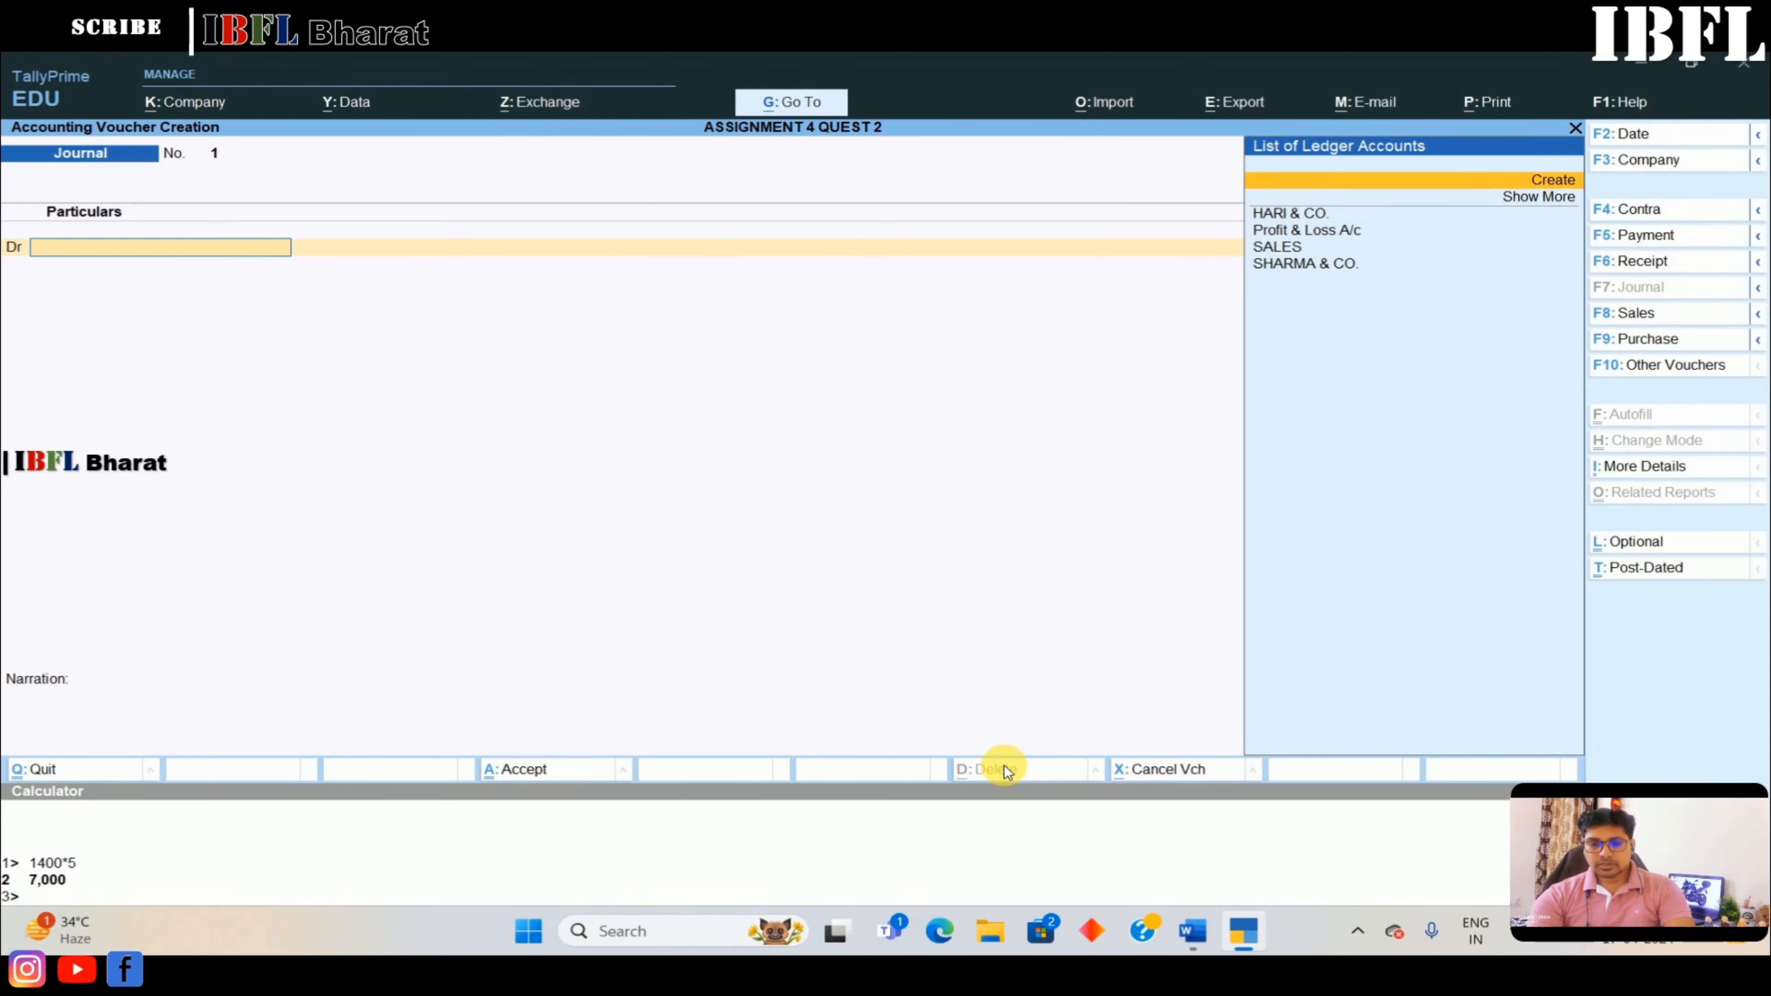
pyautogui.press('Return')
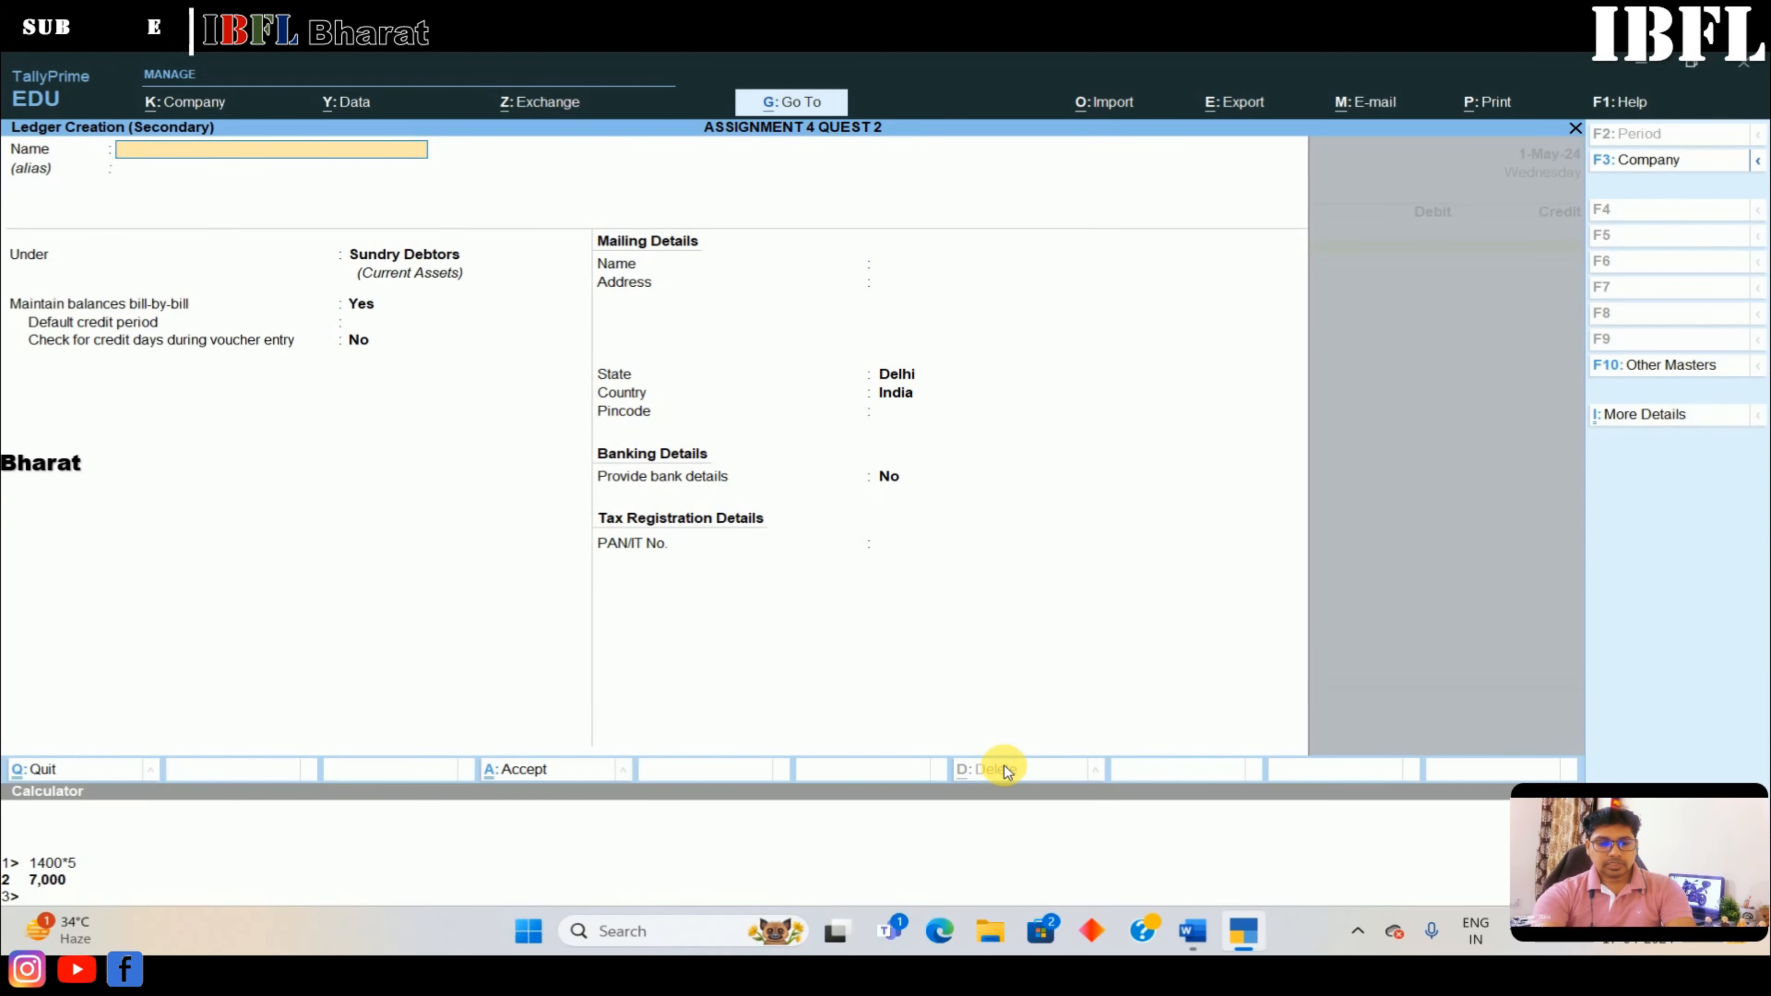
pyautogui.write('RAJA & CO.')
pyautogui.press('Return')
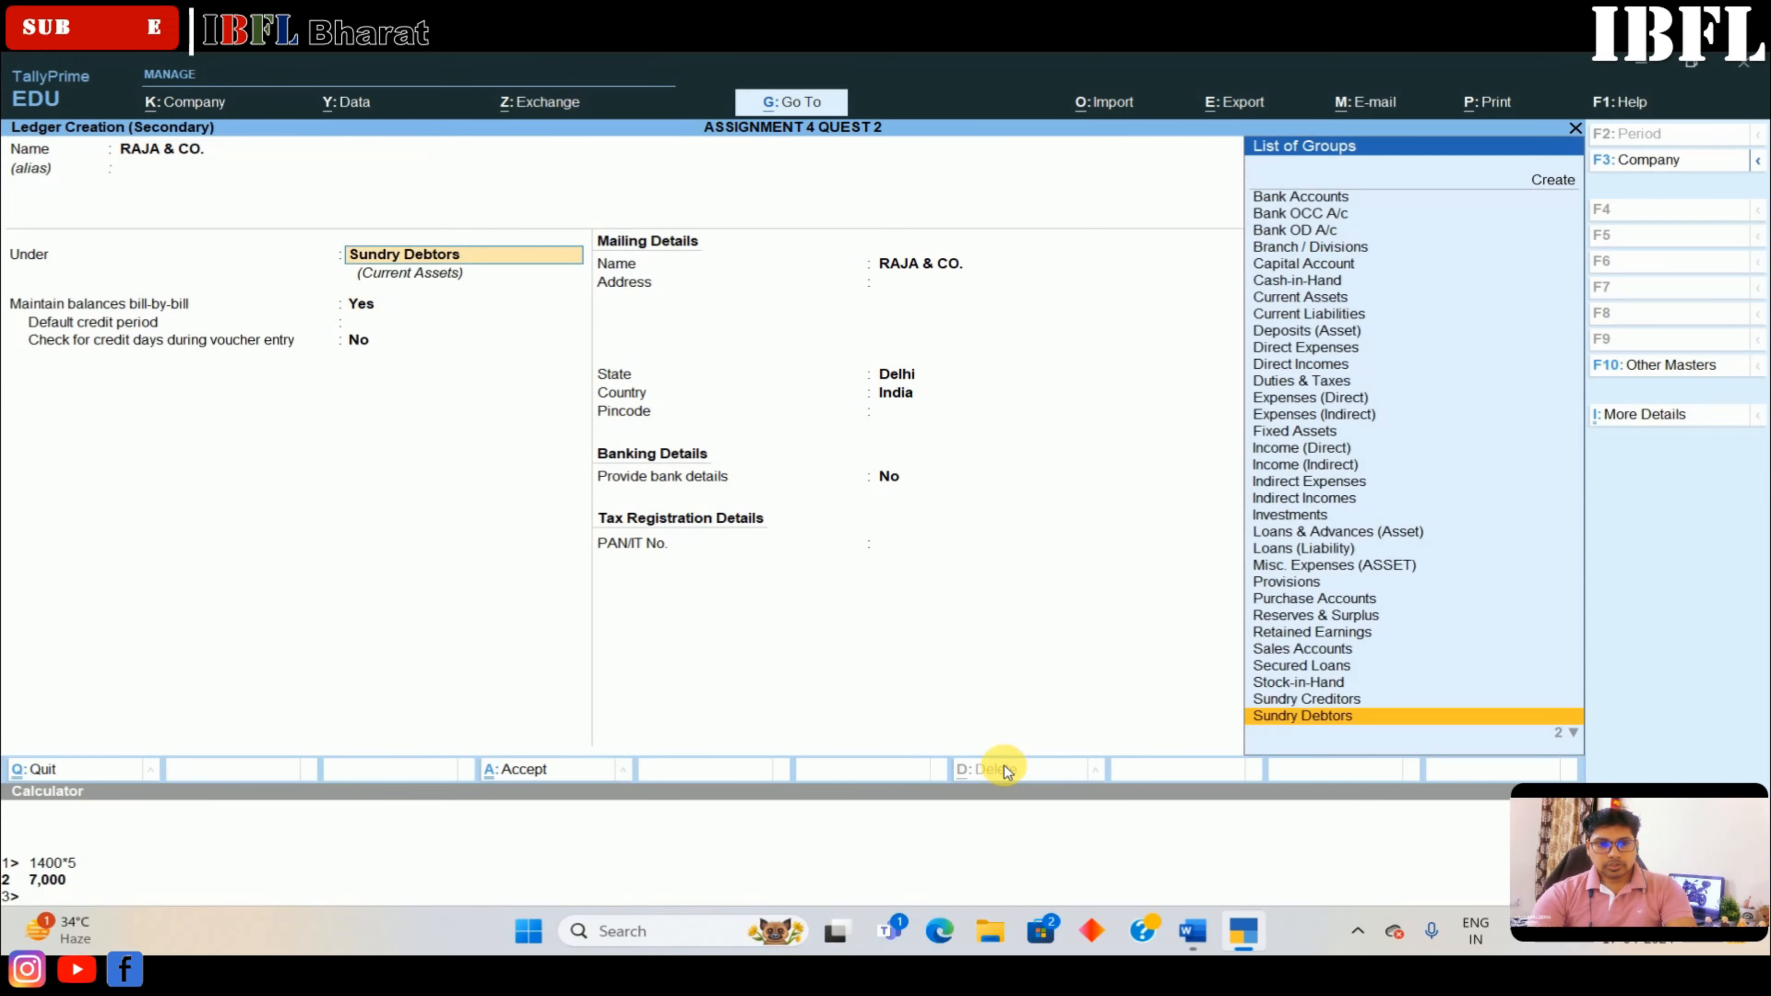
pyautogui.press('Return')
pyautogui.press('Return')
pyautogui.press('Return')
pyautogui.press('Return')
pyautogui.press('Return')
pyautogui.press('Return')
pyautogui.press('Return')
pyautogui.press('Return')
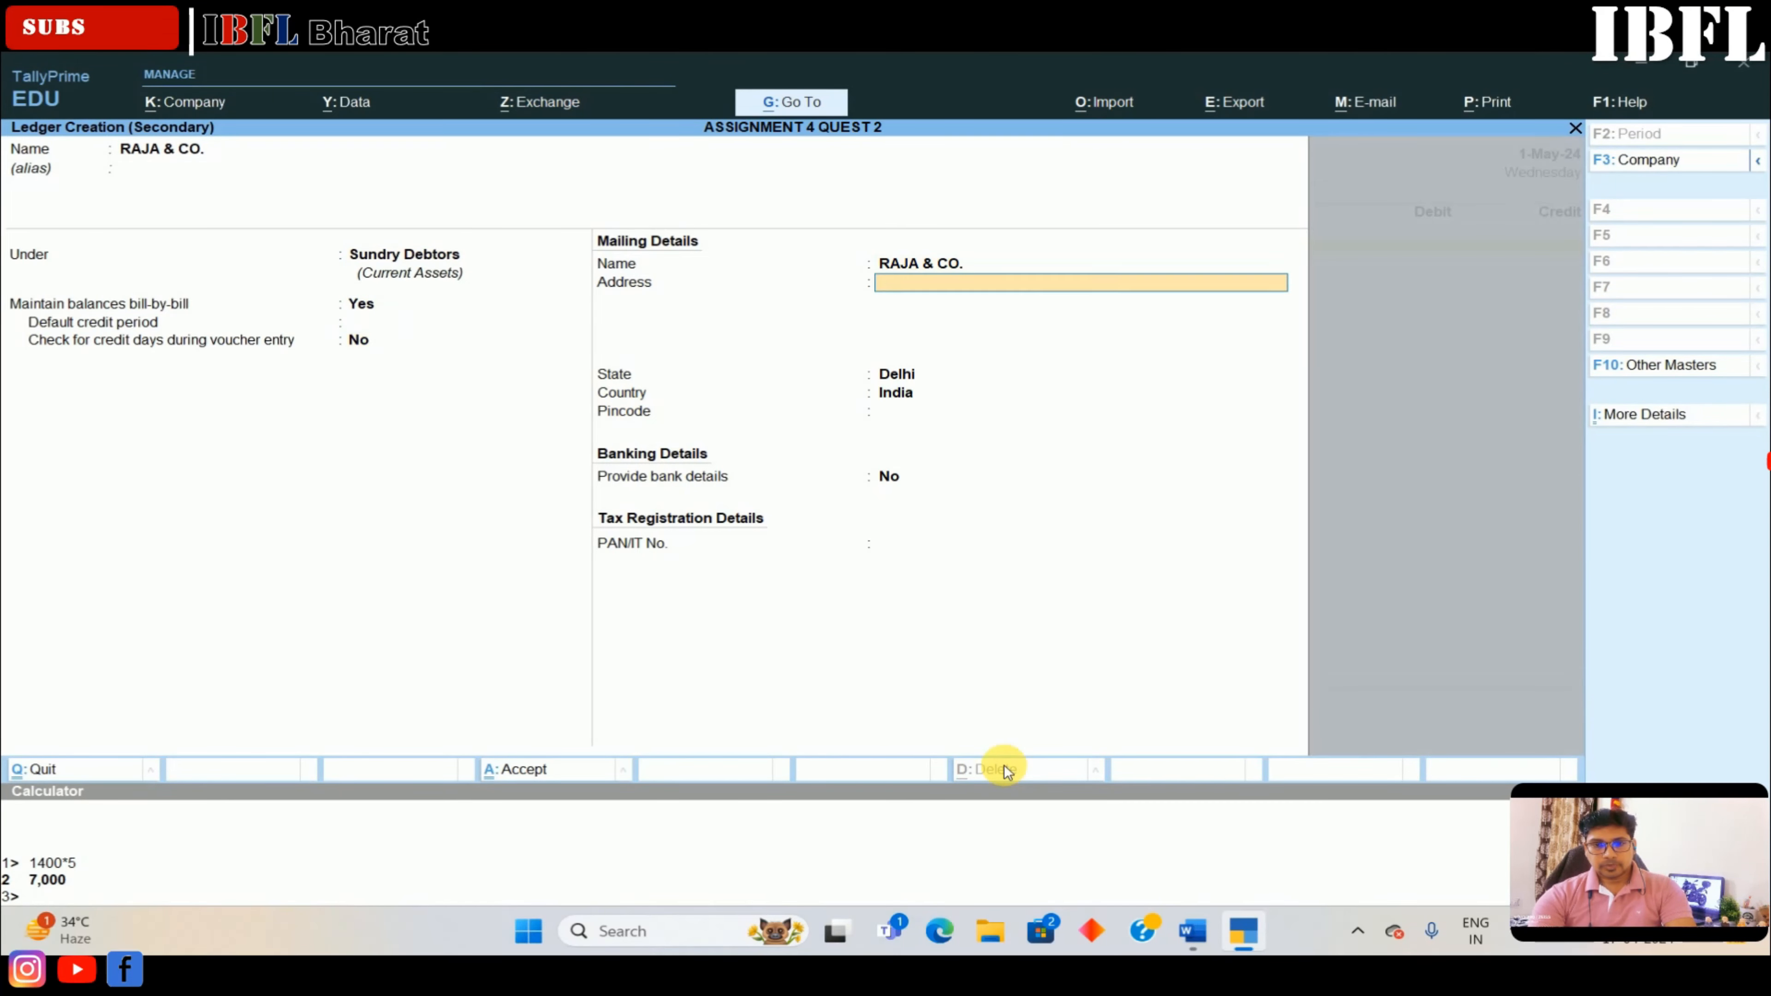
pyautogui.press('Return')
pyautogui.press('Return')
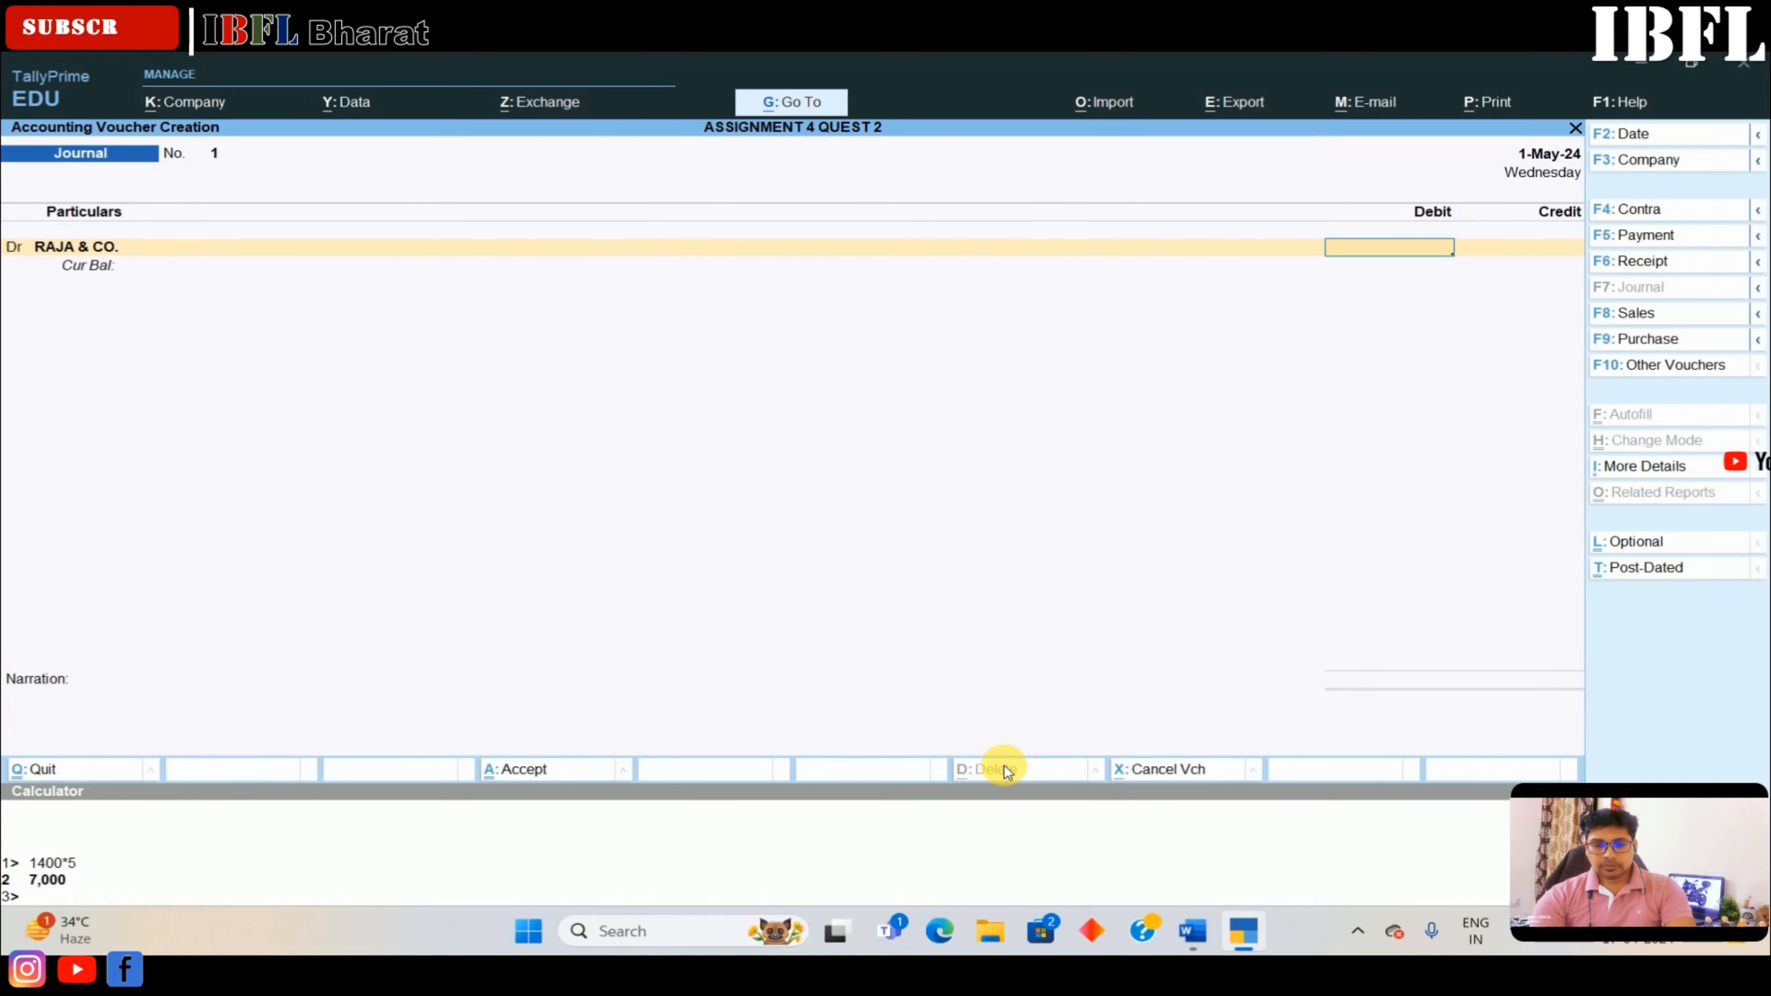
# Debit RAJA & CO. with the 600 given in the Word assignment and record it bill-wise as New Ref 1
pyautogui.hotkey('alt', 'Tab')
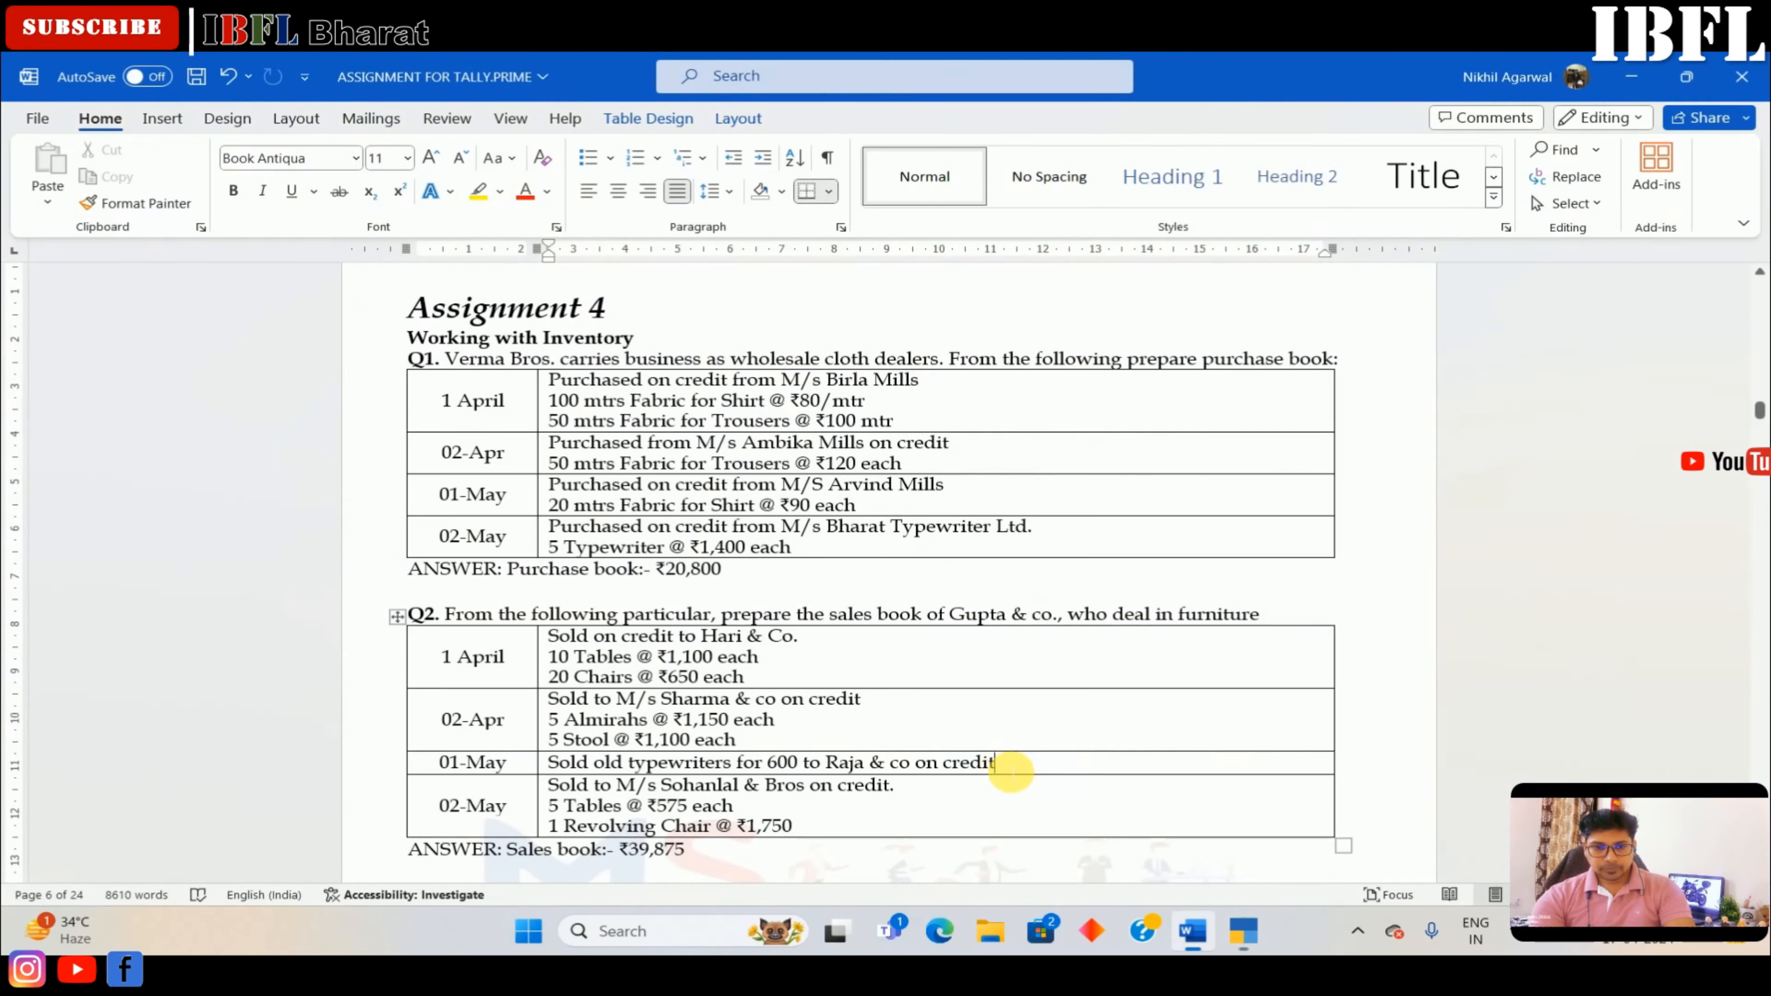
pyautogui.hotkey('alt', 'Tab')
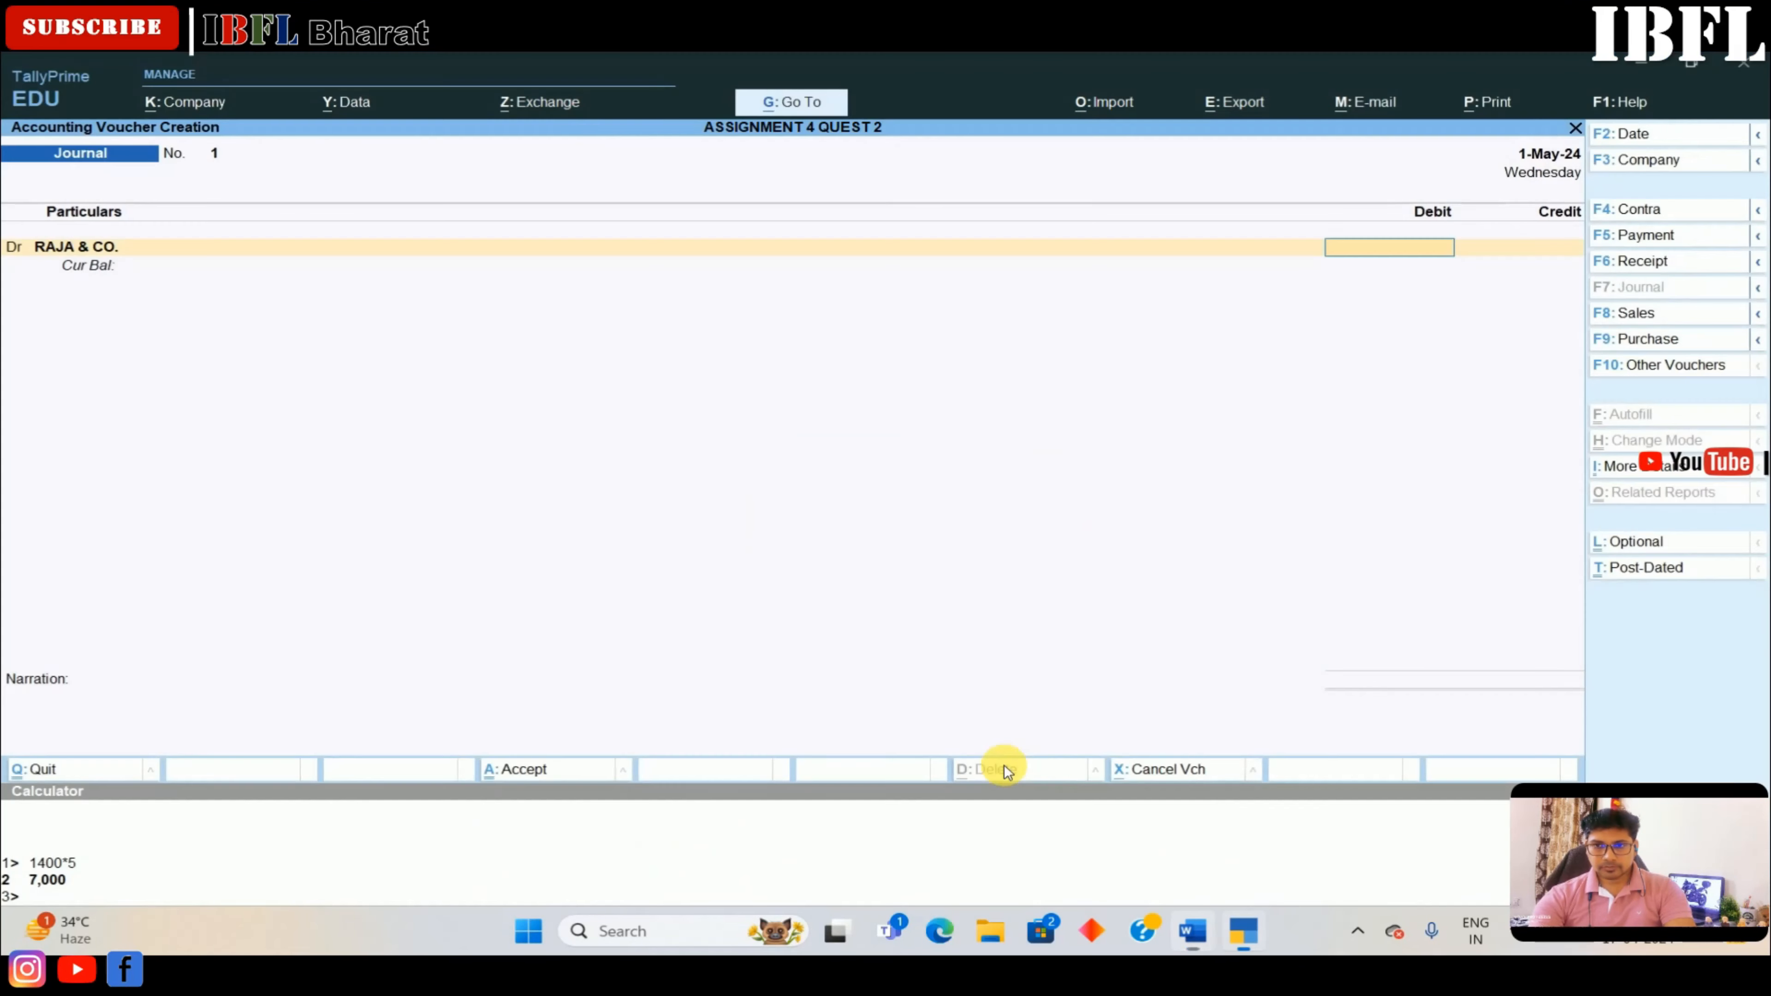
pyautogui.write('600')
pyautogui.press('Return')
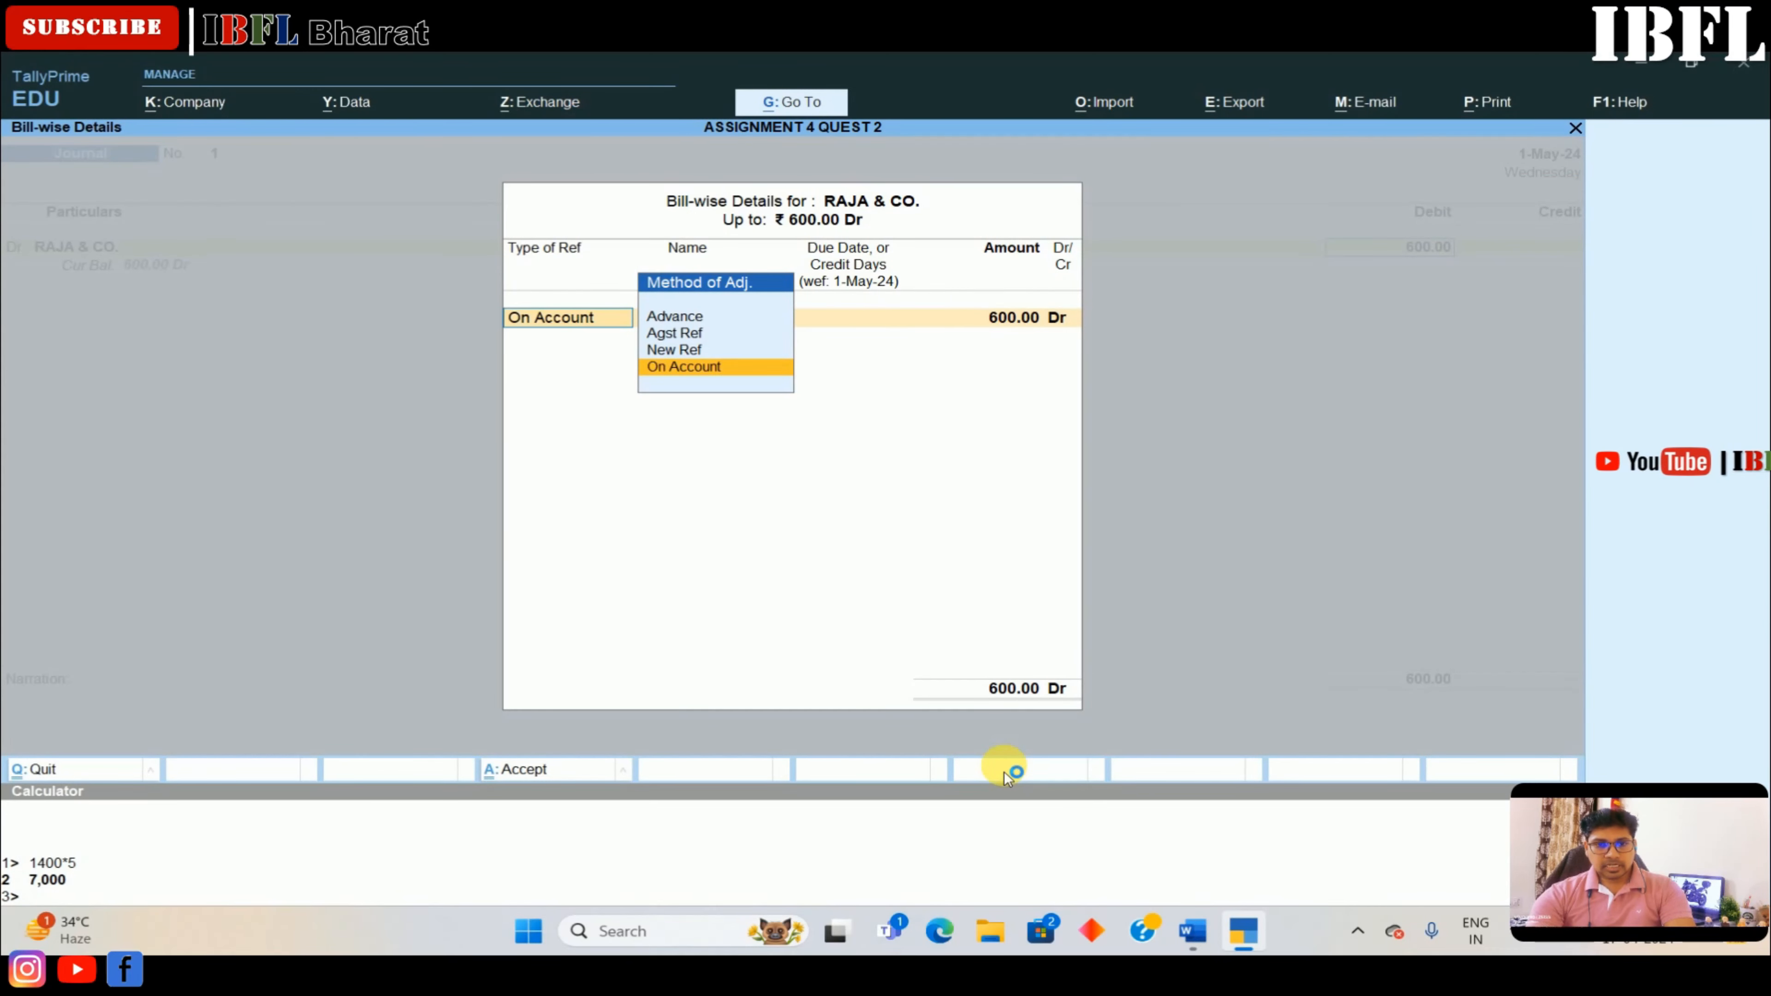
pyautogui.write('n')
pyautogui.press('Return')
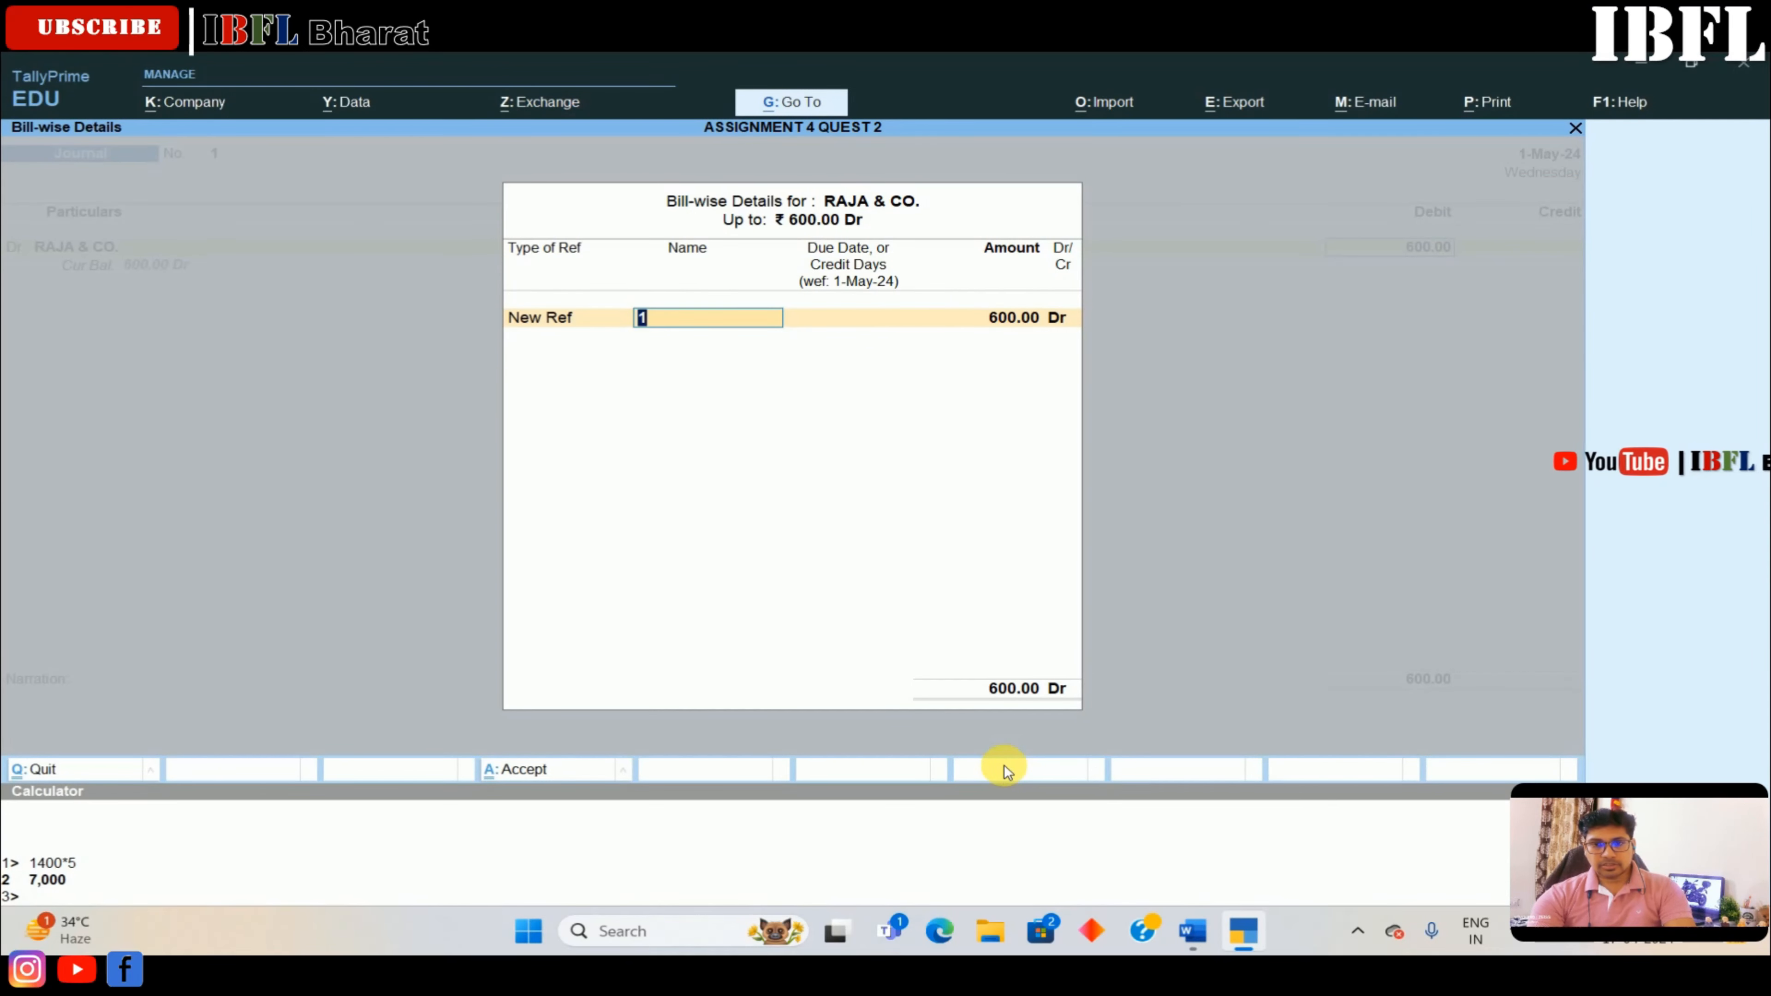
pyautogui.press('Return')
pyautogui.press('Return')
pyautogui.press('Return')
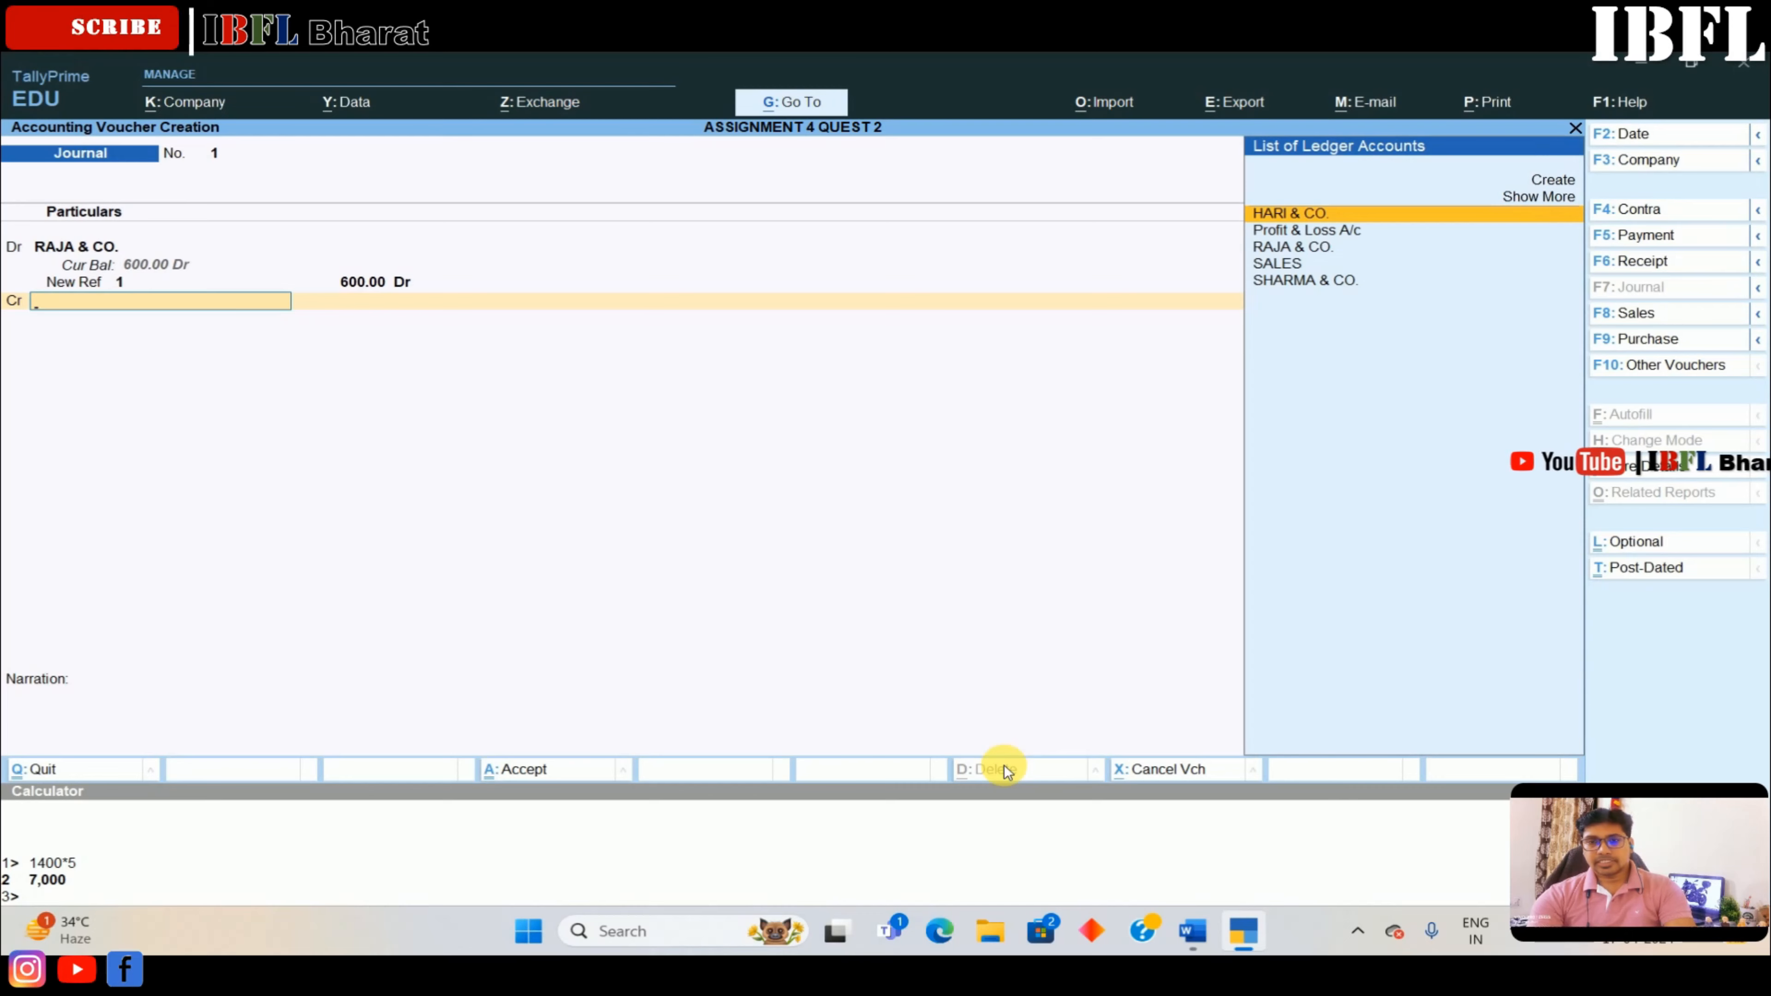
# Create the ledger SALES OF OLD TYPEWRITER under Indirect Expenses as the journal's credit account
pyautogui.press('Up')
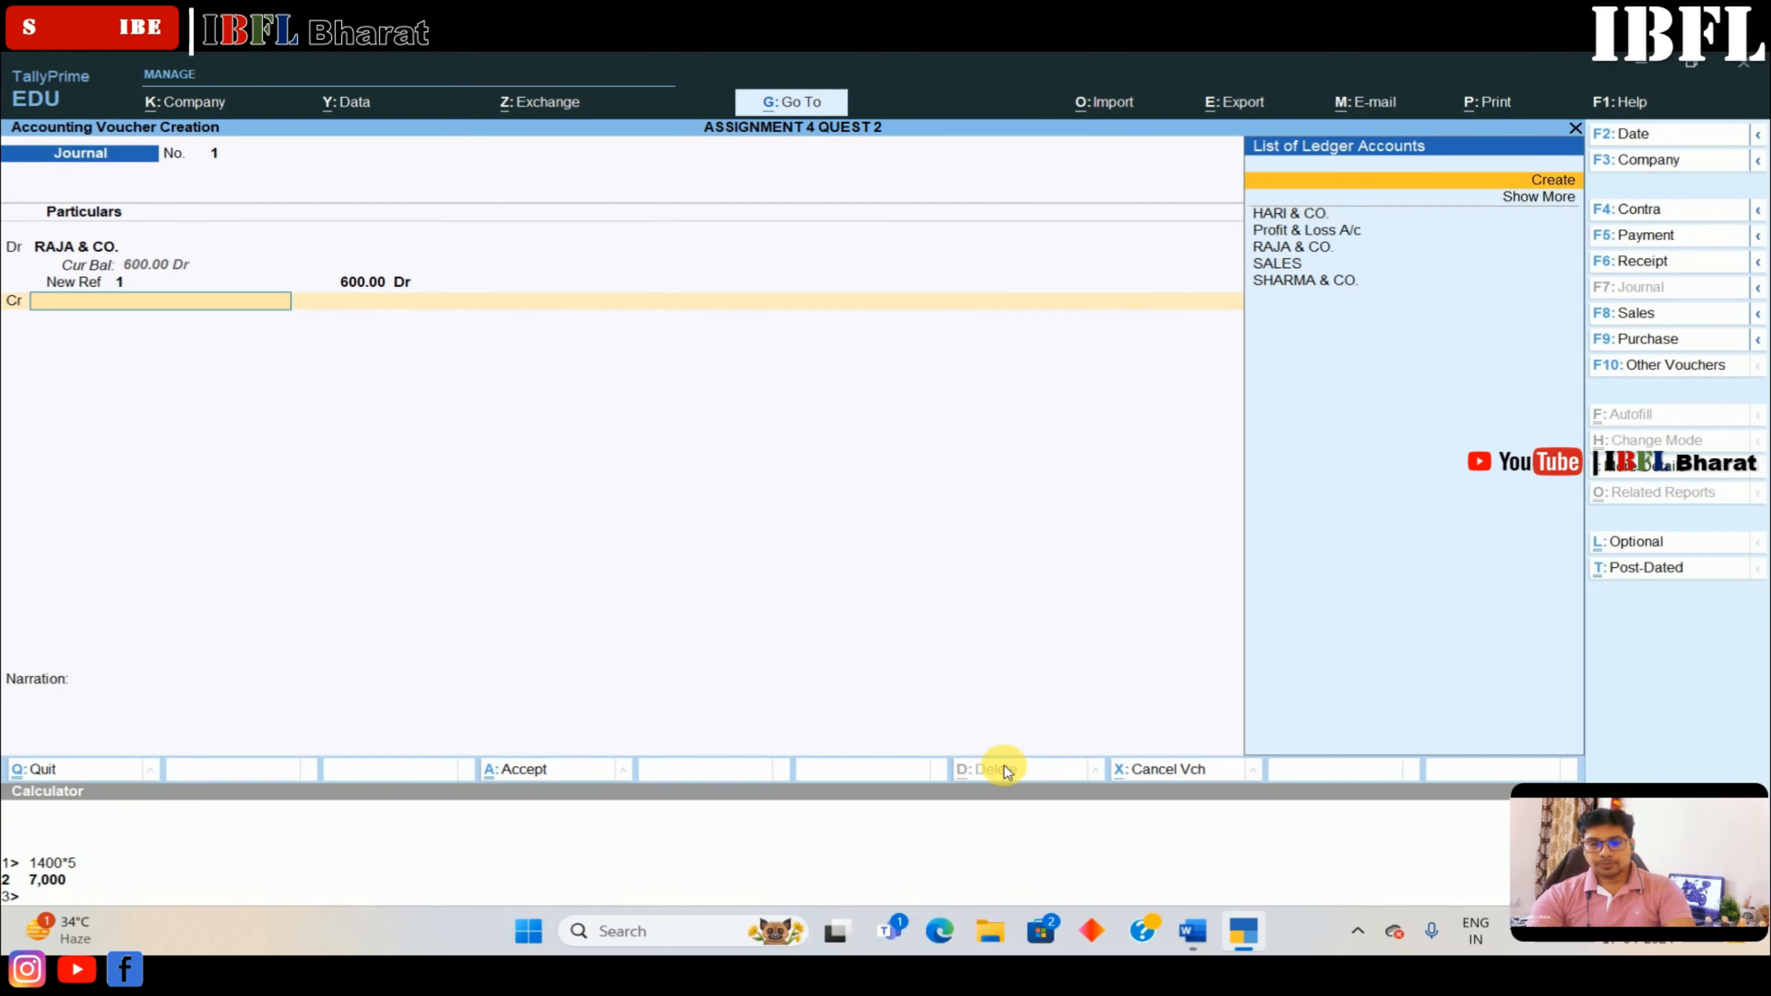
pyautogui.press('Return')
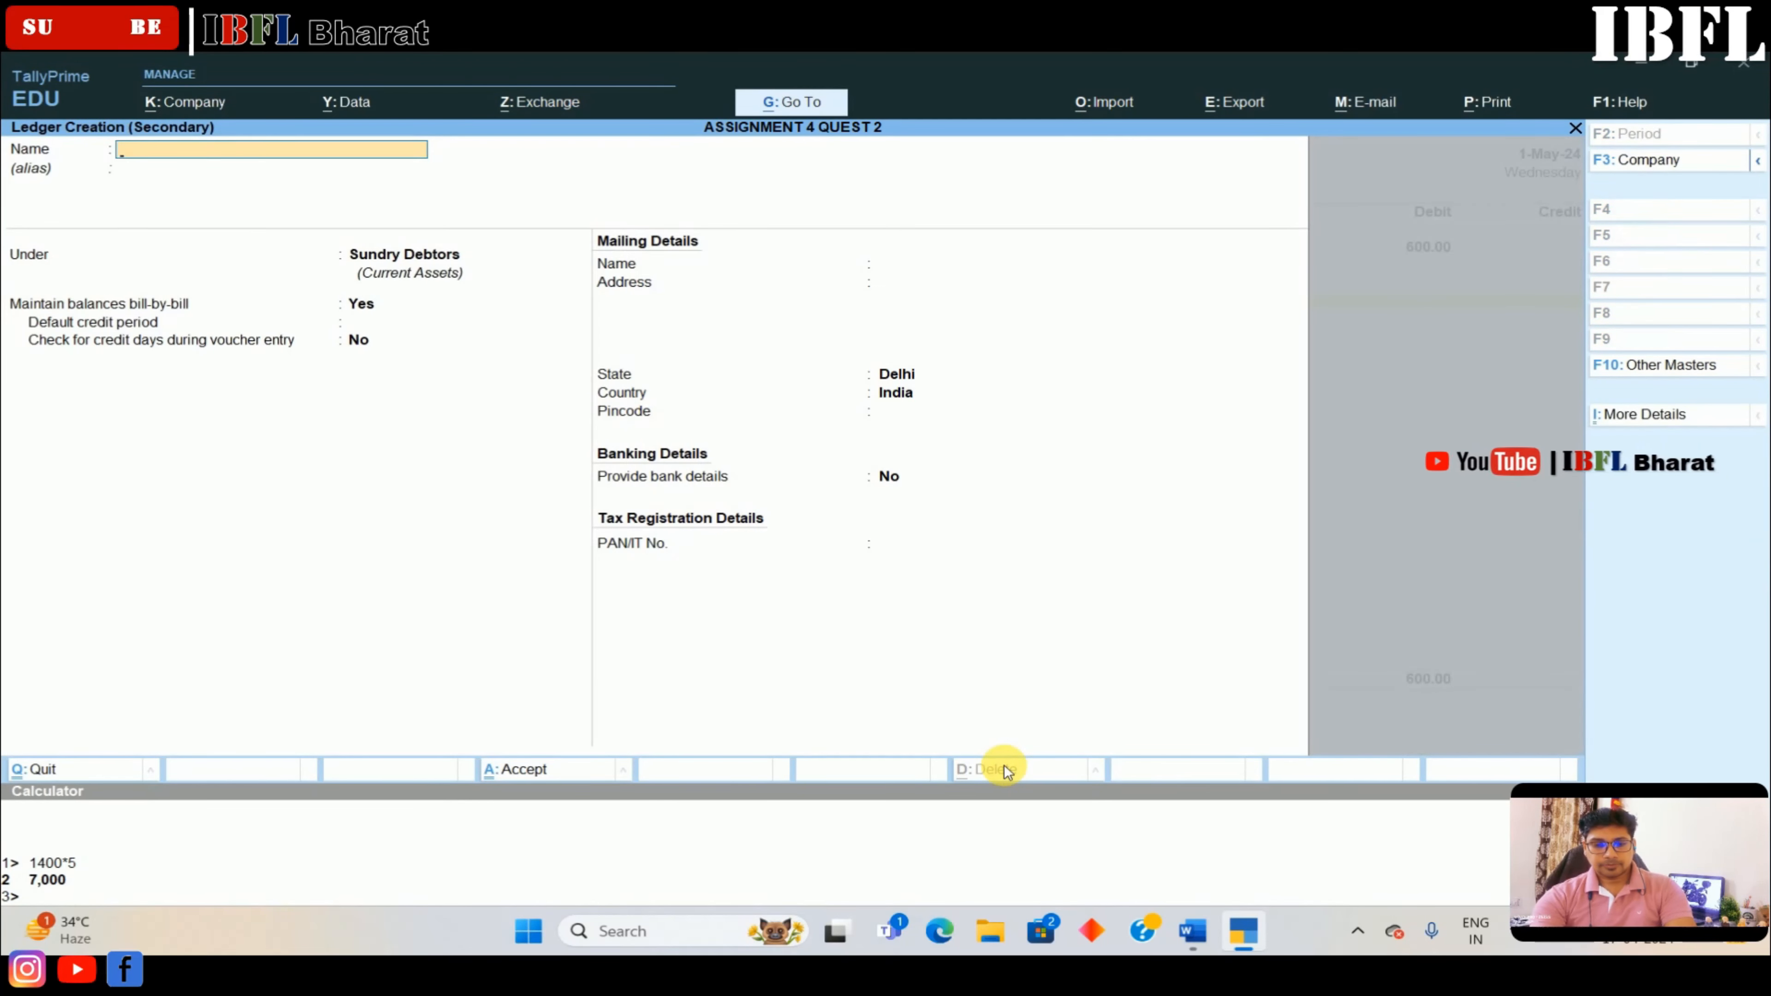
pyautogui.write('SALES')
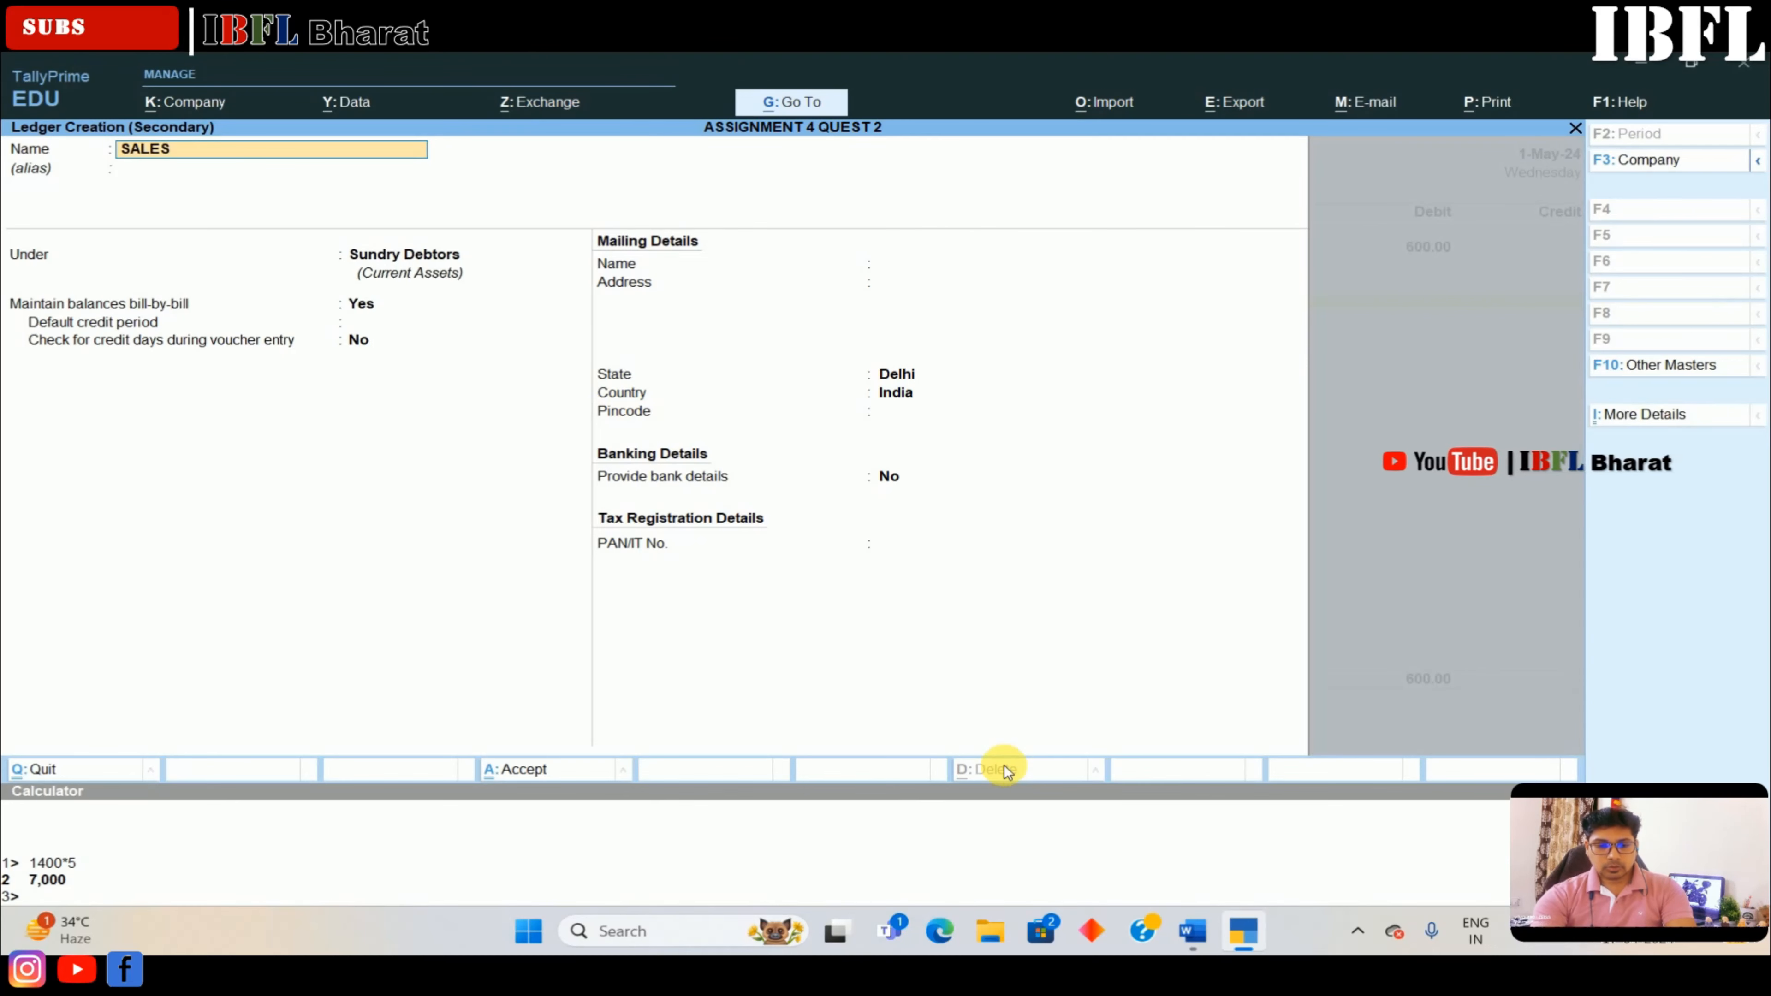
pyautogui.write(' OF OLD TYPEWRITER')
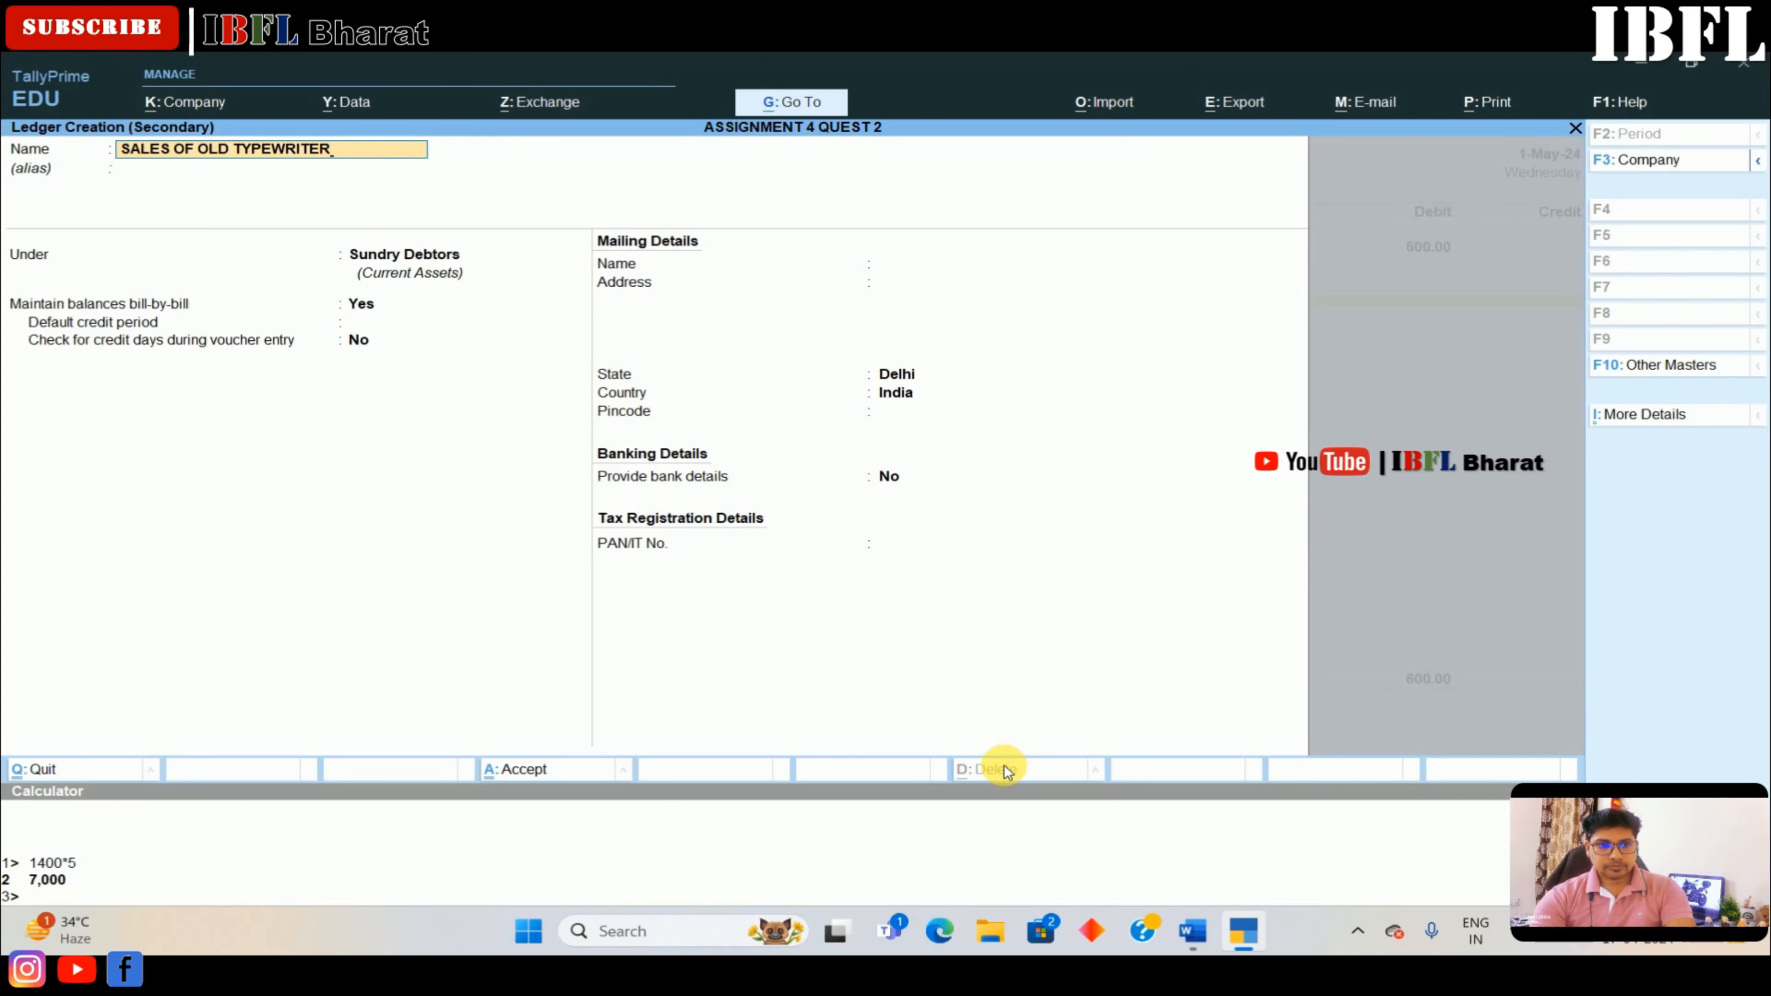
pyautogui.press('Return')
pyautogui.press('Return')
pyautogui.write('IN')
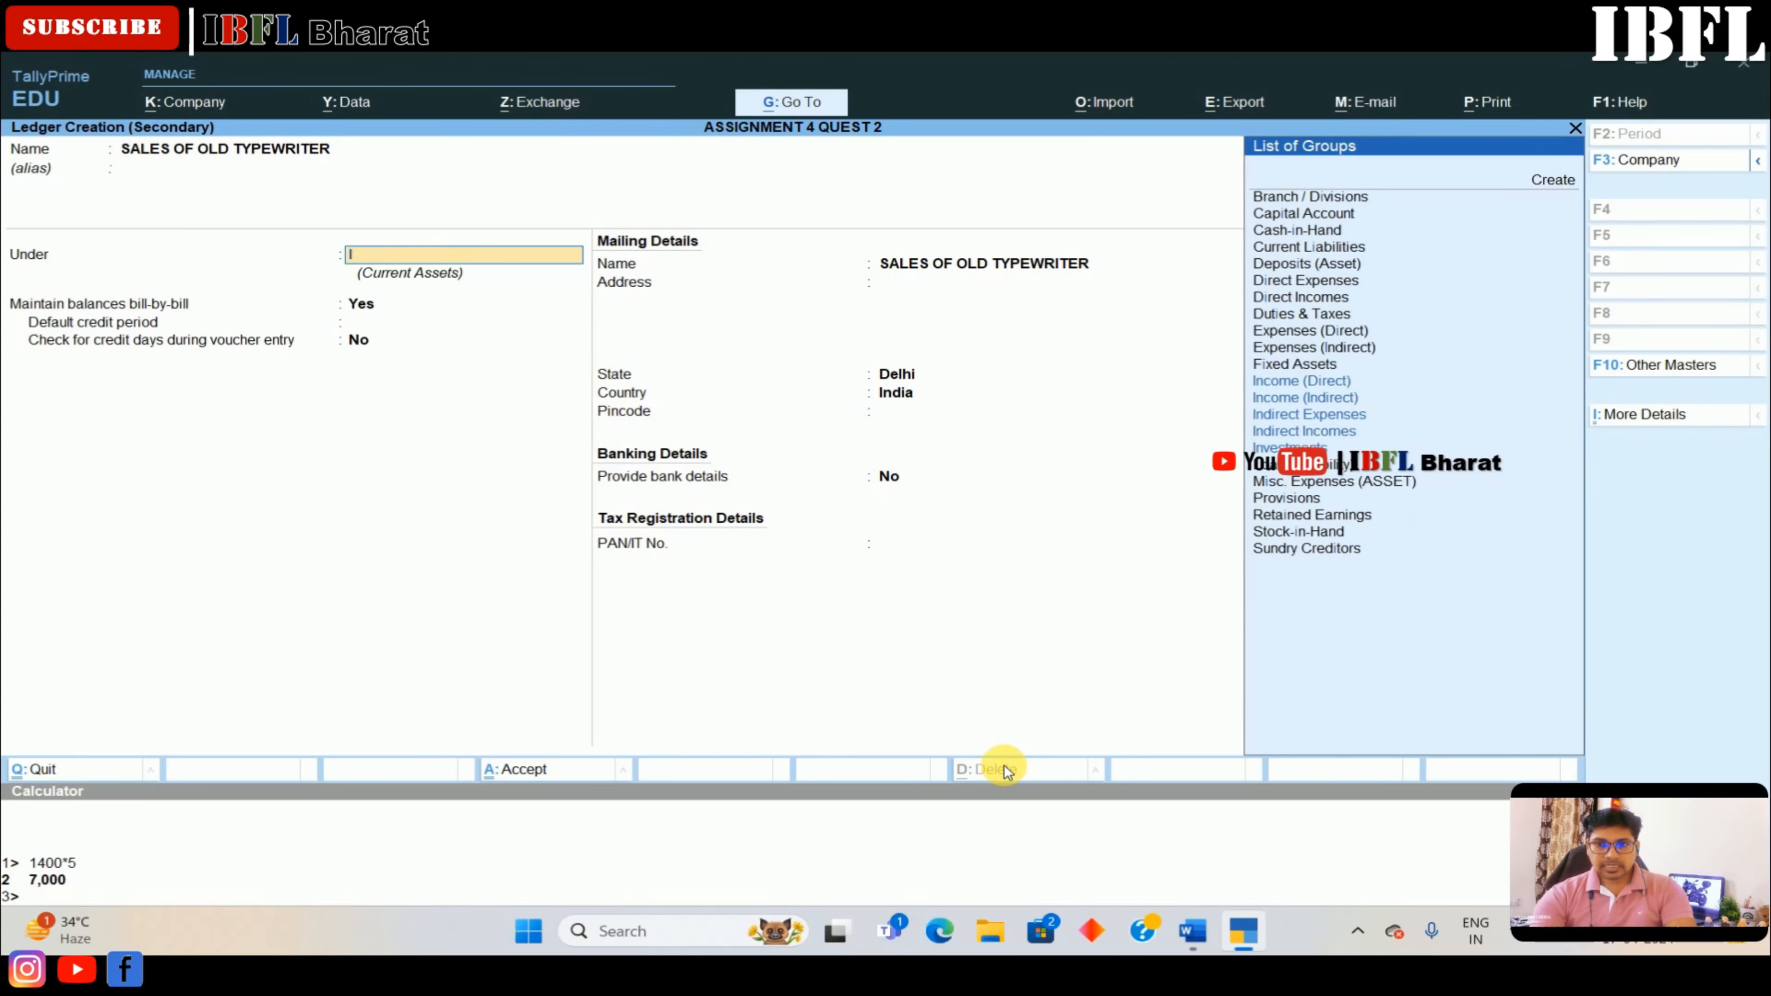
pyautogui.press('Down')
pyautogui.press('Down')
pyautogui.press('Down')
pyautogui.press('Return')
pyautogui.press('ctrl')
pyautogui.hotkey('ctrl', 'a')
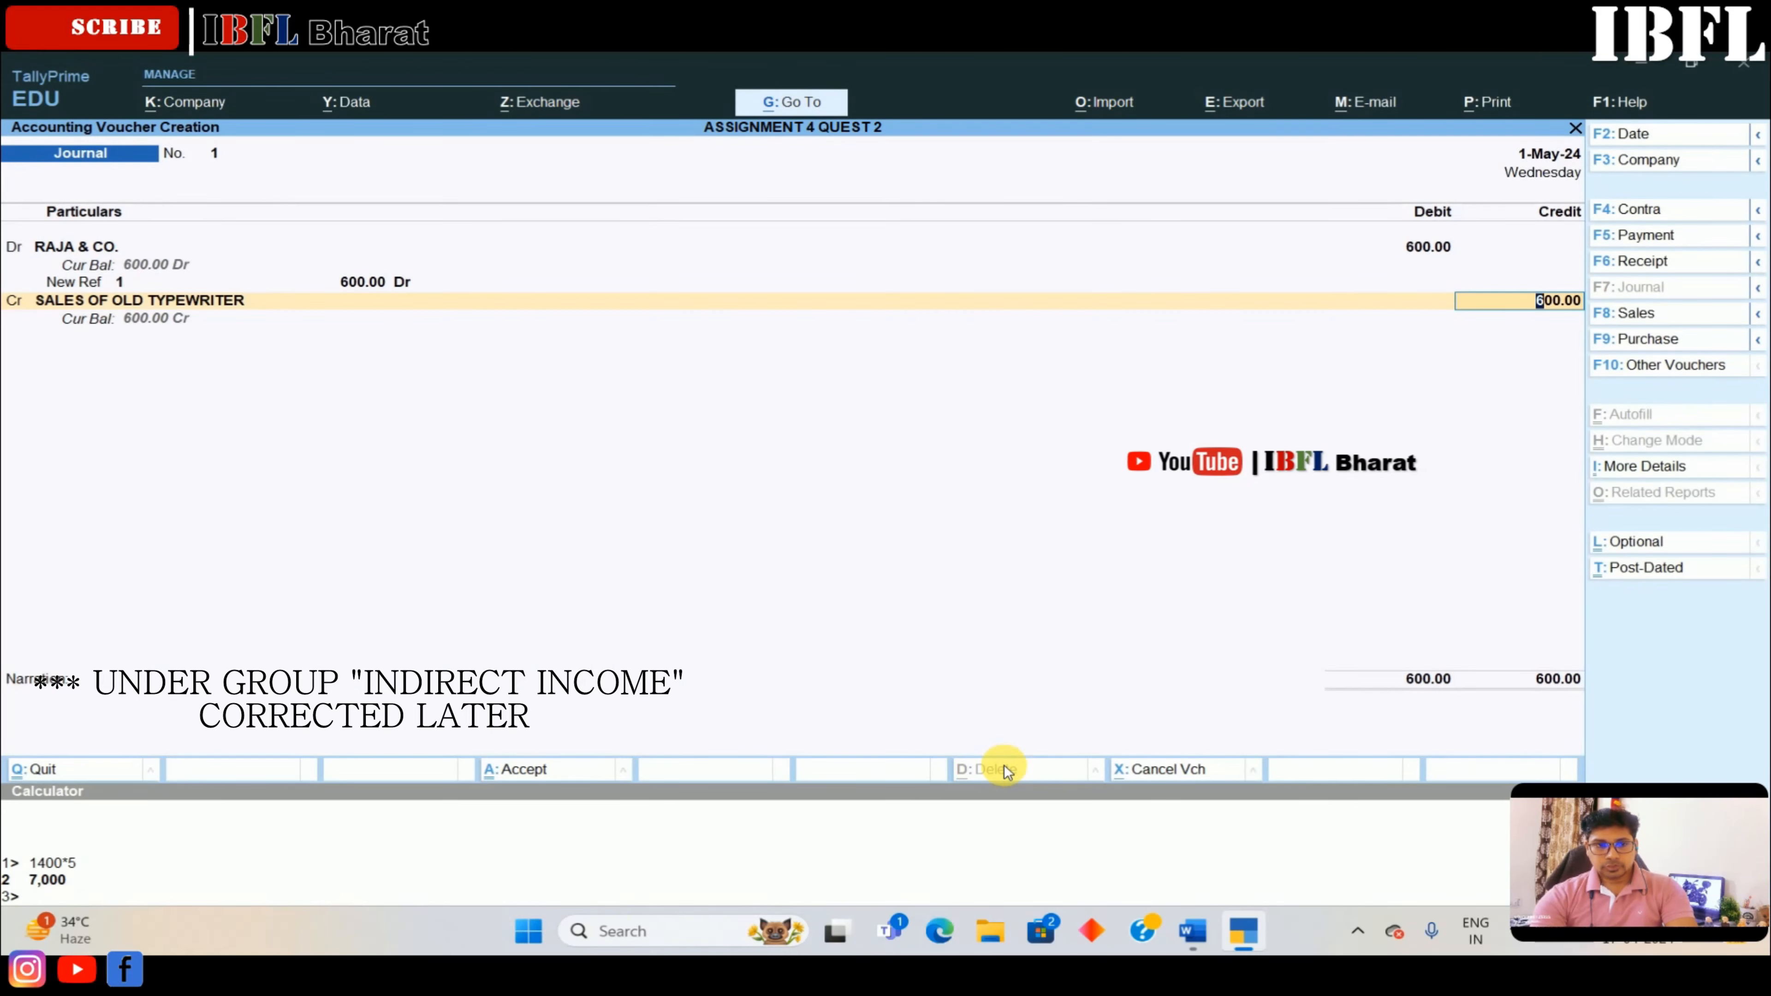
# Accept the 600 credit and save the journal voucher without a narration
pyautogui.press('Return')
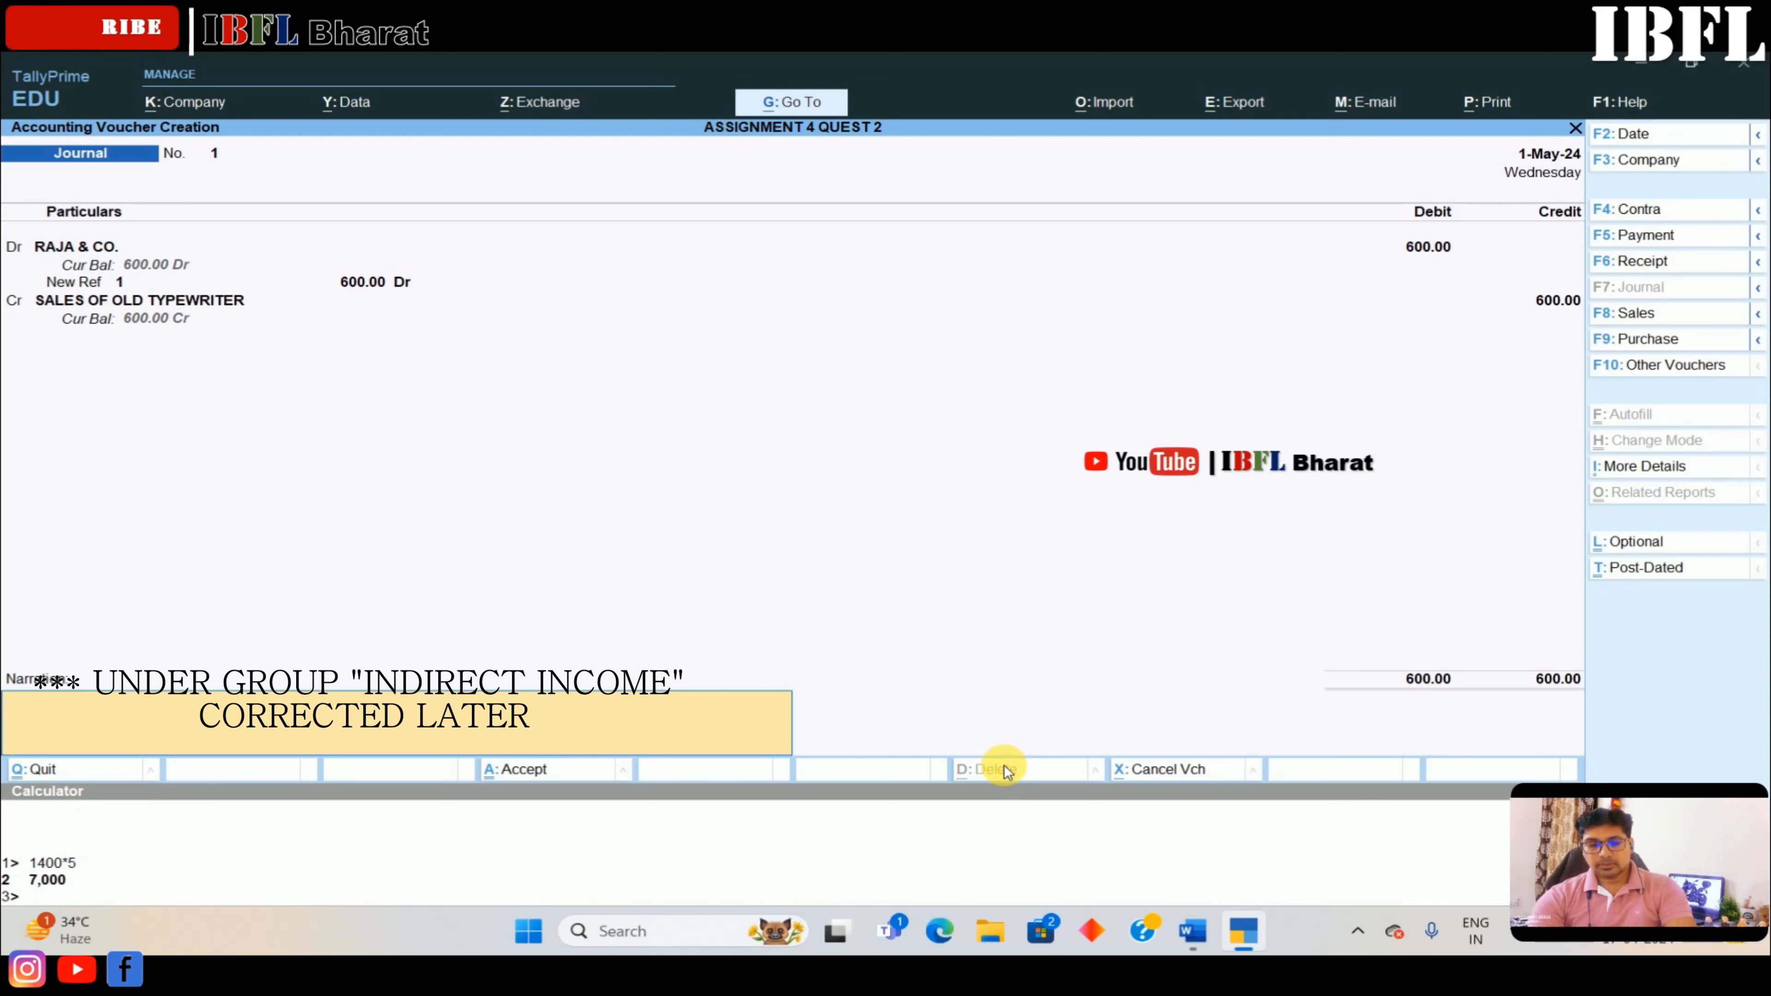
pyautogui.press('Return')
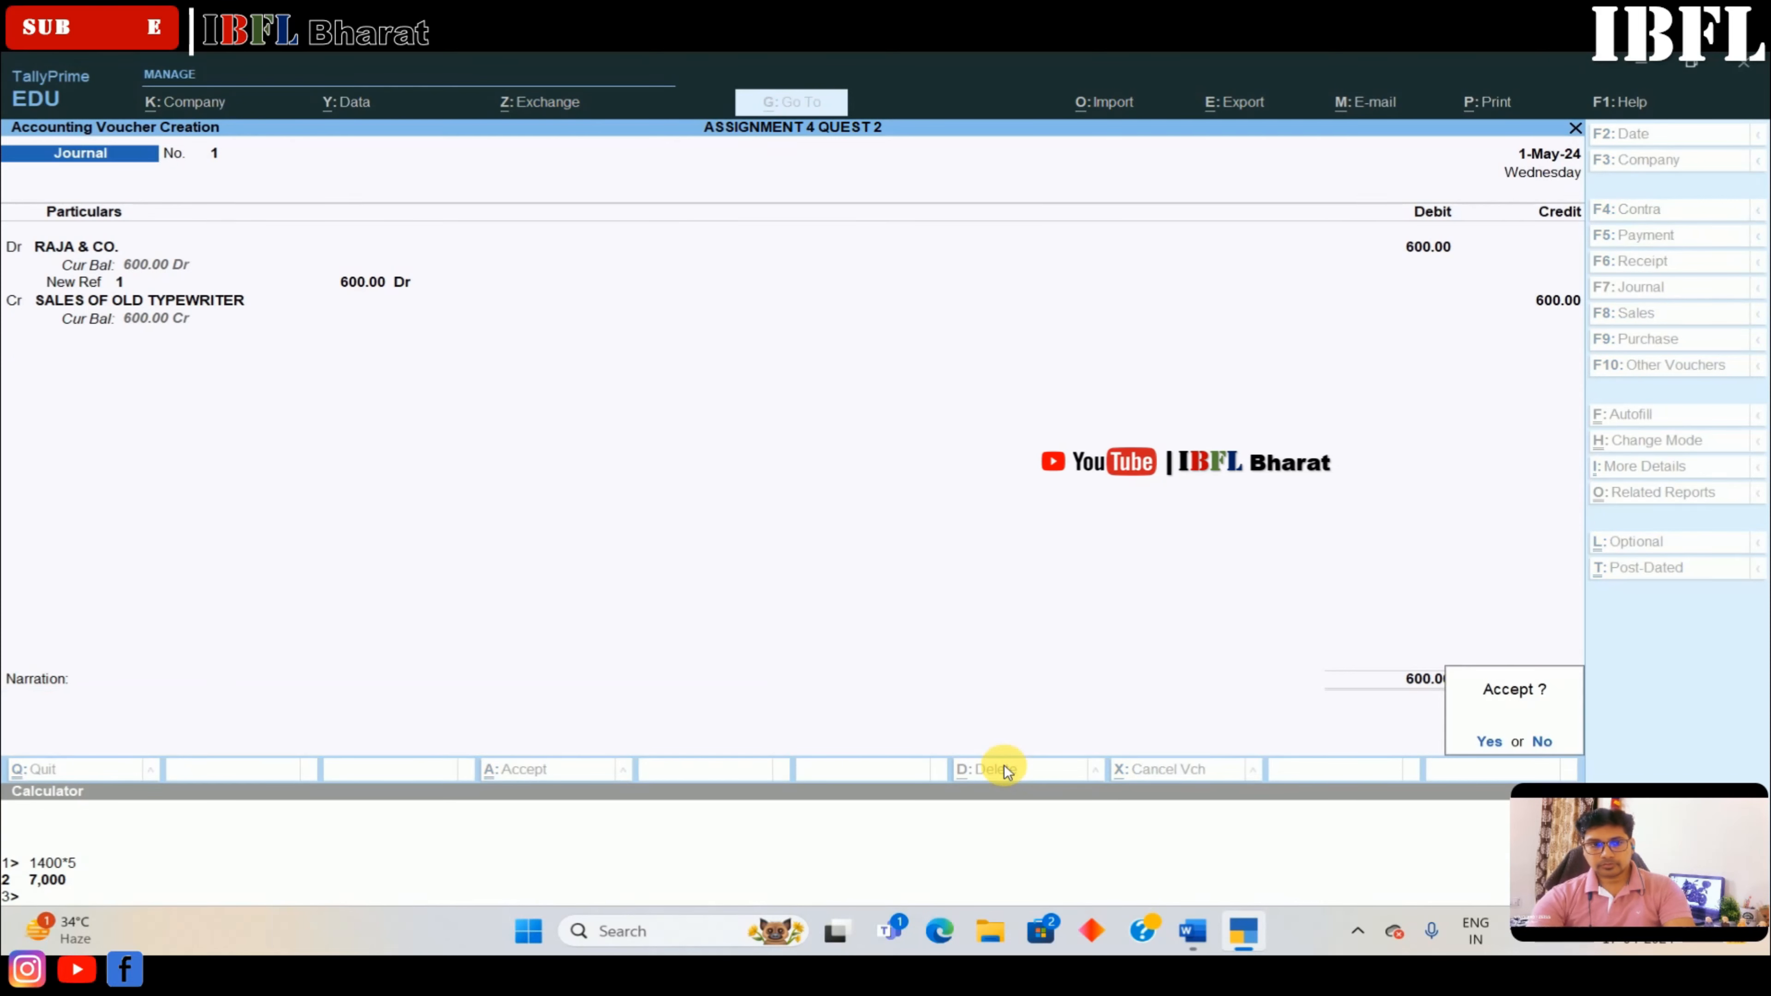
pyautogui.press('Return')
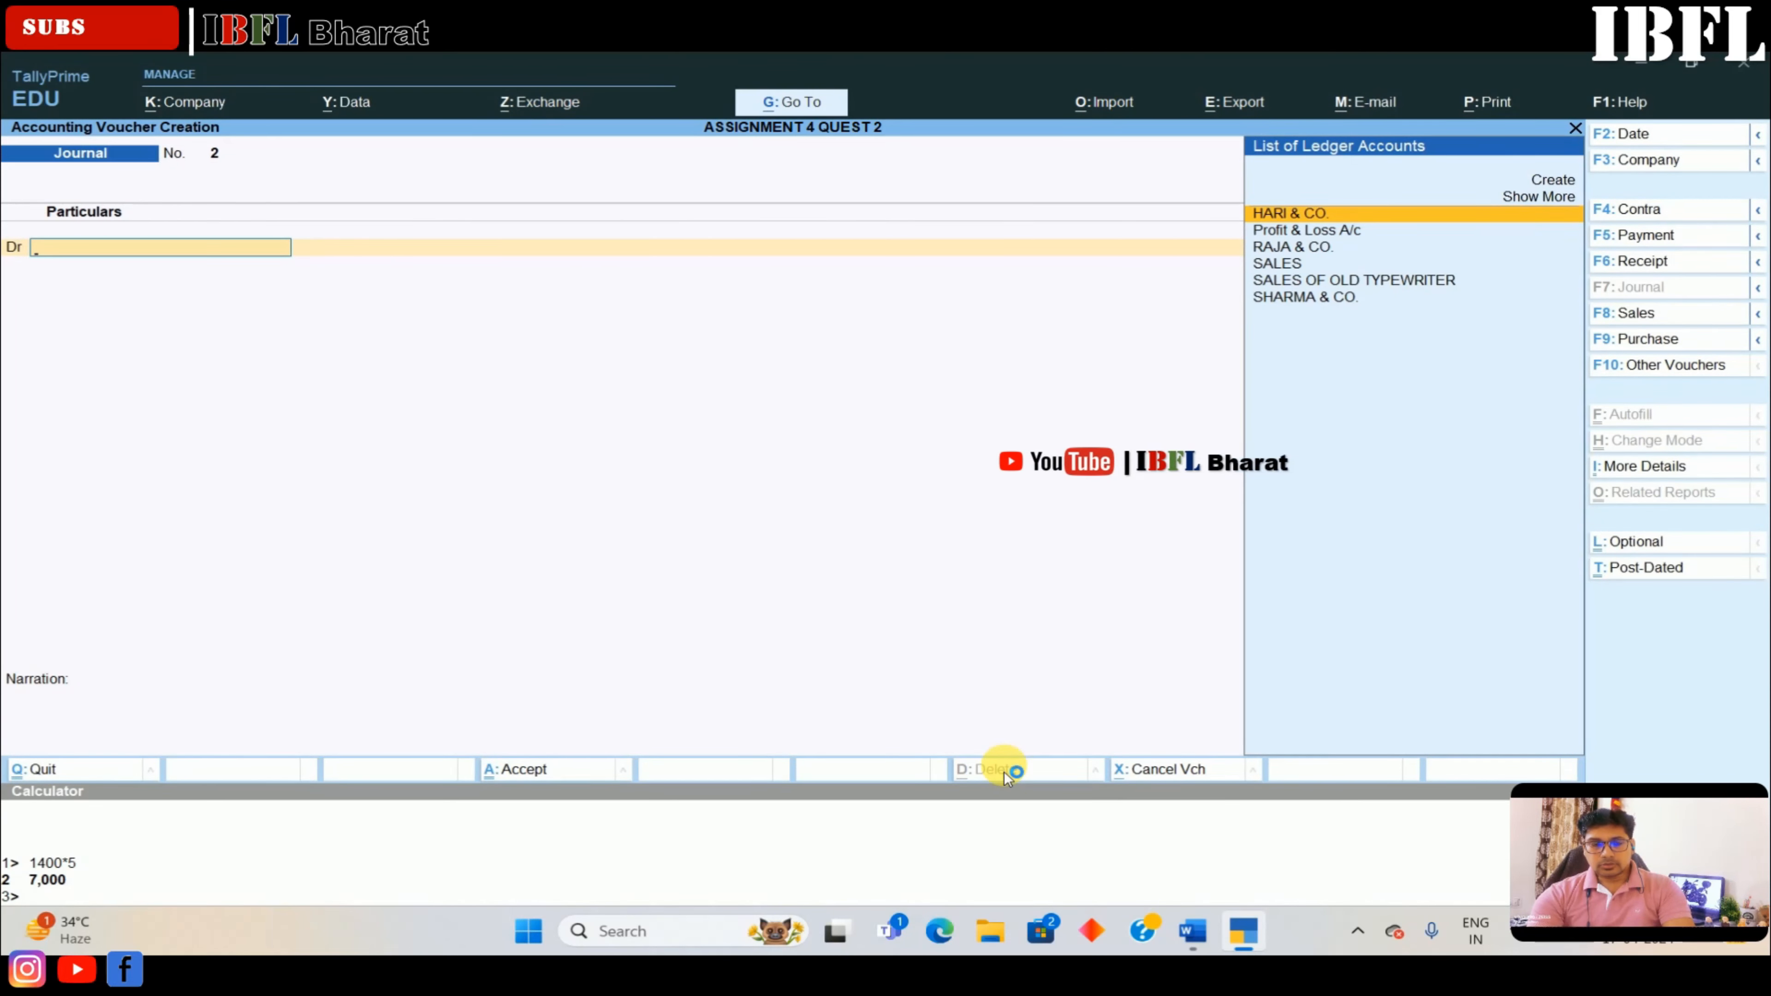
# Check the next transaction in the Word assignment and start a Sales voucher dated 2-May-24
pyautogui.hotkey('alt', 'Tab')
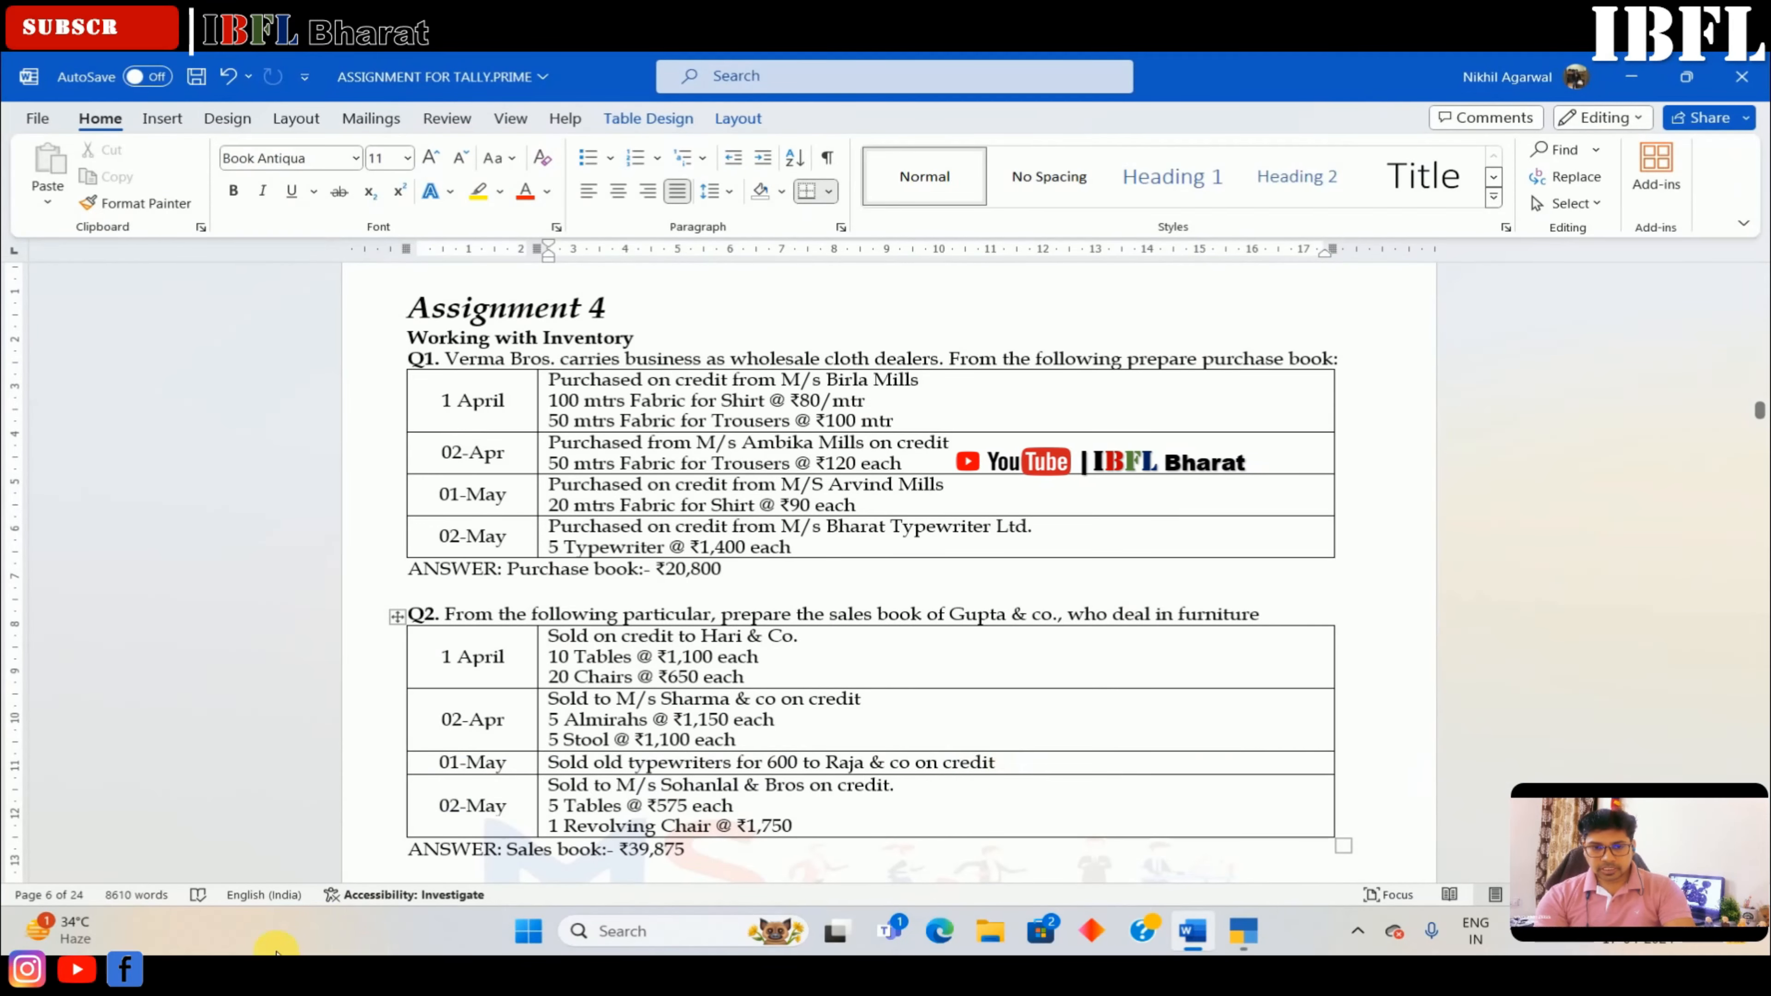
pyautogui.hotkey('alt', 'Tab')
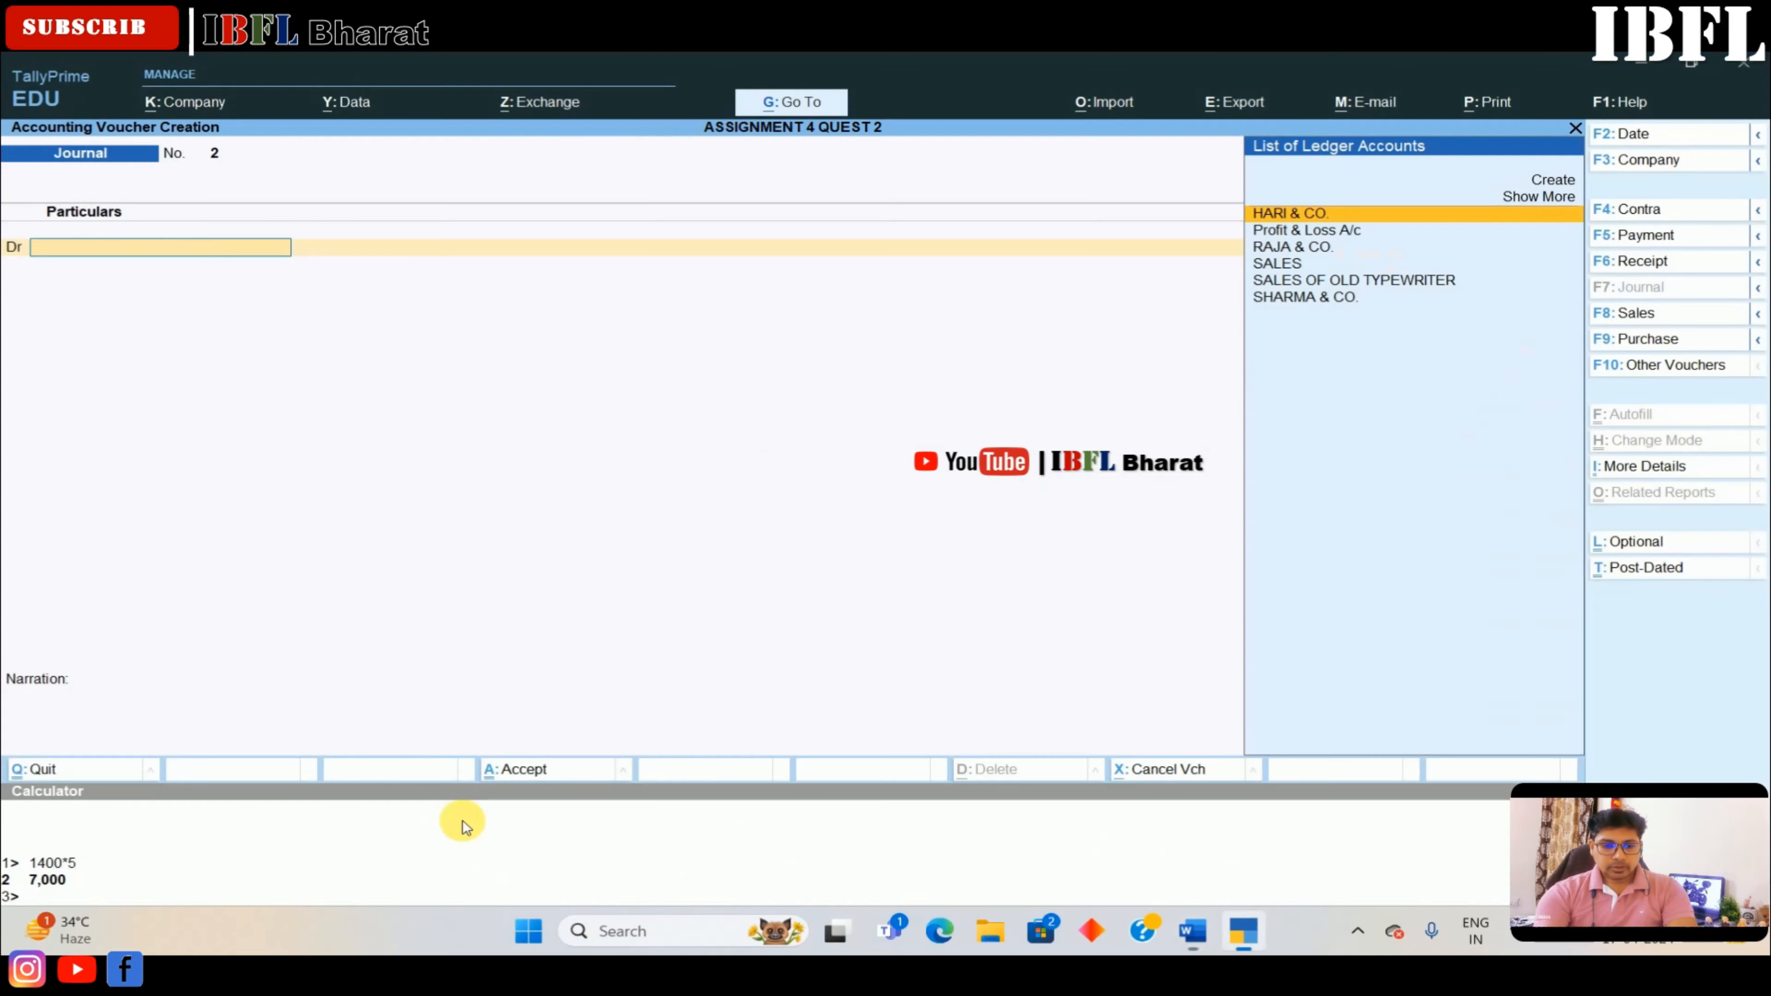
pyautogui.press('F8')
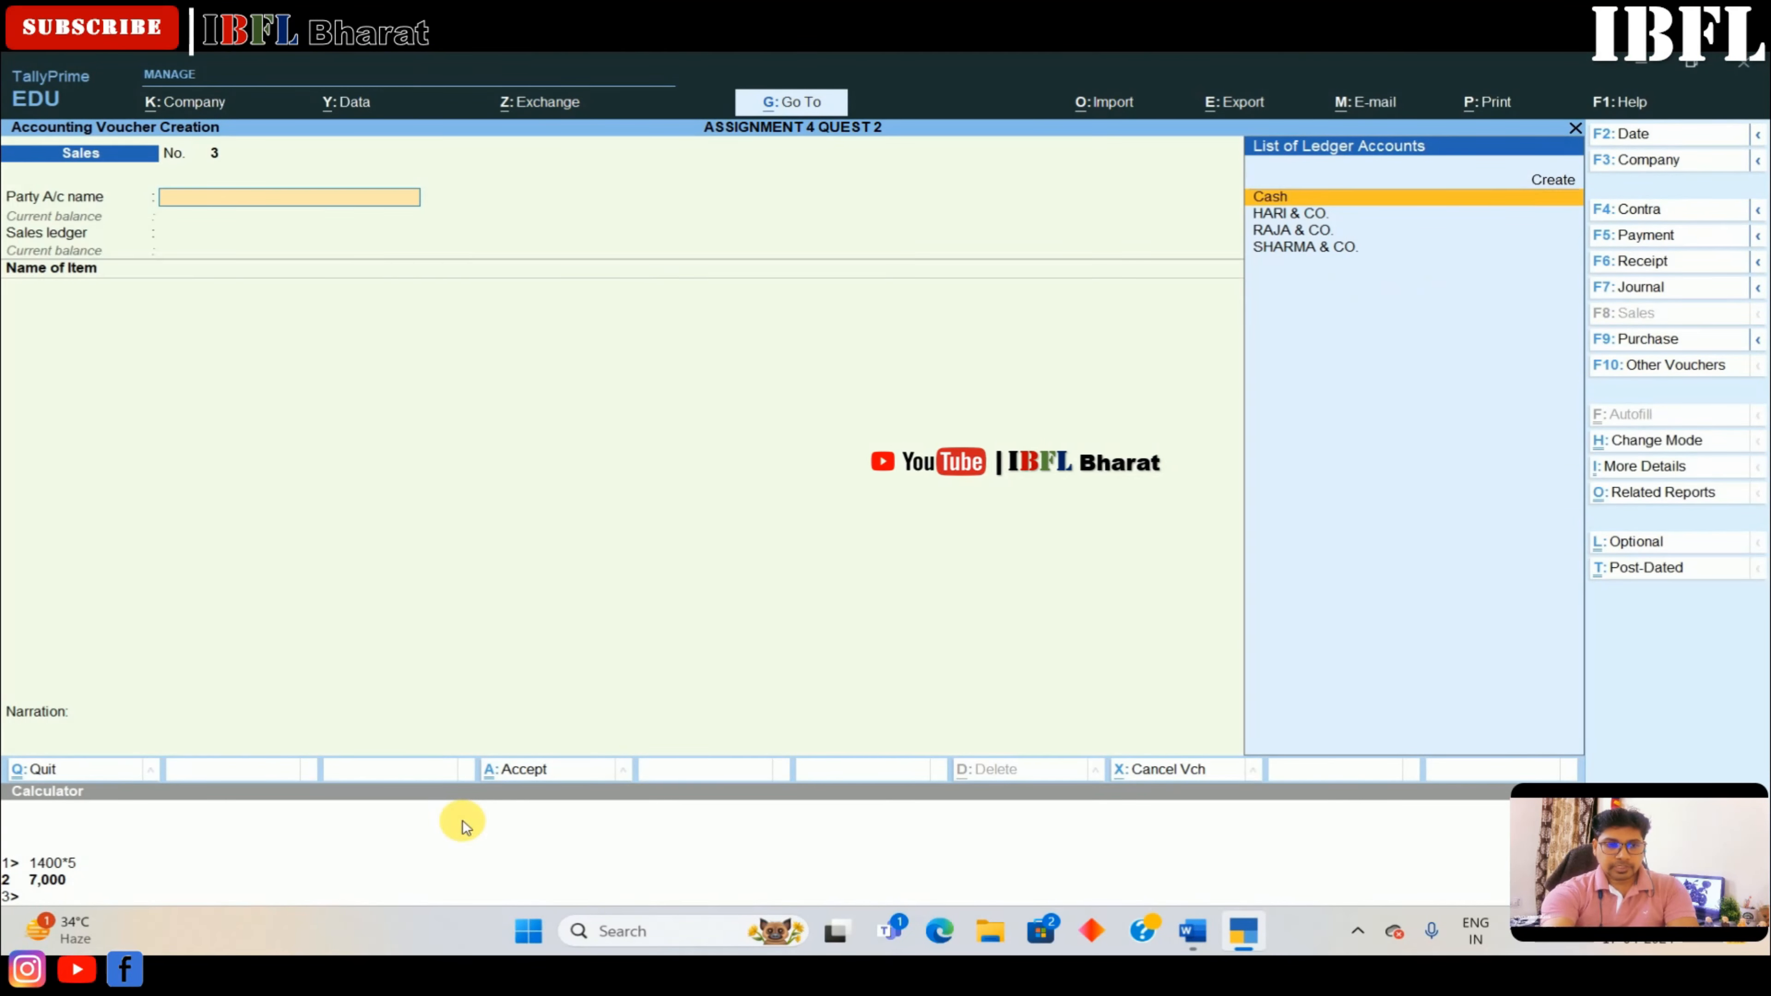
pyautogui.press('F2')
pyautogui.press('Return')
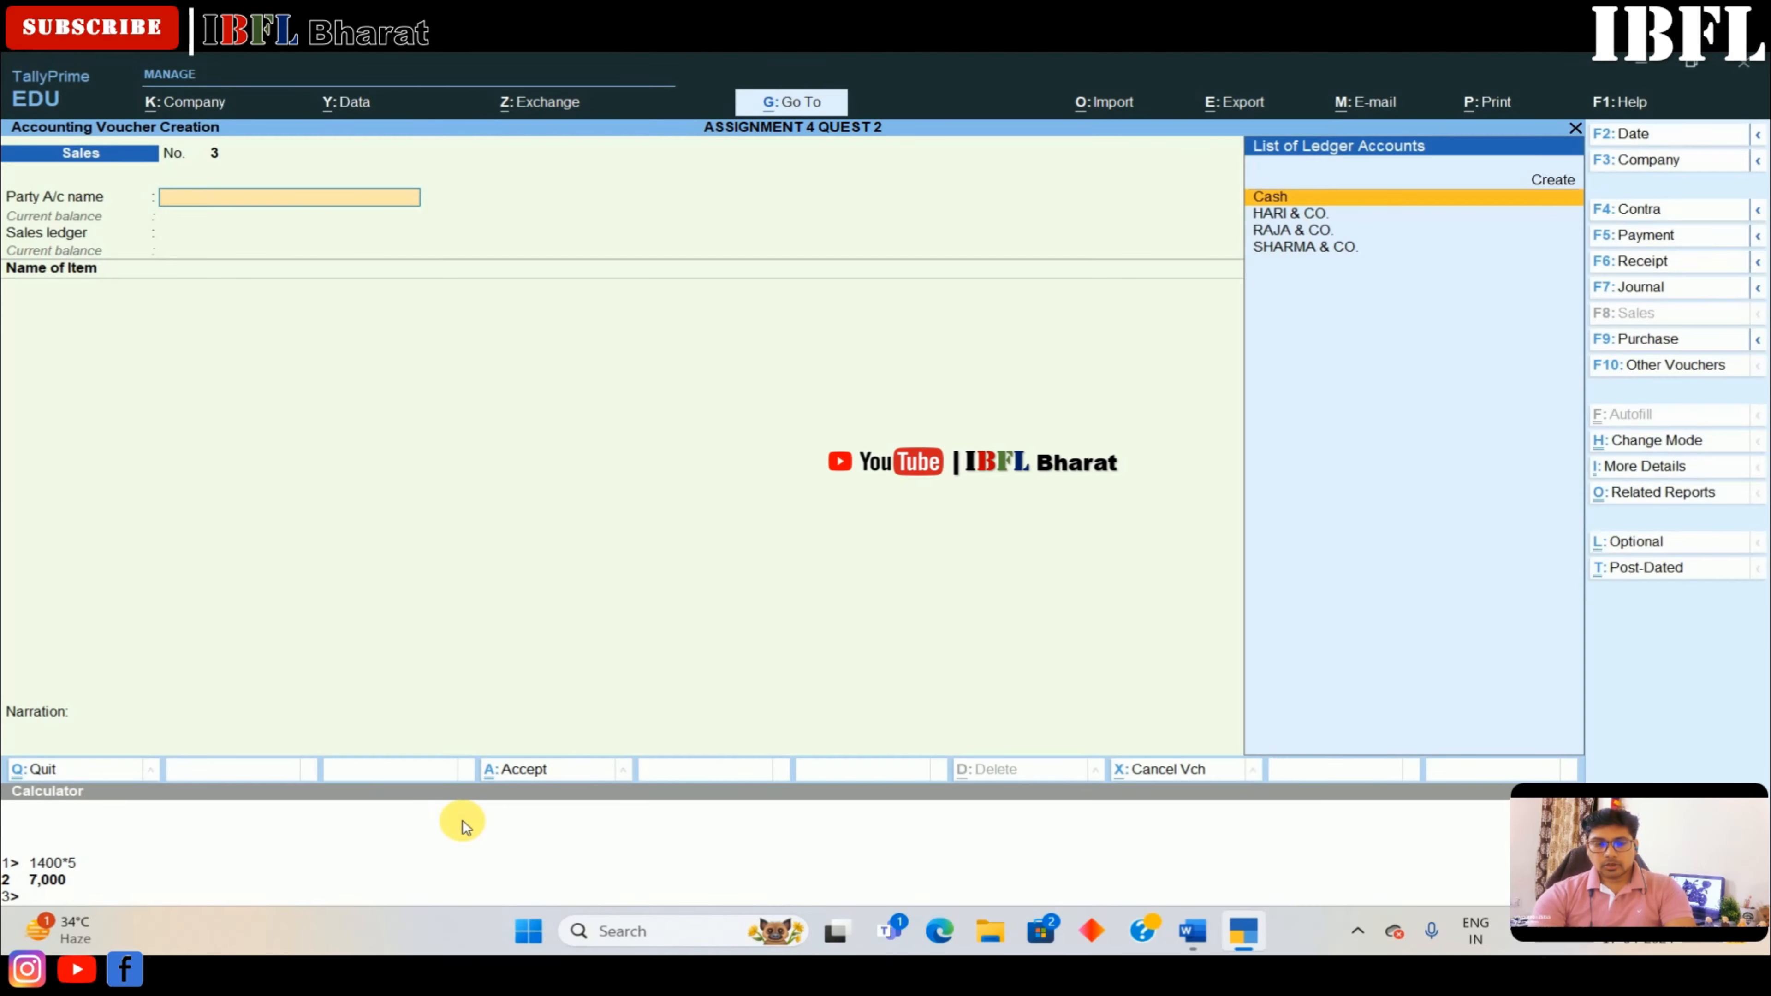
# Look up the buyer in the Word assignment and create the party ledger SOHANLAL & BROS under Sundry Debtors
pyautogui.hotkey('alt', 'Tab')
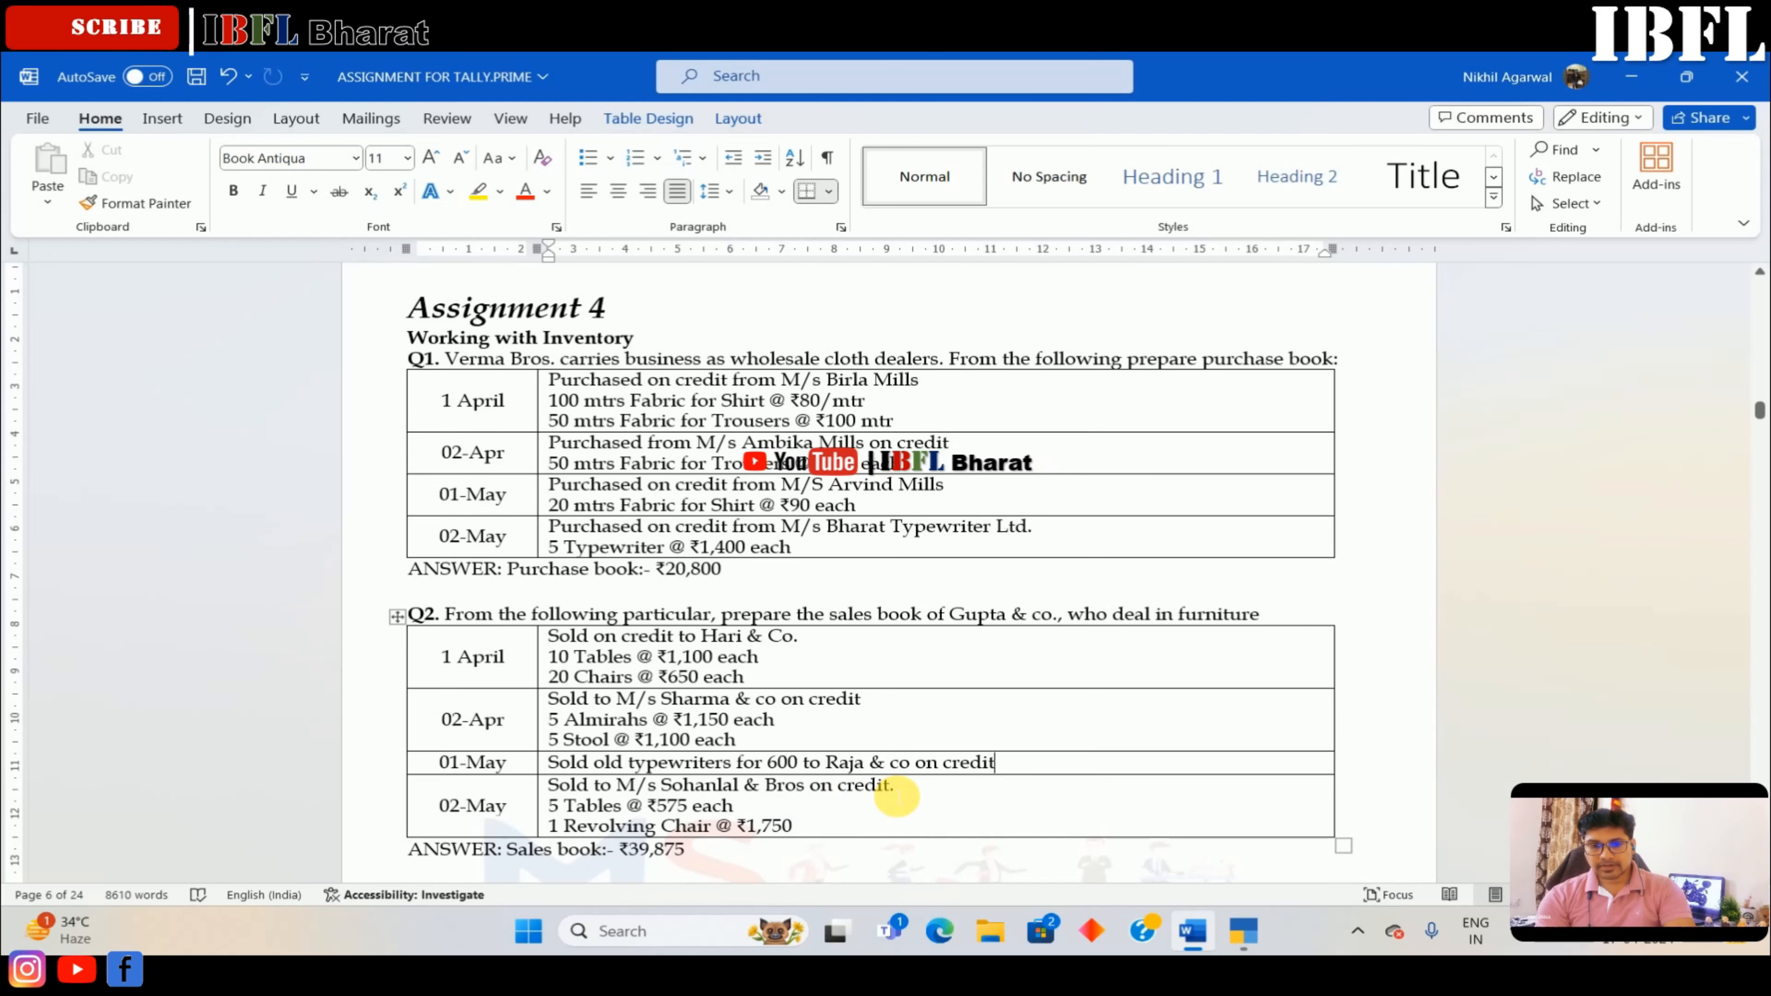
pyautogui.hotkey('alt', 'Tab')
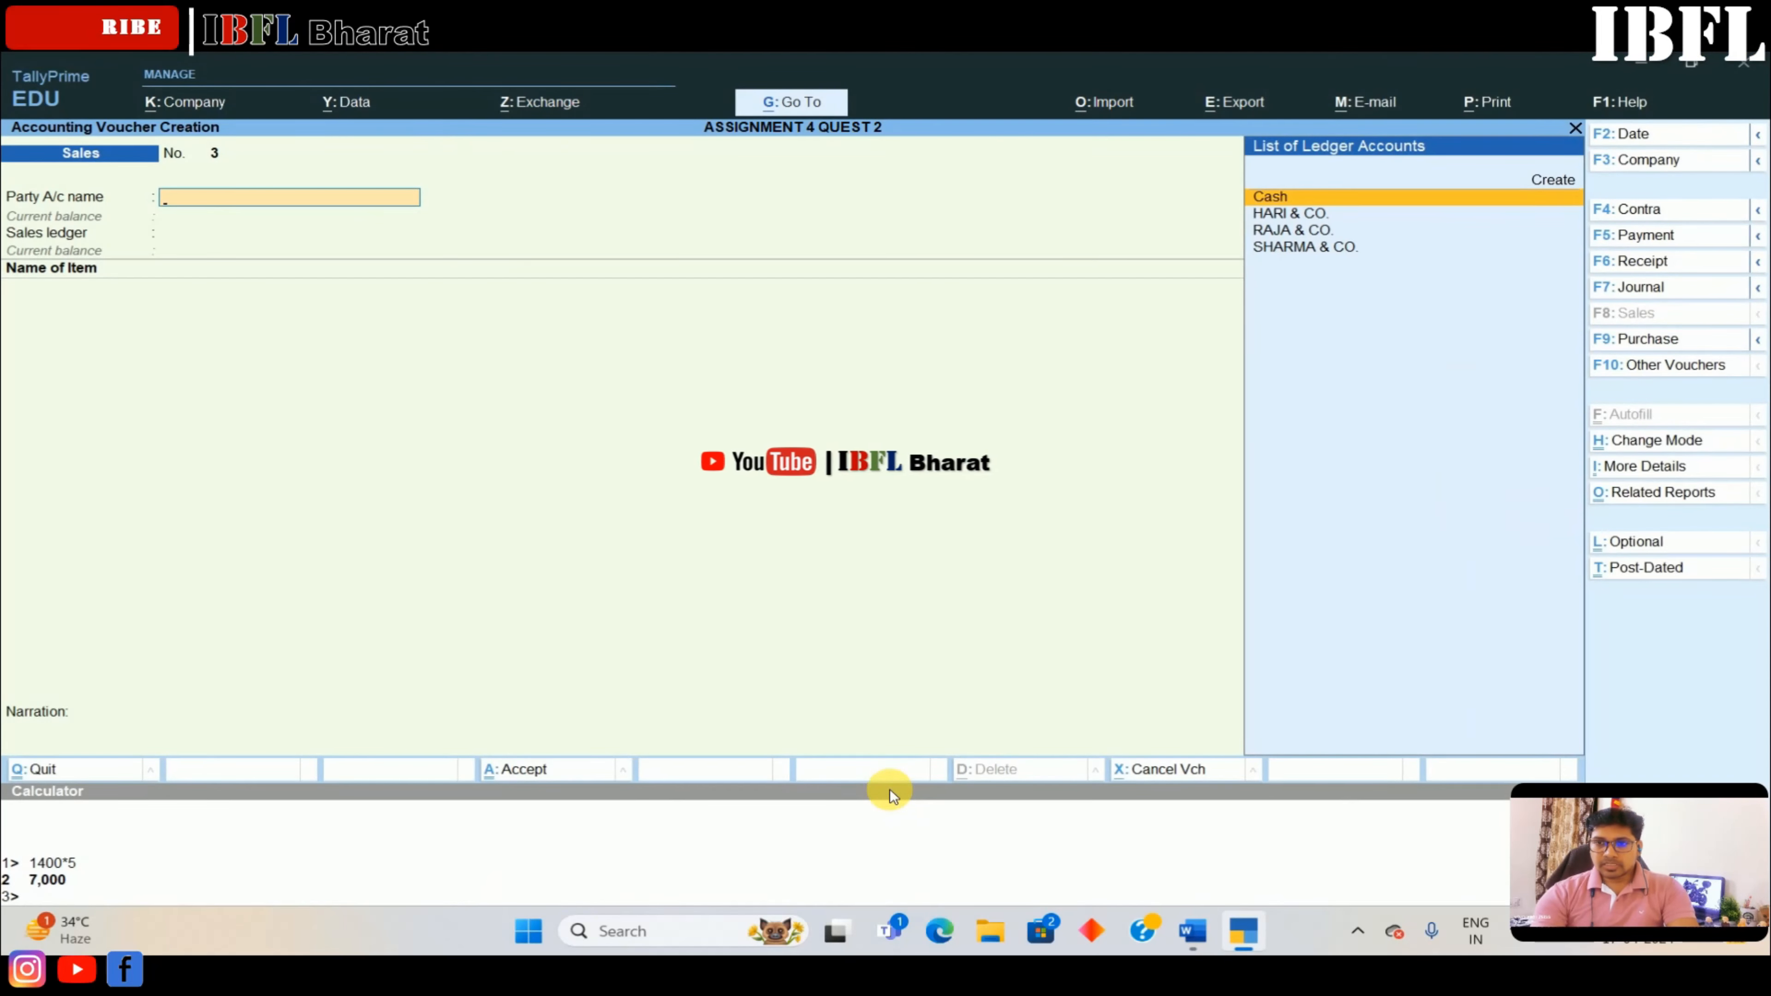
pyautogui.press('Up')
pyautogui.press('Return')
pyautogui.write('SOHANLAL')
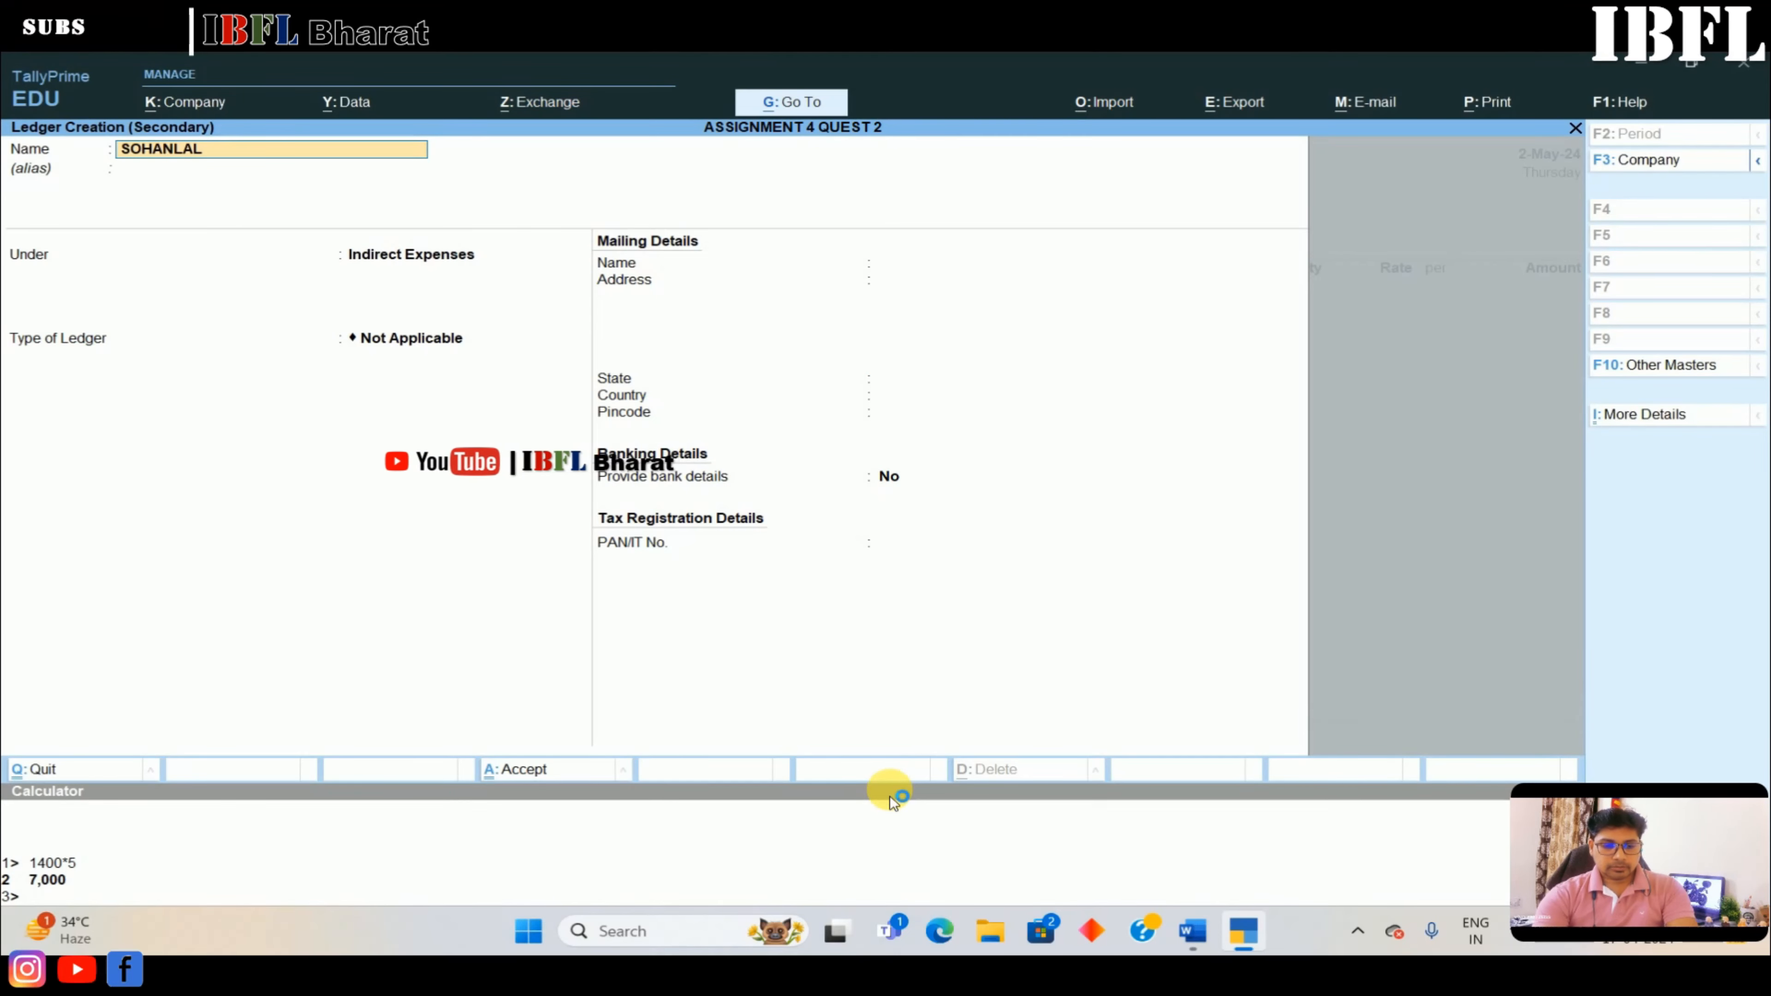
pyautogui.write(' & BROS')
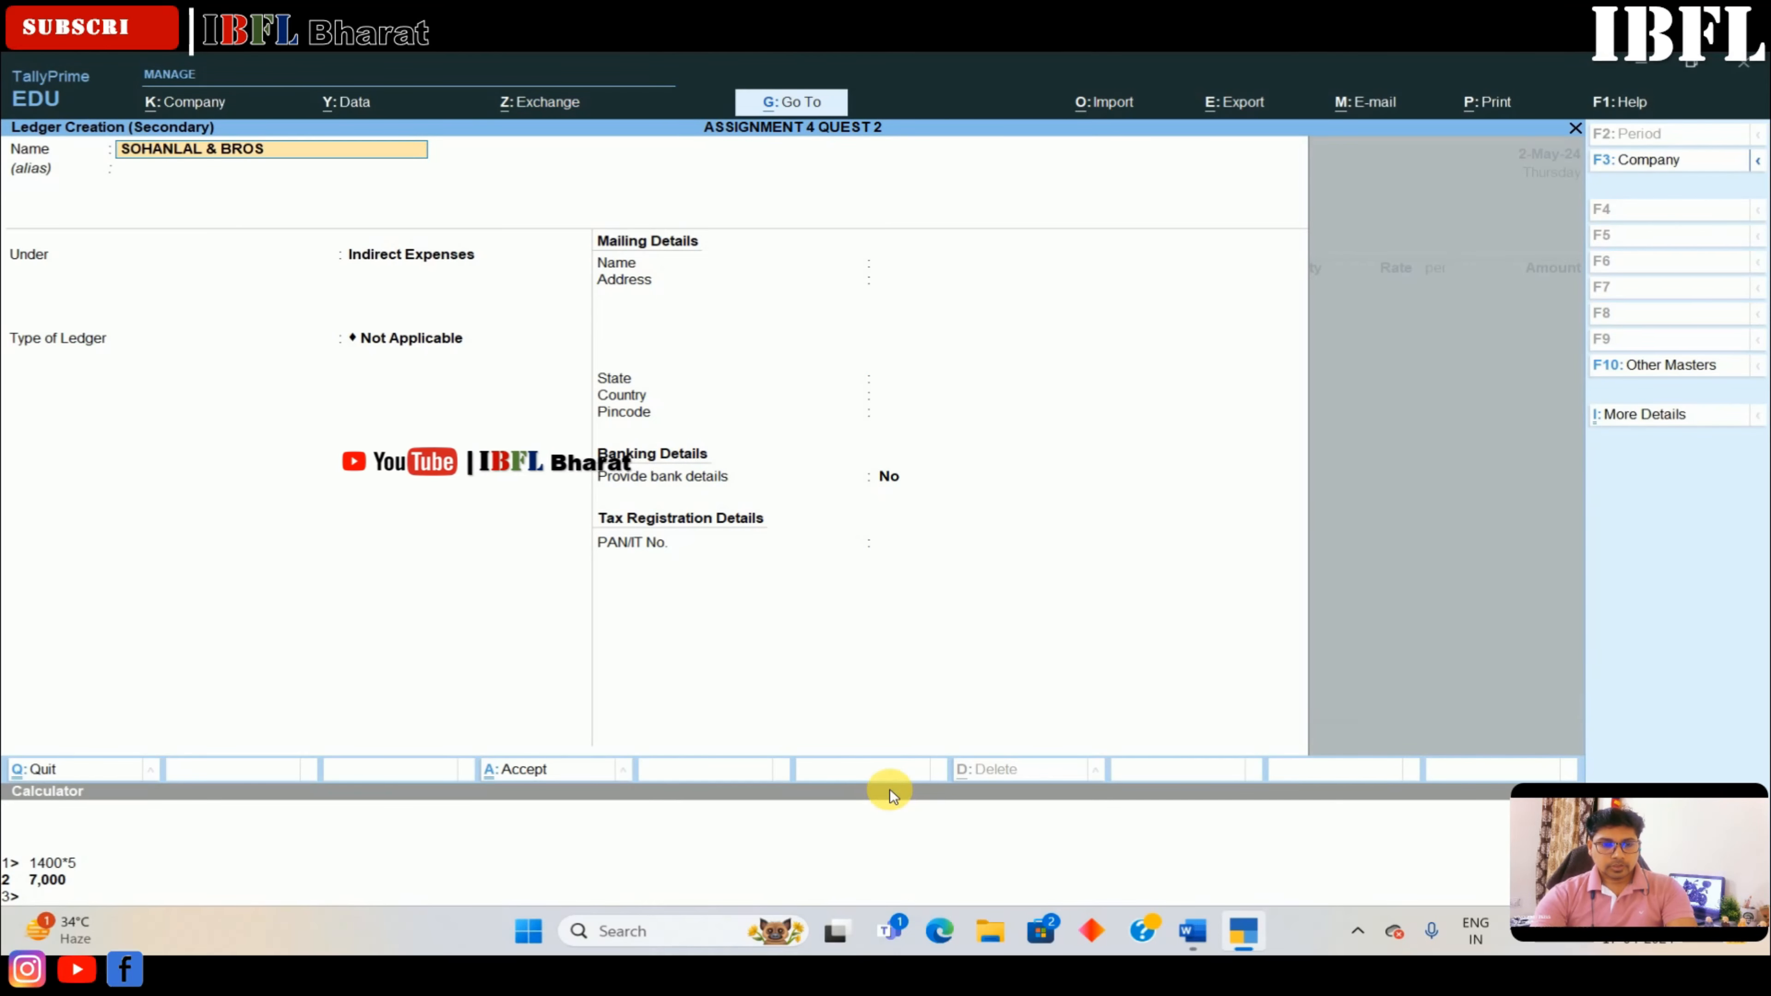
pyautogui.press('Return')
pyautogui.write('DE')
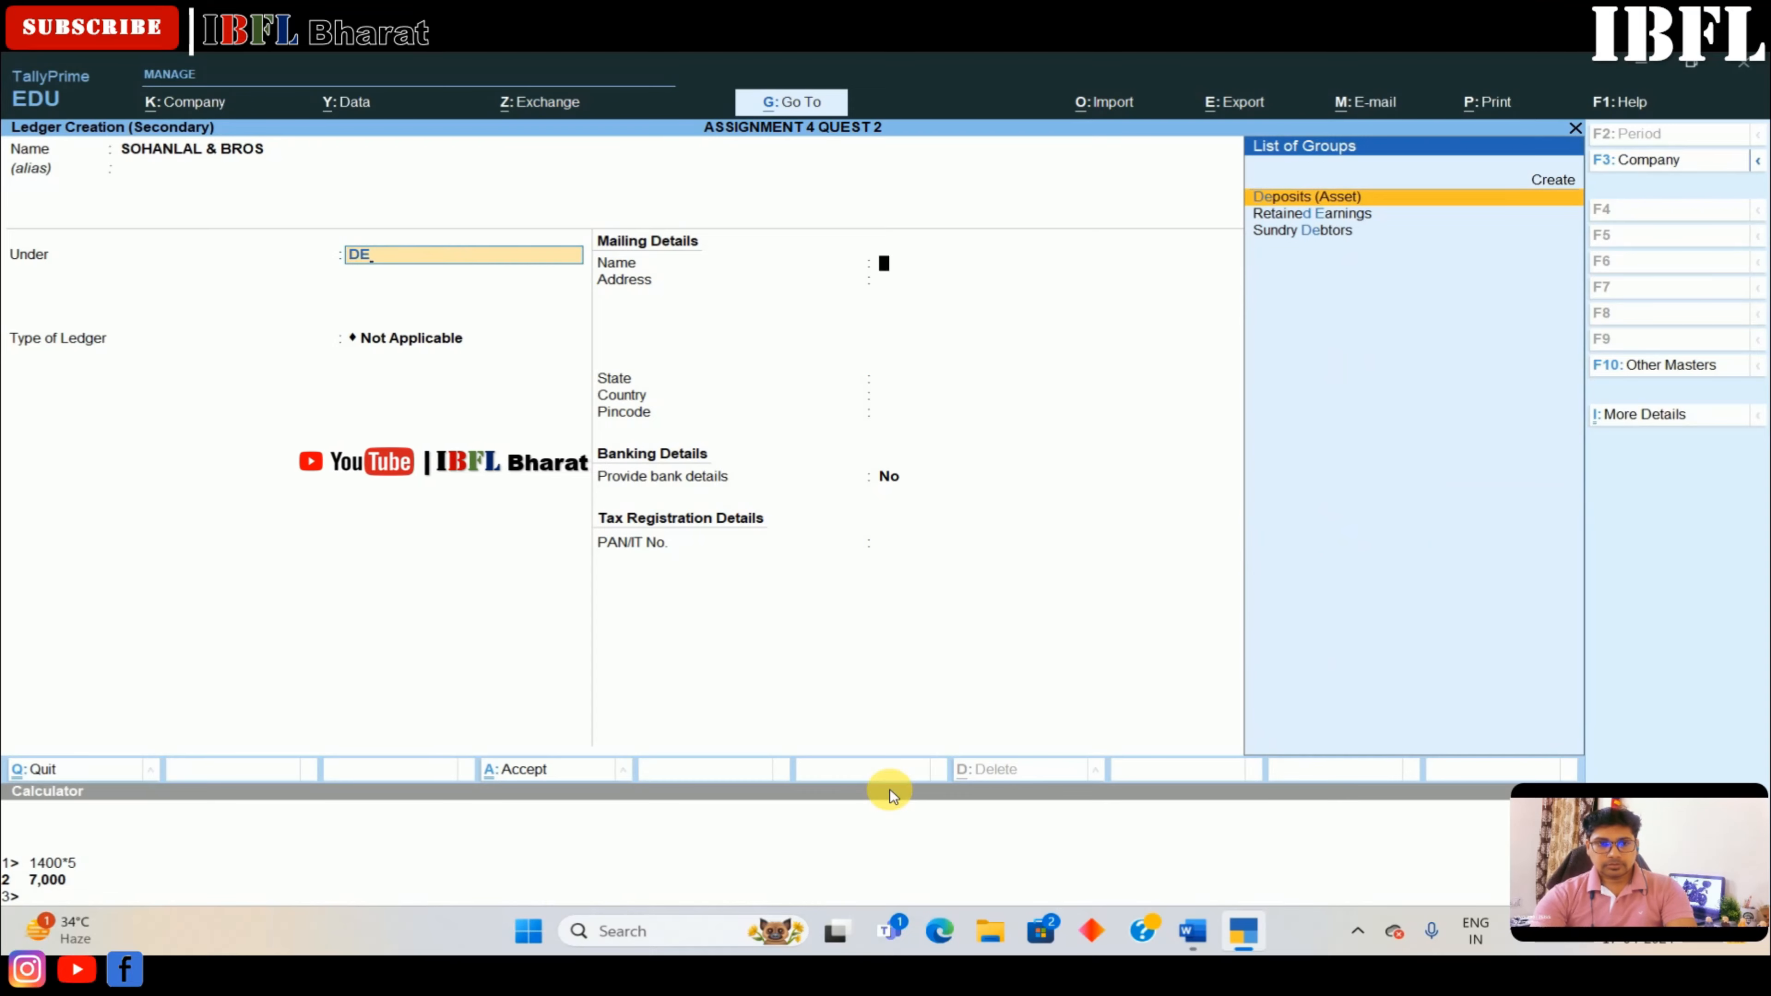
pyautogui.write('B')
pyautogui.press('Return')
pyautogui.press('Return')
pyautogui.press('Return')
pyautogui.hotkey('ctrl', 'a')
pyautogui.hotkey('ctrl', 'a')
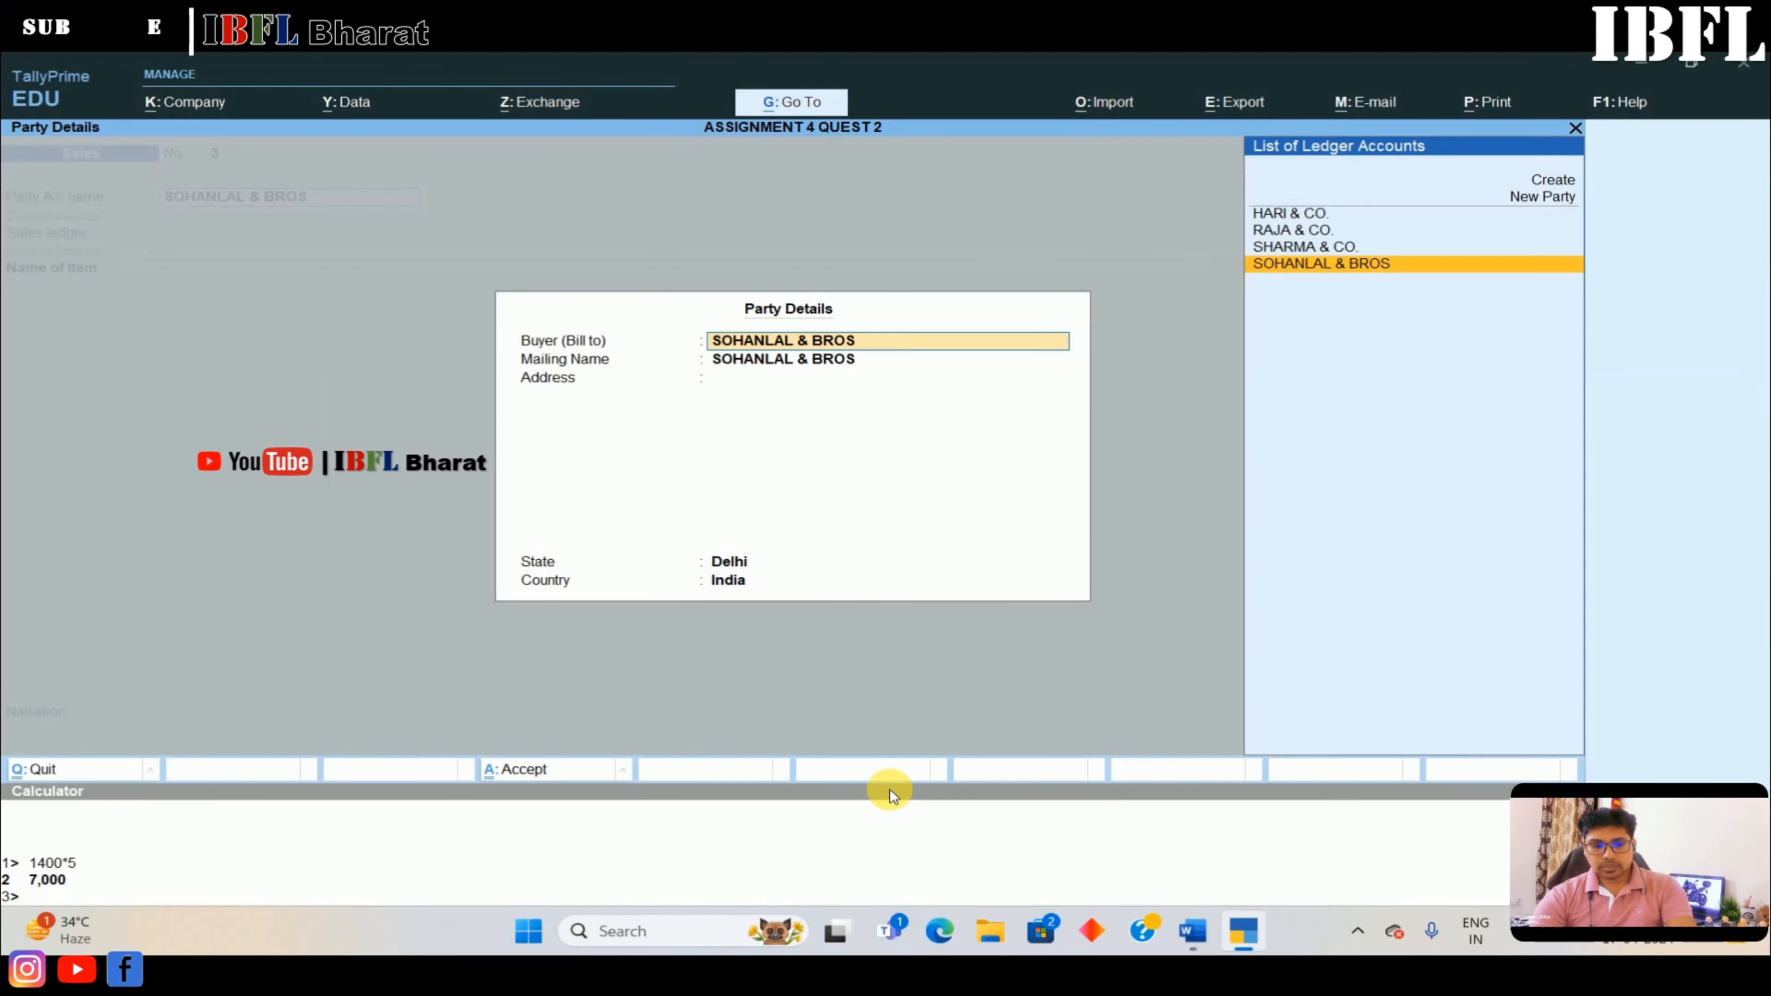
# Accept the party details and the SALES ledger, and choose TABLES as the voucher's first item
pyautogui.hotkey('ctrl', 'a')
pyautogui.press('Return')
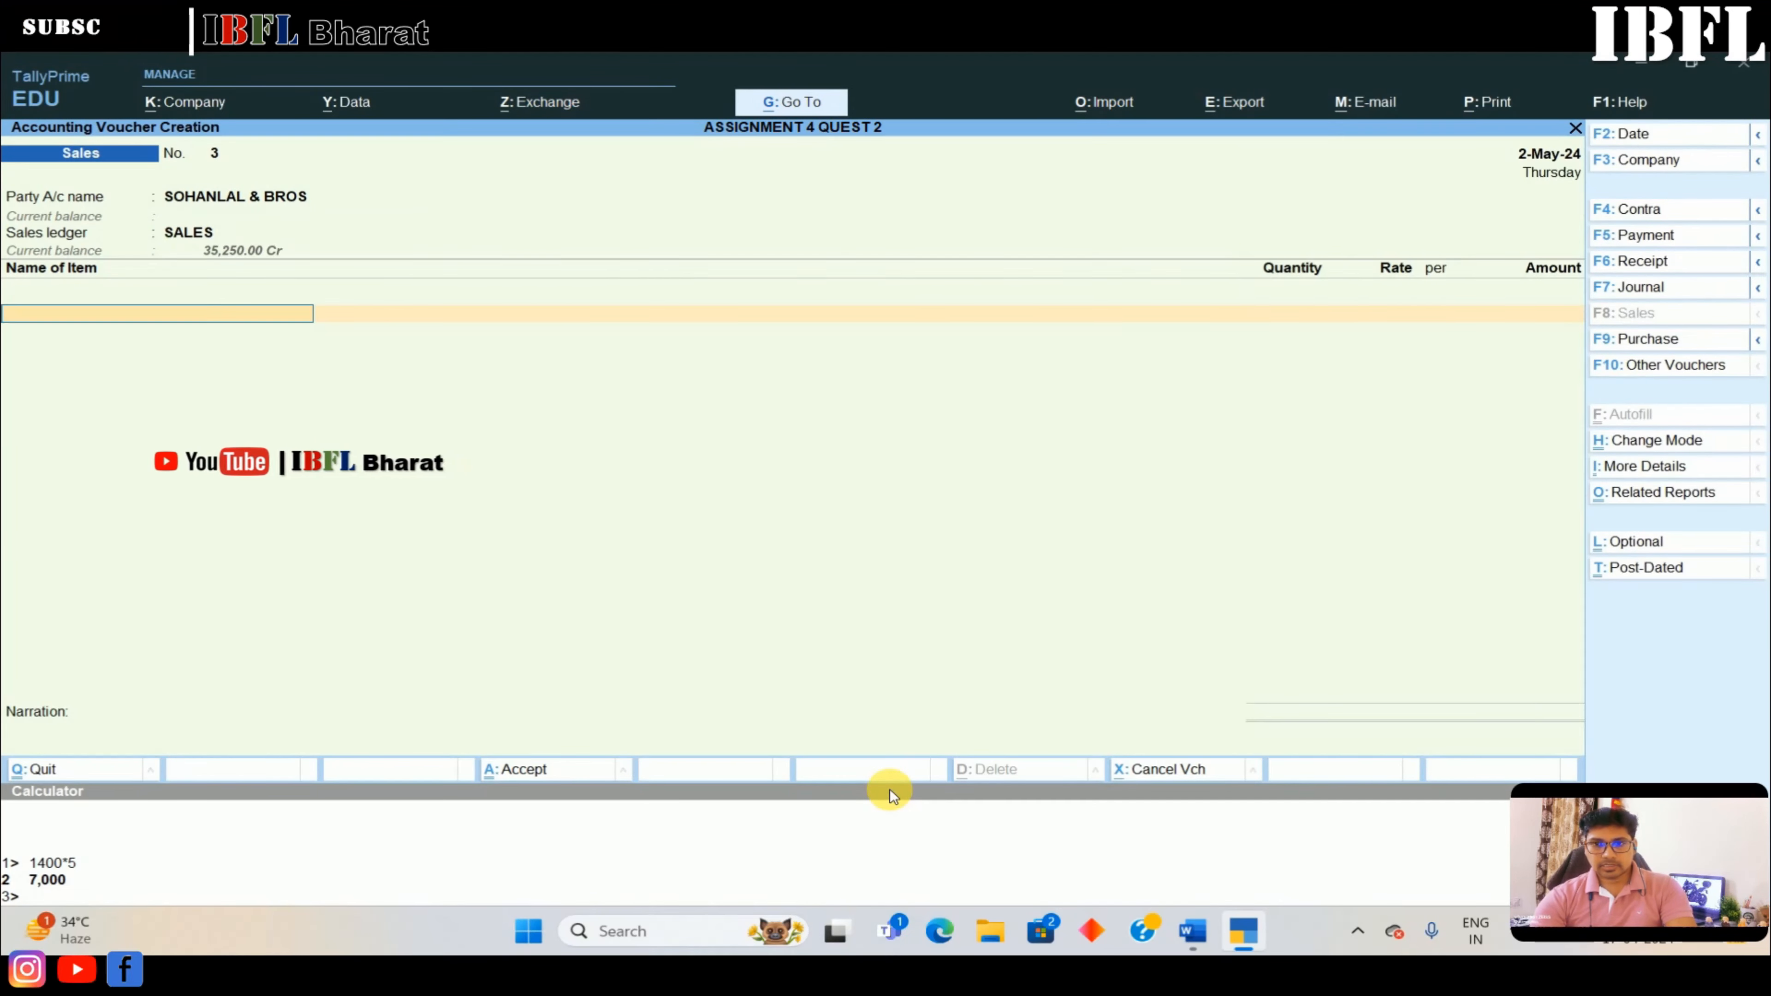
pyautogui.press('Down')
pyautogui.press('Down')
pyautogui.press('Down')
pyautogui.press('Down')
pyautogui.press('Return')
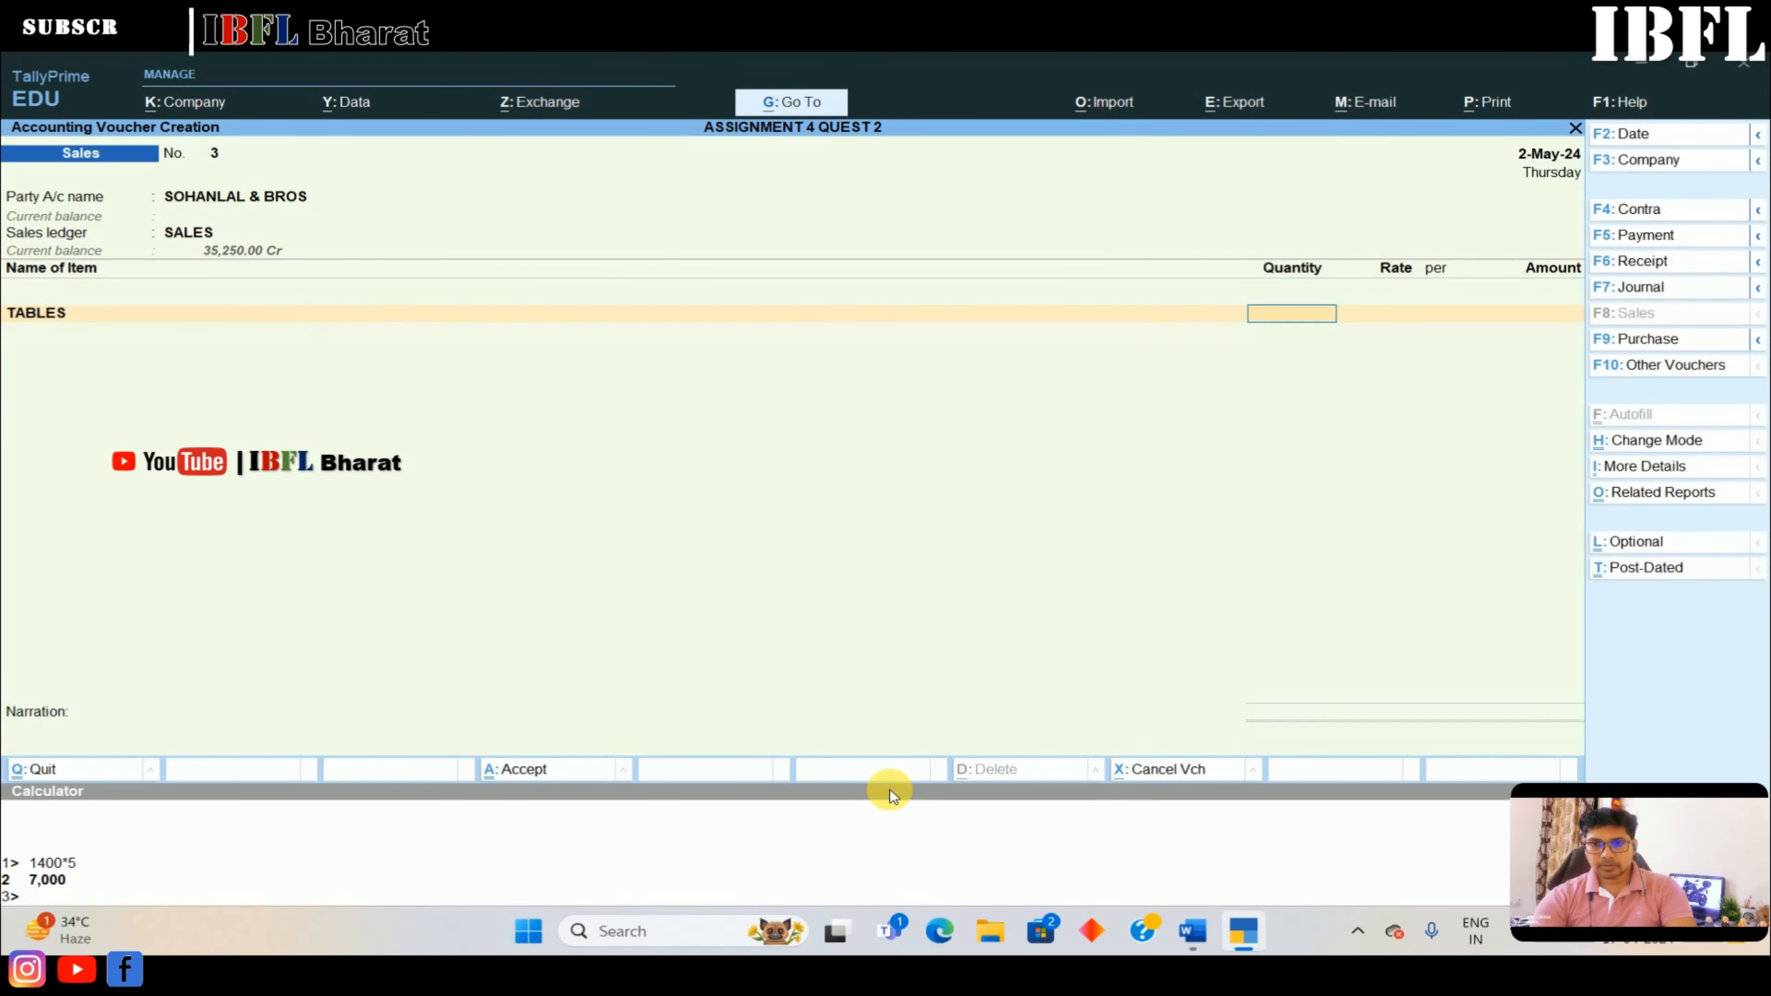
# Enter 5 NOS at a rate of 575 for TABLES, and return to the Word assignment for the next item
pyautogui.hotkey('alt', 'Tab')
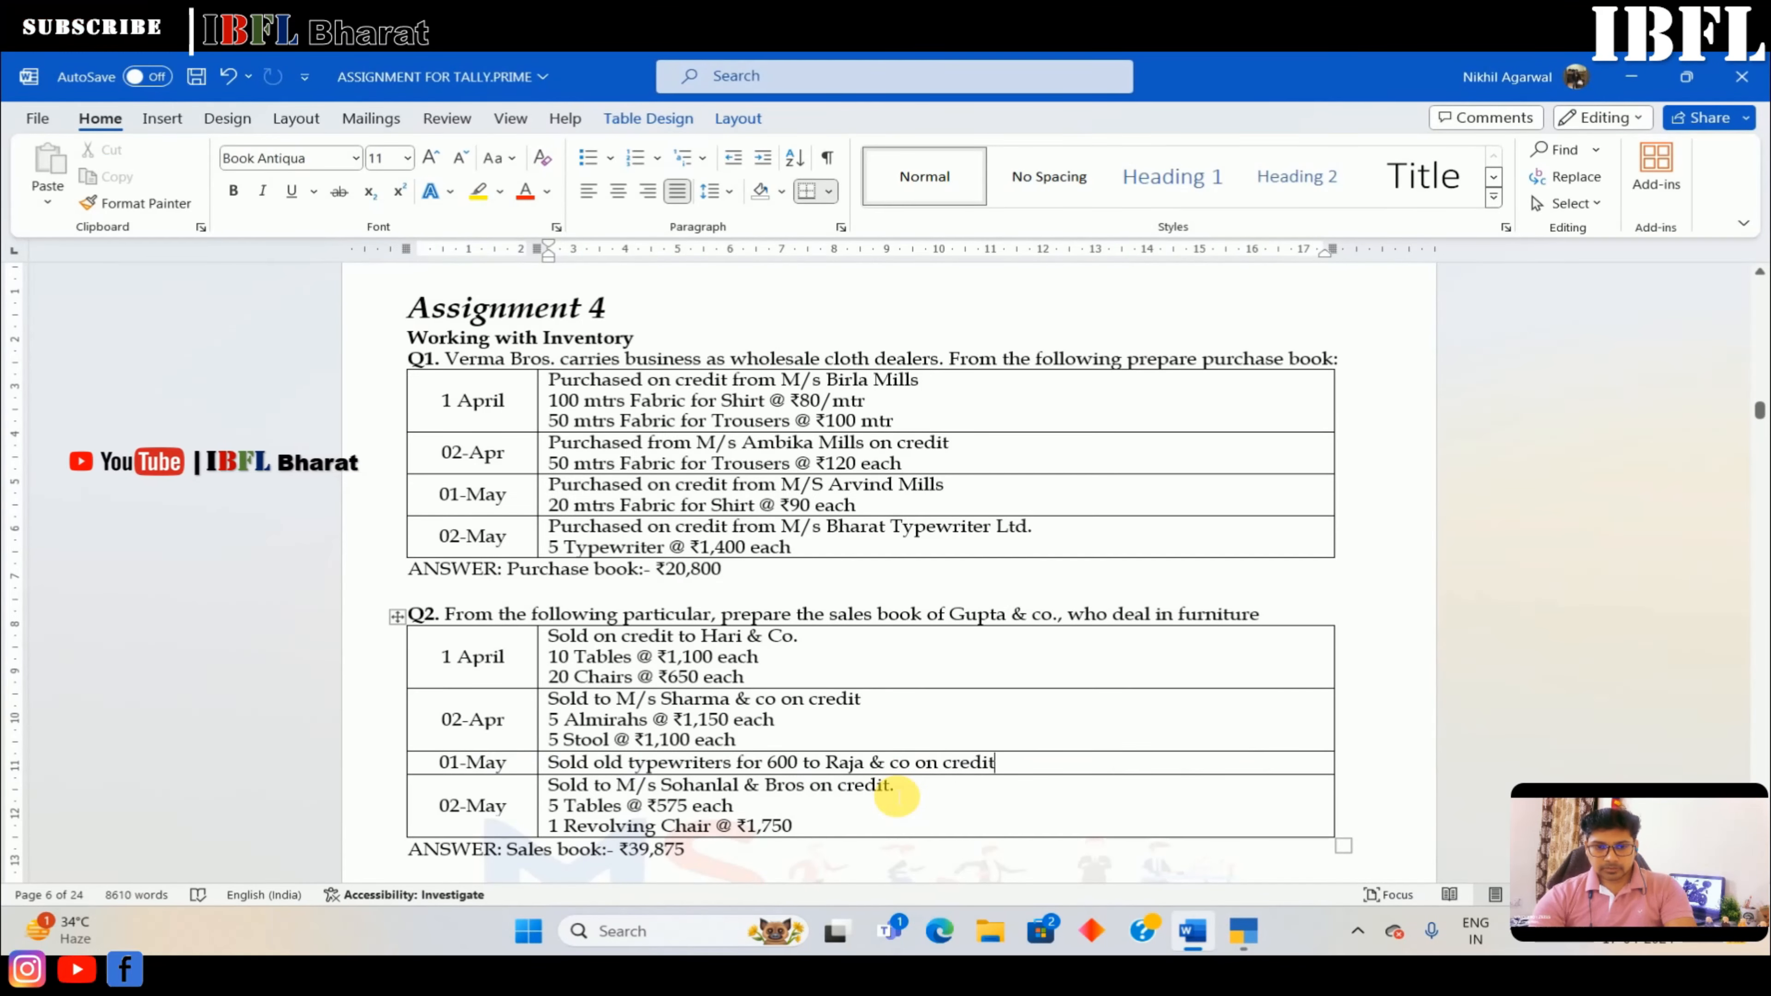
pyautogui.hotkey('alt', 'Tab')
pyautogui.write('5')
pyautogui.press('Return')
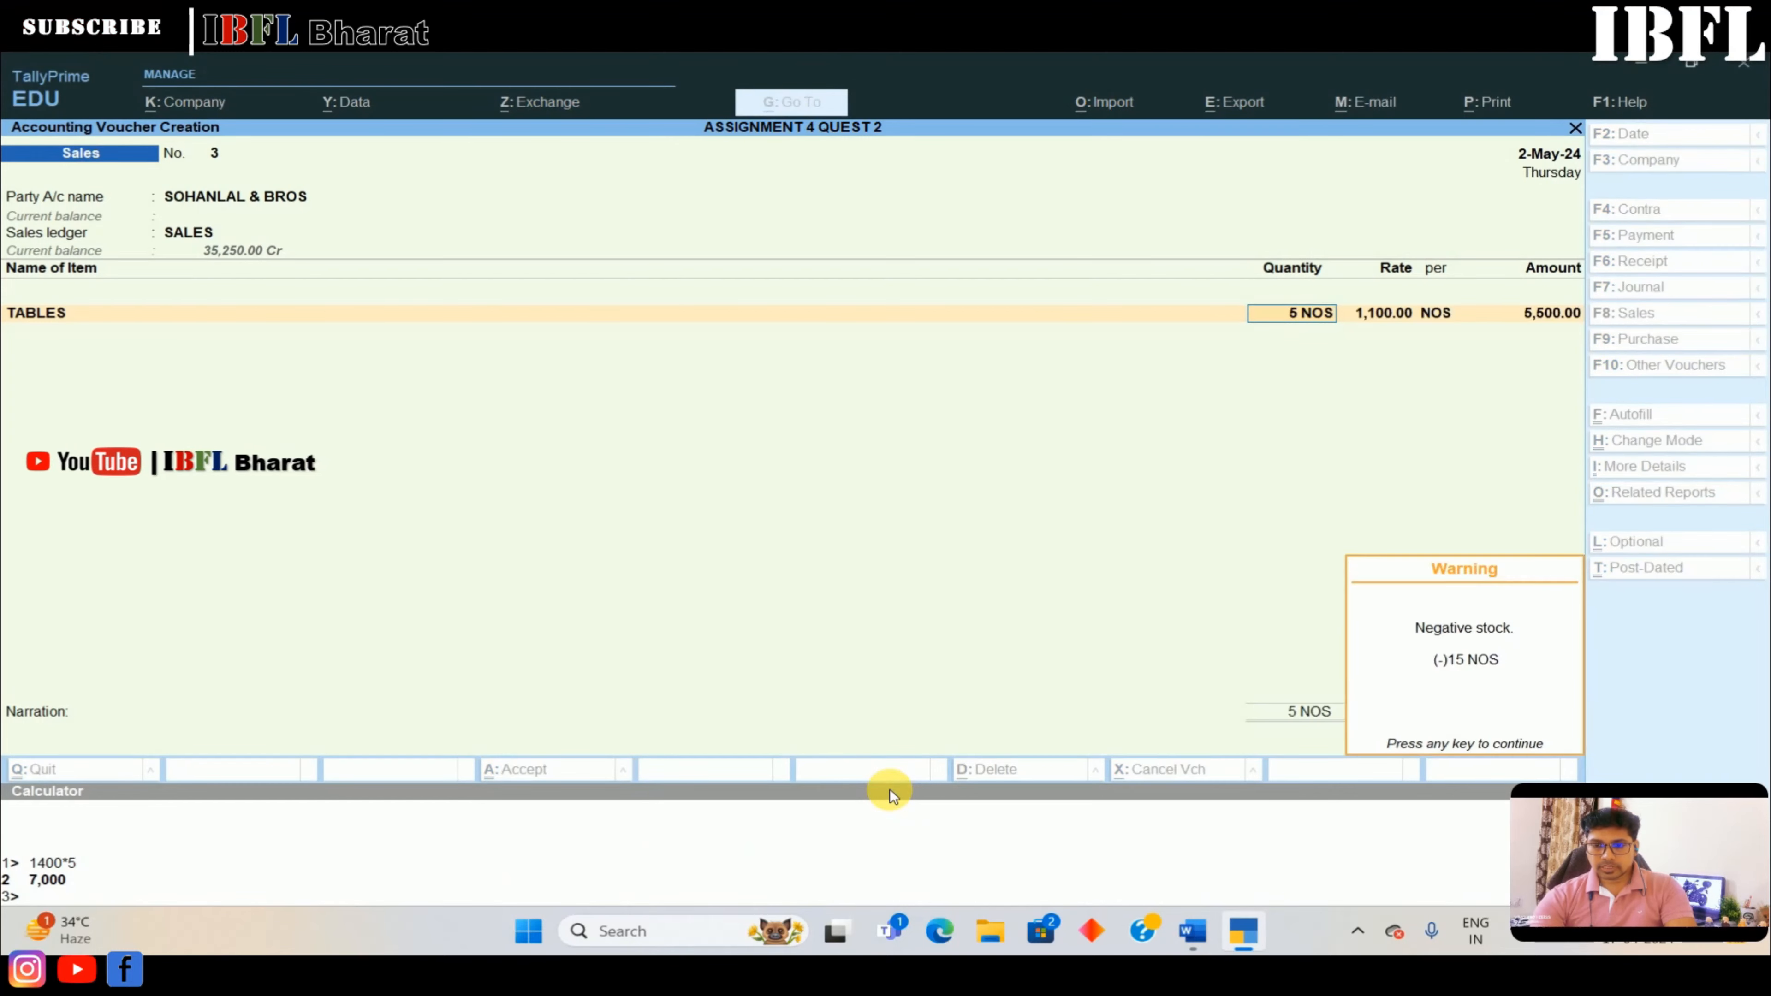
pyautogui.press('Return')
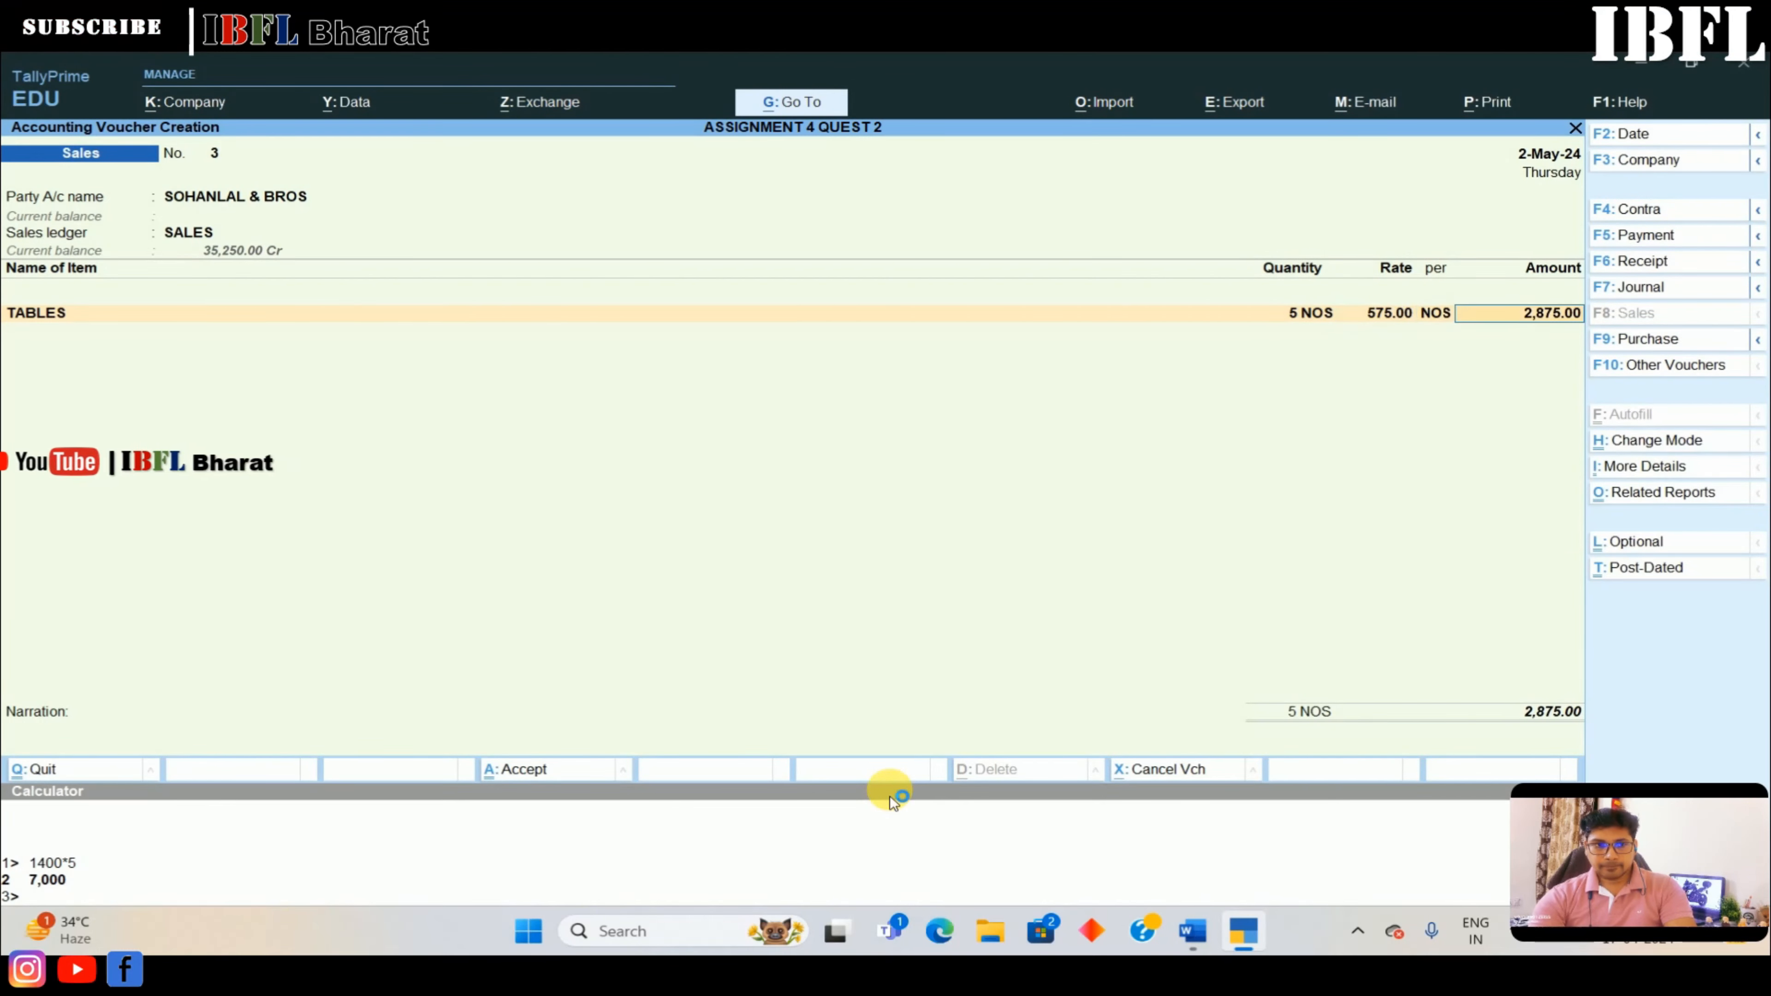
pyautogui.press('Return')
pyautogui.hotkey('alt', 'Tab')
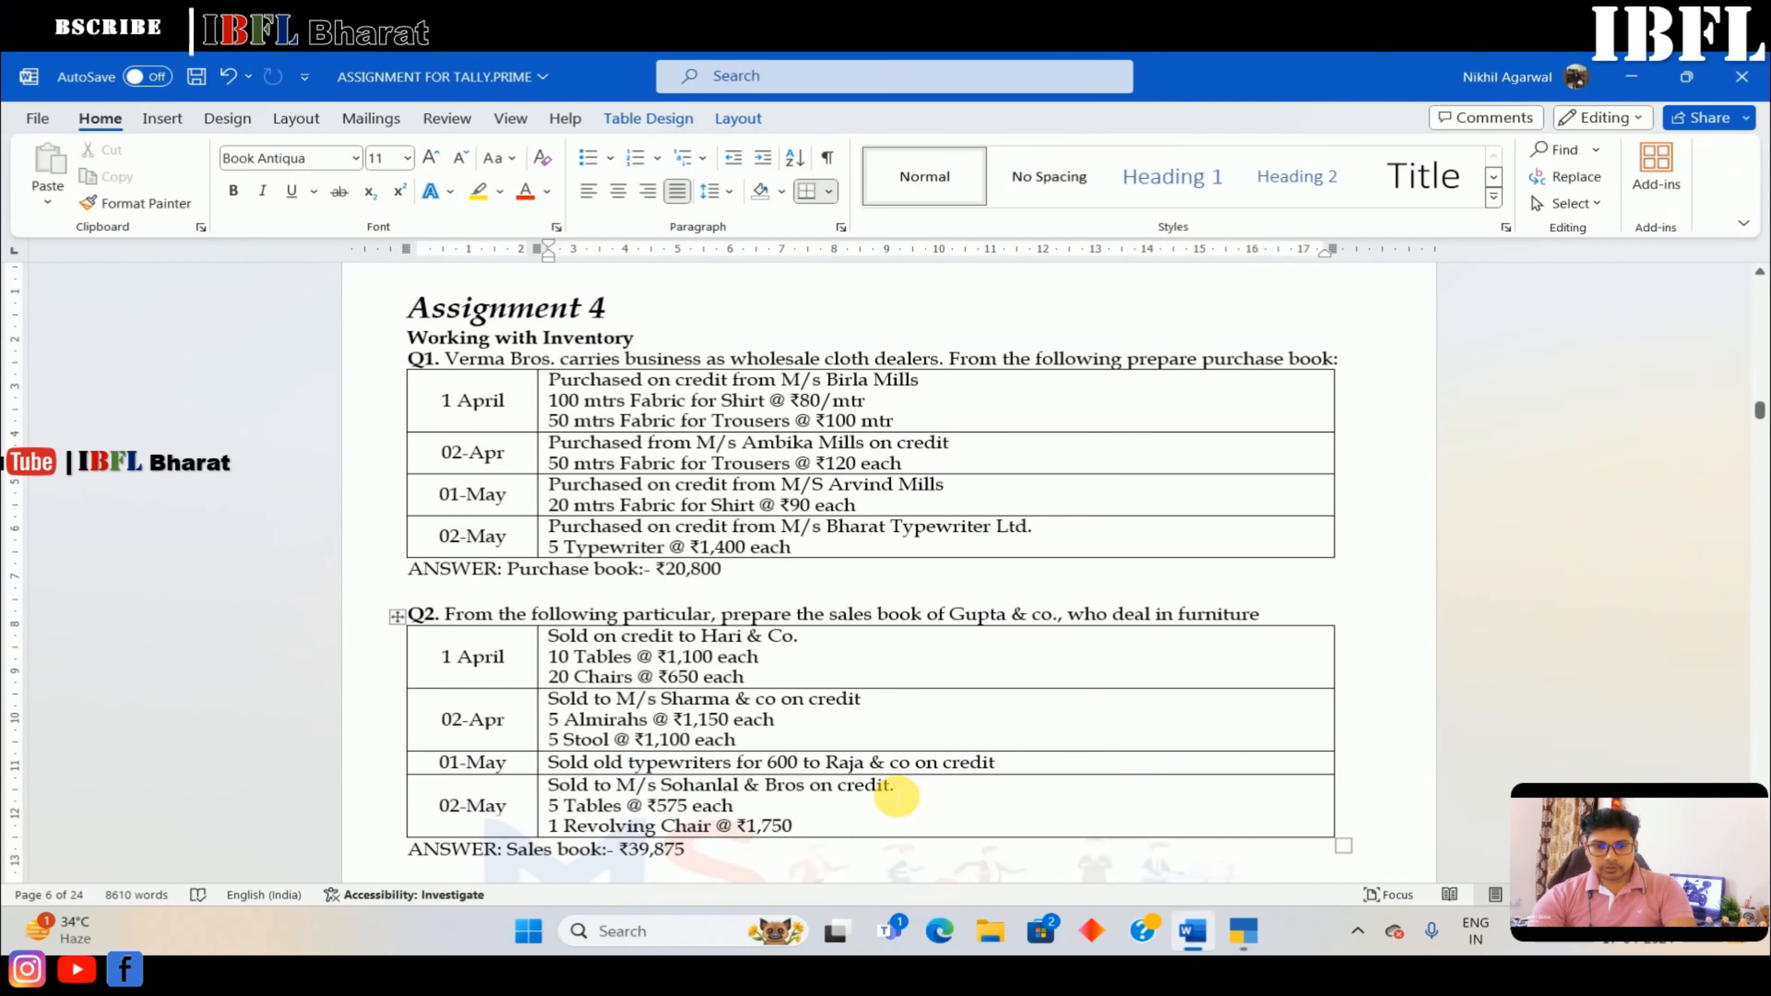
# Return to TallyPrime and create the stock item REVOLVING CHAIR with unit NOS as the Sales voucher's second item
pyautogui.hotkey('alt', 'Tab')
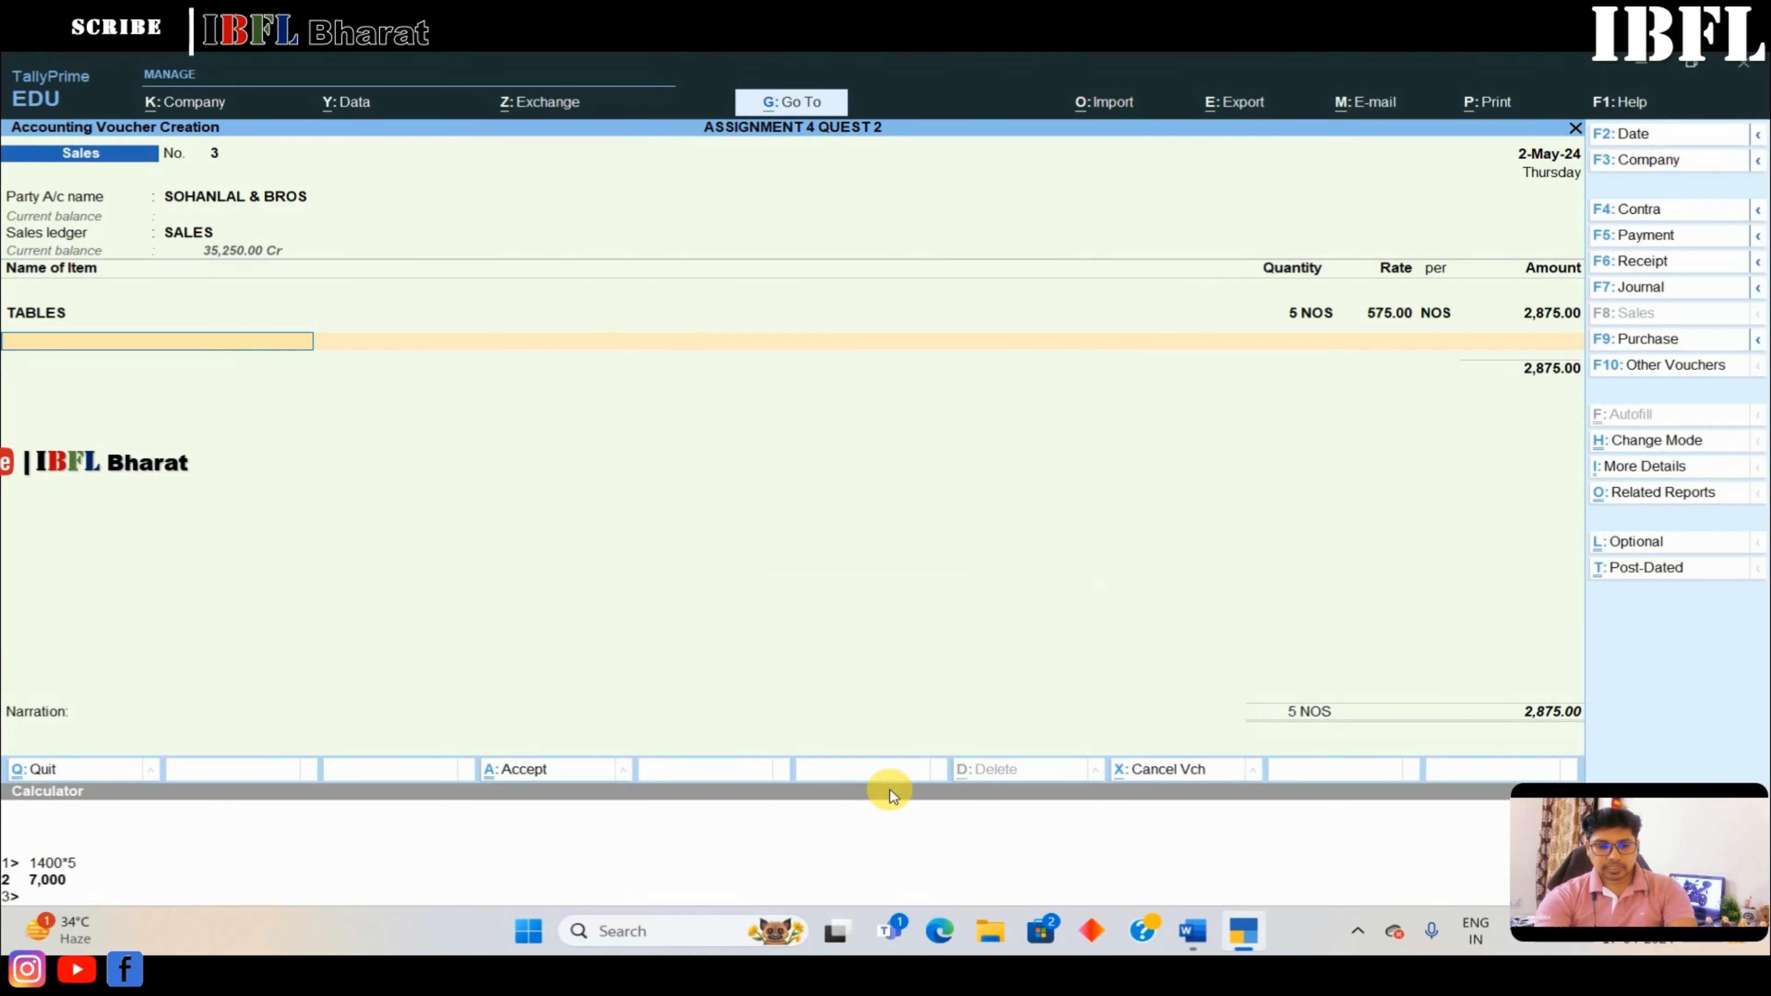
pyautogui.hotkey('alt', 'c')
pyautogui.write('REVOLVING CHAIR')
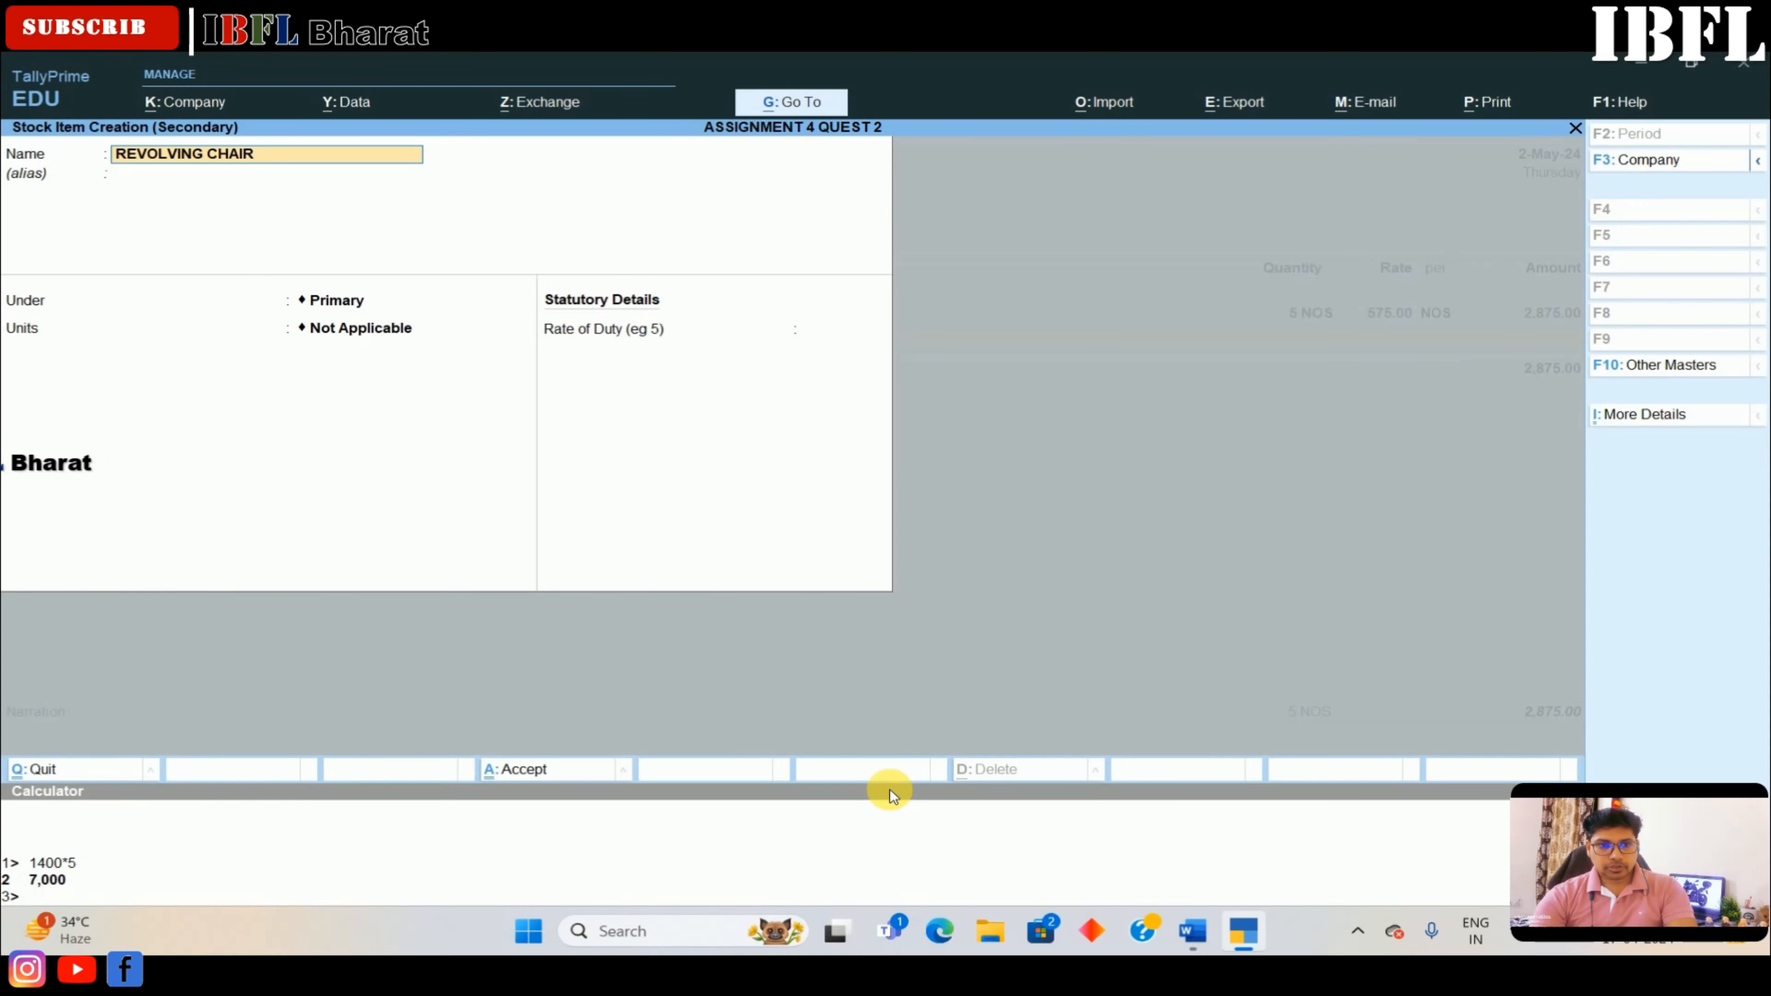
pyautogui.press('Return')
pyautogui.press('Return')
pyautogui.press('Down')
pyautogui.press('Return')
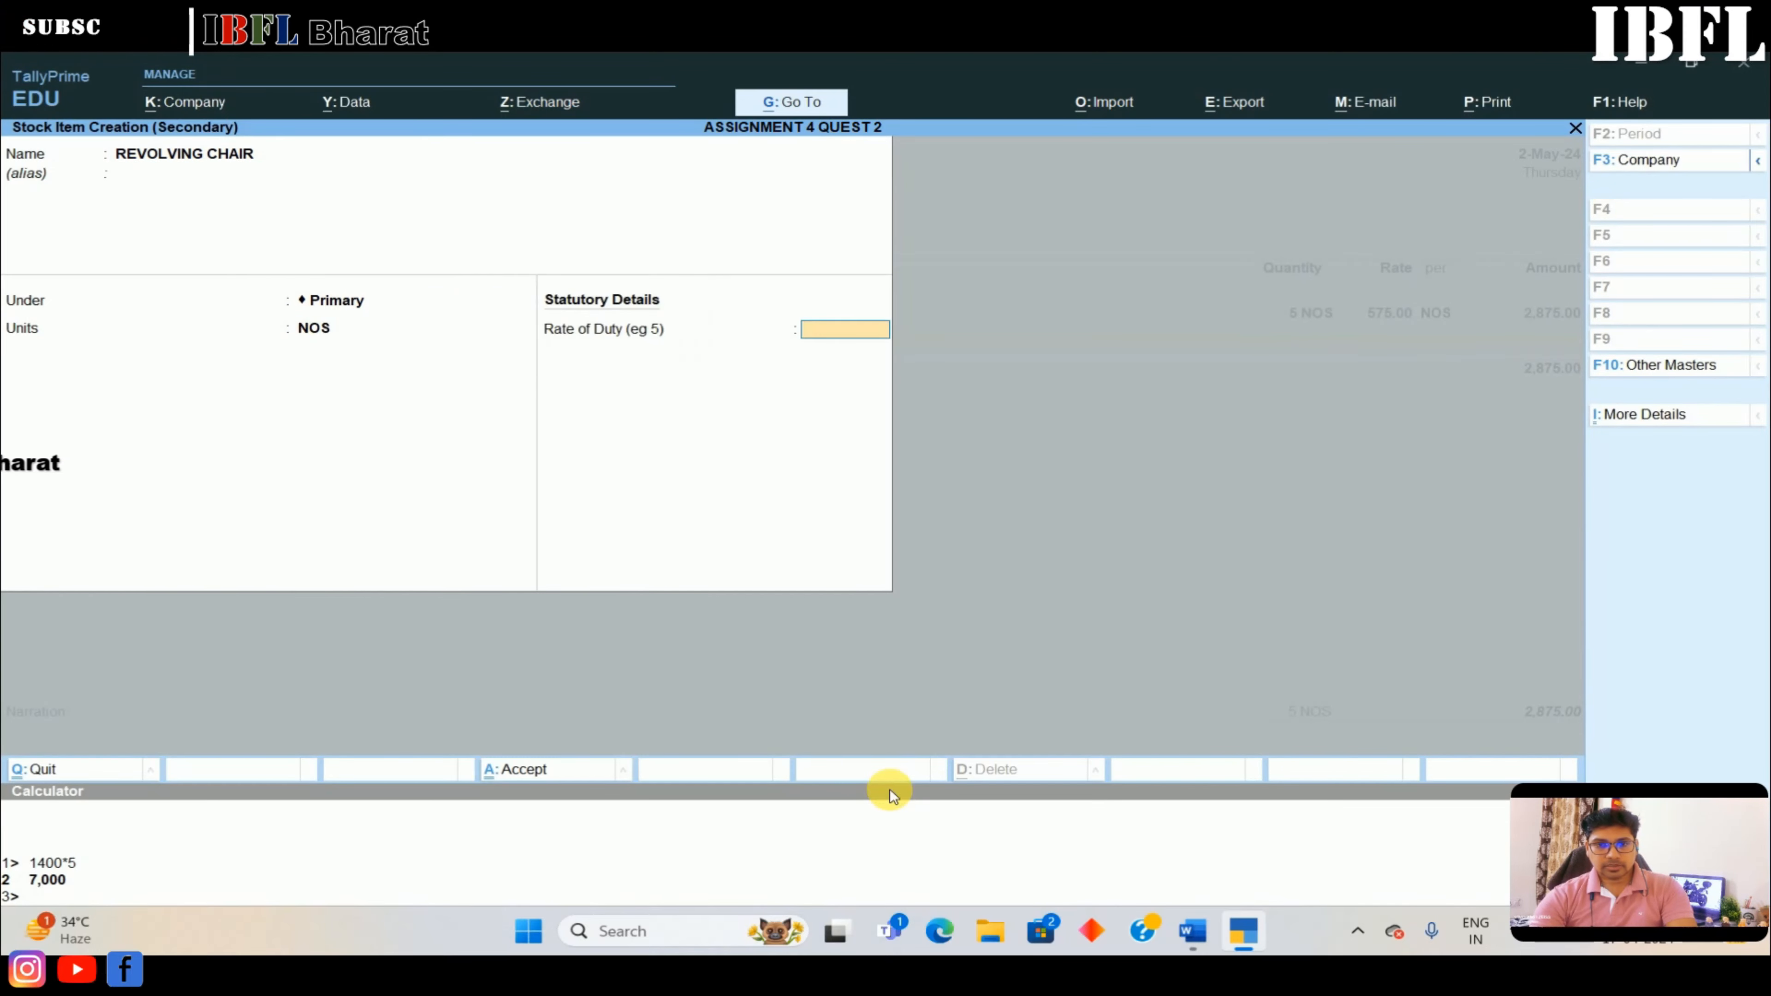
pyautogui.press('Return')
pyautogui.press('Return')
# Enter 1 NOS at a rate of 1,750 for REVOLVING CHAIR, checking the rate in the Word assignment
pyautogui.write('1')
pyautogui.press('Return')
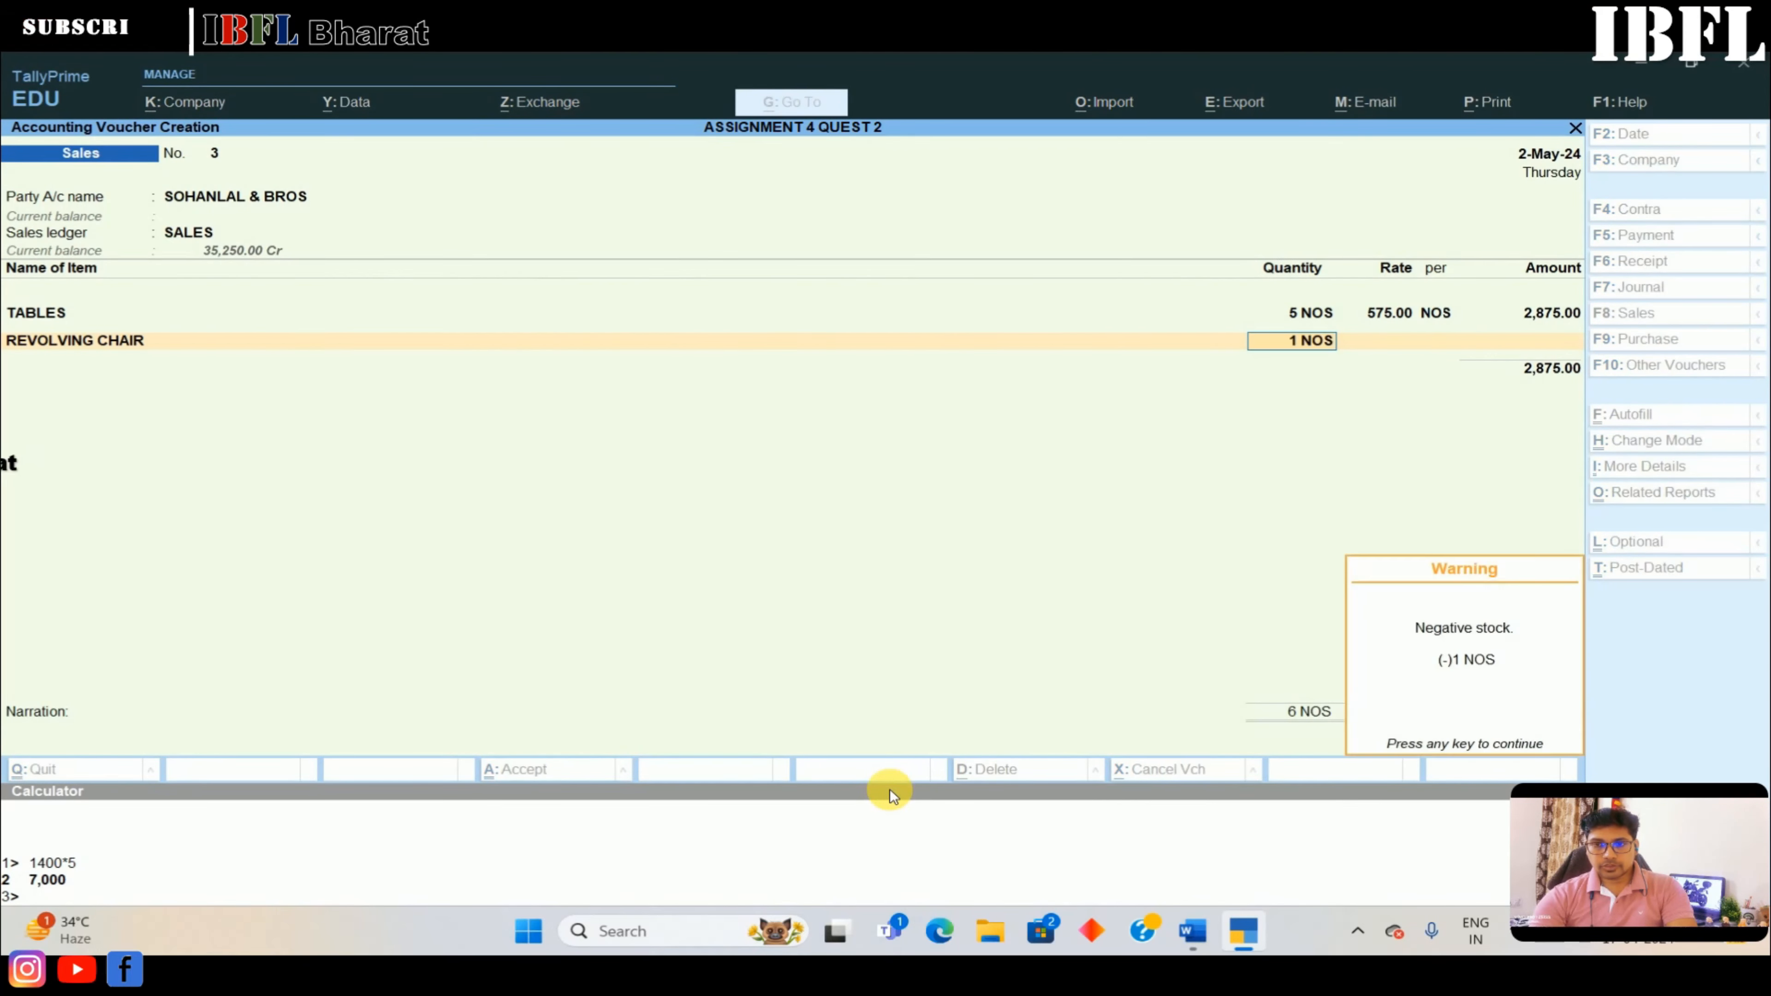
pyautogui.press('Return')
pyautogui.hotkey('alt', 'Tab')
pyautogui.hotkey('alt', 'Tab')
pyautogui.write('1')
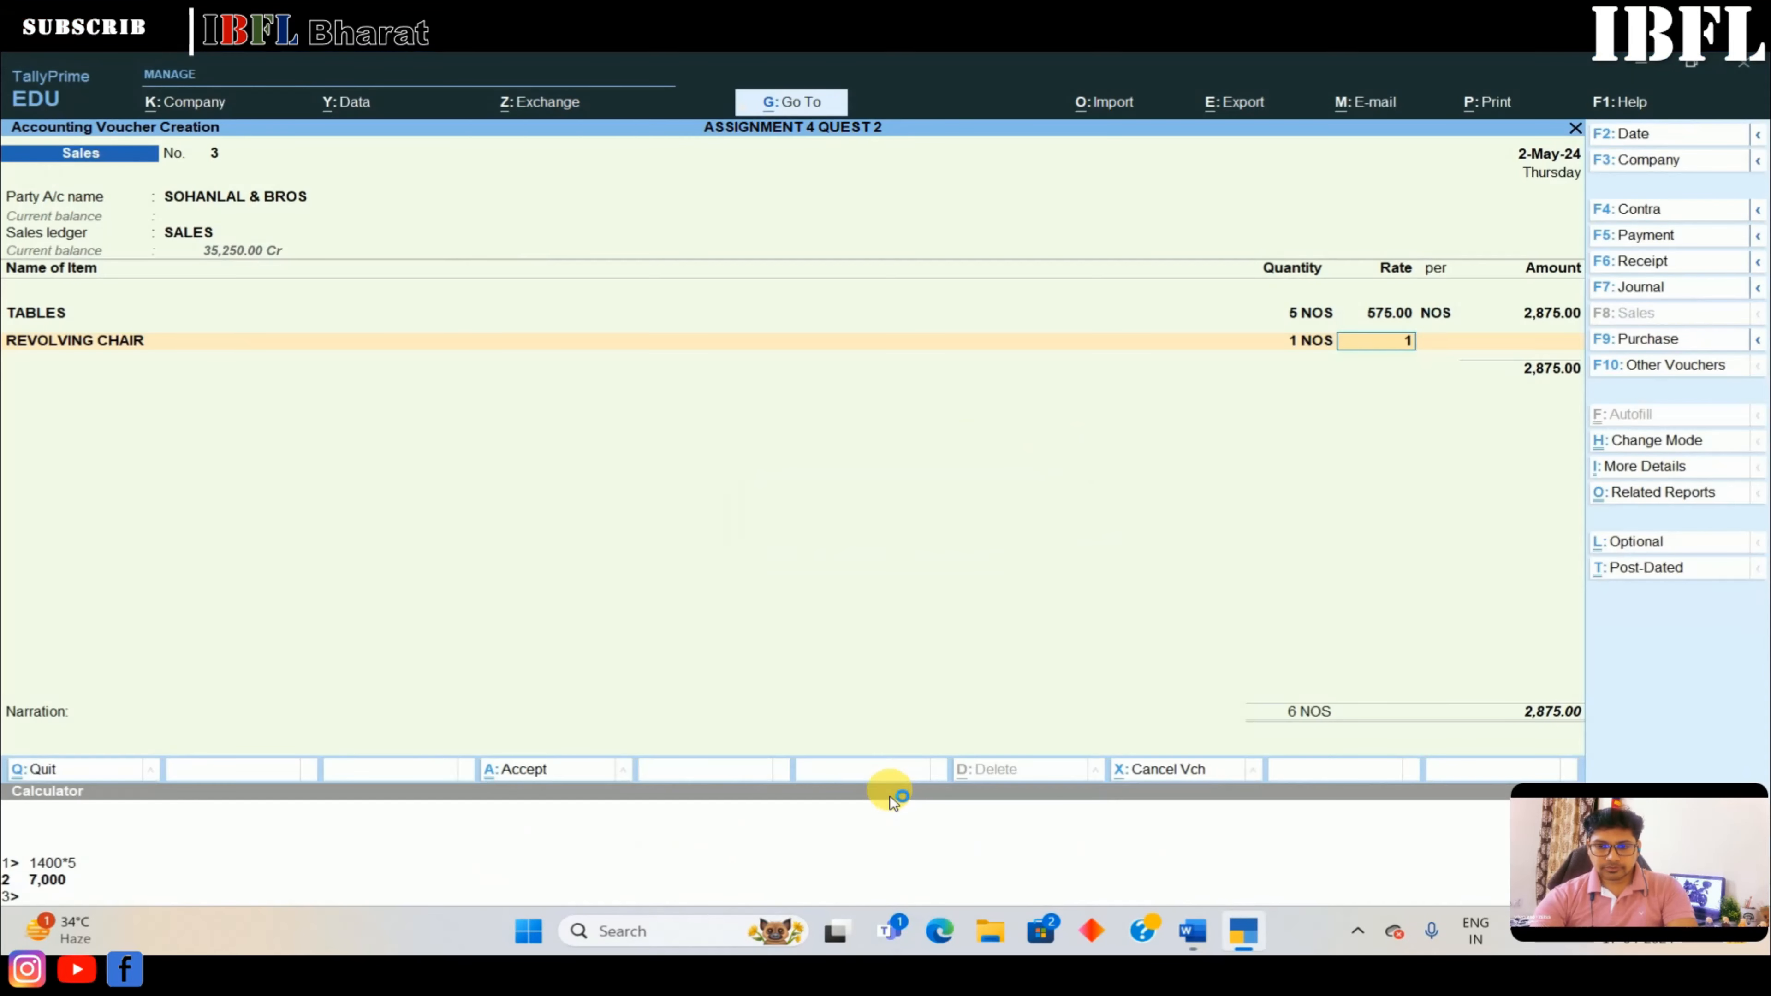
pyautogui.press('Return')
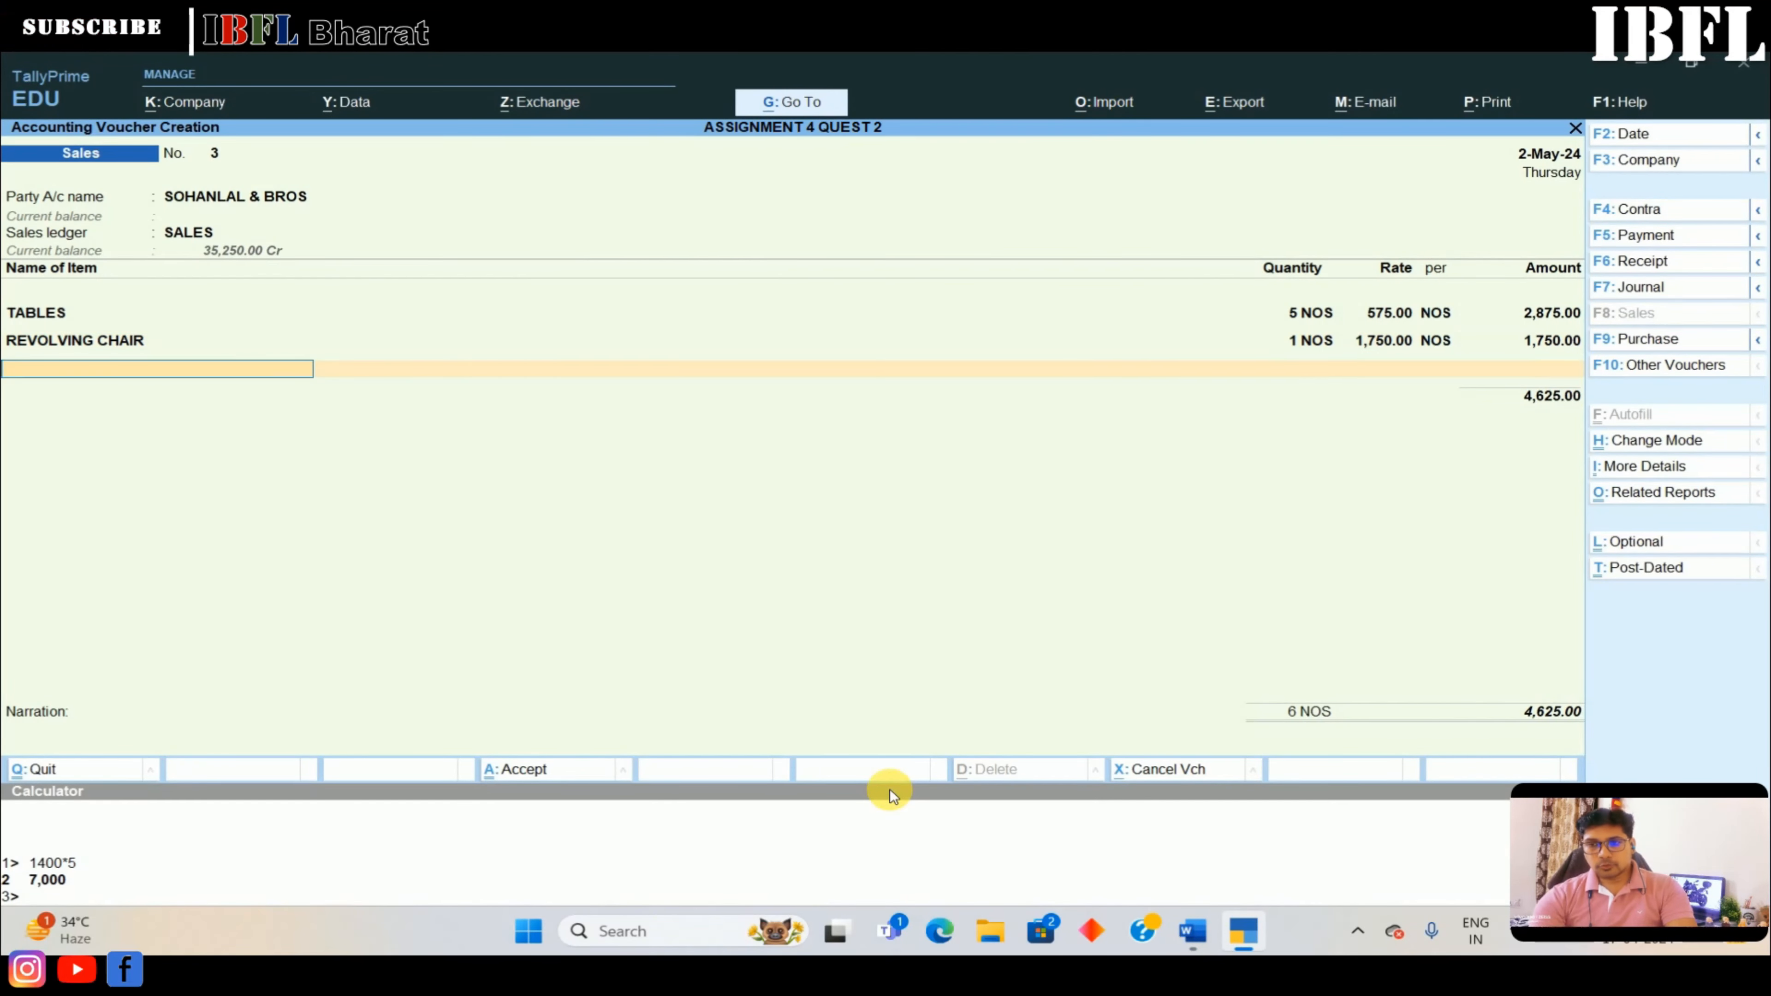
# End the item list, save the Sales voucher without narration, and check the Word assignment for further transactions
pyautogui.press('Return')
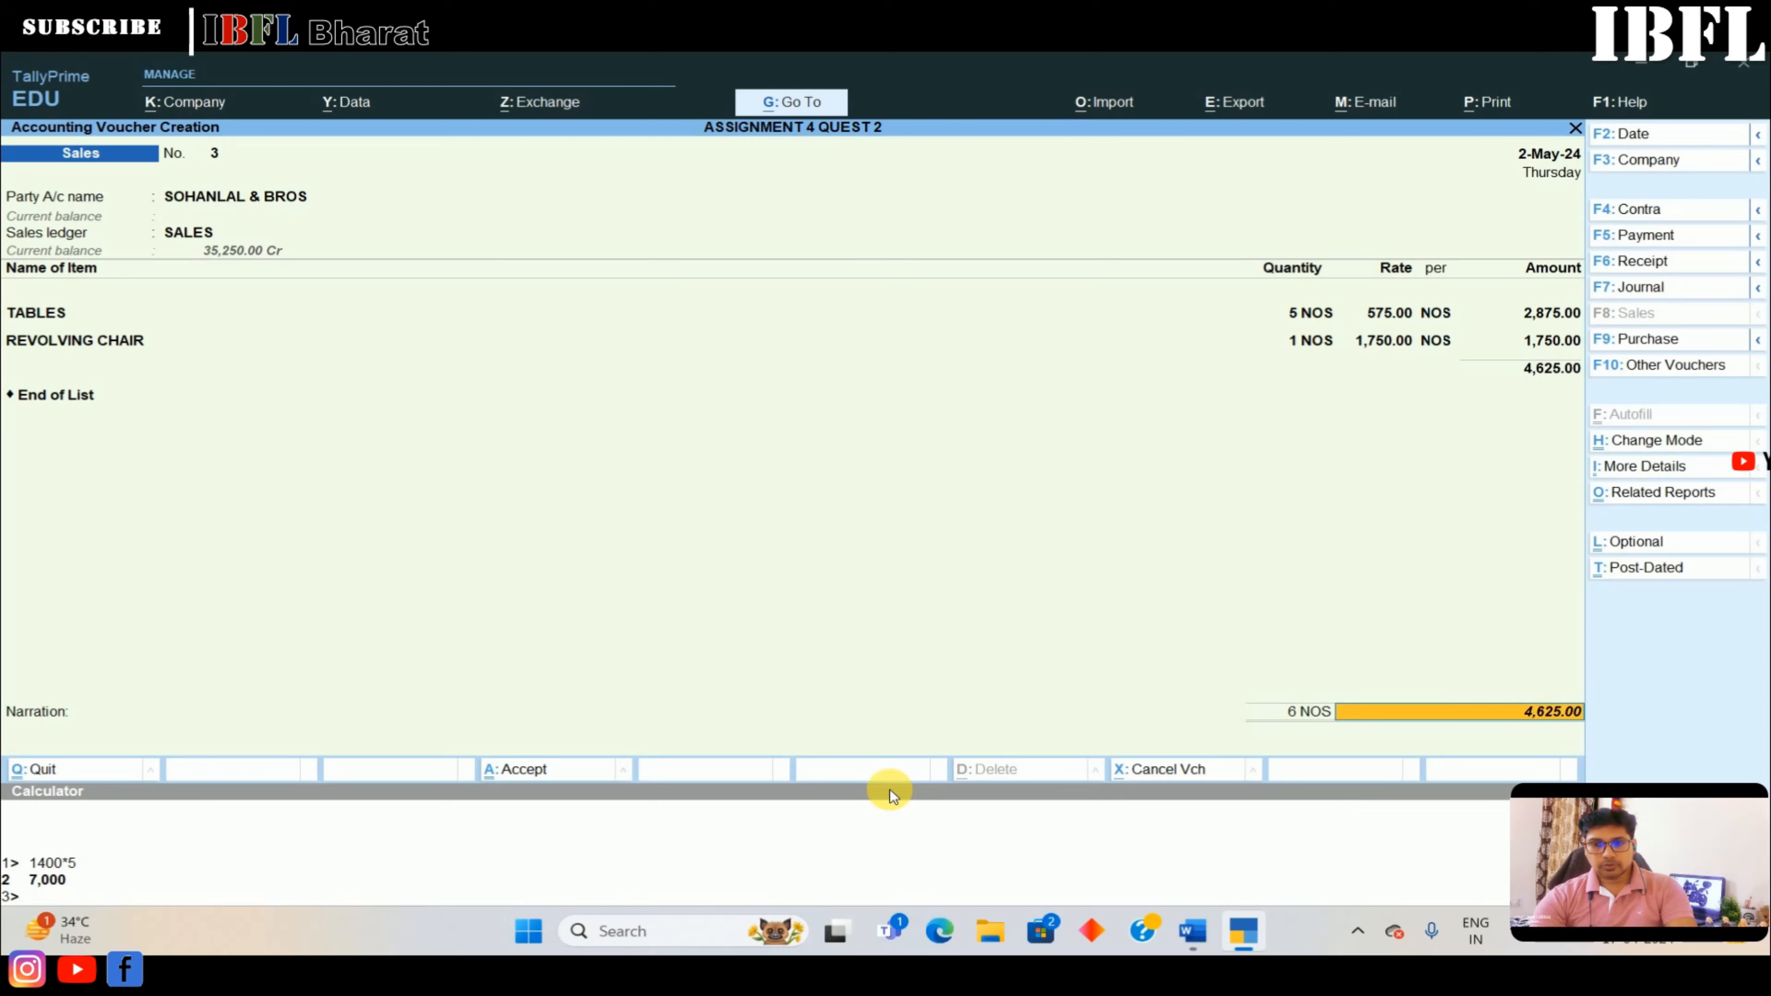
pyautogui.press('Return')
pyautogui.press('Return')
pyautogui.press('Return')
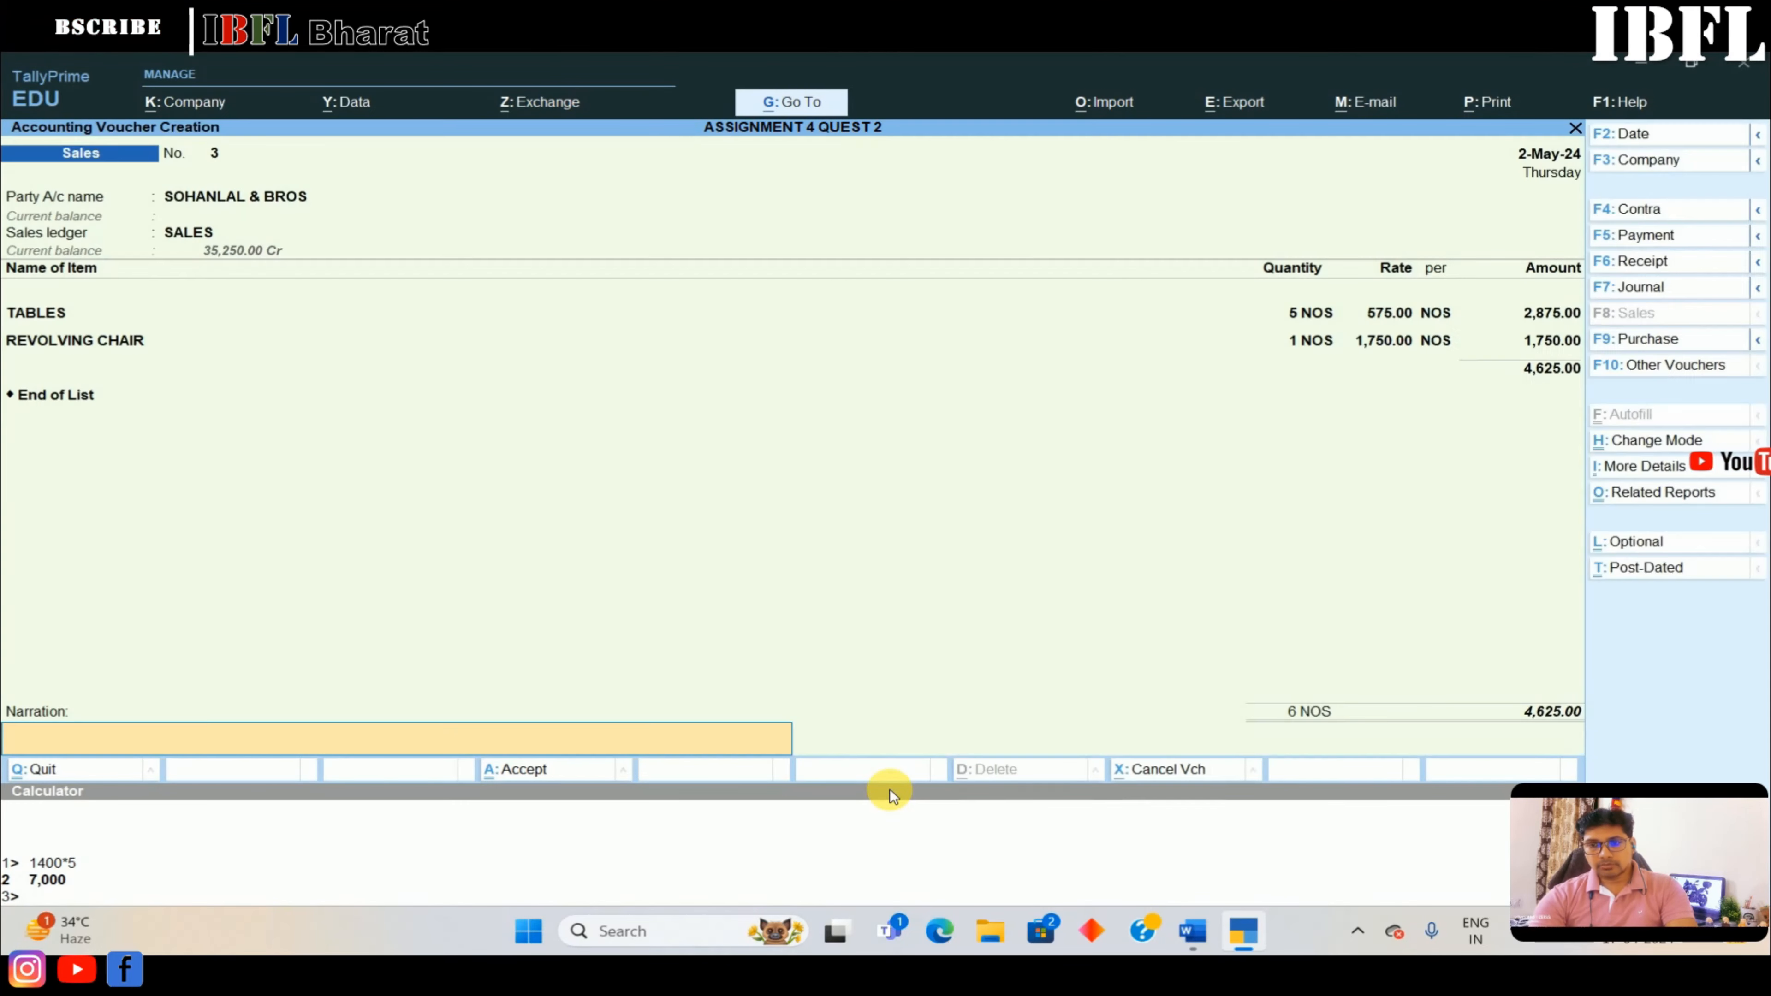
pyautogui.press('Return')
pyautogui.press('Return')
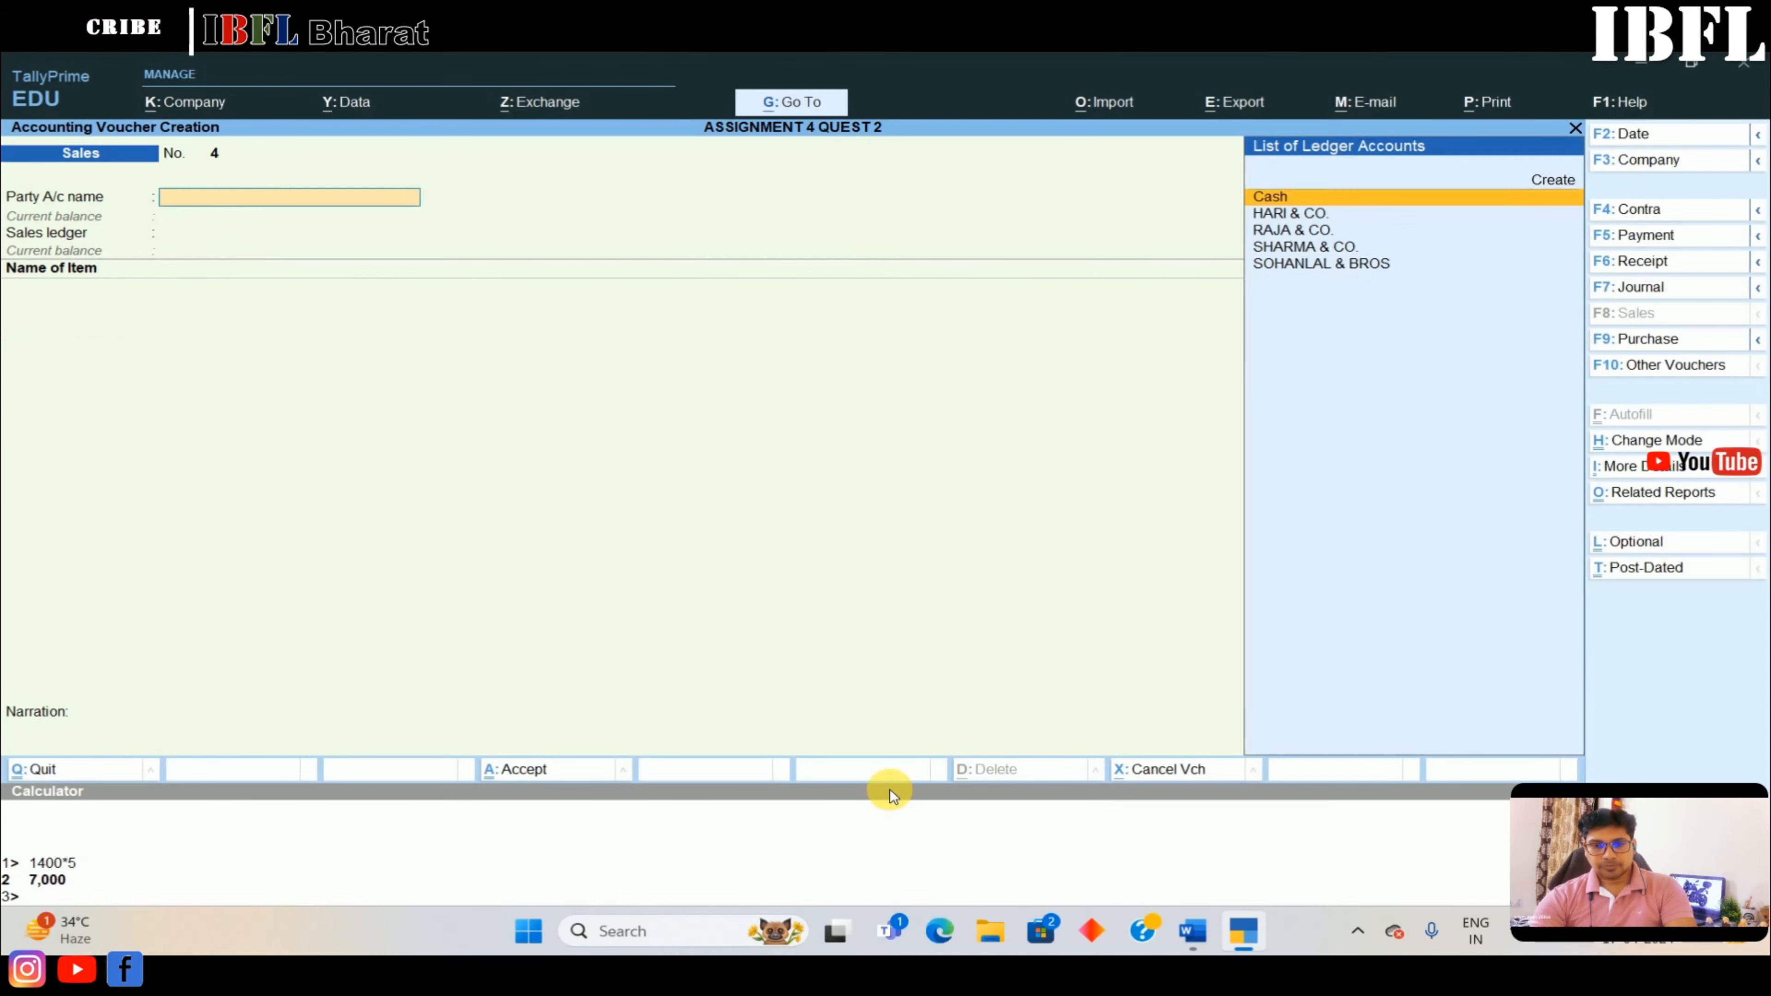
pyautogui.hotkey('alt', 'Tab')
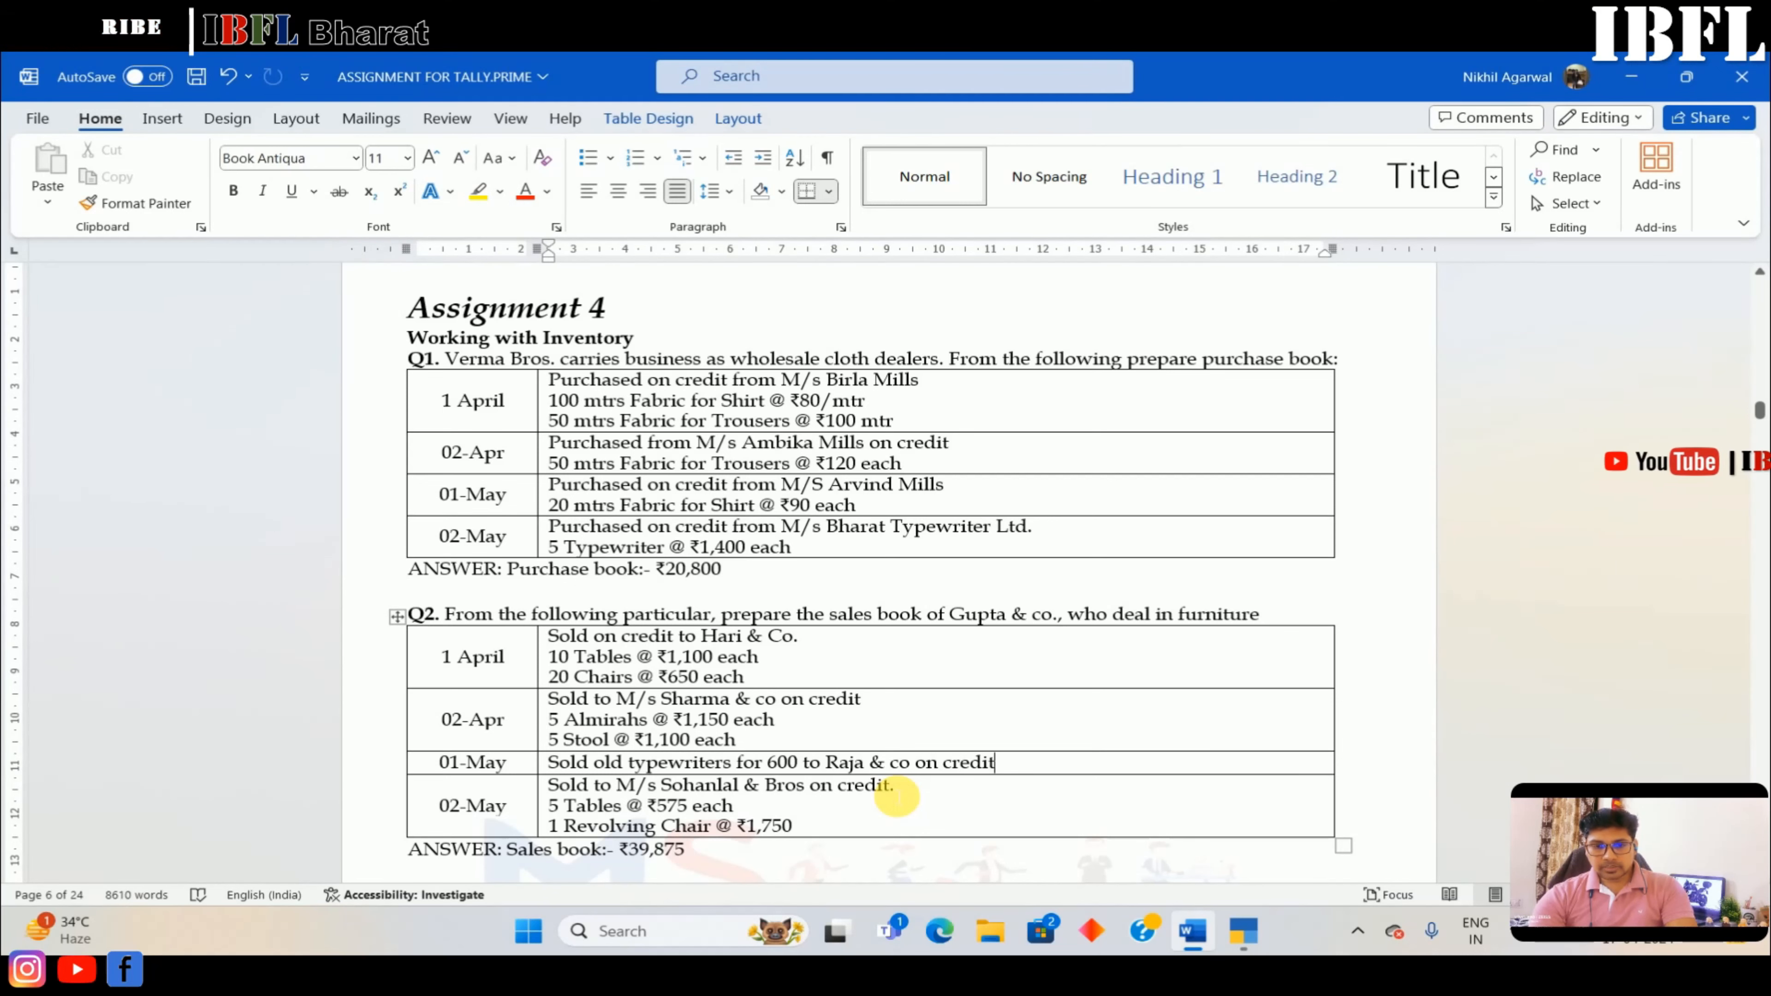
pyautogui.hotkey('alt', 'Tab')
# Leave voucher entry and open the Account Books reports
pyautogui.press('Escape')
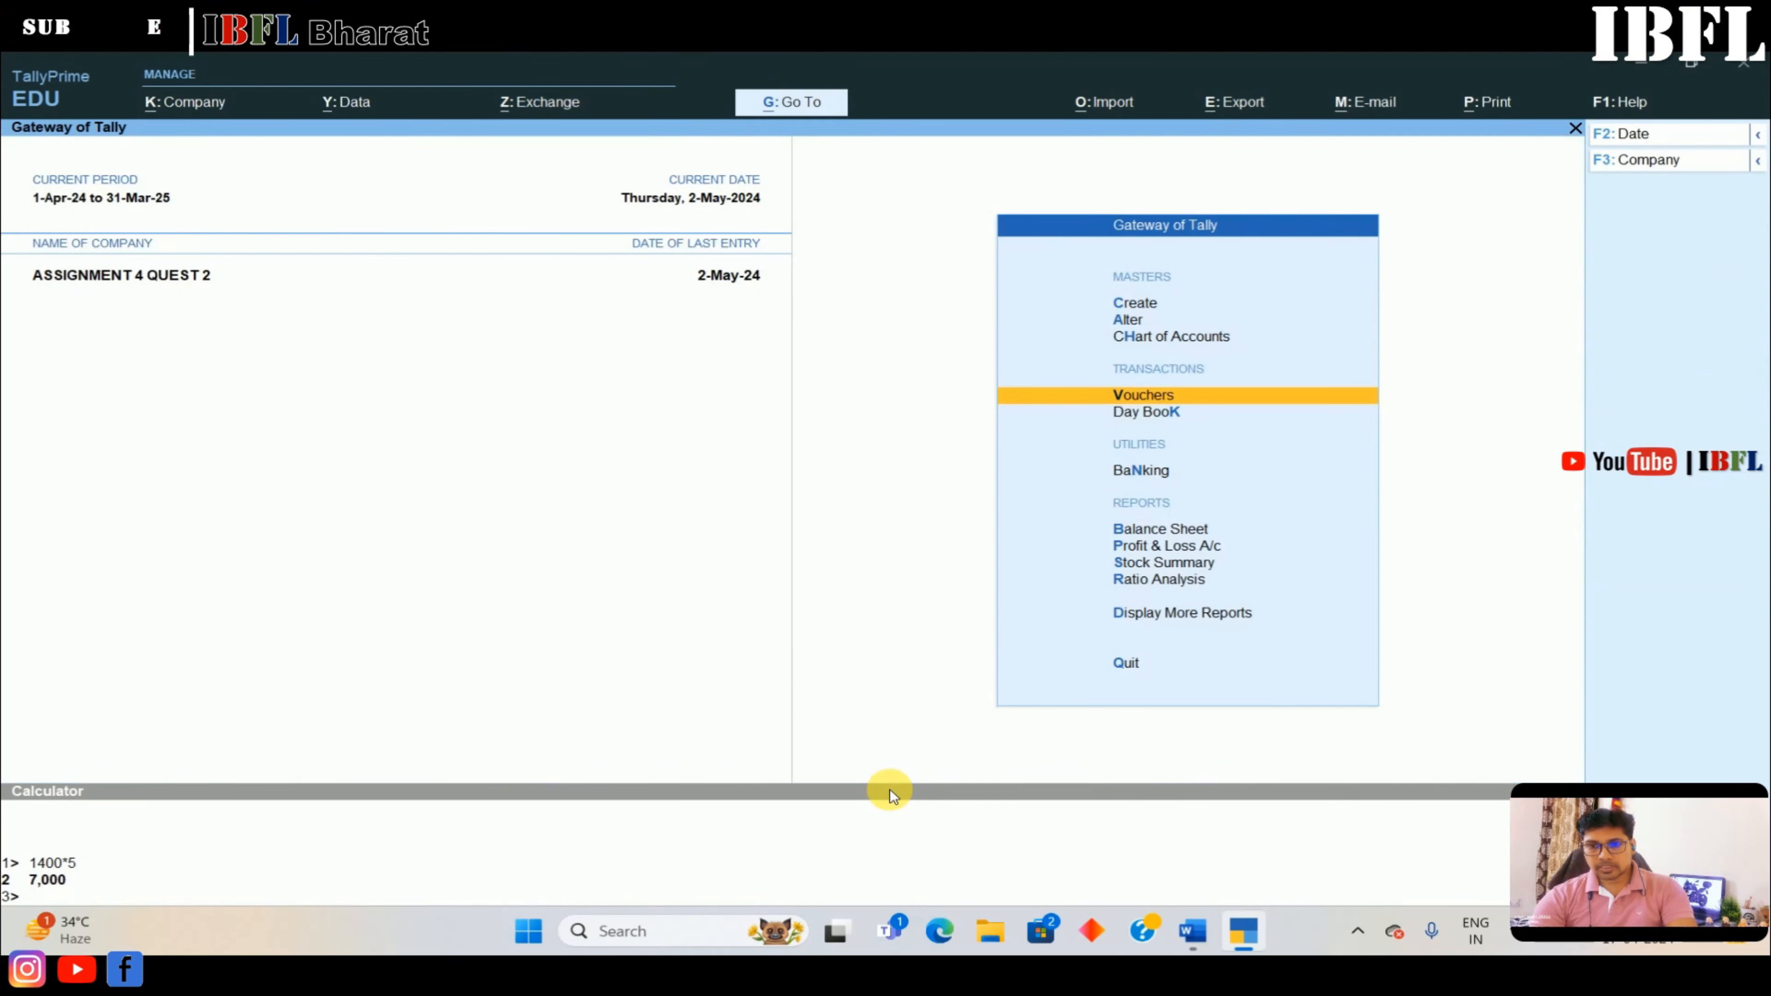
pyautogui.press('Down')
pyautogui.press('Down')
pyautogui.press('Down')
pyautogui.press('Down')
pyautogui.press('Down')
pyautogui.press('Down')
pyautogui.press('Down')
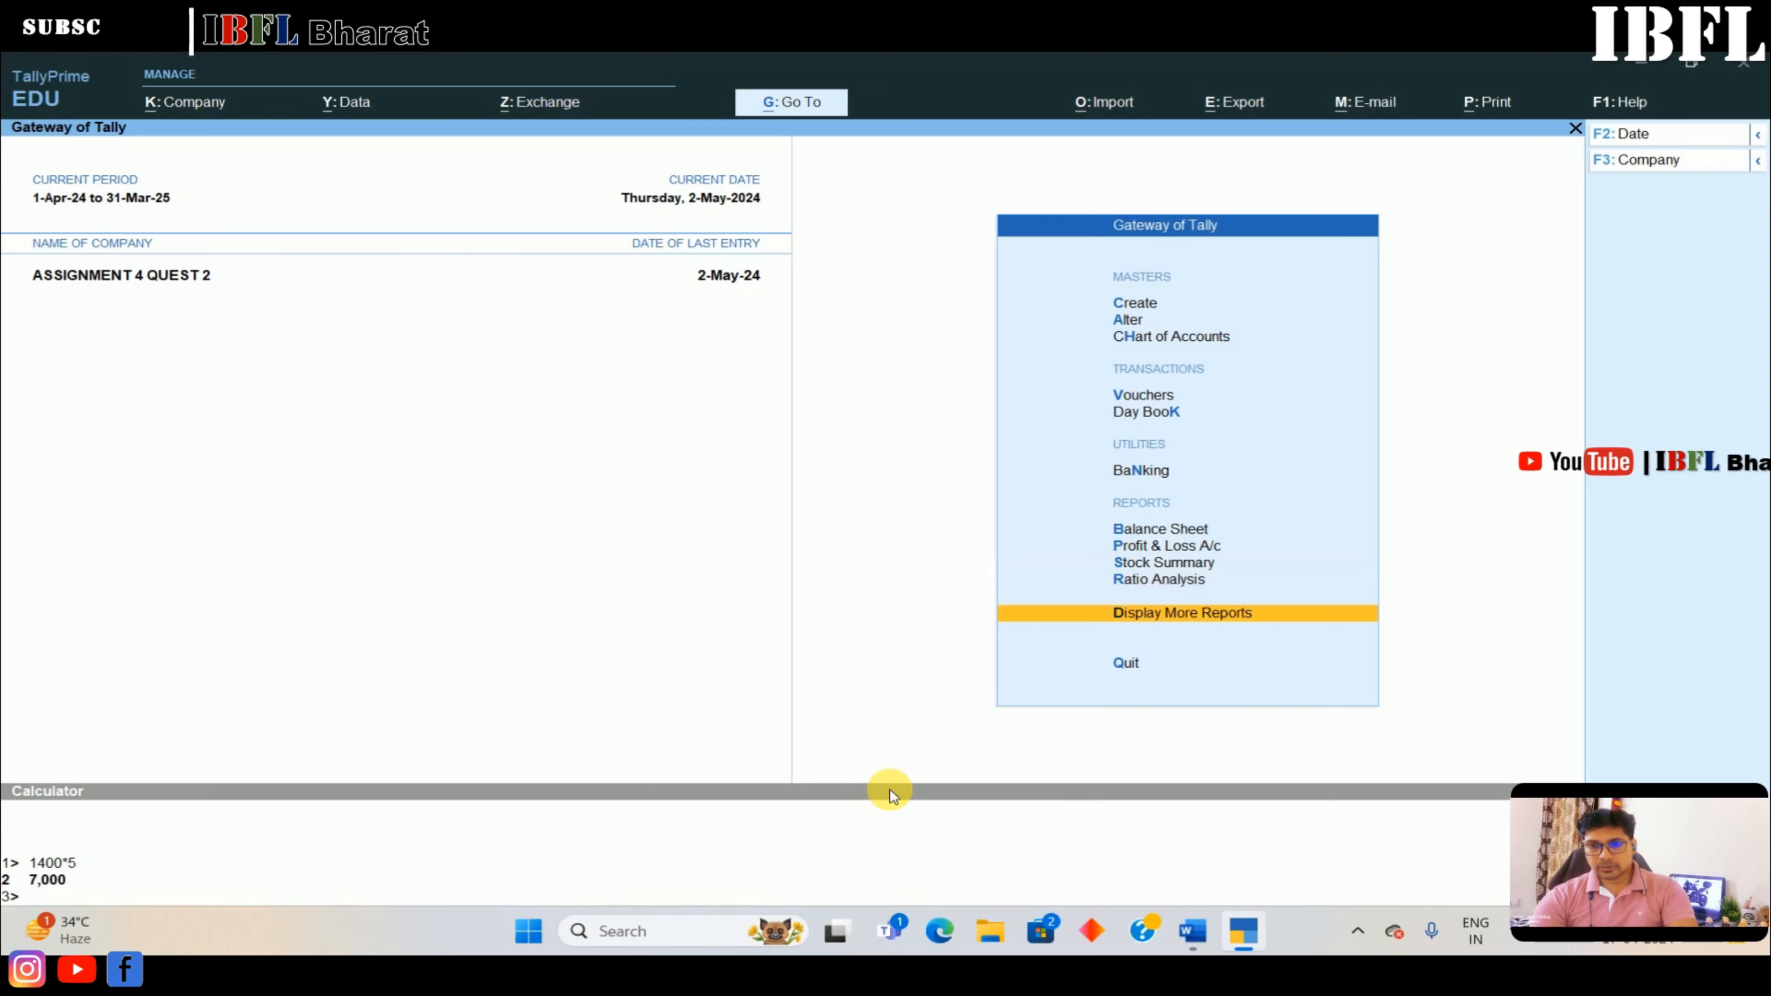
pyautogui.press('Return')
pyautogui.press('Down')
pyautogui.press('Down')
pyautogui.press('Down')
pyautogui.press('Down')
pyautogui.press('Return')
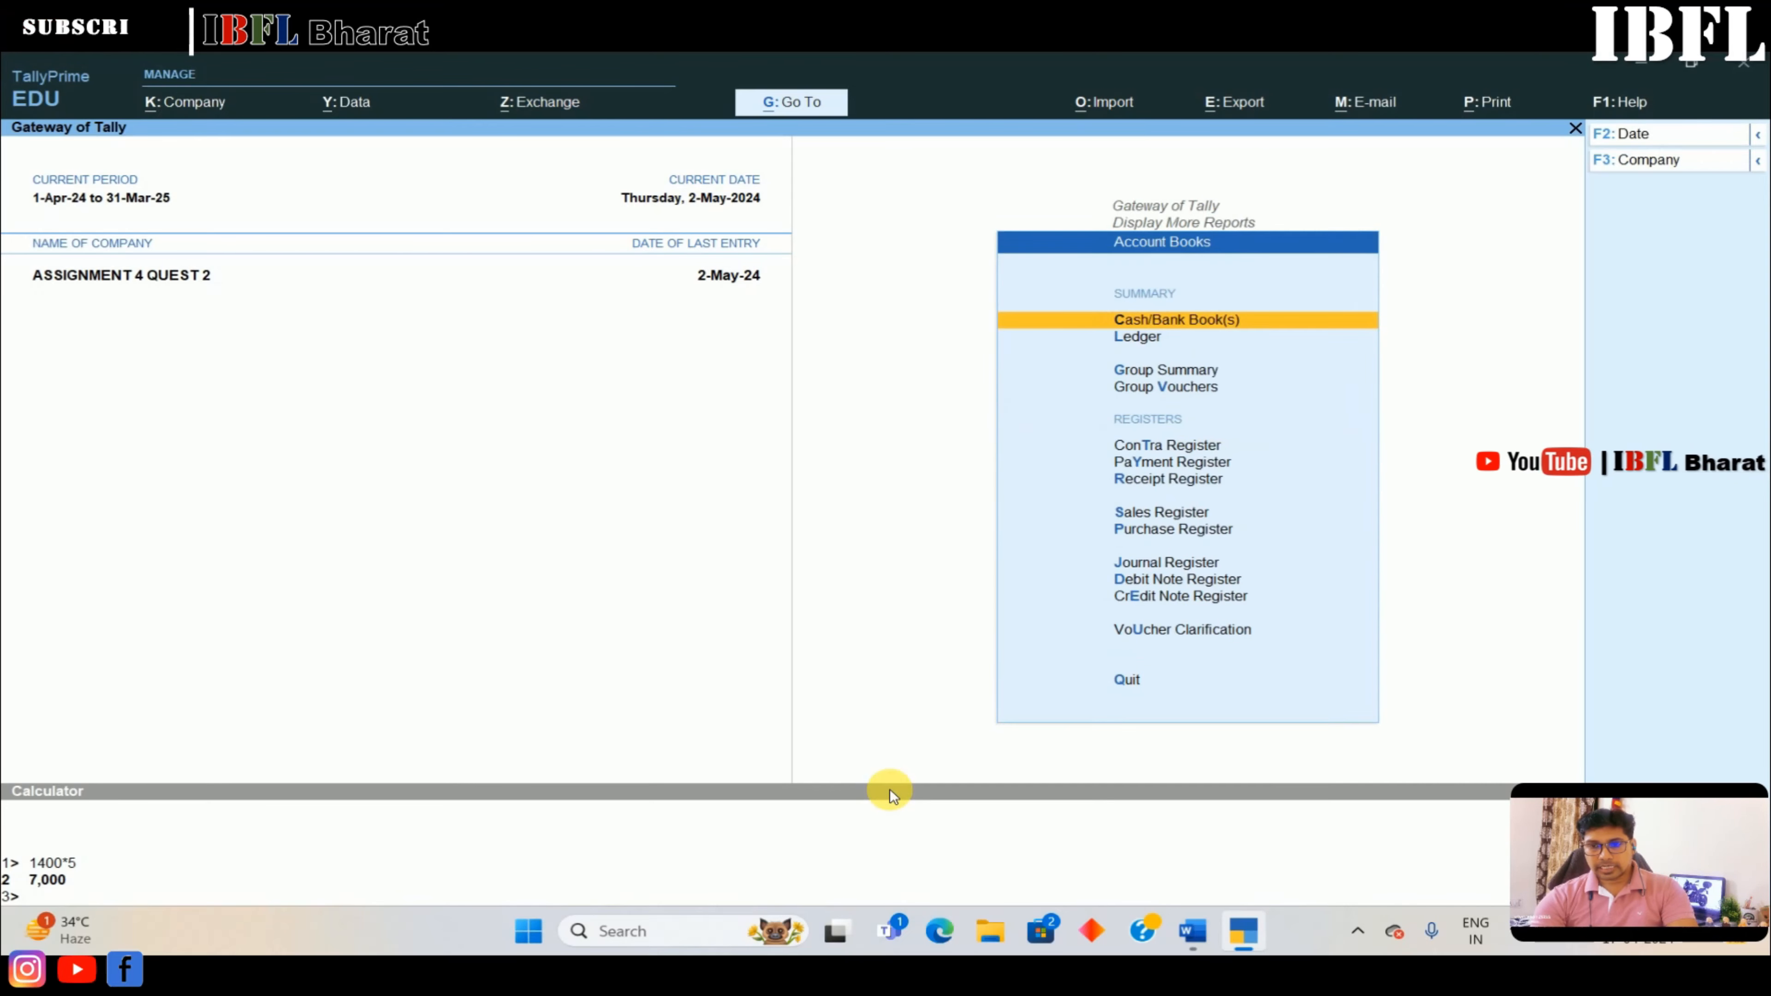
# Open the Sales Register and compare its grand total with the Q2 answer in the Word assignment
pyautogui.press('Down')
pyautogui.press('Down')
pyautogui.press('Down')
pyautogui.press('Down')
pyautogui.press('Down')
pyautogui.press('Down')
pyautogui.press('Down')
pyautogui.press('Return')
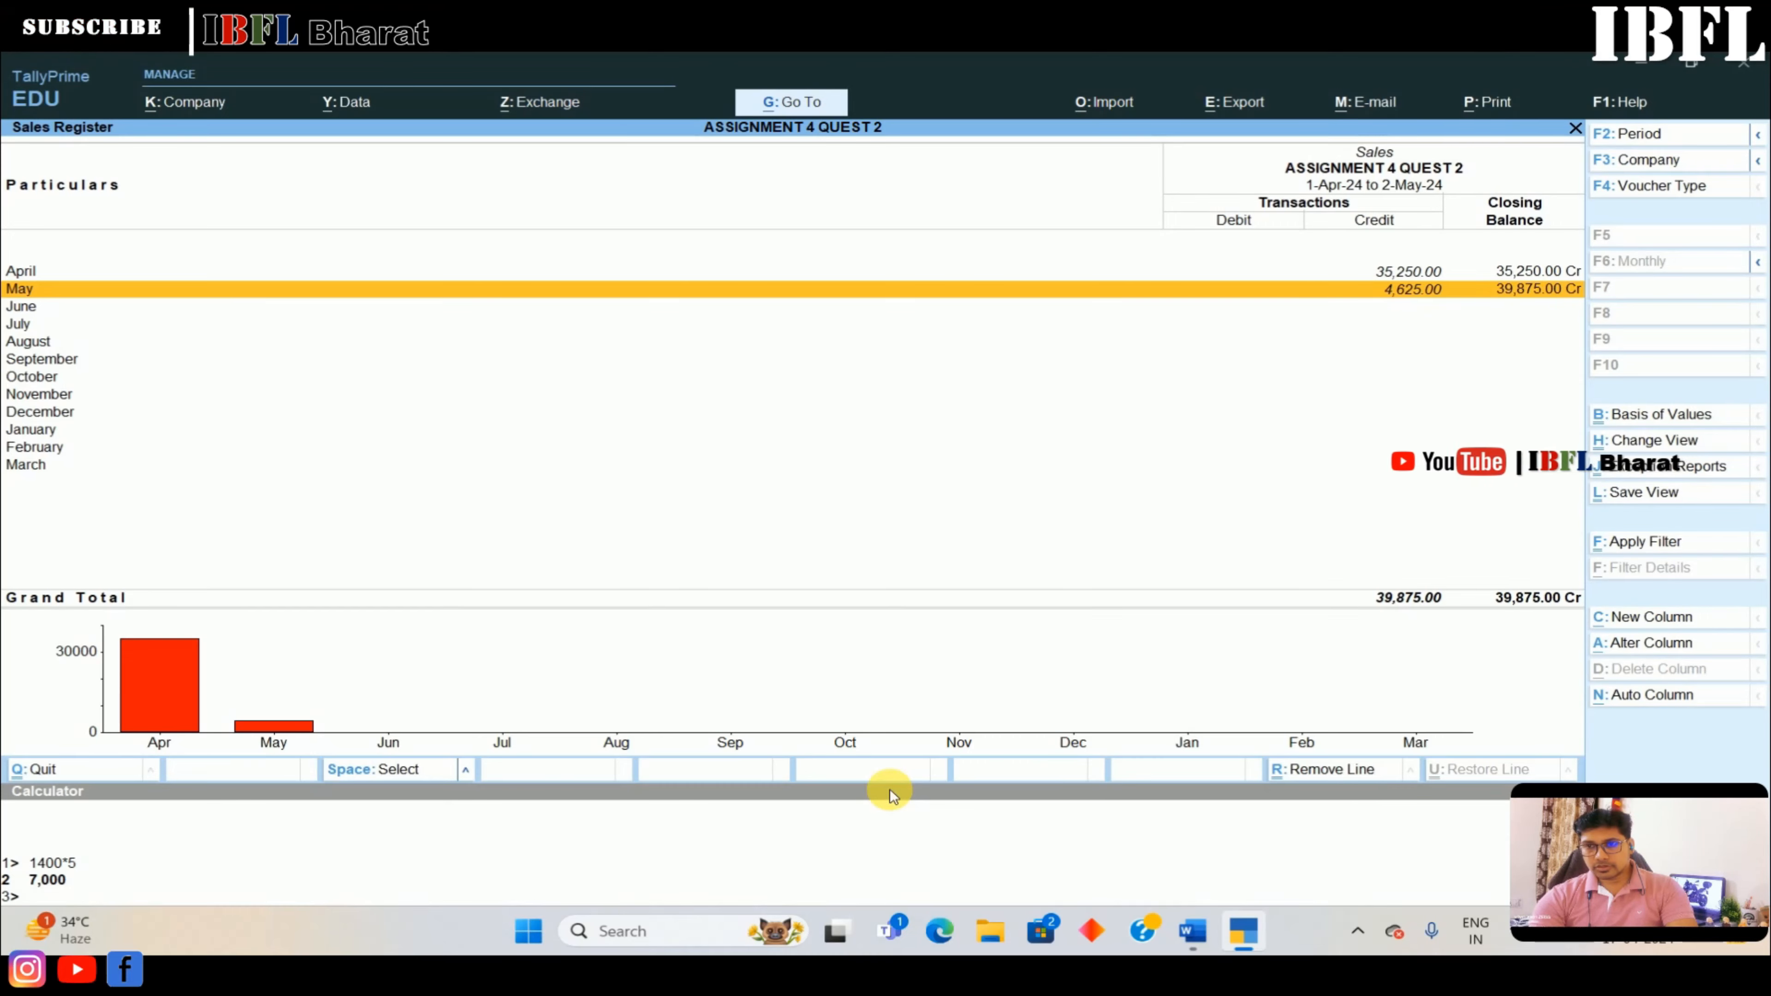
pyautogui.hotkey('alt', 'Tab')
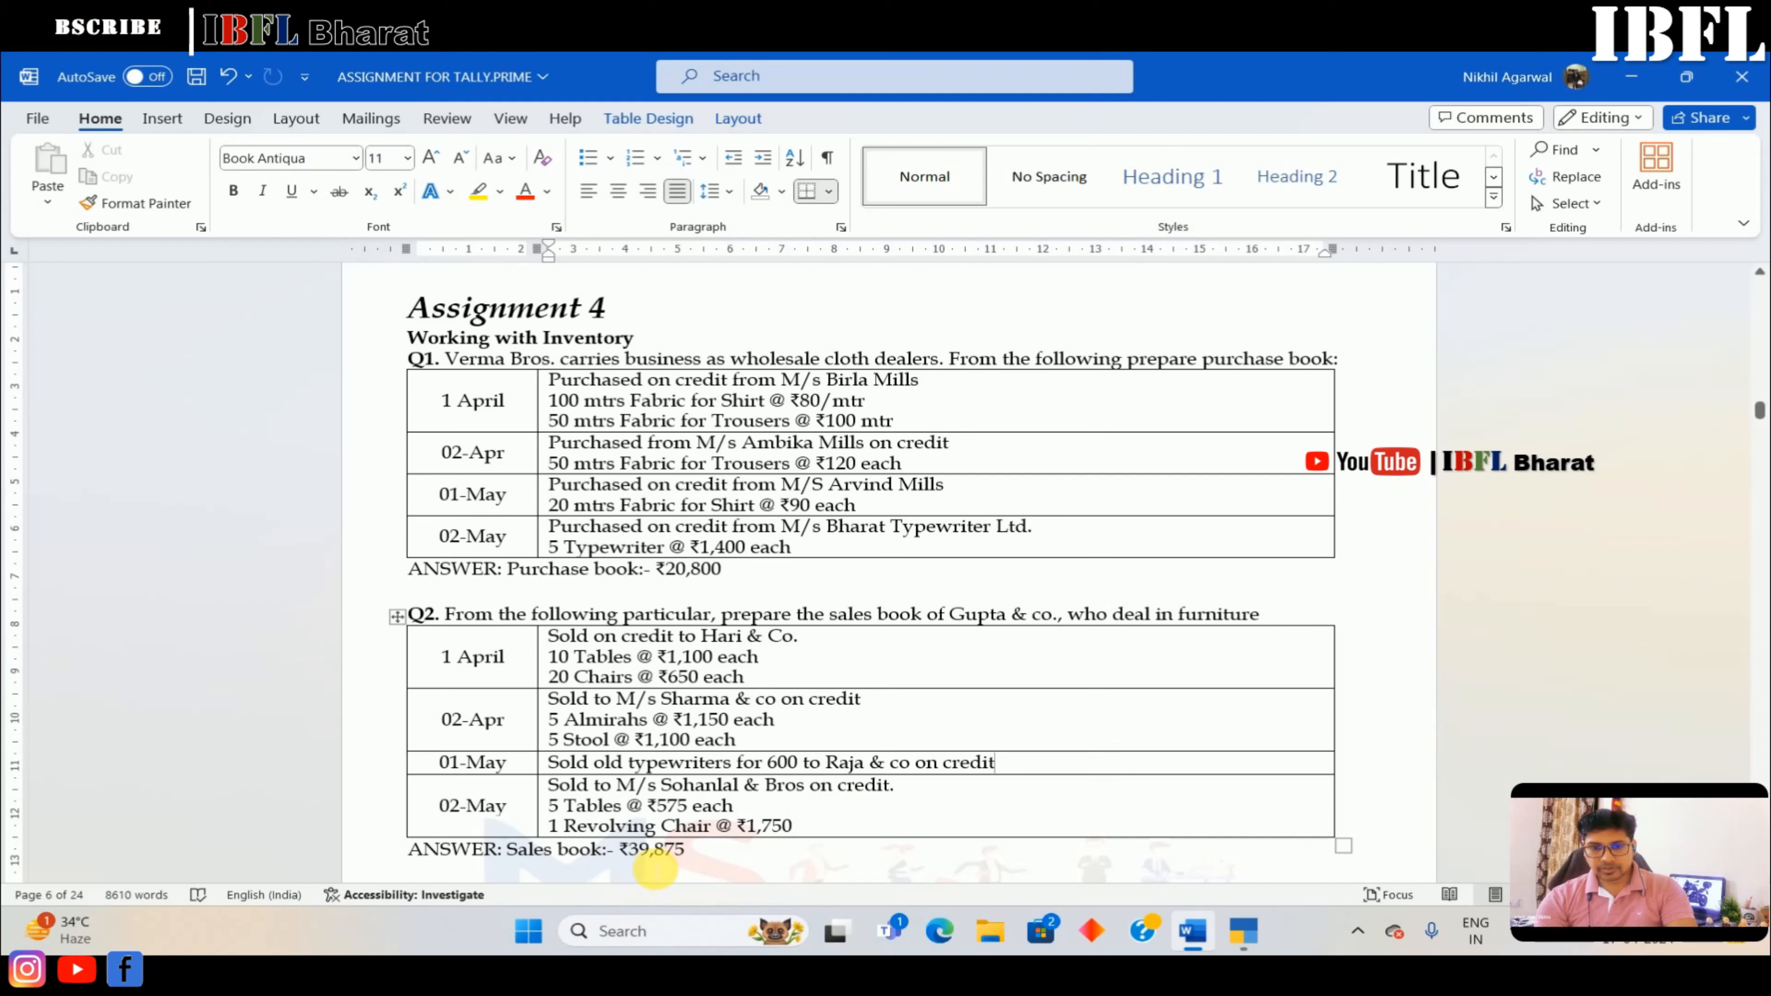
pyautogui.hotkey('alt', 'Tab')
# Leave the Sales Register, open the Balance Sheet and examine Sundry Debtors under Current Assets
pyautogui.press('Escape')
pyautogui.press('Escape')
pyautogui.press('Escape')
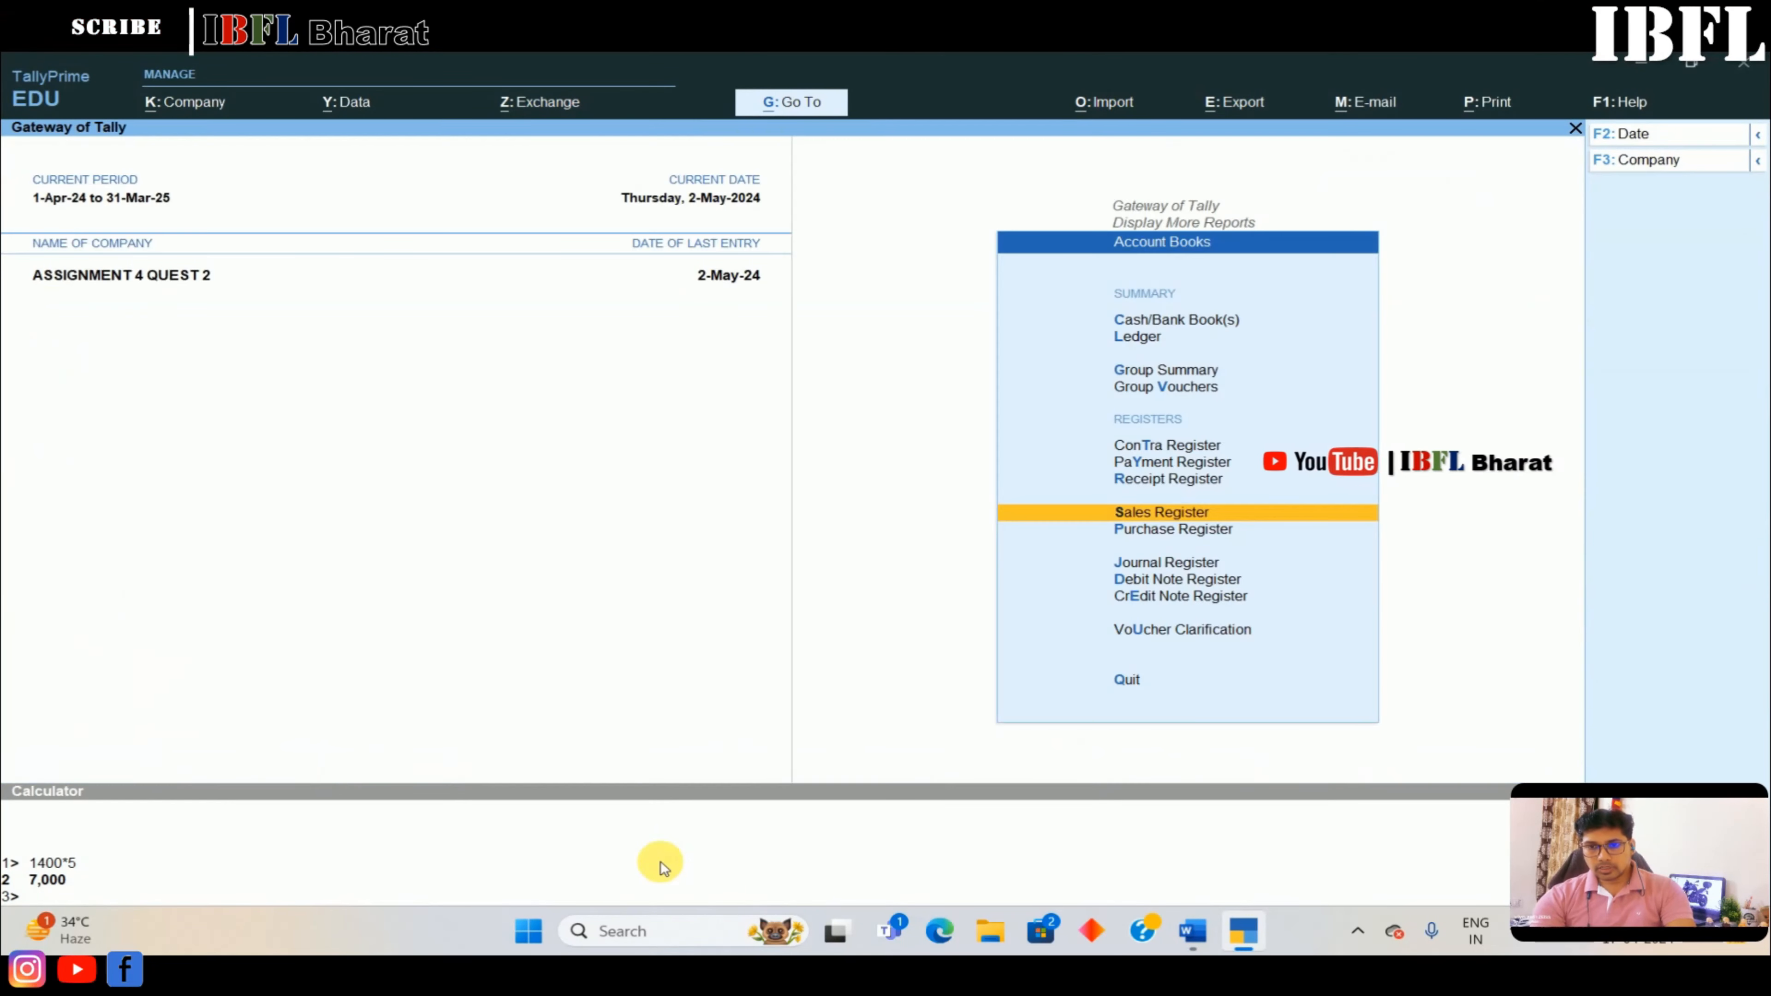
pyautogui.press('Down')
pyautogui.press('Up')
pyautogui.press('Up')
pyautogui.press('Up')
pyautogui.press('Up')
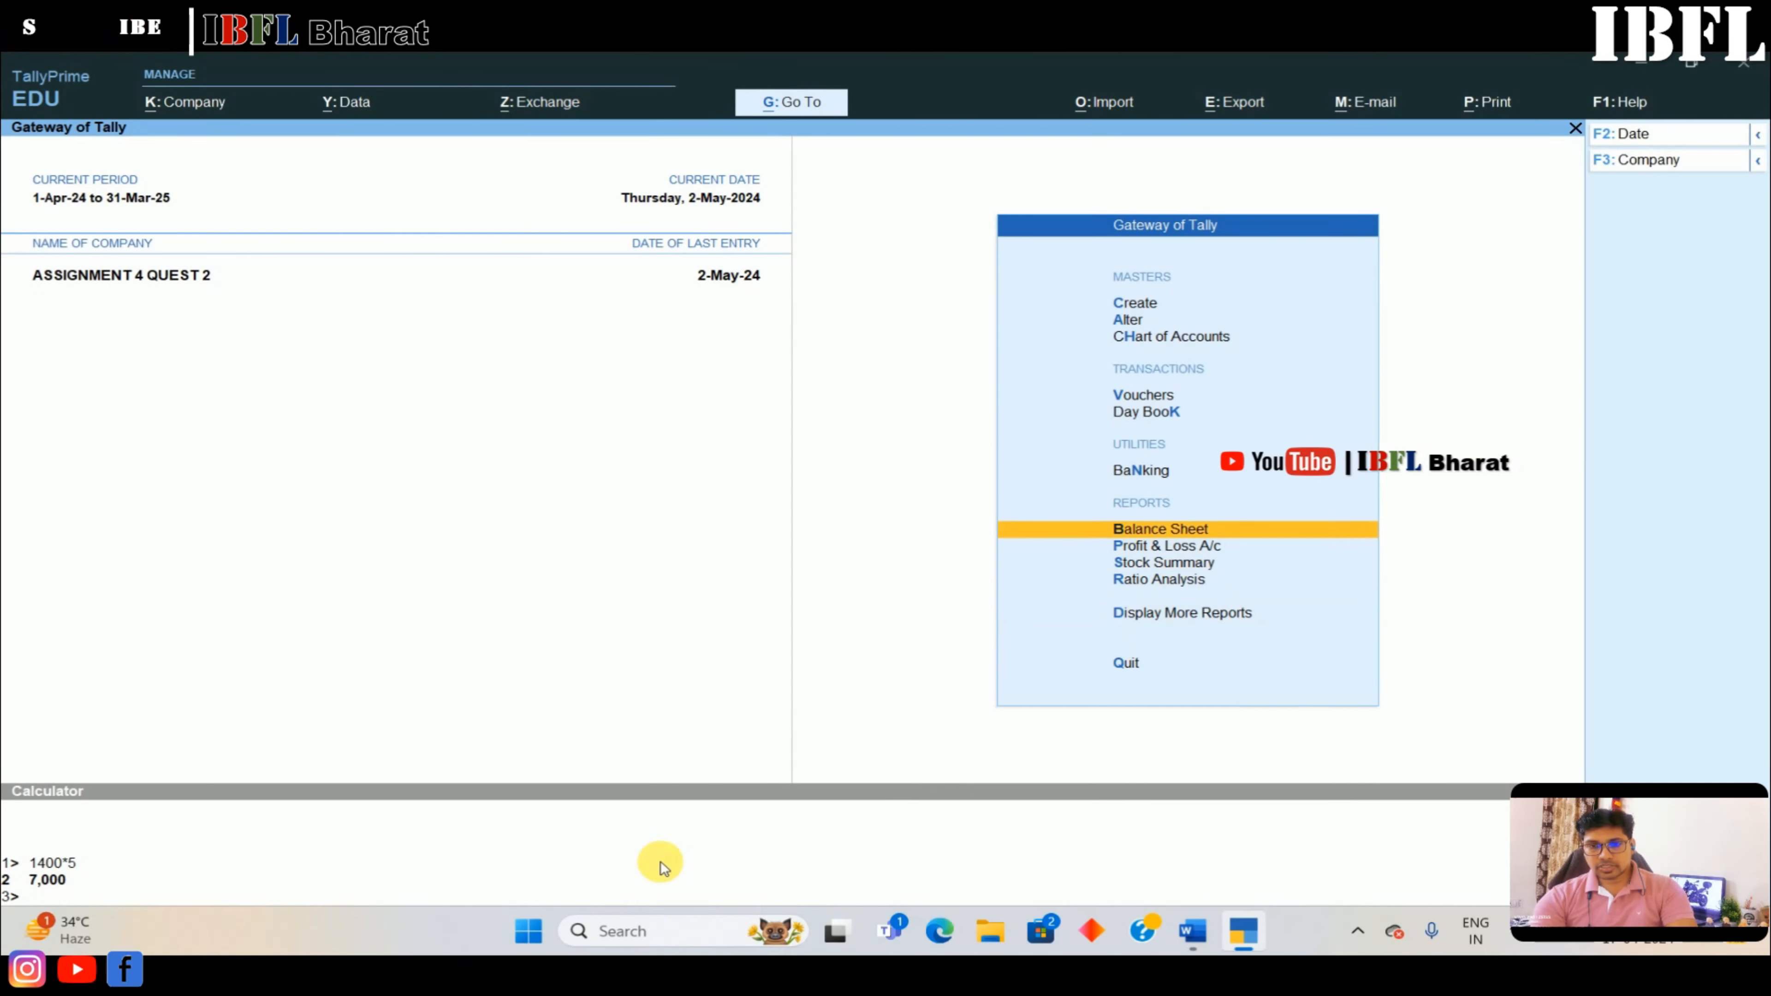
pyautogui.press('Return')
pyautogui.press('Right')
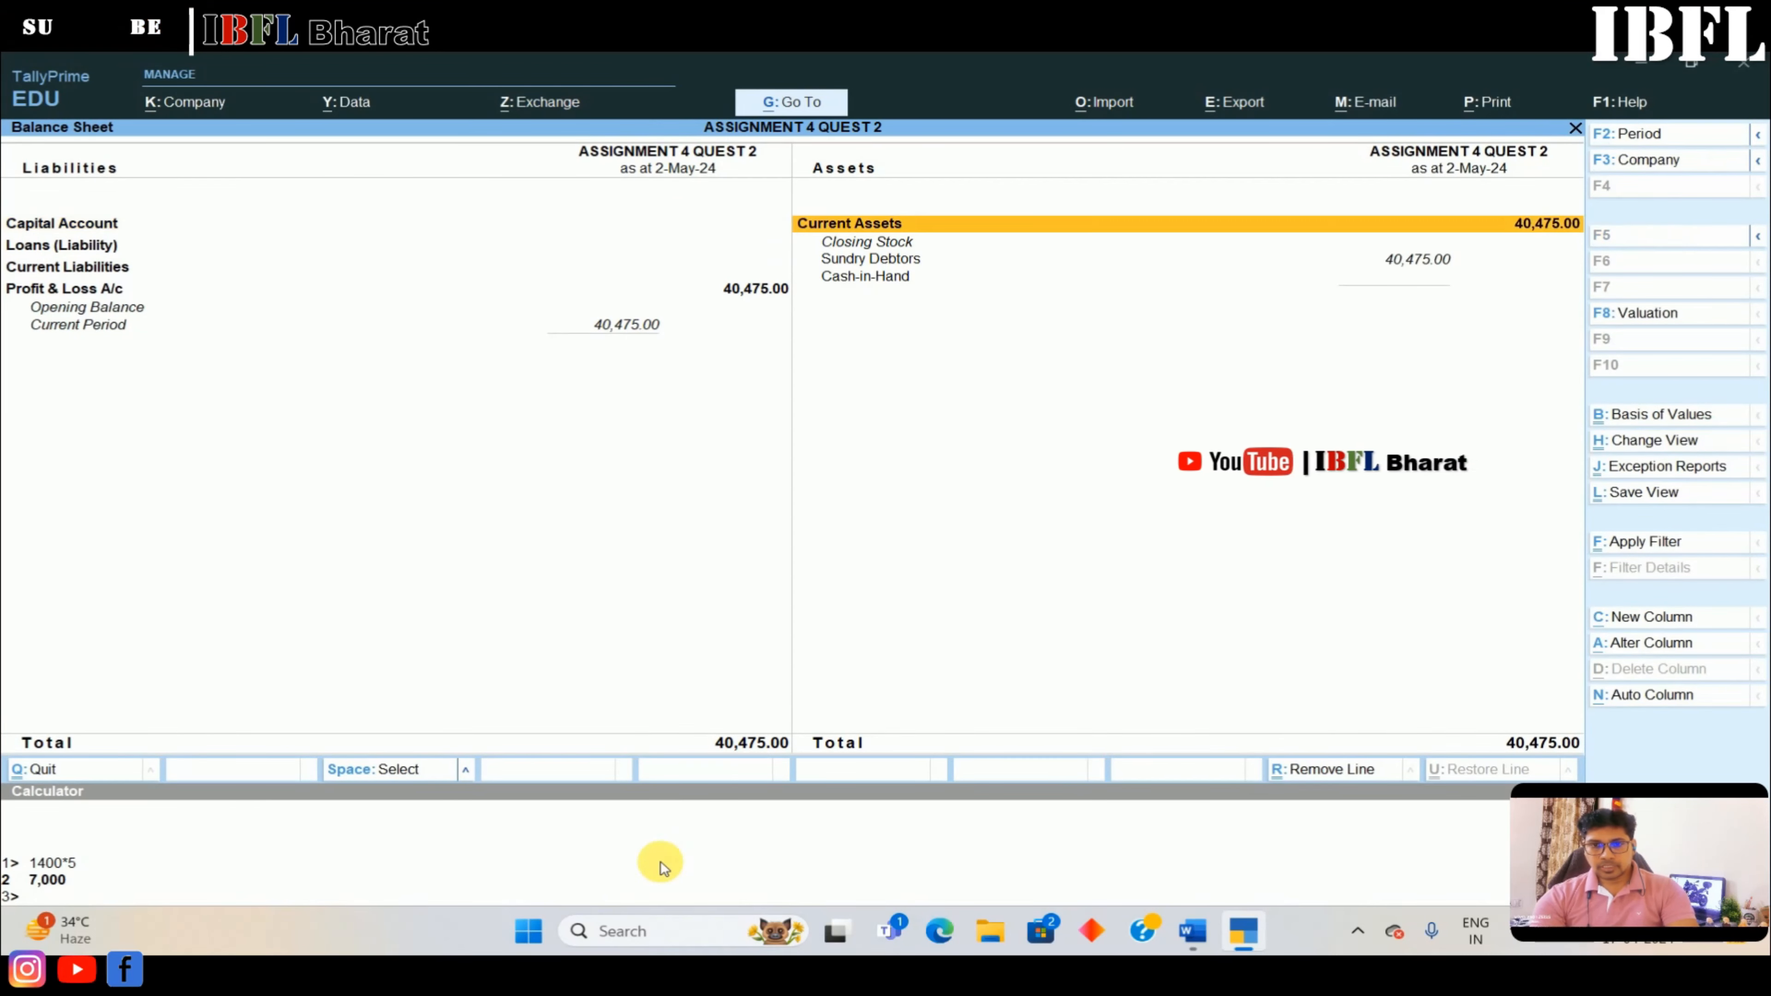
pyautogui.press('Down')
pyautogui.press('Down')
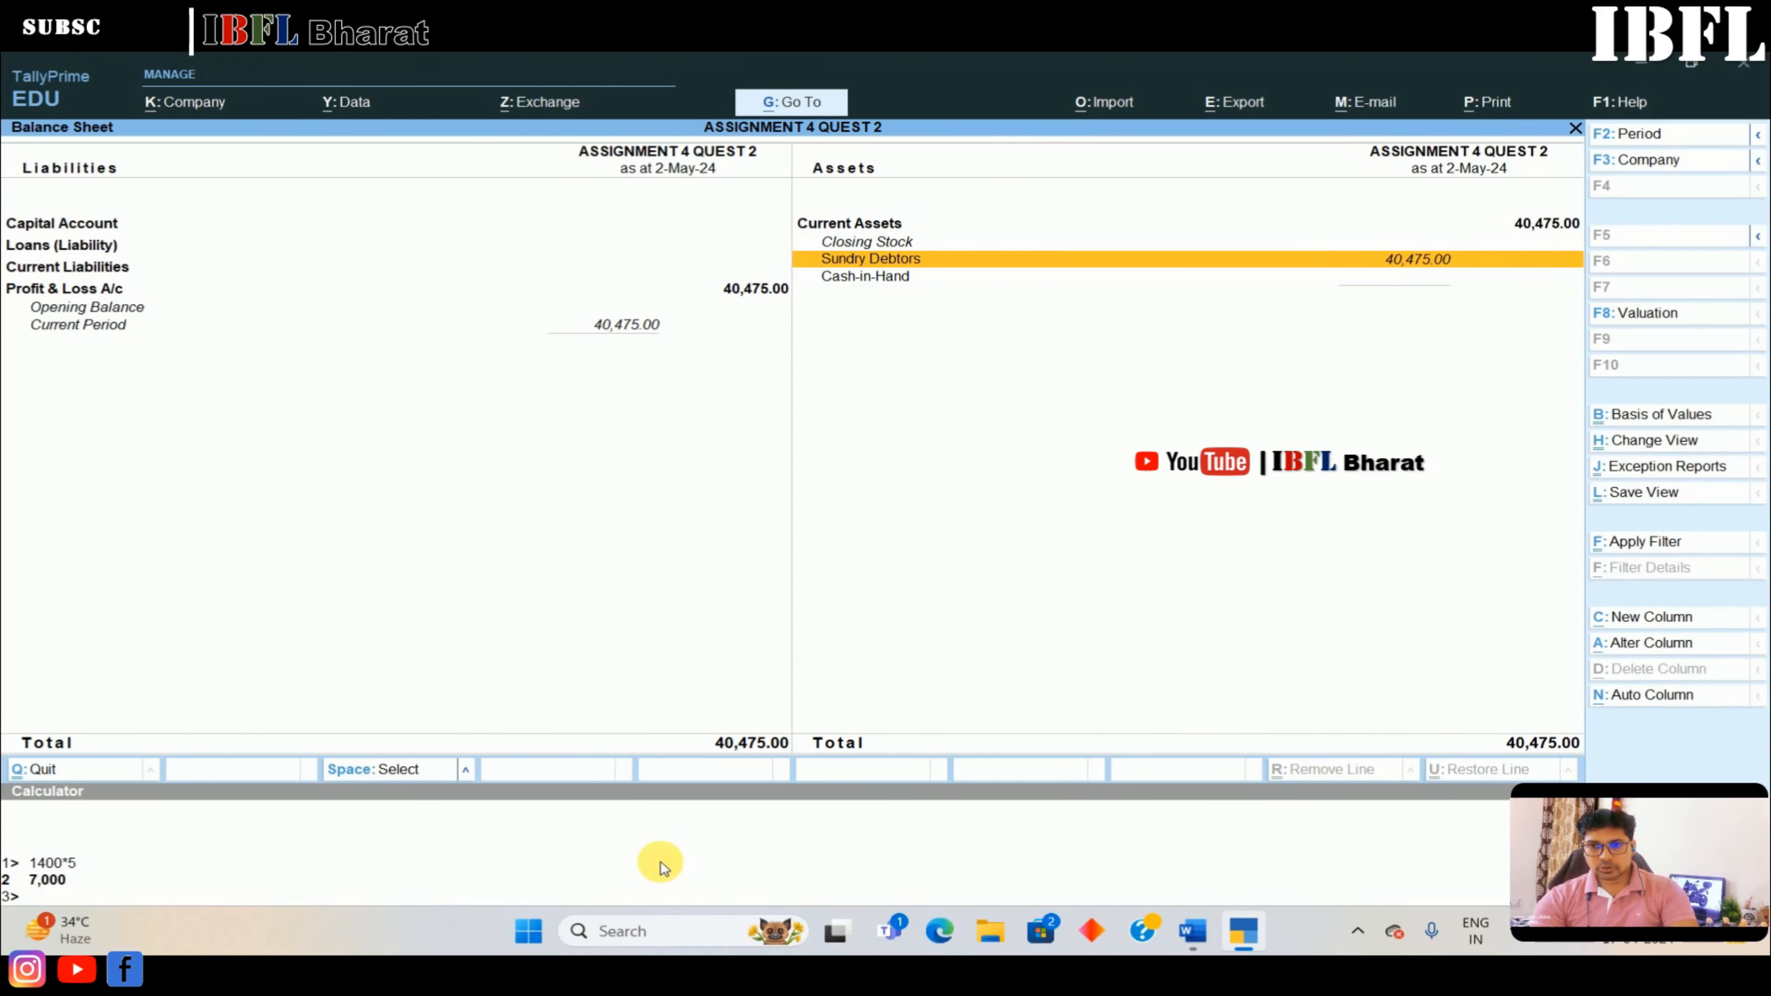
# Open the Profit & Loss A/c from the Balance Sheet's liabilities side and expand it to the detailed view
pyautogui.press('Left')
pyautogui.press('Down')
pyautogui.press('Down')
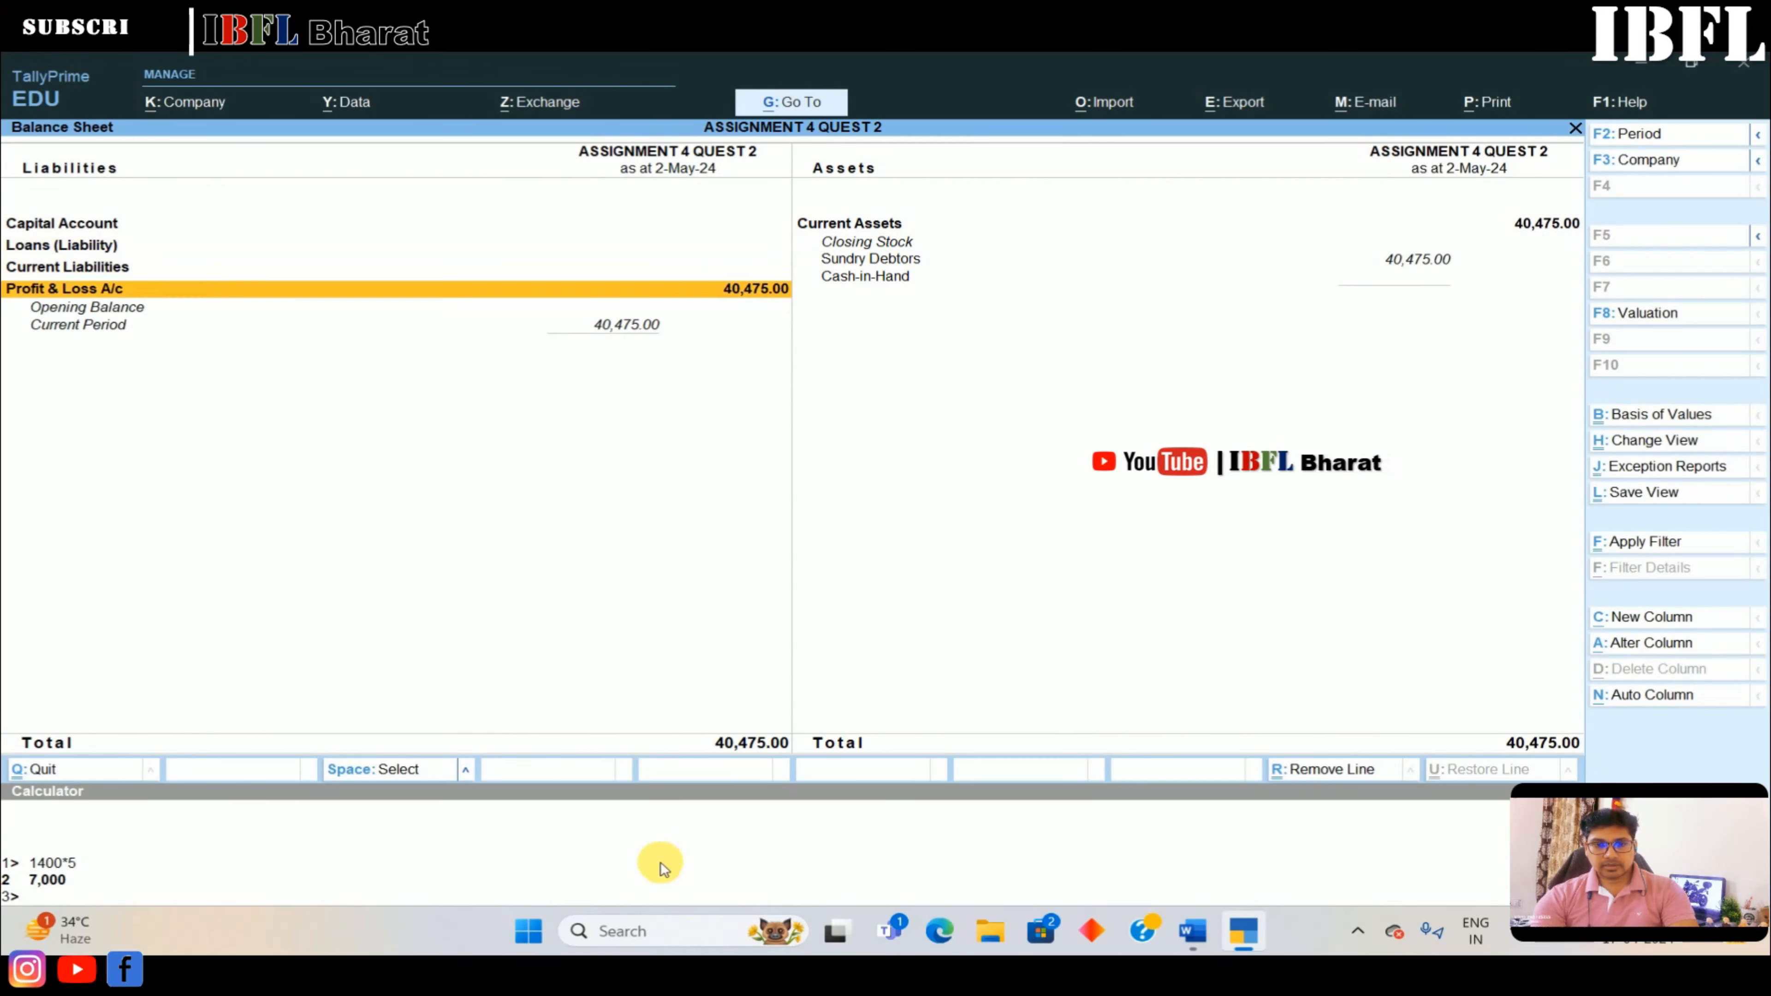
pyautogui.press('Return')
pyautogui.hotkey('alt', 'F5')
pyautogui.press('Down')
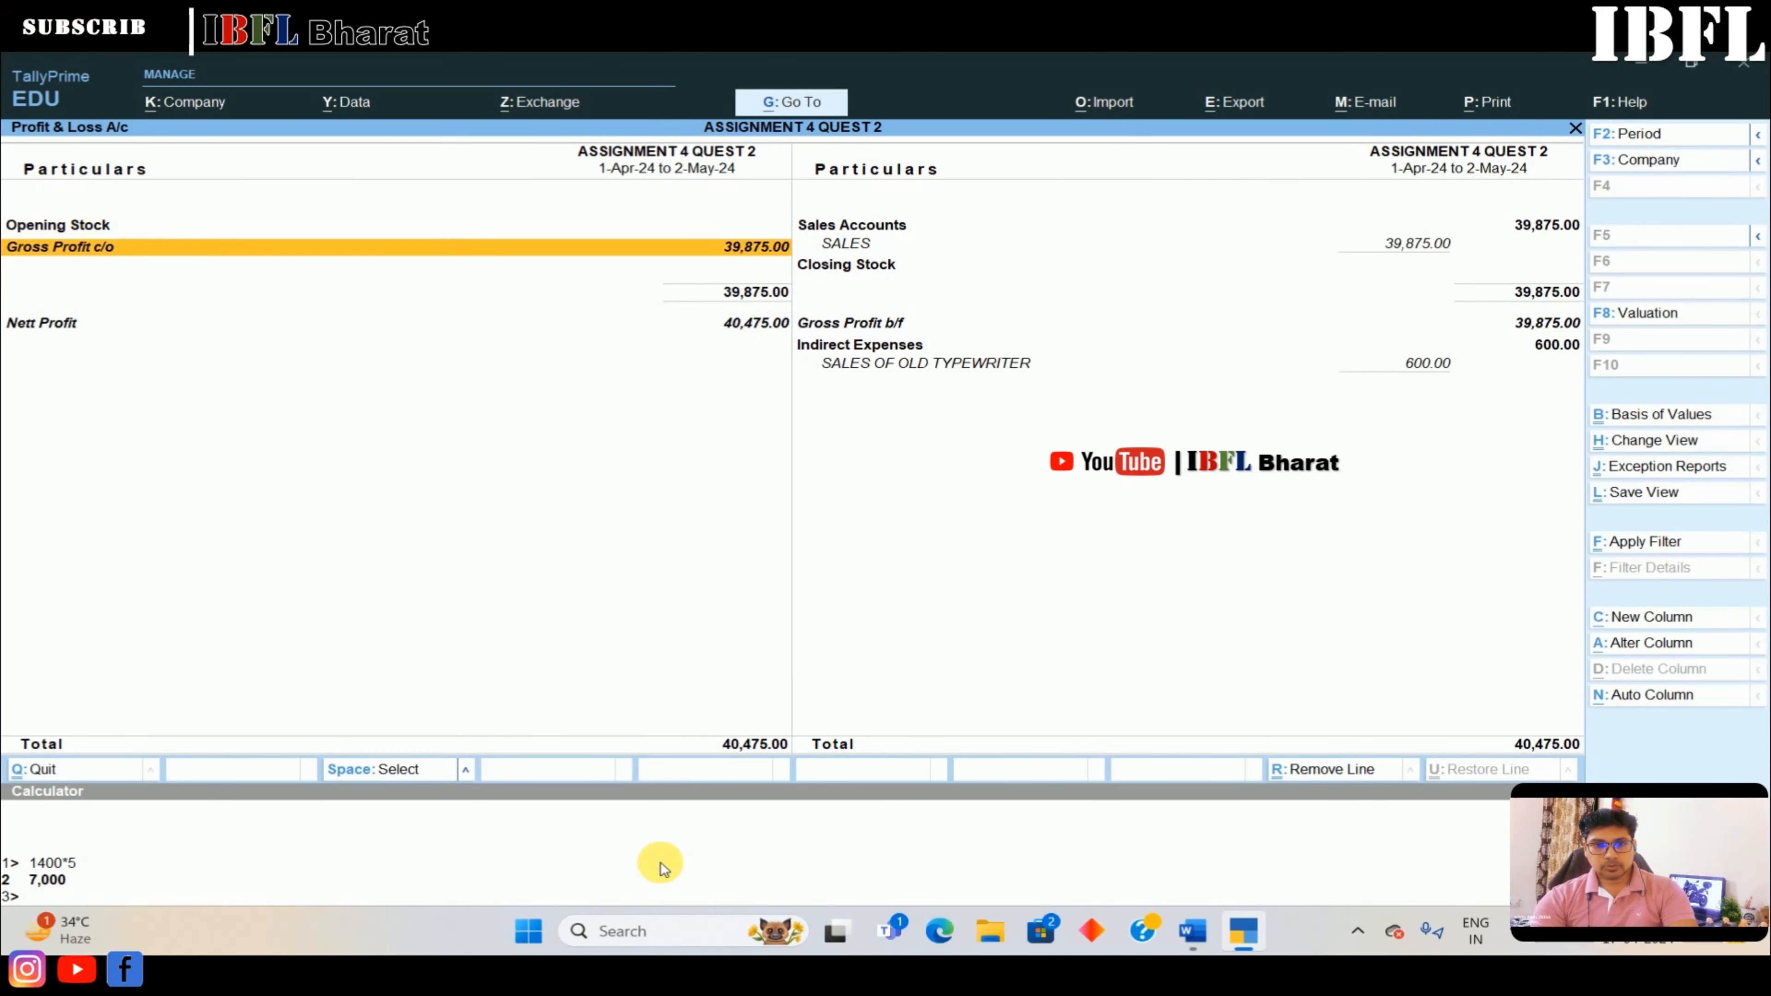
# Examine the SALES entry and the group under which SALES OF OLD TYPEWRITER is shown in the Profit & Loss A/c
pyautogui.press('Right')
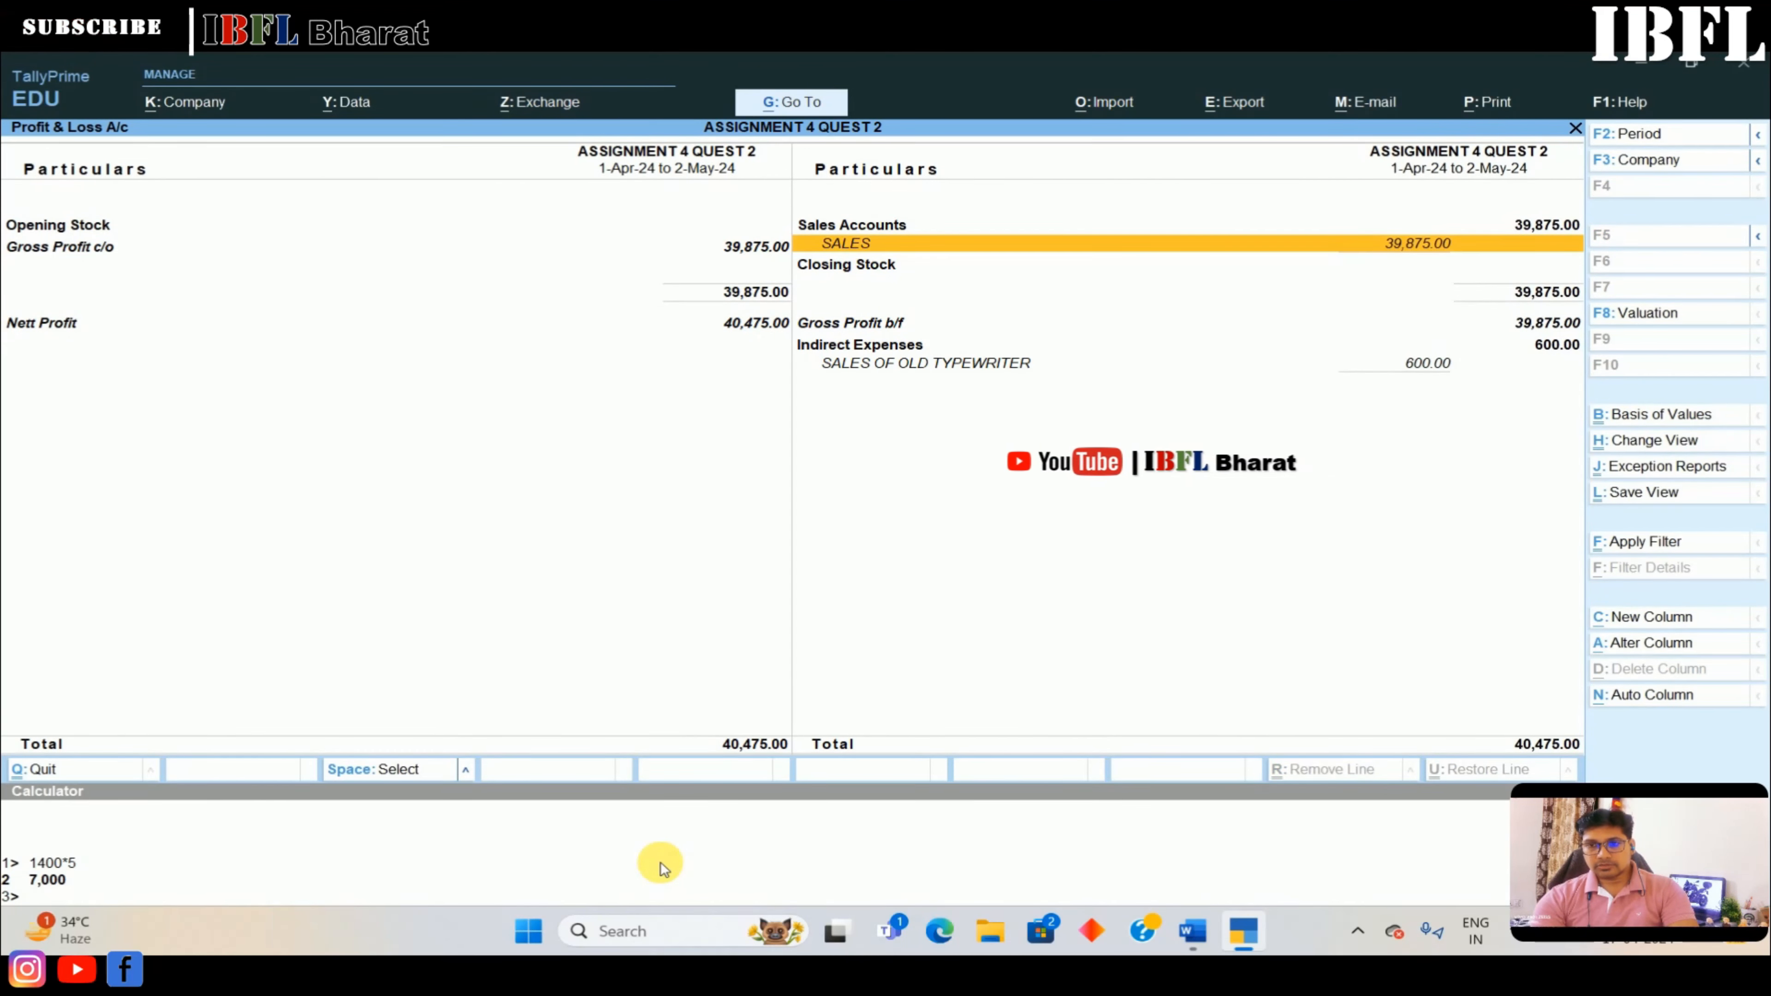
pyautogui.press('Down')
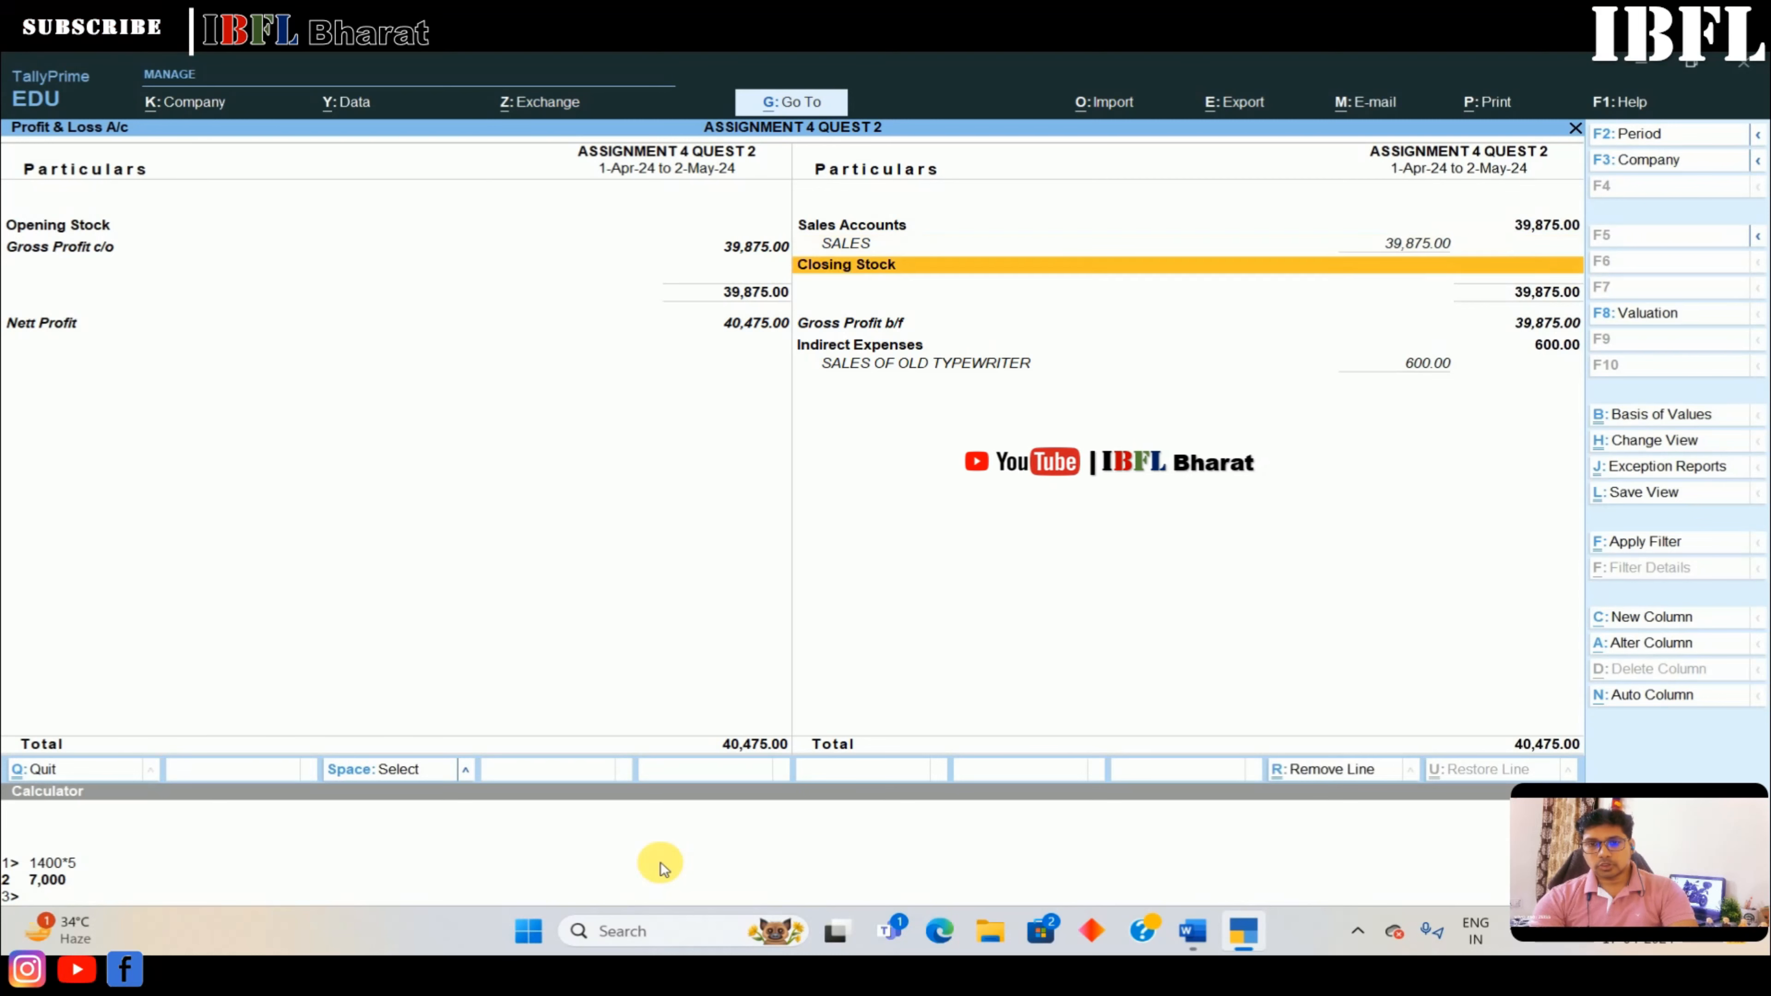
pyautogui.press('Down')
pyautogui.press('Down')
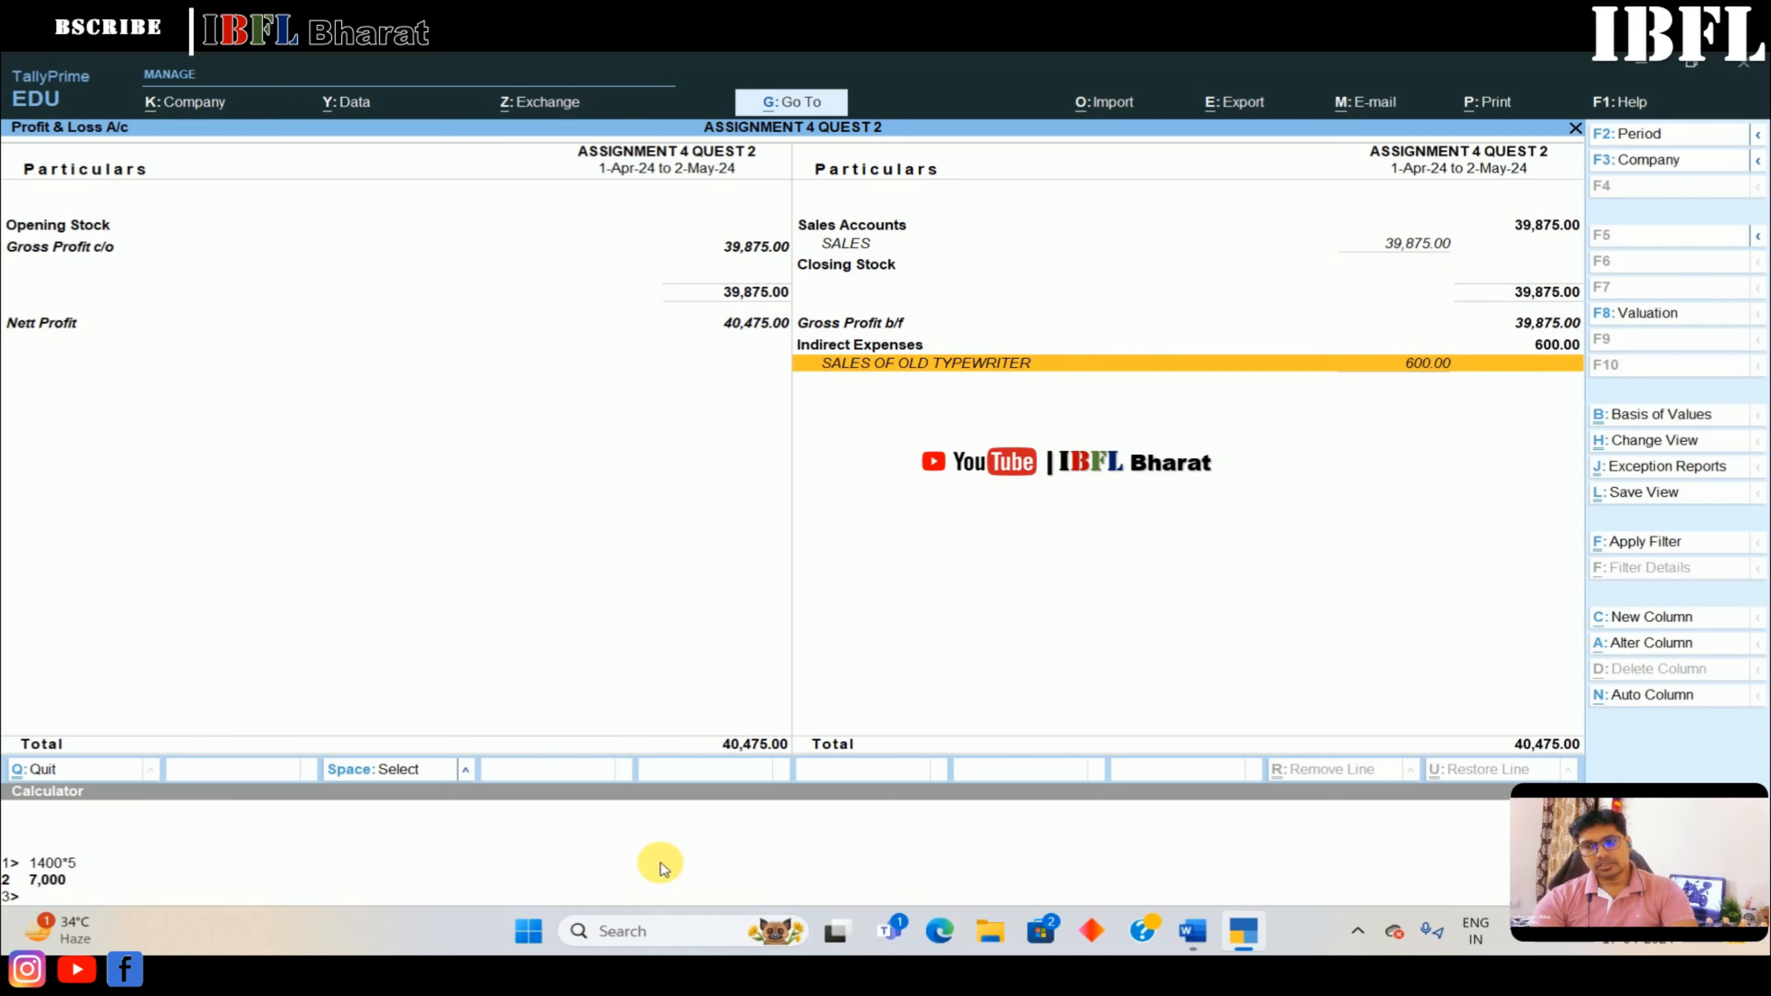
pyautogui.press('Up')
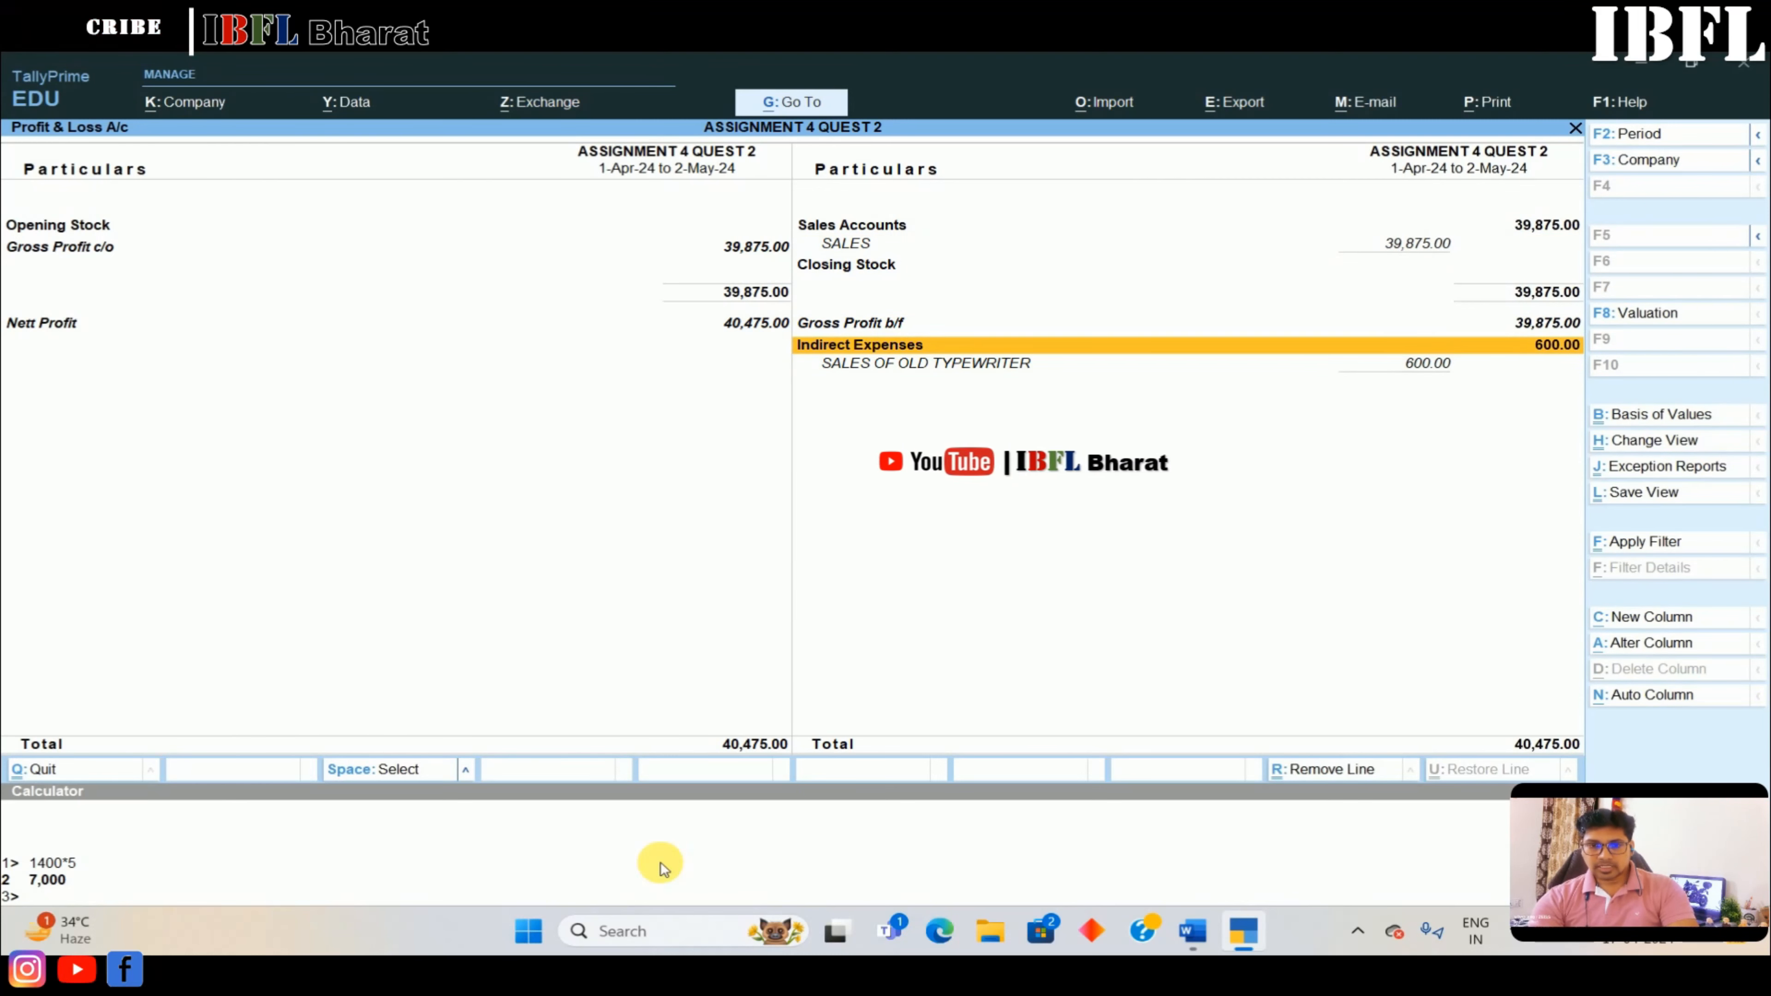
pyautogui.press('Down')
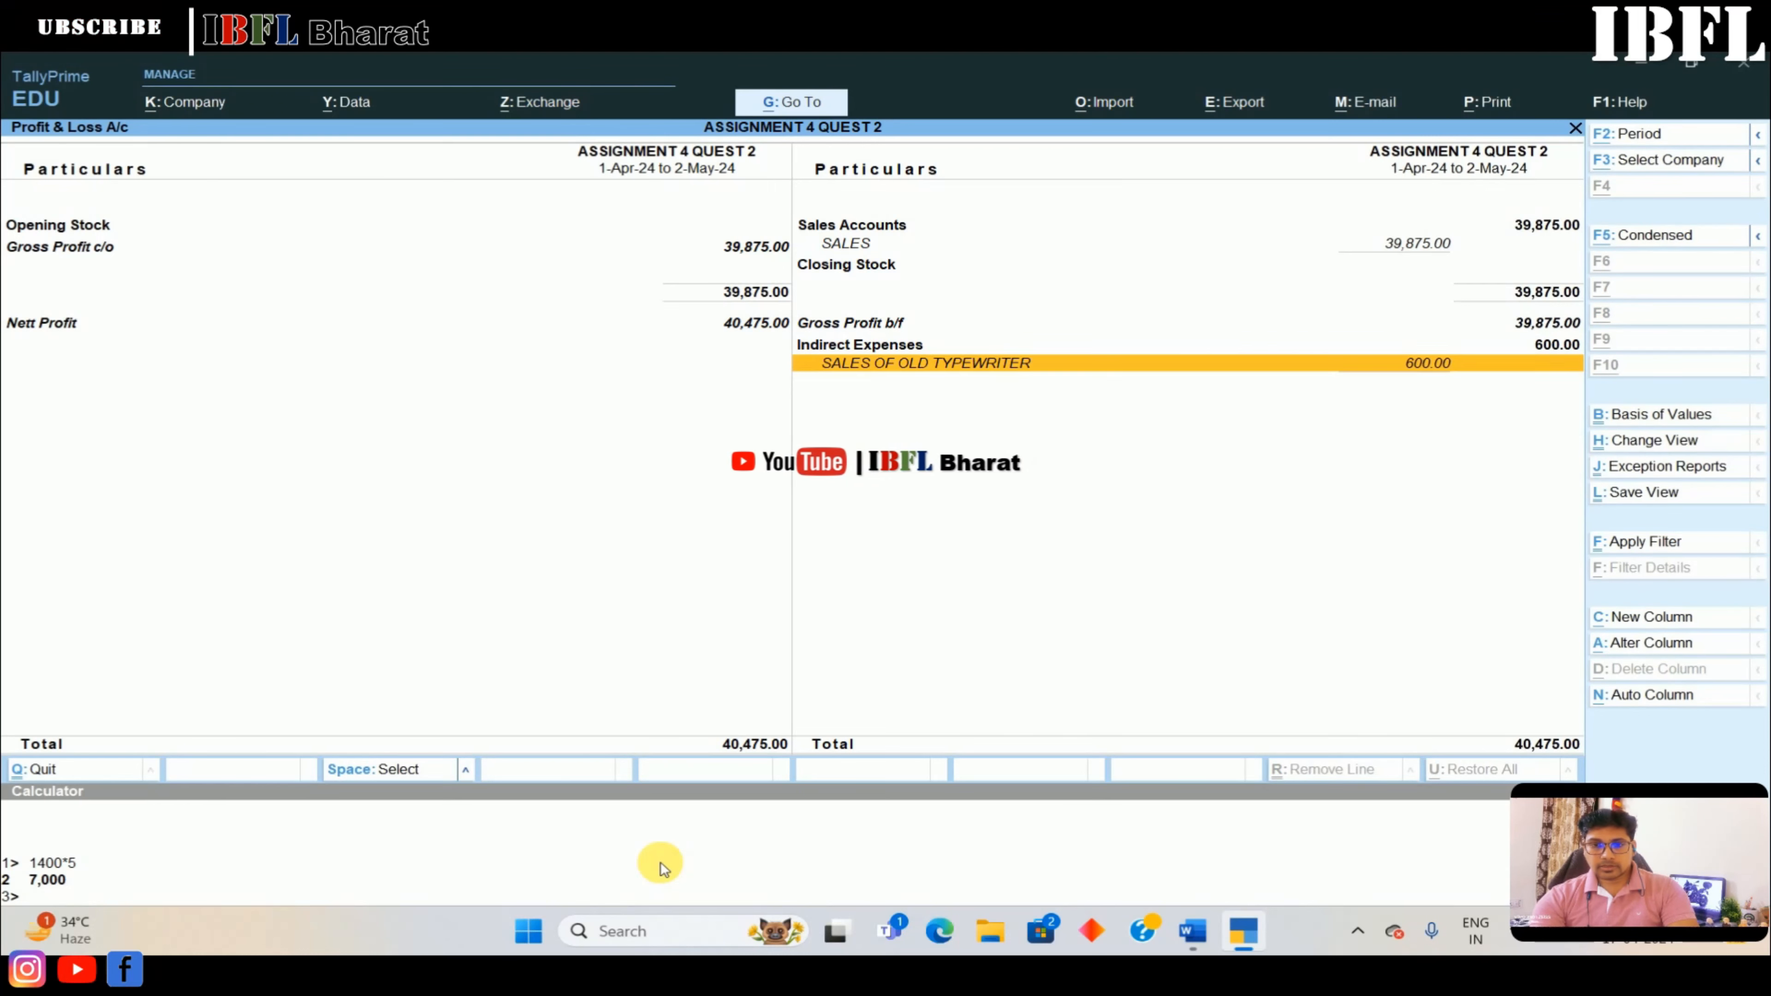
# Alter the SALES OF OLD TYPEWRITER ledger to fall under Indirect Incomes, keep its type Not Applicable, and save it
pyautogui.hotkey('ctrl', 'Return')
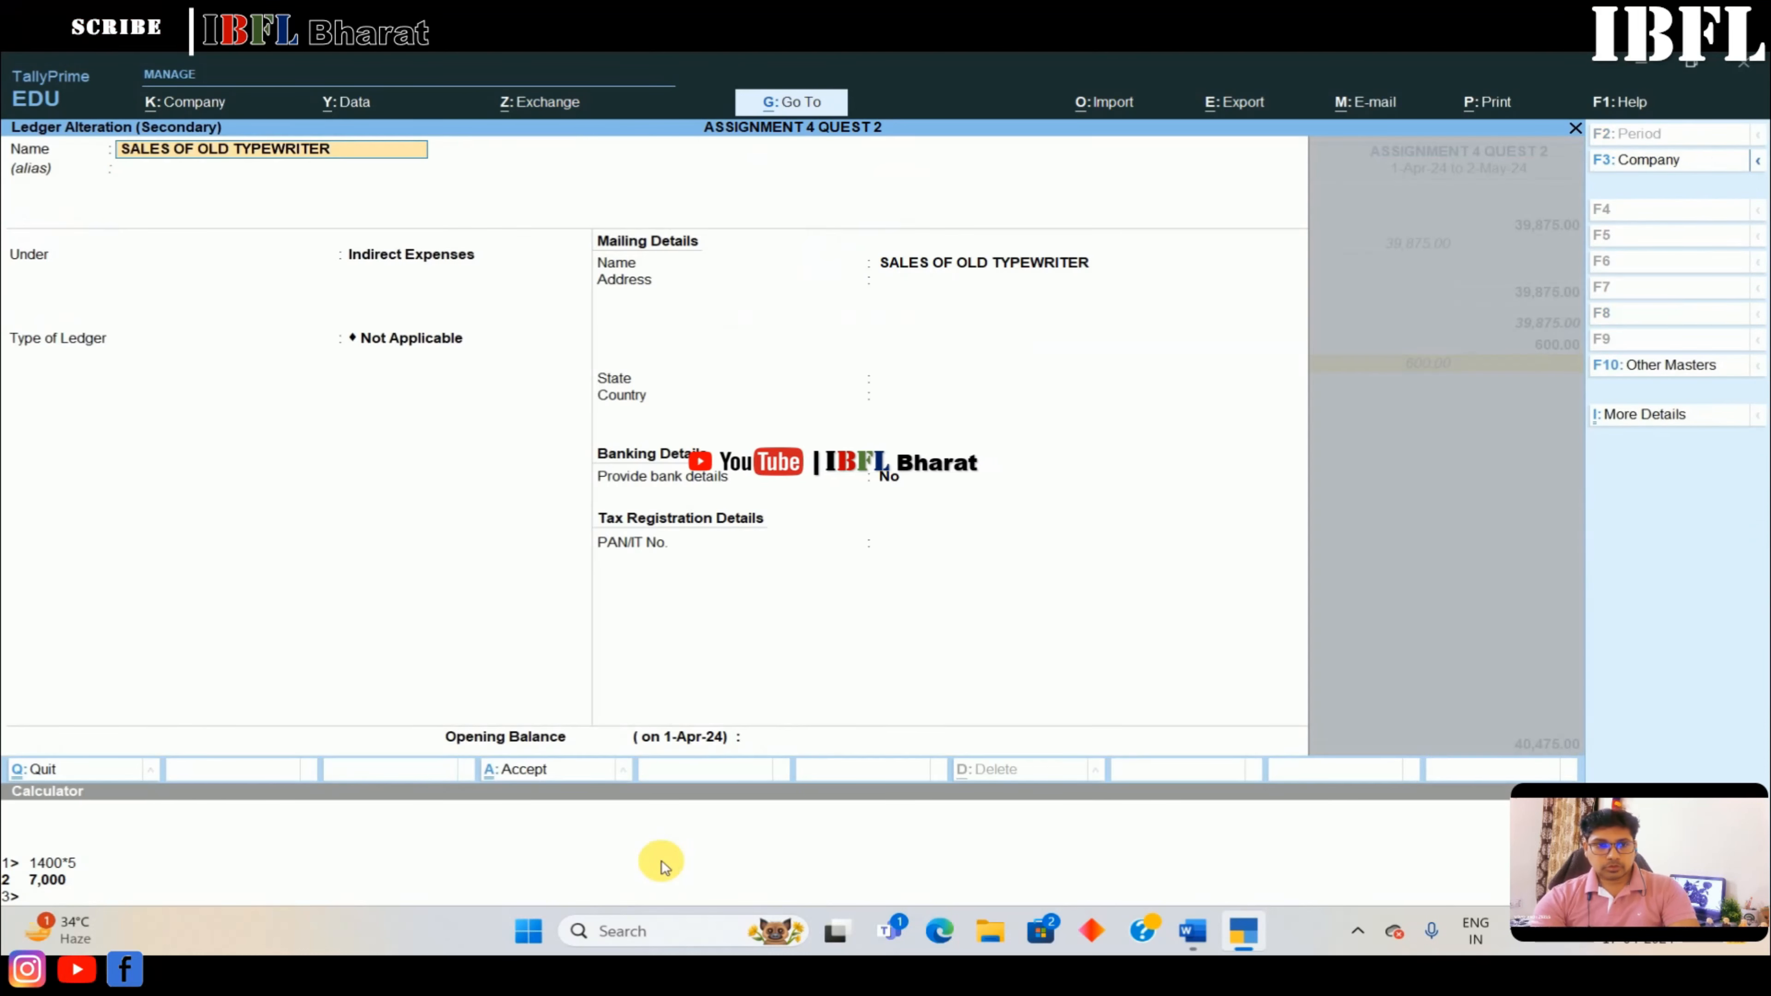
pyautogui.press('Return')
pyautogui.write('INC')
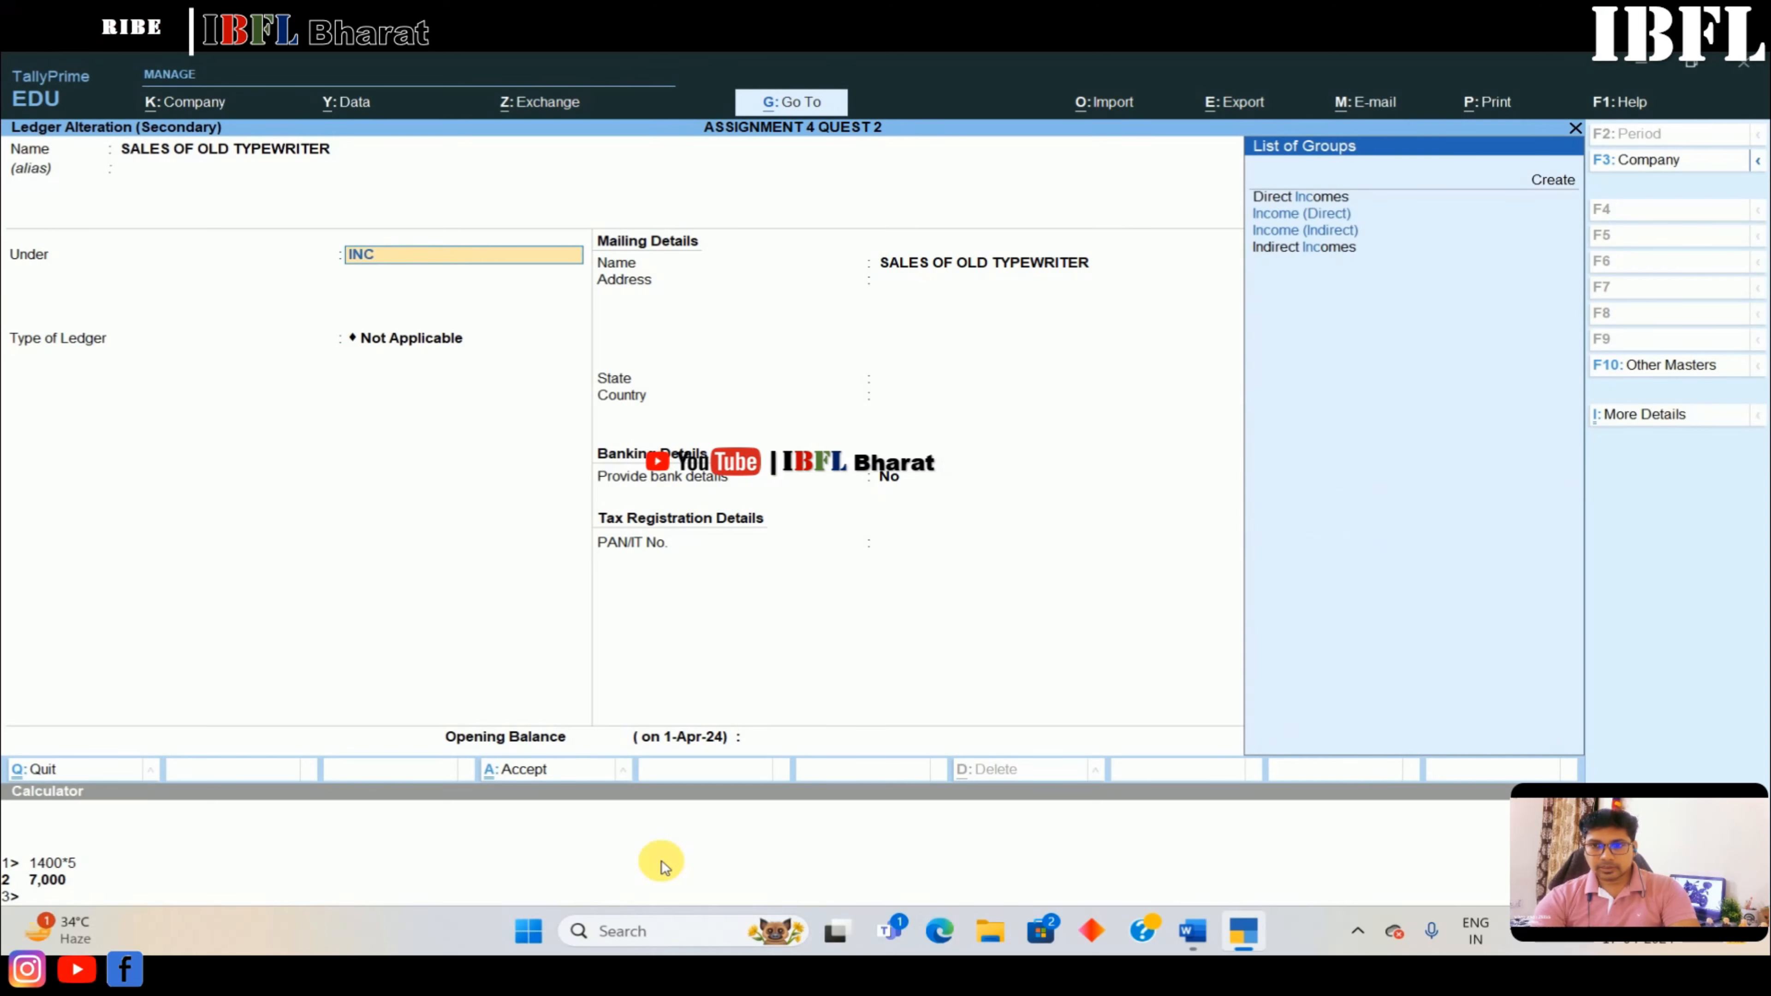
pyautogui.press('Down')
pyautogui.press('Down')
pyautogui.press('Return')
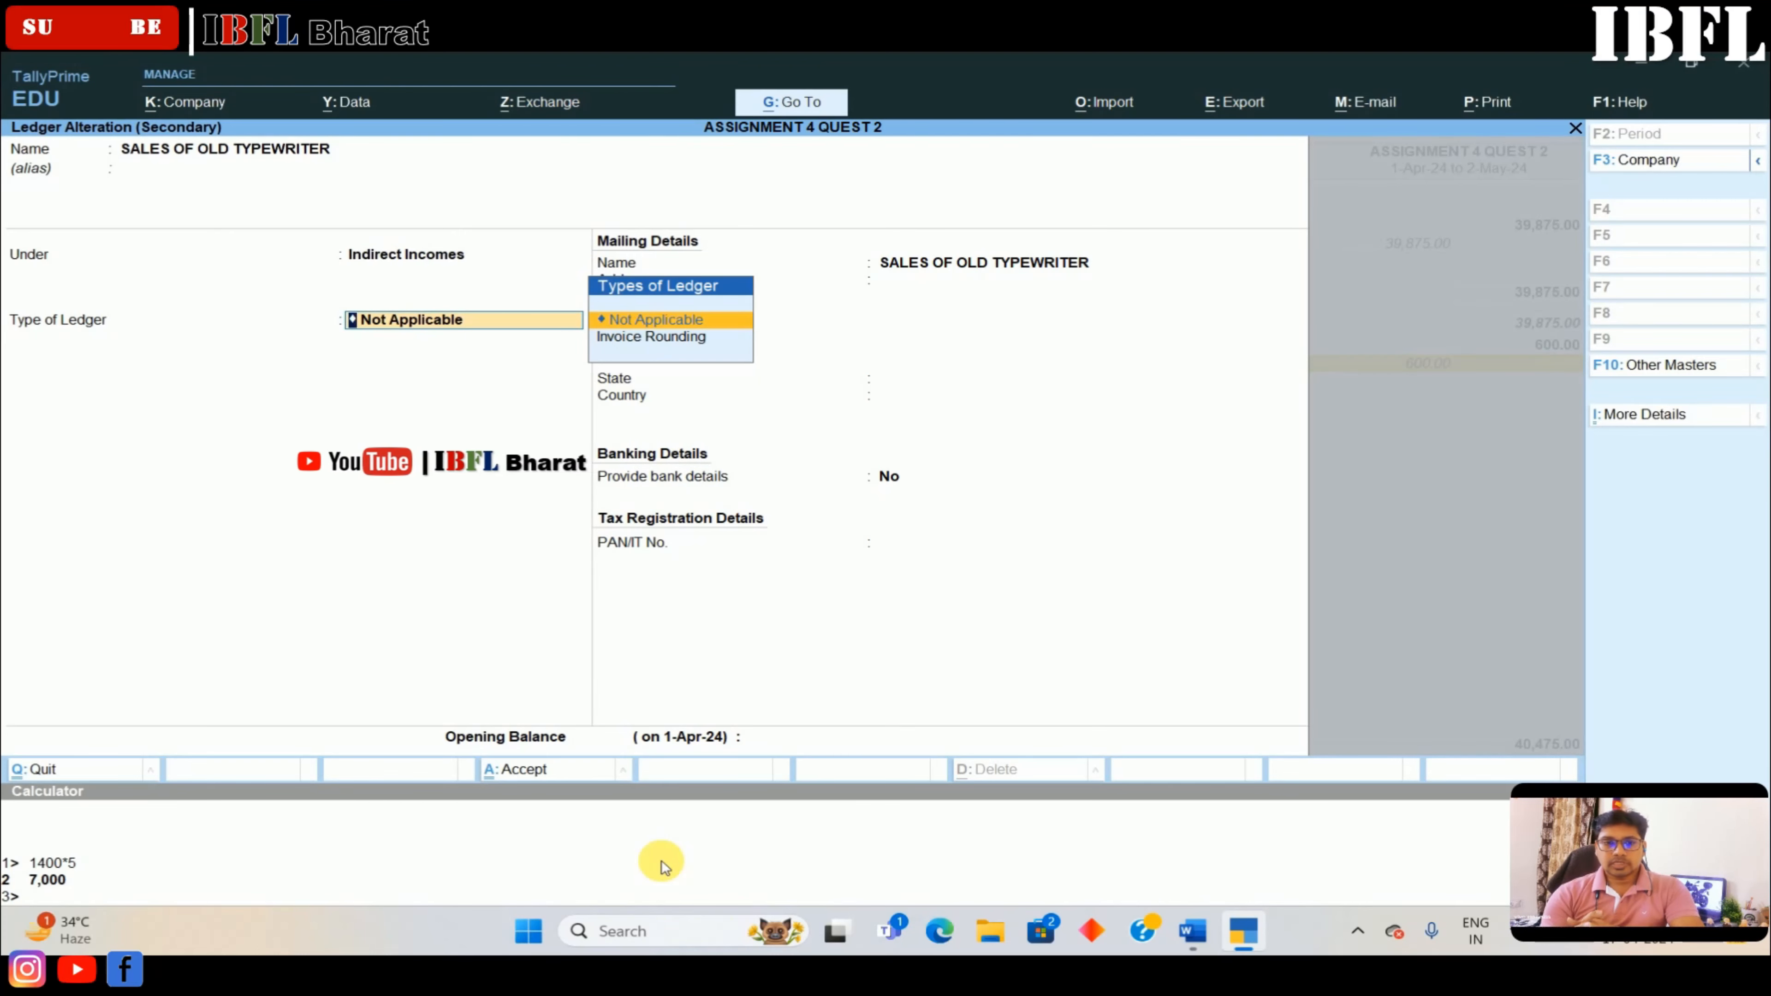
pyautogui.press('Return')
pyautogui.press('Return')
pyautogui.press('Return')
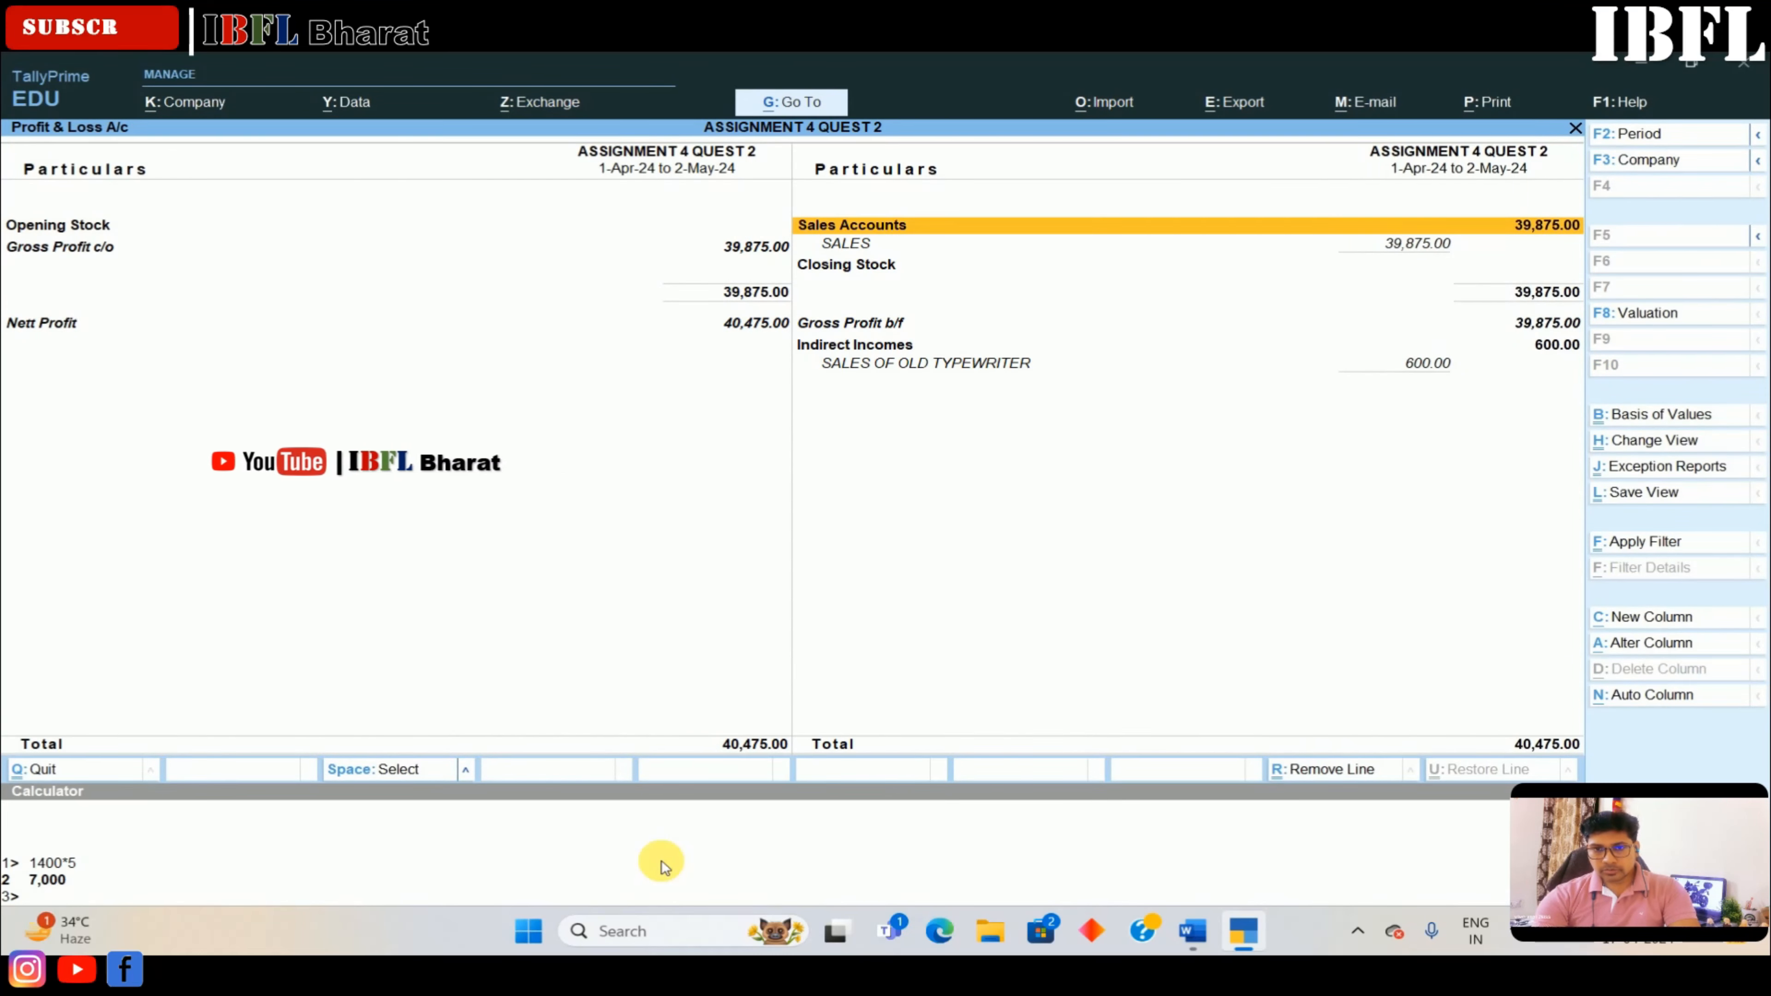
# Review the typewriter sale and Nett Profit in the Profit & Loss A/c, and return to the Word assignment
pyautogui.press('Down')
pyautogui.press('Down')
pyautogui.press('Down')
pyautogui.press('Down')
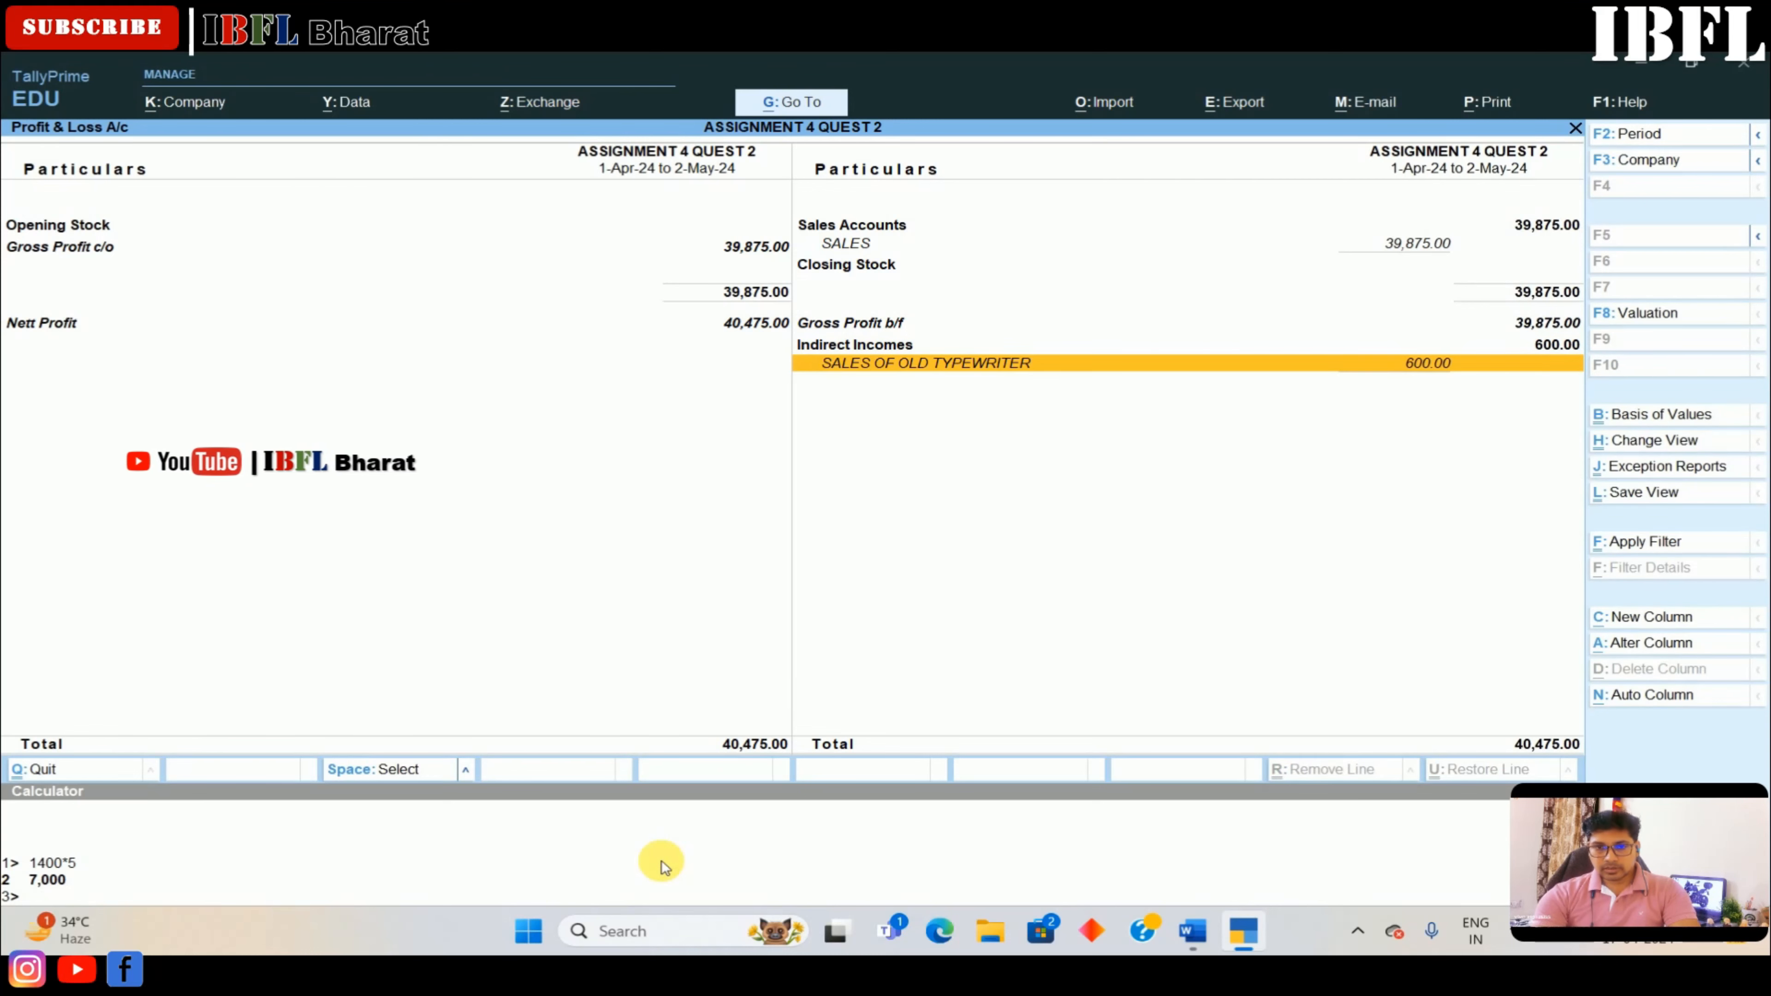
pyautogui.press('Left')
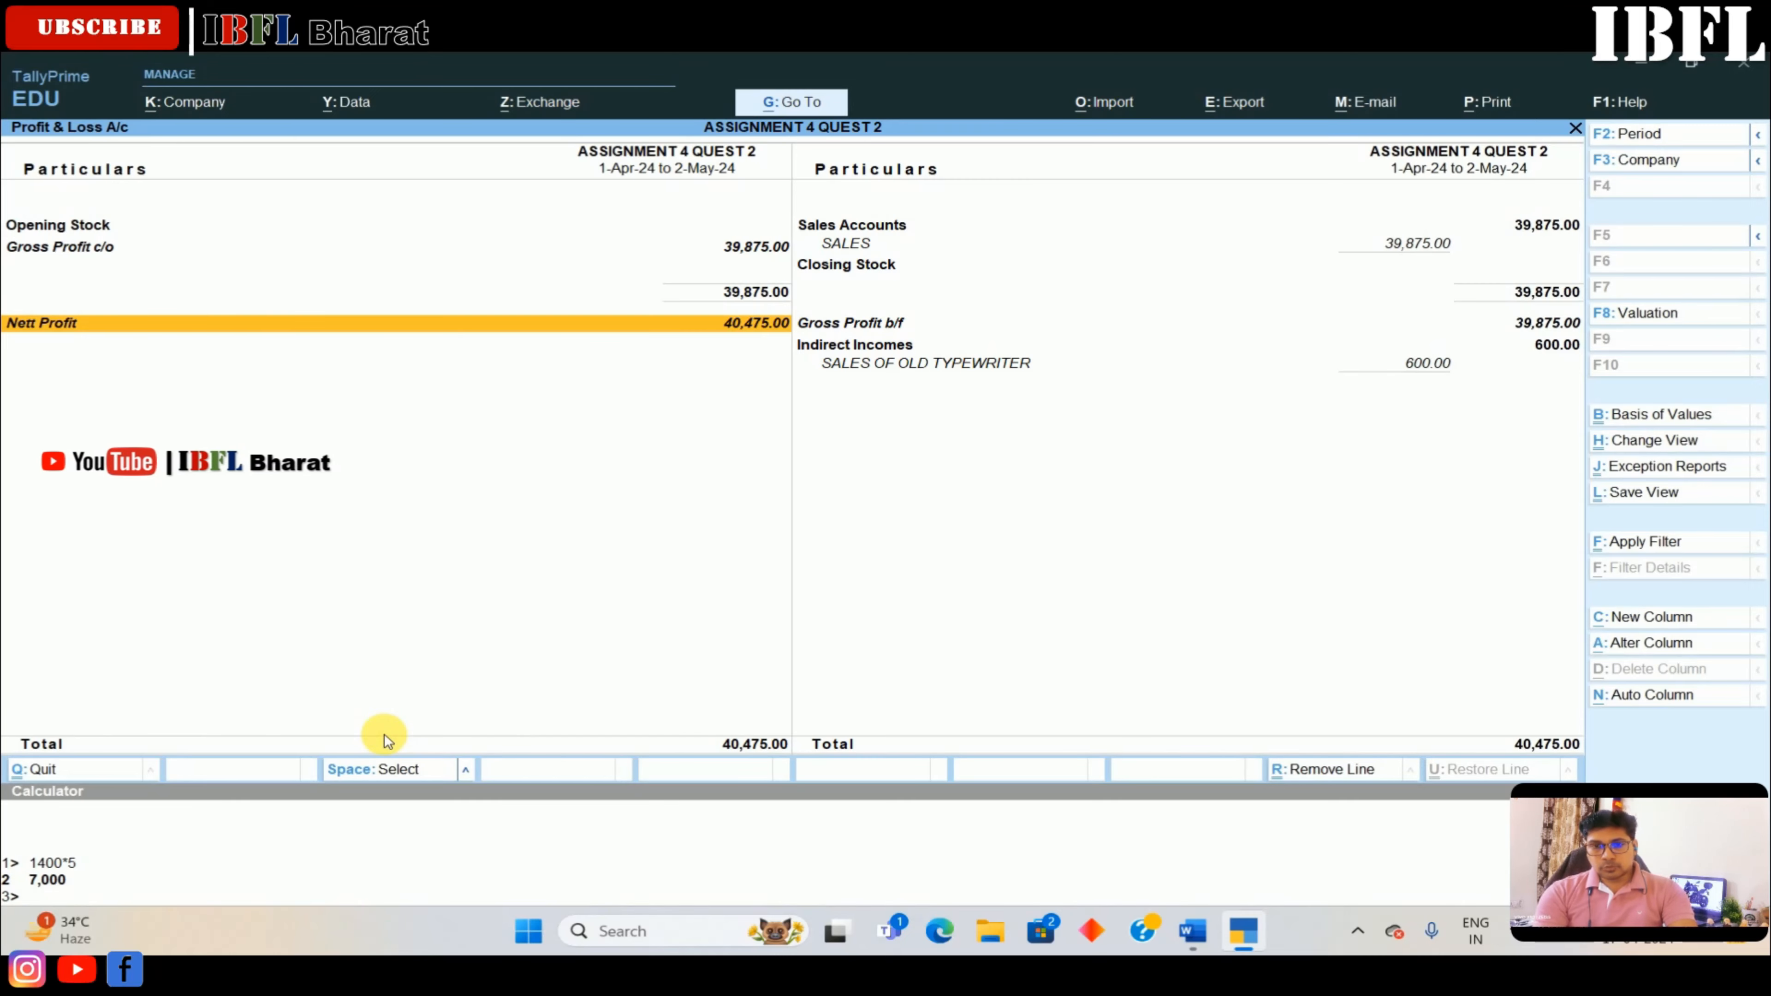
pyautogui.press('Escape')
pyautogui.hotkey('alt', 'Tab')
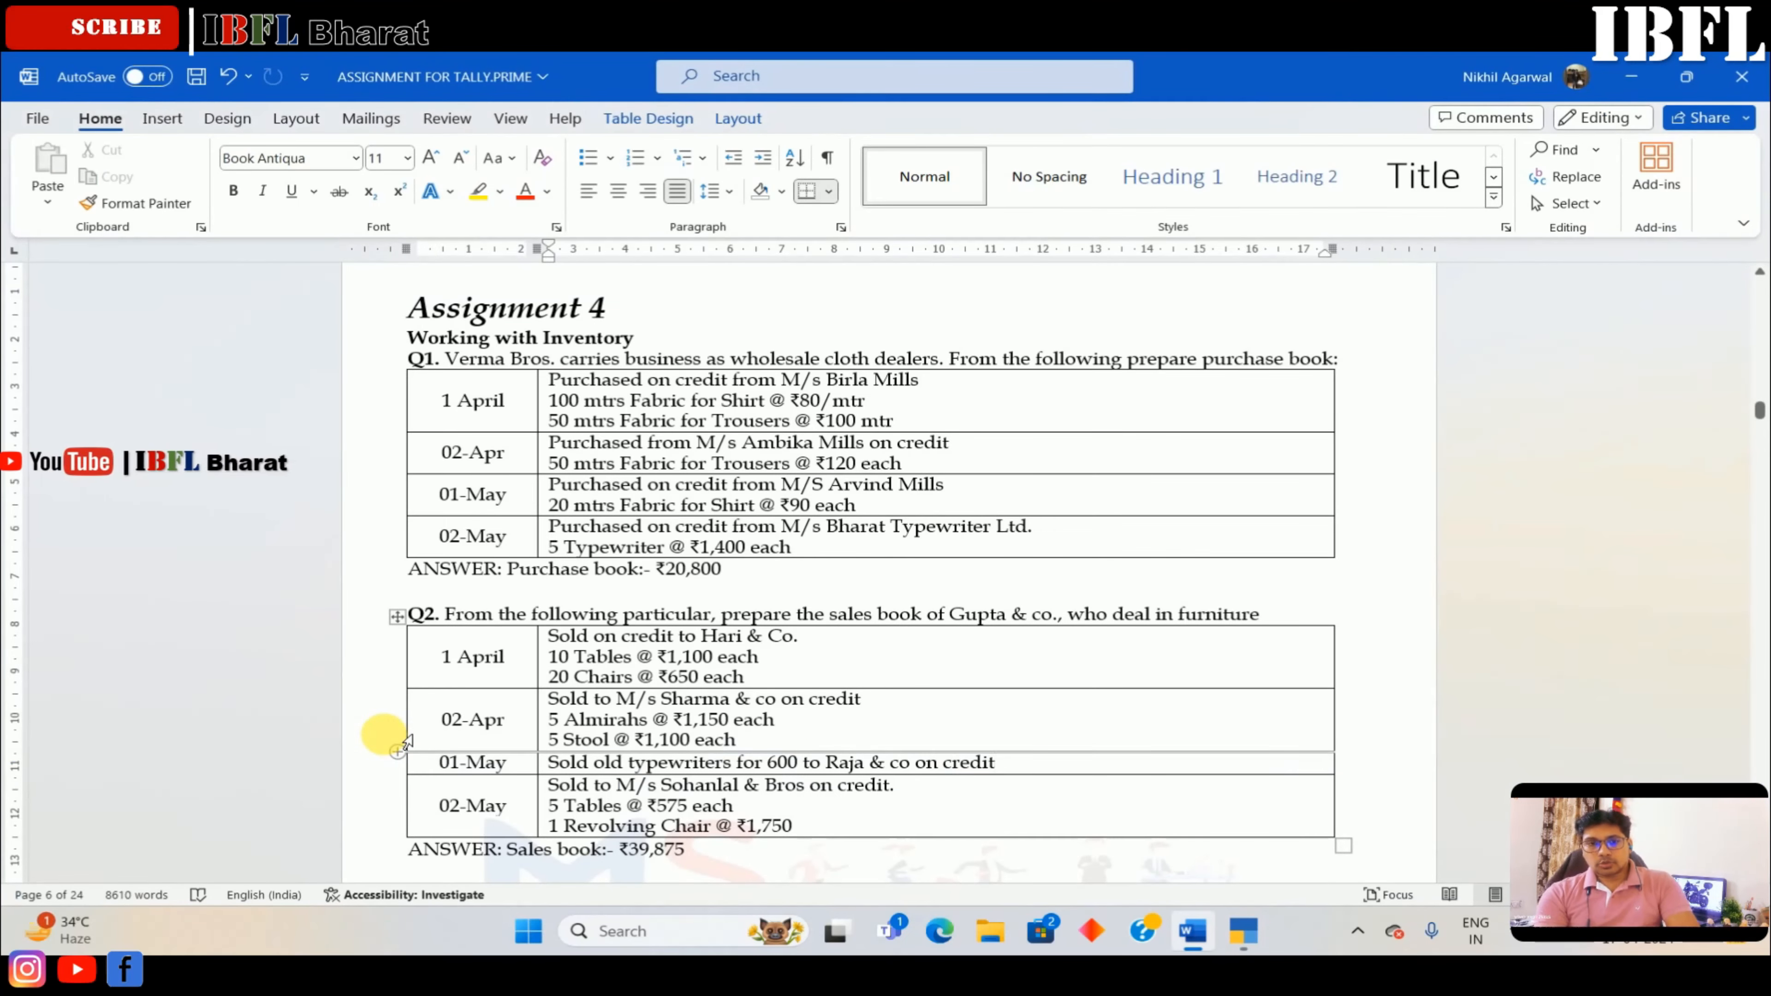